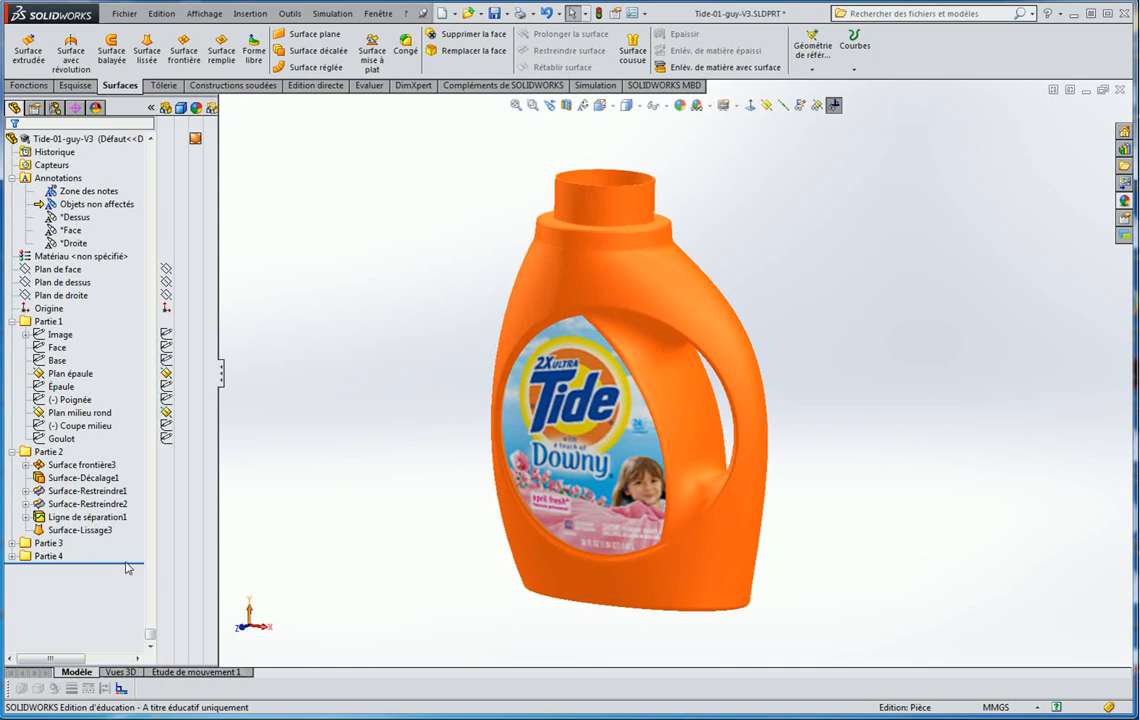
Roll the model back to just before the Partie 4 folder and display the bottle shaded with edges
{"action": "left_click_drag", "start_coordinate": [127, 568], "coordinate": [133, 555]}
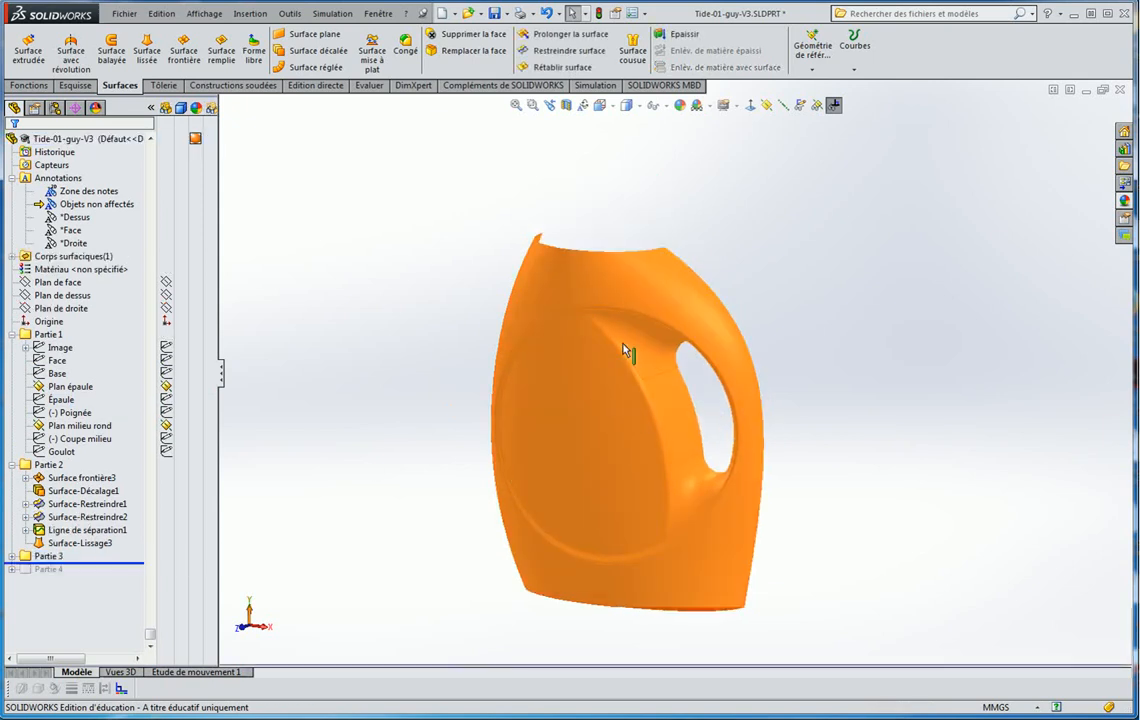
{"action": "left_click", "coordinate": [626, 105]}
{"action": "left_click", "coordinate": [628, 126]}
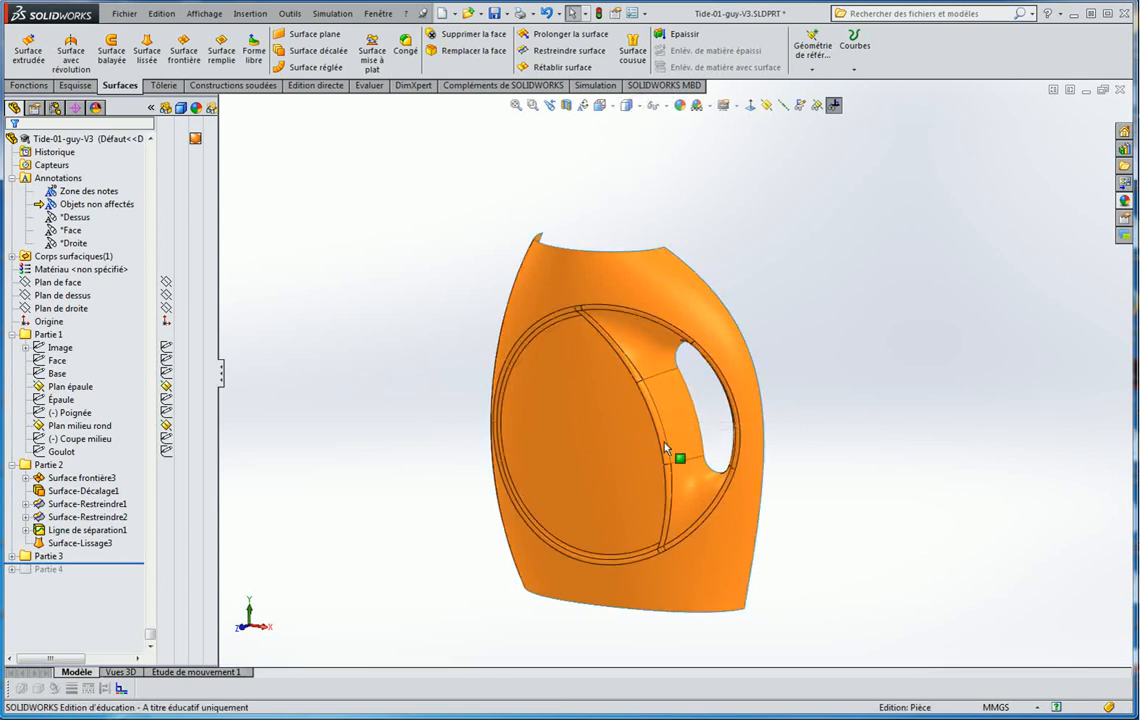
{"action": "middle_click_drag", "start_coordinate": [665, 448], "coordinate": [647, 391]}
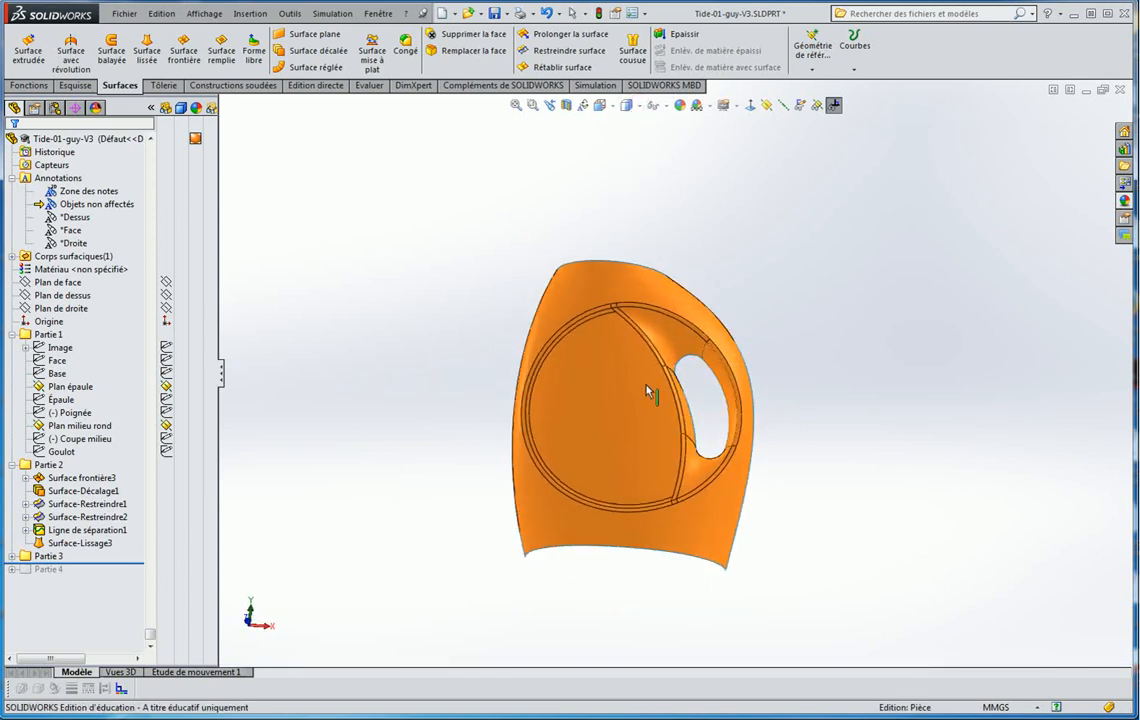
{"action": "scroll", "coordinate": [698, 389], "scroll_direction": "down", "scroll_amount": 3}
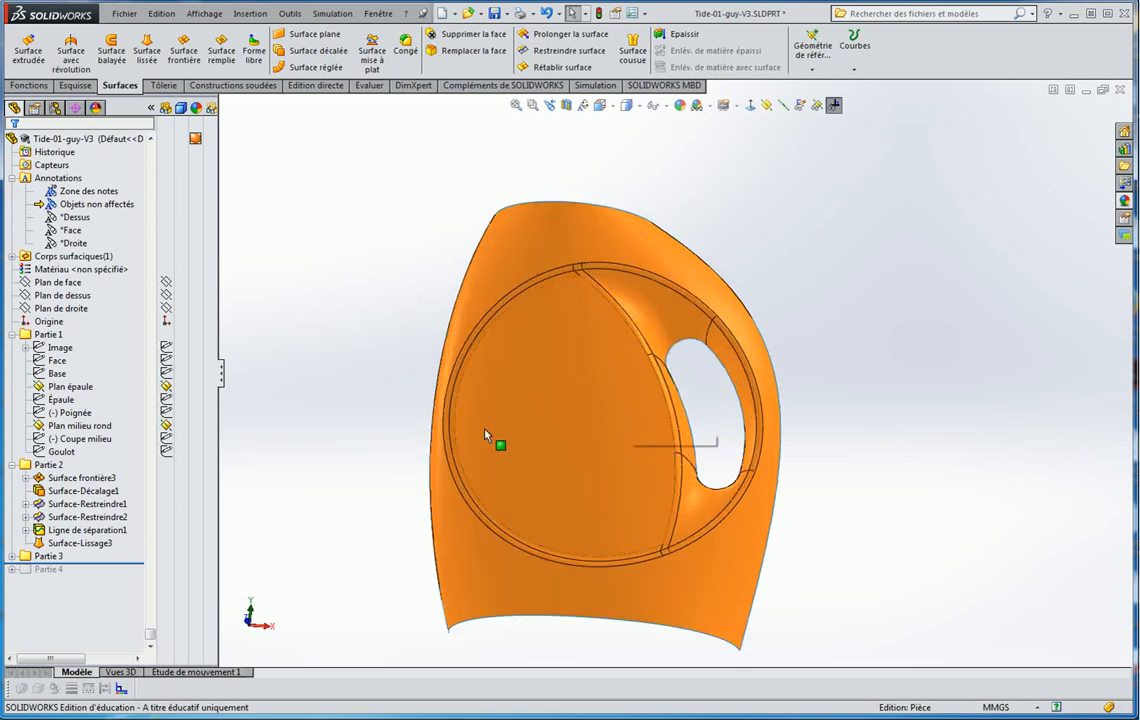
{"action": "middle_click_drag", "start_coordinate": [414, 403], "coordinate": [315, 525]}
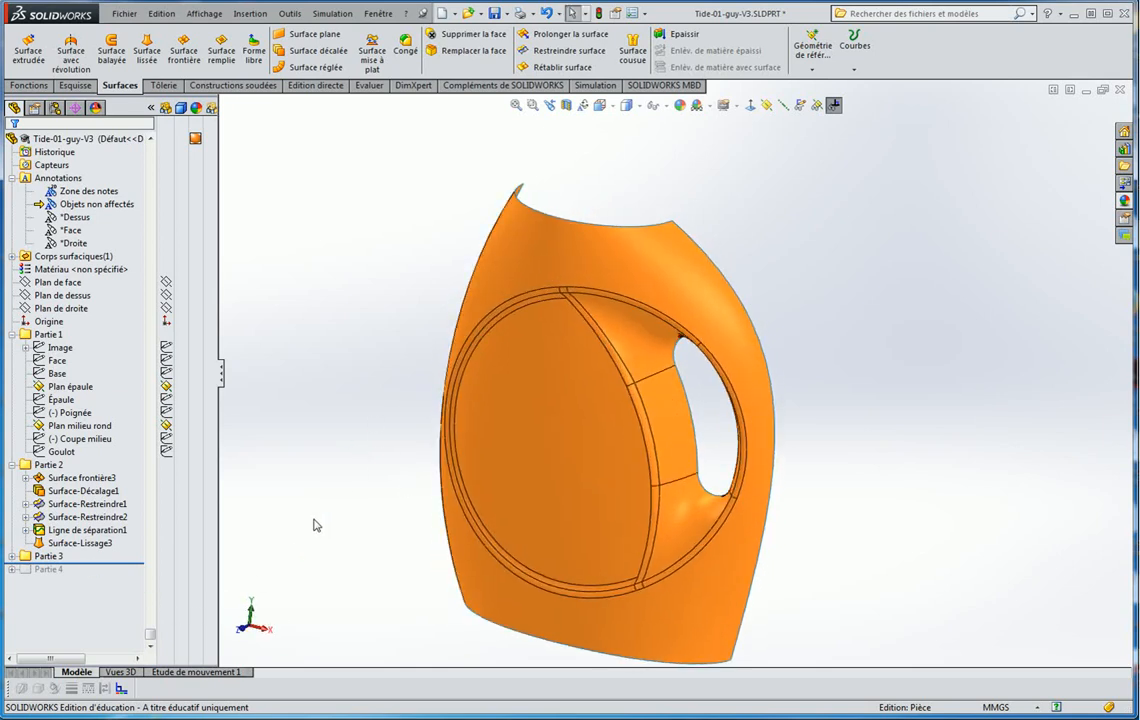
Expand the Partie 3 folder and roll the model back to just before Surface-Extrusion2
{"action": "left_click", "coordinate": [11, 557]}
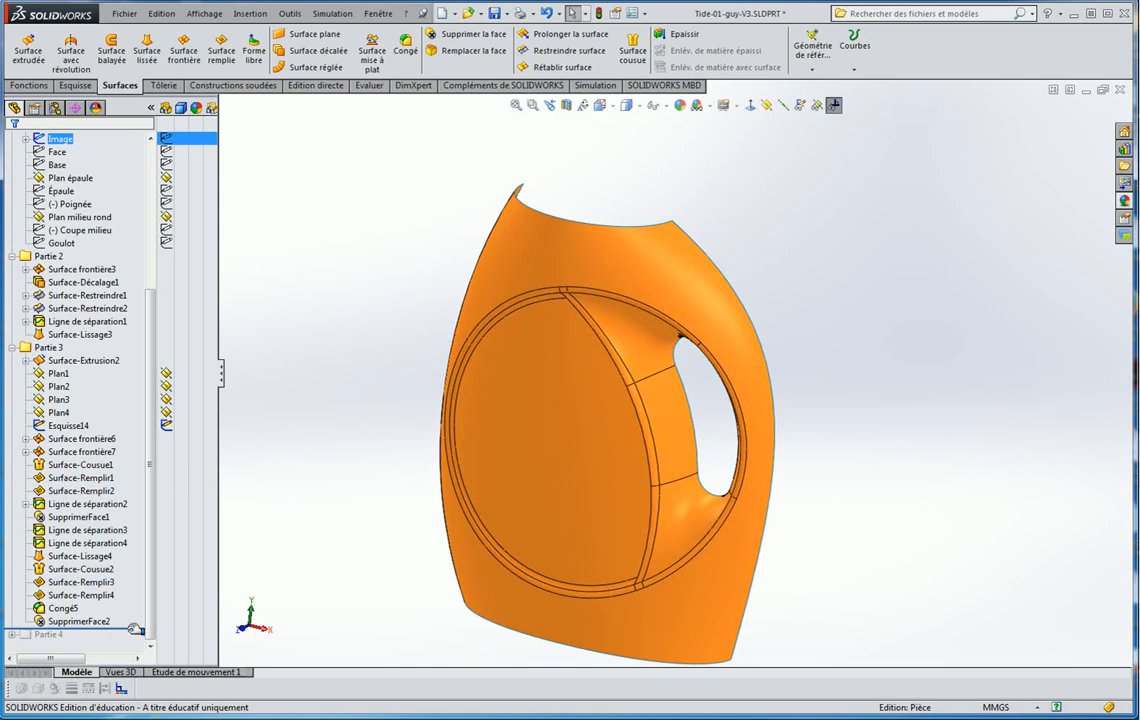
{"action": "left_click_drag", "start_coordinate": [135, 628], "coordinate": [130, 354]}
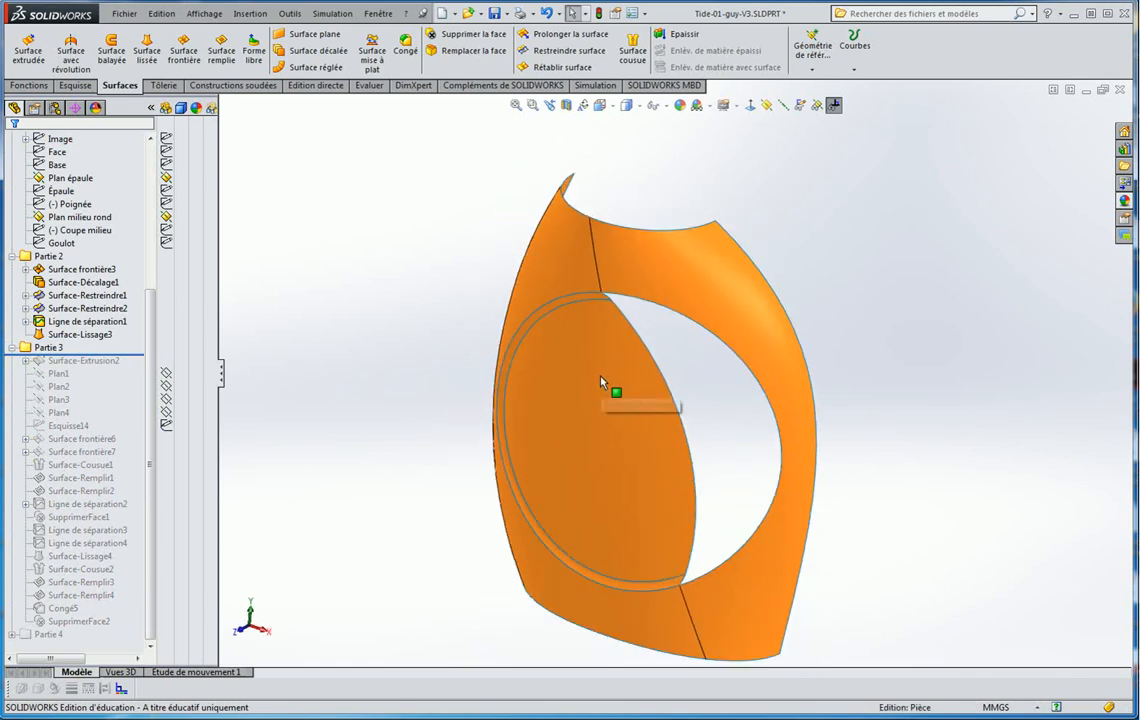
{"action": "middle_click_drag", "start_coordinate": [603, 382], "coordinate": [625, 398]}
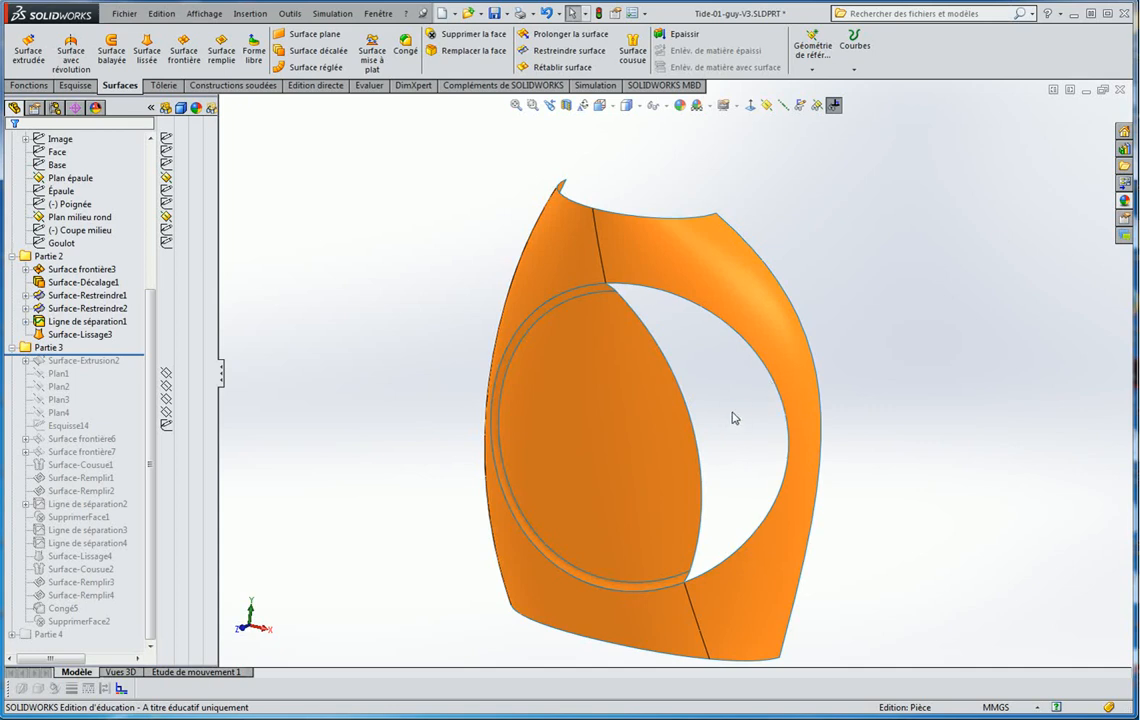
Collapse the Partie 2 folder and examine the Partie 1 sketches and planes, including Base, Poignée, Coupe milieu and Goulot
{"action": "left_click", "coordinate": [66, 324]}
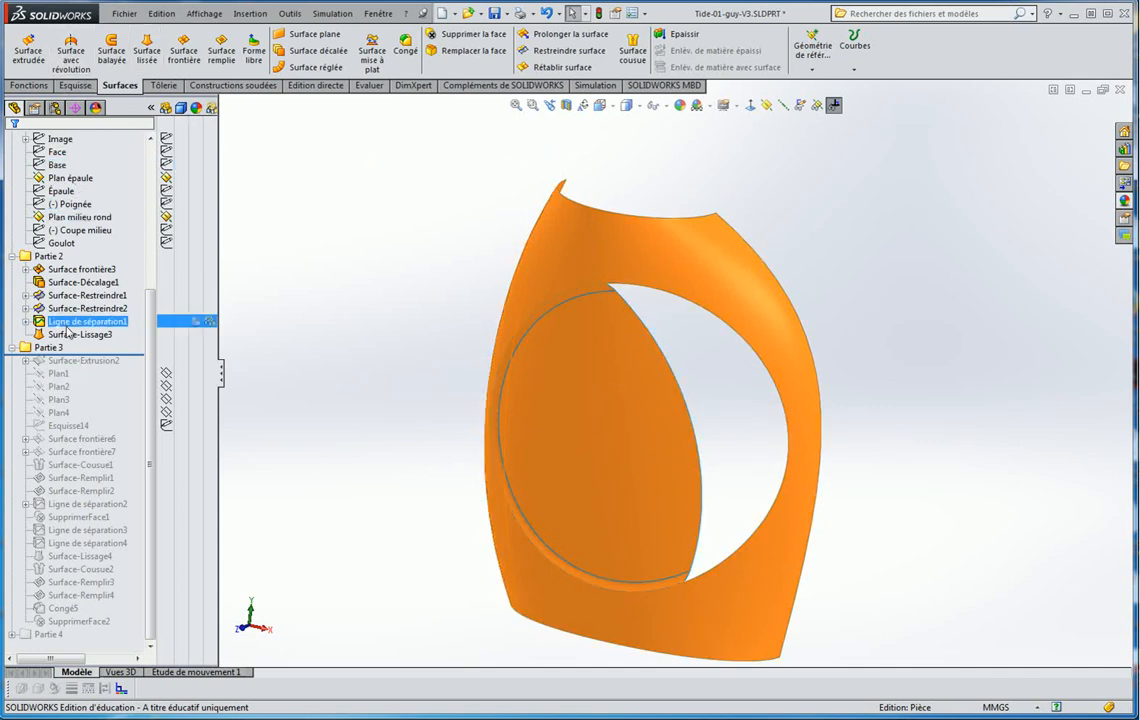
{"action": "left_click", "coordinate": [12, 257]}
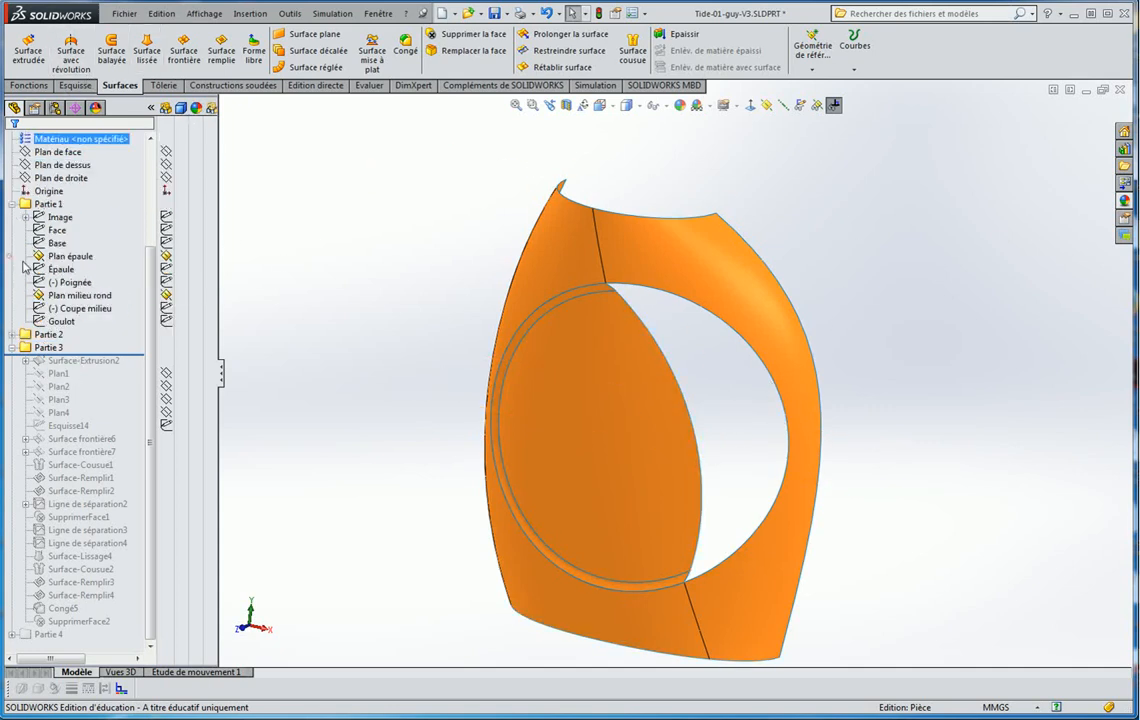
{"action": "middle_click_drag", "start_coordinate": [321, 331], "coordinate": [247, 372]}
{"action": "left_click", "coordinate": [86, 285]}
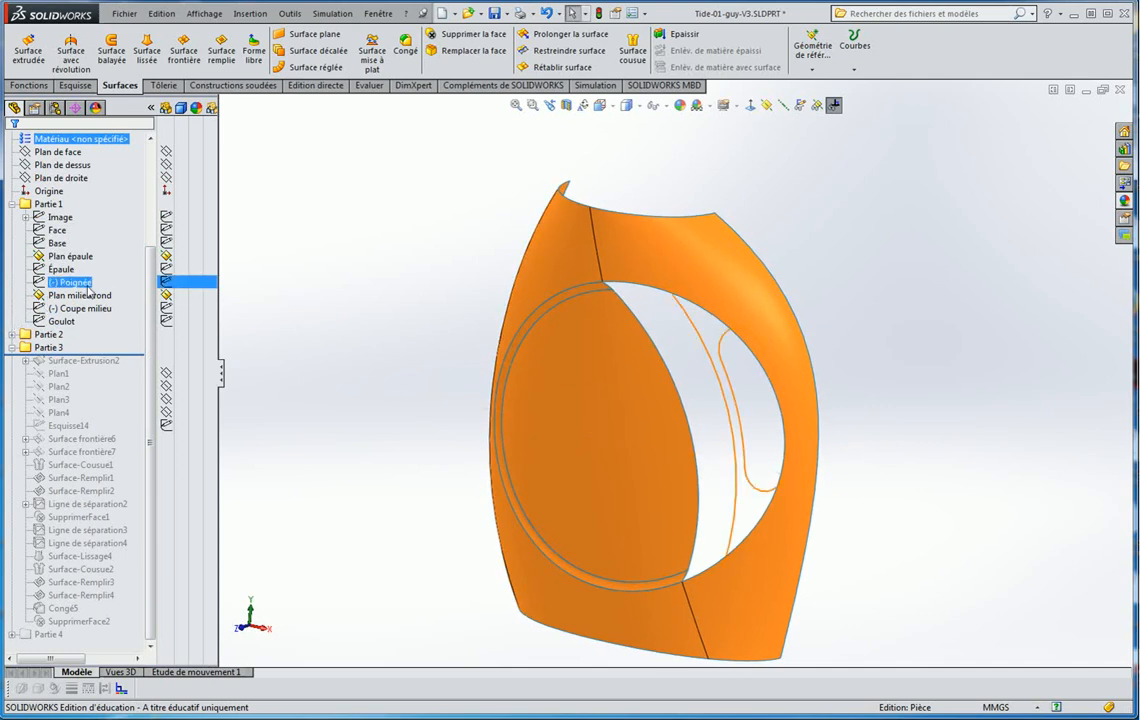
{"action": "middle_click_drag", "start_coordinate": [545, 427], "coordinate": [555, 458]}
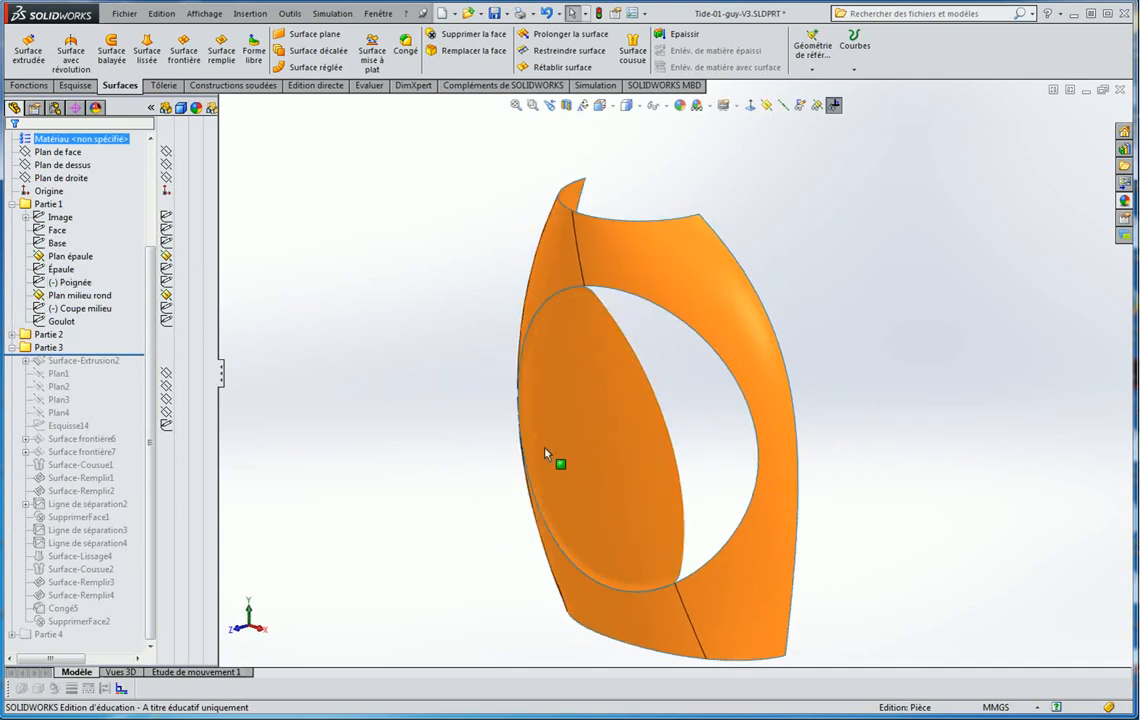
{"action": "left_click", "coordinate": [95, 296]}
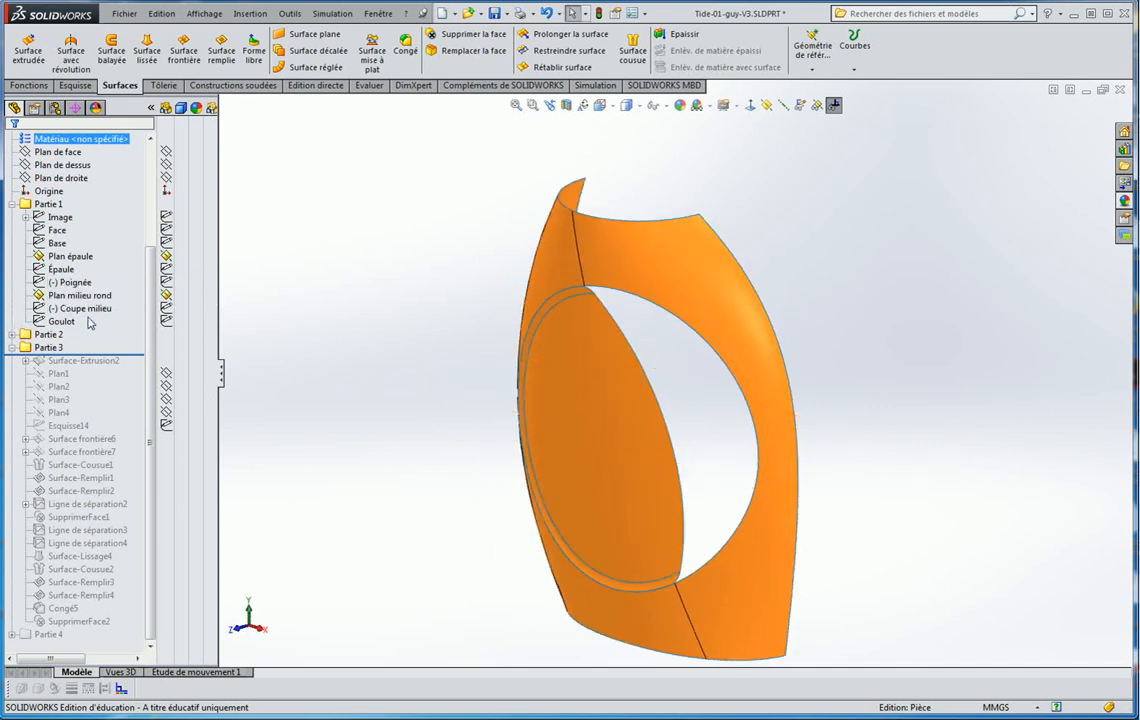
{"action": "left_click", "coordinate": [92, 323]}
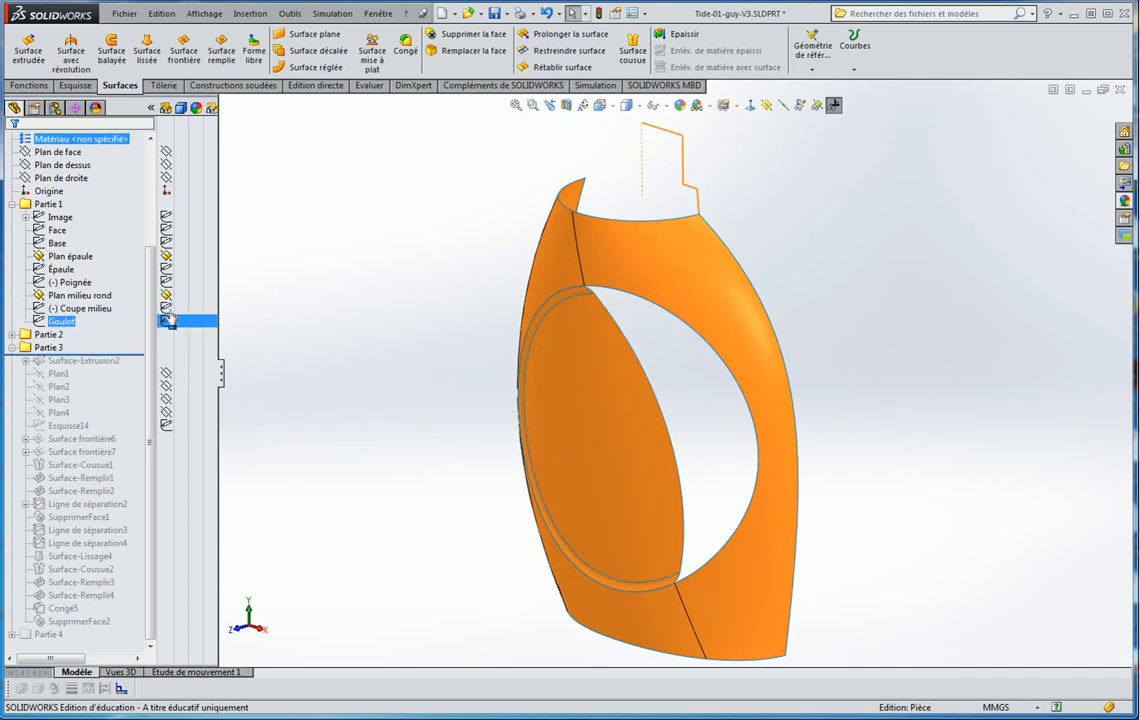
{"action": "middle_click_drag", "start_coordinate": [341, 237], "coordinate": [394, 234]}
{"action": "left_click", "coordinate": [58, 258]}
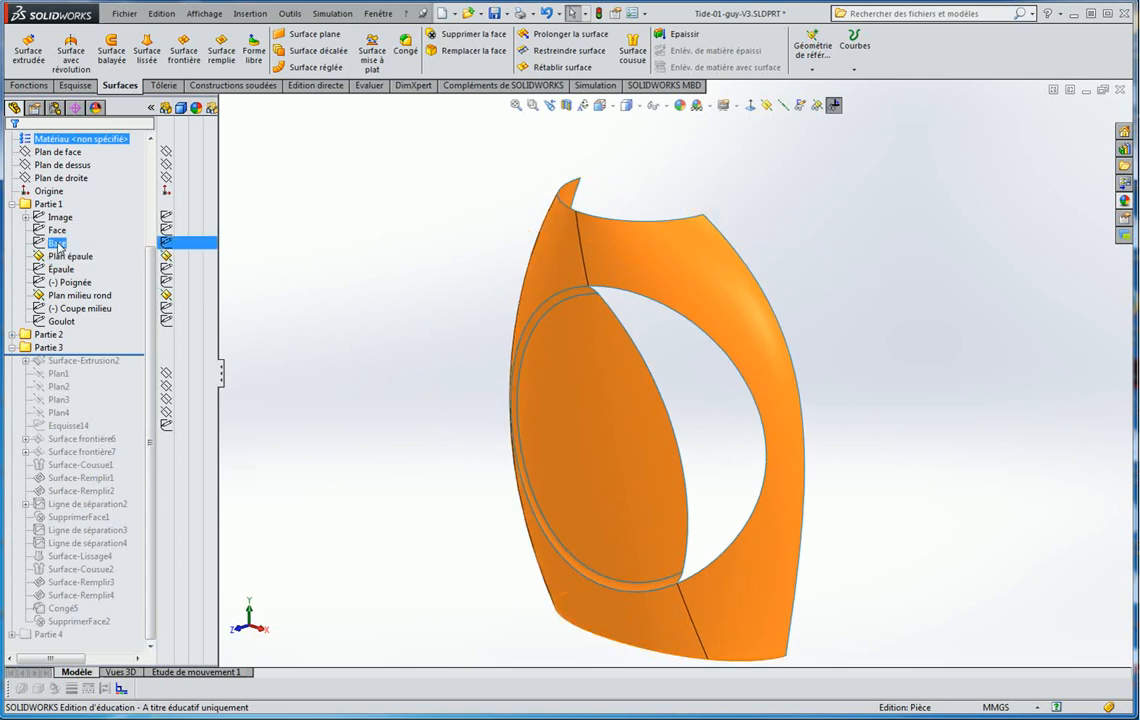
{"action": "left_click", "coordinate": [72, 295]}
{"action": "left_click", "coordinate": [68, 282]}
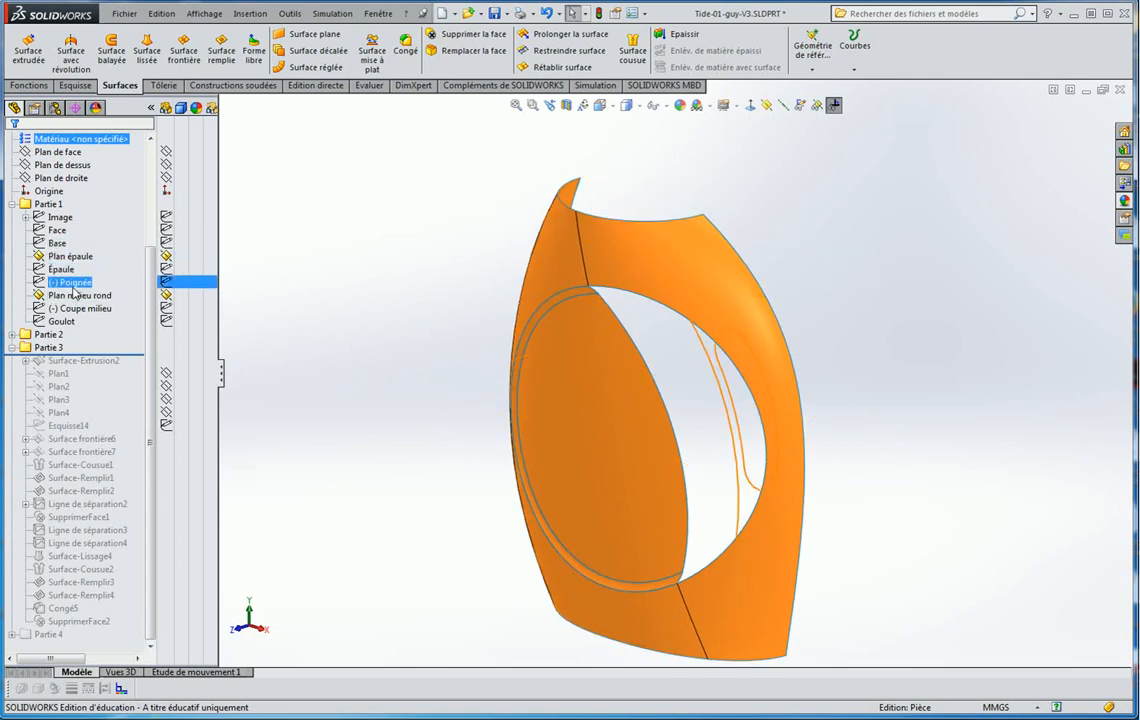
{"action": "mouse_move", "coordinate": [293, 259]}
{"action": "middle_mouse_down"}
{"action": "mouse_move", "coordinate": [389, 257]}
{"action": "mouse_move", "coordinate": [376, 278]}
{"action": "middle_mouse_up"}
{"action": "left_click", "coordinate": [378, 281]}
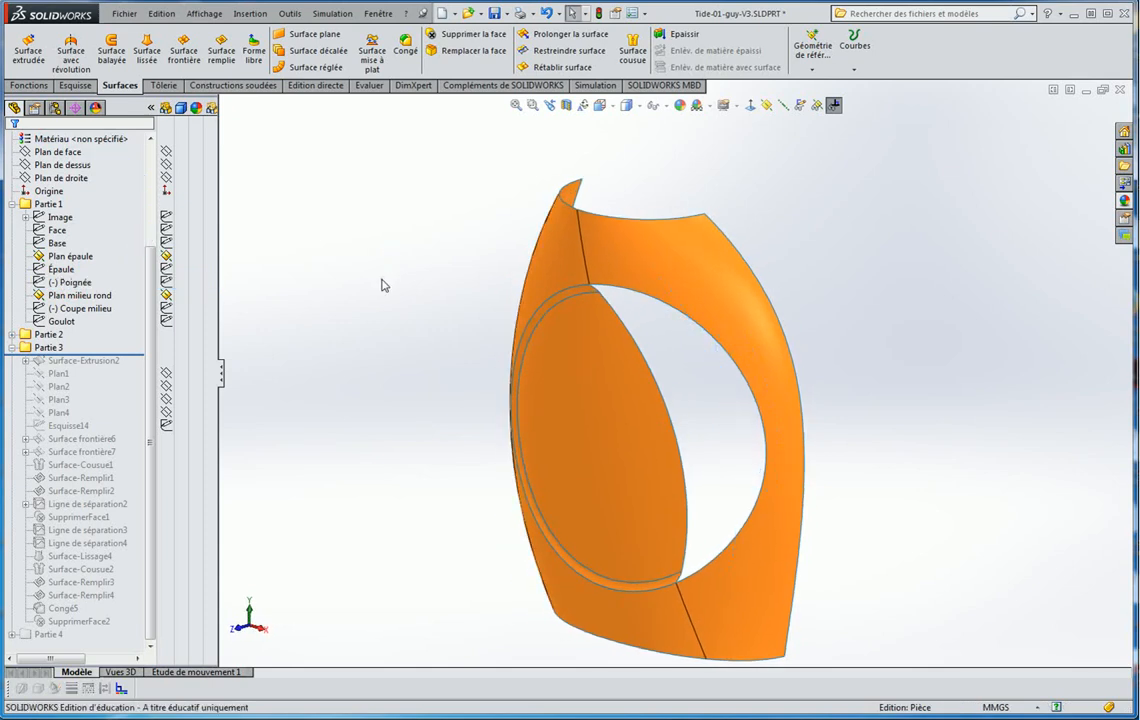
Create a sketch on Plan de face by converting all entities of the Poignée sketch, and exit the sketch
{"action": "left_click", "coordinate": [42, 215]}
{"action": "left_click", "coordinate": [56, 152]}
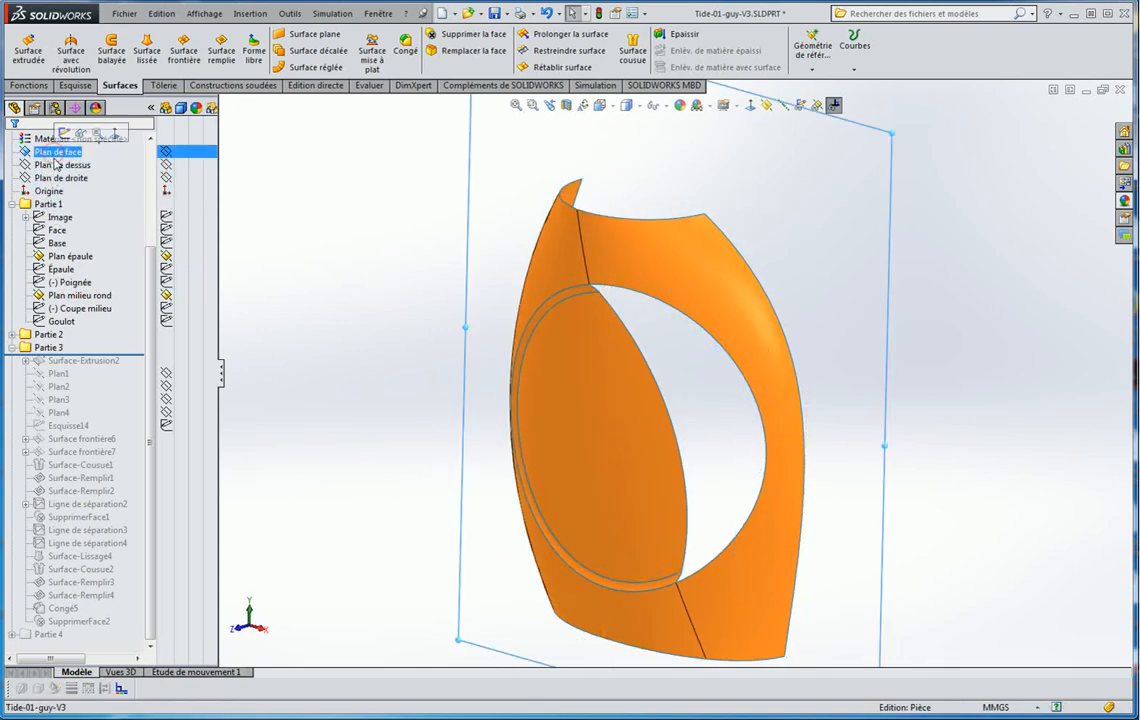
{"action": "left_click", "coordinate": [57, 118]}
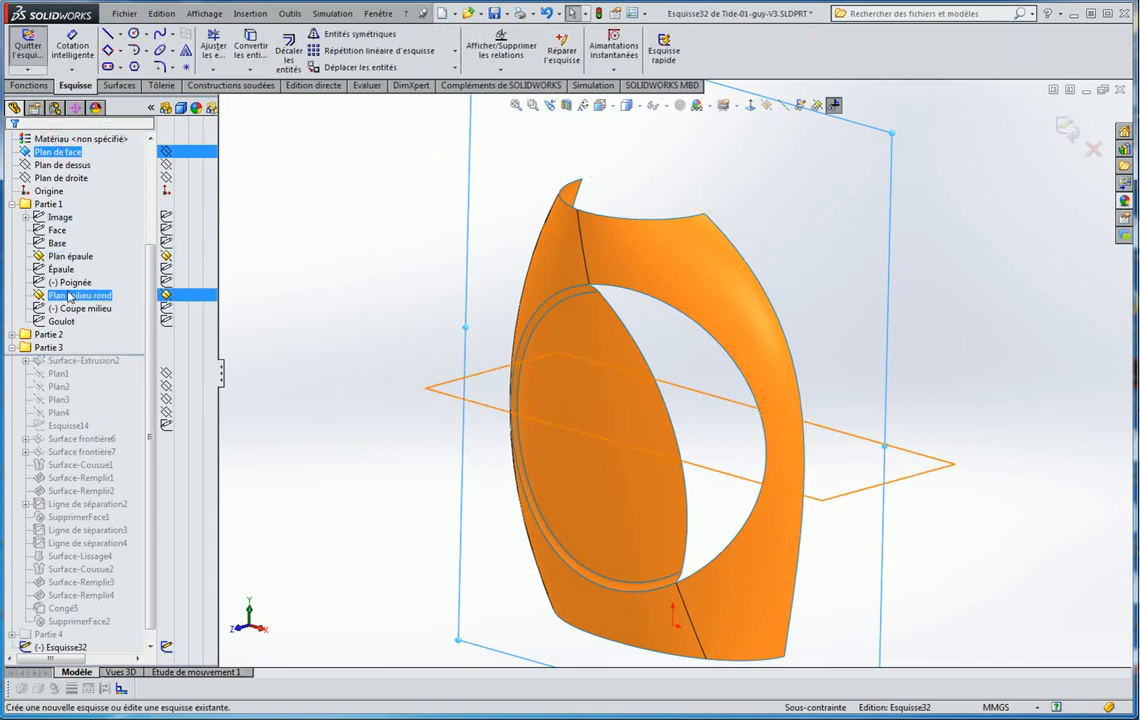
{"action": "left_click", "coordinate": [79, 284]}
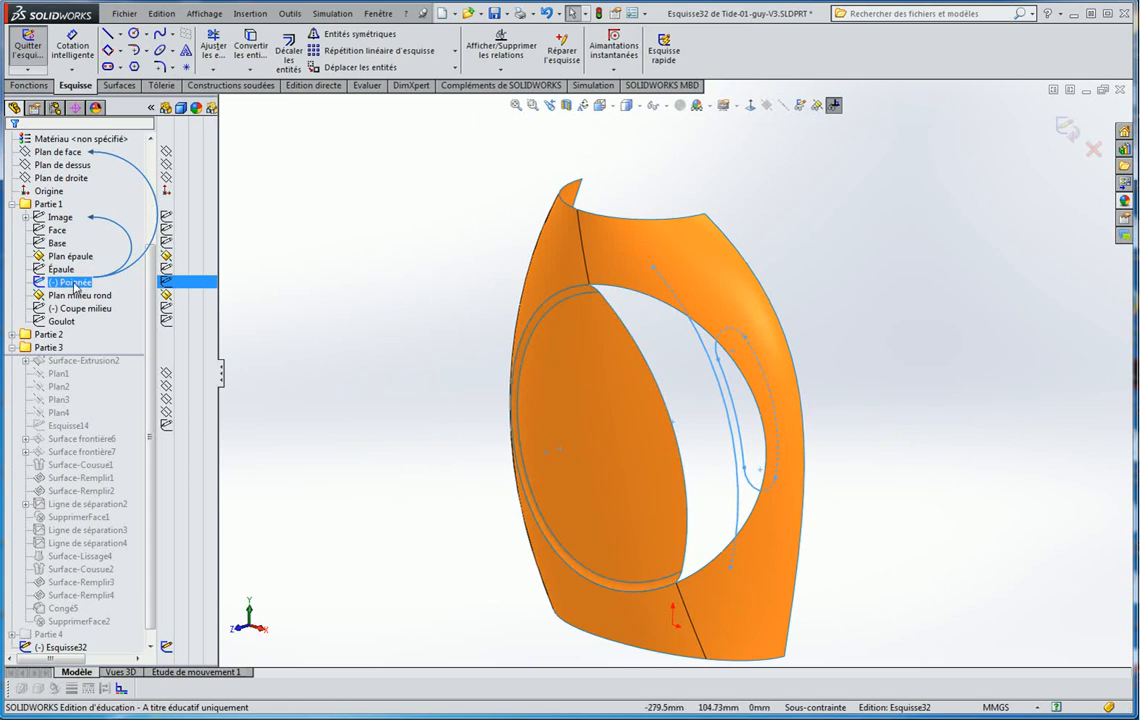
{"action": "left_click", "coordinate": [250, 42]}
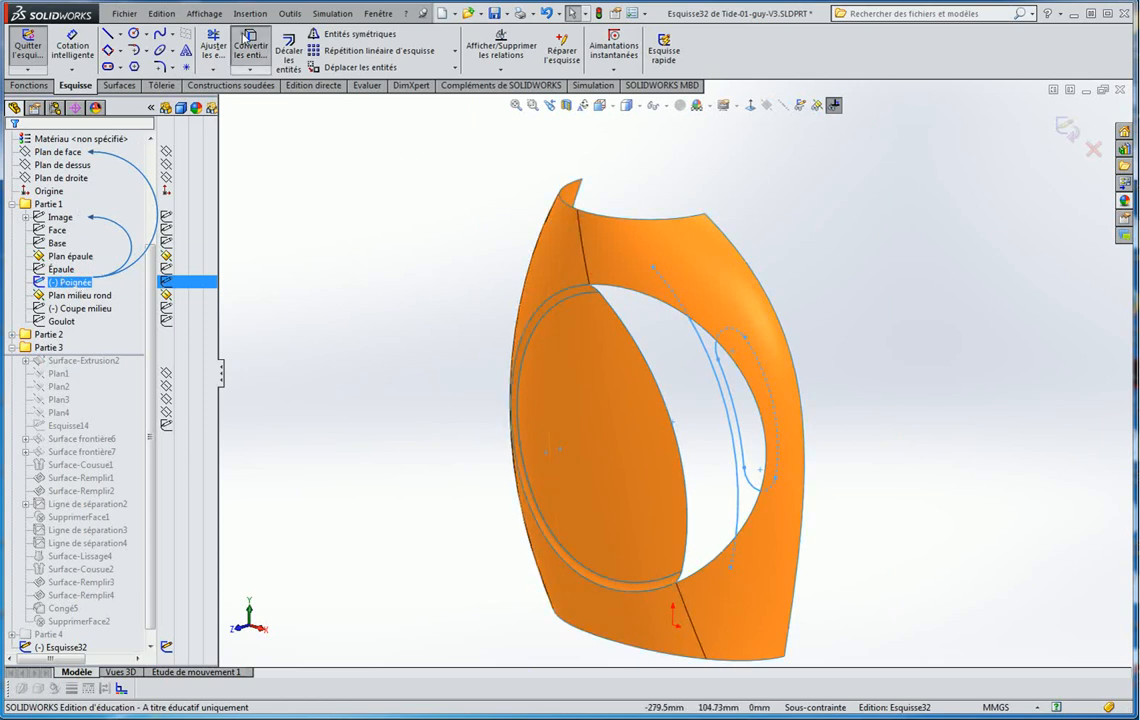
{"action": "left_click", "coordinate": [720, 398]}
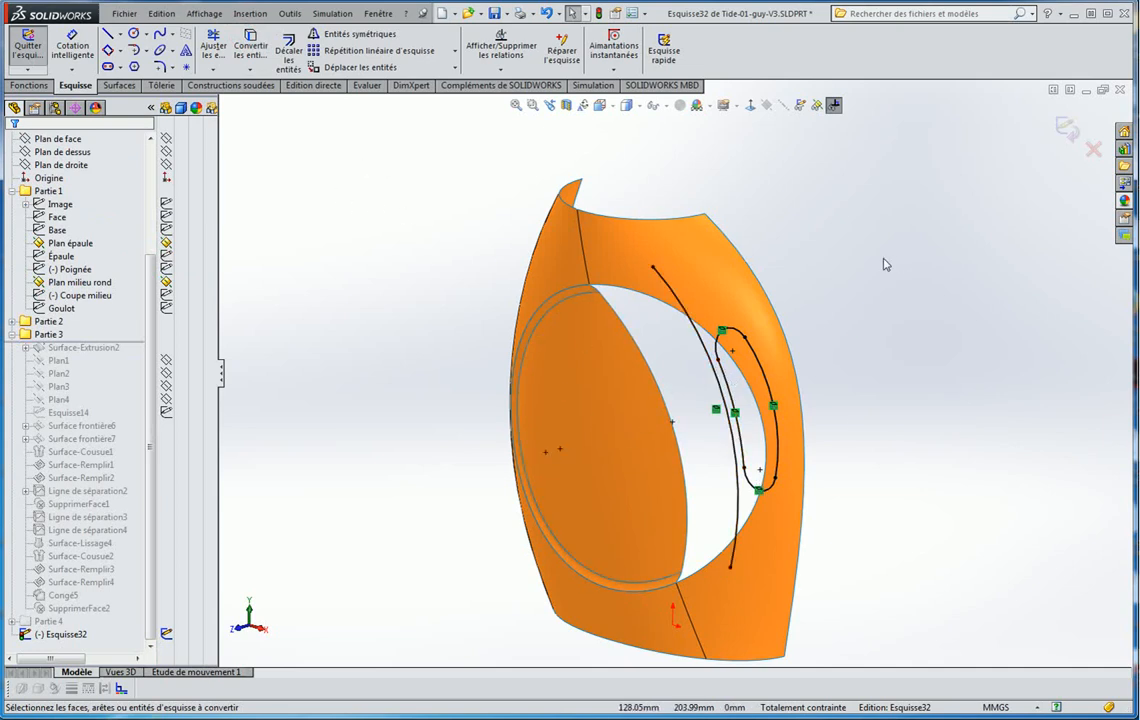
{"action": "left_click", "coordinate": [90, 348]}
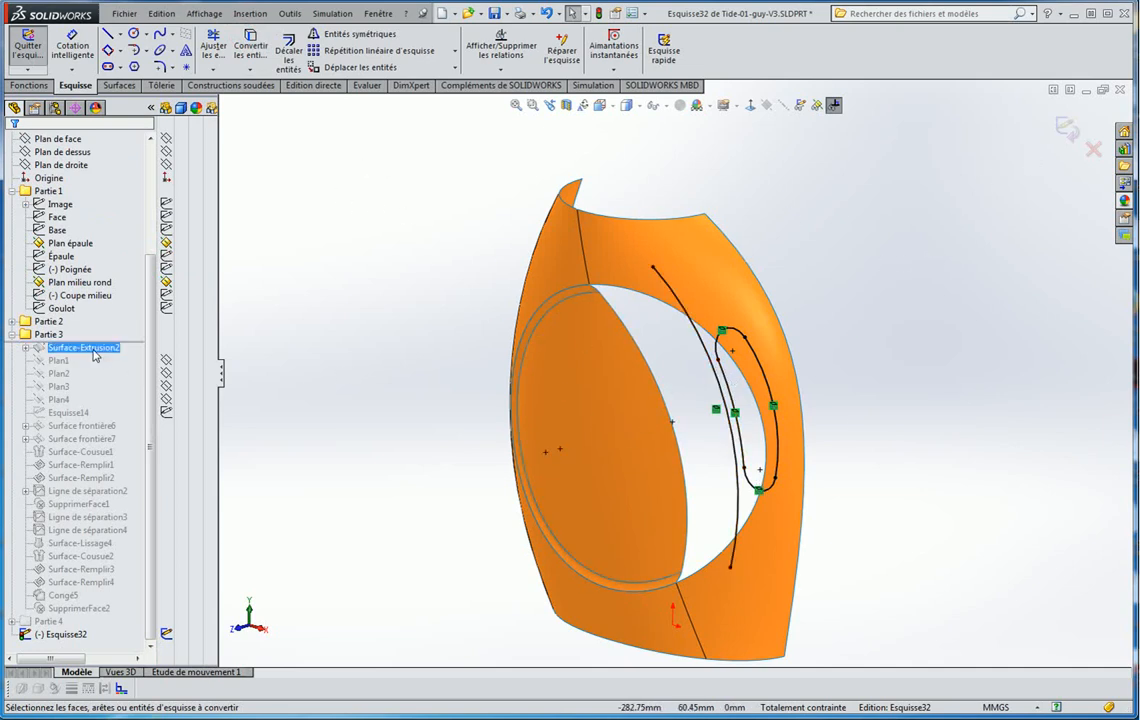
{"action": "left_click", "coordinate": [1066, 128]}
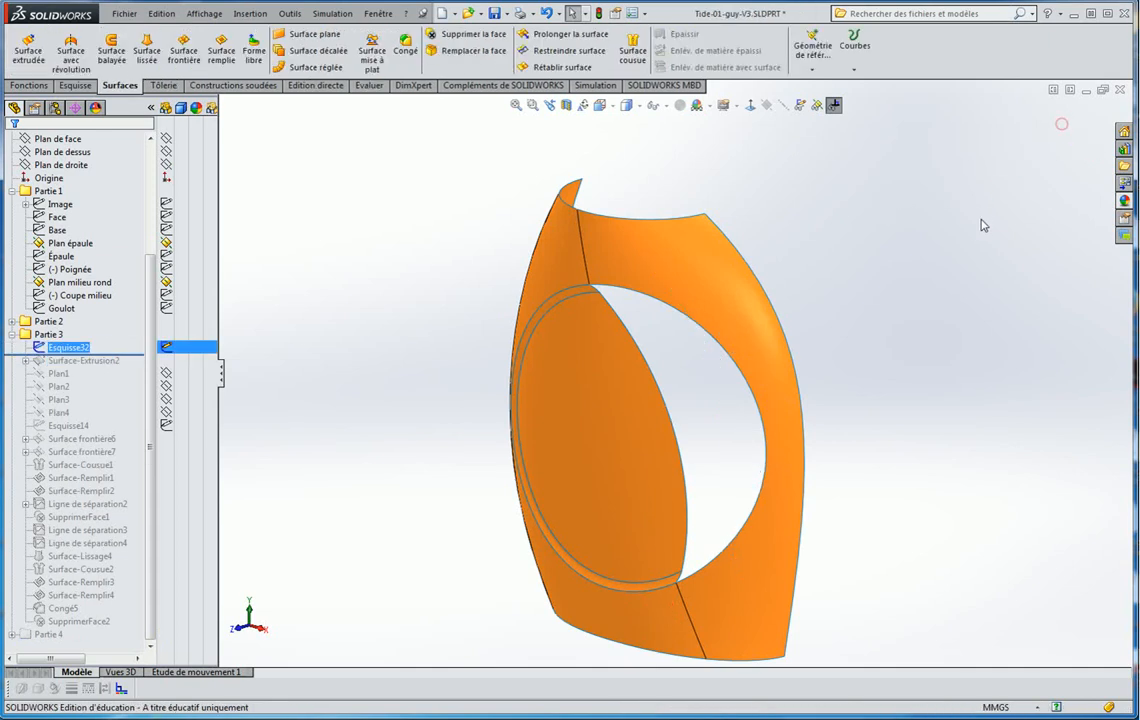
Compare the converted sketch in Partie 3 with the original Poignée sketch
{"action": "left_click", "coordinate": [98, 346]}
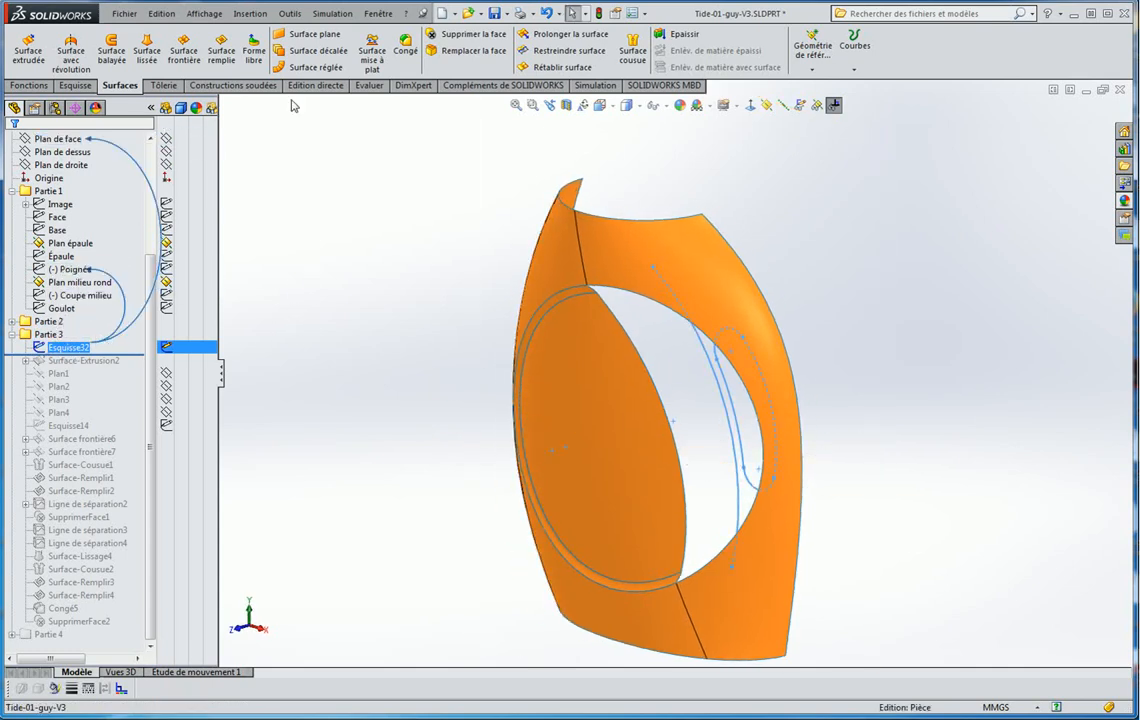
{"action": "left_click", "coordinate": [327, 451]}
{"action": "left_click", "coordinate": [71, 349]}
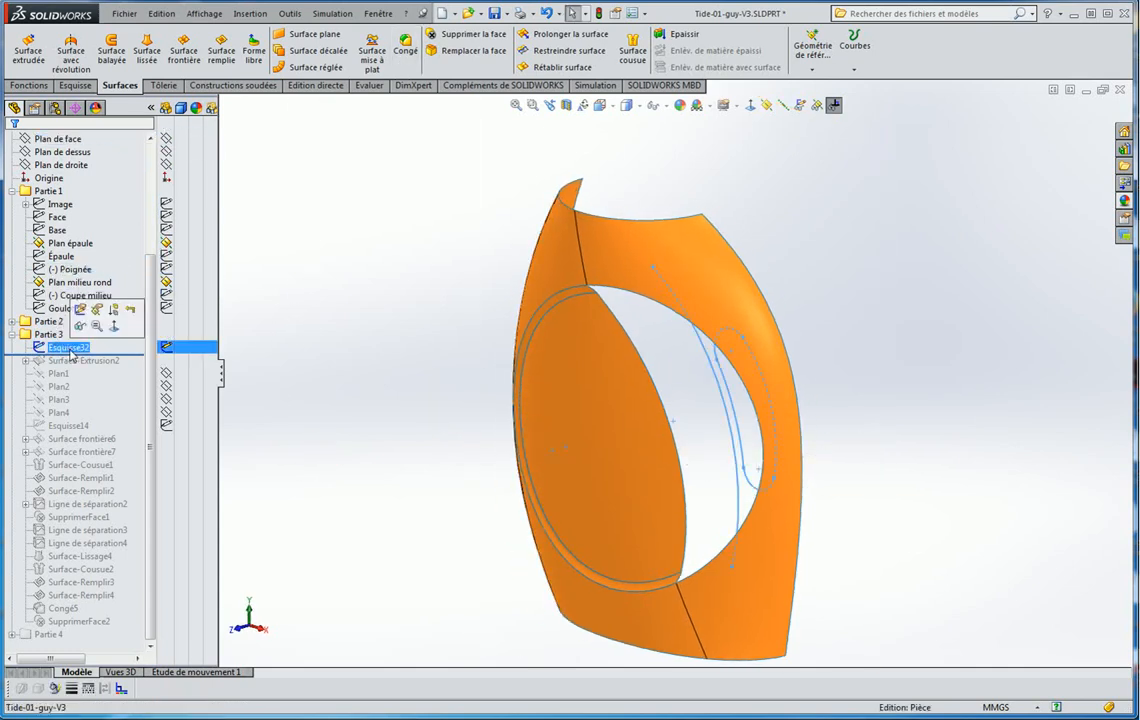
{"action": "middle_click_drag", "start_coordinate": [275, 364], "coordinate": [277, 352]}
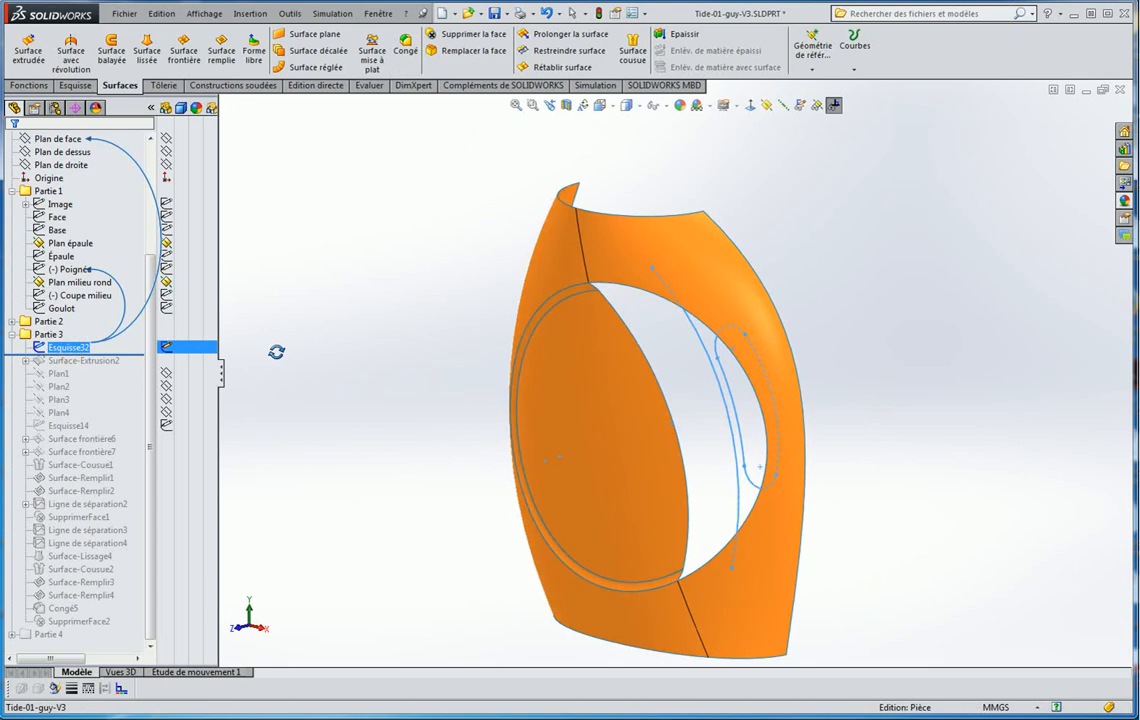
{"action": "left_click", "coordinate": [70, 269]}
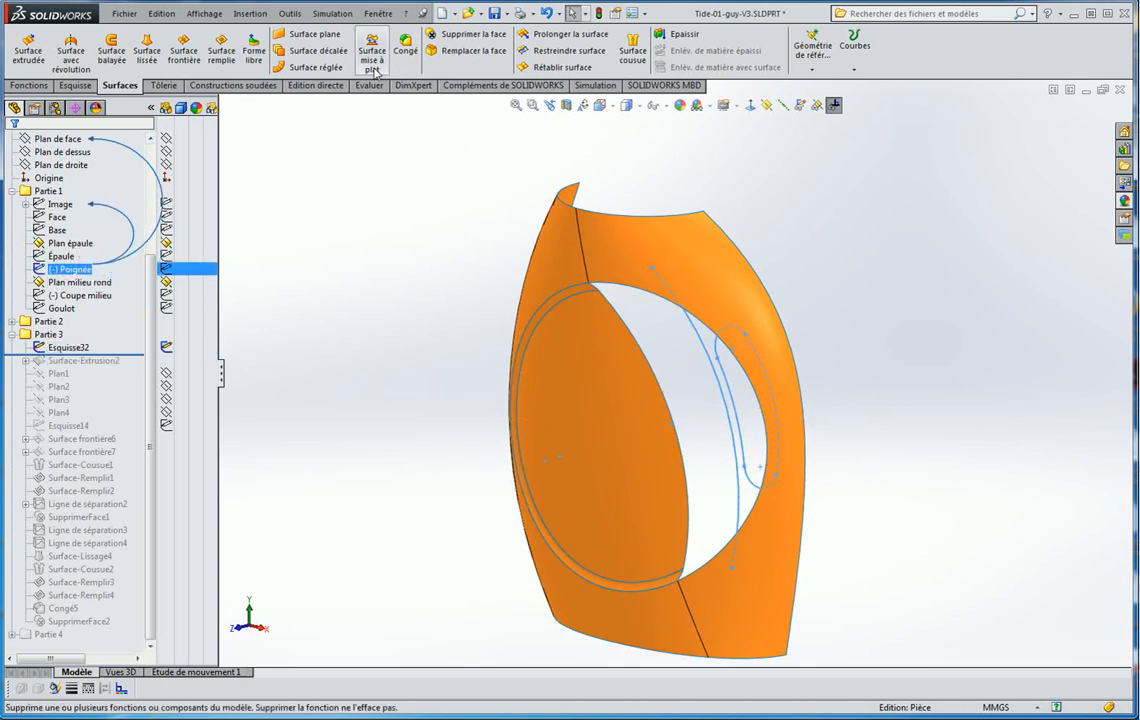
{"action": "left_click", "coordinate": [466, 244]}
Edit the converted sketch to delete the long arc beside the closed handle outline, and exit the sketch
{"action": "left_click", "coordinate": [70, 348]}
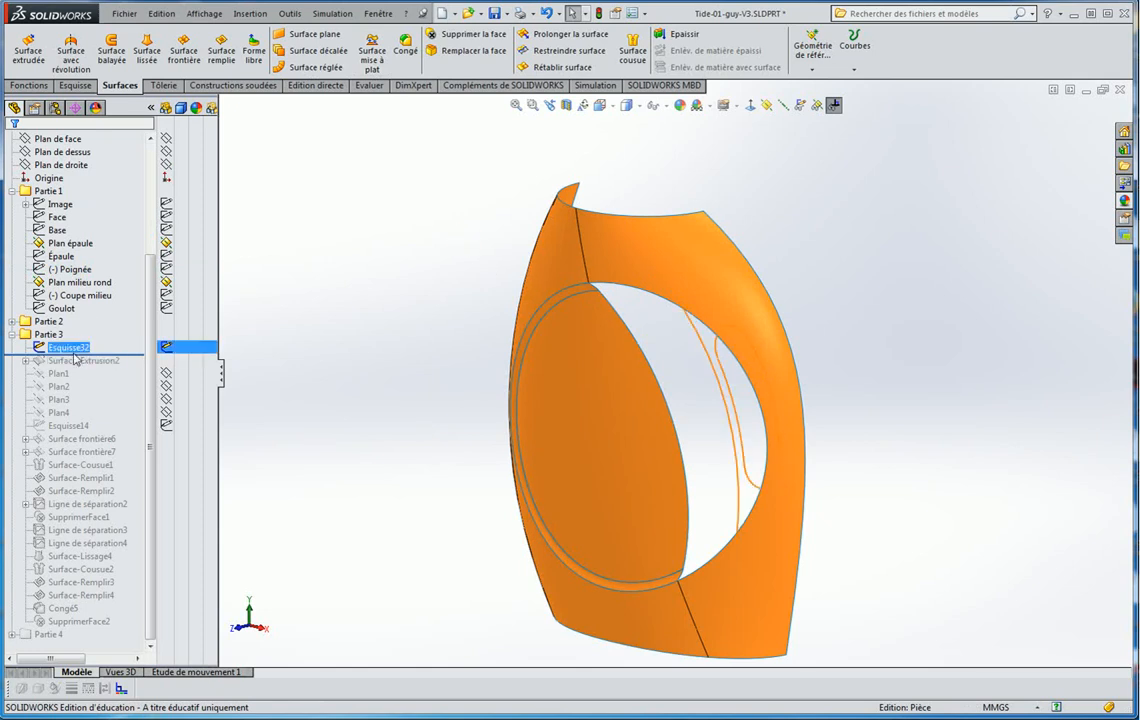
{"action": "left_click", "coordinate": [72, 349]}
{"action": "left_click", "coordinate": [84, 314]}
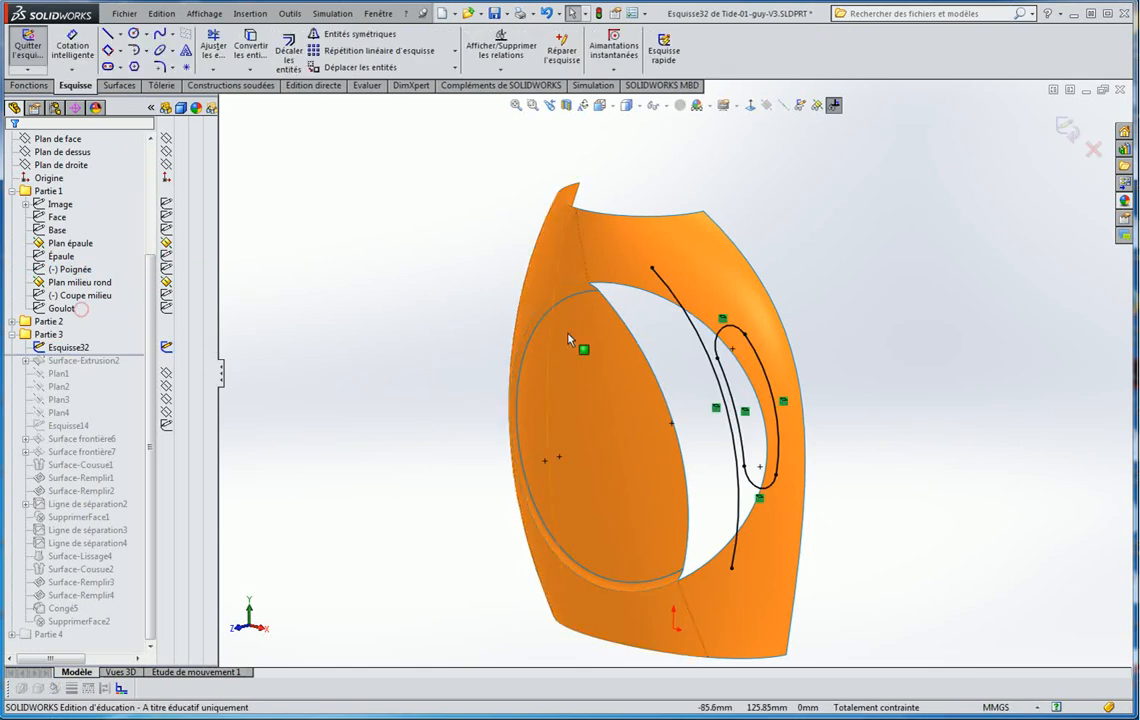
{"action": "left_click", "coordinate": [696, 336]}
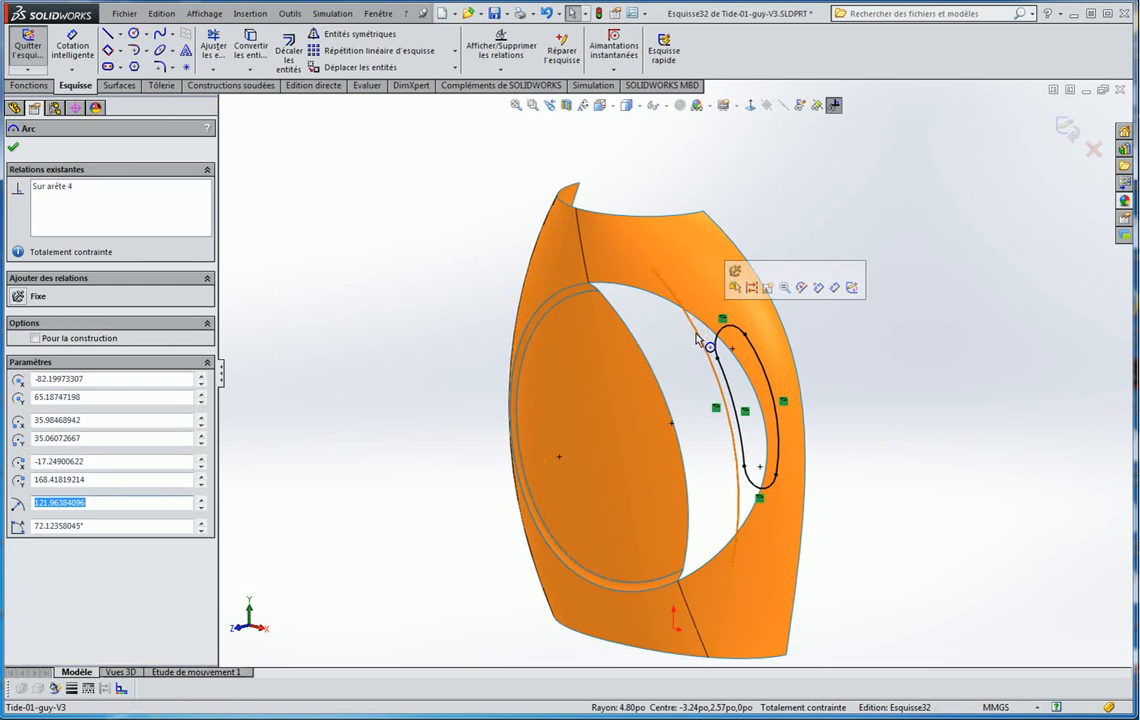
{"action": "key", "text": "Escape"}
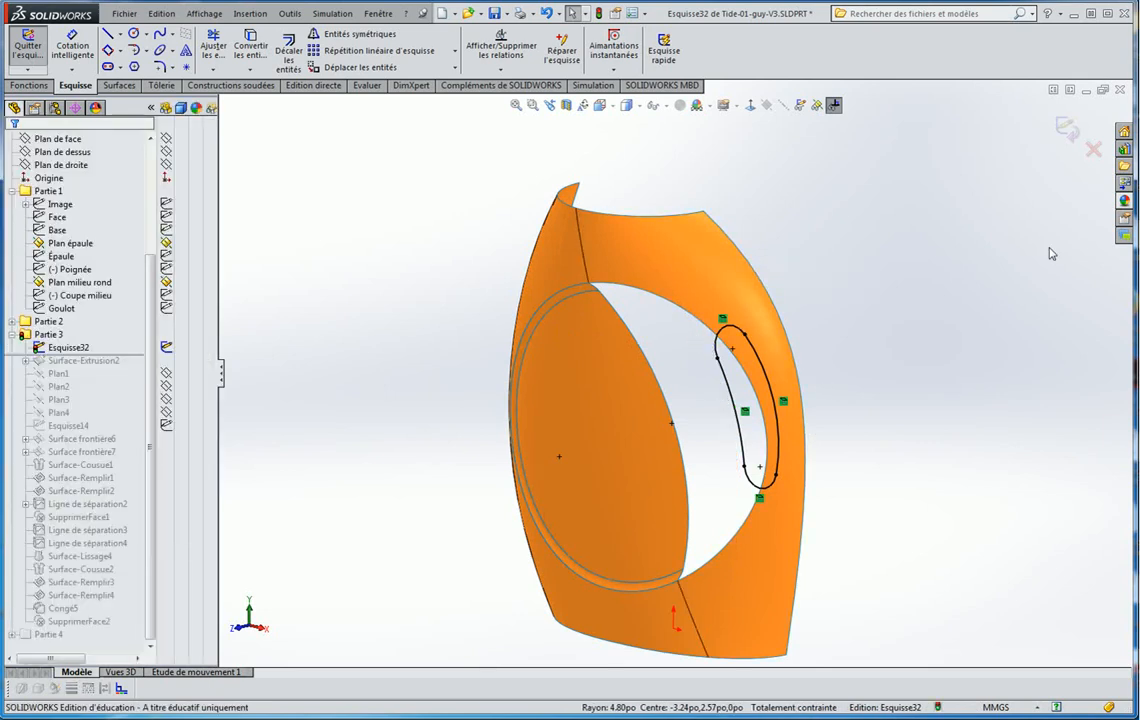
{"action": "left_click", "coordinate": [1066, 127]}
Extrude the converted handle outline sketch in Partie 3 as a blind (Borgne) surface, 11 mm deep in the reversed direction
{"action": "middle_click_drag", "start_coordinate": [809, 364], "coordinate": [860, 360]}
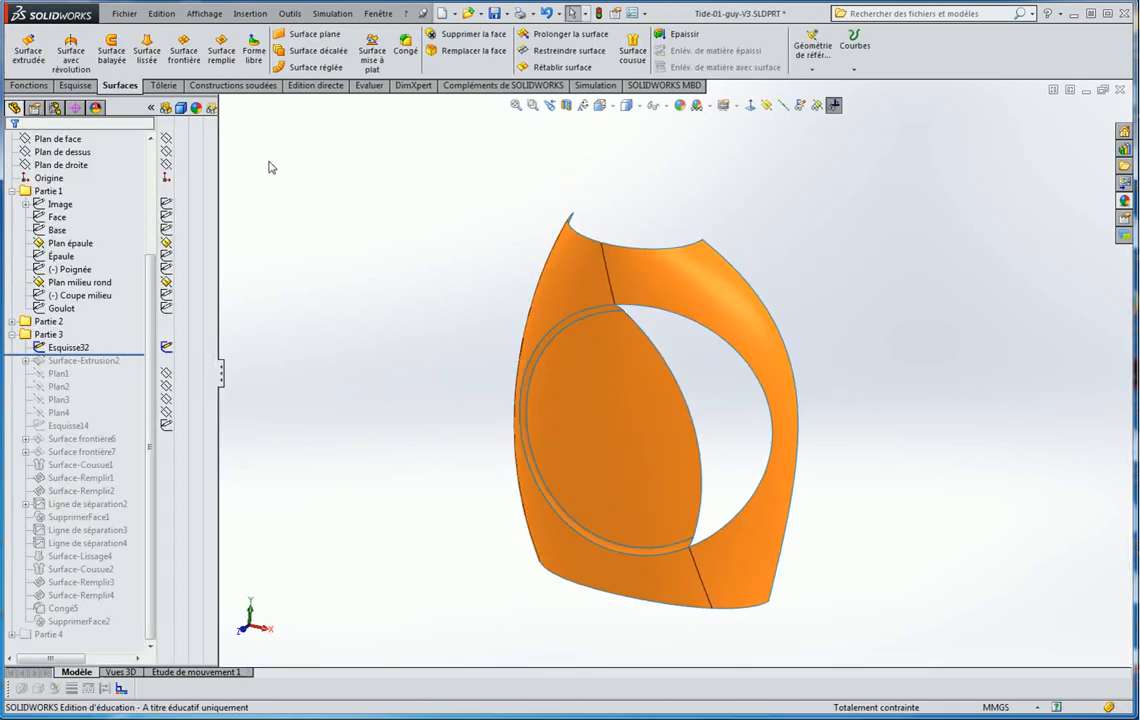
{"action": "left_click", "coordinate": [28, 48]}
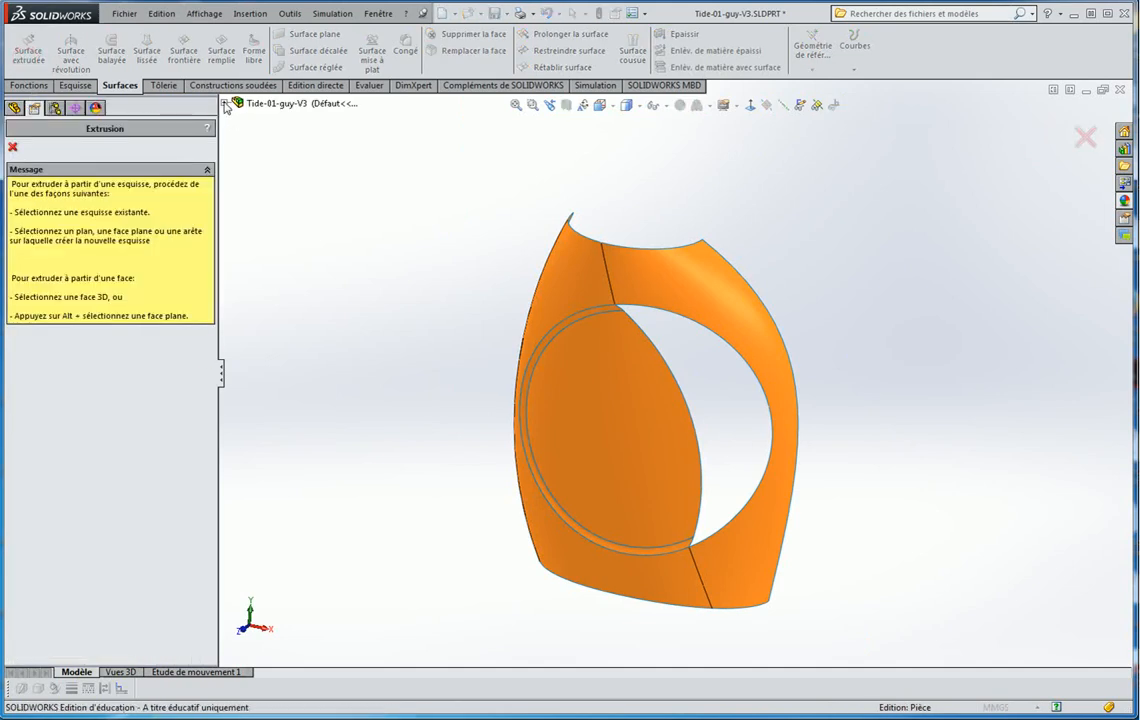
{"action": "left_click", "coordinate": [225, 104]}
{"action": "left_click", "coordinate": [239, 260]}
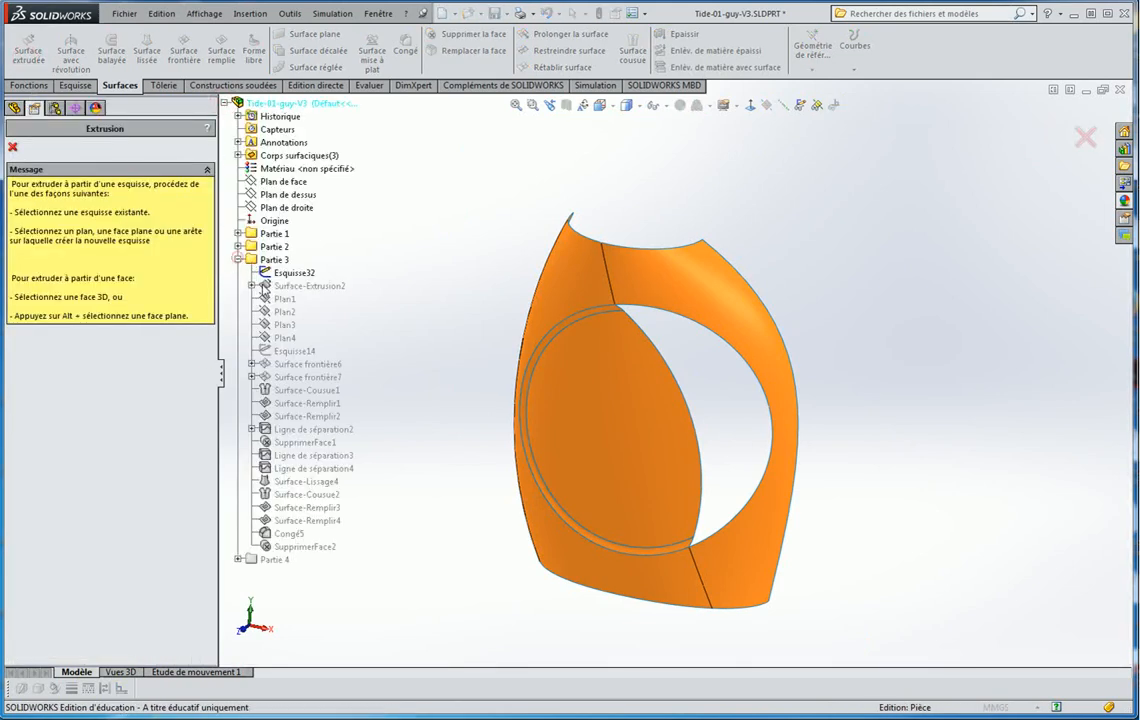
{"action": "left_click", "coordinate": [293, 272]}
{"action": "middle_click_drag", "start_coordinate": [906, 397], "coordinate": [830, 345]}
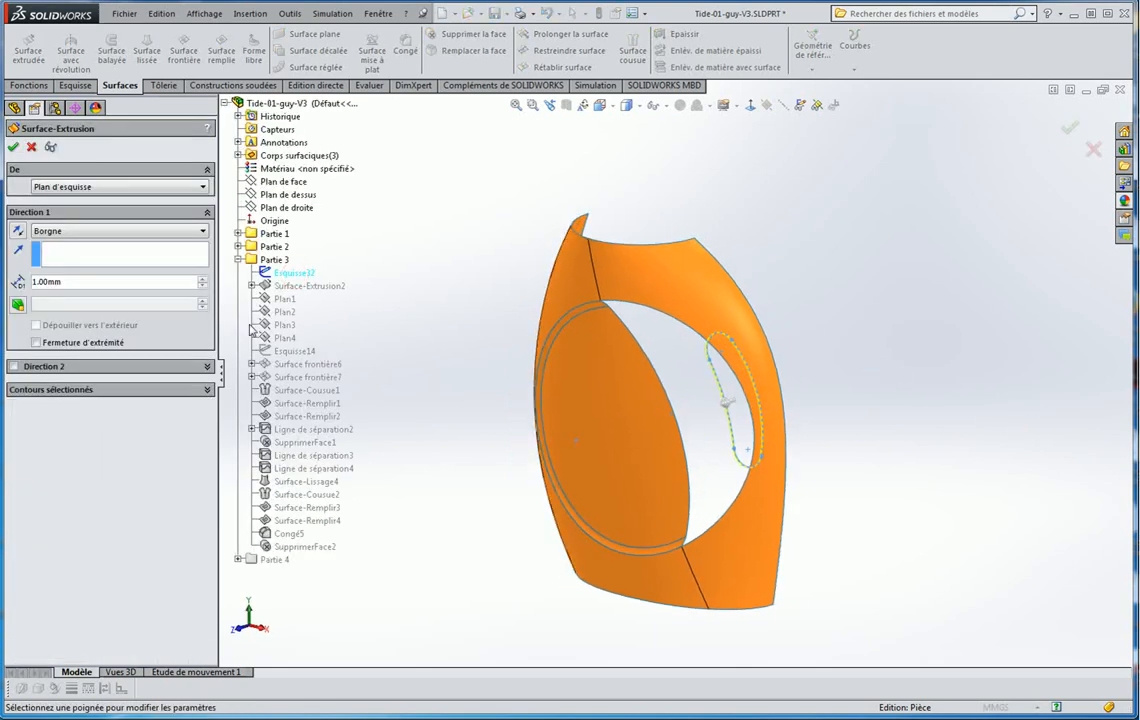
{"action": "left_click", "coordinate": [16, 231]}
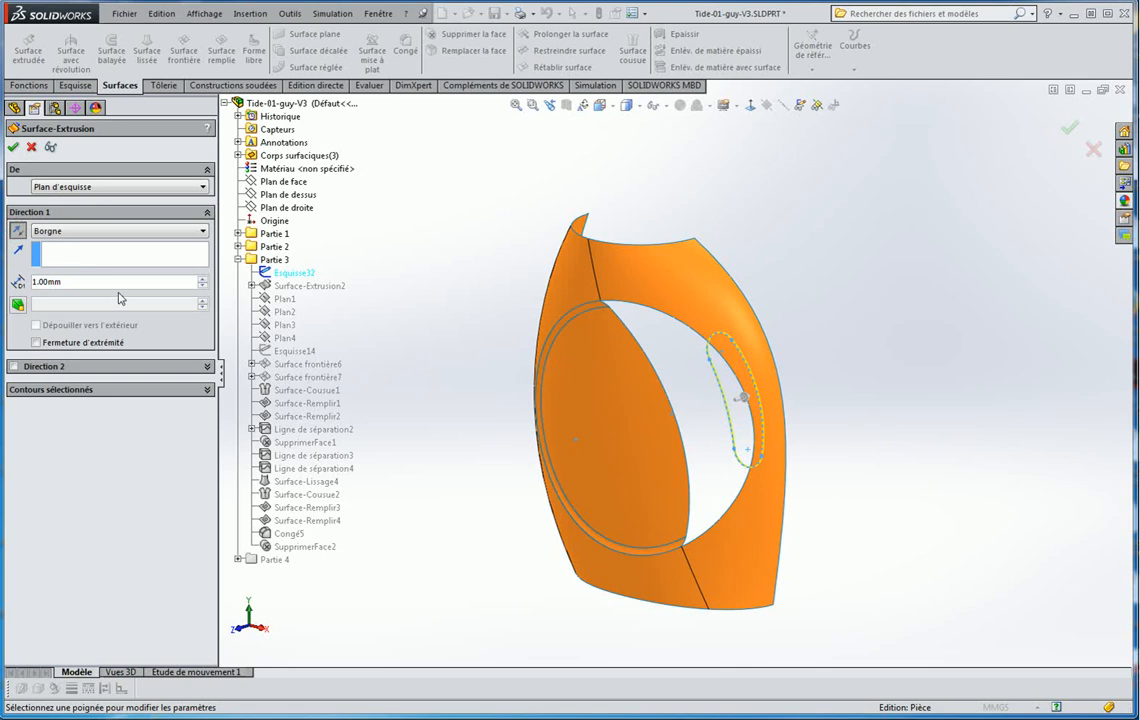
{"action": "left_click", "coordinate": [203, 277]}
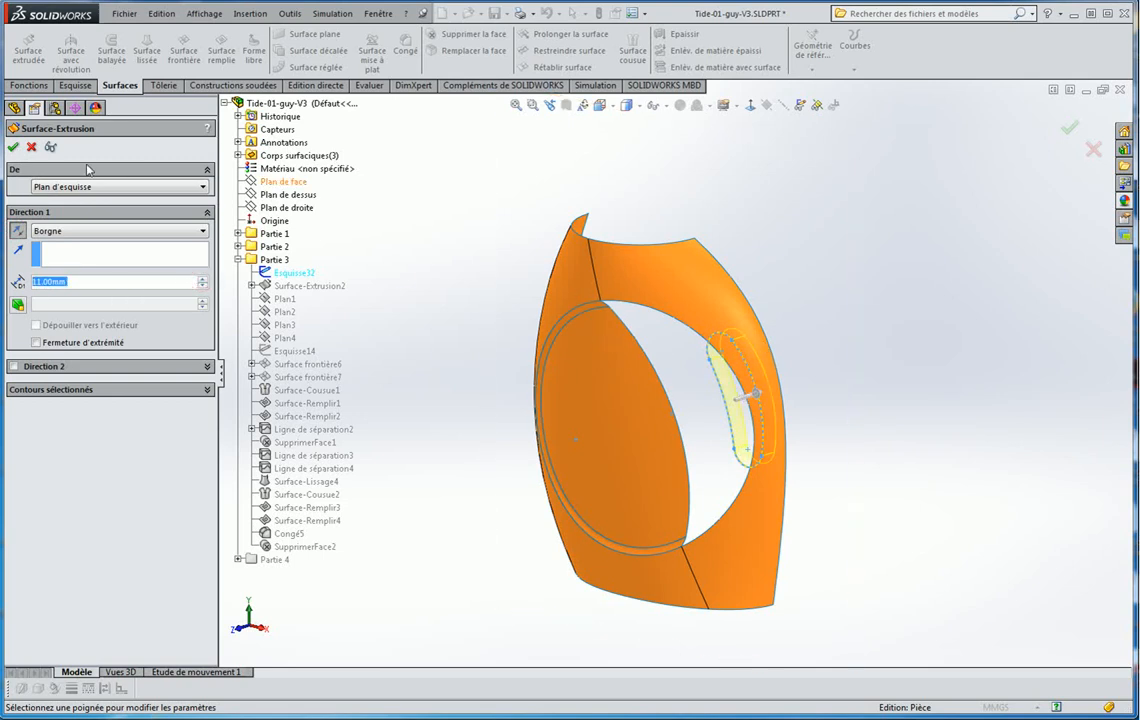
{"action": "key", "text": "Return"}
Inspect the extruded handle band up close and expand its feature to show the source sketch
{"action": "scroll", "coordinate": [700, 374], "scroll_direction": "down", "scroll_amount": 4}
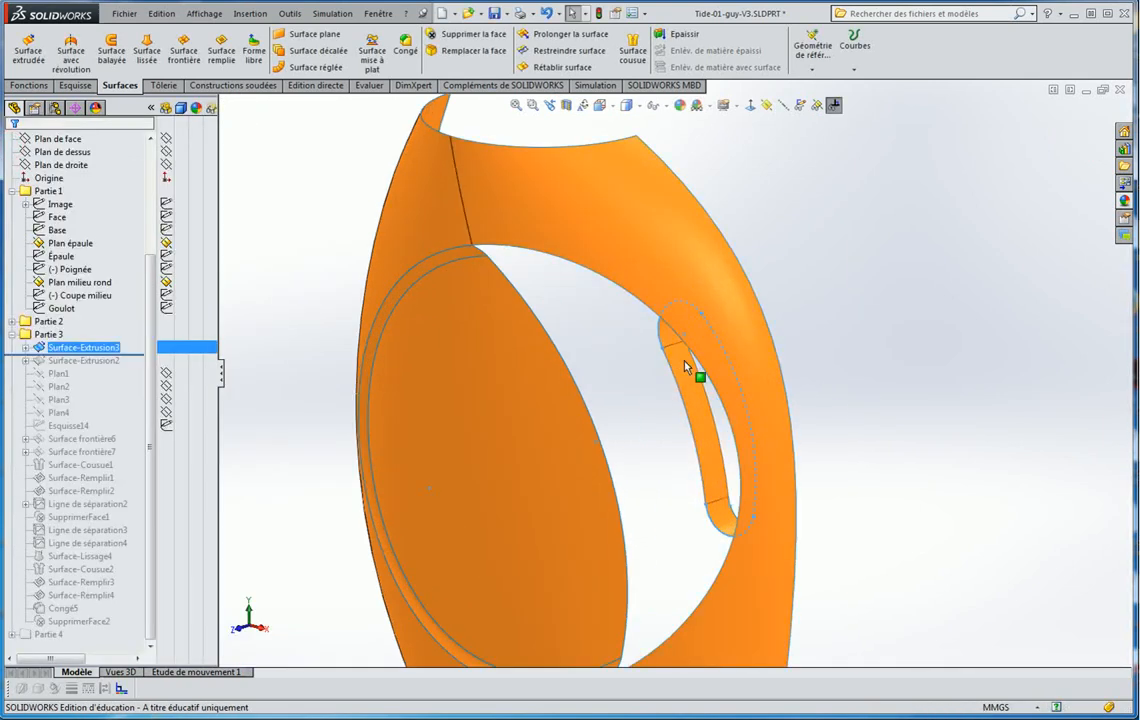
{"action": "middle_click_drag", "start_coordinate": [671, 337], "coordinate": [675, 348]}
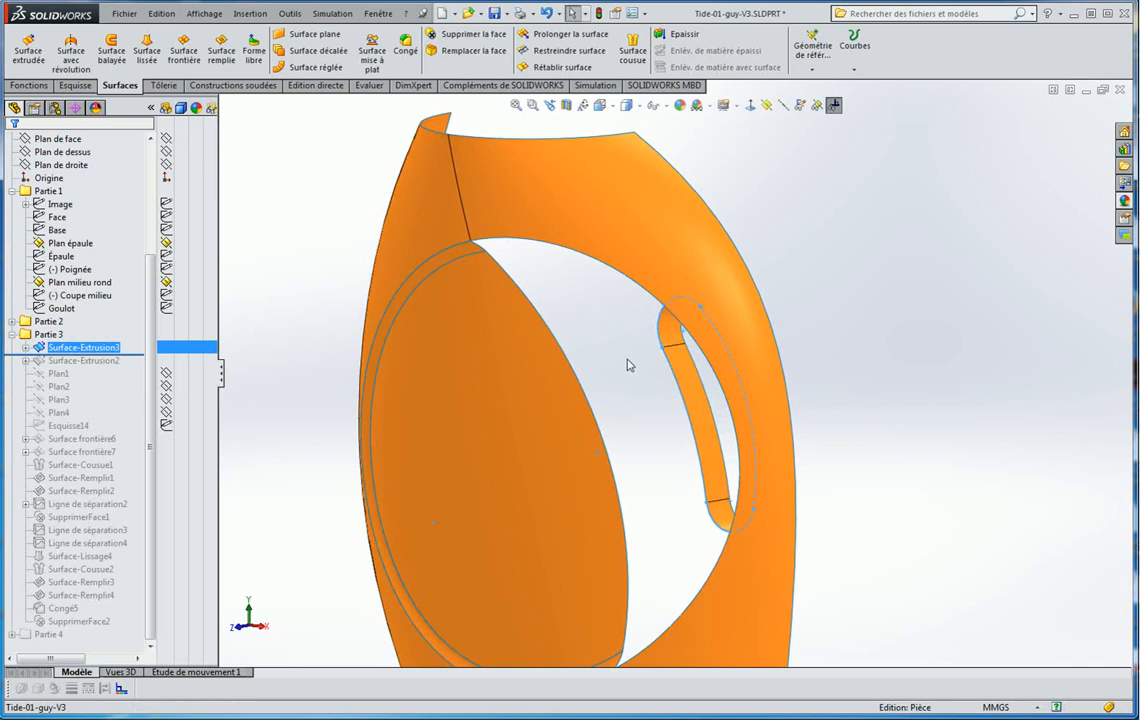
{"action": "middle_click_drag", "start_coordinate": [646, 396], "coordinate": [708, 306]}
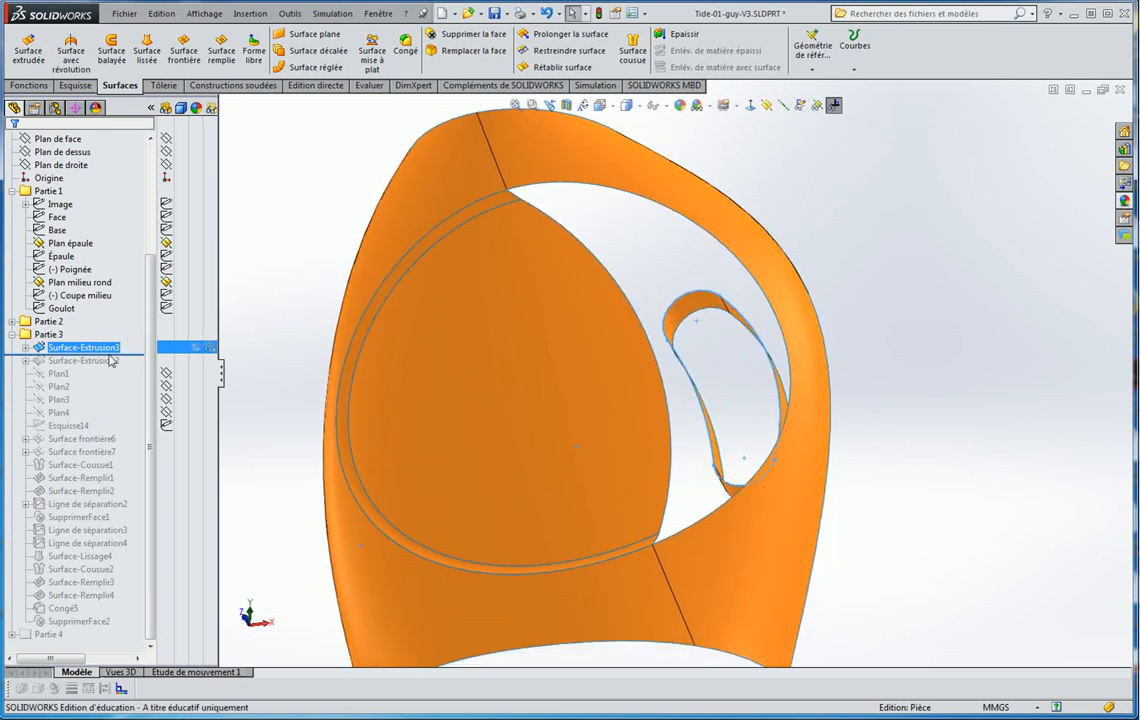
{"action": "left_click_drag", "start_coordinate": [47, 354], "coordinate": [27, 357]}
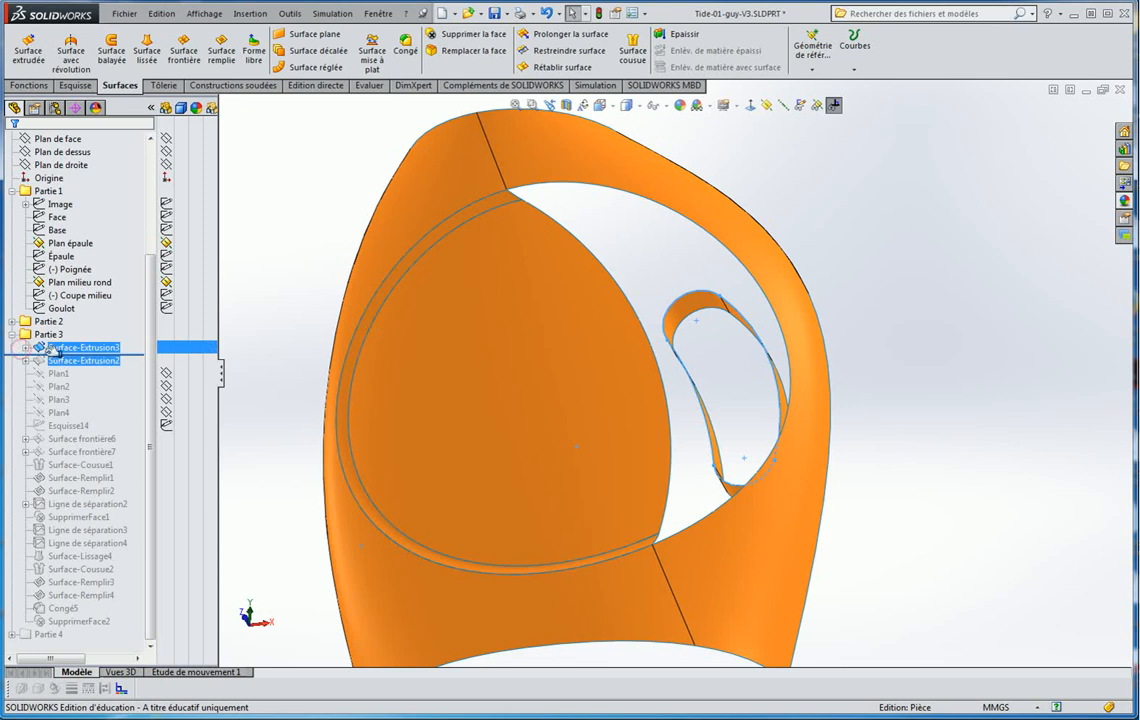
{"action": "left_click", "coordinate": [24, 347]}
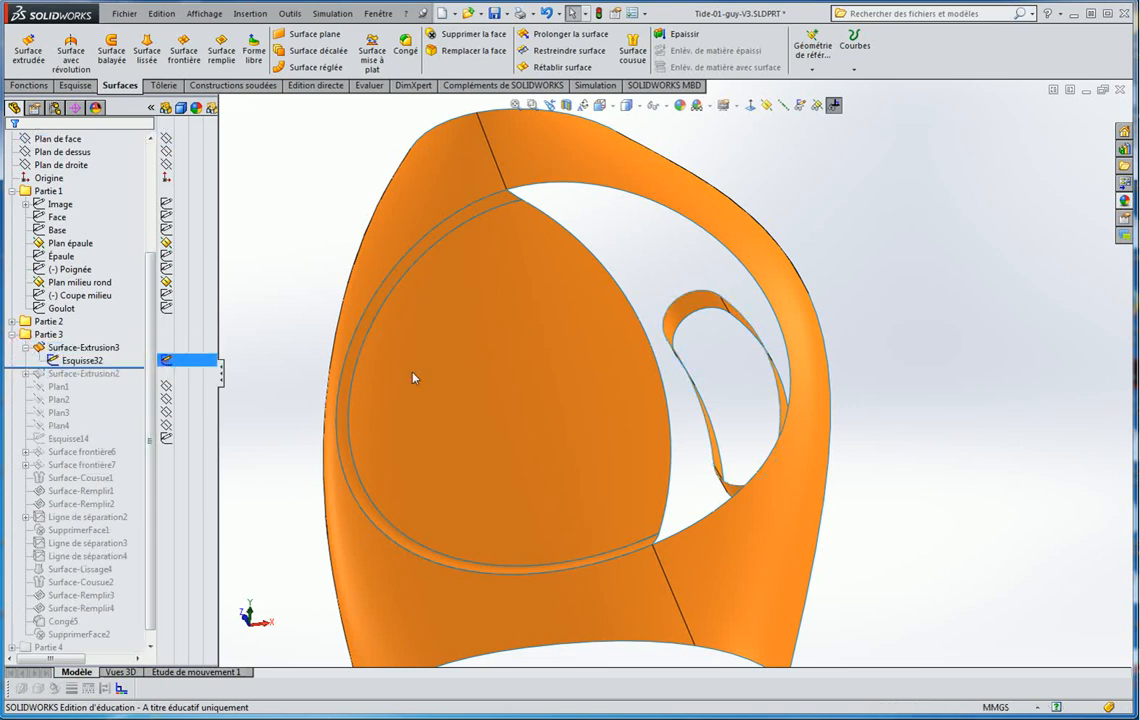
Examine the gap between the extruded handle band and the edge of the bottle's round opening from several angles
{"action": "middle_click_drag", "start_coordinate": [929, 375], "coordinate": [855, 344]}
{"action": "scroll", "coordinate": [855, 344], "scroll_direction": "down", "scroll_amount": 3}
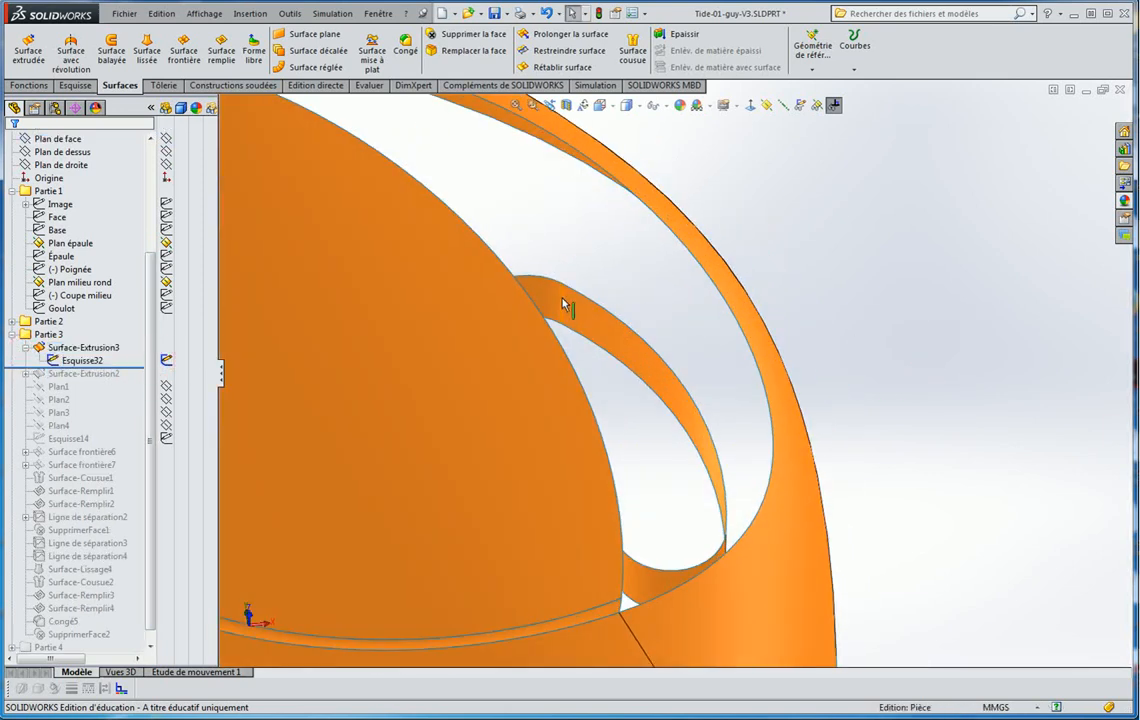
{"action": "left_click", "coordinate": [611, 180]}
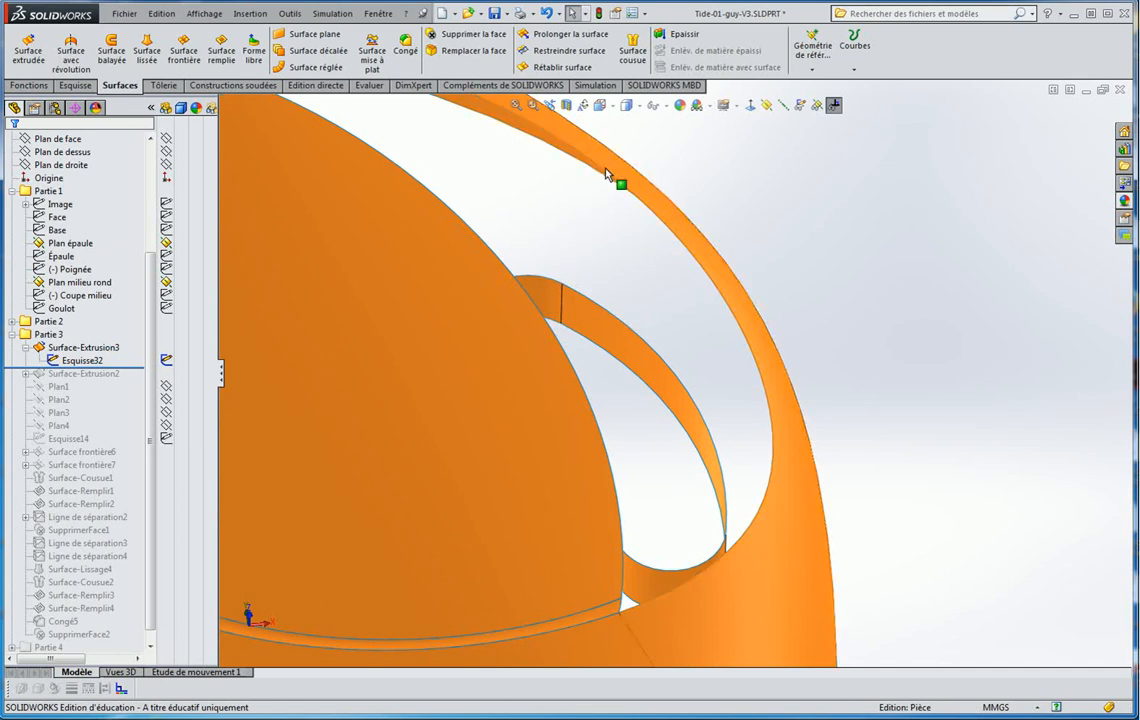
{"action": "scroll", "coordinate": [611, 190], "scroll_direction": "up", "scroll_amount": 3}
{"action": "middle_click_drag", "start_coordinate": [596, 310], "coordinate": [557, 361]}
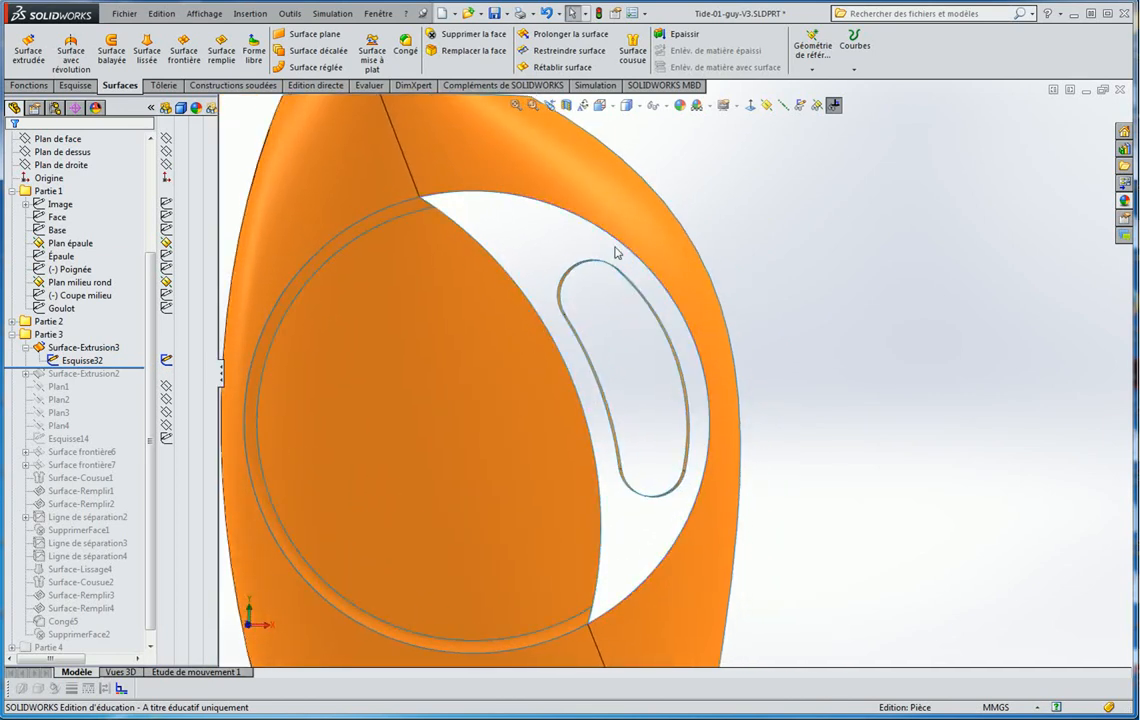
{"action": "left_click", "coordinate": [405, 150]}
{"action": "left_click", "coordinate": [790, 342]}
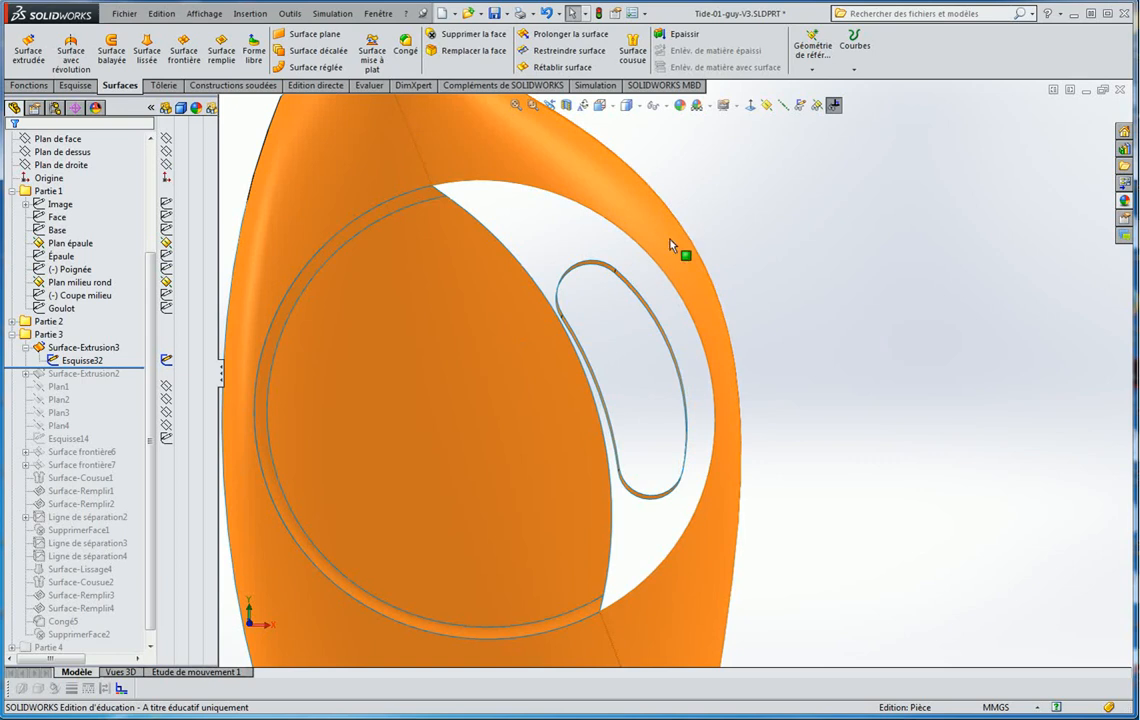
{"action": "middle_click_drag", "start_coordinate": [534, 400], "coordinate": [507, 344]}
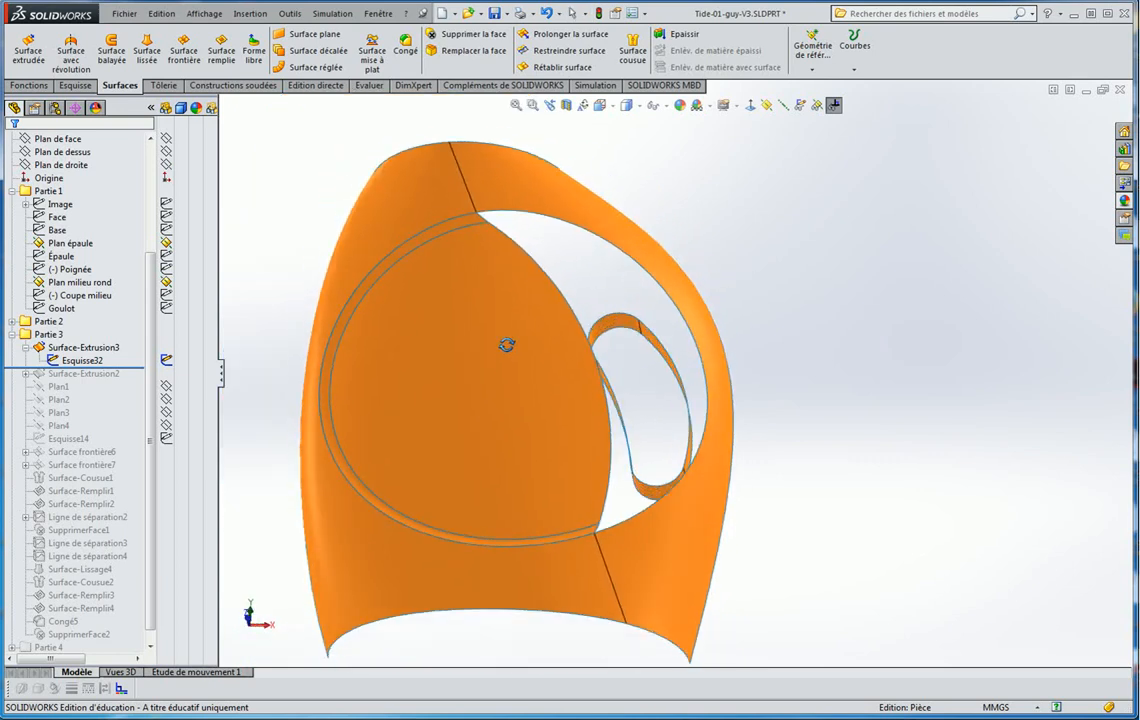
{"action": "scroll", "coordinate": [613, 366], "scroll_direction": "down", "scroll_amount": 4}
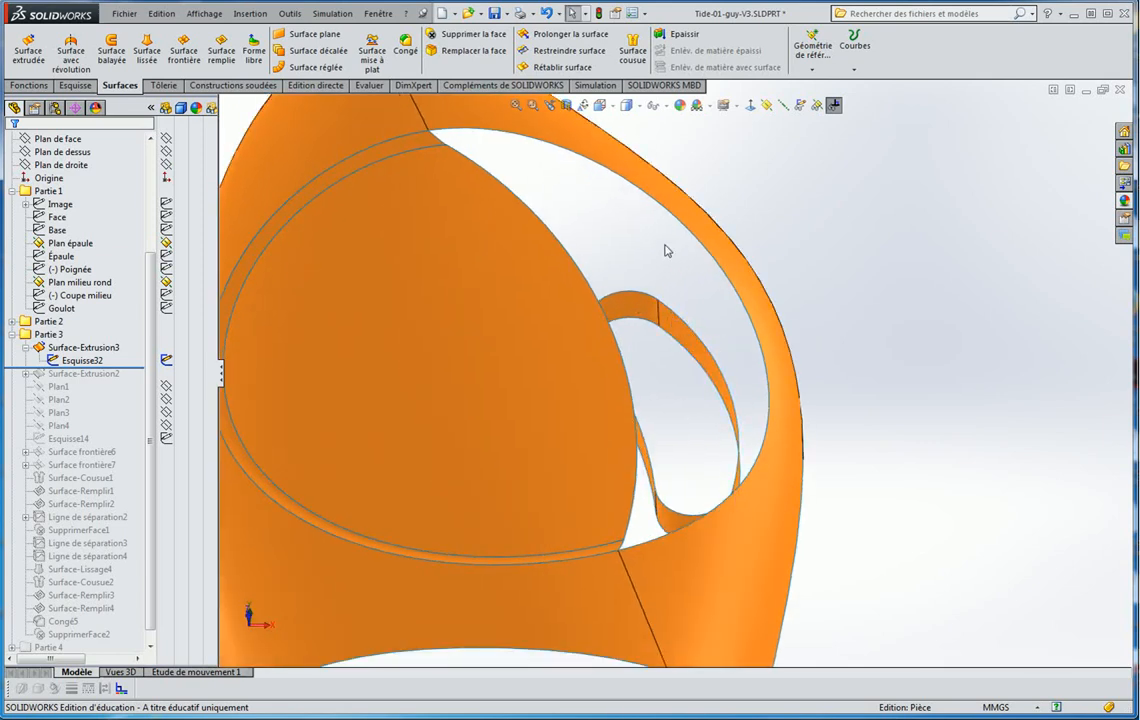
{"action": "scroll", "coordinate": [888, 299], "scroll_direction": "up", "scroll_amount": 1}
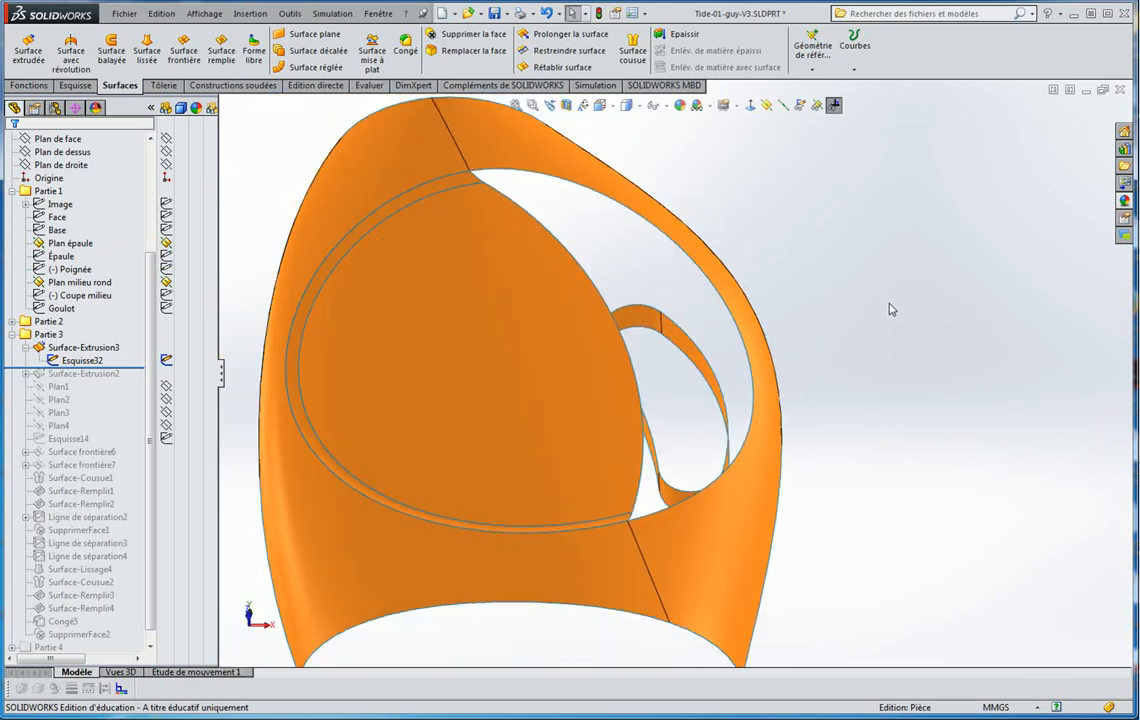
{"action": "middle_click_drag", "start_coordinate": [889, 303], "coordinate": [888, 308]}
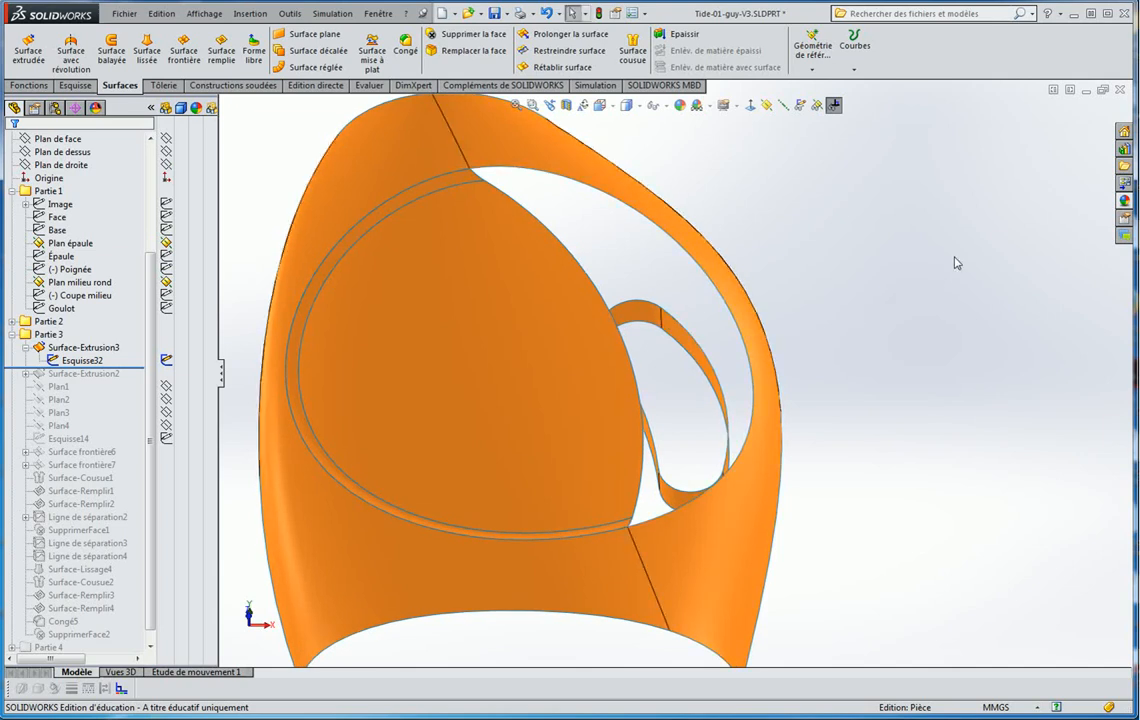
Create a reference plane perpendicular to the handle band's long outer arc edge, coincident with the vertex at its upper end
{"action": "left_click", "coordinate": [765, 103]}
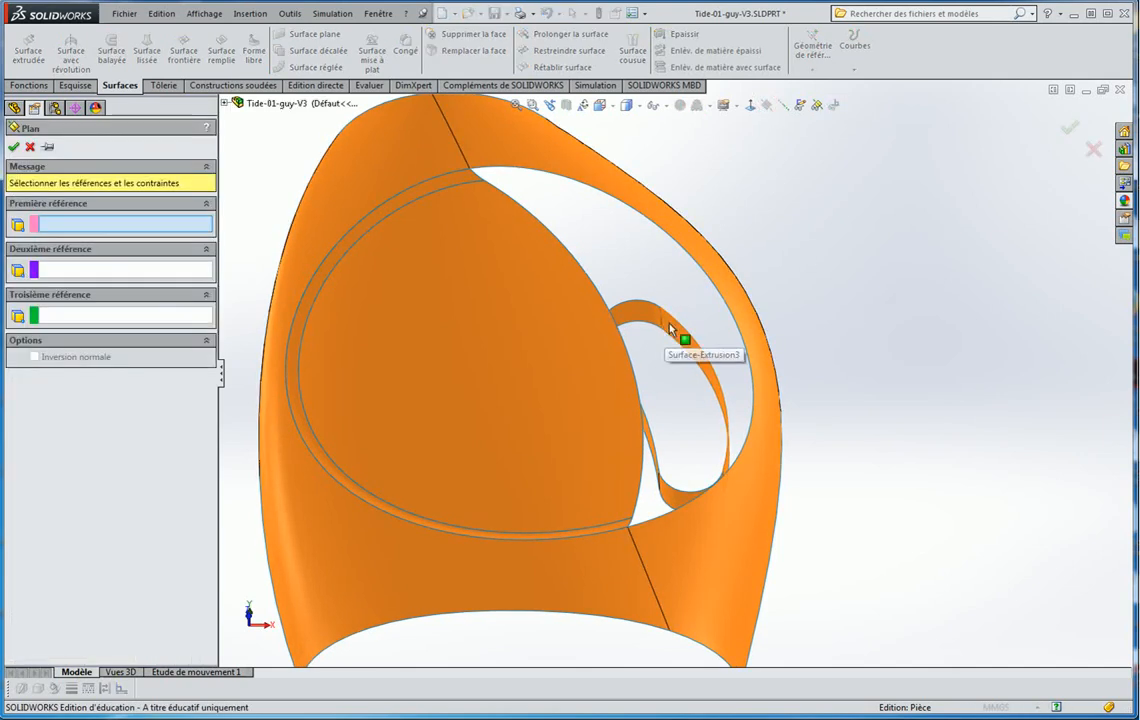
{"action": "left_click", "coordinate": [680, 327]}
{"action": "scroll", "coordinate": [681, 324], "scroll_direction": "down", "scroll_amount": 3}
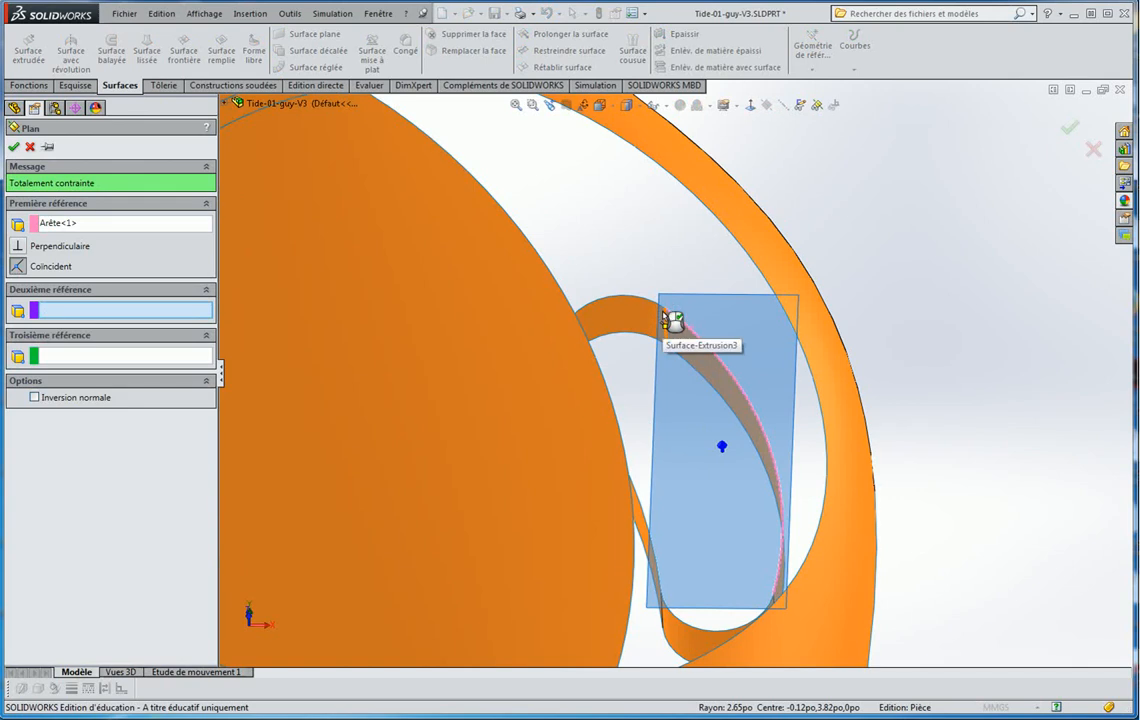
{"action": "left_click", "coordinate": [664, 311]}
{"action": "middle_click_drag", "start_coordinate": [681, 330], "coordinate": [684, 298]}
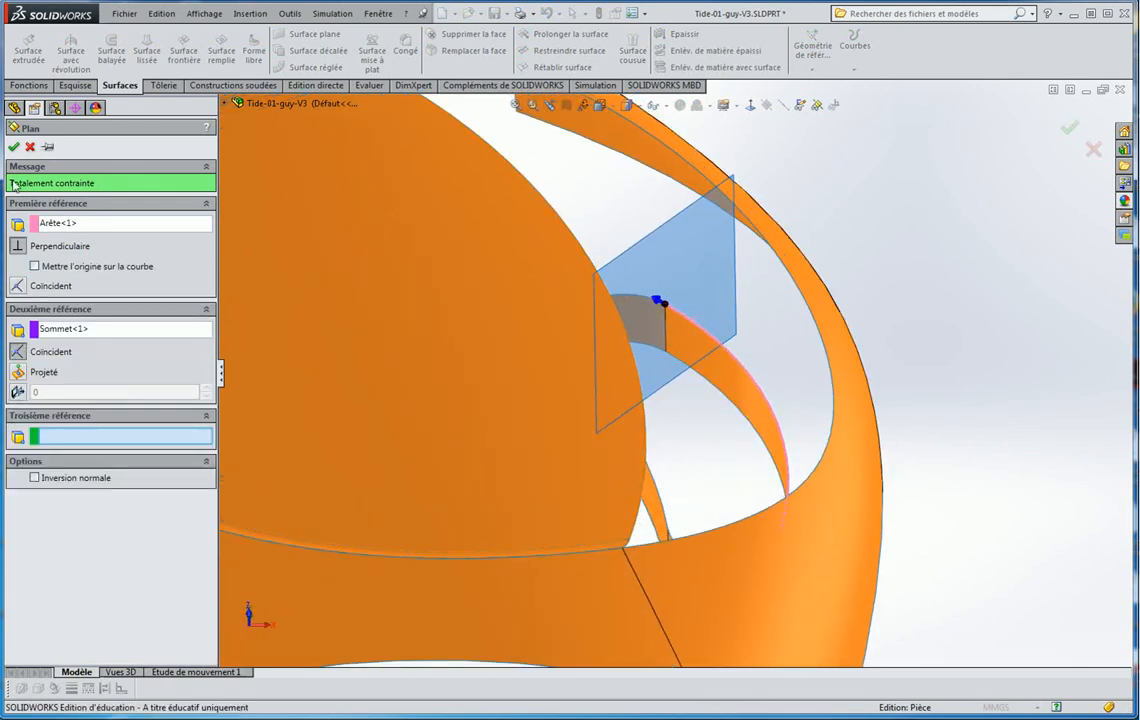
{"action": "left_click", "coordinate": [13, 147]}
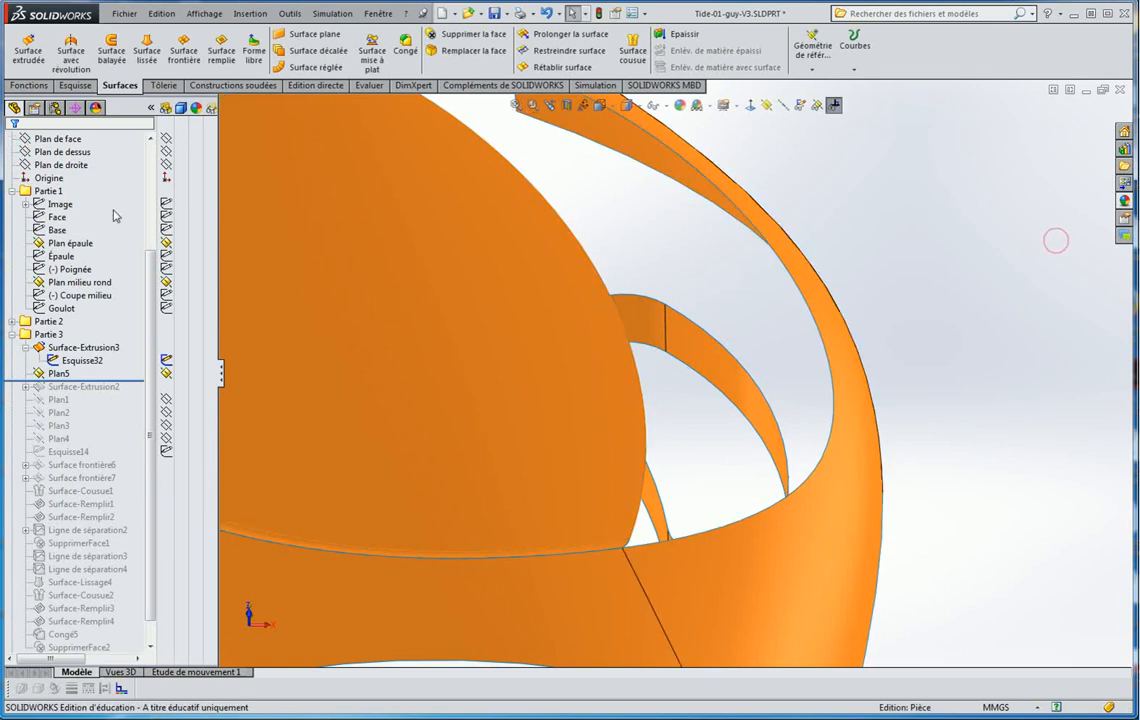
Display the reference planes and open a sketch on the new plane at the handle band's upper vertex
{"action": "left_click", "coordinate": [817, 107]}
{"action": "left_click", "coordinate": [670, 225]}
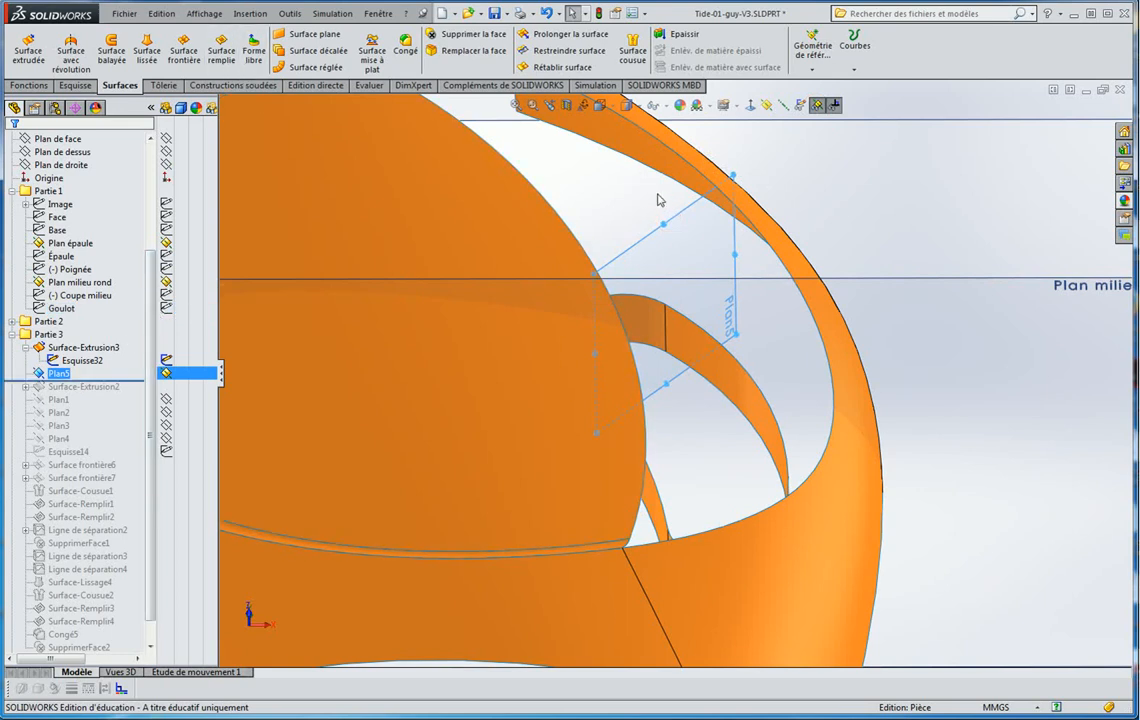
{"action": "right_click", "coordinate": [677, 218]}
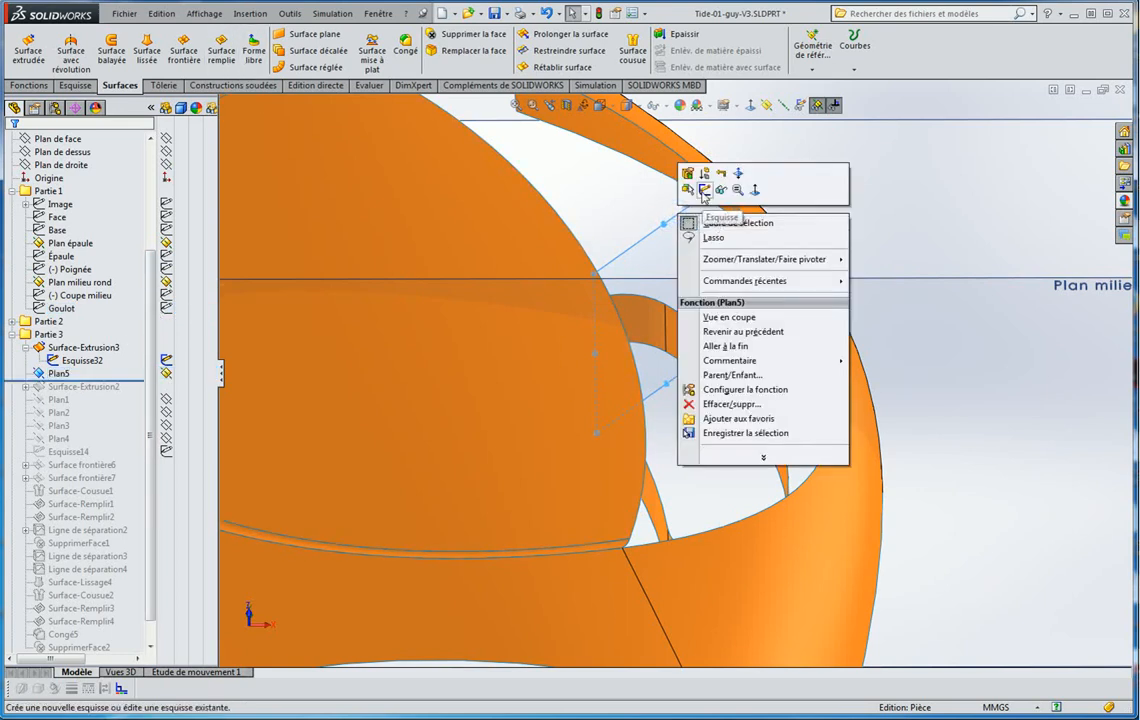
{"action": "left_click", "coordinate": [690, 187]}
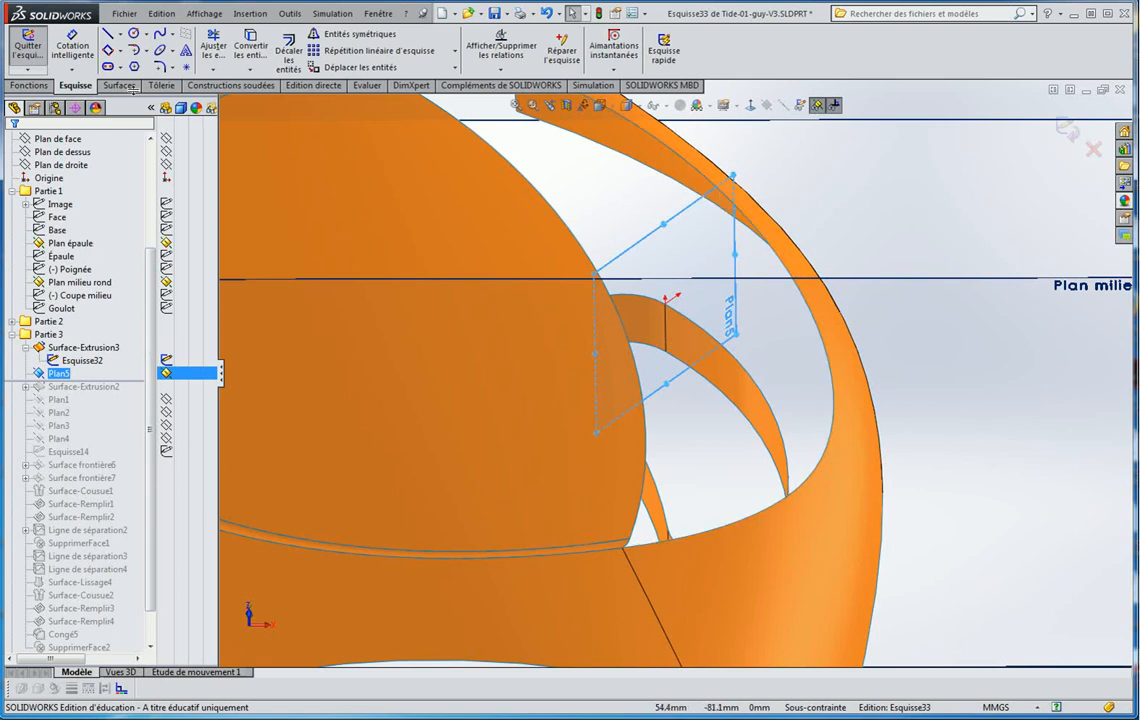
Sketch a two-point spline from the handle band's upper vertex towards the edge of the bottle's opening
{"action": "left_click", "coordinate": [667, 300]}
{"action": "right_click", "coordinate": [710, 232]}
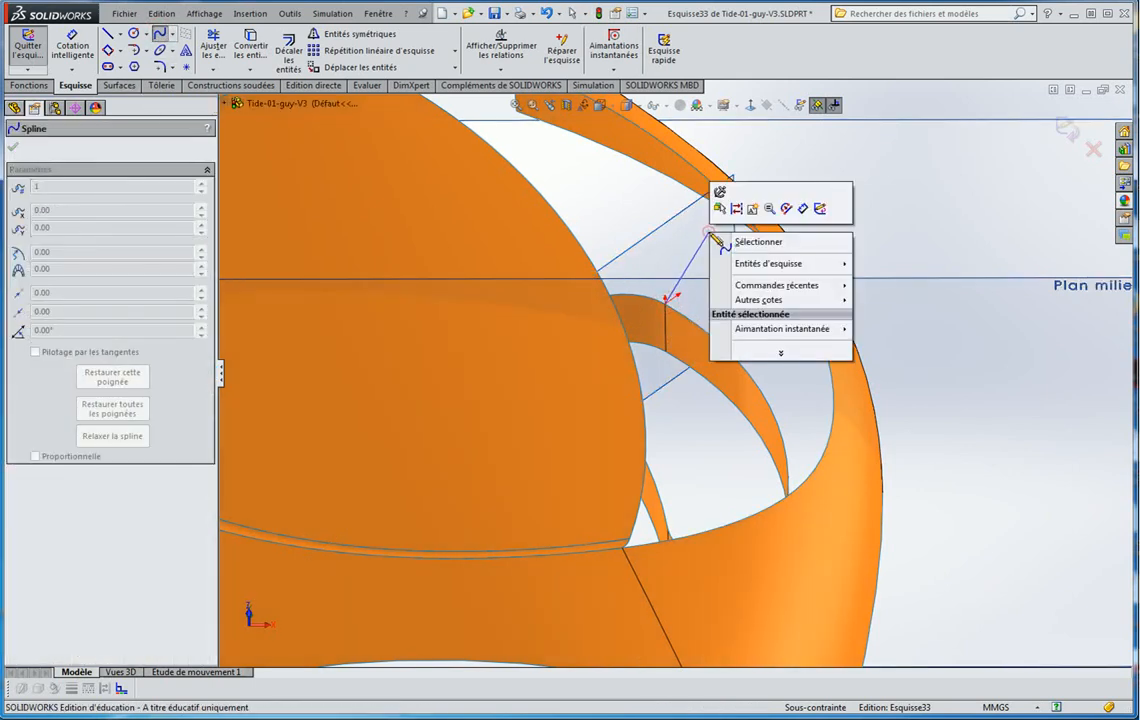
{"action": "left_click", "coordinate": [743, 243]}
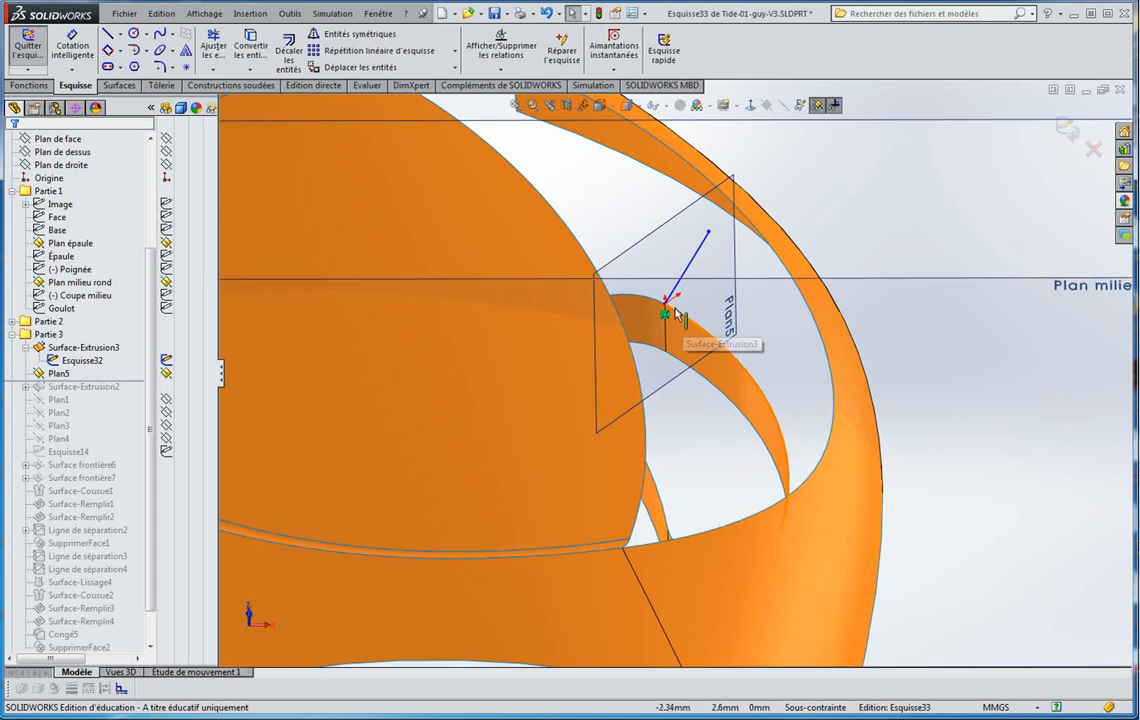
Add a Point de rencontre relation between the spline's free endpoint and the curved edge of the bottle's opening
{"action": "left_click", "coordinate": [709, 233]}
{"action": "left_click", "coordinate": [746, 219], "text": "ctrl"}
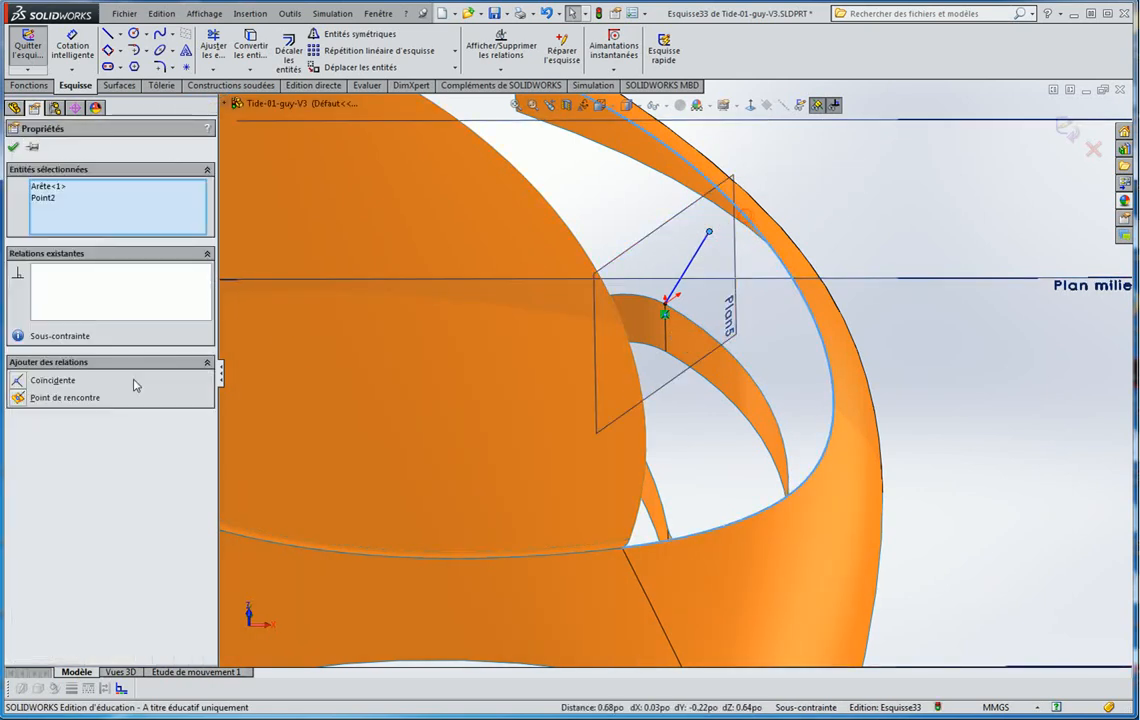
{"action": "left_click", "coordinate": [12, 399]}
{"action": "left_click", "coordinate": [868, 198]}
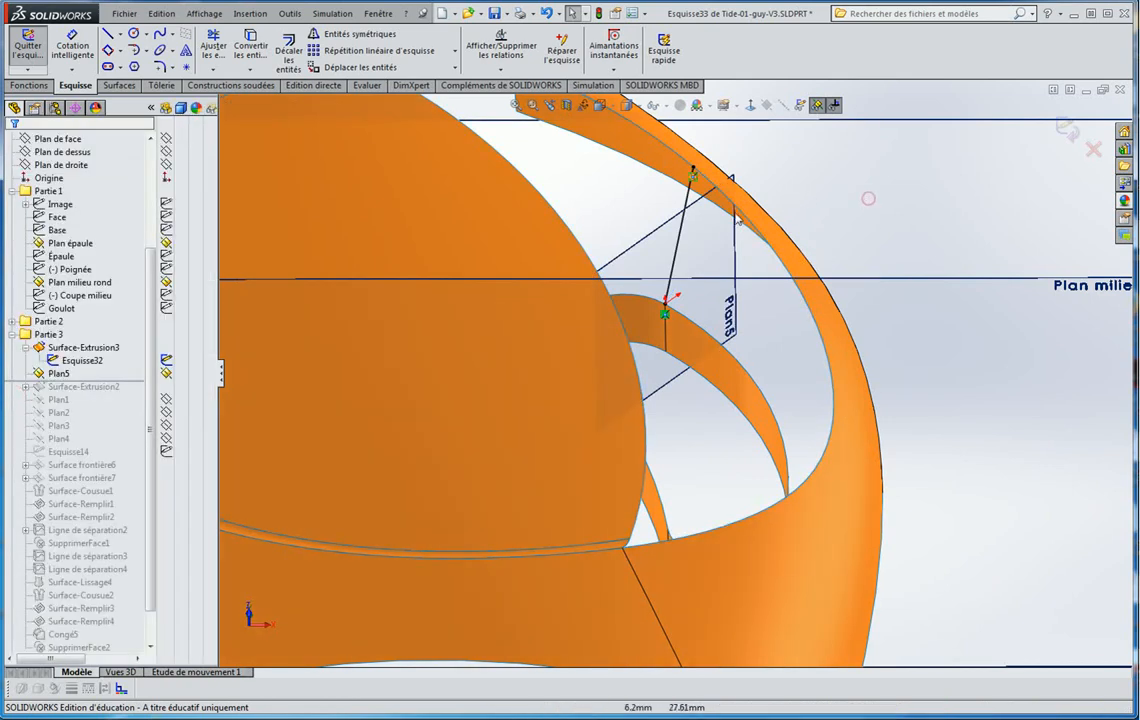
Make the spline tangent to the short straight edge across the handle band and view the sketch plane face-on
{"action": "middle_click_drag", "start_coordinate": [868, 198], "coordinate": [693, 342]}
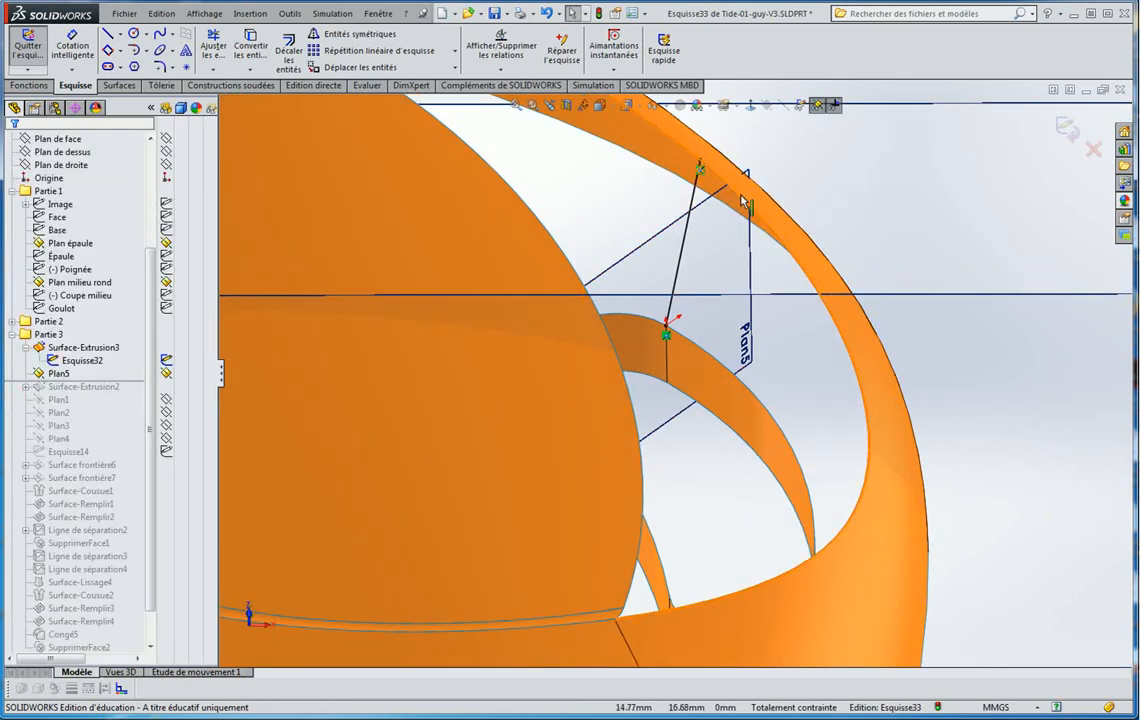
{"action": "left_click", "coordinate": [679, 263]}
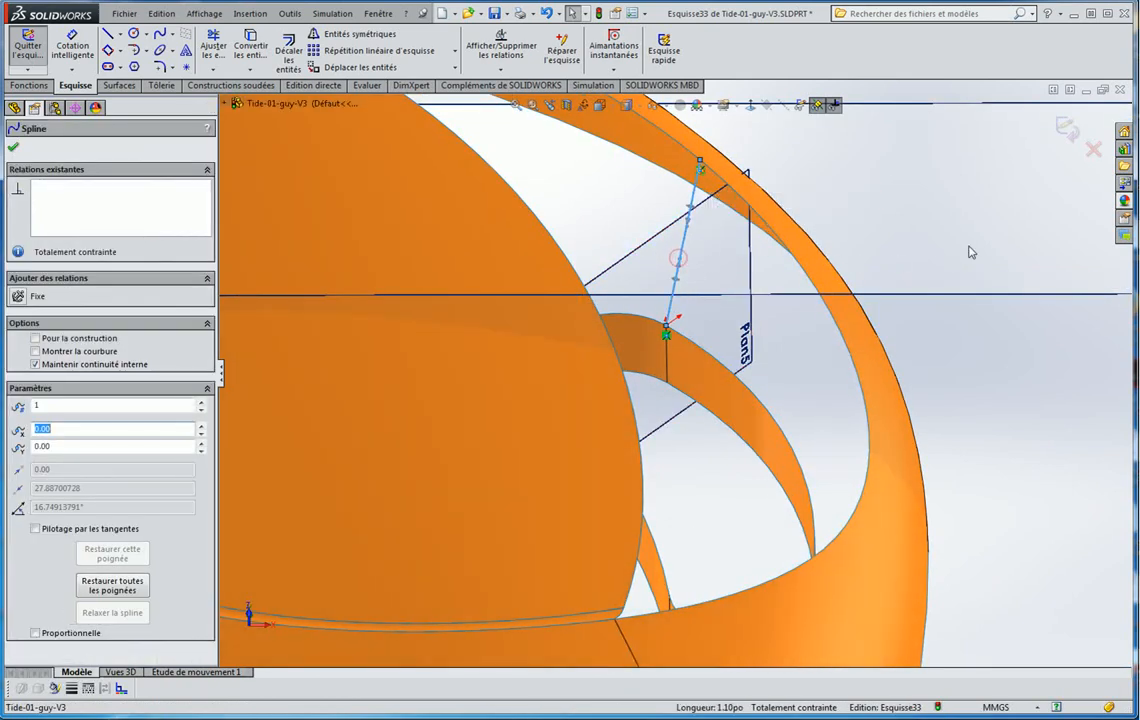
{"action": "left_click", "coordinate": [668, 365], "text": "ctrl"}
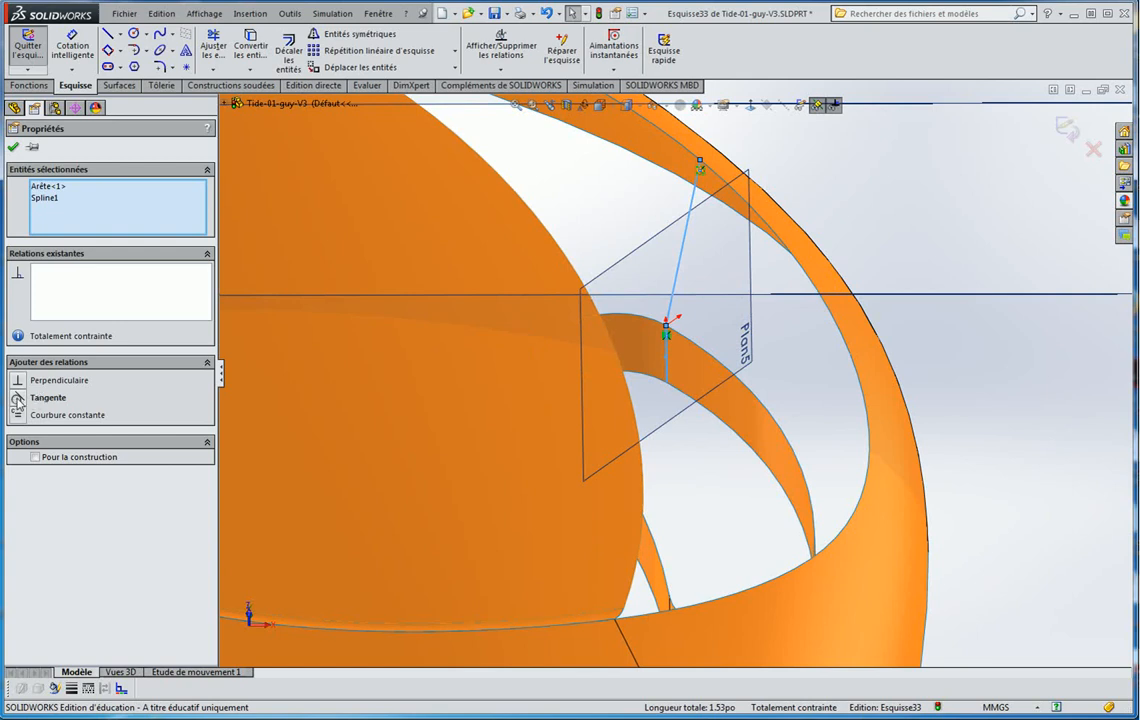
{"action": "left_click", "coordinate": [17, 399]}
{"action": "left_click", "coordinate": [860, 194]}
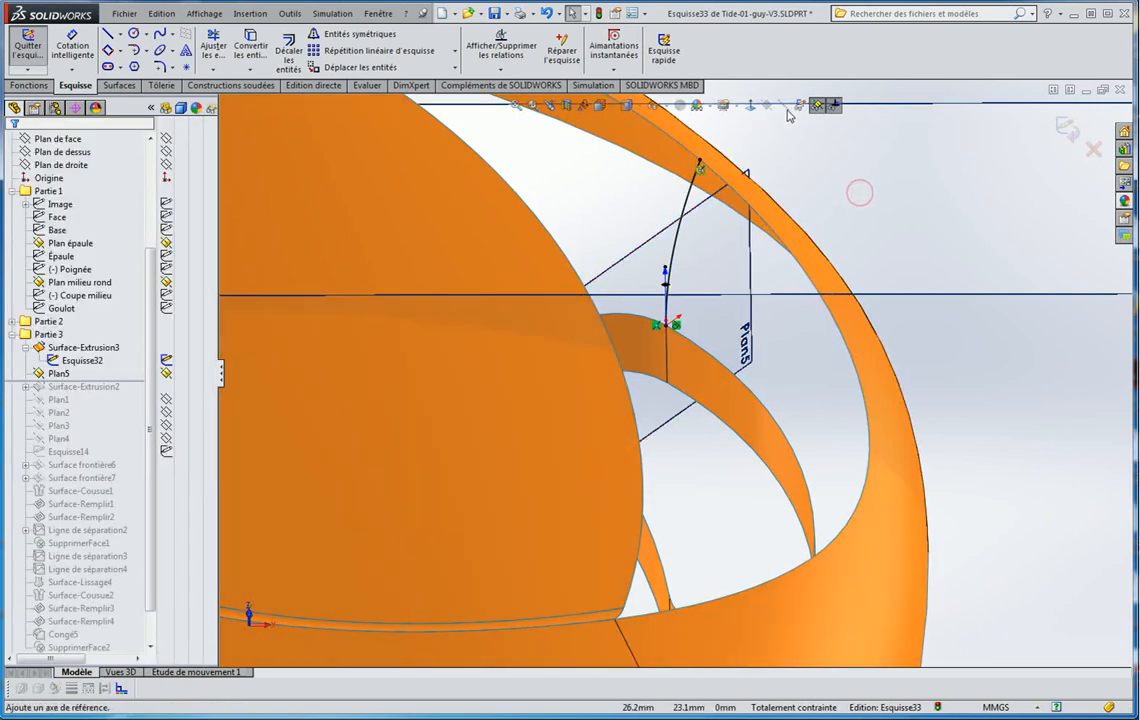
{"action": "left_click", "coordinate": [751, 106]}
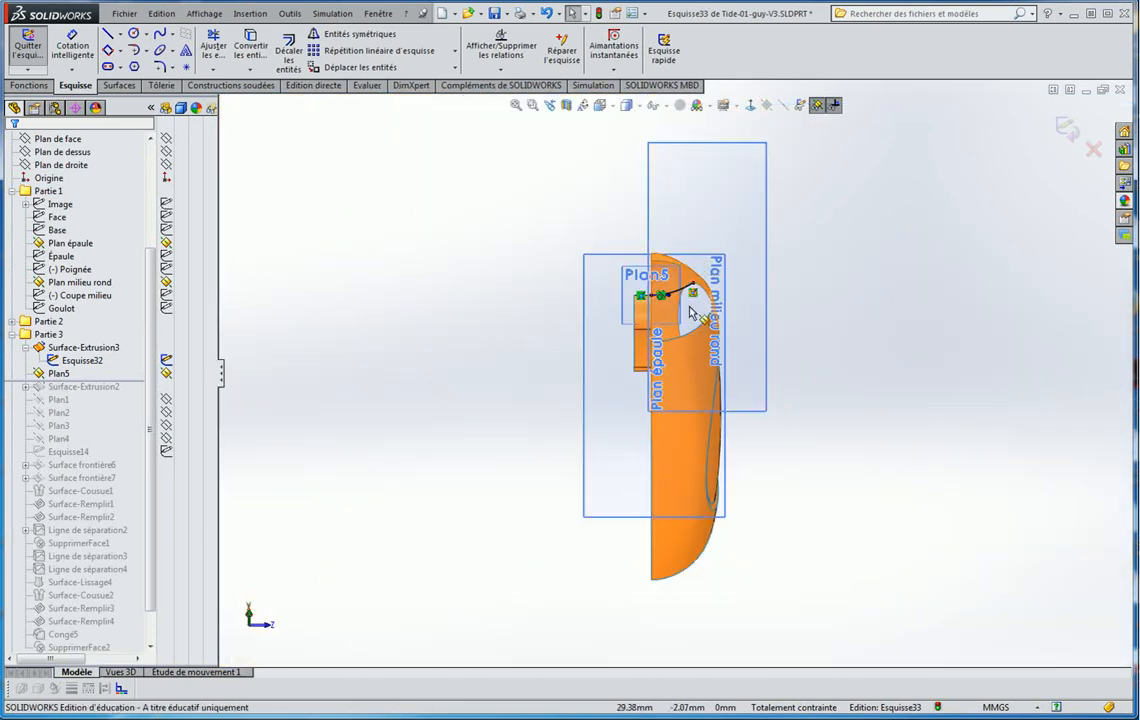
Lengthen the spline's tangent handle at the handle band's upper vertex to make the curve bulge more strongly towards the opening
{"action": "scroll", "coordinate": [662, 292], "scroll_direction": "down", "scroll_amount": 10}
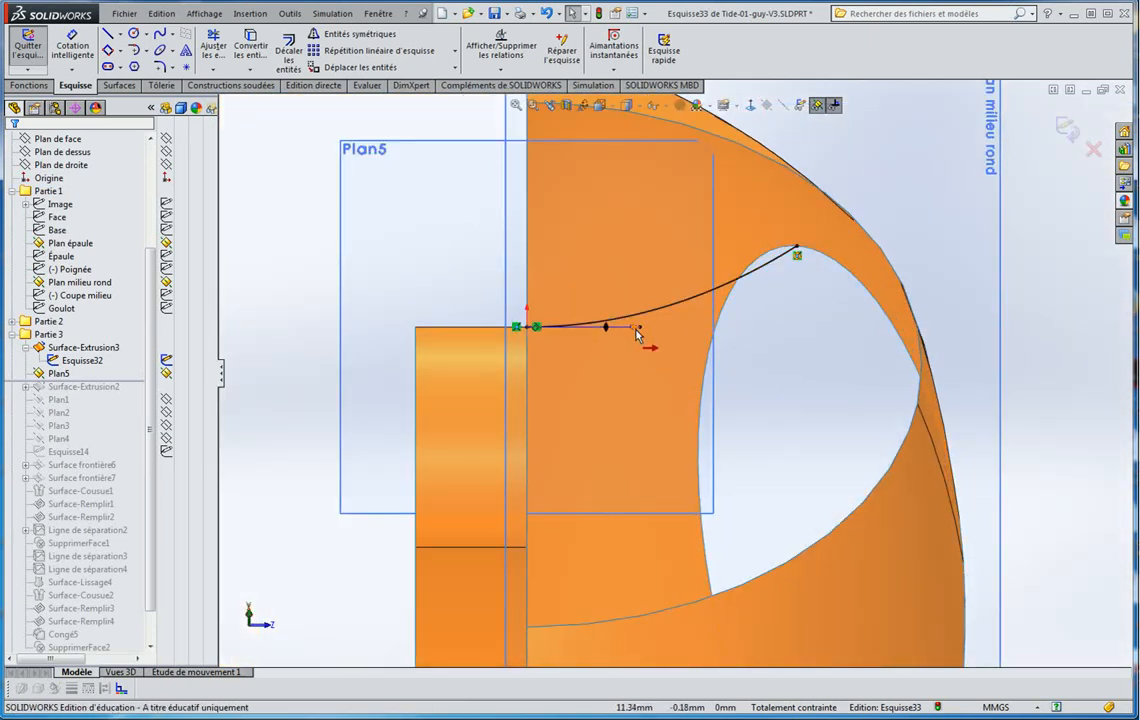
{"action": "mouse_move", "coordinate": [634, 329]}
{"action": "left_mouse_down"}
{"action": "mouse_move", "coordinate": [692, 337]}
{"action": "mouse_move", "coordinate": [634, 334]}
{"action": "mouse_move", "coordinate": [655, 342]}
{"action": "mouse_move", "coordinate": [646, 330]}
{"action": "left_mouse_up"}
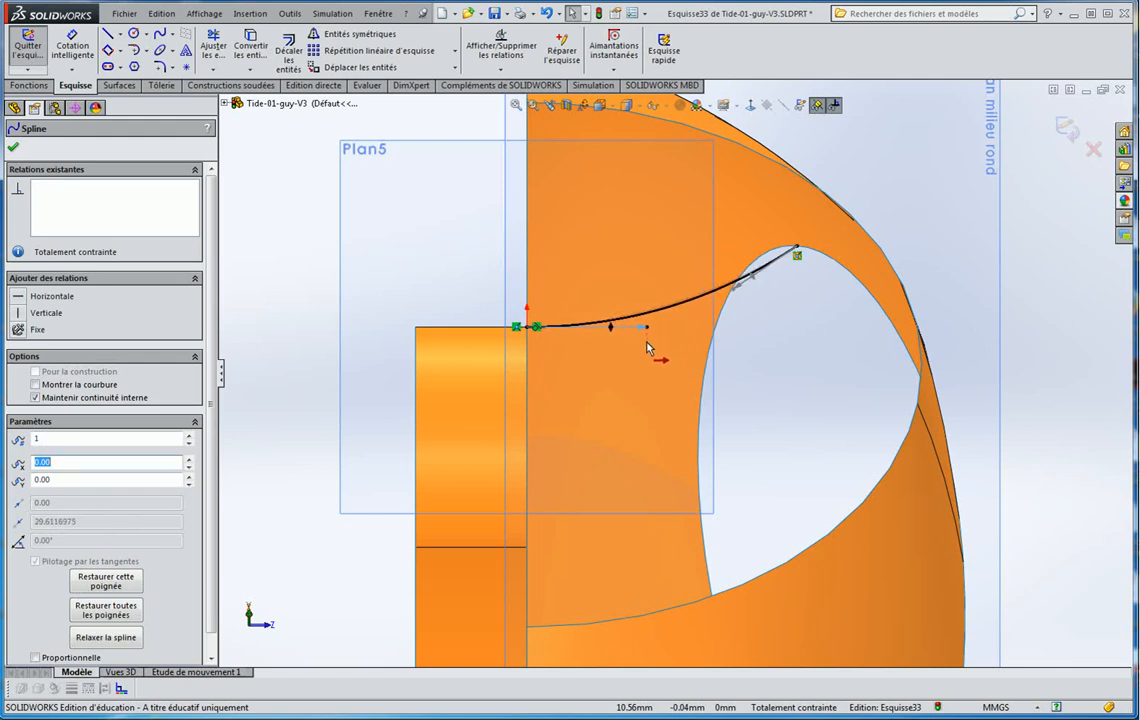
{"action": "left_click", "coordinate": [309, 199]}
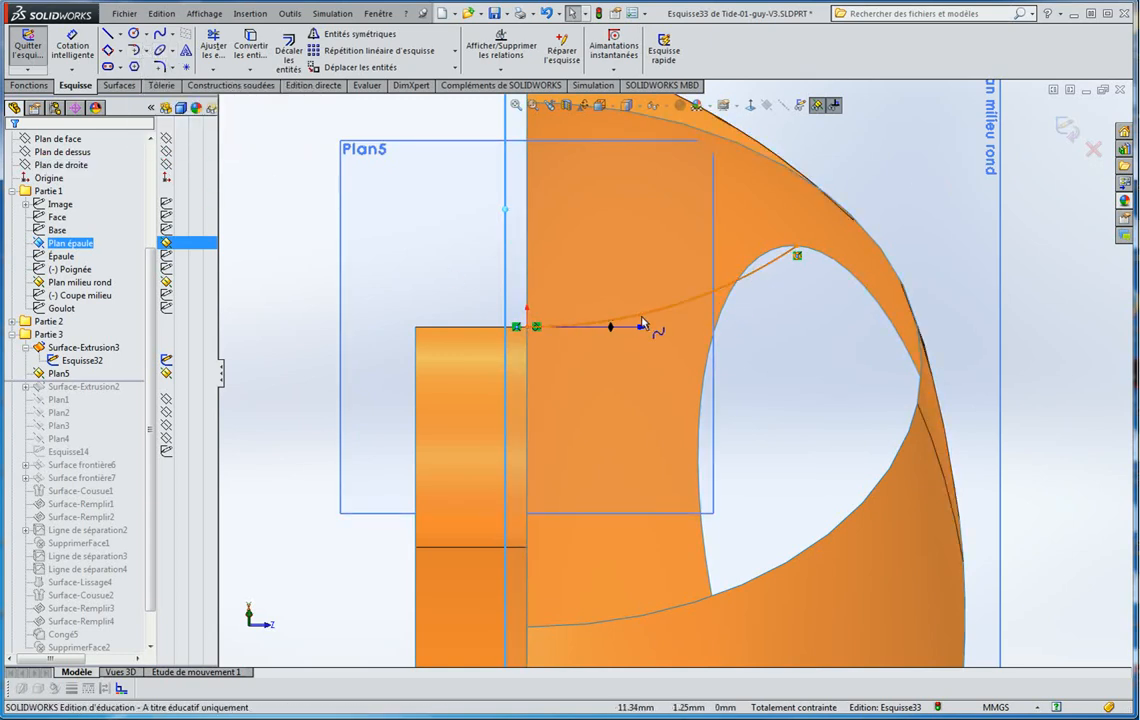
{"action": "left_click_drag", "start_coordinate": [650, 332], "coordinate": [760, 336]}
{"action": "left_click", "coordinate": [252, 168]}
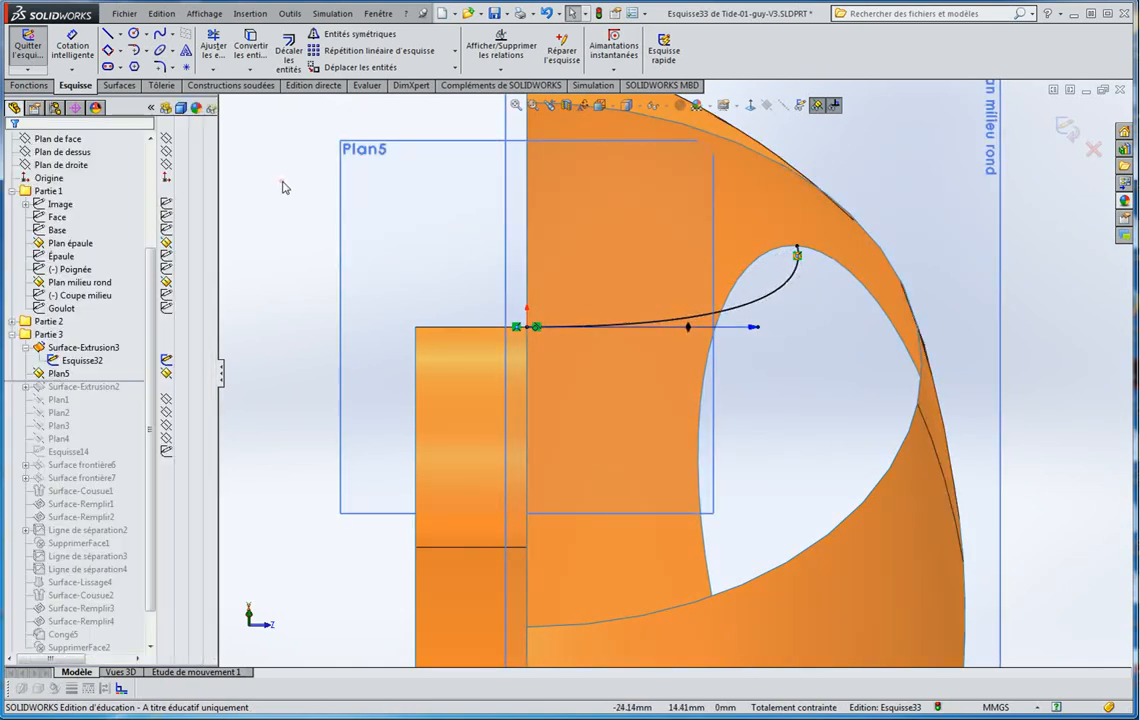
Try a three-point arc between the spline's two endpoints and undo it
{"action": "left_click", "coordinate": [148, 52]}
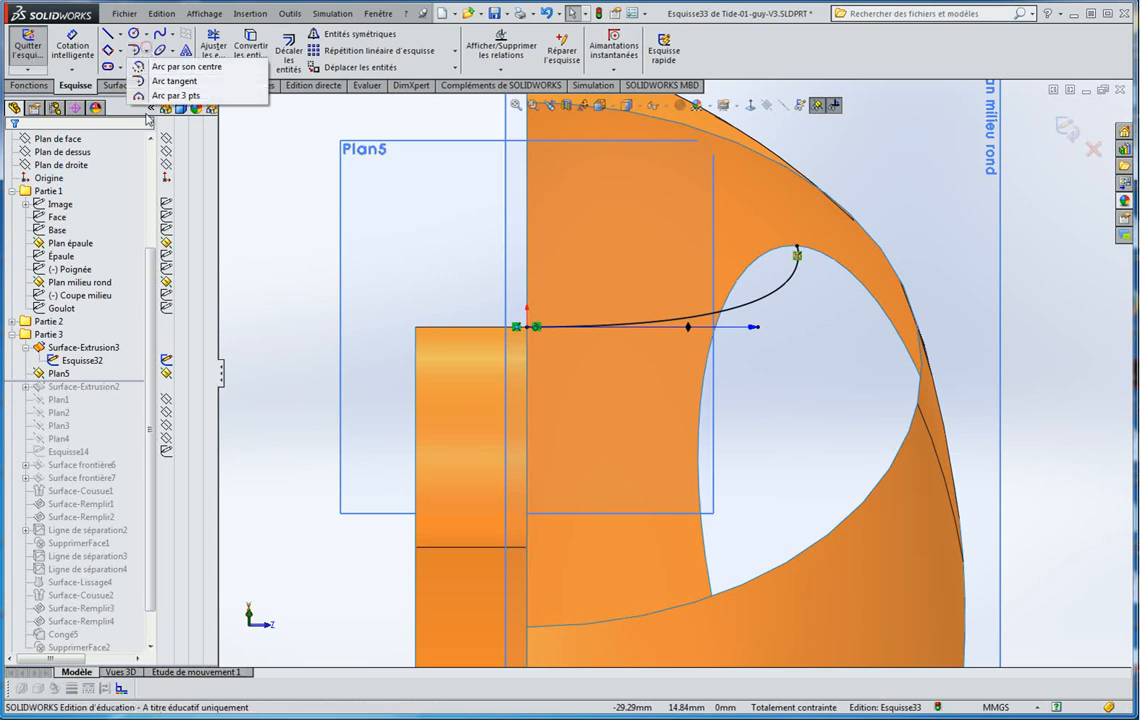
{"action": "left_click", "coordinate": [130, 94]}
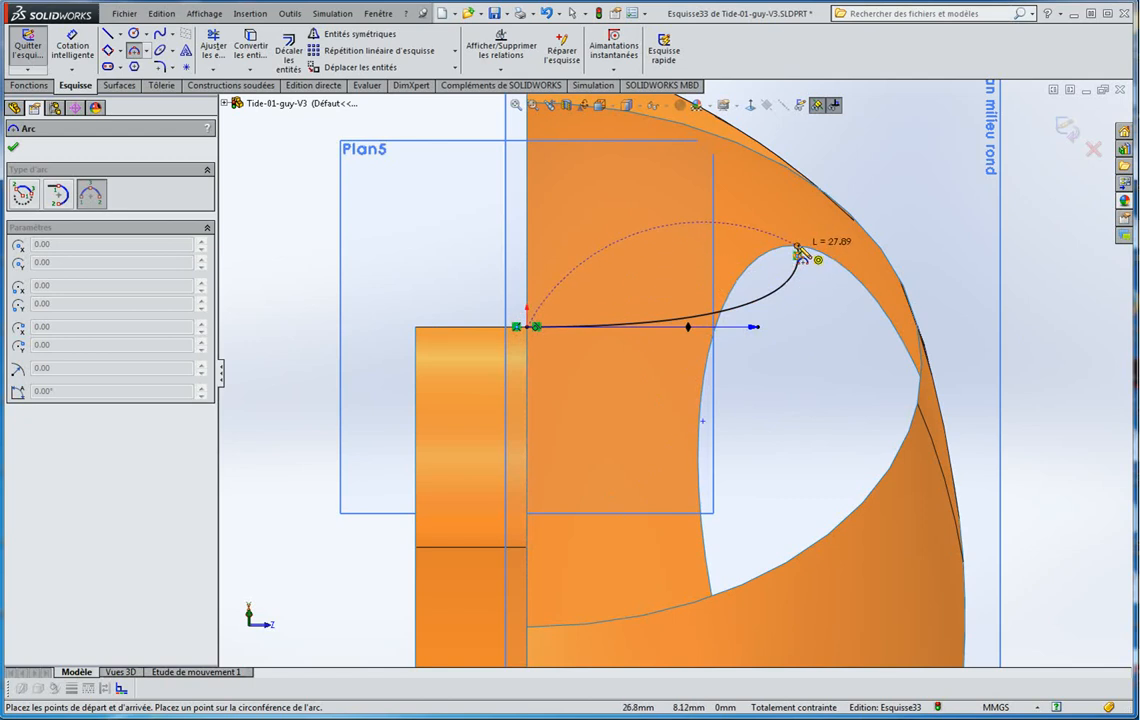
{"action": "left_click", "coordinate": [798, 246]}
{"action": "left_click", "coordinate": [818, 350]}
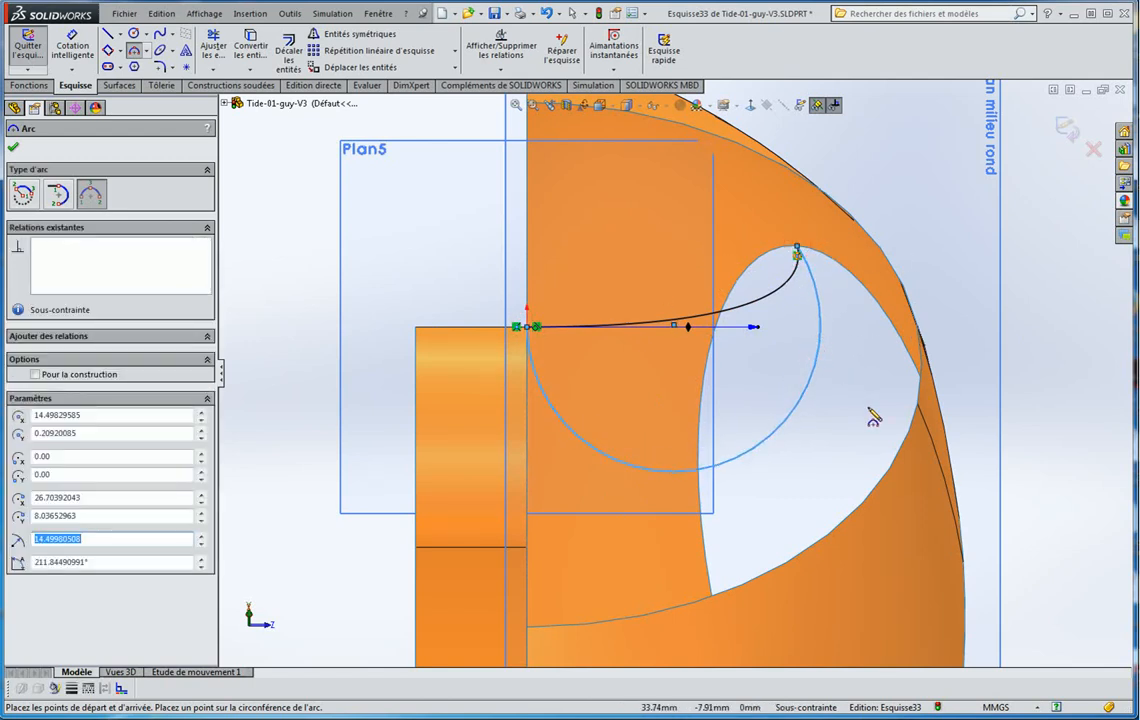
{"action": "key", "text": "ctrl+z"}
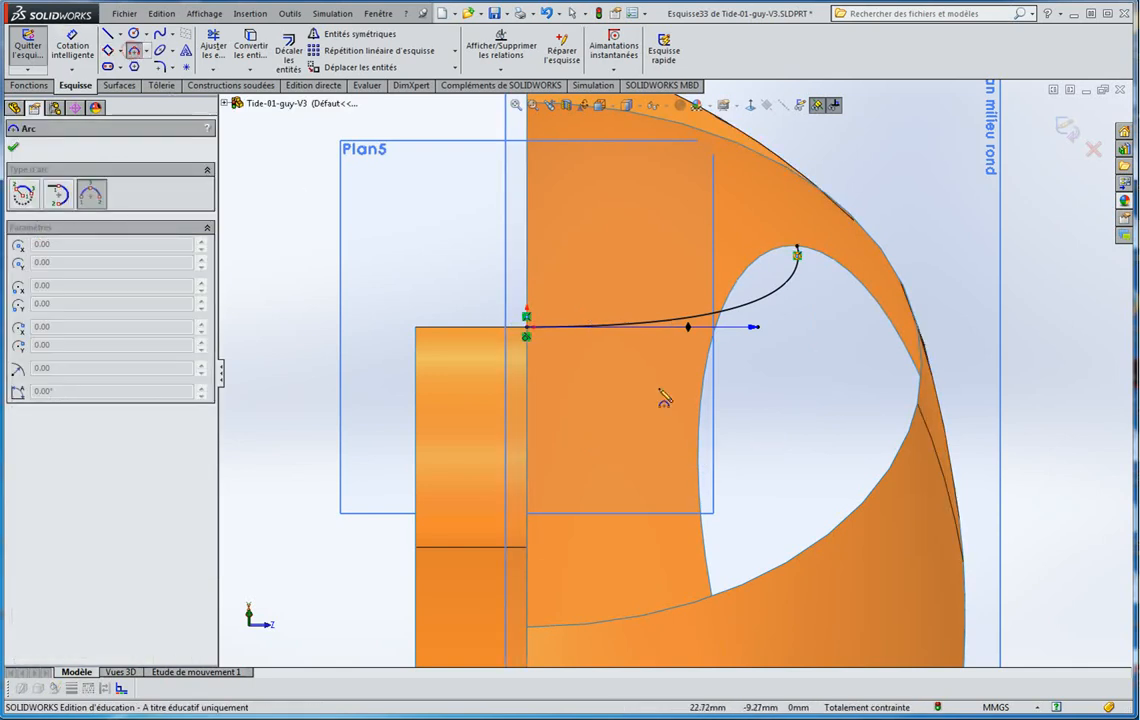
Draw a free three-point arc of about 4 mm radius within the bottle's opening, below the spline
{"action": "left_click", "coordinate": [781, 389]}
{"action": "left_click", "coordinate": [854, 361]}
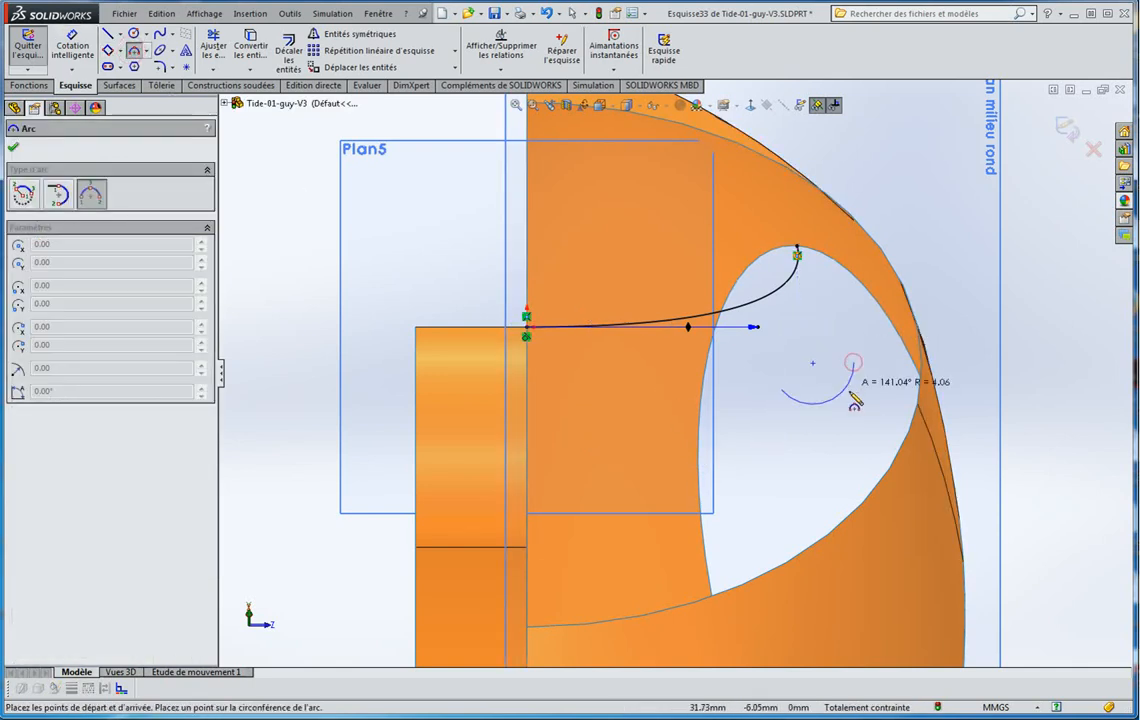
{"action": "left_click", "coordinate": [850, 390]}
{"action": "key", "text": "Escape"}
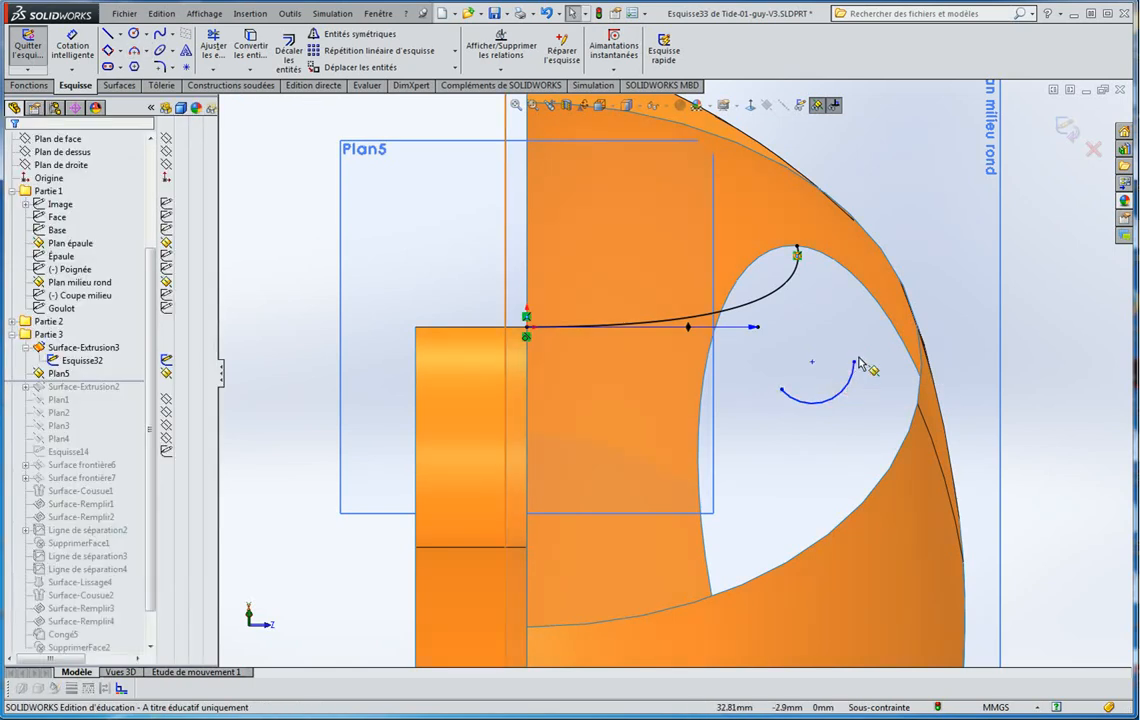
Add a Point de rencontre relation between the arc's nearer endpoint and the curved edge of the bottle's opening
{"action": "left_click", "coordinate": [854, 362]}
{"action": "left_click", "coordinate": [868, 292], "text": "ctrl"}
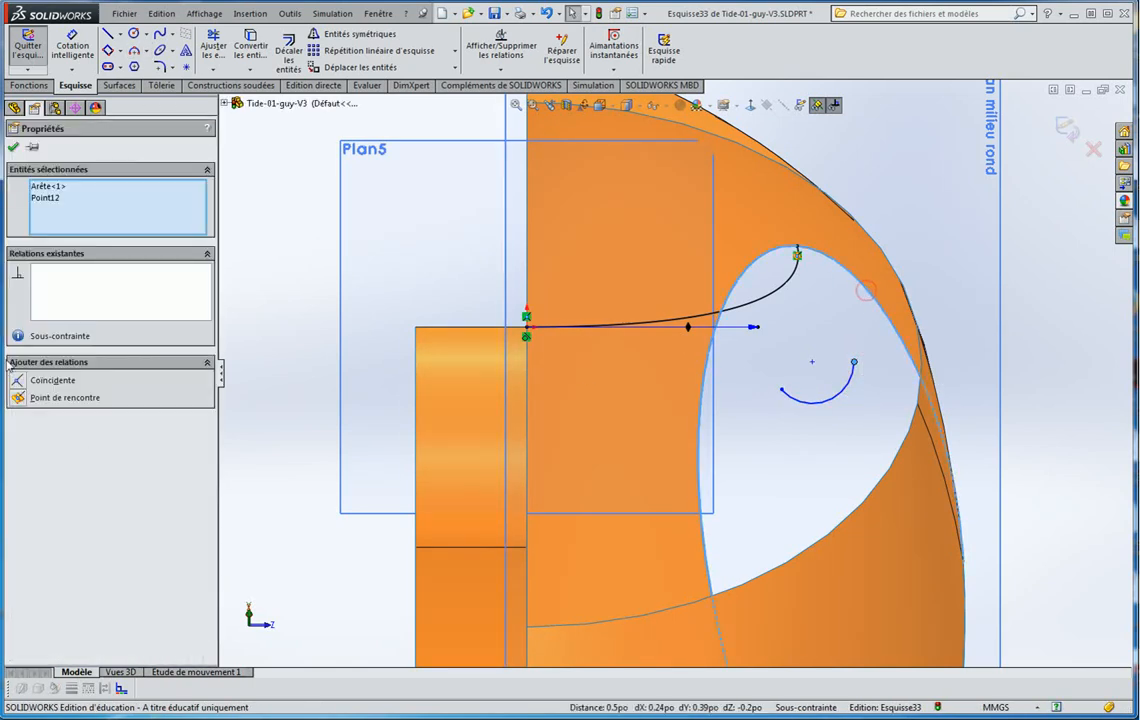
{"action": "left_click", "coordinate": [18, 398]}
{"action": "left_click", "coordinate": [785, 437]}
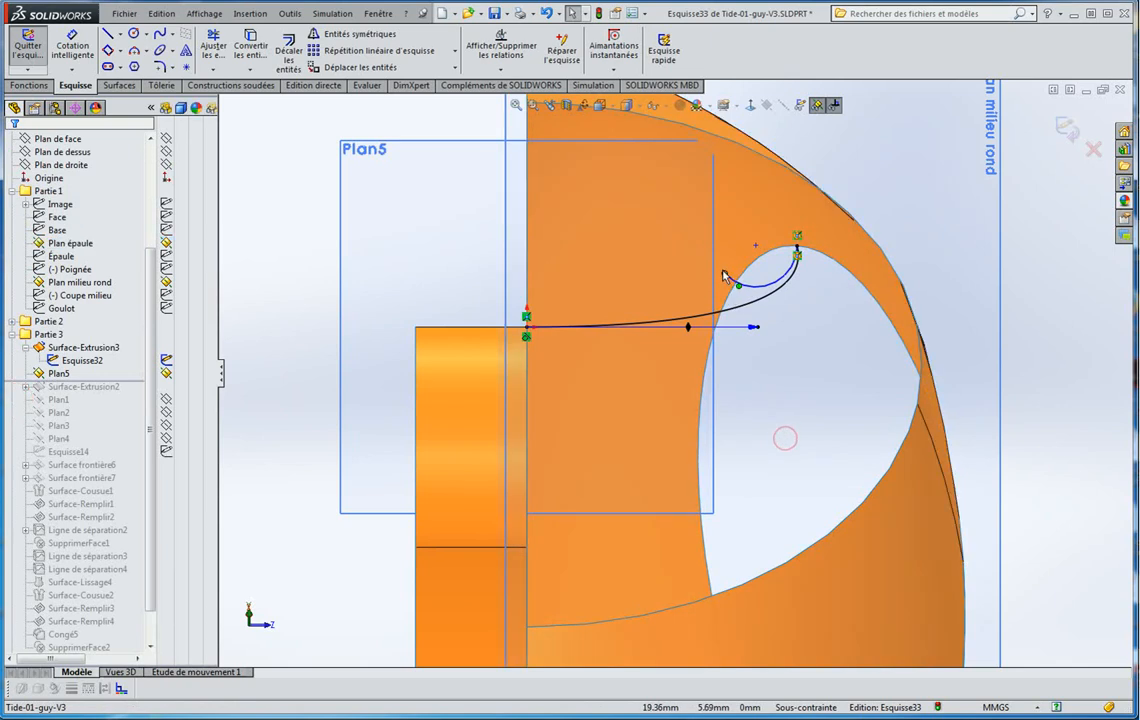
Merge the arc's free endpoint with the spline's start point at the handle band's upper vertex using Fusionner
{"action": "left_click", "coordinate": [726, 278]}
{"action": "middle_click_drag", "start_coordinate": [478, 374], "coordinate": [519, 329]}
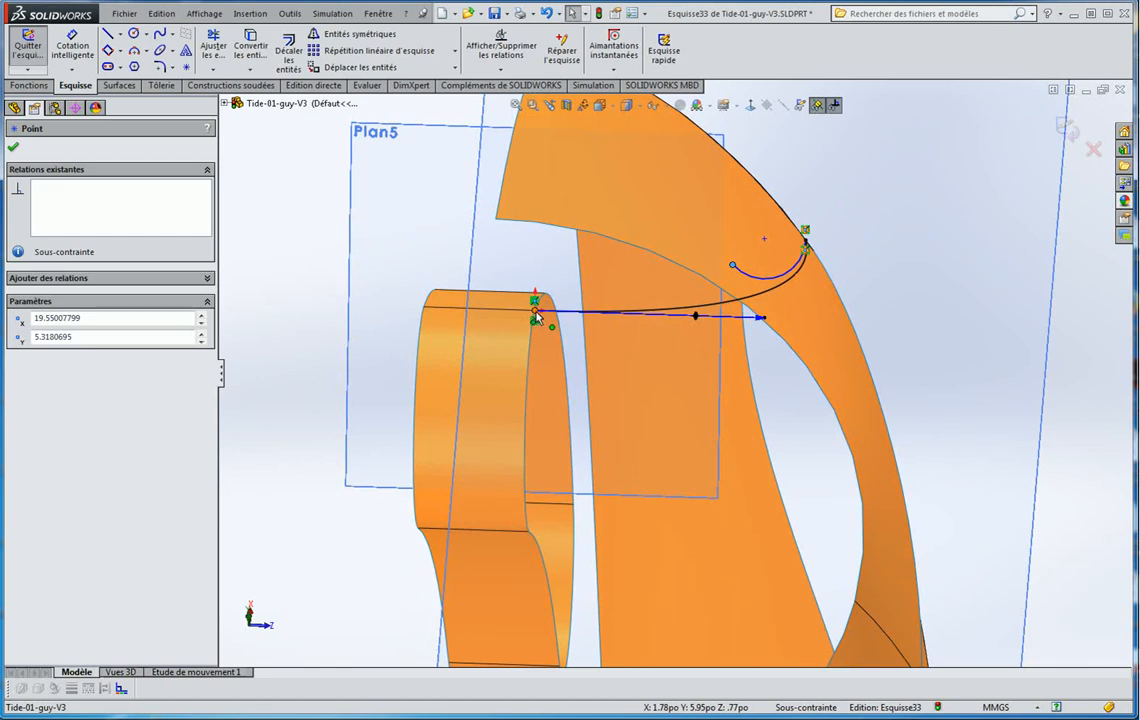
{"action": "left_click", "coordinate": [536, 313], "text": "ctrl"}
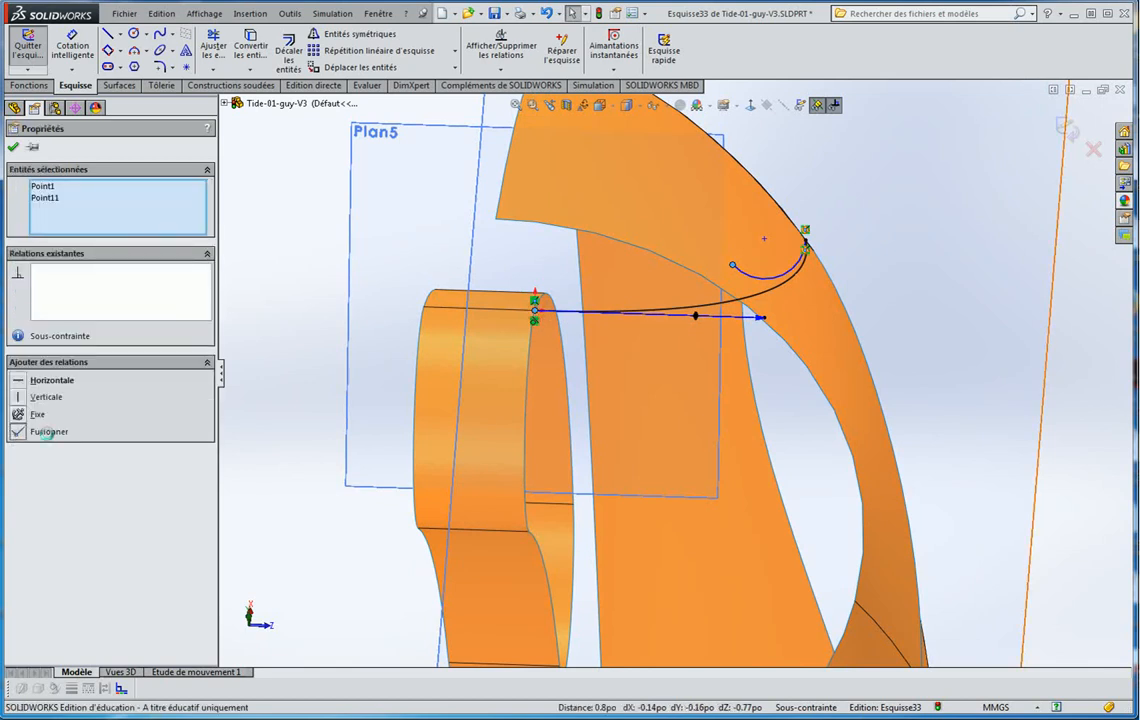
{"action": "left_click", "coordinate": [46, 432]}
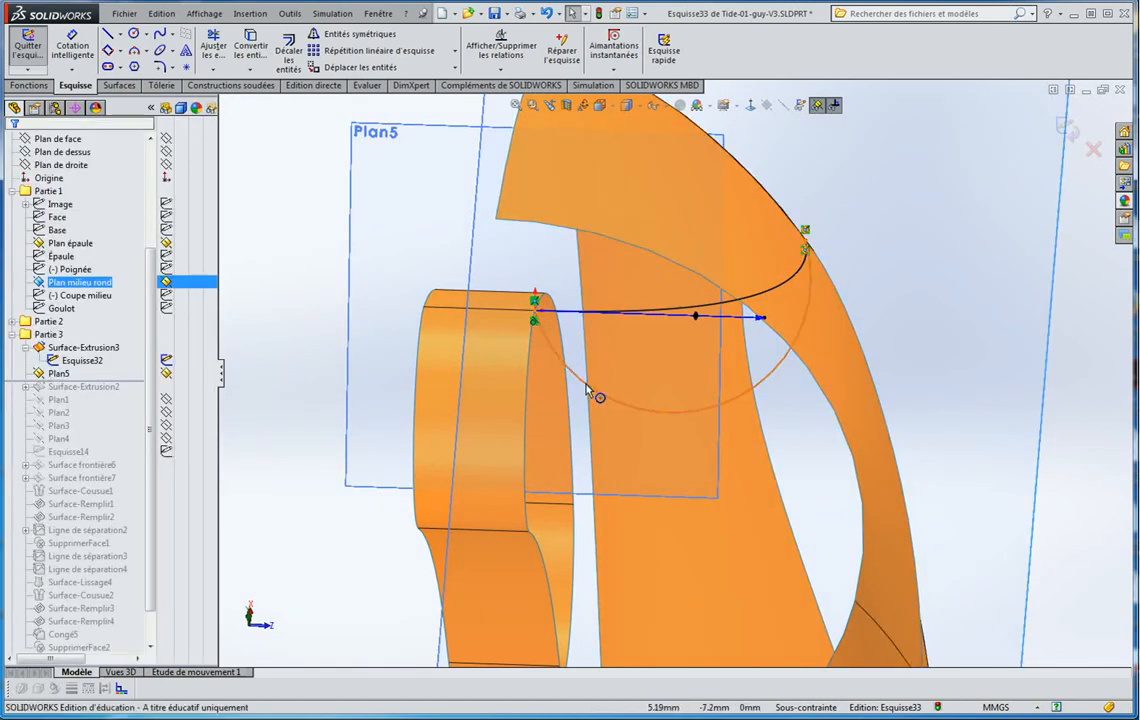
Make the arc tangent to the short straight edge across the handle band
{"action": "left_click", "coordinate": [587, 390]}
{"action": "left_click", "coordinate": [508, 316], "text": "ctrl"}
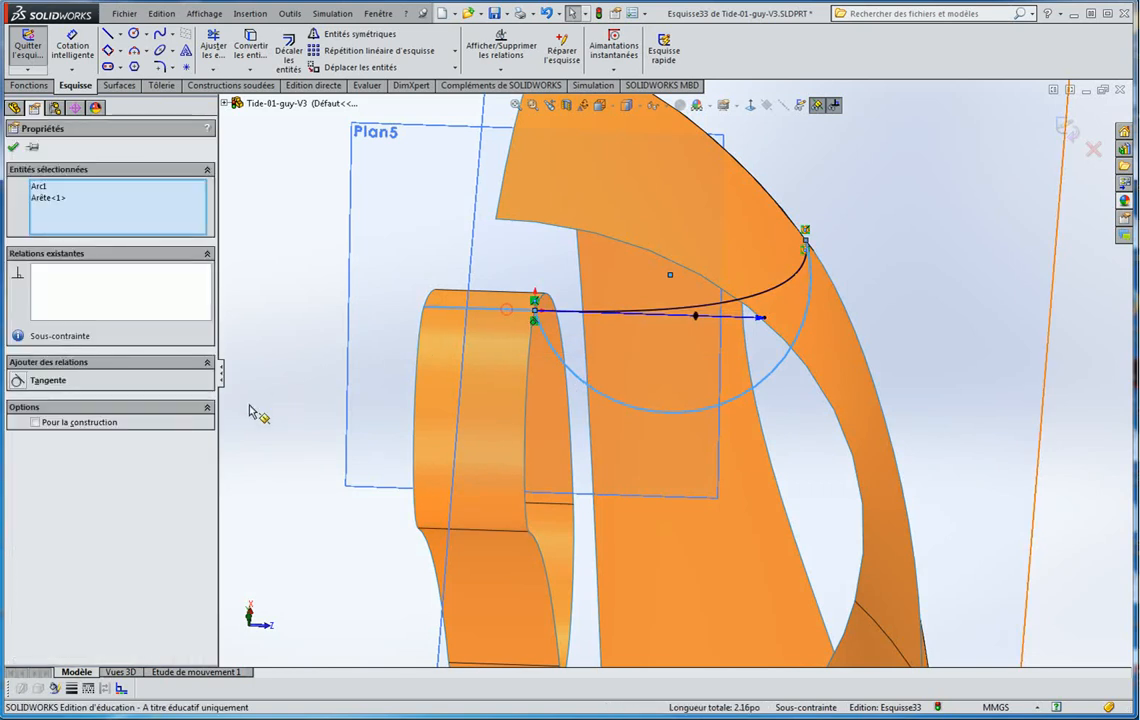
{"action": "left_click", "coordinate": [15, 384]}
{"action": "left_click", "coordinate": [891, 341]}
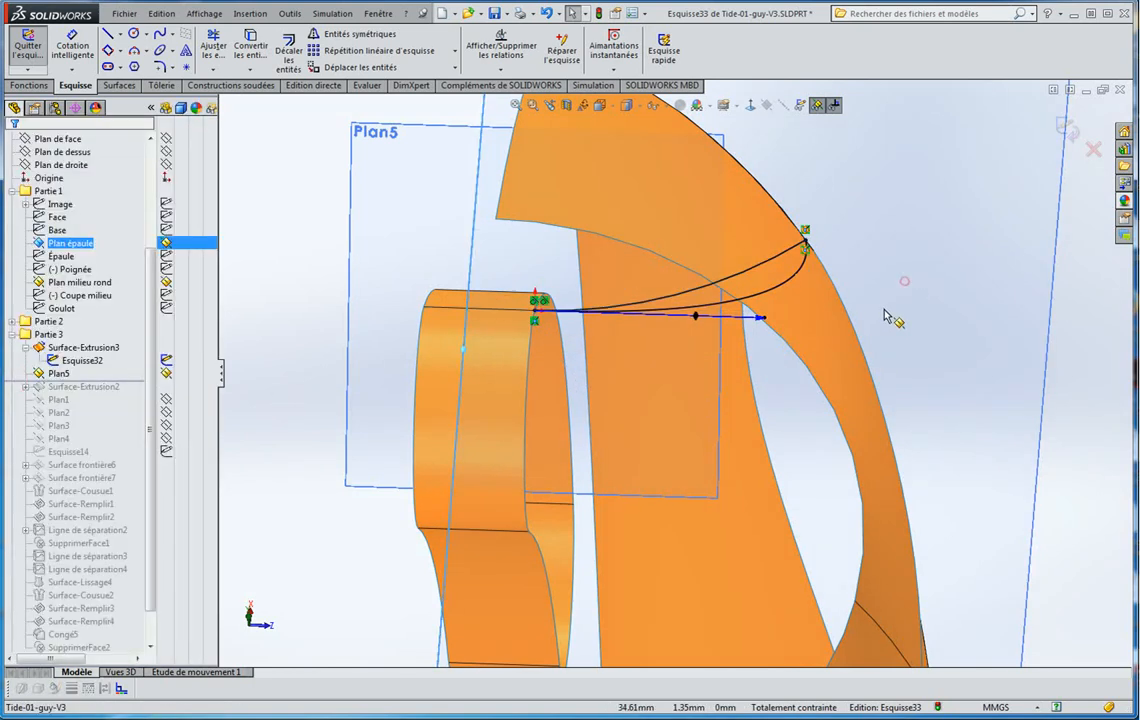
Compare the spline with the tangent arc by shortening and re-lengthening the spline's tangent handle at the band
{"action": "scroll", "coordinate": [886, 315], "scroll_direction": "up", "scroll_amount": 1}
{"action": "middle_click_drag", "start_coordinate": [886, 315], "coordinate": [886, 274]}
{"action": "scroll", "coordinate": [688, 378], "scroll_direction": "down", "scroll_amount": 2}
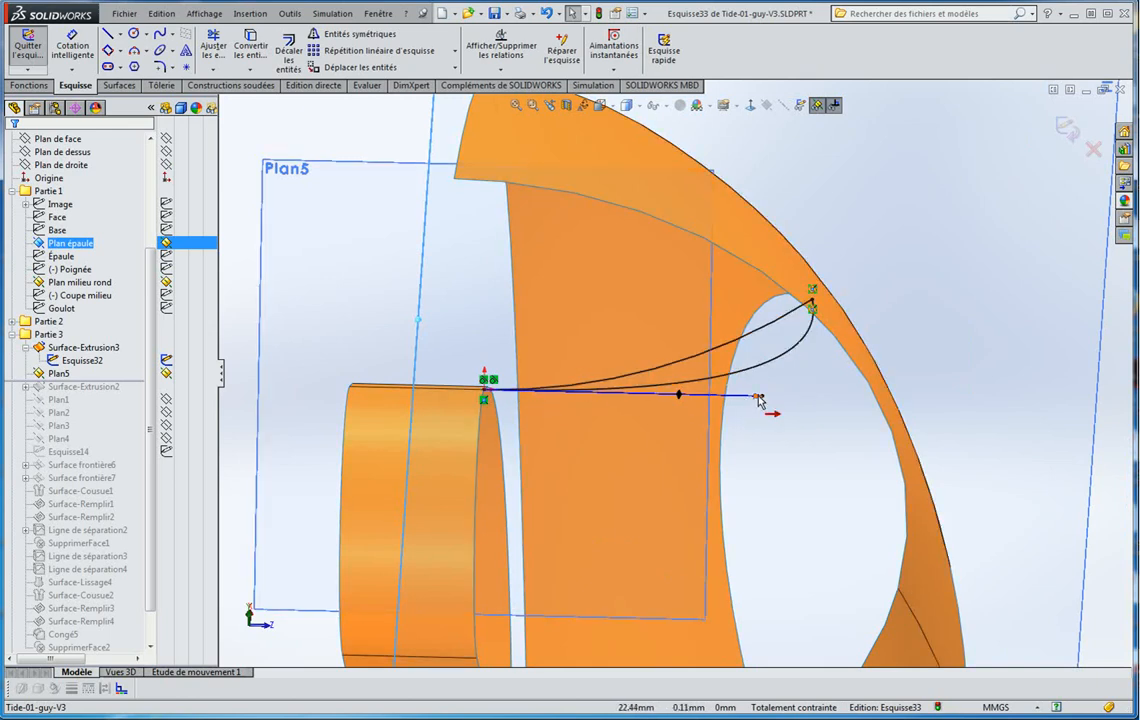
{"action": "left_click_drag", "start_coordinate": [759, 399], "coordinate": [631, 411]}
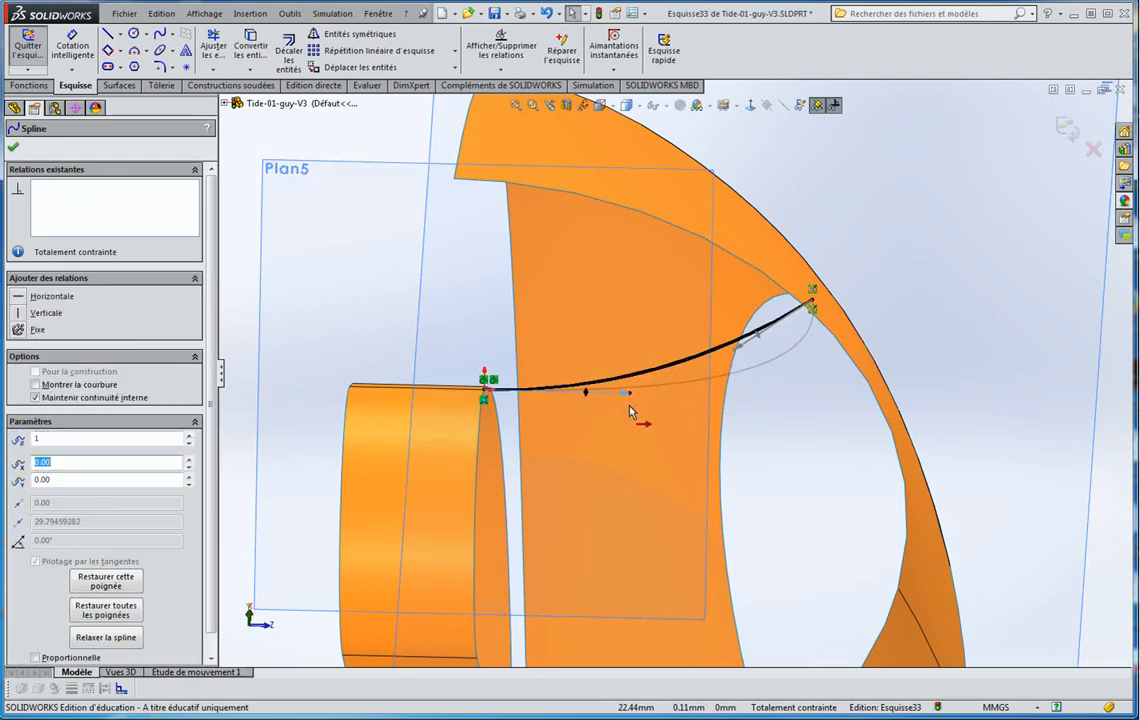
{"action": "scroll", "coordinate": [620, 415], "scroll_direction": "down", "scroll_amount": 4}
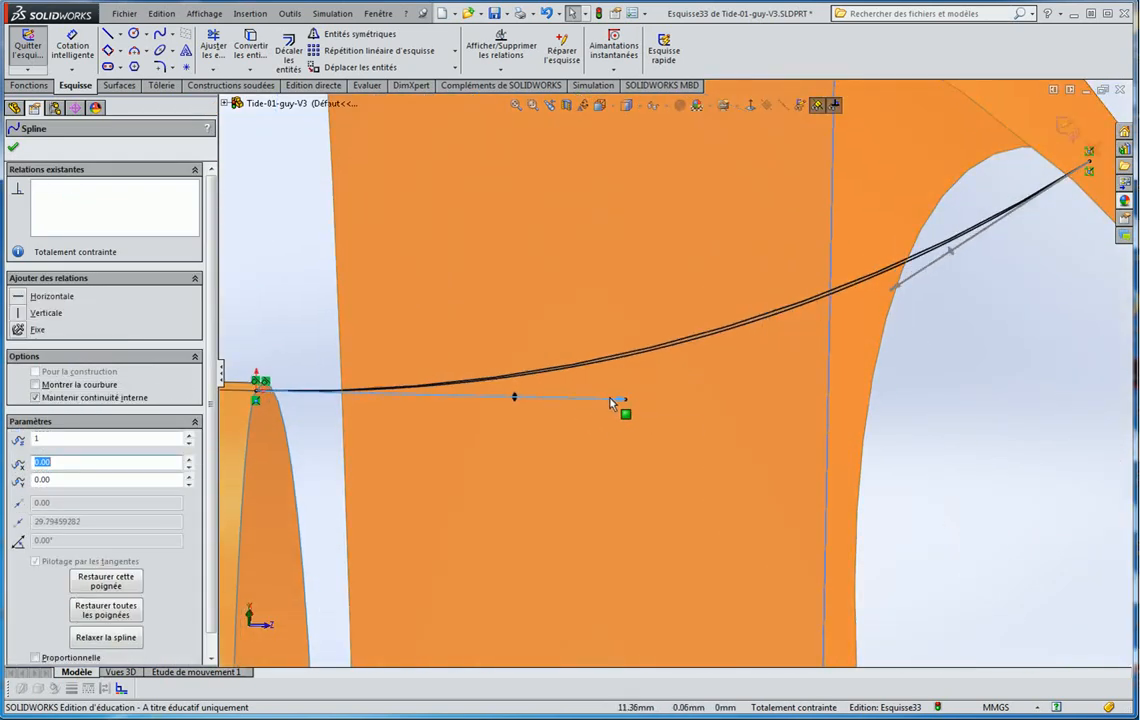
{"action": "left_click_drag", "start_coordinate": [610, 398], "coordinate": [862, 466]}
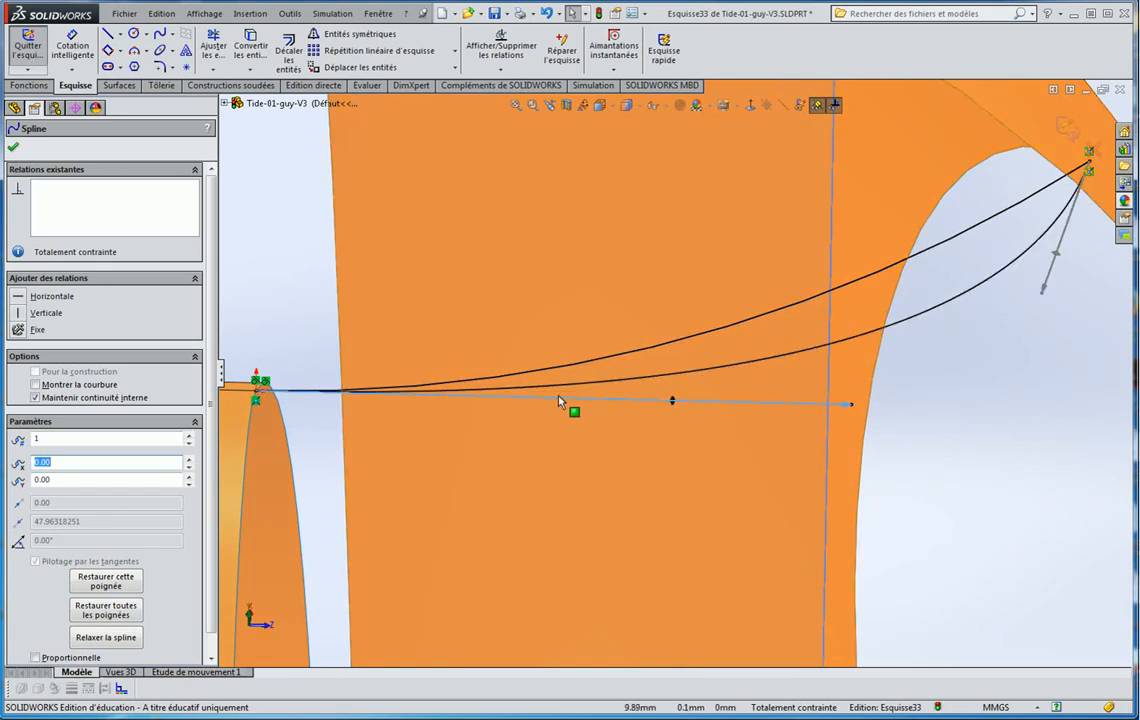
{"action": "middle_click_drag", "start_coordinate": [580, 395], "coordinate": [795, 364]}
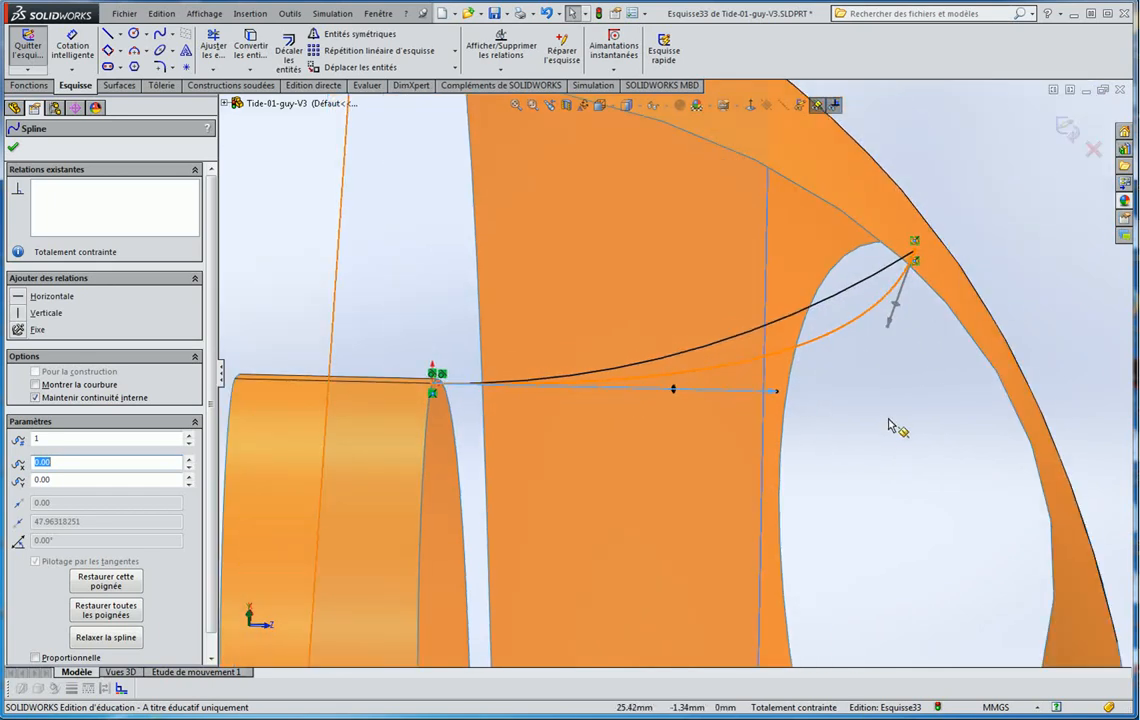
Delete the tangent arc from the sketch, leaving only the spline
{"action": "left_click", "coordinate": [896, 428]}
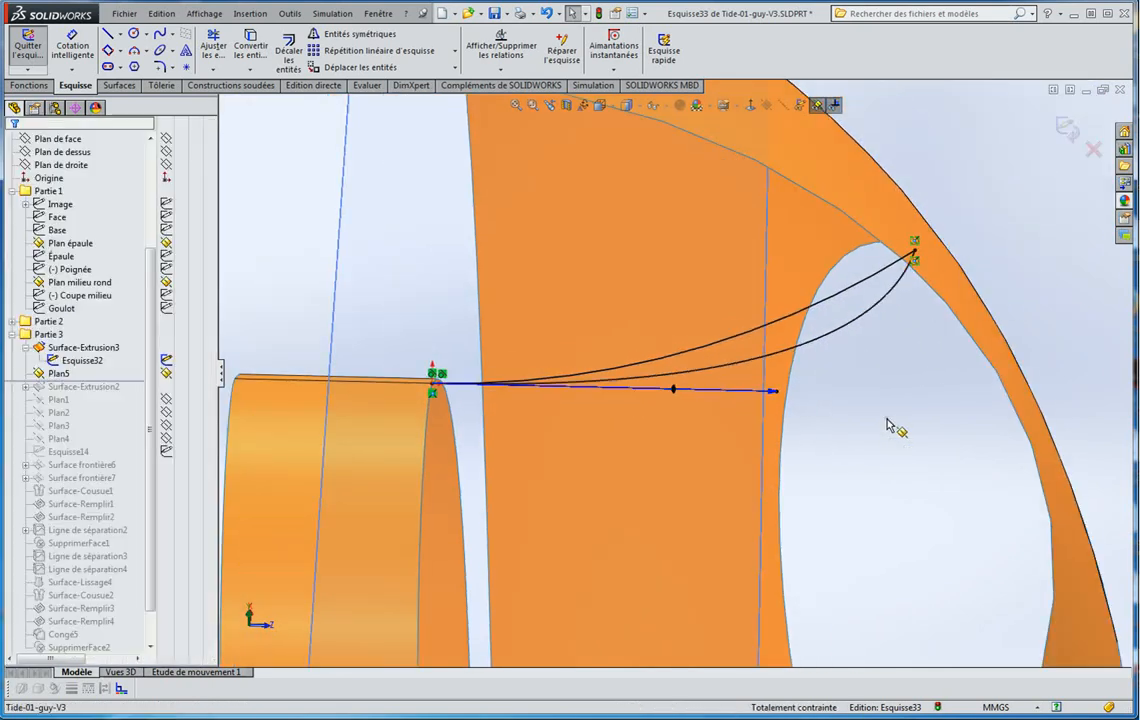
{"action": "left_click", "coordinate": [868, 292]}
{"action": "key", "text": "Delete"}
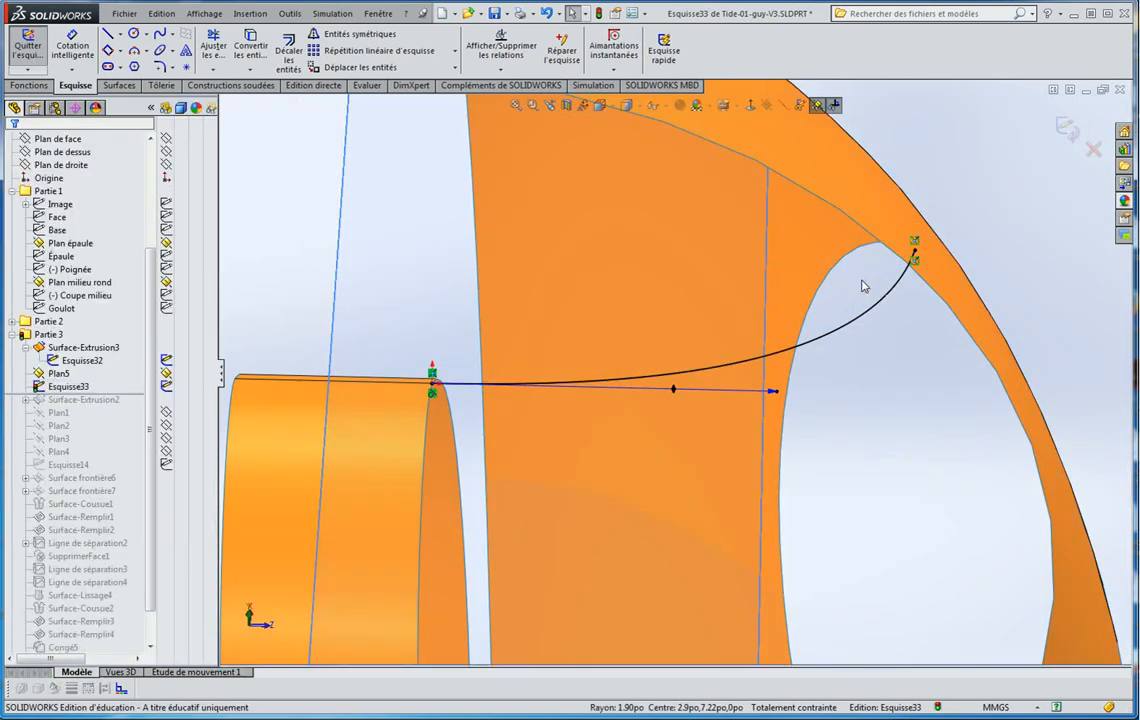
Shorten the spline's tangent handle at the band, set its opening-end tangent to about 37.4°, and close the sketch
{"action": "left_click_drag", "start_coordinate": [778, 391], "coordinate": [645, 414]}
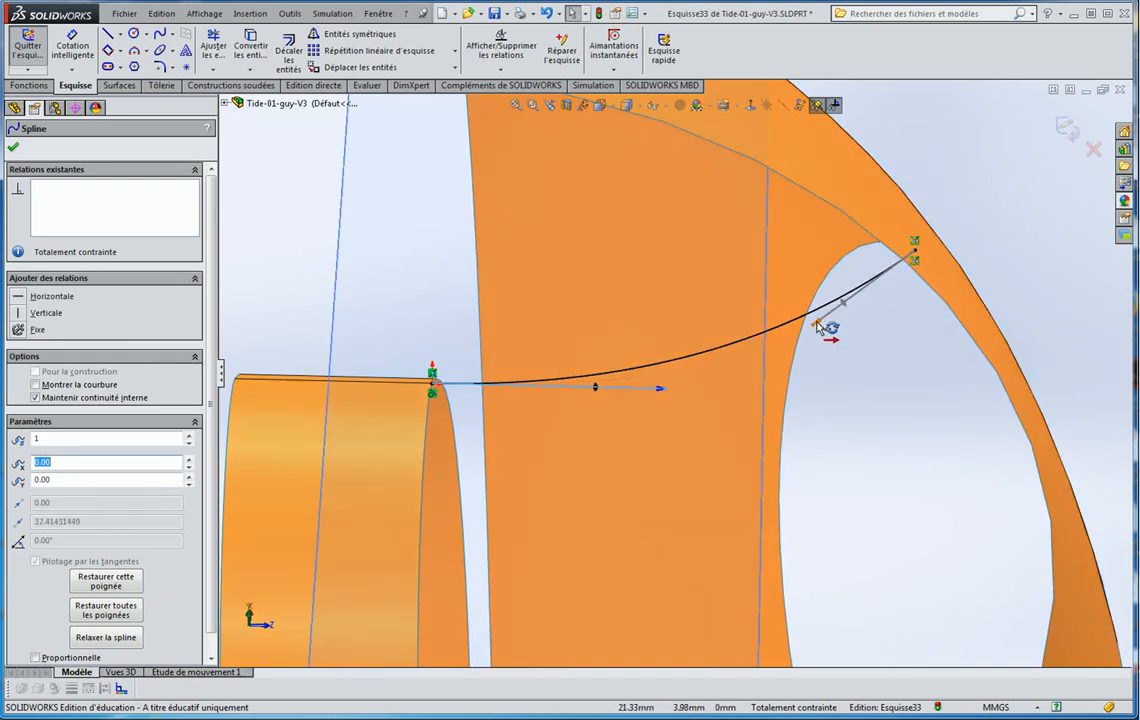
{"action": "left_click_drag", "start_coordinate": [818, 326], "coordinate": [818, 352]}
{"action": "scroll", "coordinate": [818, 352], "scroll_direction": "down", "scroll_amount": 3}
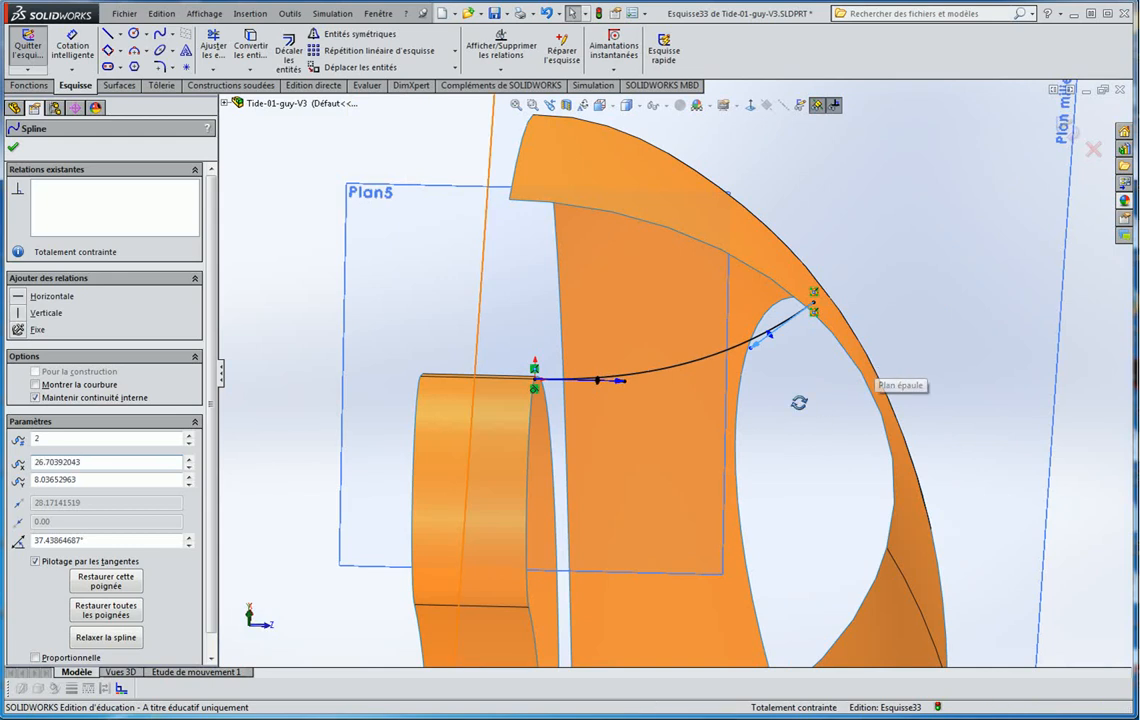
{"action": "mouse_move", "coordinate": [804, 438]}
{"action": "middle_mouse_down"}
{"action": "mouse_move", "coordinate": [634, 323]}
{"action": "mouse_move", "coordinate": [572, 320]}
{"action": "mouse_move", "coordinate": [568, 226]}
{"action": "middle_mouse_up"}
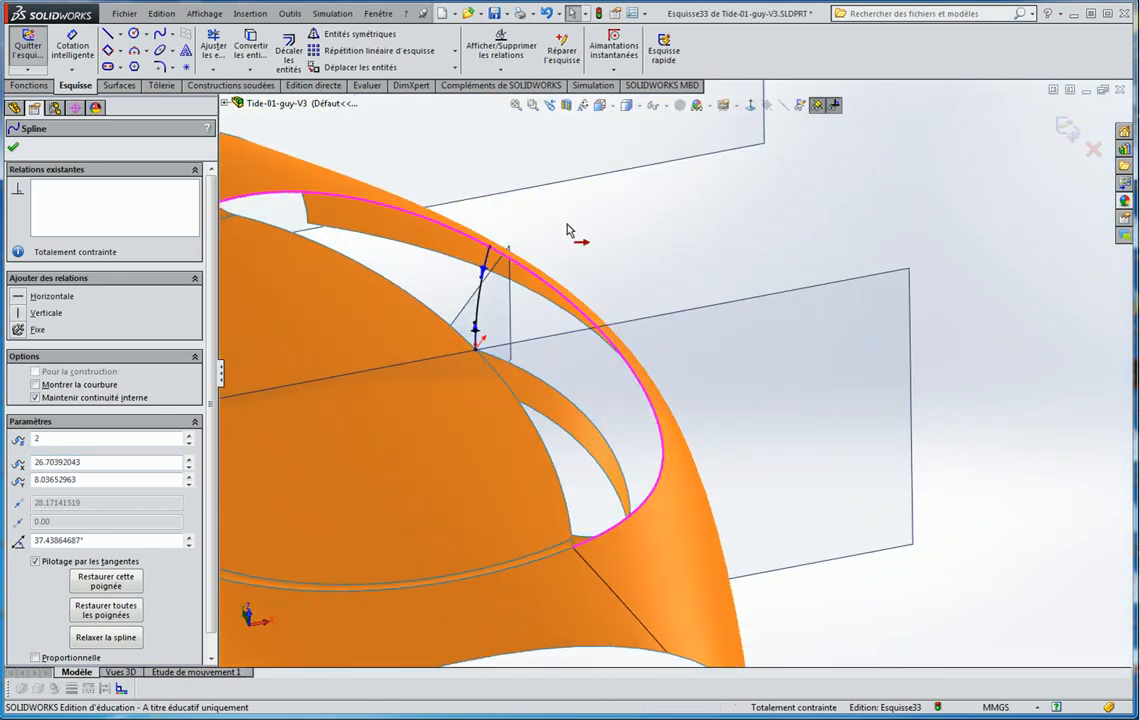
{"action": "left_click", "coordinate": [1068, 126]}
Hide the reference planes and create a plane perpendicular to the handle band's curved edge at its lower vertex
{"action": "middle_click_drag", "start_coordinate": [799, 199], "coordinate": [506, 349]}
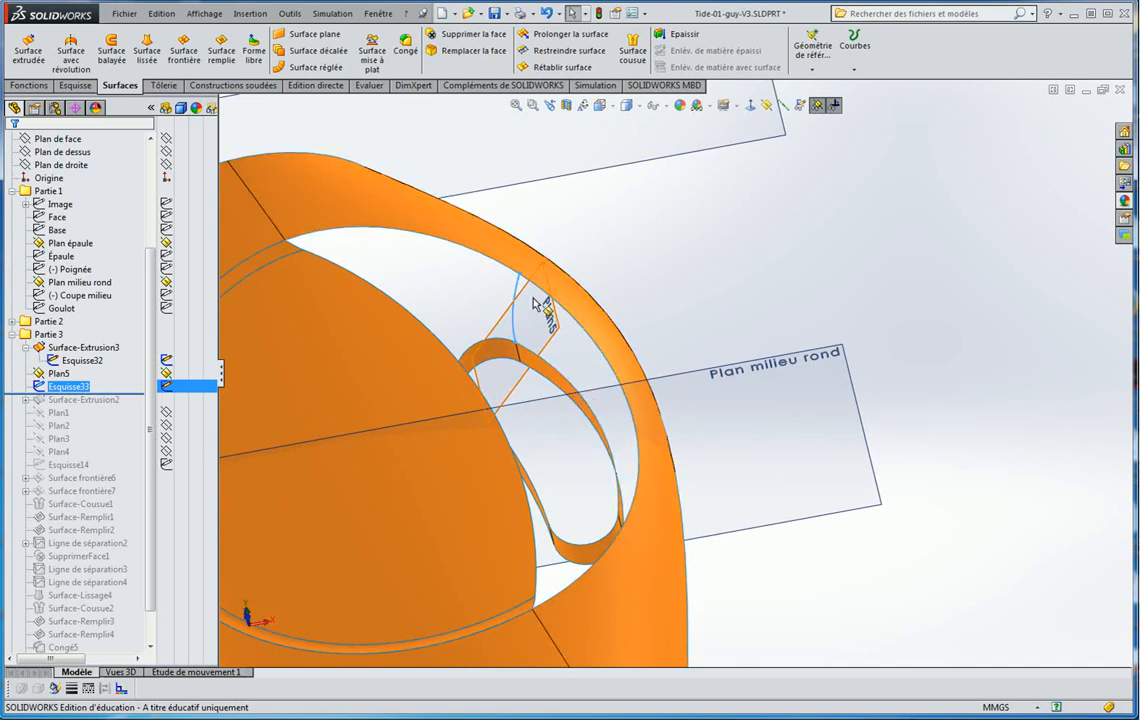
{"action": "middle_click_drag", "start_coordinate": [607, 379], "coordinate": [718, 415]}
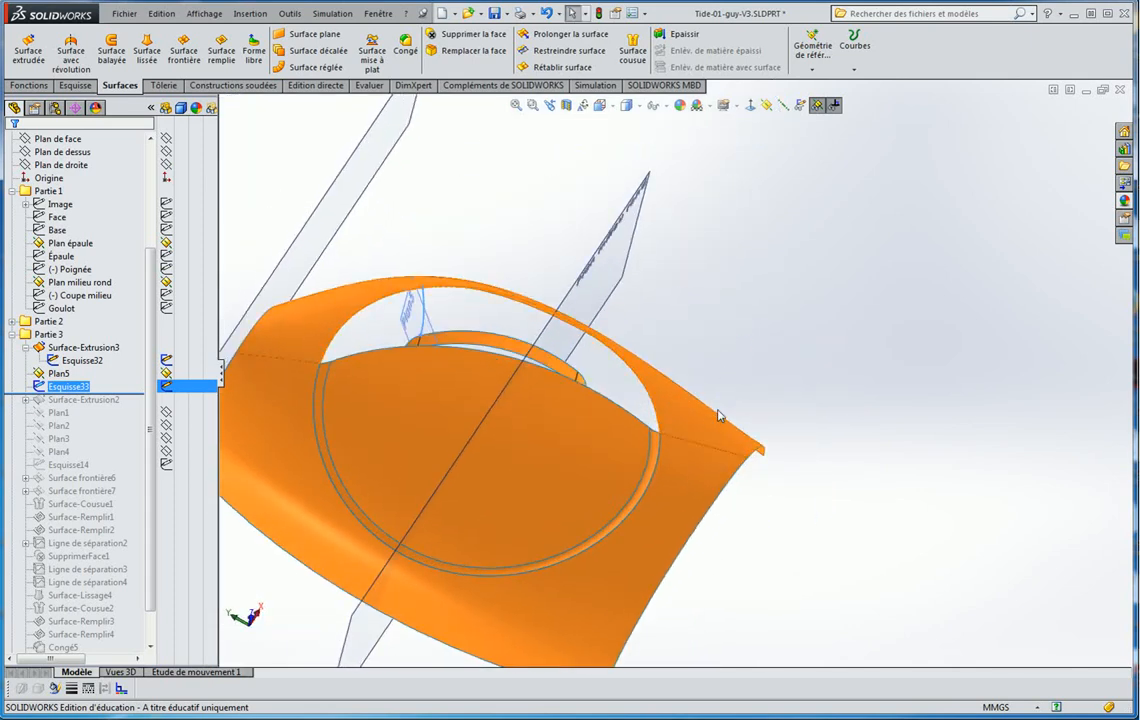
{"action": "left_click", "coordinate": [816, 106]}
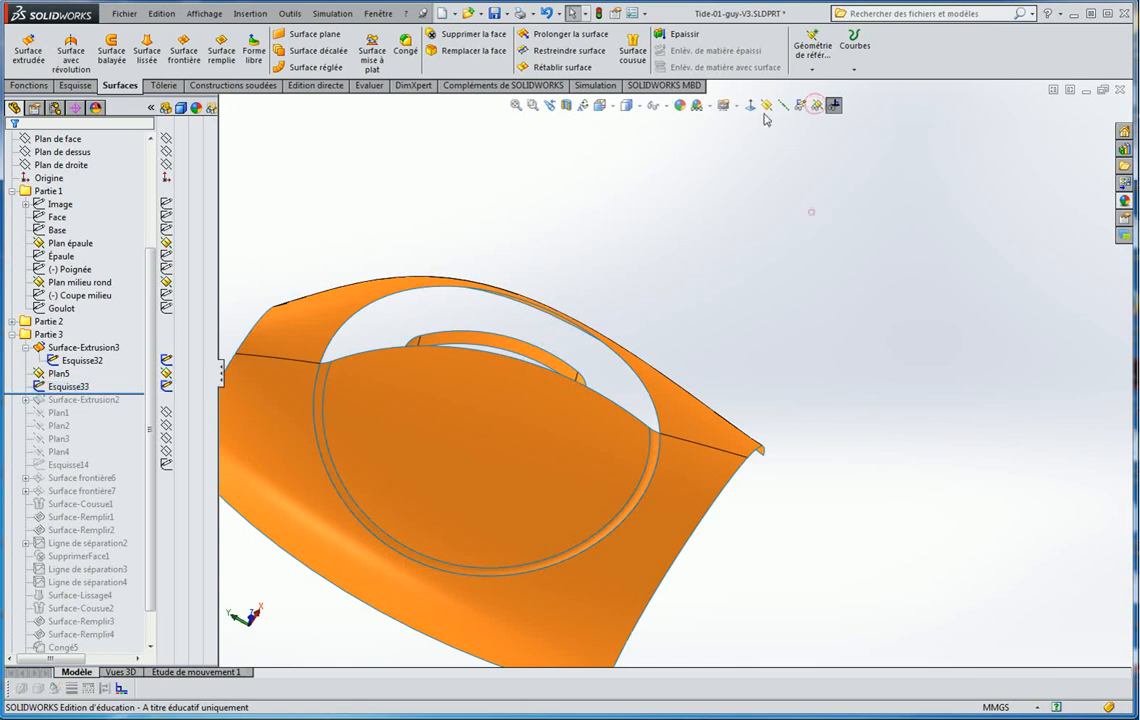
{"action": "left_click", "coordinate": [766, 106]}
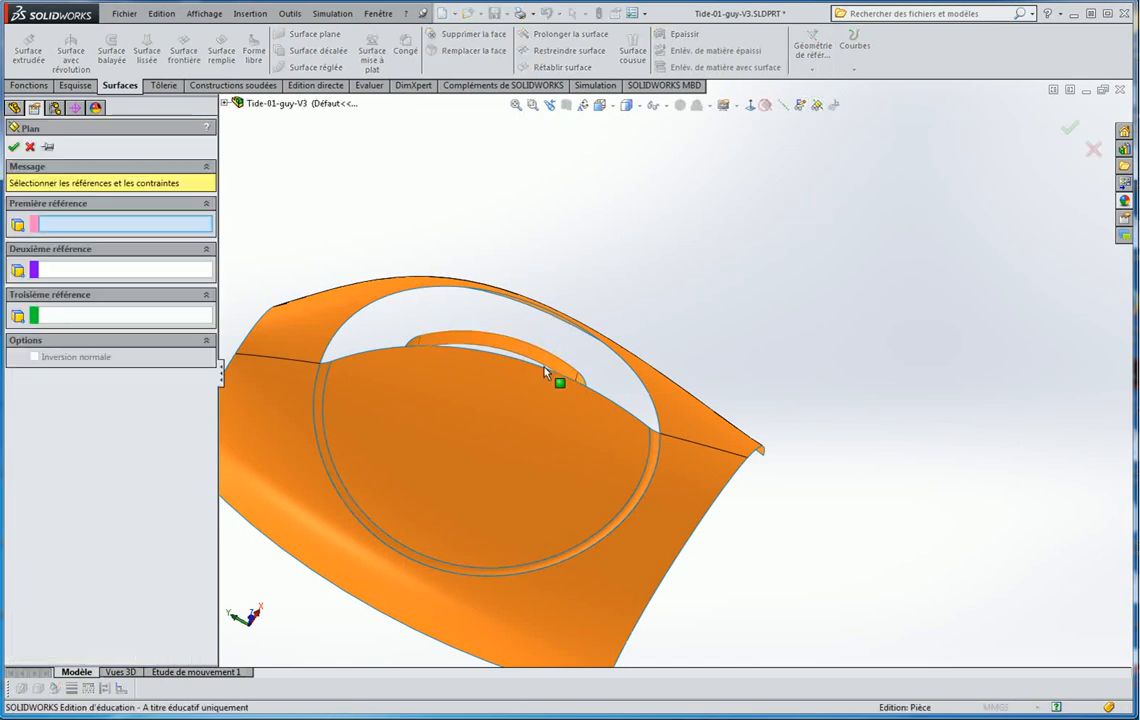
{"action": "left_click", "coordinate": [572, 368]}
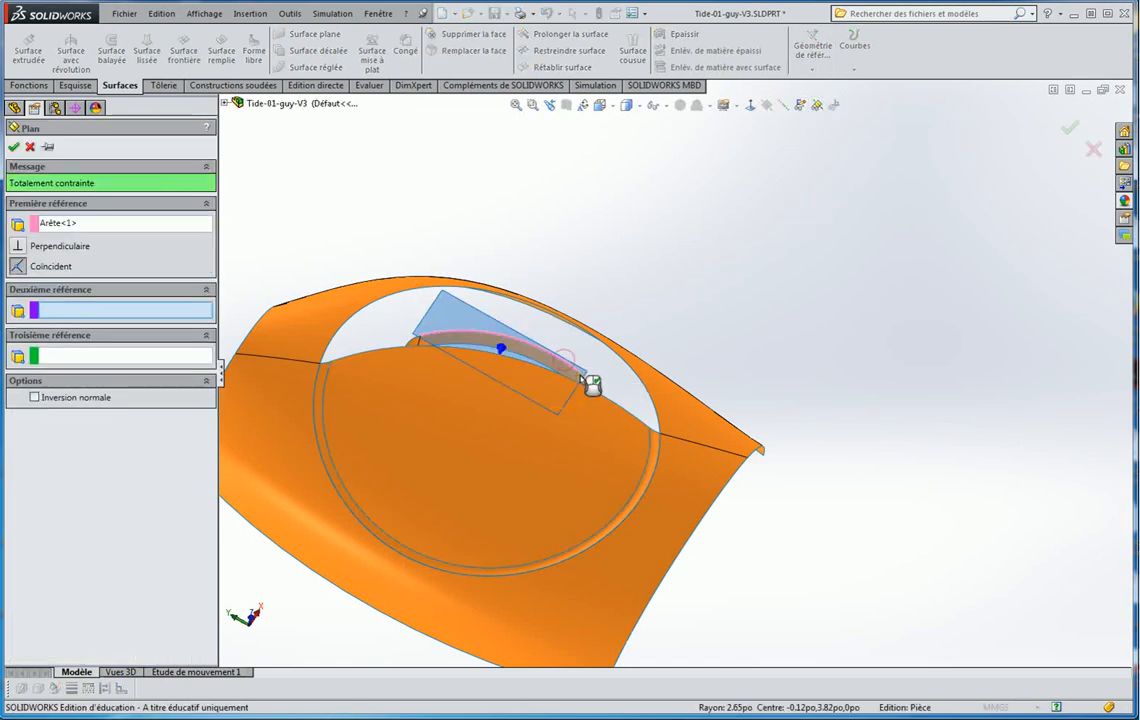
{"action": "left_click", "coordinate": [578, 373]}
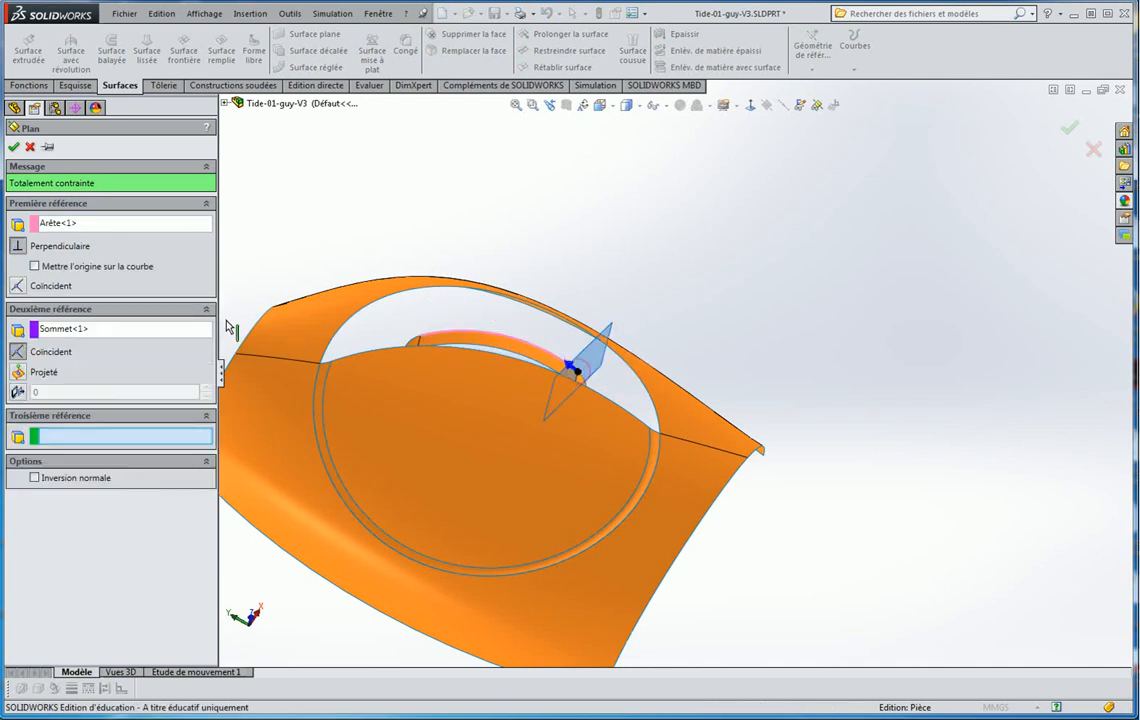
{"action": "left_click", "coordinate": [13, 148]}
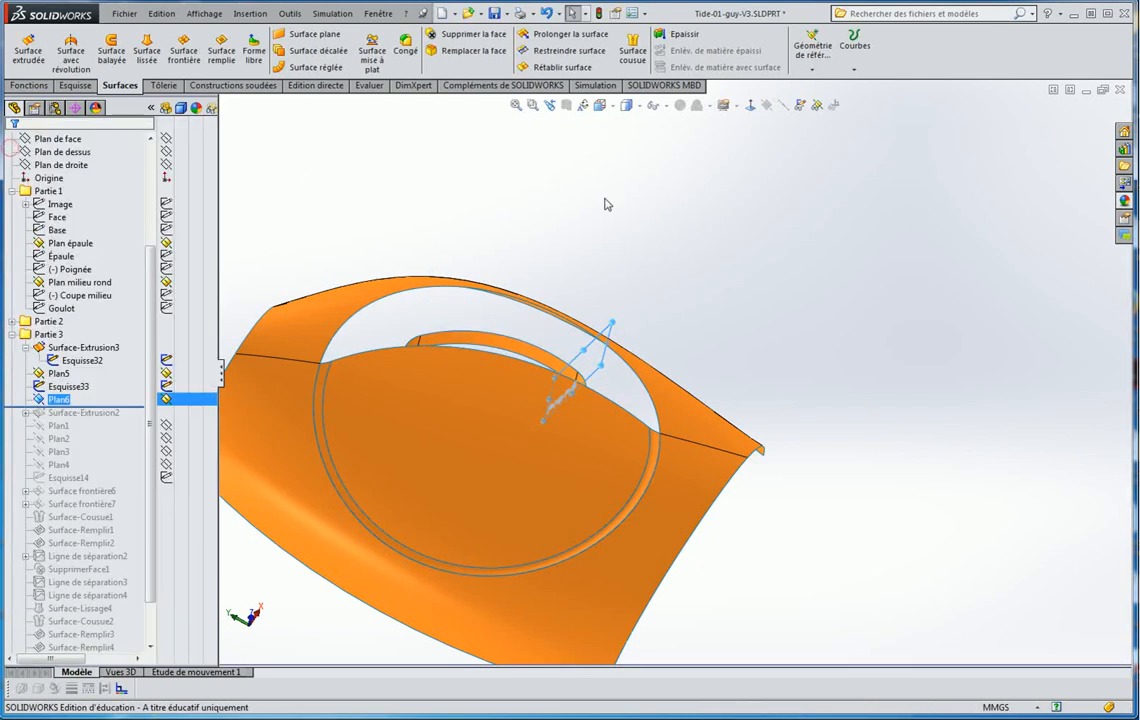
Open a sketch on the new plane at the handle band's lower vertex
{"action": "left_click", "coordinate": [80, 86]}
{"action": "left_click", "coordinate": [22, 44]}
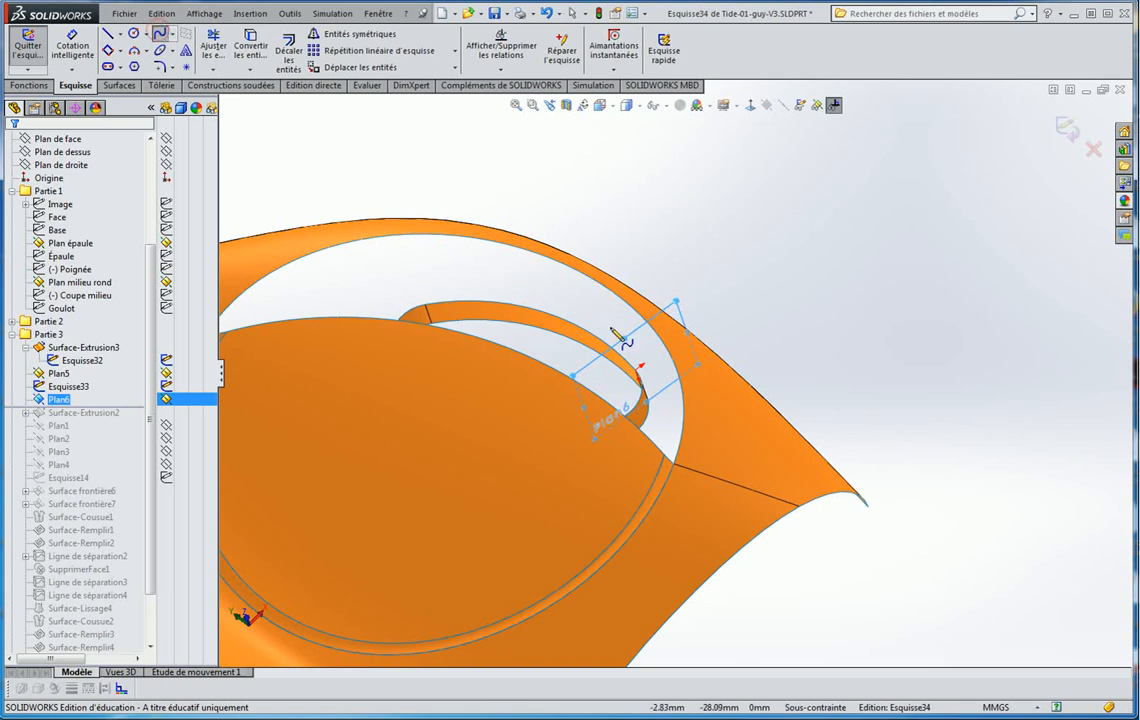
Sketch a short open spline on the new plane, between the handle band and the opening's edge
{"action": "left_click", "coordinate": [611, 327]}
{"action": "left_click", "coordinate": [617, 277]}
{"action": "left_click", "coordinate": [641, 254]}
{"action": "right_click", "coordinate": [642, 255]}
{"action": "left_click", "coordinate": [674, 268]}
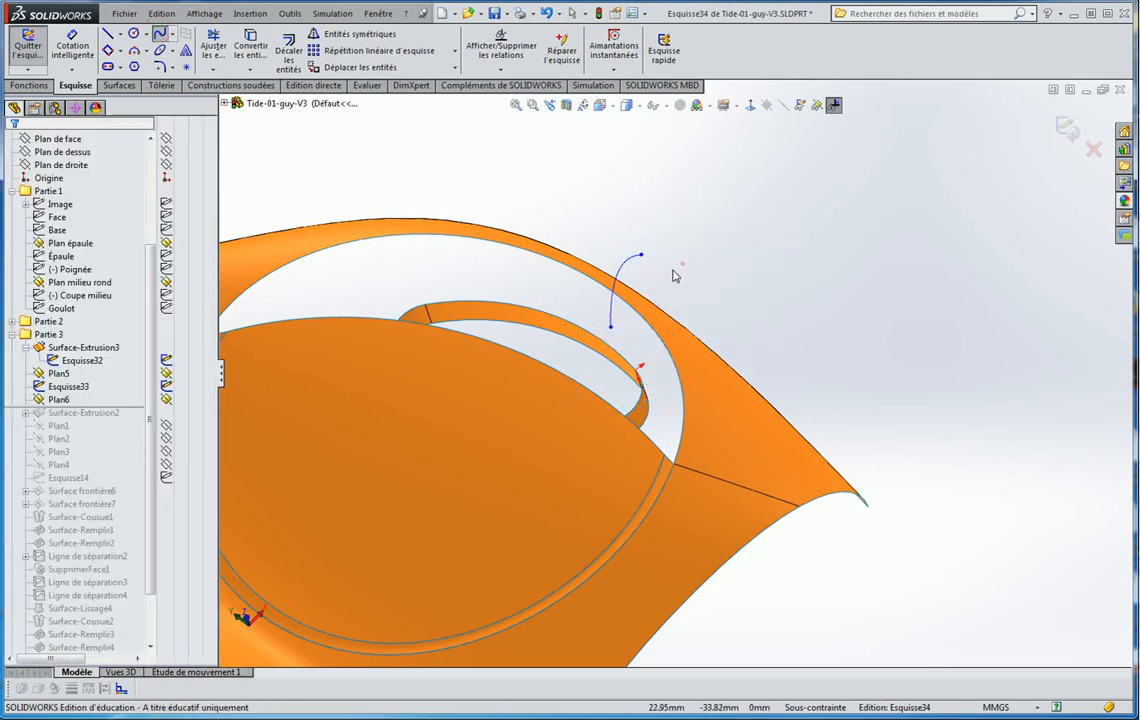
Make the spline's lower endpoint coincident with the handle band's vertex and pierce its upper endpoint onto the opening's edge
{"action": "middle_click_drag", "start_coordinate": [674, 276], "coordinate": [674, 387]}
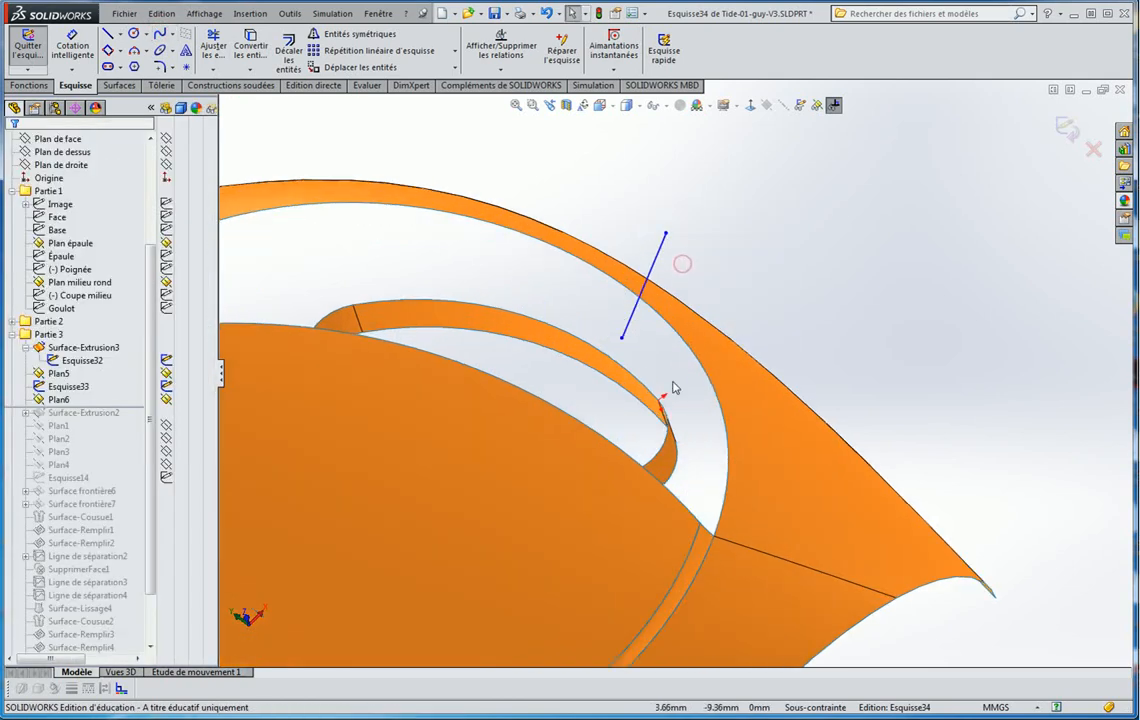
{"action": "left_click", "coordinate": [622, 339]}
{"action": "left_click", "coordinate": [660, 402], "text": "ctrl"}
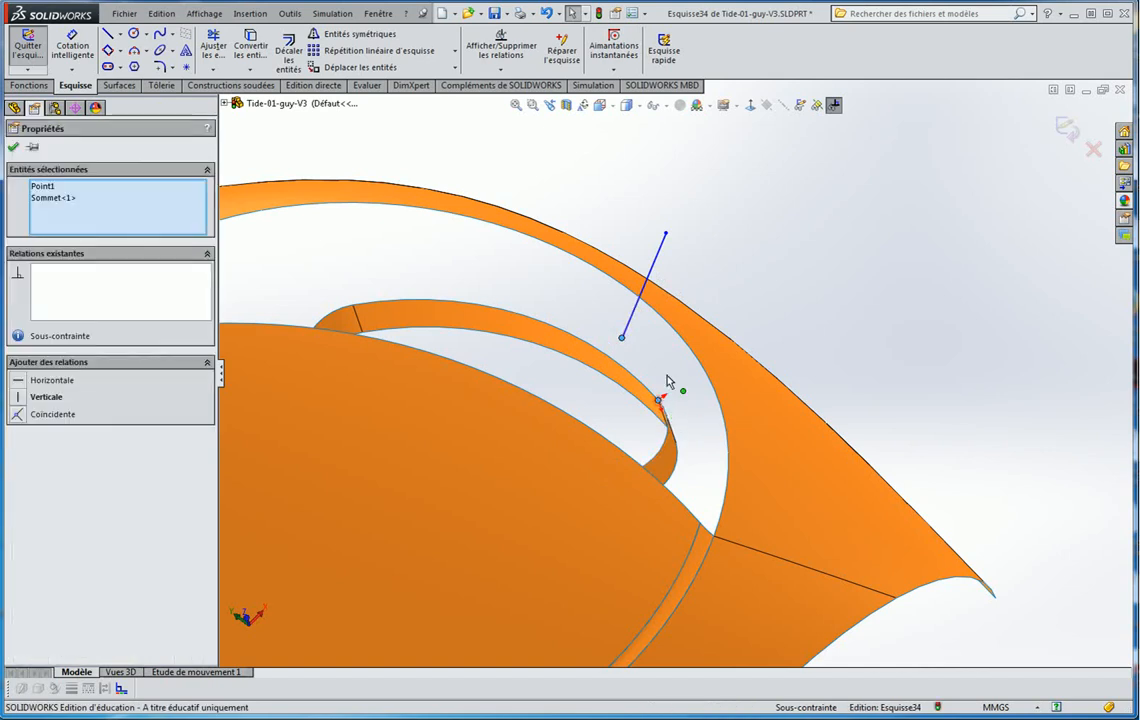
{"action": "left_click", "coordinate": [26, 413]}
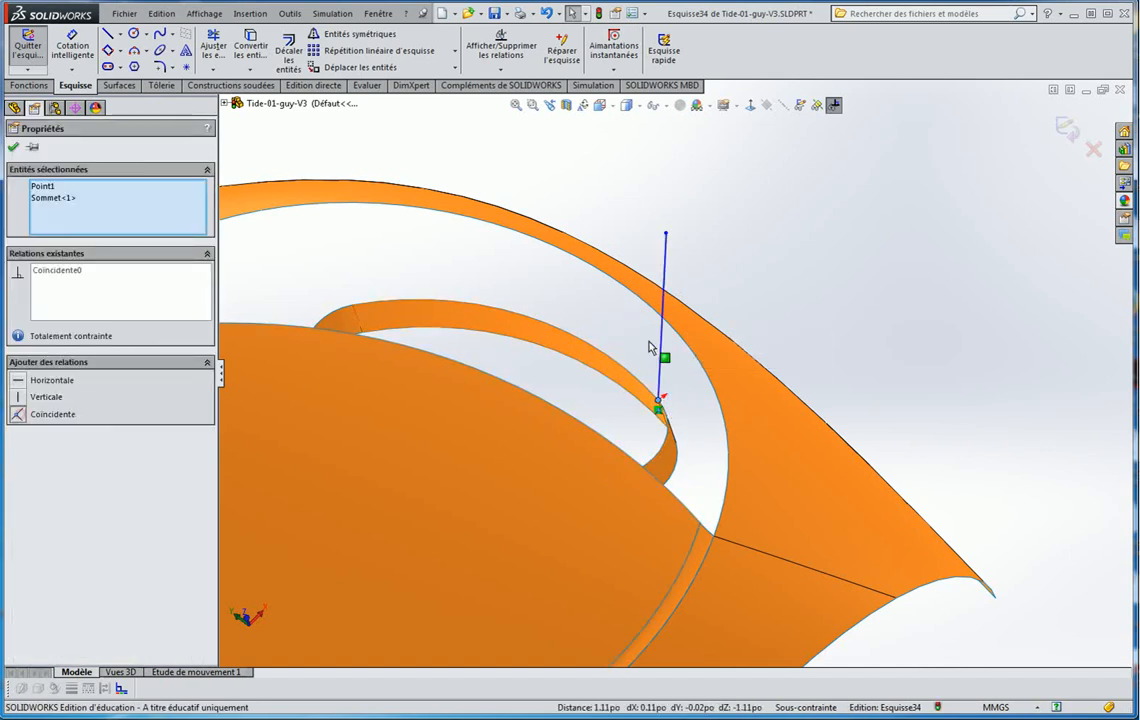
{"action": "left_click", "coordinate": [667, 235]}
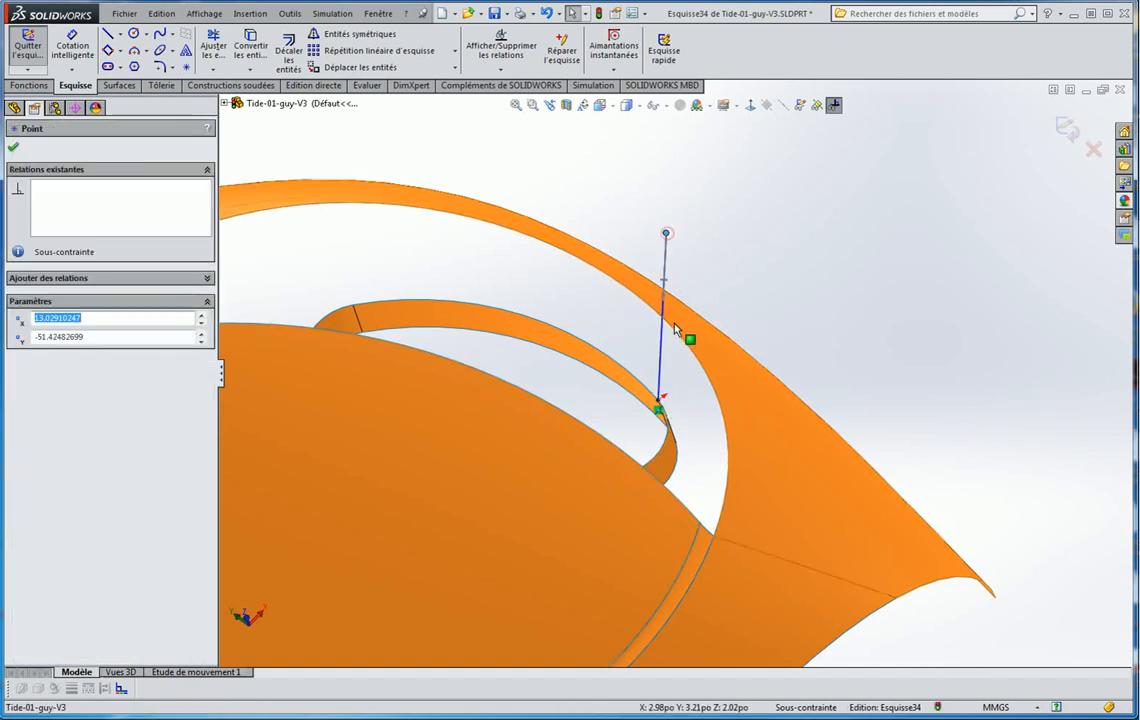
{"action": "left_click", "coordinate": [675, 332], "text": "ctrl"}
{"action": "left_click", "coordinate": [20, 400]}
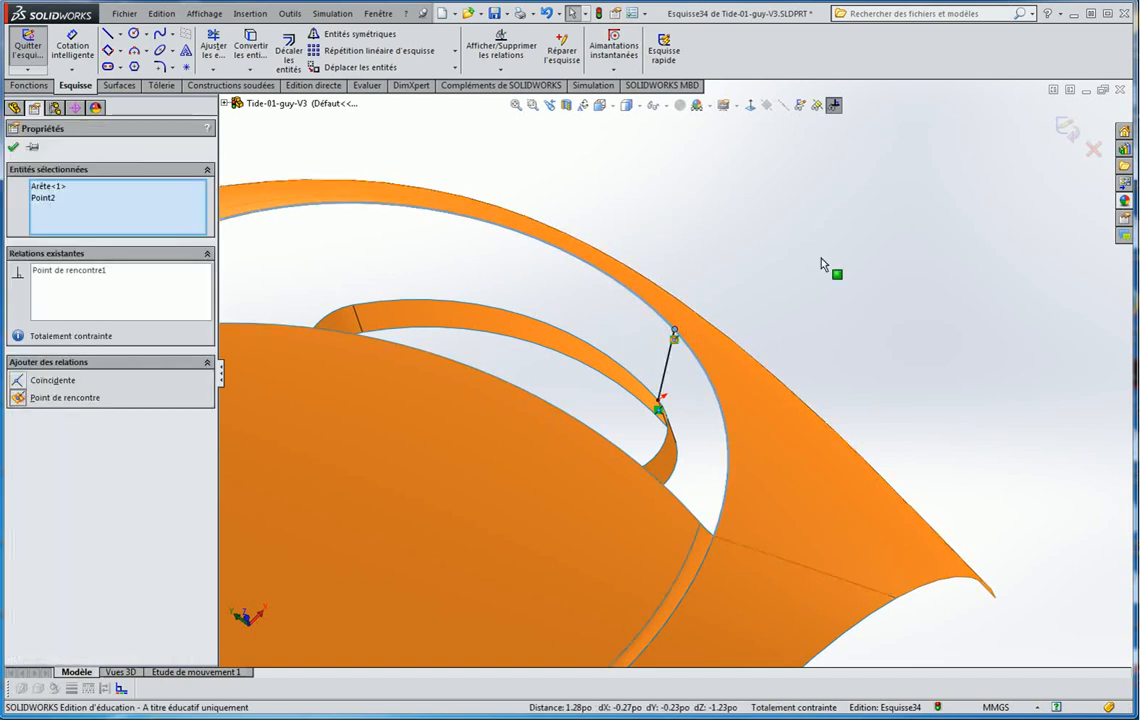
{"action": "left_click", "coordinate": [822, 250]}
Make the spline tangent to the handle band's straight edge at their shared vertex
{"action": "scroll", "coordinate": [636, 400], "scroll_direction": "down", "scroll_amount": 6}
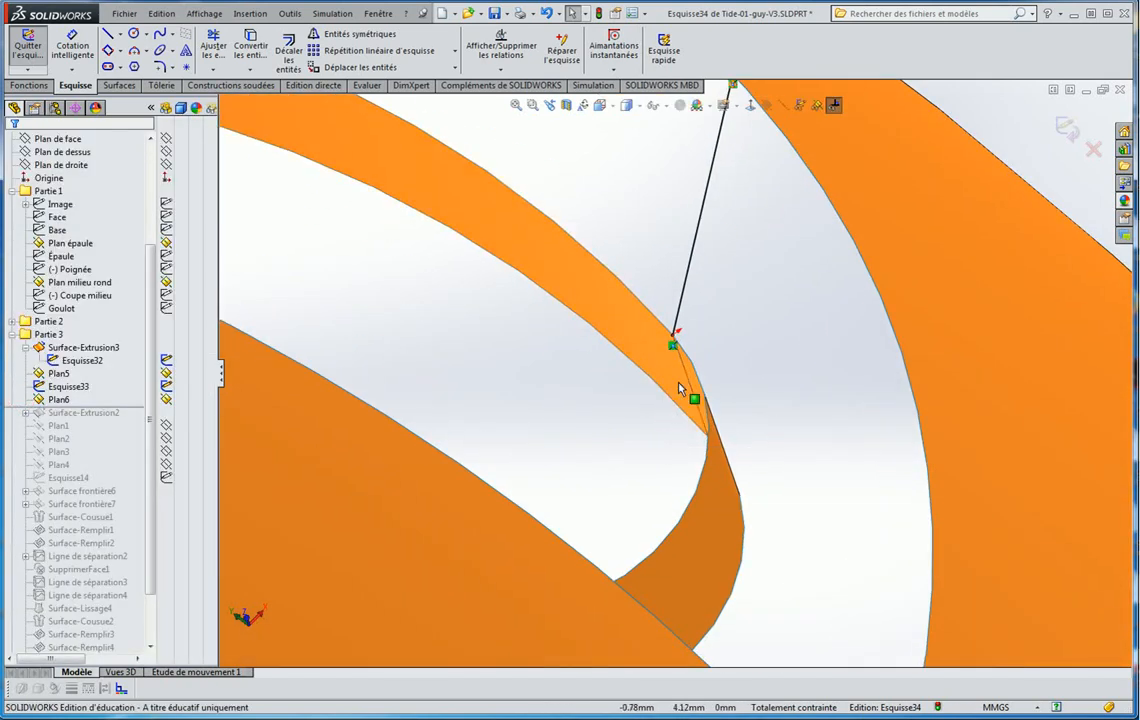
{"action": "left_click", "coordinate": [689, 275]}
{"action": "left_click", "coordinate": [665, 283], "text": "ctrl"}
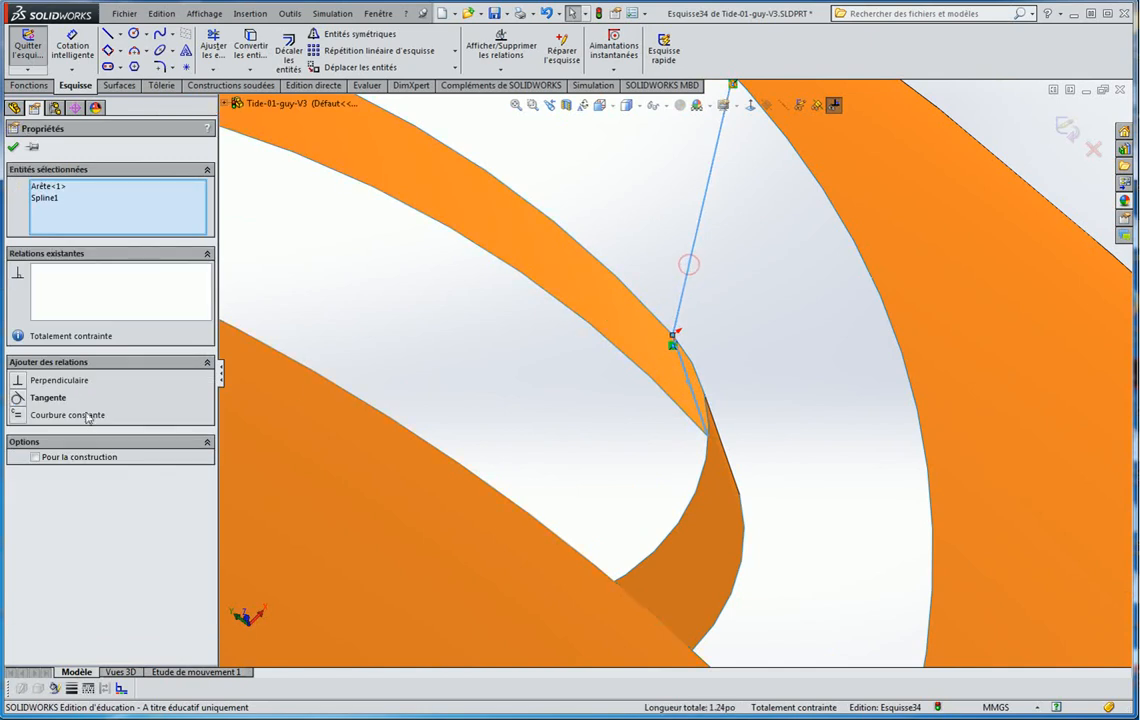
{"action": "left_click", "coordinate": [18, 400]}
{"action": "scroll", "coordinate": [720, 266], "scroll_direction": "up", "scroll_amount": 3}
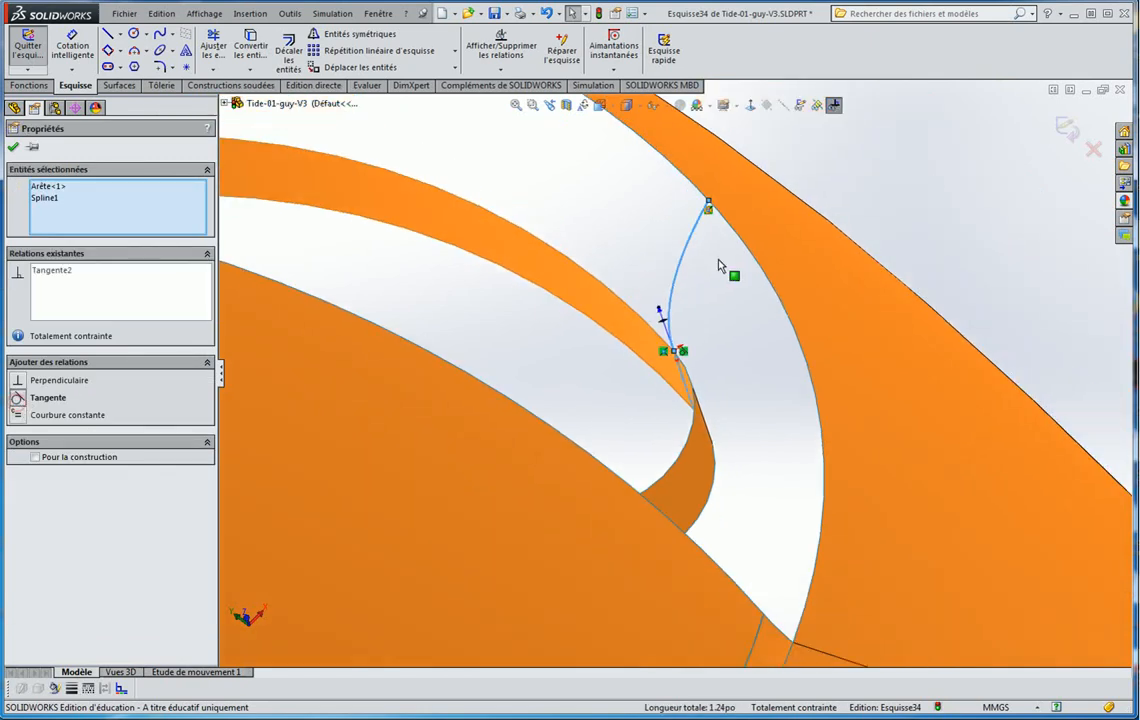
{"action": "middle_click_drag", "start_coordinate": [722, 266], "coordinate": [770, 145]}
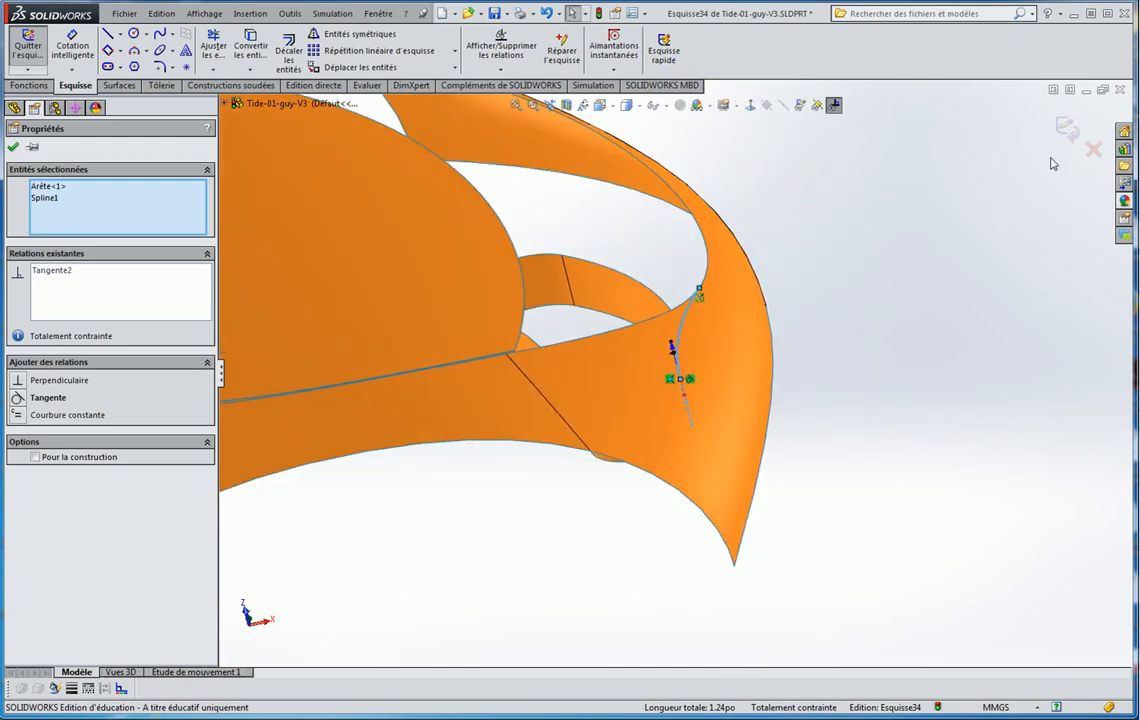
Turn on the display of sketches and close the spline sketch
{"action": "left_click", "coordinate": [800, 104]}
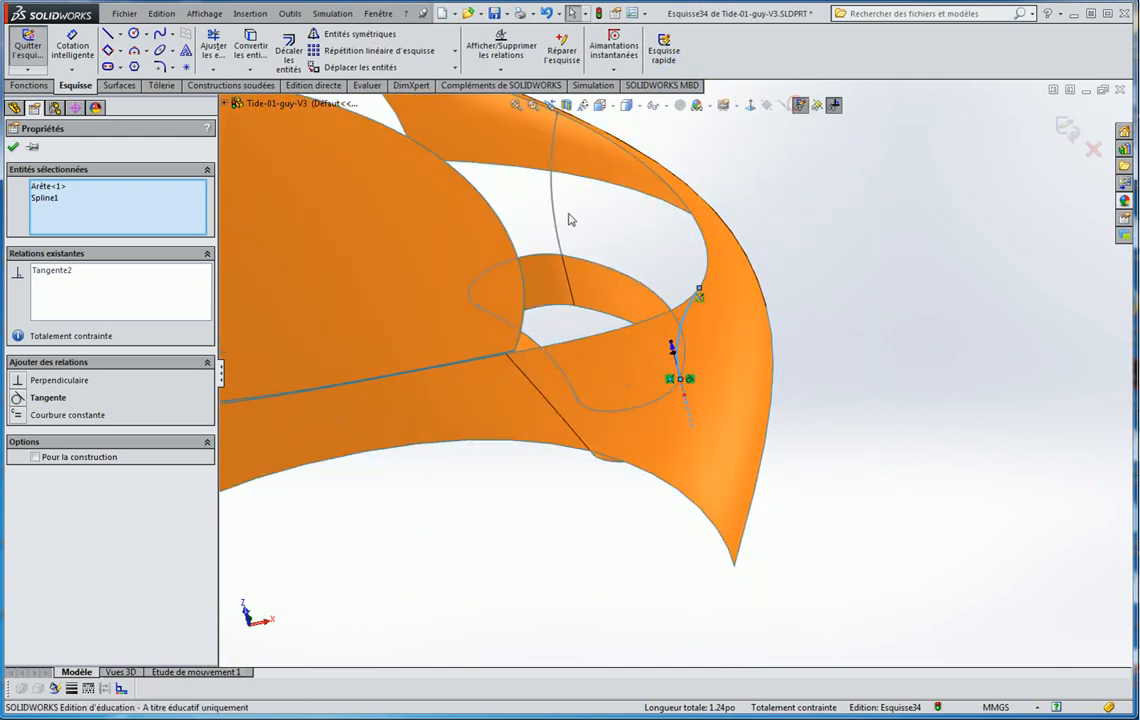
{"action": "left_click_drag", "start_coordinate": [570, 219], "coordinate": [583, 194]}
{"action": "middle_click_drag", "start_coordinate": [583, 194], "coordinate": [600, 203]}
{"action": "scroll", "coordinate": [901, 232], "scroll_direction": "up", "scroll_amount": 2}
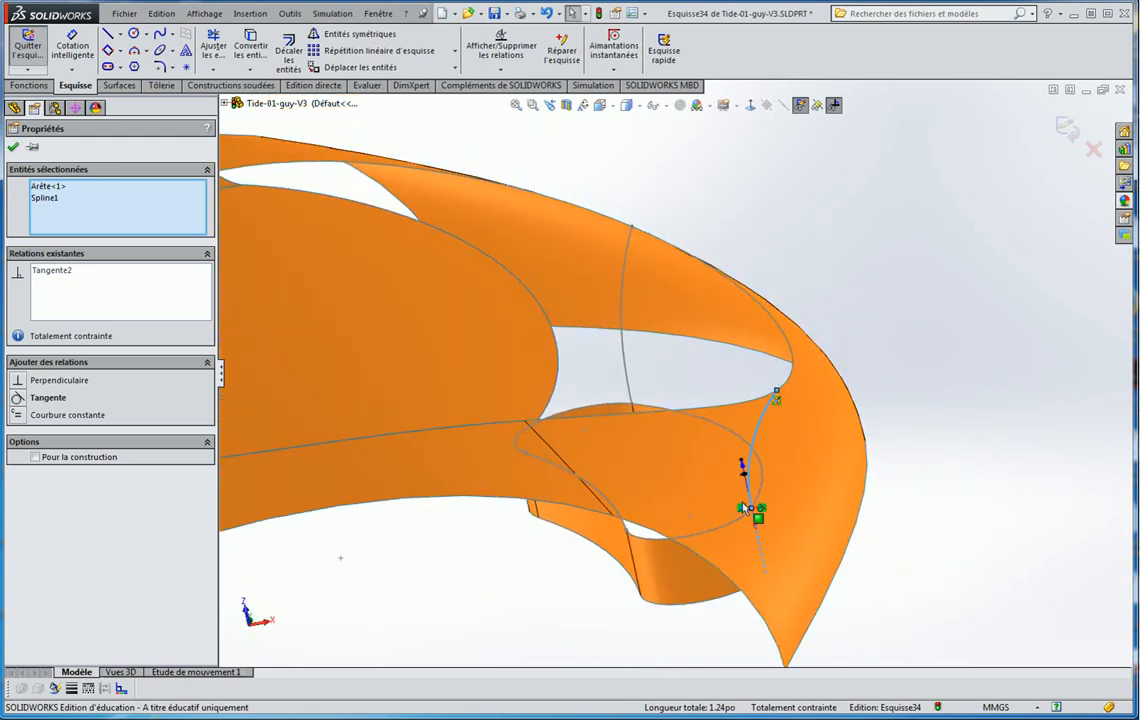
{"action": "left_click", "coordinate": [1066, 129]}
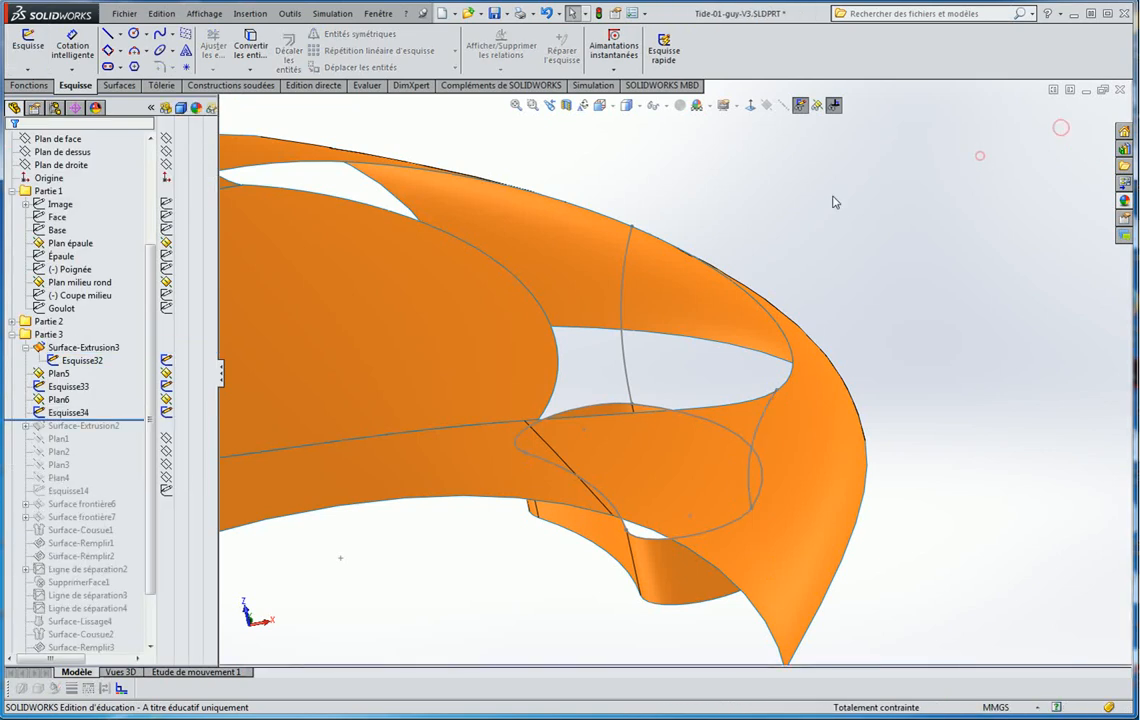
Hide the handle band's profile sketch Esquisse32, keeping the two spline sketches displayed
{"action": "mouse_move", "coordinate": [848, 234]}
{"action": "middle_mouse_down"}
{"action": "mouse_move", "coordinate": [868, 288]}
{"action": "mouse_move", "coordinate": [862, 310]}
{"action": "middle_mouse_up"}
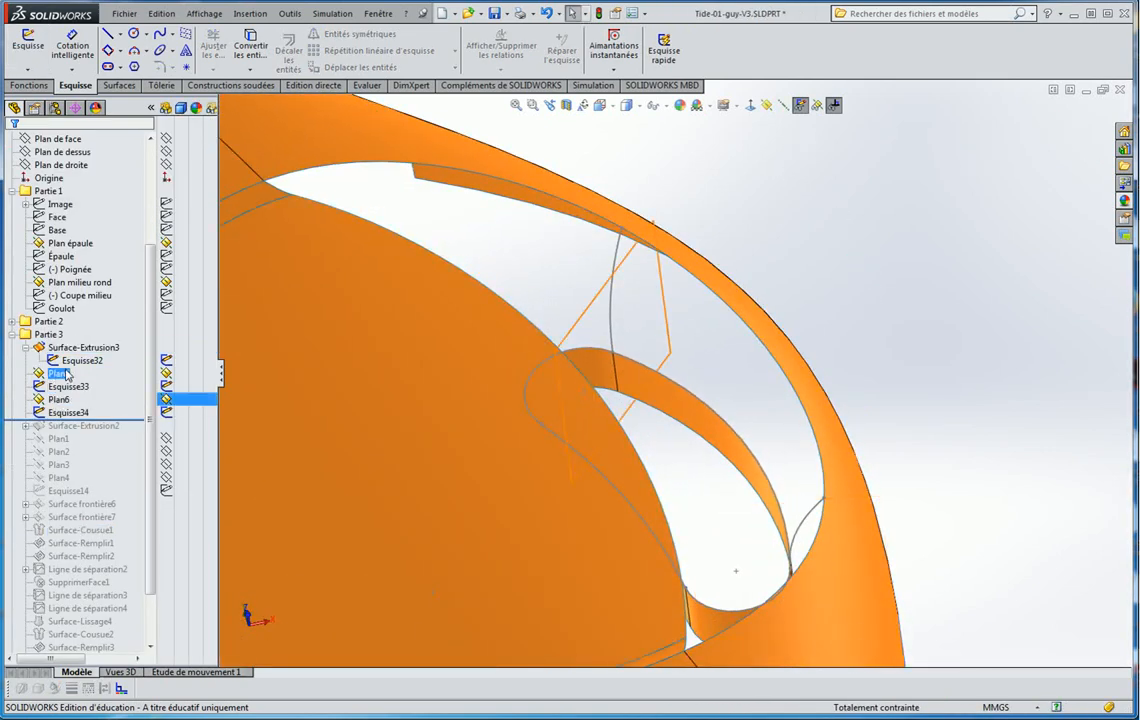
{"action": "scroll", "coordinate": [702, 397], "scroll_direction": "down", "scroll_amount": 5}
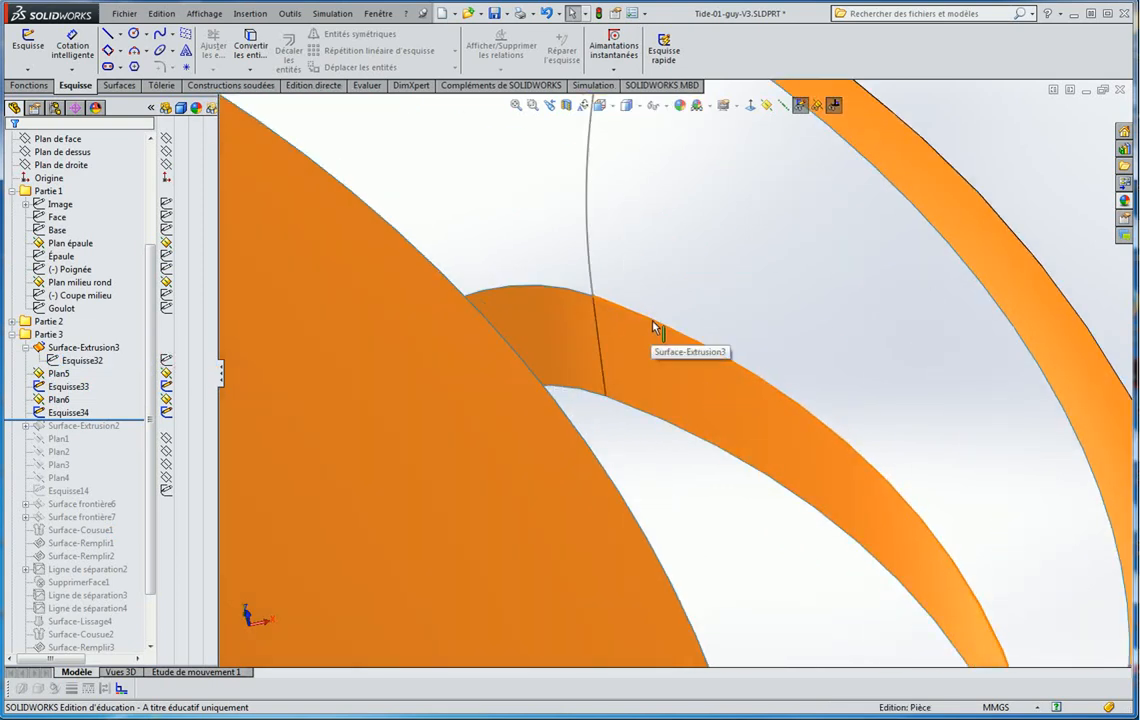
{"action": "scroll", "coordinate": [655, 326], "scroll_direction": "up", "scroll_amount": 3}
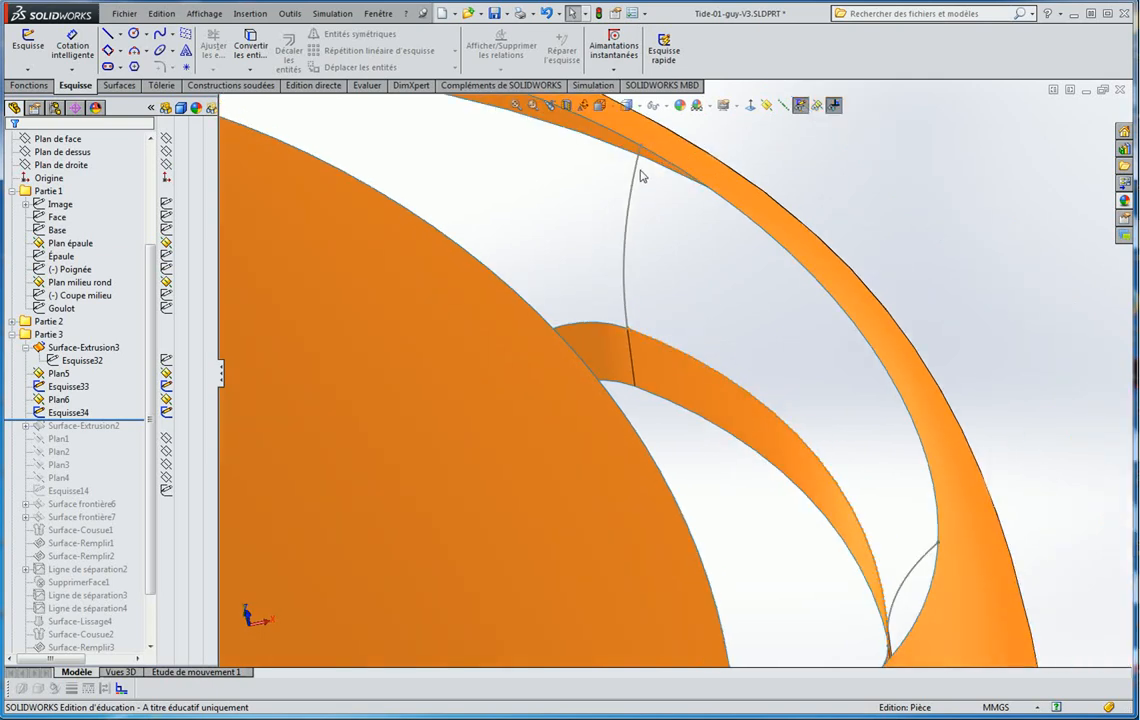
{"action": "scroll", "coordinate": [684, 321], "scroll_direction": "up", "scroll_amount": 3}
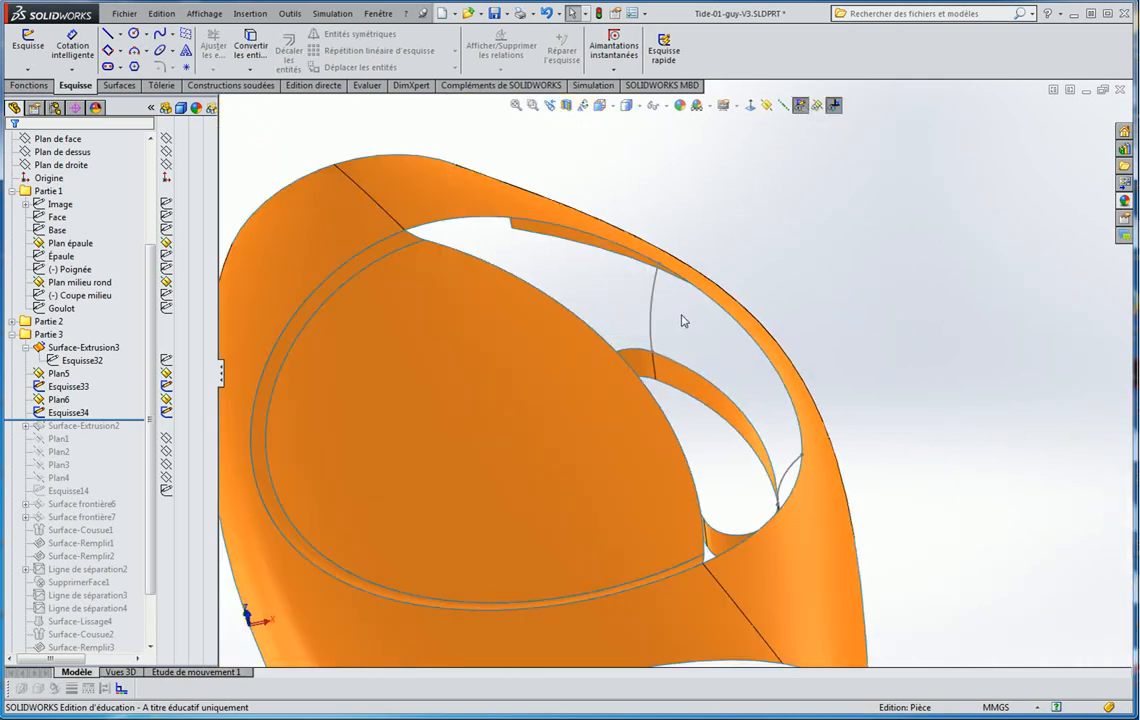
{"action": "middle_click_drag", "start_coordinate": [685, 285], "coordinate": [875, 269]}
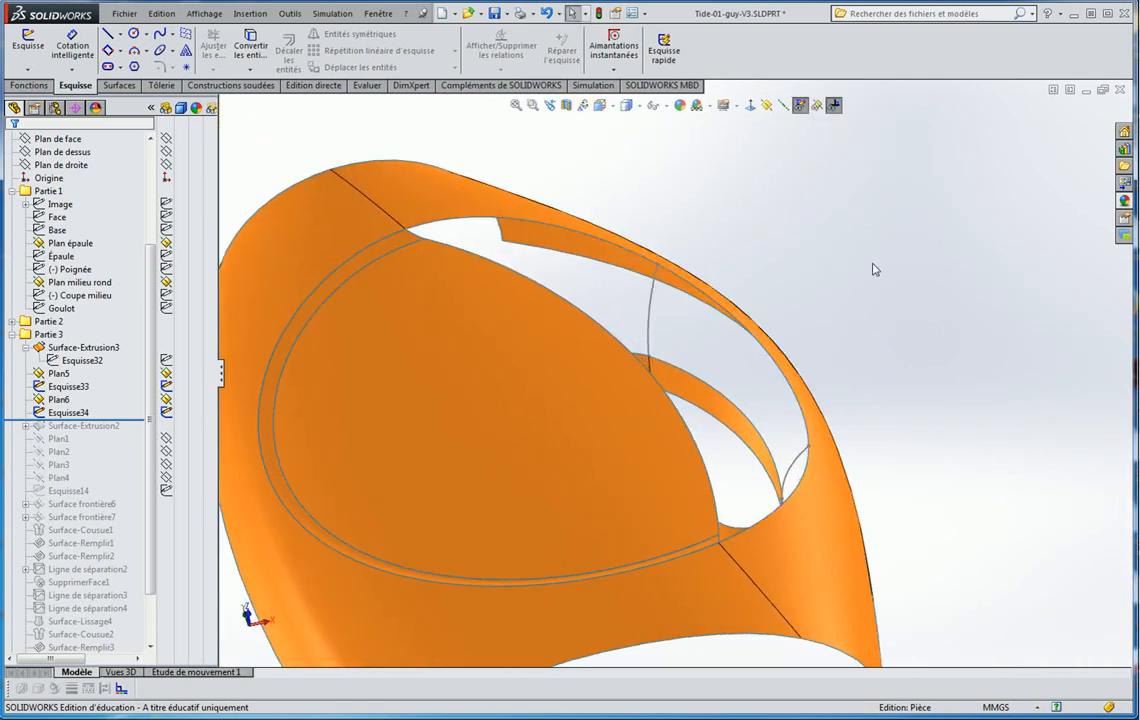
Start a lofted surface using the two spline sketches, Esquisse33 and Esquisse34, as profiles
{"action": "left_click", "coordinate": [118, 86]}
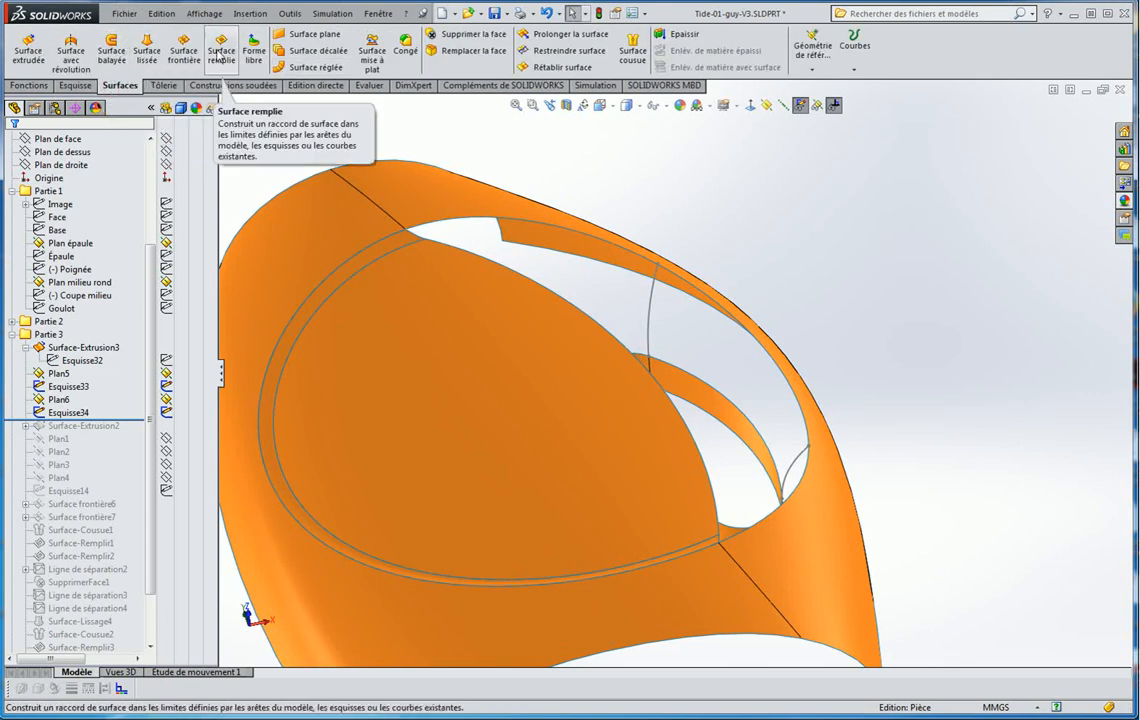
{"action": "left_click", "coordinate": [147, 50]}
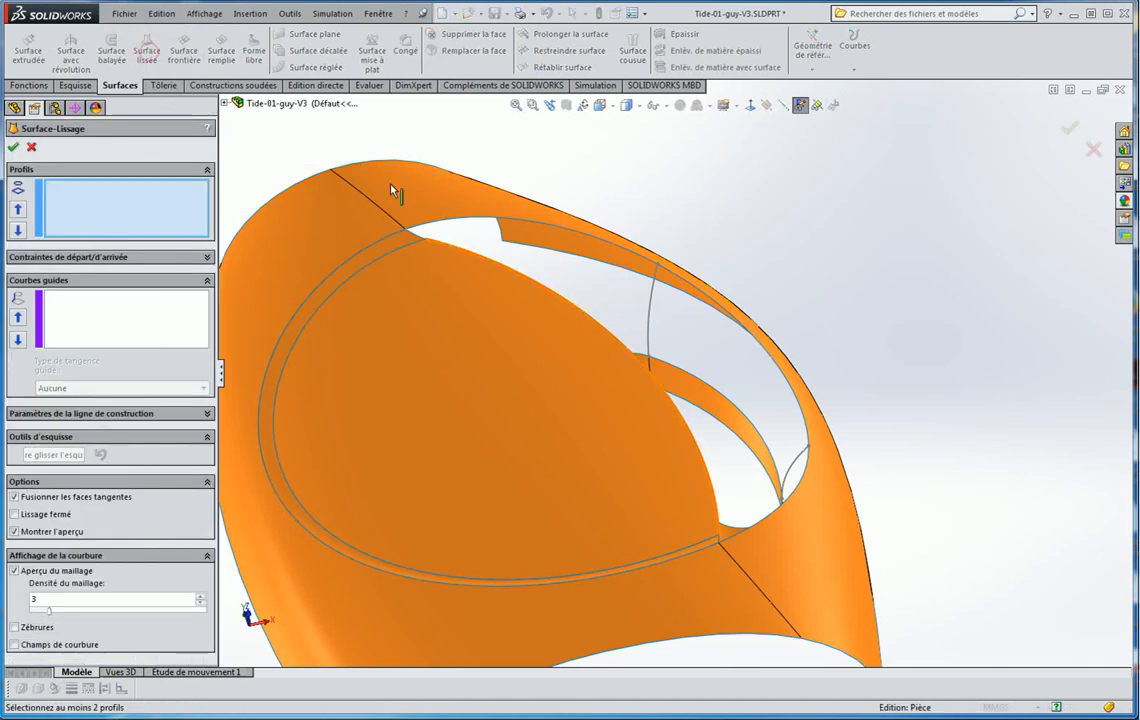
{"action": "left_click", "coordinate": [655, 287]}
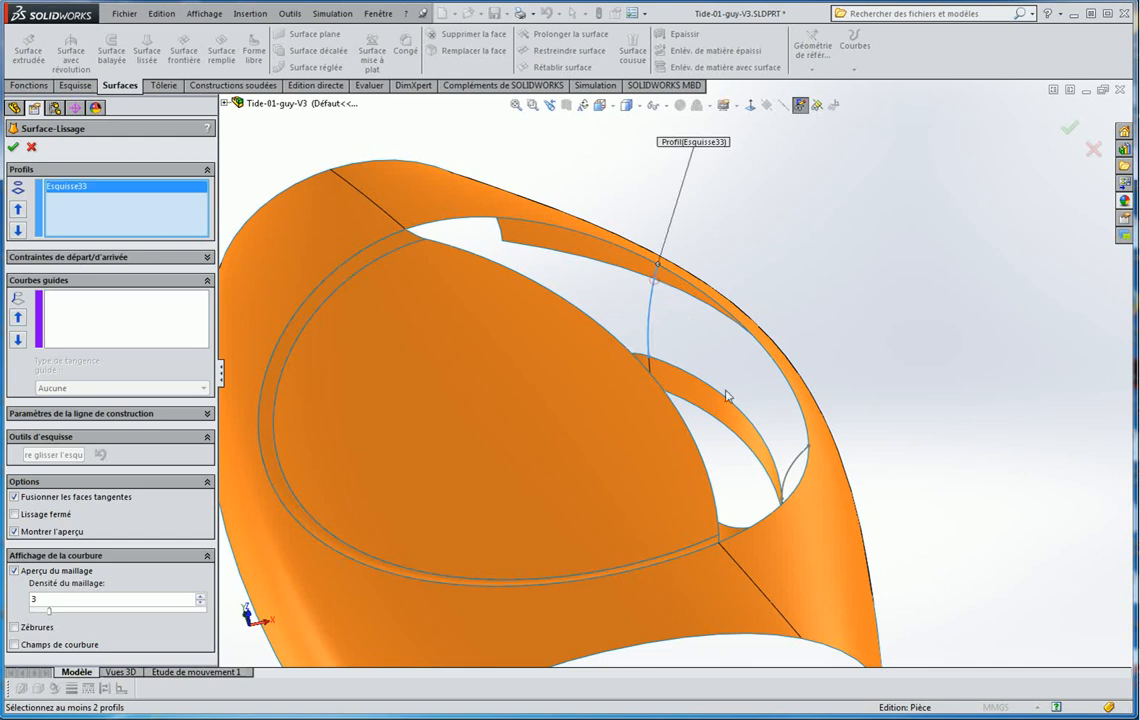
{"action": "left_click", "coordinate": [786, 486]}
{"action": "mouse_move", "coordinate": [788, 484]}
{"action": "middle_mouse_down"}
{"action": "mouse_move", "coordinate": [794, 445]}
{"action": "mouse_move", "coordinate": [803, 504]}
{"action": "mouse_move", "coordinate": [700, 380]}
{"action": "mouse_move", "coordinate": [655, 285]}
{"action": "middle_mouse_up"}
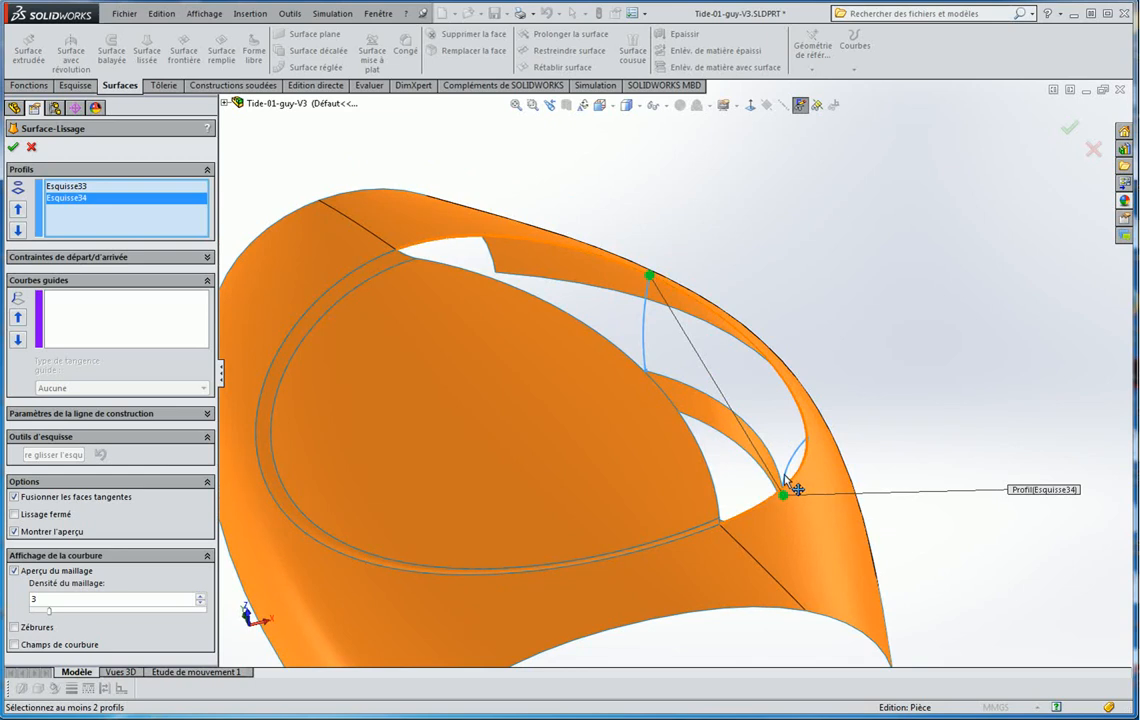
{"action": "right_click", "coordinate": [75, 201]}
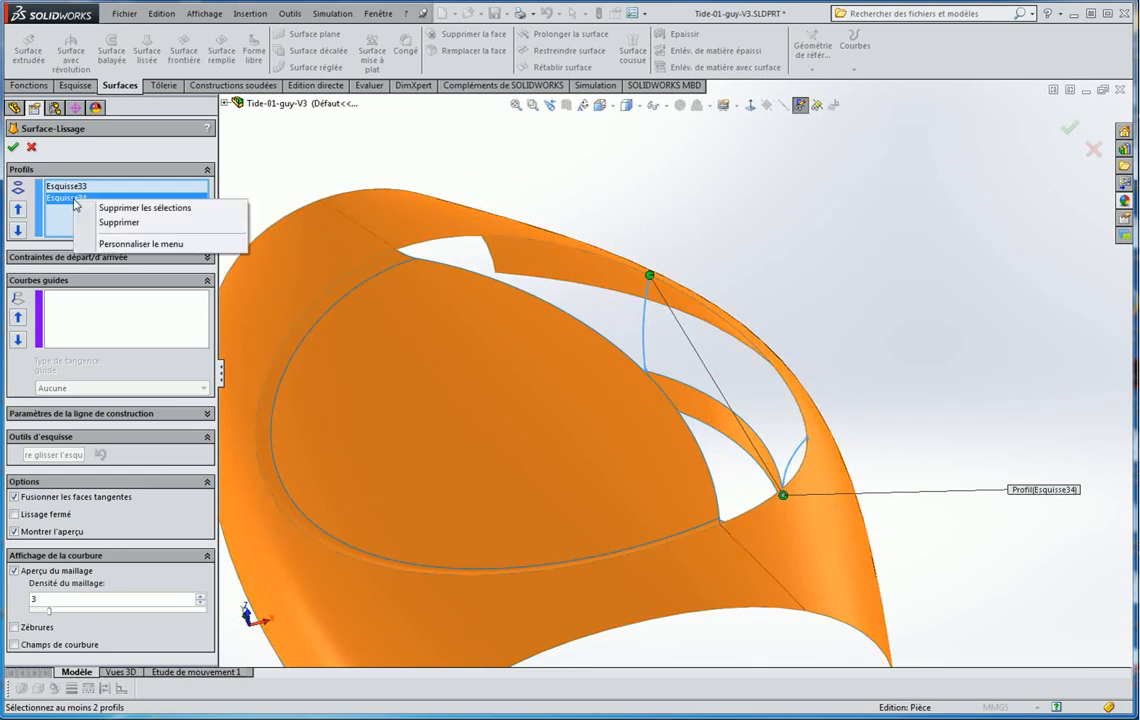
{"action": "left_click", "coordinate": [776, 253]}
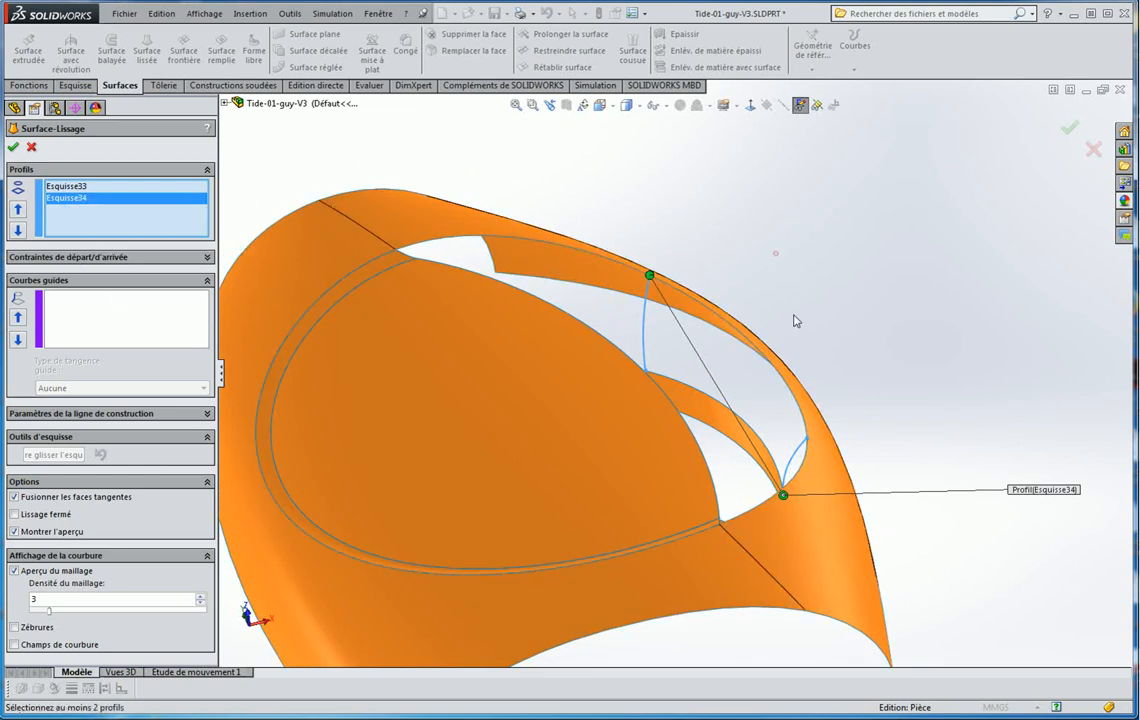
{"action": "right_click", "coordinate": [795, 458]}
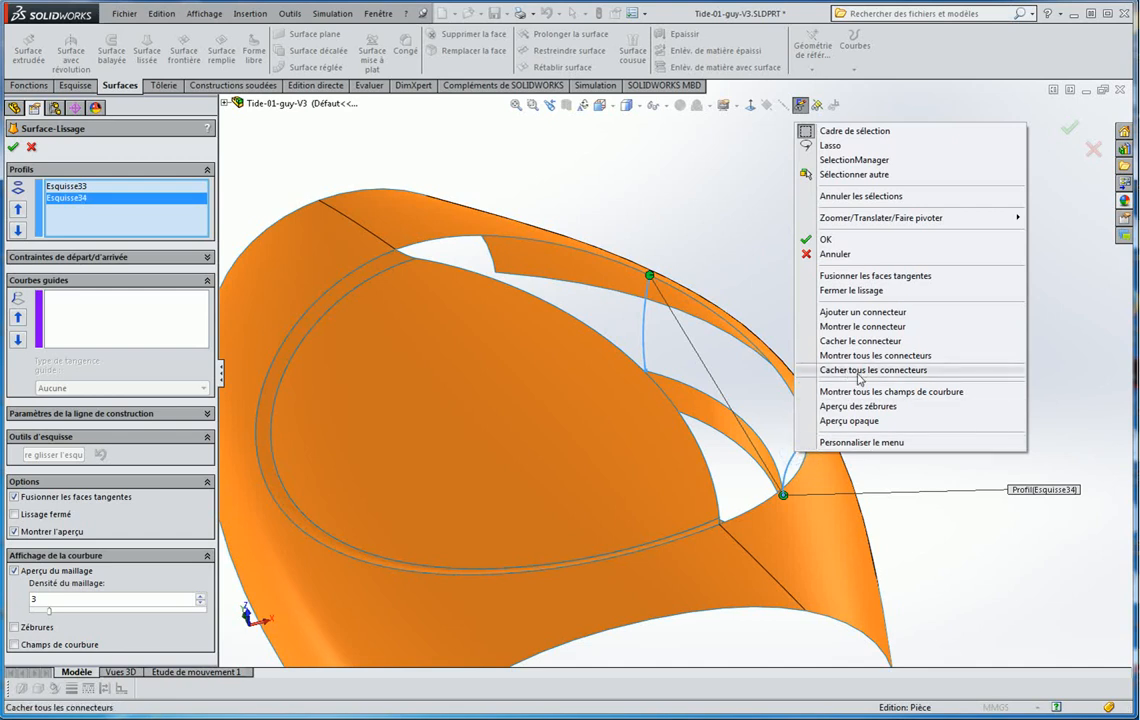
{"action": "left_click", "coordinate": [757, 269]}
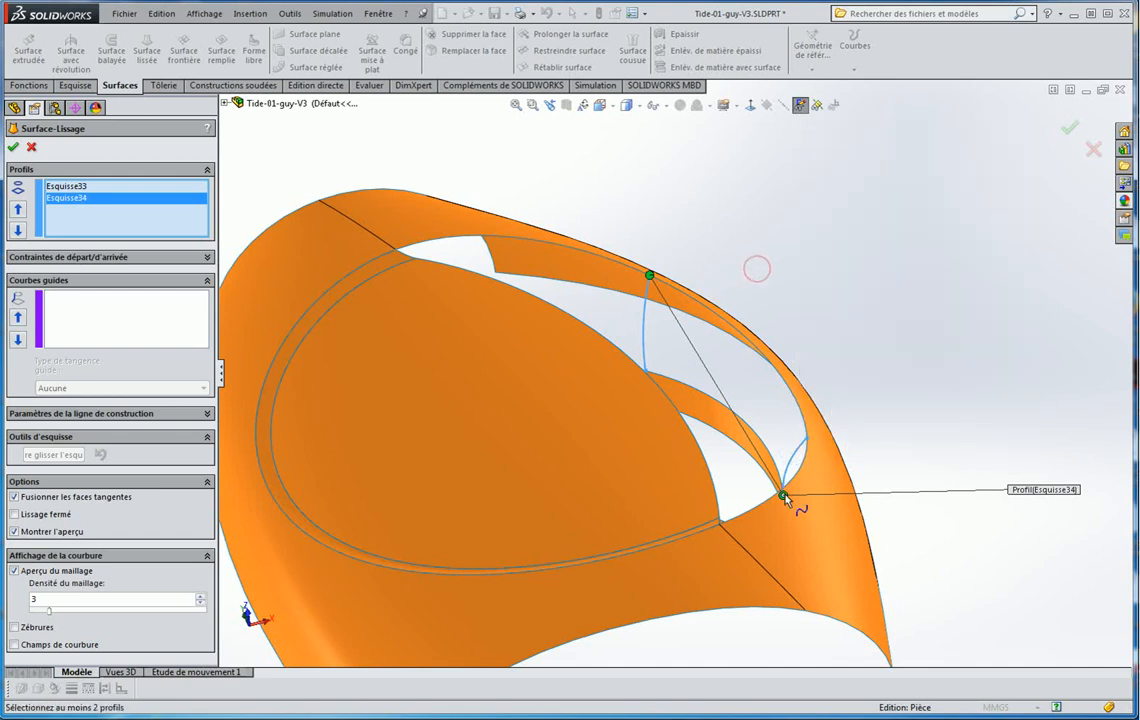
Move the loft connector on profile Esquisse34 to the spline's end at the opening's edge, matching the first profile
{"action": "left_click_drag", "start_coordinate": [784, 494], "coordinate": [818, 440]}
{"action": "middle_click_drag", "start_coordinate": [905, 288], "coordinate": [741, 411]}
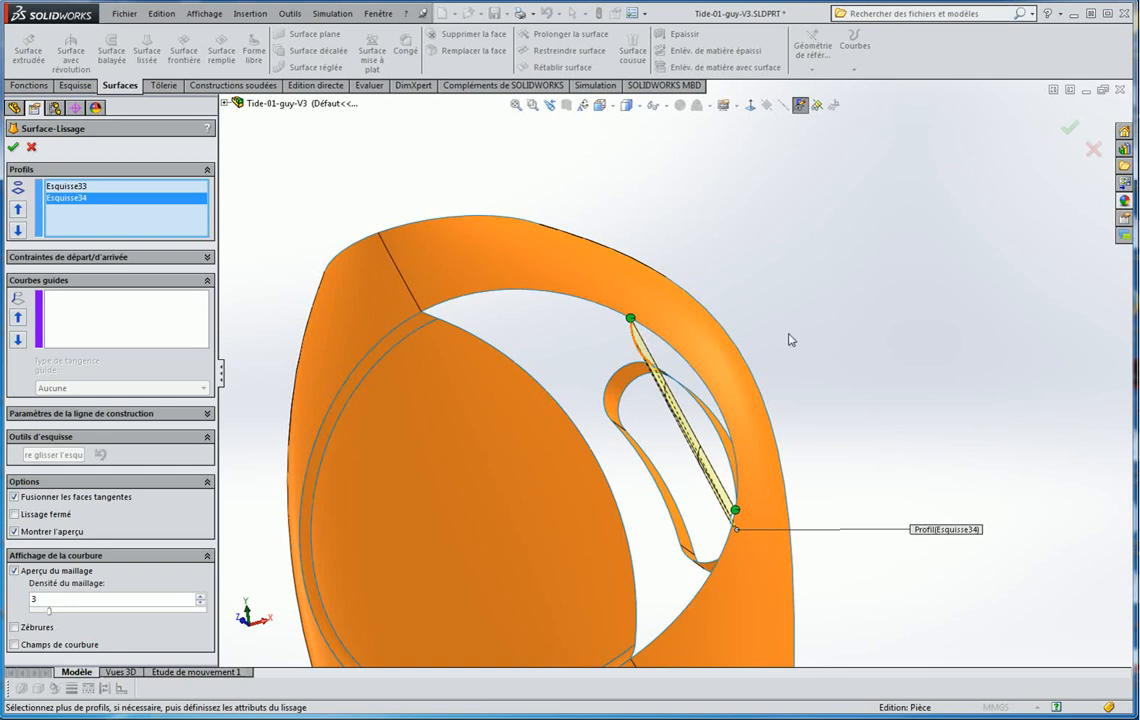
{"action": "middle_click_drag", "start_coordinate": [790, 340], "coordinate": [704, 265]}
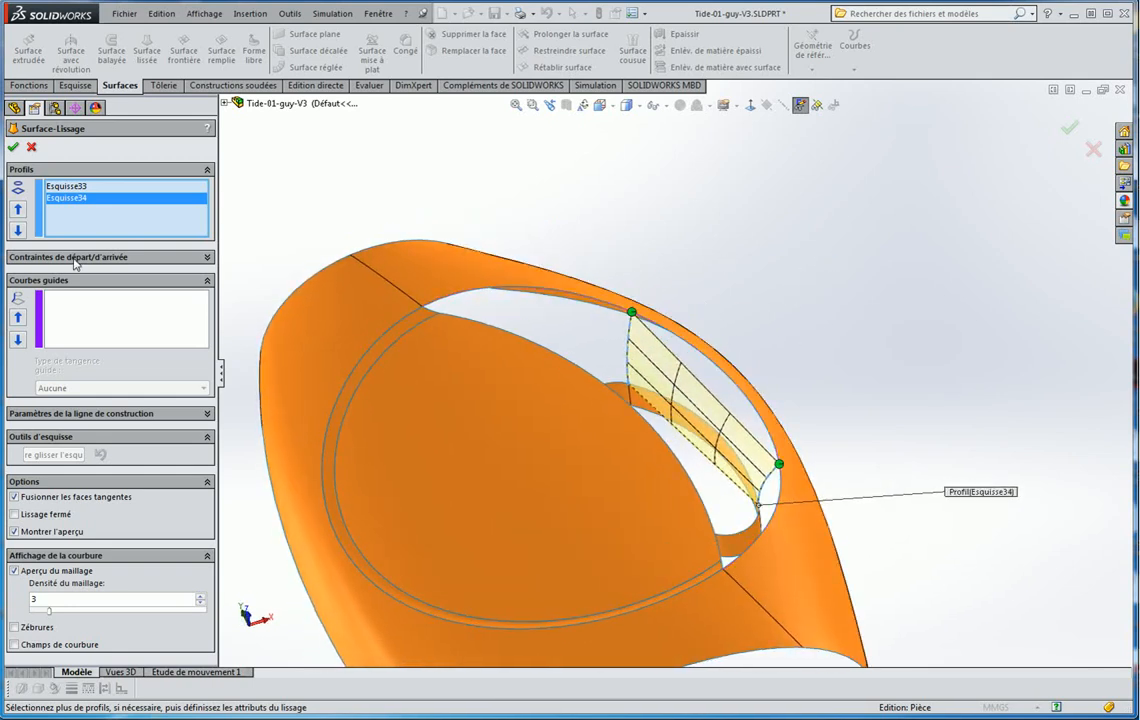
Add the opening's edge and the handle band's upper edge as guide curves of the loft
{"action": "left_click", "coordinate": [89, 307]}
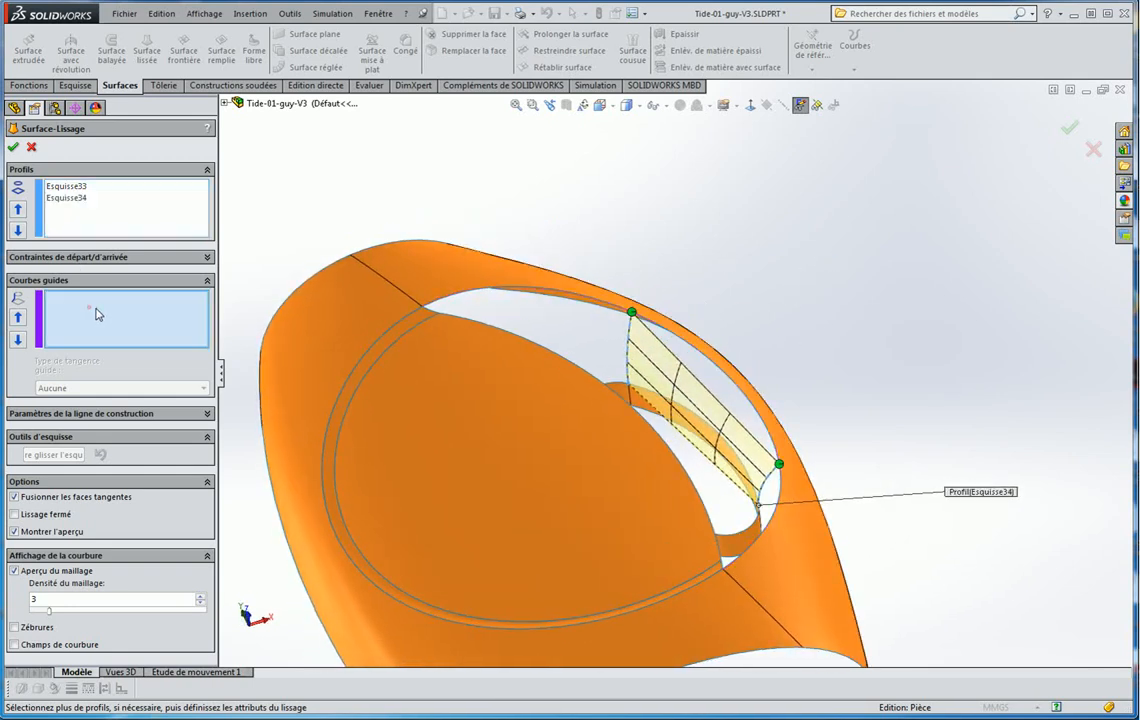
{"action": "left_click", "coordinate": [681, 338]}
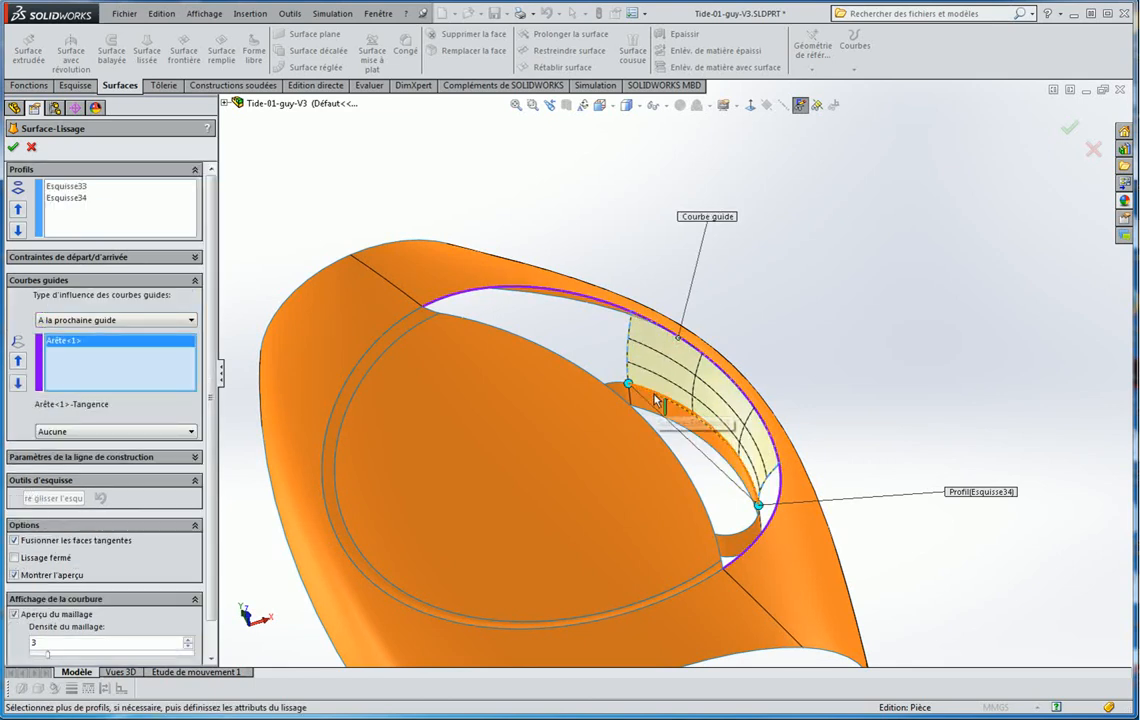
{"action": "left_click", "coordinate": [657, 397]}
{"action": "middle_click_drag", "start_coordinate": [880, 310], "coordinate": [877, 316]}
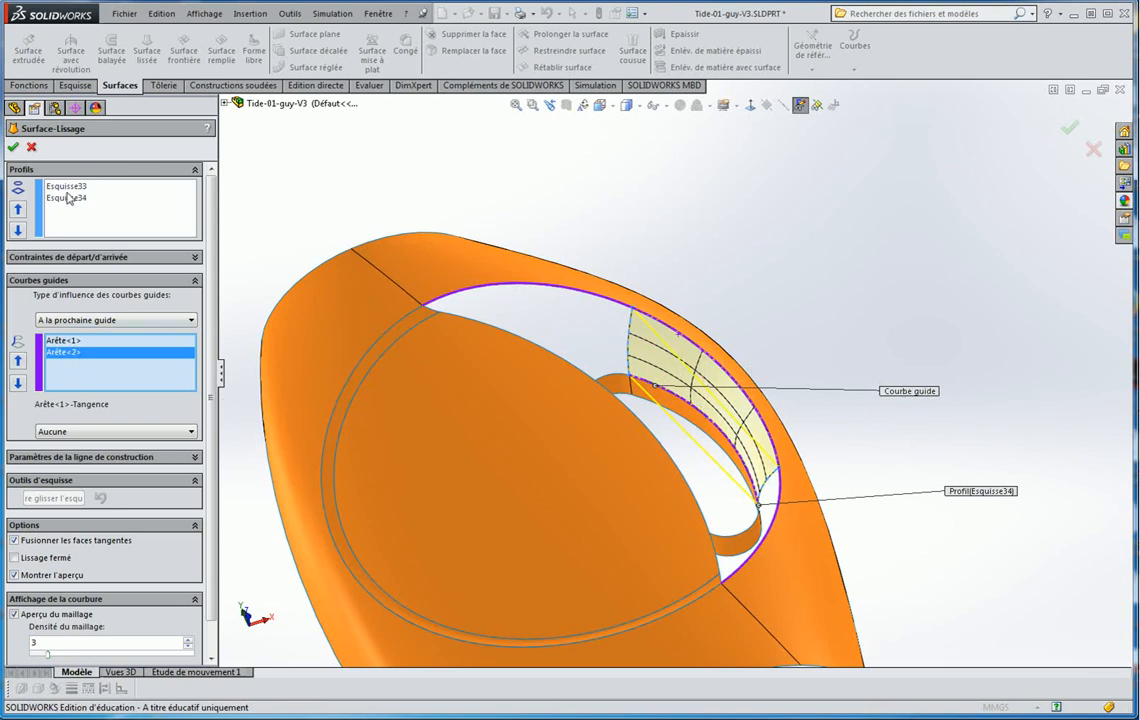
Set the tangency of the handle band's guide edge, Arête<2>, to Tangent à la face
{"action": "left_click", "coordinate": [63, 342]}
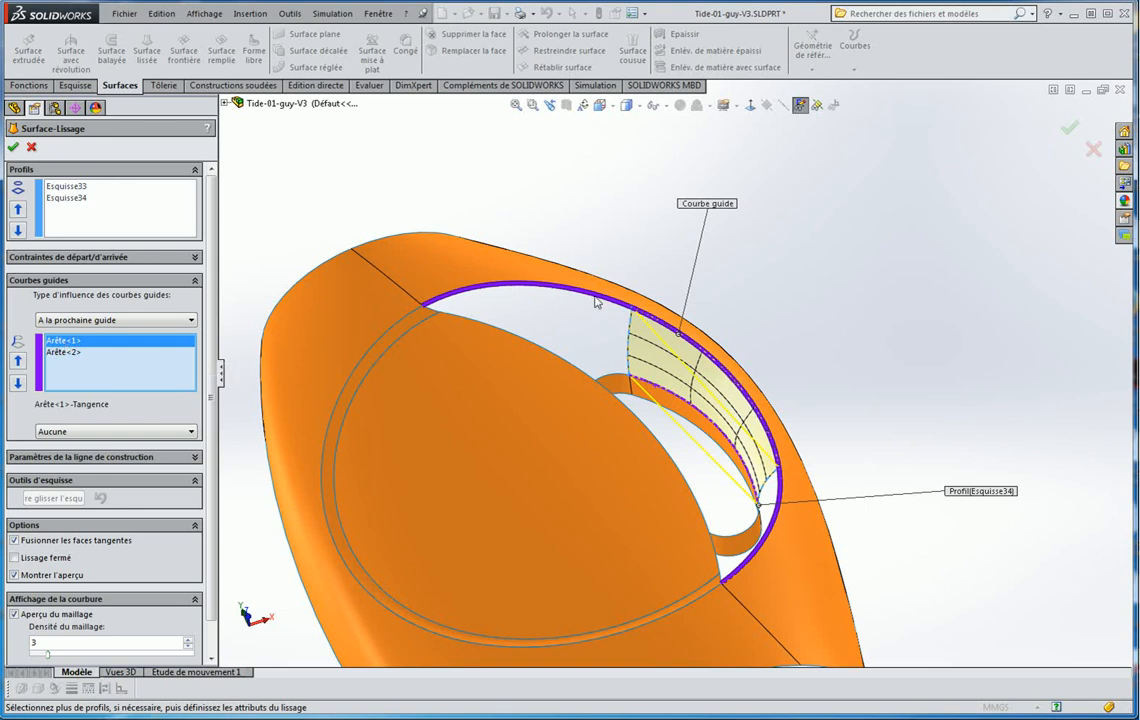
{"action": "left_click", "coordinate": [64, 353]}
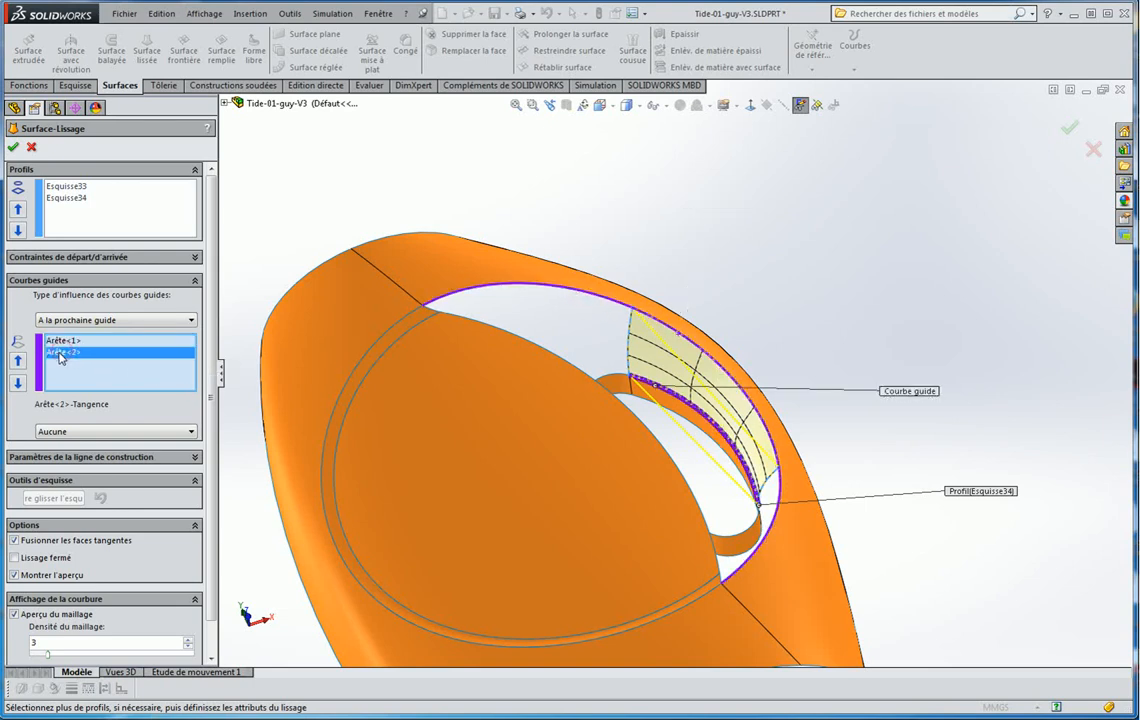
{"action": "left_click", "coordinate": [88, 430]}
{"action": "left_click", "coordinate": [70, 465]}
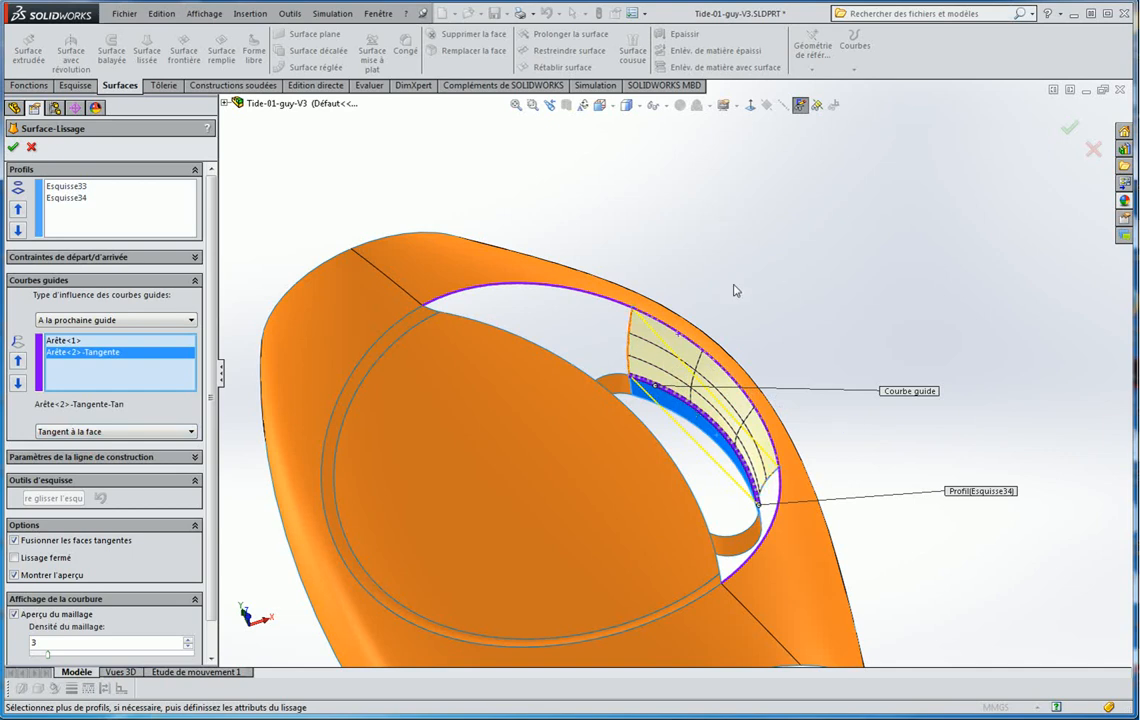
{"action": "middle_click_drag", "start_coordinate": [735, 290], "coordinate": [751, 262]}
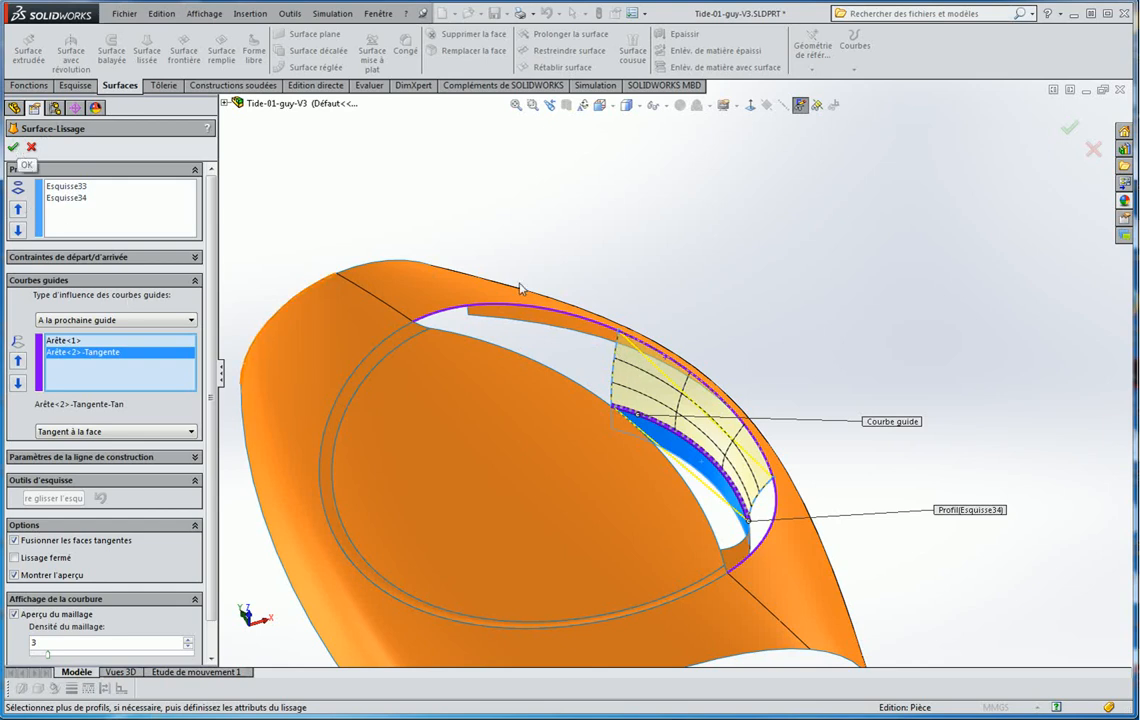
Complete the lofted surface between the two spline profiles with its guide curves
{"action": "left_click", "coordinate": [13, 150]}
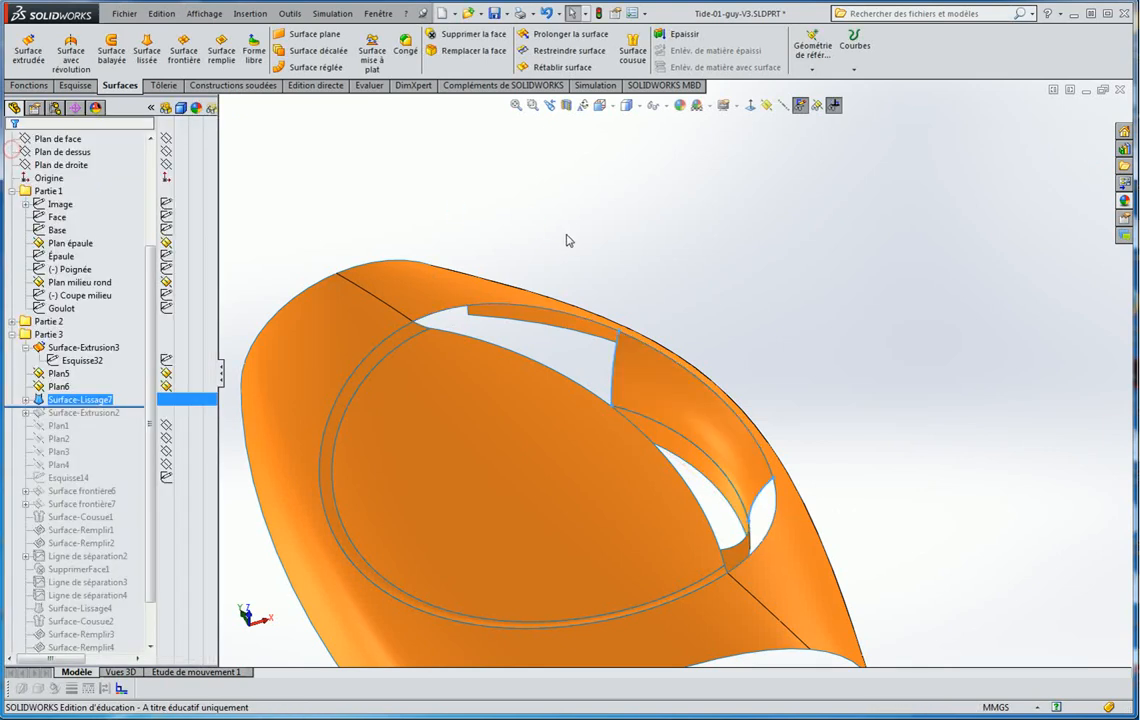
{"action": "middle_click_drag", "start_coordinate": [623, 254], "coordinate": [512, 428]}
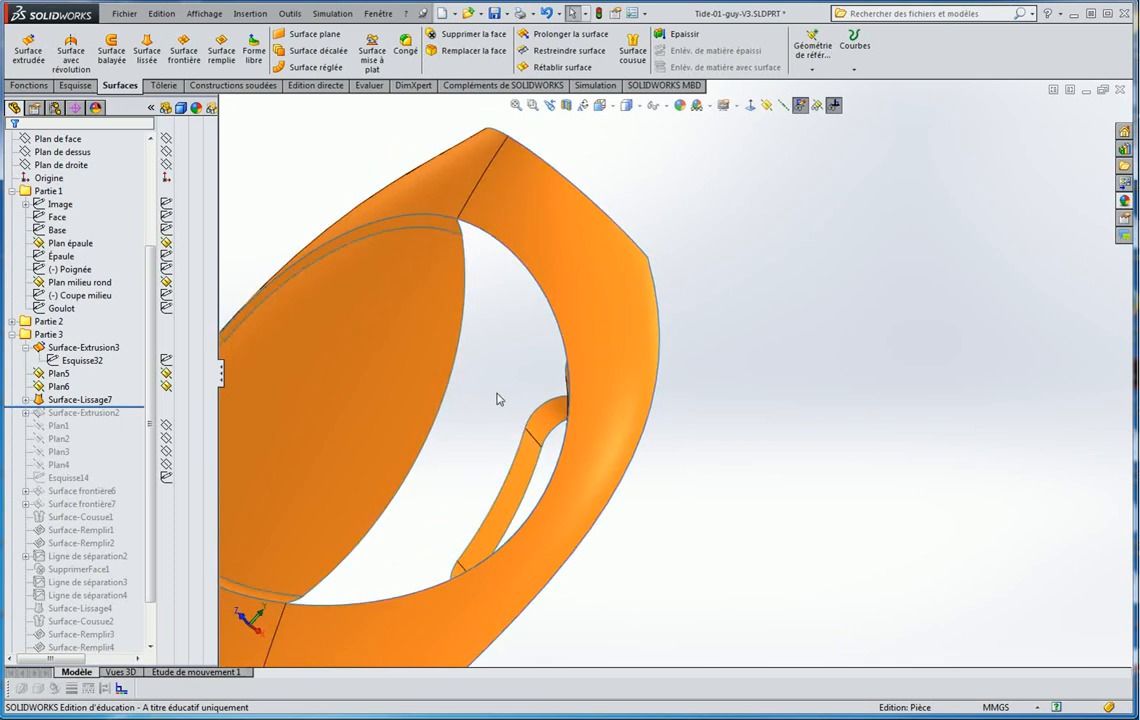
Create a reference plane perpendicular to the long handle band segment's upper edge, through its end vertex beside the rounded bend
{"action": "middle_click_drag", "start_coordinate": [505, 372], "coordinate": [707, 282]}
{"action": "left_click", "coordinate": [767, 107]}
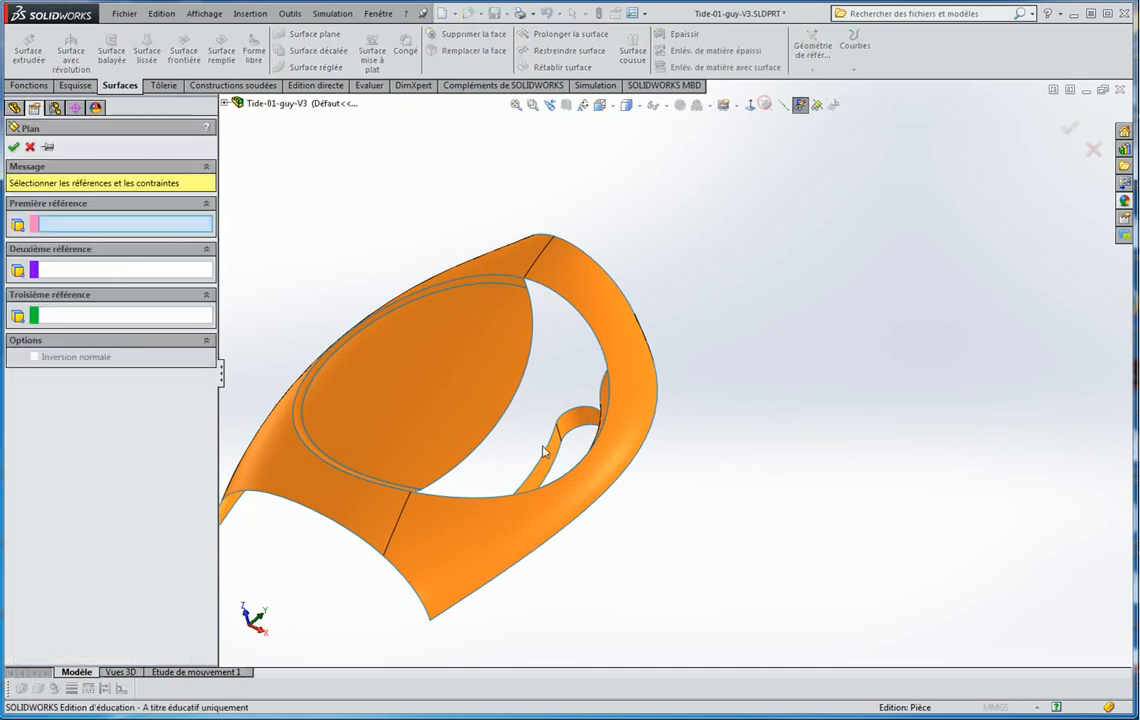
{"action": "left_click", "coordinate": [546, 453]}
{"action": "left_click", "coordinate": [555, 429]}
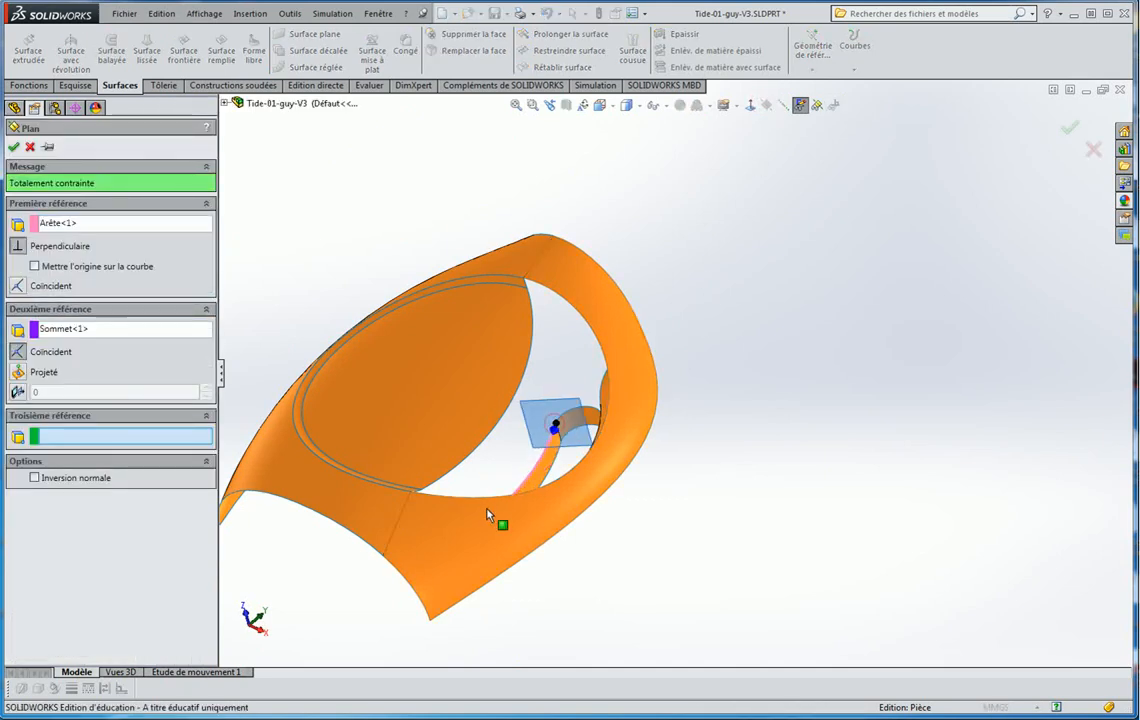
{"action": "scroll", "coordinate": [488, 510], "scroll_direction": "up", "scroll_amount": 1}
{"action": "middle_click_drag", "start_coordinate": [488, 510], "coordinate": [489, 522]}
{"action": "scroll", "coordinate": [489, 522], "scroll_direction": "down", "scroll_amount": 1}
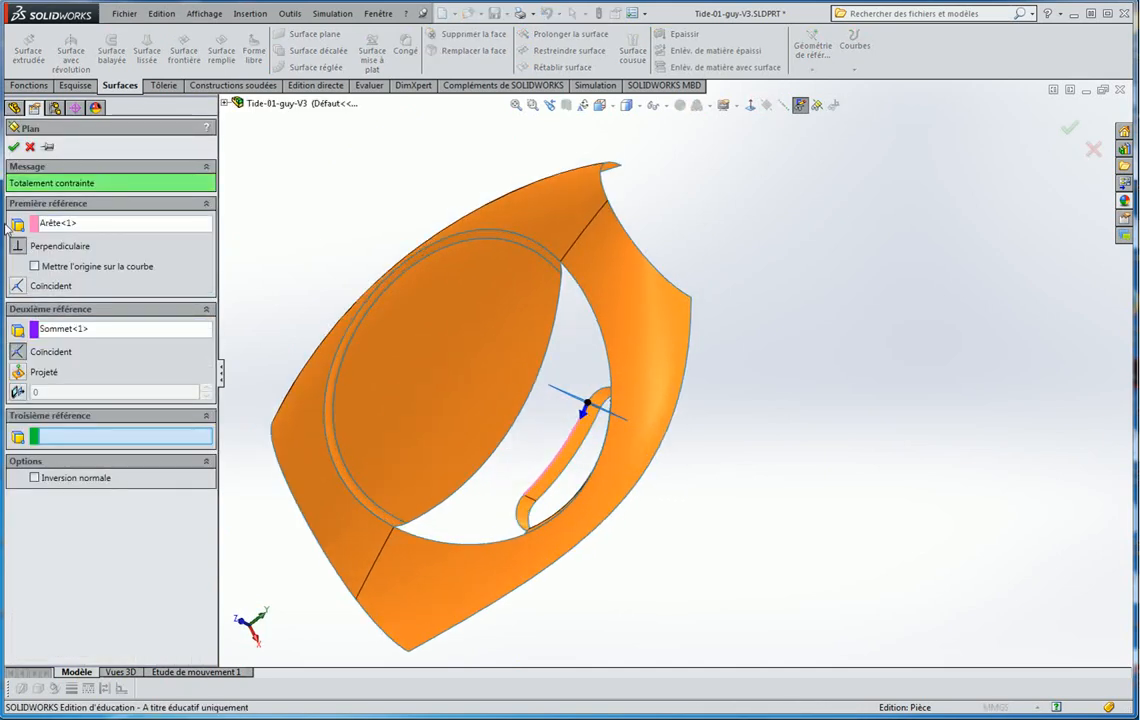
{"action": "left_click", "coordinate": [14, 147]}
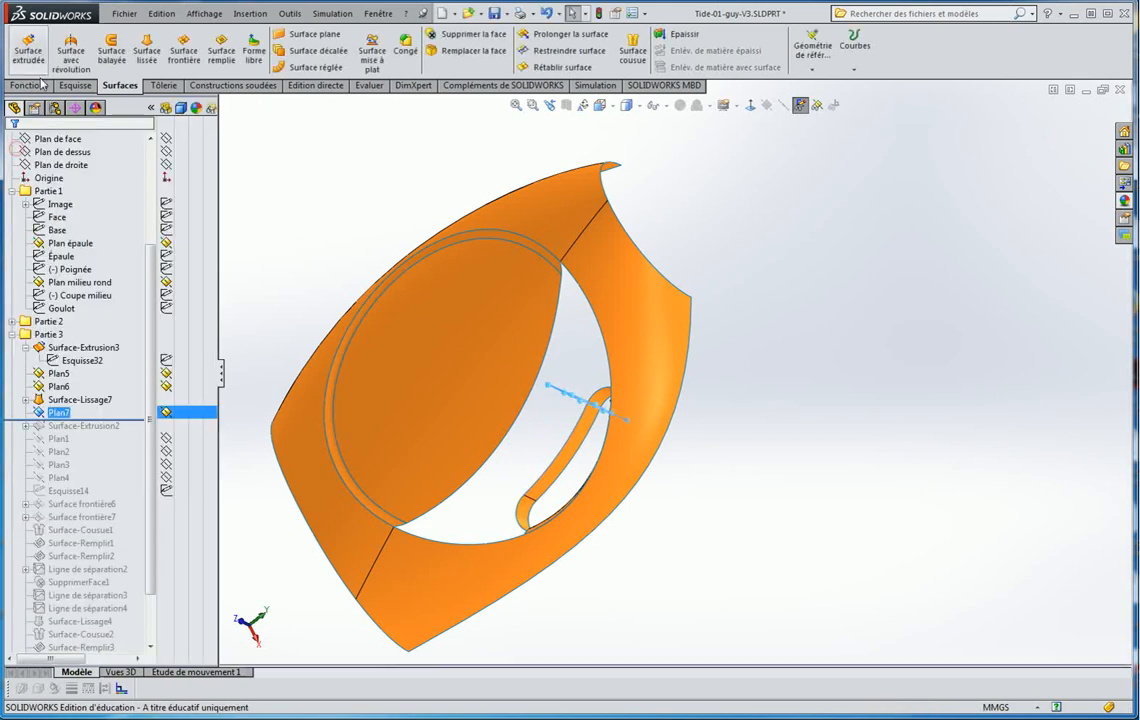
Sketch on the new plane a two-point spline about 1.24 in long from the band's upper corner toward the large oval panel
{"action": "left_click", "coordinate": [75, 85]}
{"action": "left_click", "coordinate": [28, 48]}
{"action": "mouse_move", "coordinate": [523, 332]}
{"action": "middle_mouse_down"}
{"action": "mouse_move", "coordinate": [672, 334]}
{"action": "mouse_move", "coordinate": [680, 308]}
{"action": "middle_mouse_up"}
{"action": "left_click", "coordinate": [160, 35]}
{"action": "scroll", "coordinate": [548, 465], "scroll_direction": "down", "scroll_amount": 3}
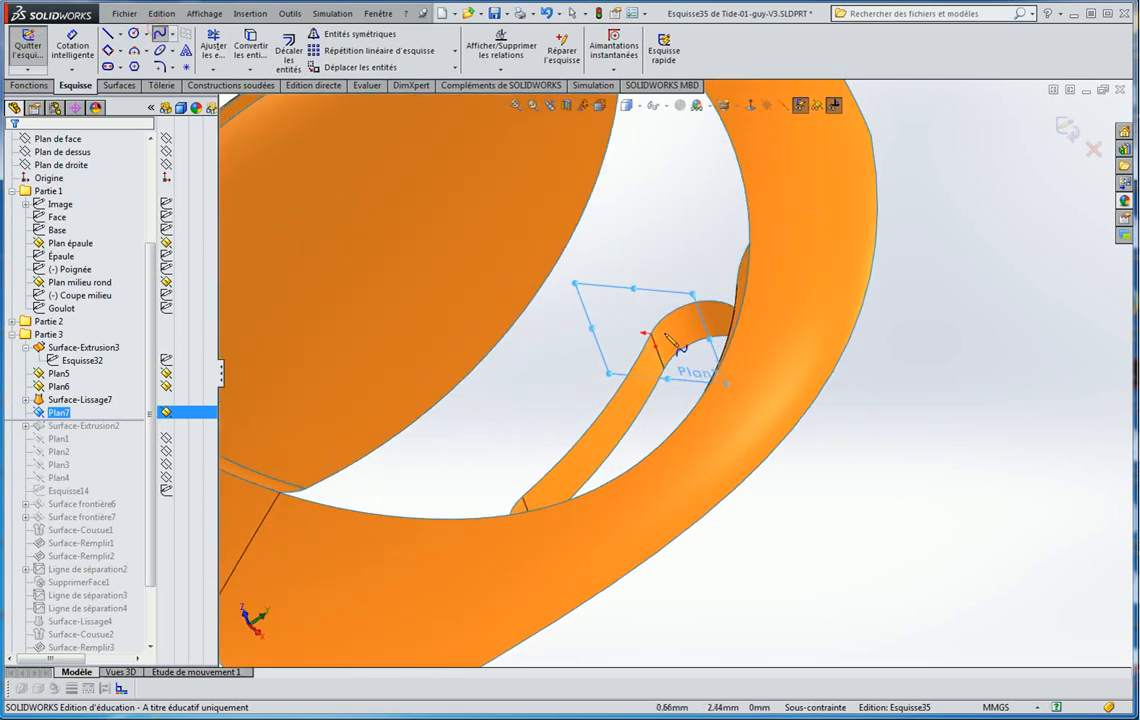
{"action": "left_click", "coordinate": [649, 334]}
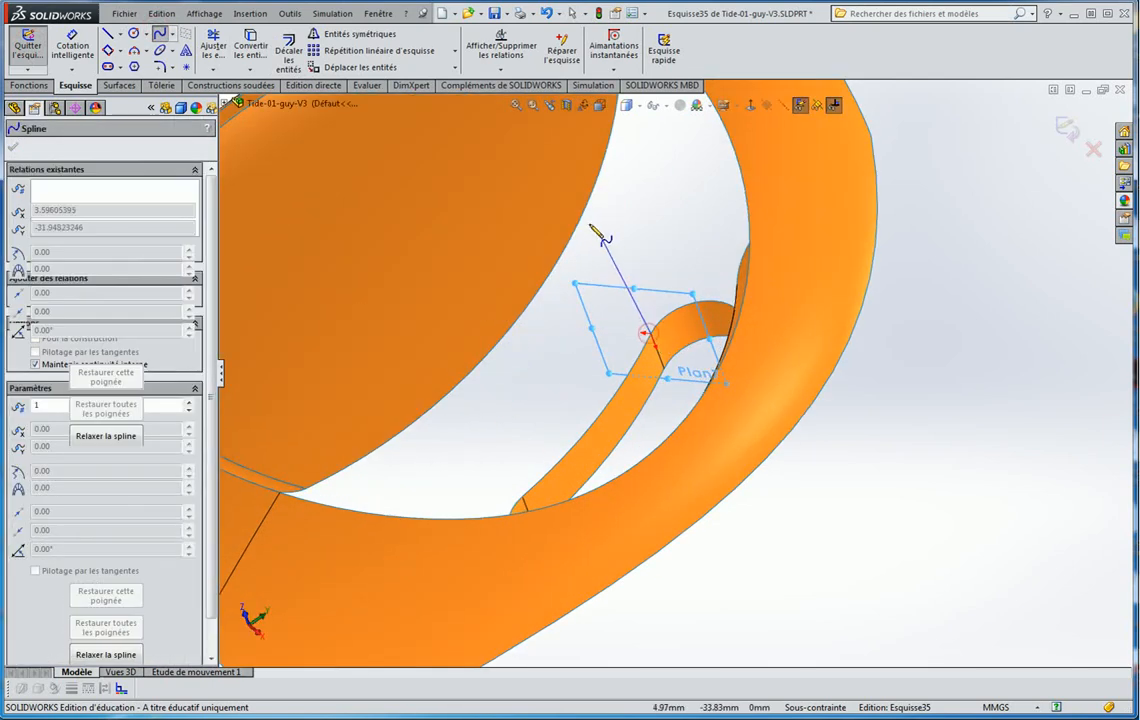
{"action": "right_click", "coordinate": [601, 233]}
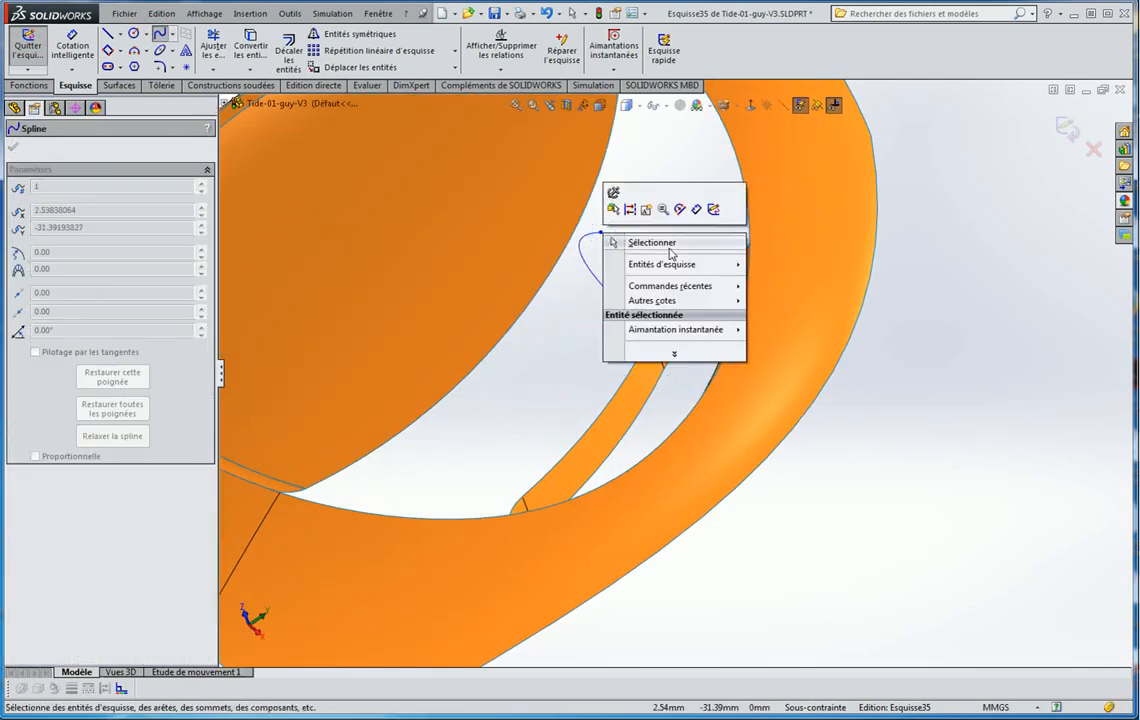
{"action": "left_click", "coordinate": [624, 243]}
Add a pierce relation (Point de rencontre) between the spline's free endpoint and the oval panel's edge along the opening
{"action": "left_click", "coordinate": [605, 244]}
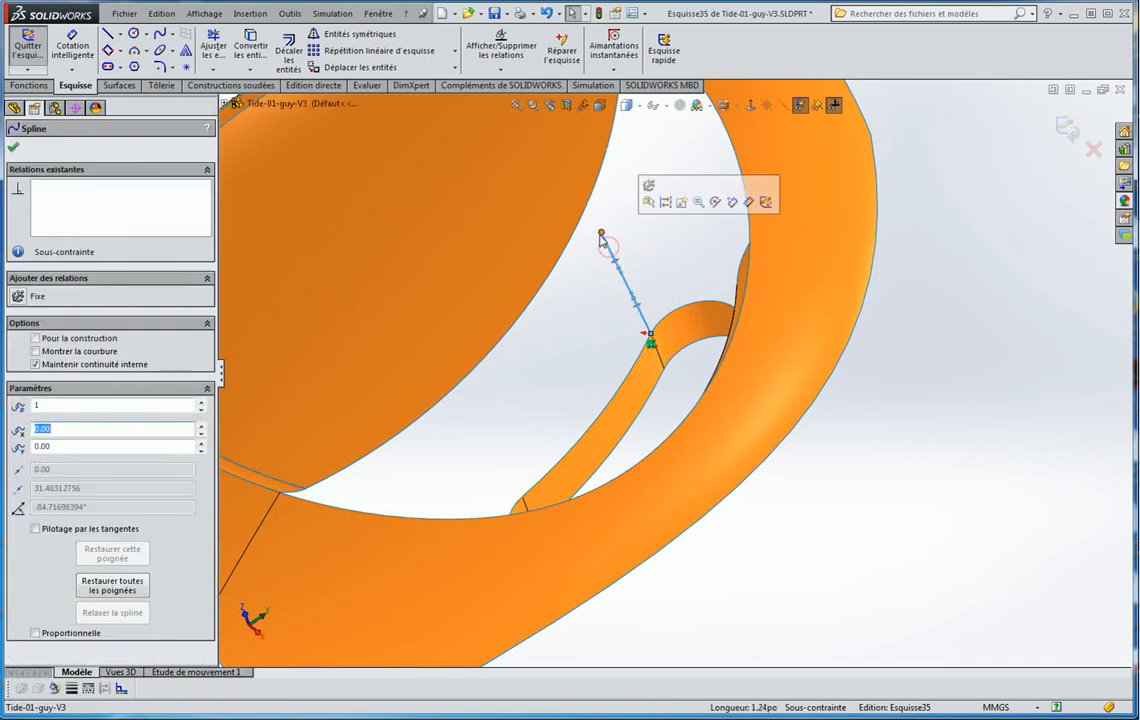
{"action": "left_click", "coordinate": [601, 233]}
{"action": "left_click", "coordinate": [568, 247], "text": "ctrl"}
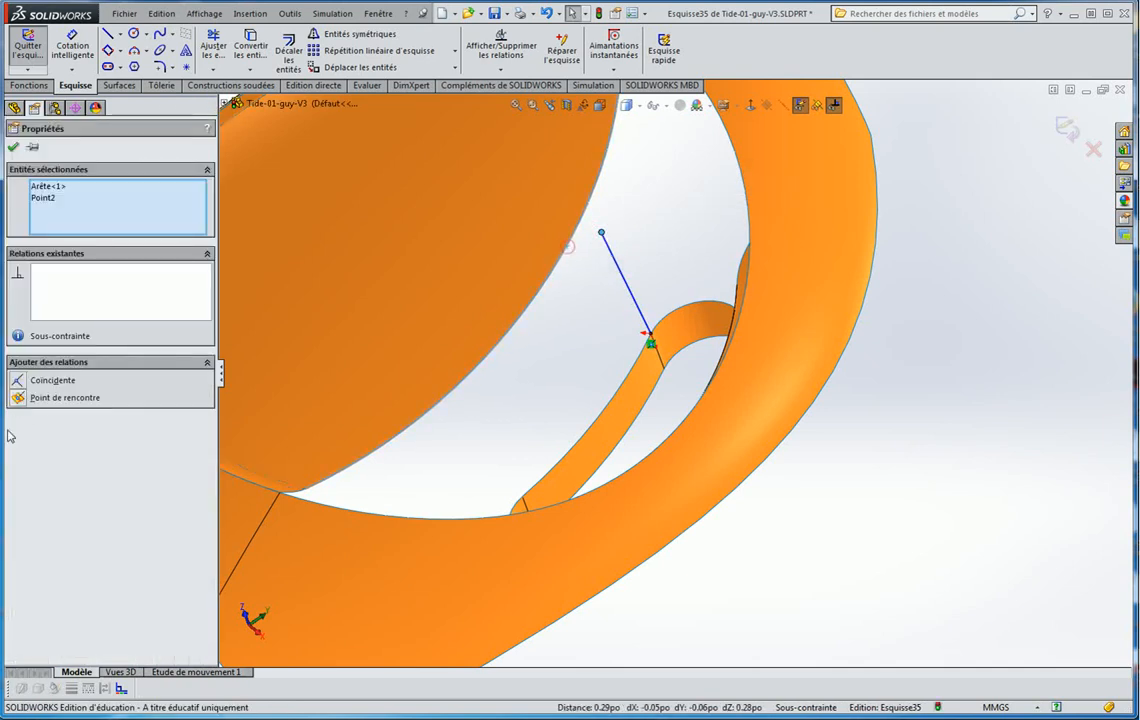
{"action": "left_click", "coordinate": [16, 398]}
{"action": "left_click", "coordinate": [575, 346]}
Make the spline tangent to the handle band's short transverse edge and finish the sketch
{"action": "left_click", "coordinate": [633, 307]}
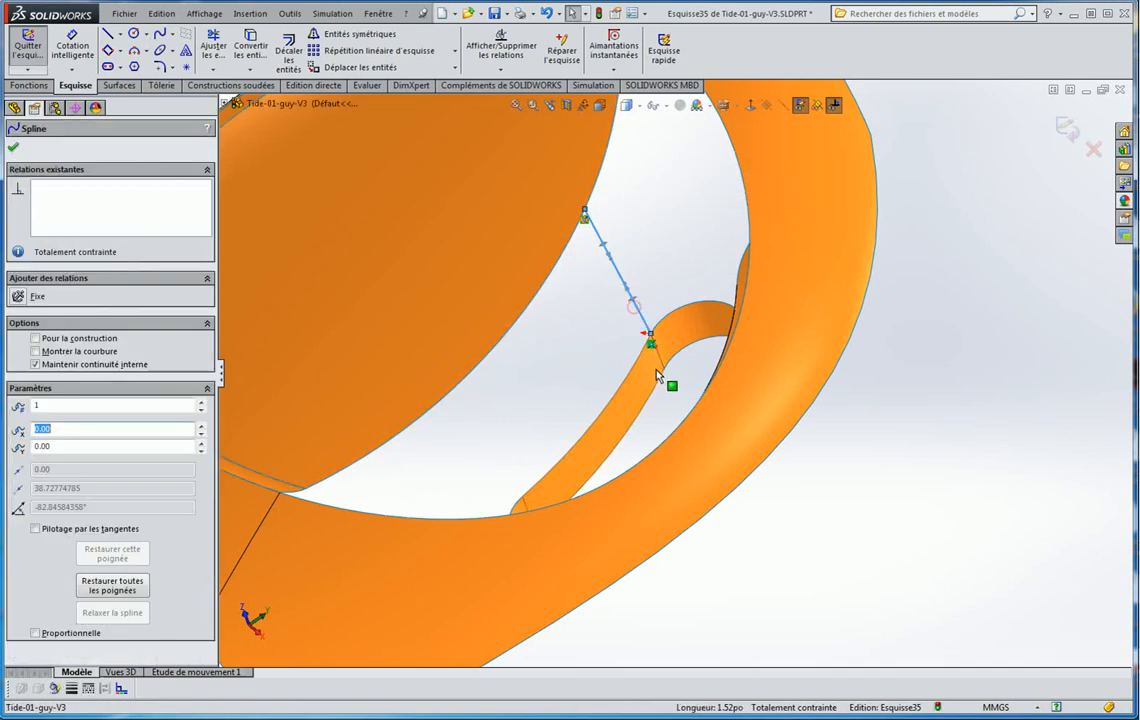
{"action": "left_click", "coordinate": [660, 362], "text": "ctrl"}
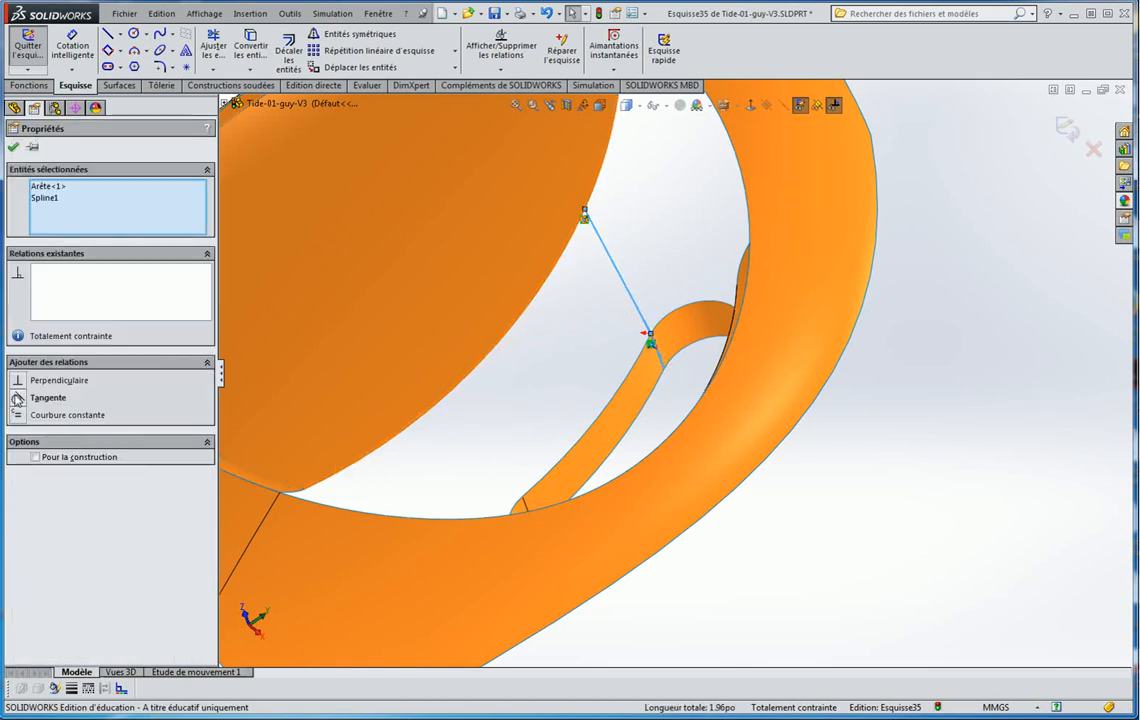
{"action": "left_click", "coordinate": [16, 398]}
{"action": "left_click", "coordinate": [779, 420]}
{"action": "mouse_move", "coordinate": [779, 420]}
{"action": "middle_mouse_down"}
{"action": "mouse_move", "coordinate": [756, 298]}
{"action": "mouse_move", "coordinate": [781, 285]}
{"action": "mouse_move", "coordinate": [786, 261]}
{"action": "mouse_move", "coordinate": [707, 272]}
{"action": "mouse_move", "coordinate": [715, 412]}
{"action": "mouse_move", "coordinate": [802, 197]}
{"action": "middle_mouse_up"}
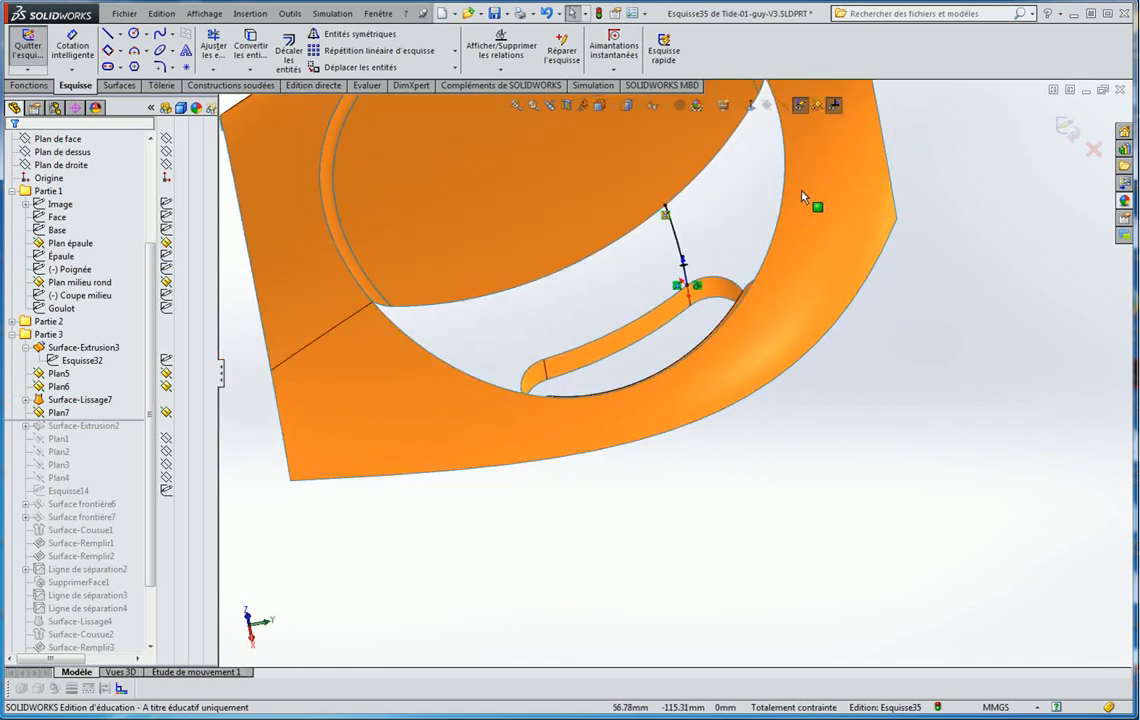
{"action": "left_click", "coordinate": [1066, 127]}
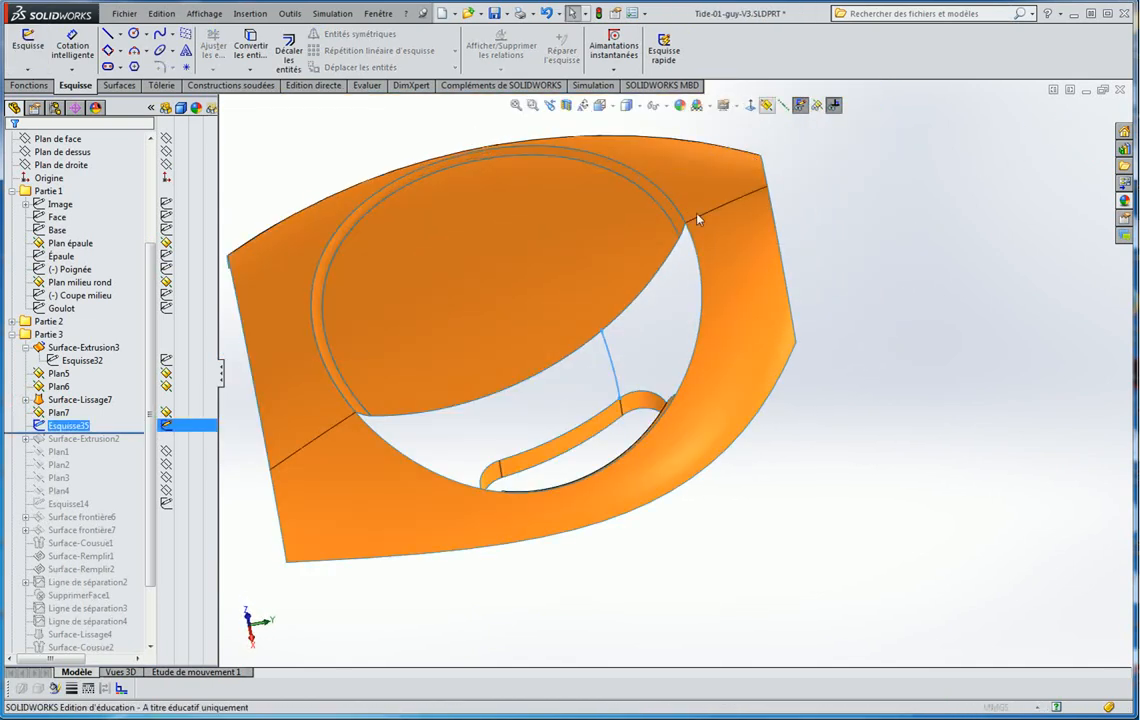
Create a reference plane perpendicular to the same band edge, through the vertex at its opposite end
{"action": "left_click", "coordinate": [764, 103]}
{"action": "left_click", "coordinate": [516, 459]}
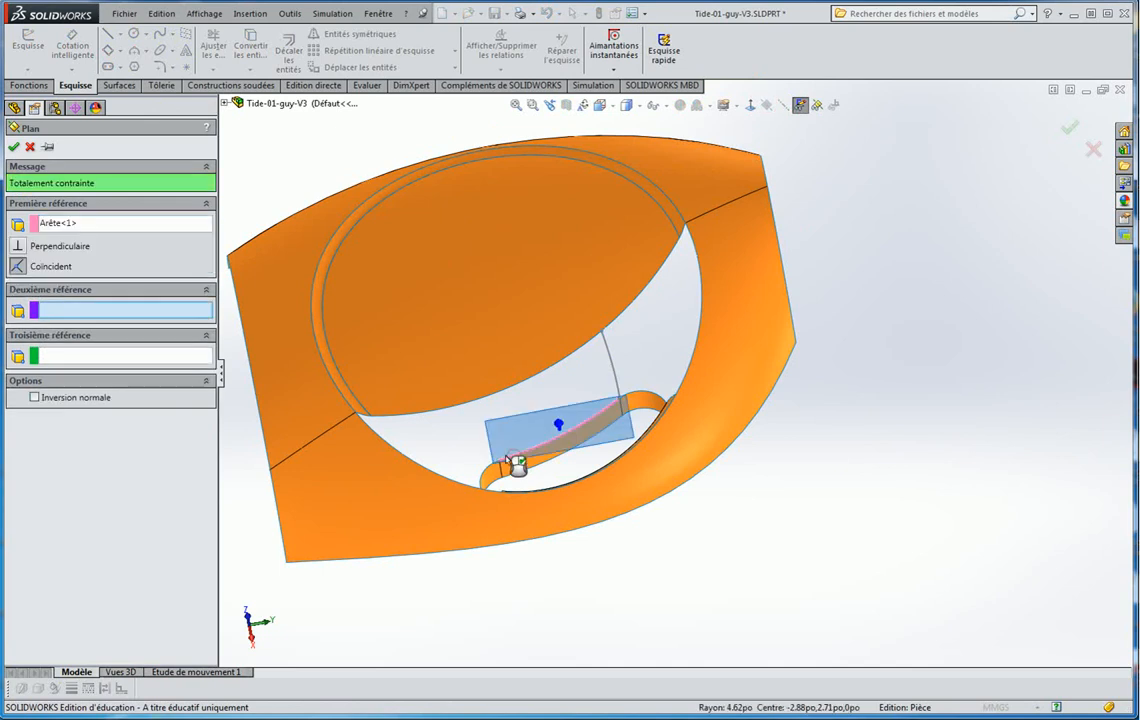
{"action": "left_click", "coordinate": [499, 461]}
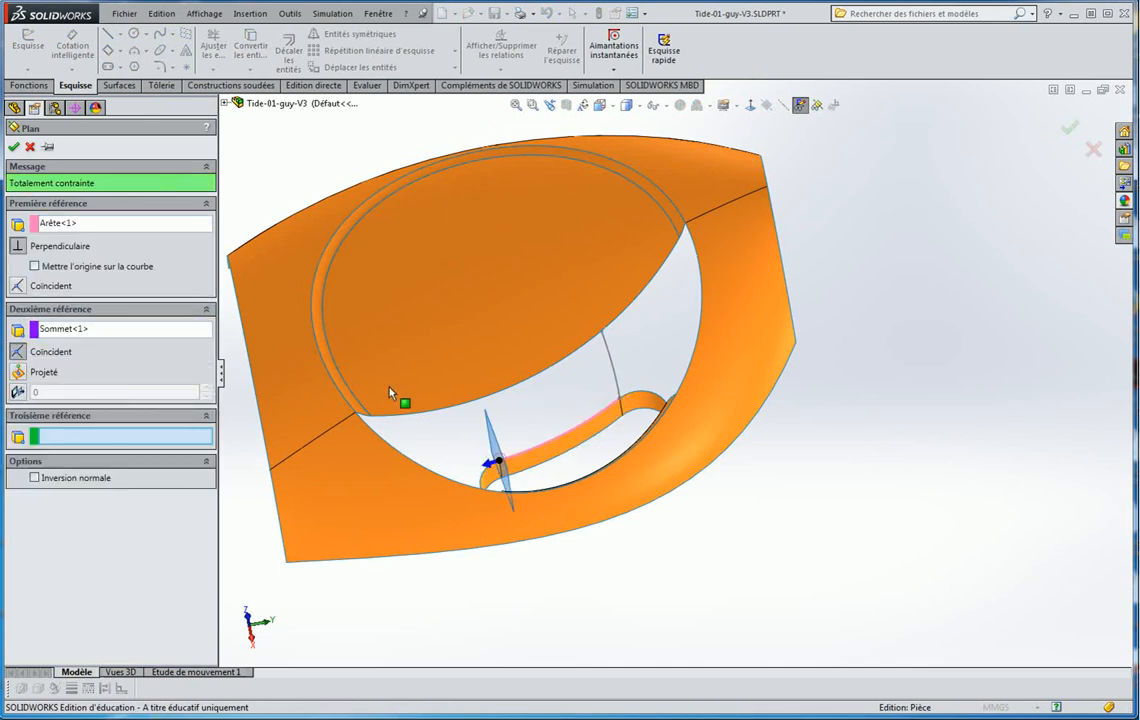
{"action": "left_click", "coordinate": [14, 148]}
Sketch on this second plane a two-point spline from the band's upper corner toward the oval panel's edge
{"action": "left_click", "coordinate": [28, 42]}
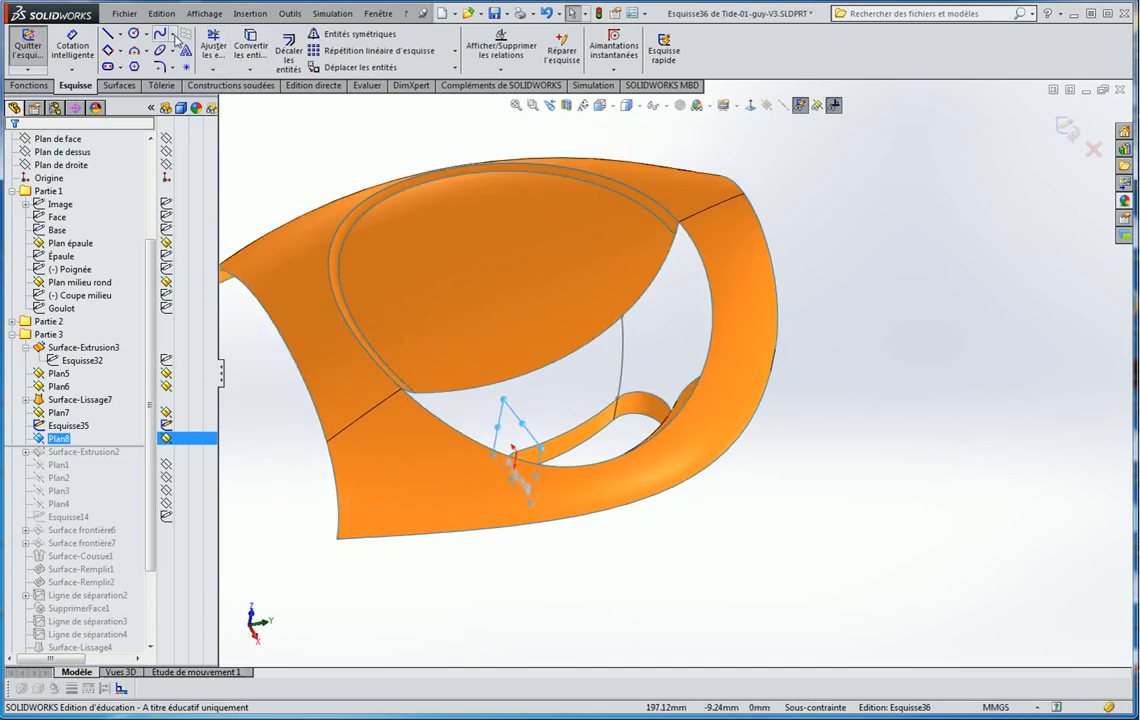
{"action": "left_click", "coordinate": [171, 36]}
{"action": "left_click", "coordinate": [183, 48]}
{"action": "scroll", "coordinate": [520, 455], "scroll_direction": "down", "scroll_amount": 5}
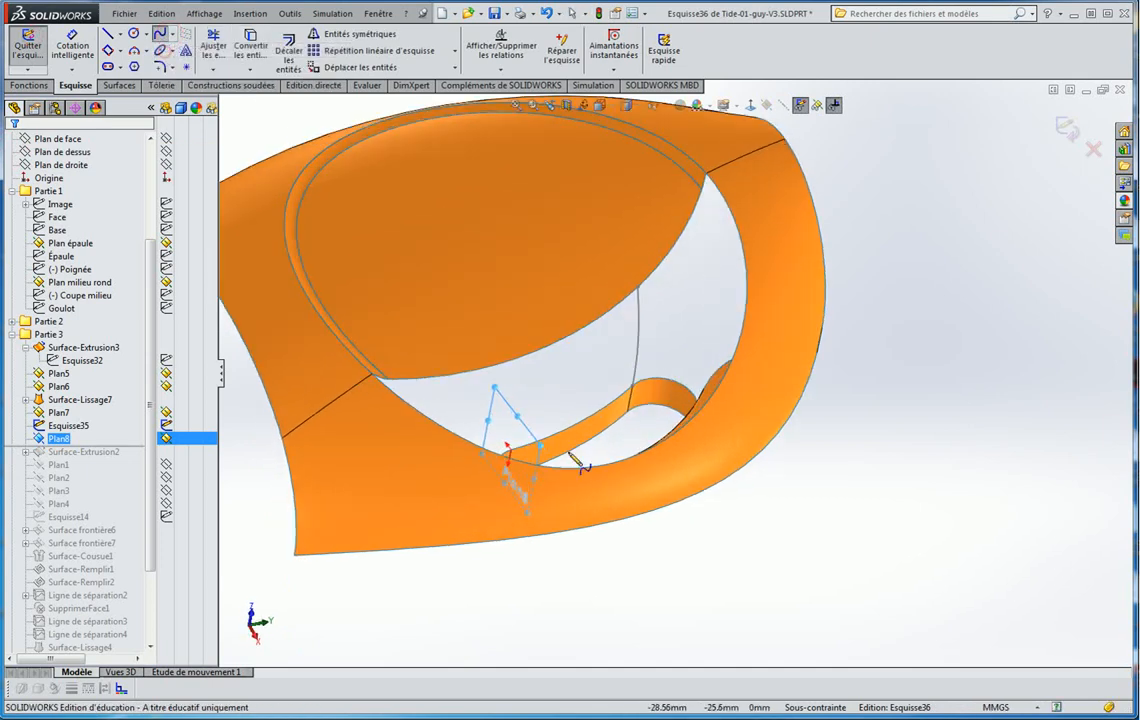
{"action": "left_click", "coordinate": [501, 428]}
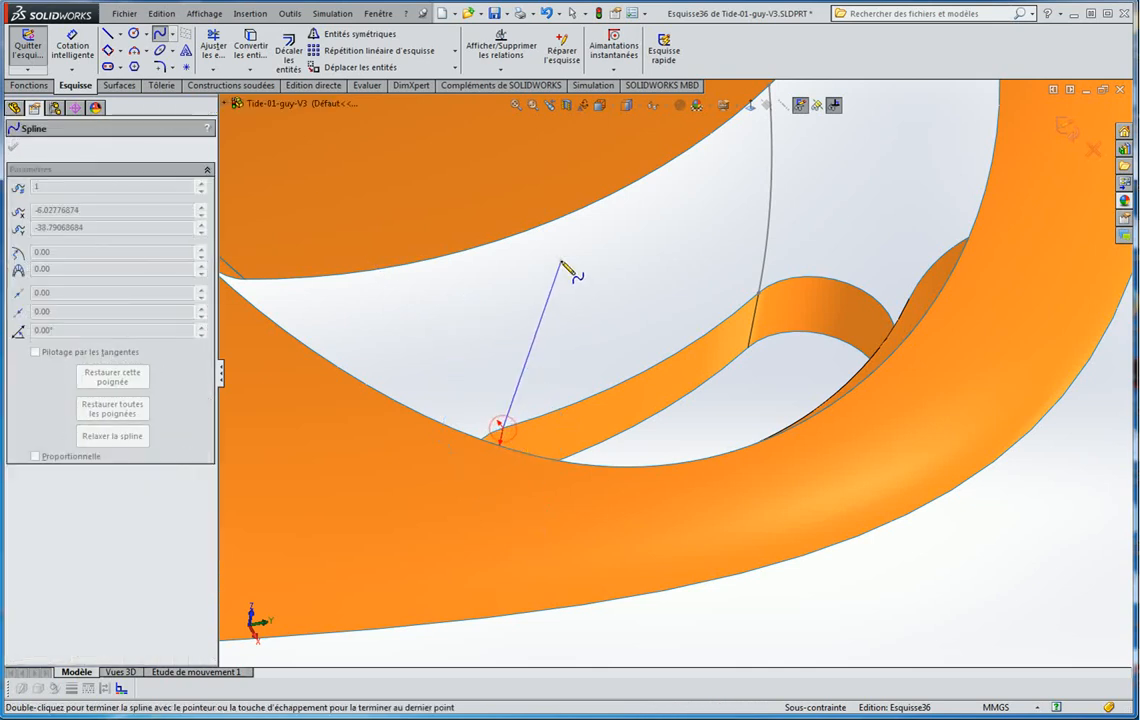
{"action": "left_click", "coordinate": [557, 229]}
{"action": "right_click", "coordinate": [561, 260]}
{"action": "left_click", "coordinate": [593, 272]}
Pierce the second spline's free endpoint onto the oval panel's edge with a Point de rencontre relation
{"action": "left_click", "coordinate": [560, 260]}
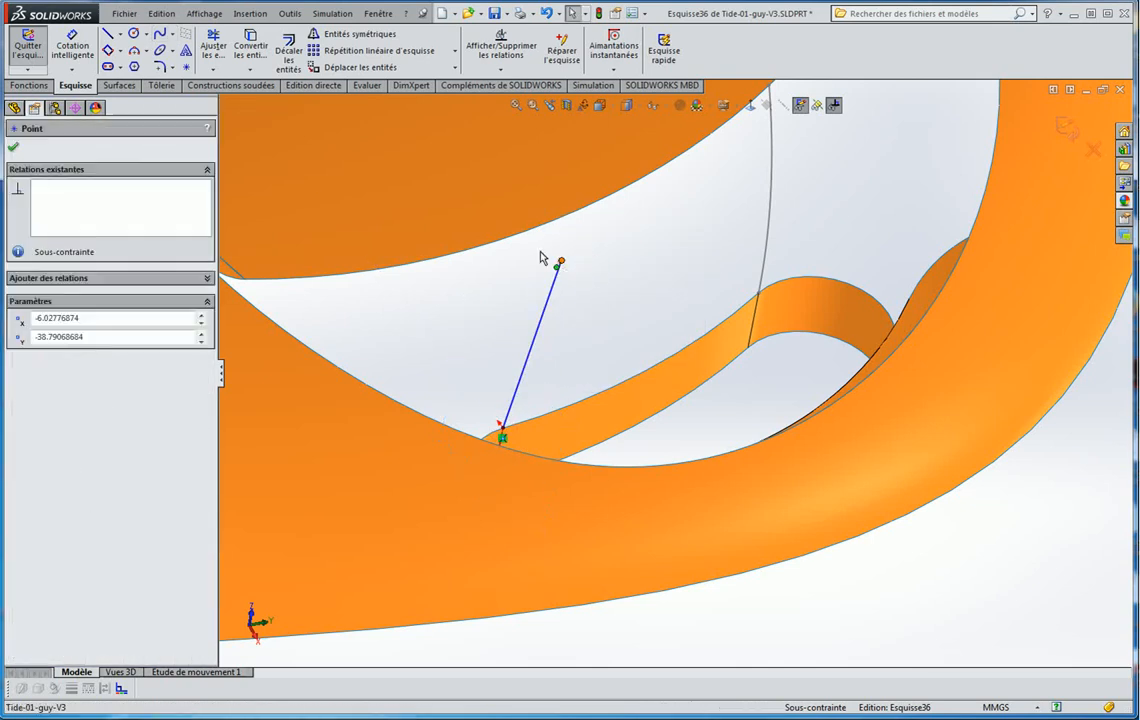
{"action": "left_click", "coordinate": [500, 241], "text": "ctrl"}
{"action": "left_click", "coordinate": [15, 398]}
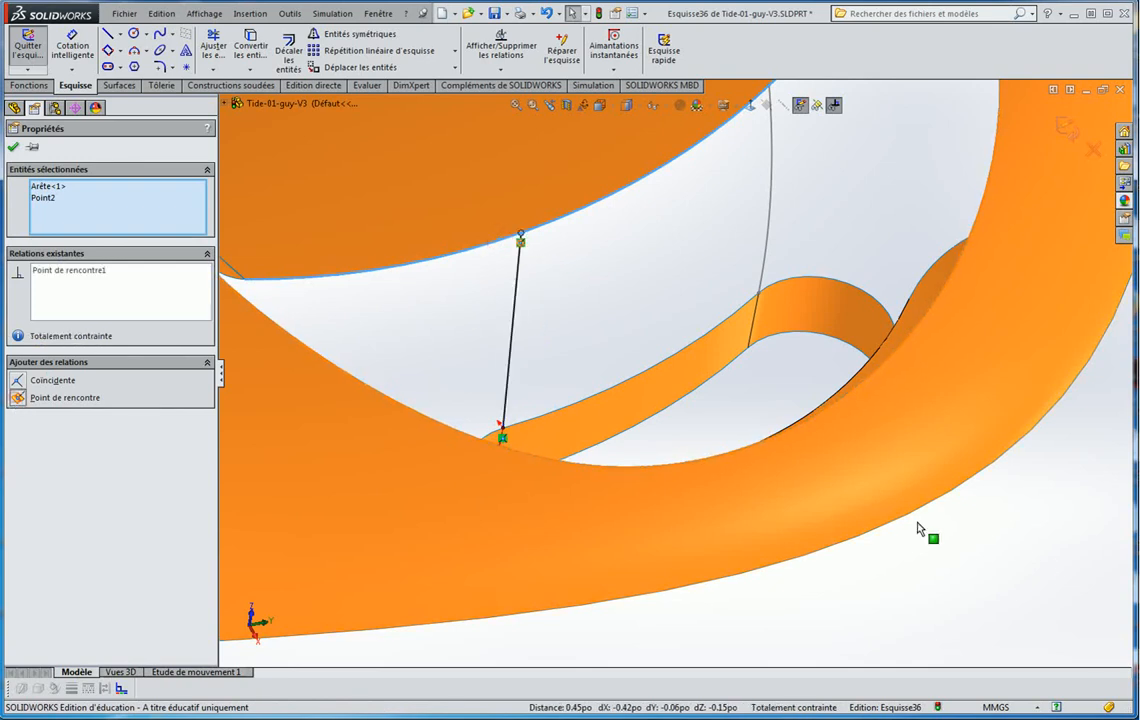
Make the second spline tangent to the band's transverse edge at that end and finish the sketch
{"action": "left_click", "coordinate": [511, 347]}
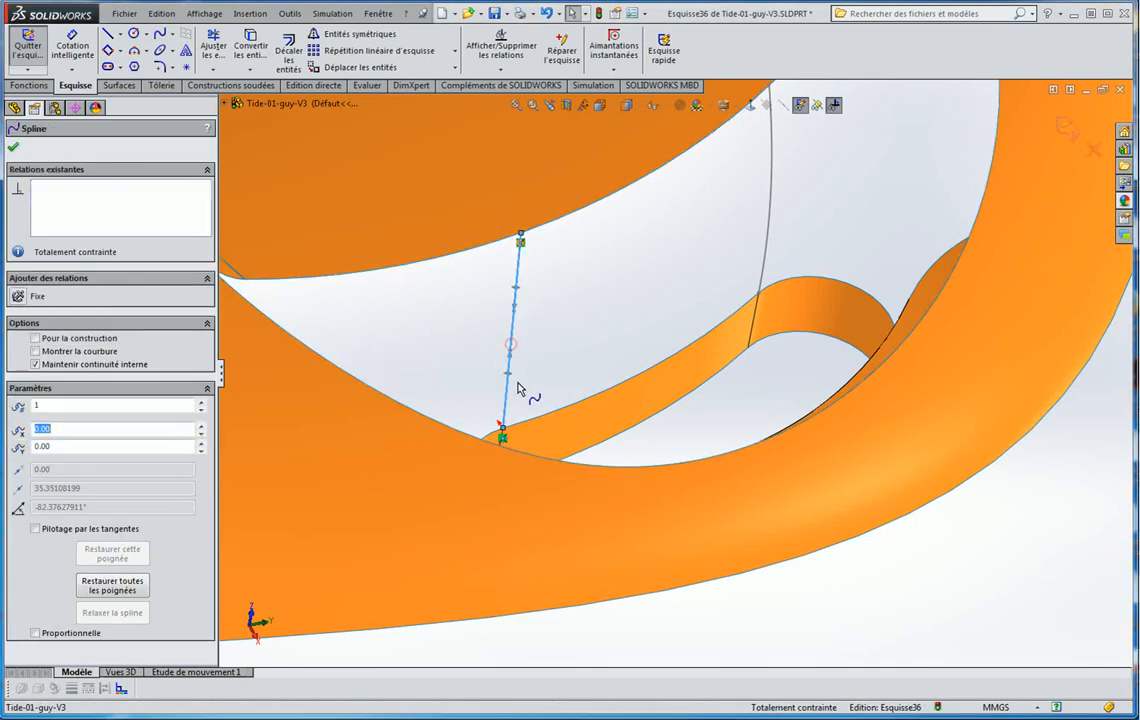
{"action": "middle_click_drag", "start_coordinate": [518, 386], "coordinate": [499, 411]}
{"action": "left_click", "coordinate": [502, 469], "text": "ctrl"}
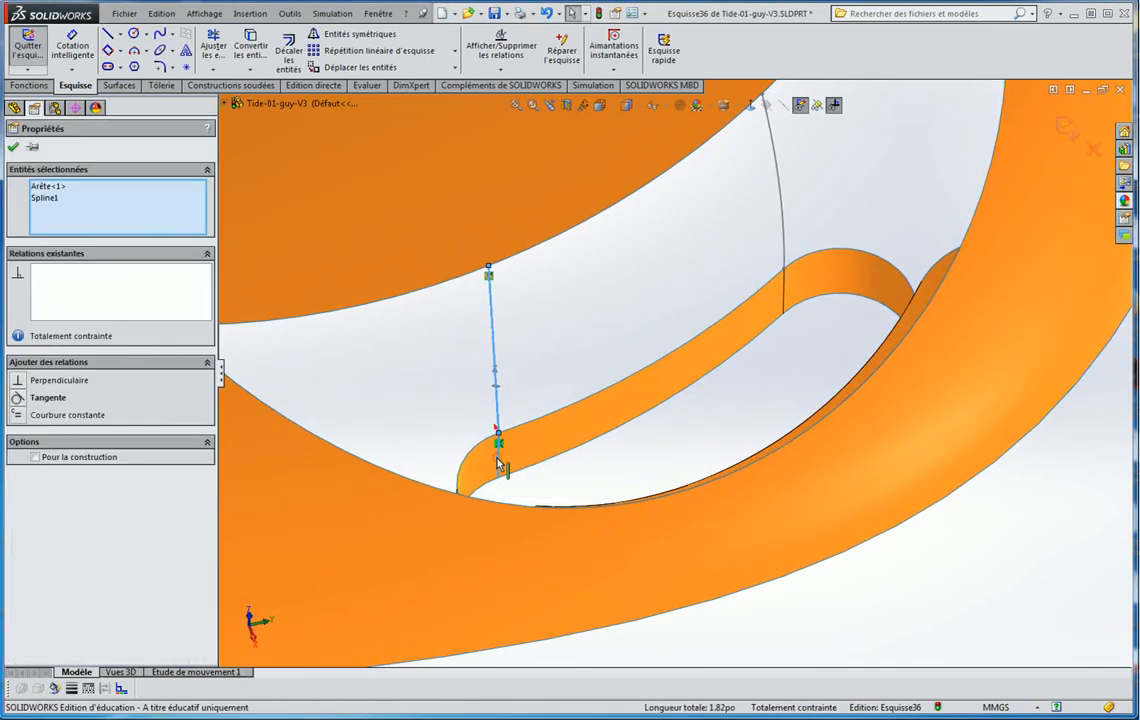
{"action": "left_click", "coordinate": [16, 399]}
{"action": "left_click", "coordinate": [614, 460]}
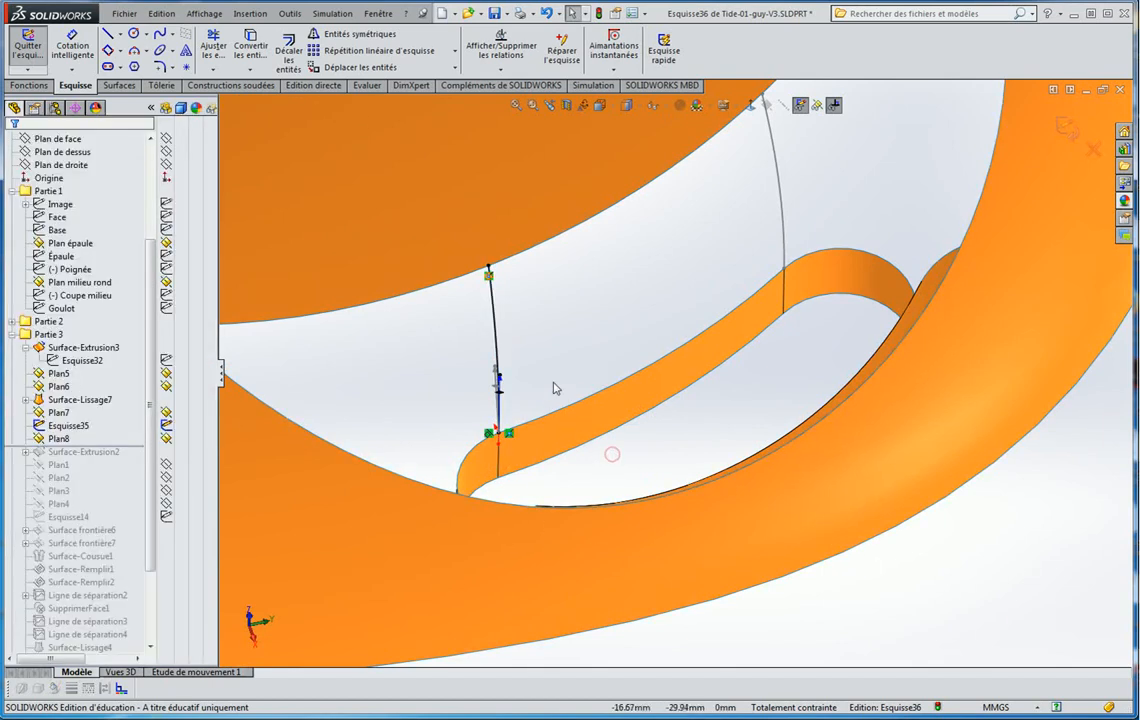
{"action": "middle_click_drag", "start_coordinate": [555, 387], "coordinate": [713, 240]}
{"action": "middle_click_drag", "start_coordinate": [752, 204], "coordinate": [830, 272]}
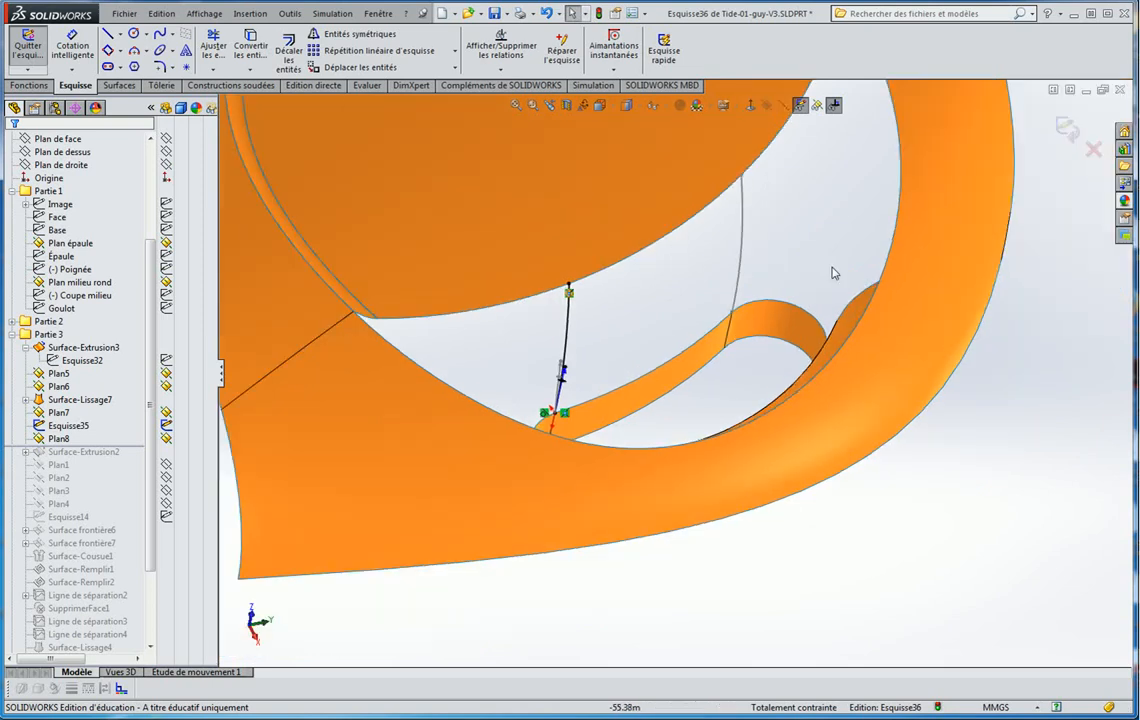
{"action": "left_click", "coordinate": [1066, 128]}
Start a boundary surface using the spline sketches Esquisse36 and Esquisse35 as the Direction 1 curves
{"action": "mouse_move", "coordinate": [976, 423]}
{"action": "middle_mouse_down"}
{"action": "mouse_move", "coordinate": [947, 356]}
{"action": "mouse_move", "coordinate": [987, 435]}
{"action": "middle_mouse_up"}
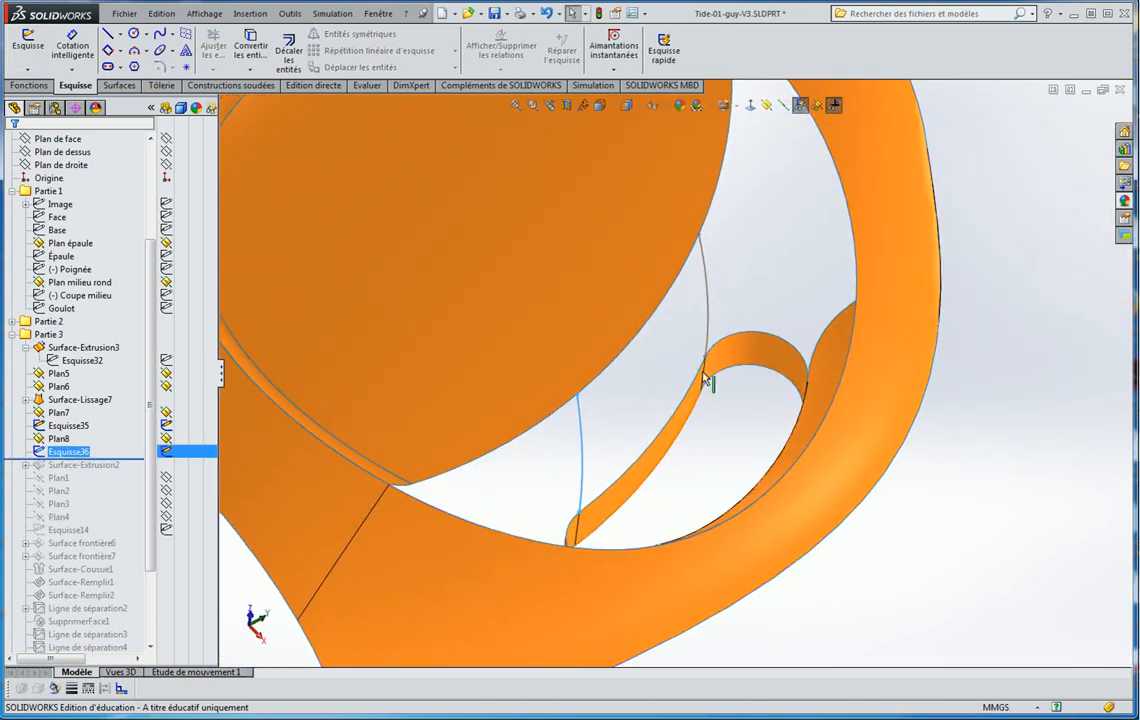
{"action": "middle_click_drag", "start_coordinate": [705, 380], "coordinate": [557, 450]}
{"action": "left_click", "coordinate": [964, 313]}
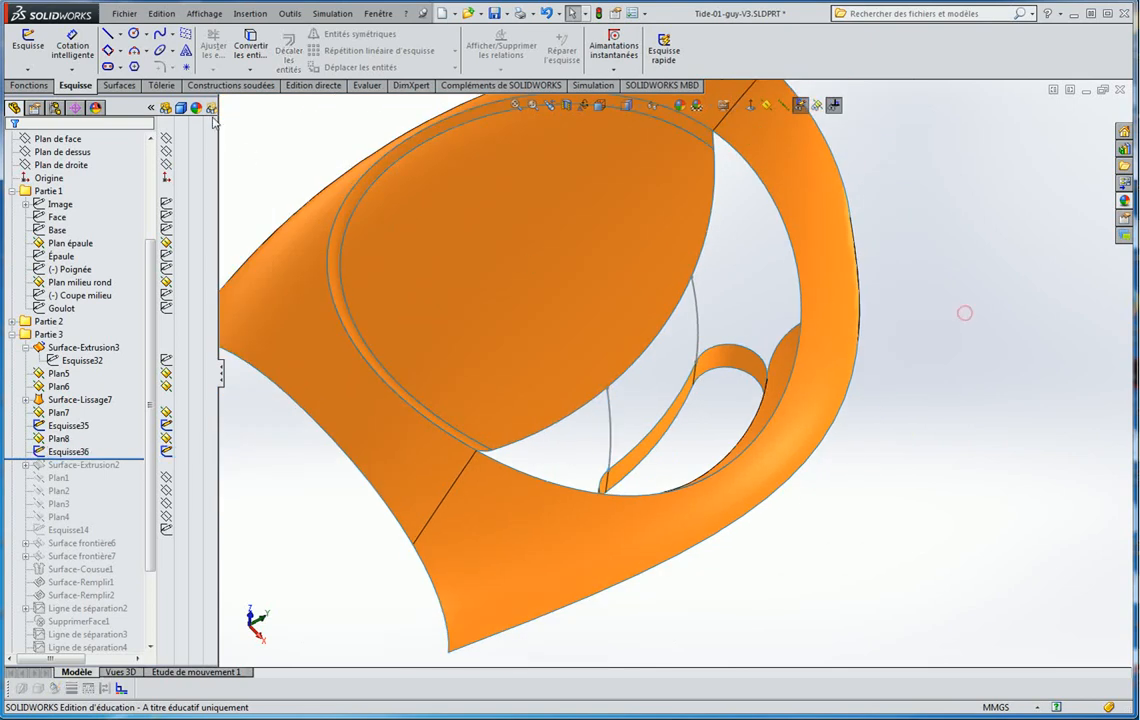
{"action": "left_click", "coordinate": [110, 88]}
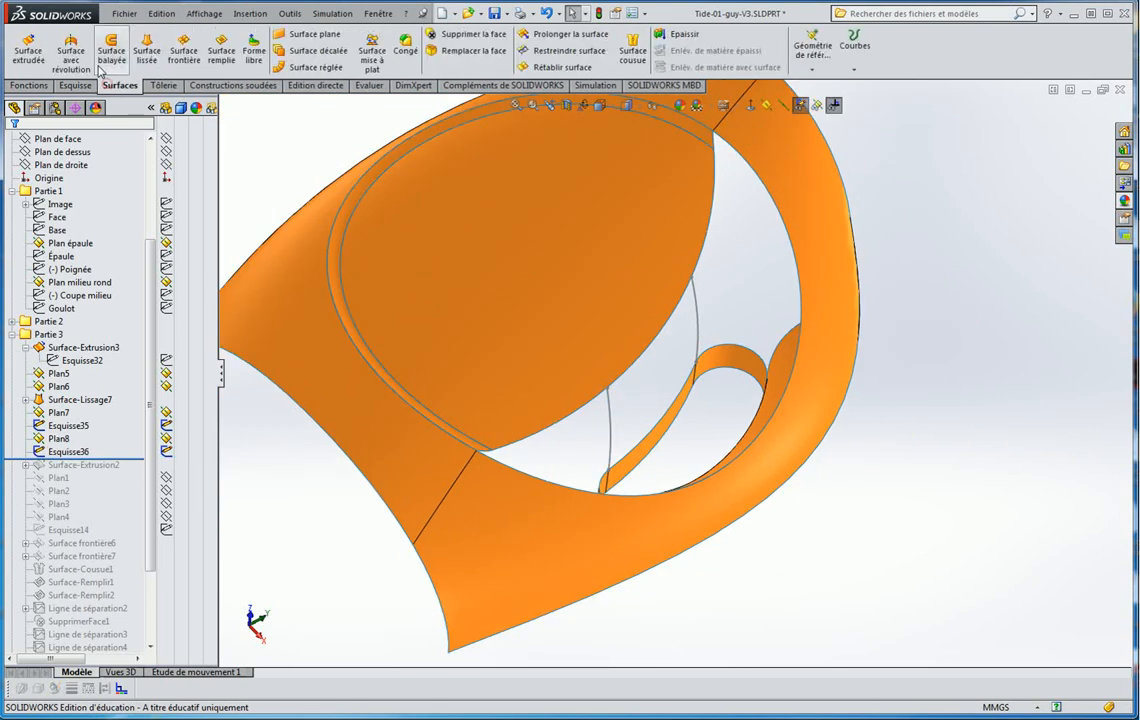
{"action": "left_click", "coordinate": [184, 48]}
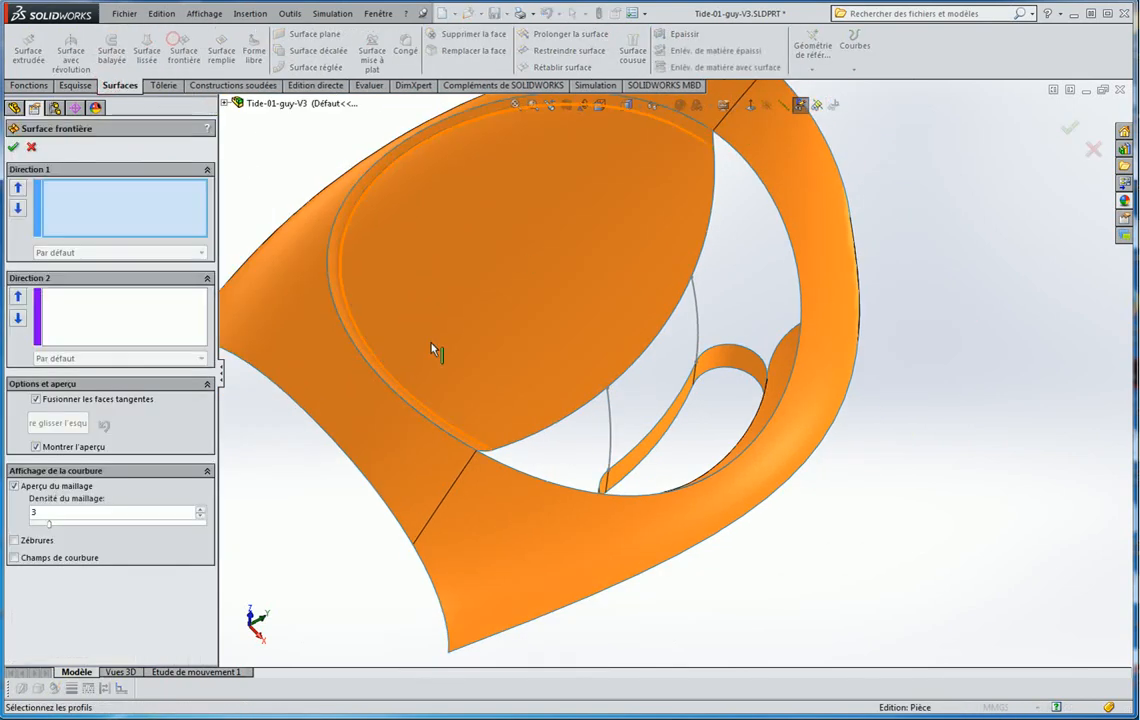
{"action": "left_click", "coordinate": [610, 406]}
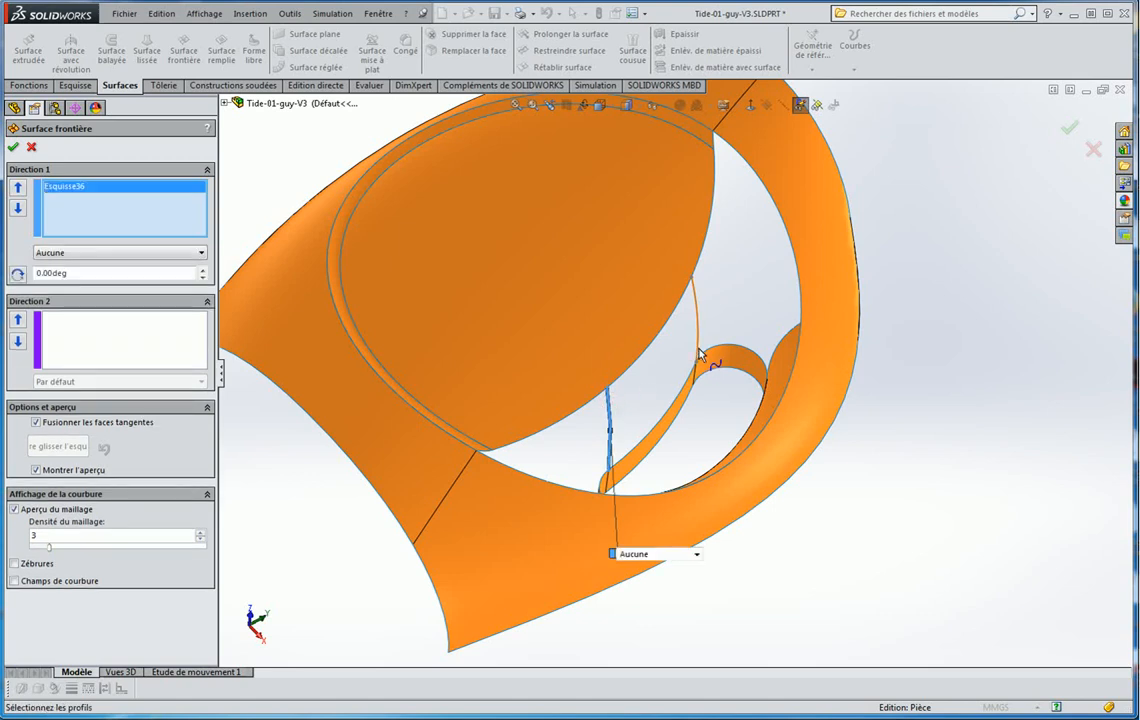
{"action": "left_click", "coordinate": [699, 354]}
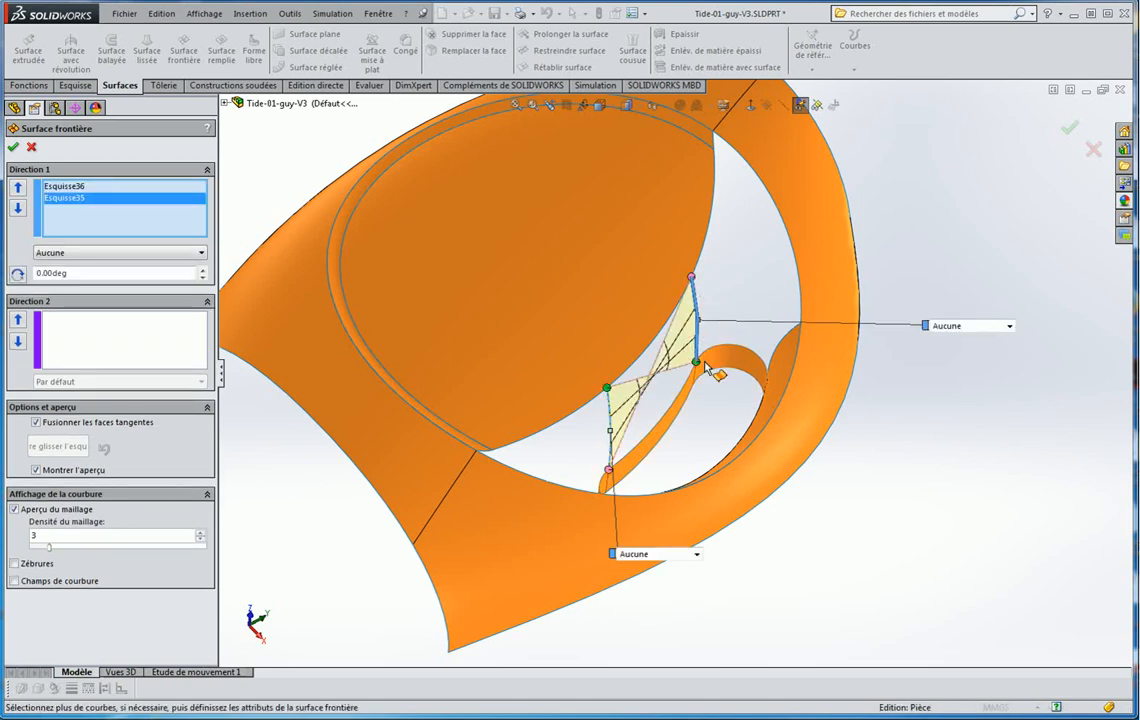
Reverse the connectors on Esquisse35 to untwist the boundary surface
{"action": "right_click", "coordinate": [696, 309]}
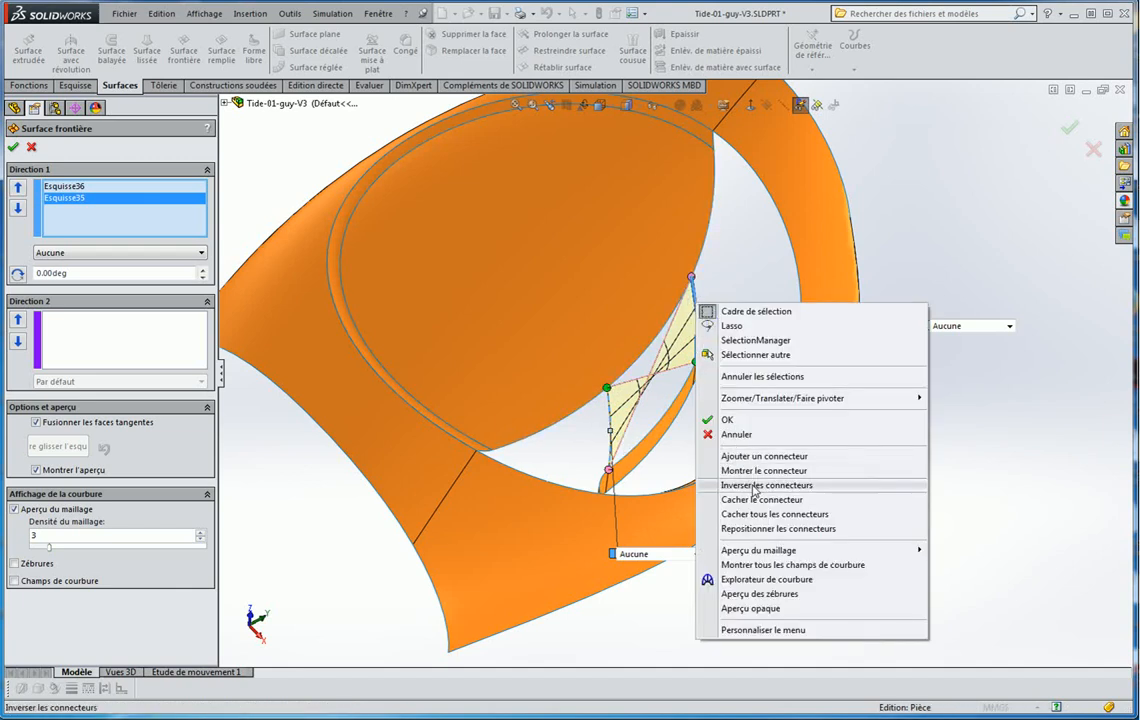
{"action": "left_click", "coordinate": [66, 204]}
{"action": "right_click", "coordinate": [66, 200]}
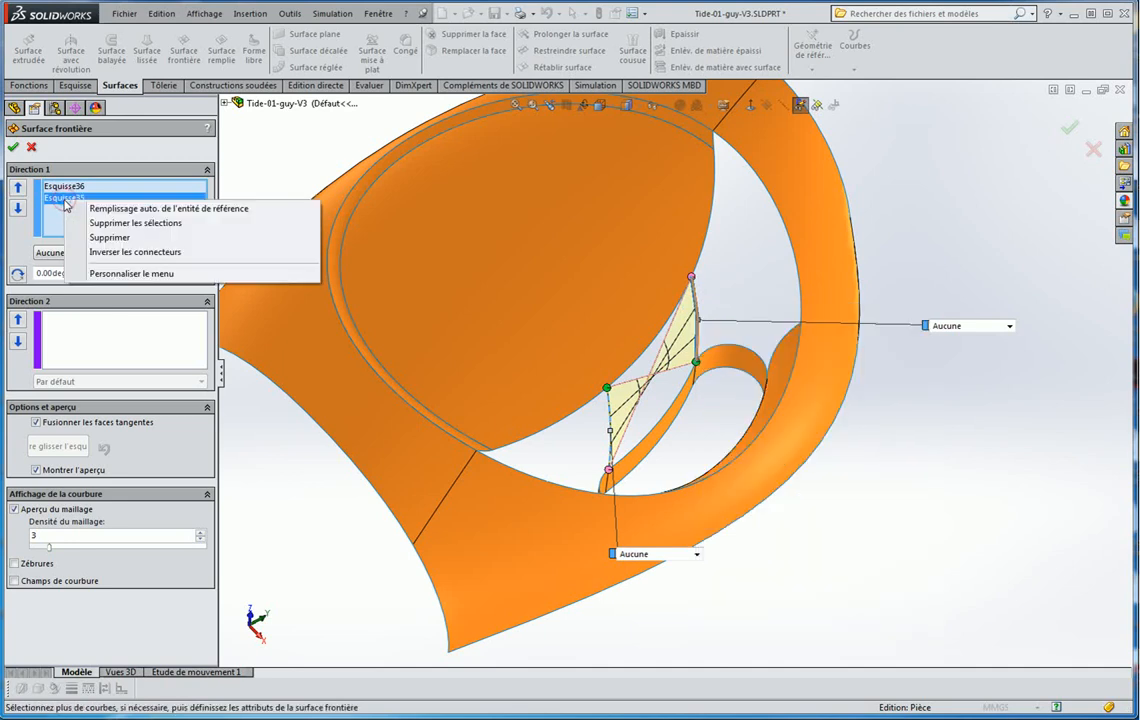
{"action": "left_click", "coordinate": [134, 253]}
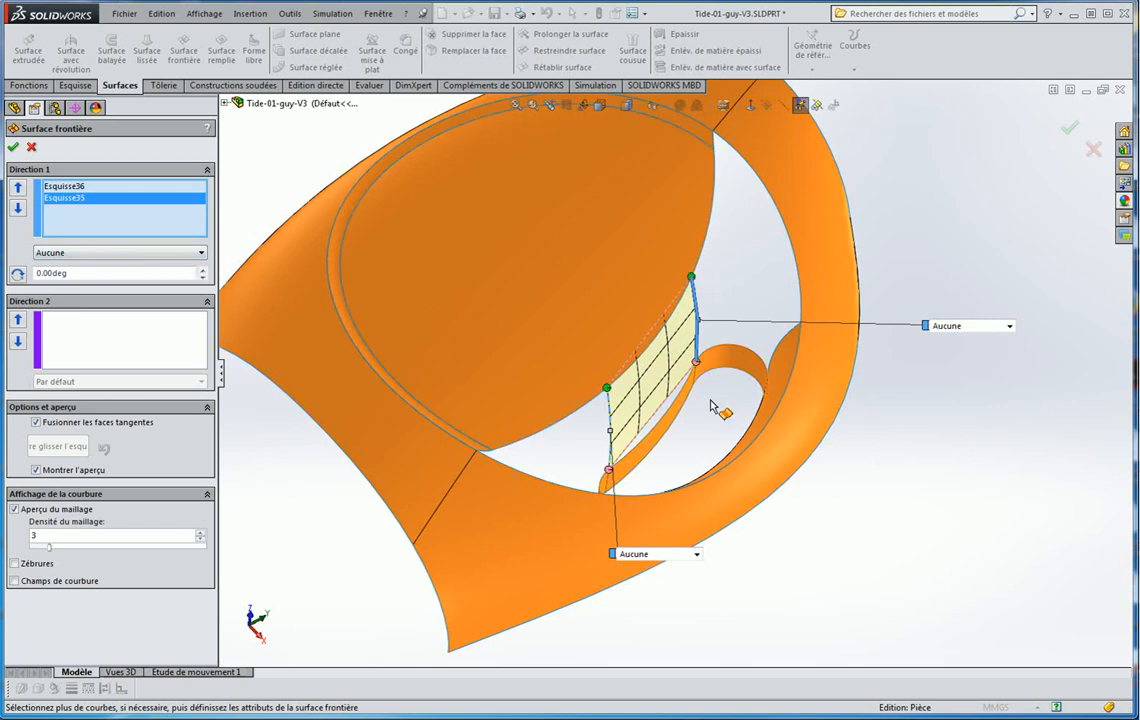
Add the handle band's edge between the splines as a Direction 2 curve of the boundary surface, set to Tangent à la face
{"action": "right_click", "coordinate": [76, 204]}
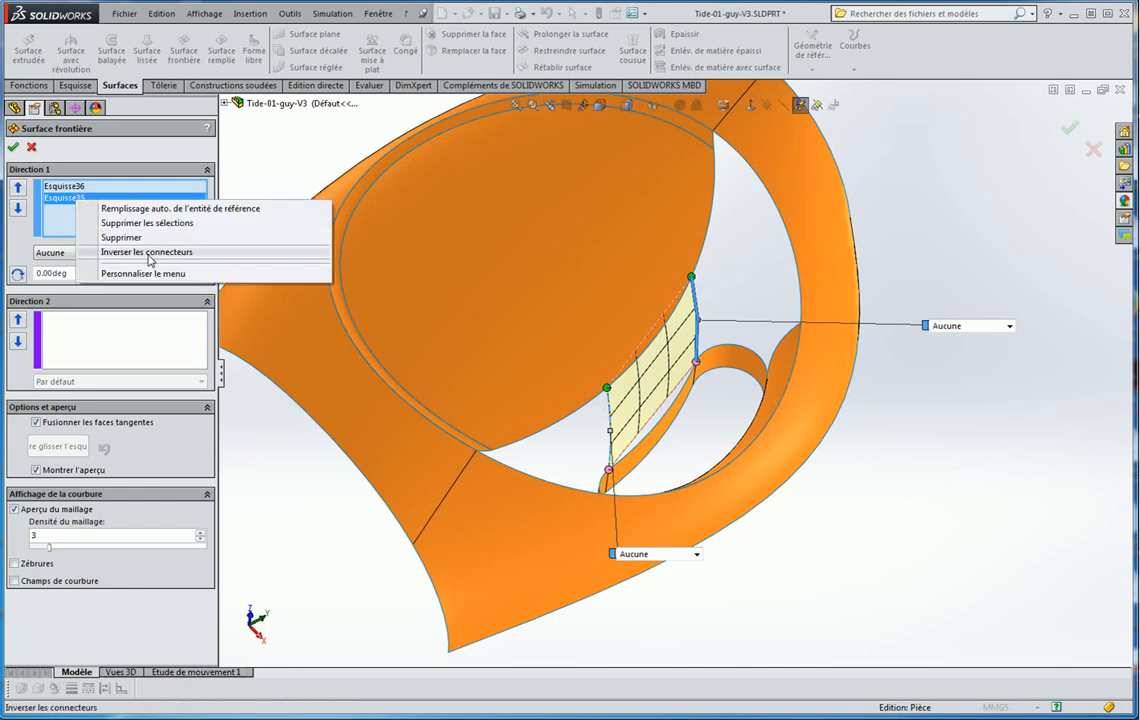
{"action": "left_click", "coordinate": [741, 282]}
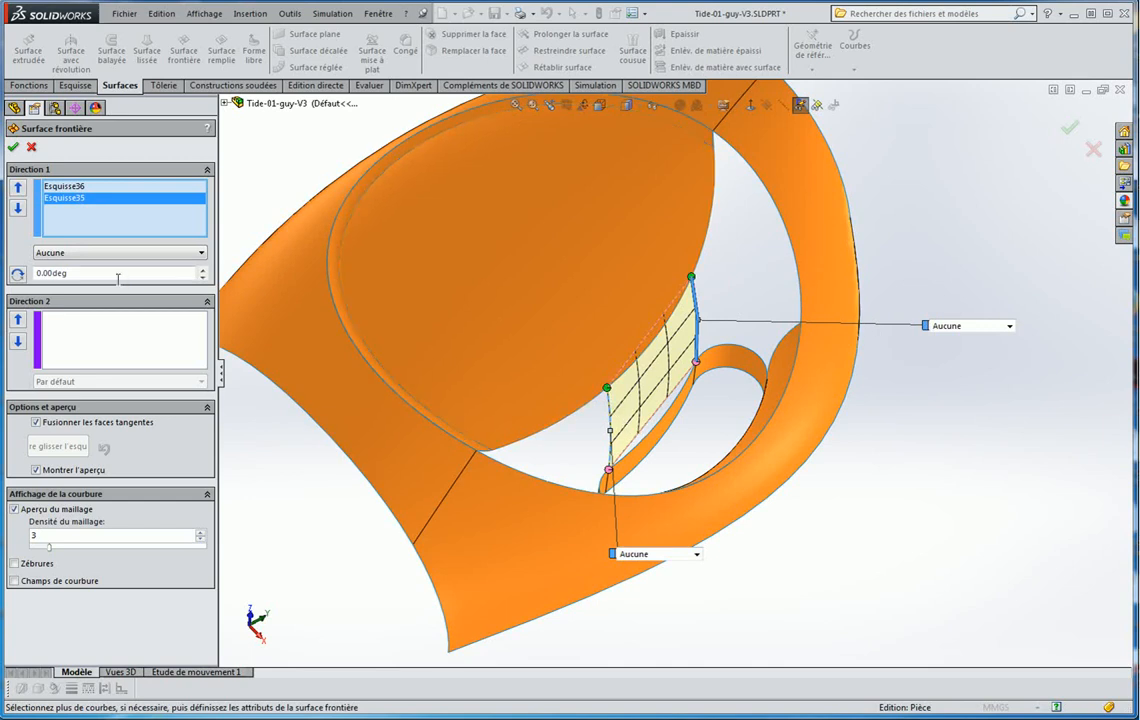
{"action": "left_click", "coordinate": [97, 326]}
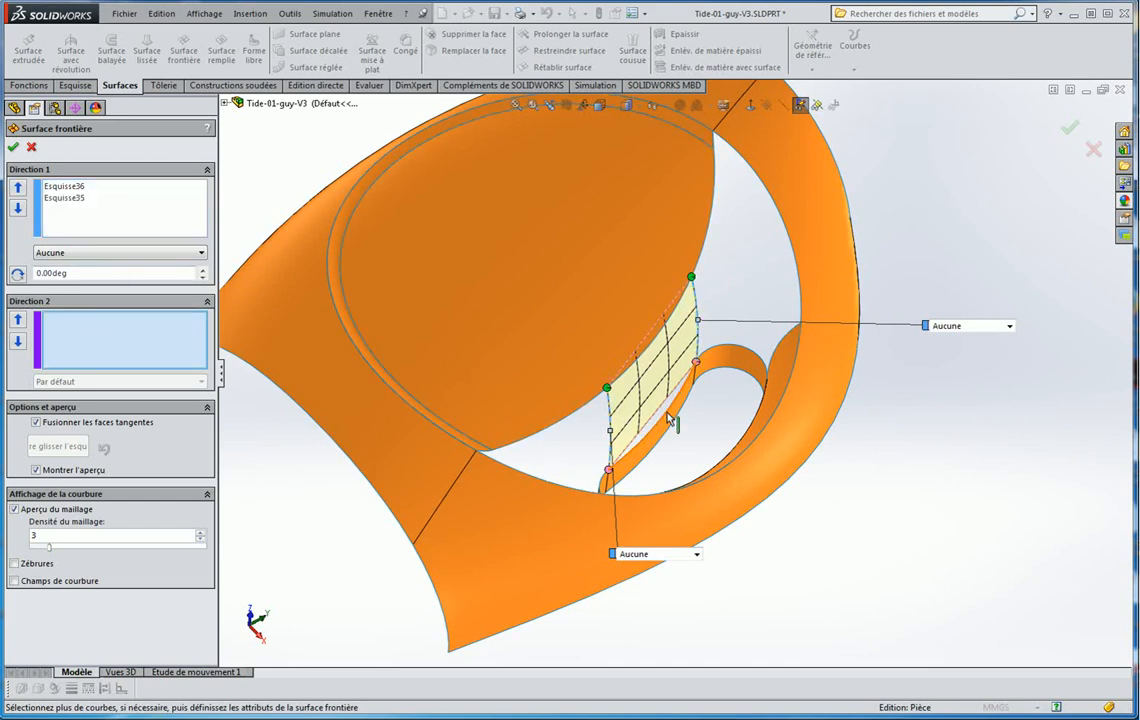
{"action": "left_click", "coordinate": [668, 418]}
{"action": "left_click", "coordinate": [738, 543]}
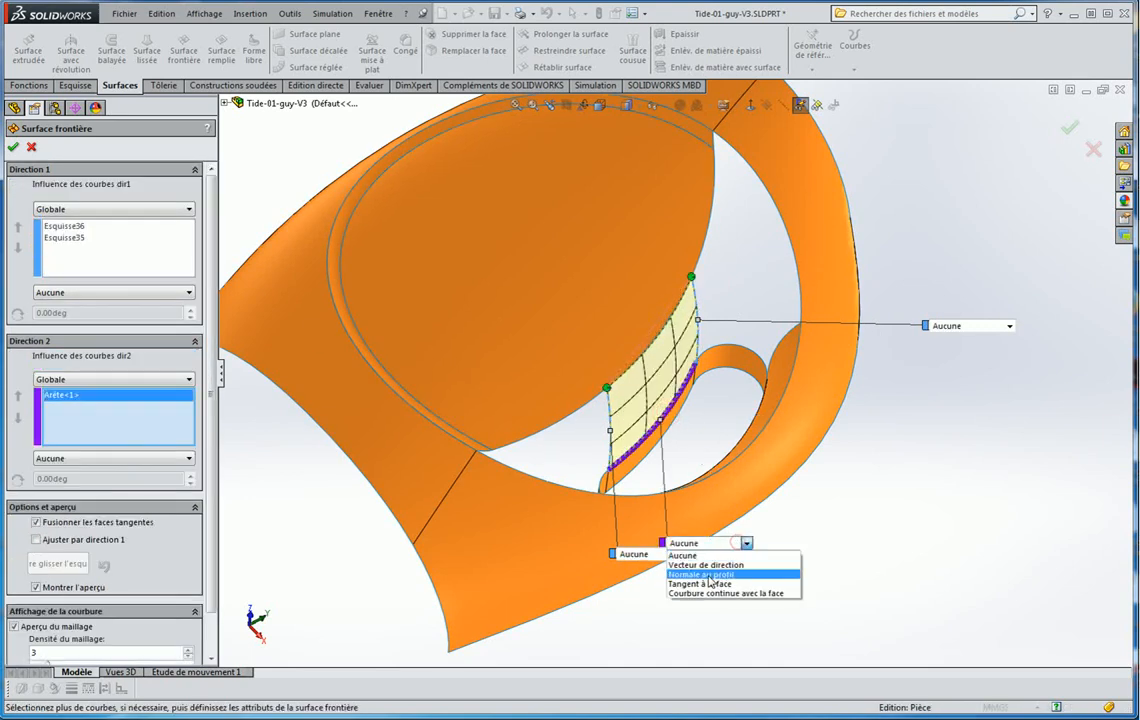
{"action": "left_click", "coordinate": [710, 587]}
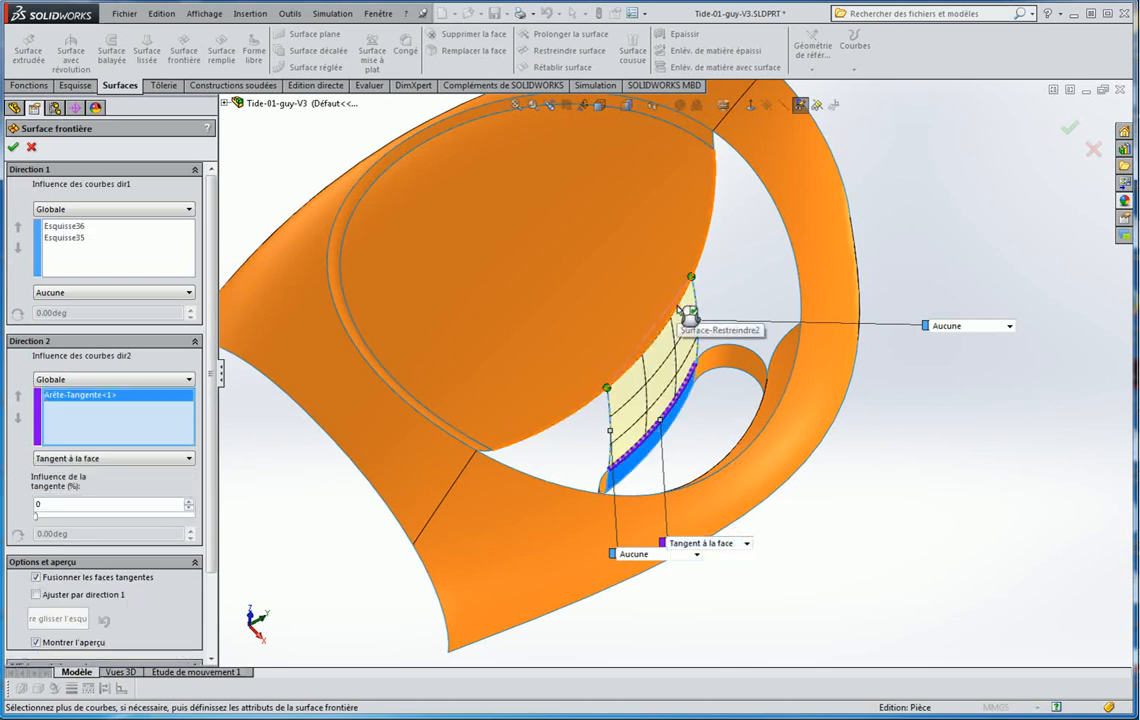
Add the oval panel's edge as the second Direction 2 curve and finish the boundary surface
{"action": "left_click", "coordinate": [689, 316]}
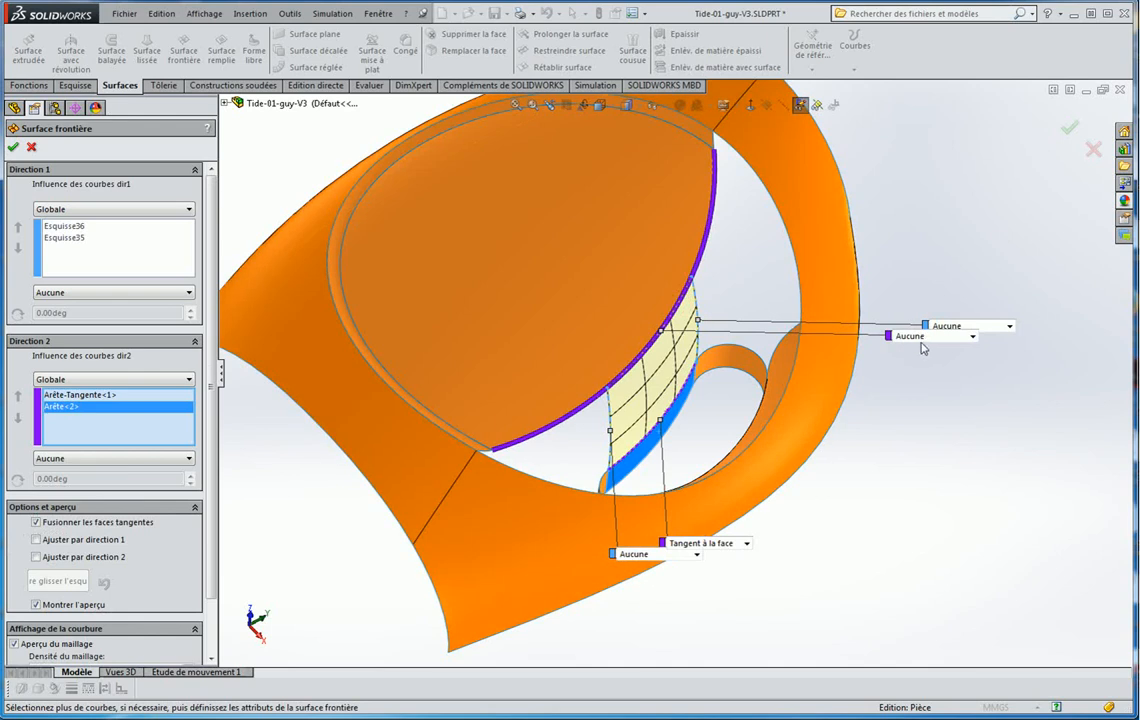
{"action": "left_click", "coordinate": [13, 149]}
{"action": "middle_click_drag", "start_coordinate": [947, 242], "coordinate": [868, 519]}
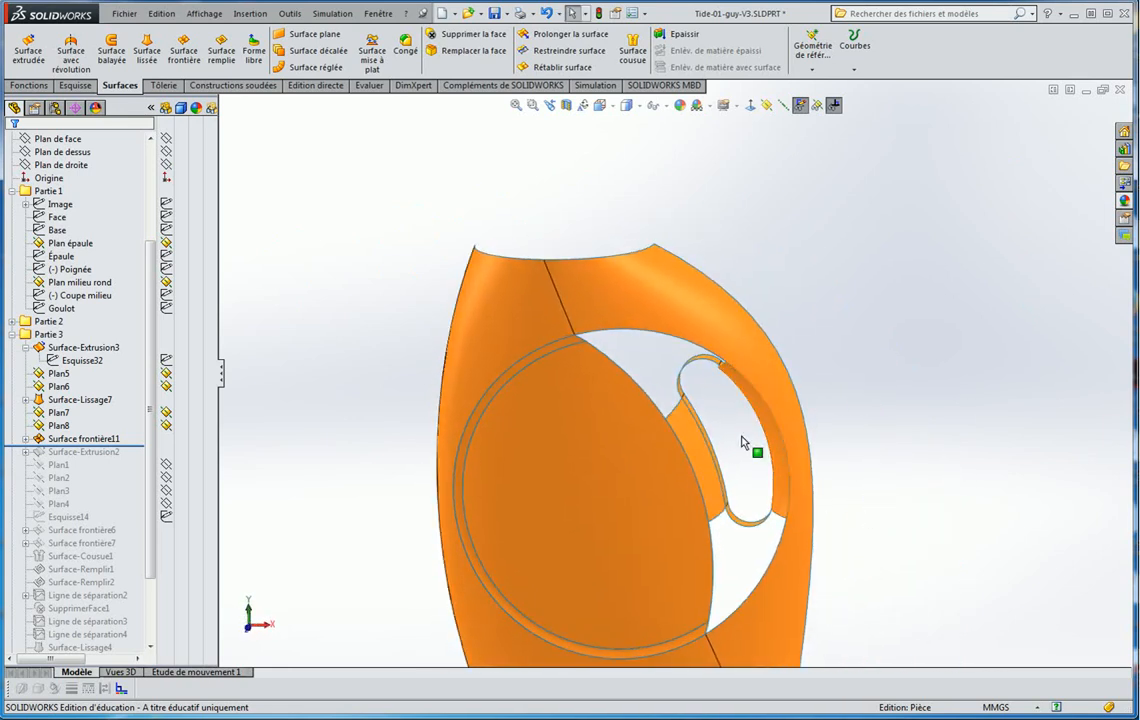
{"action": "middle_click_drag", "start_coordinate": [742, 441], "coordinate": [613, 356]}
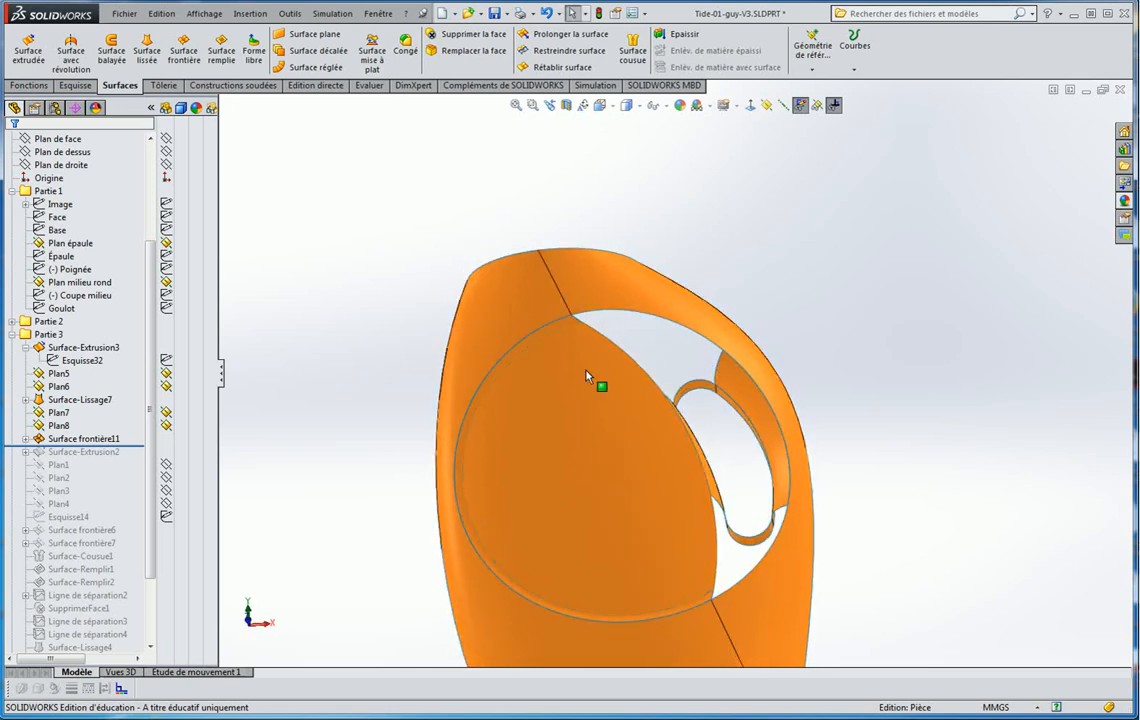
{"action": "middle_click_drag", "start_coordinate": [781, 347], "coordinate": [523, 342]}
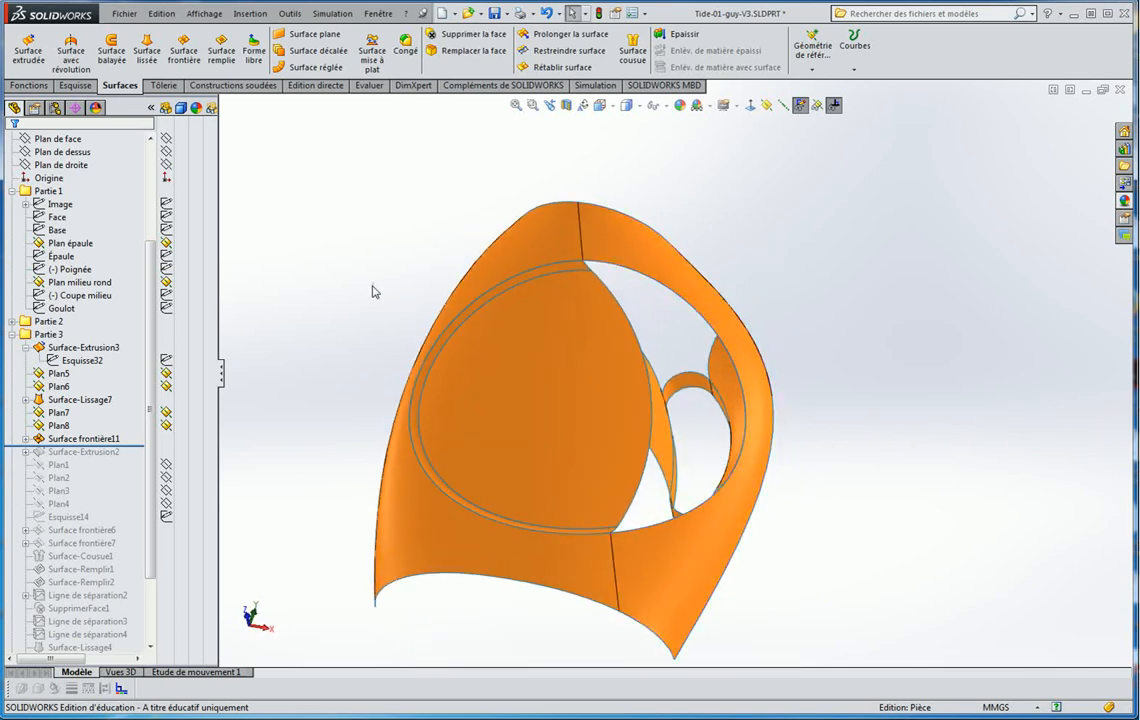
{"action": "scroll", "coordinate": [718, 402], "scroll_direction": "down", "scroll_amount": 4}
{"action": "middle_click_drag", "start_coordinate": [603, 328], "coordinate": [598, 288]}
{"action": "scroll", "coordinate": [597, 287], "scroll_direction": "down", "scroll_amount": 3}
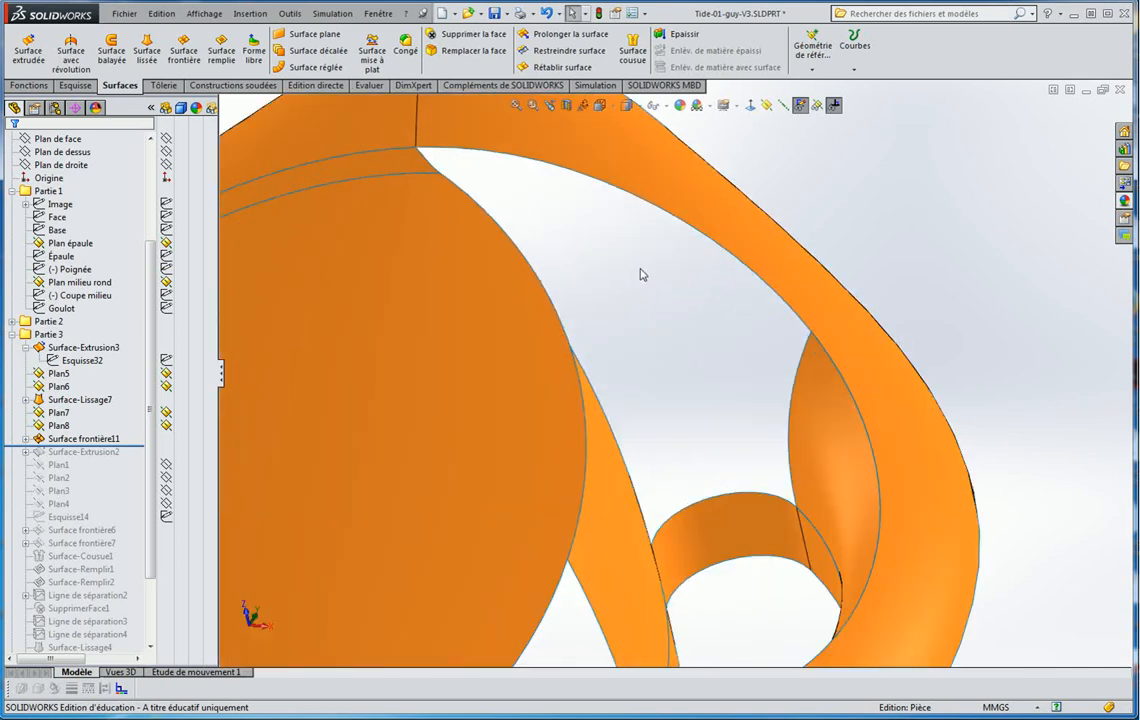
{"action": "scroll", "coordinate": [641, 272], "scroll_direction": "up", "scroll_amount": 3}
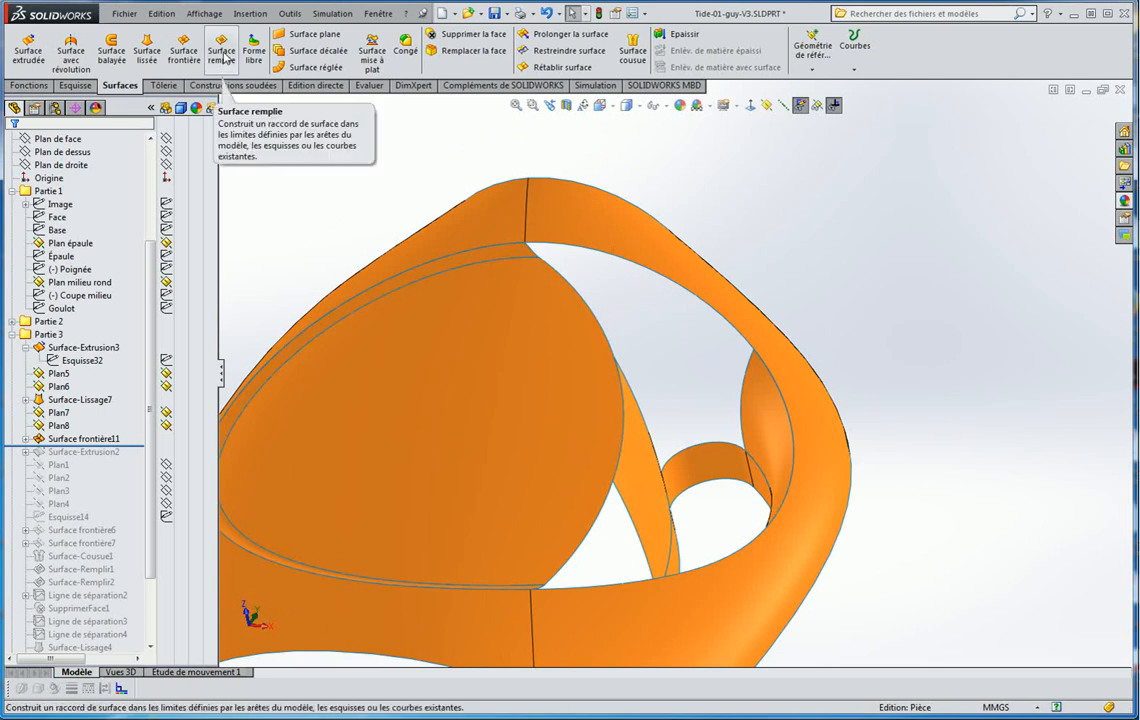
{"action": "left_click", "coordinate": [221, 48]}
{"action": "middle_click_drag", "start_coordinate": [639, 326], "coordinate": [637, 334]}
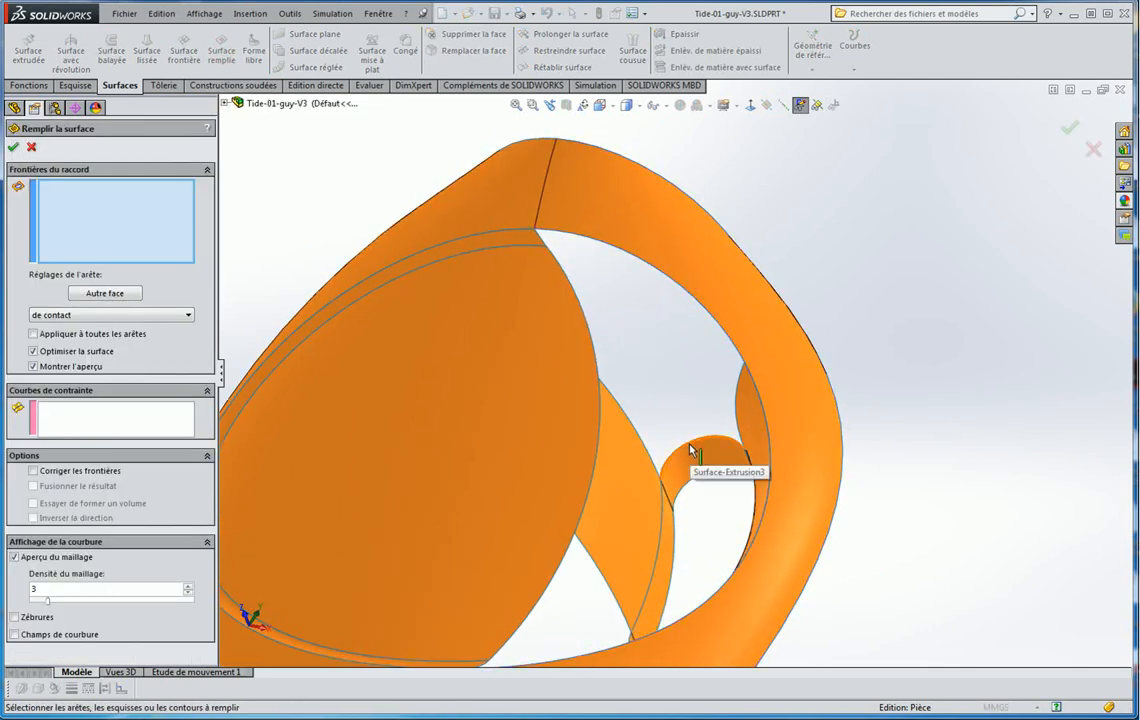
{"action": "middle_click_drag", "start_coordinate": [722, 446], "coordinate": [753, 453]}
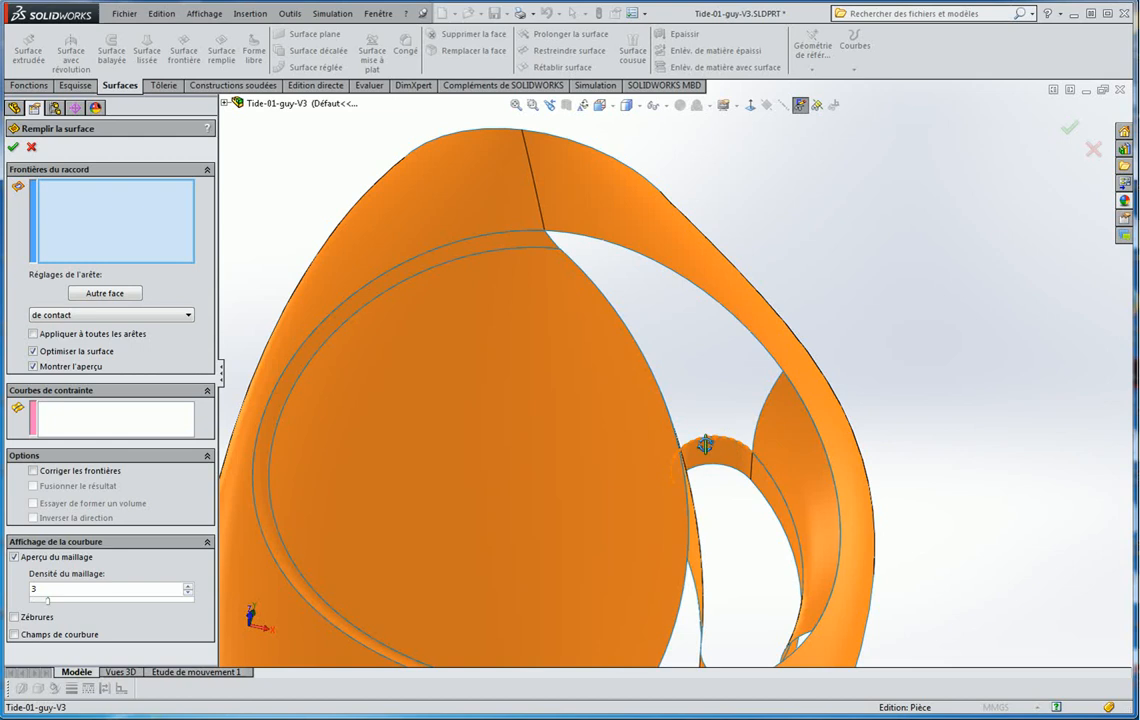
{"action": "middle_click_drag", "start_coordinate": [705, 445], "coordinate": [664, 474]}
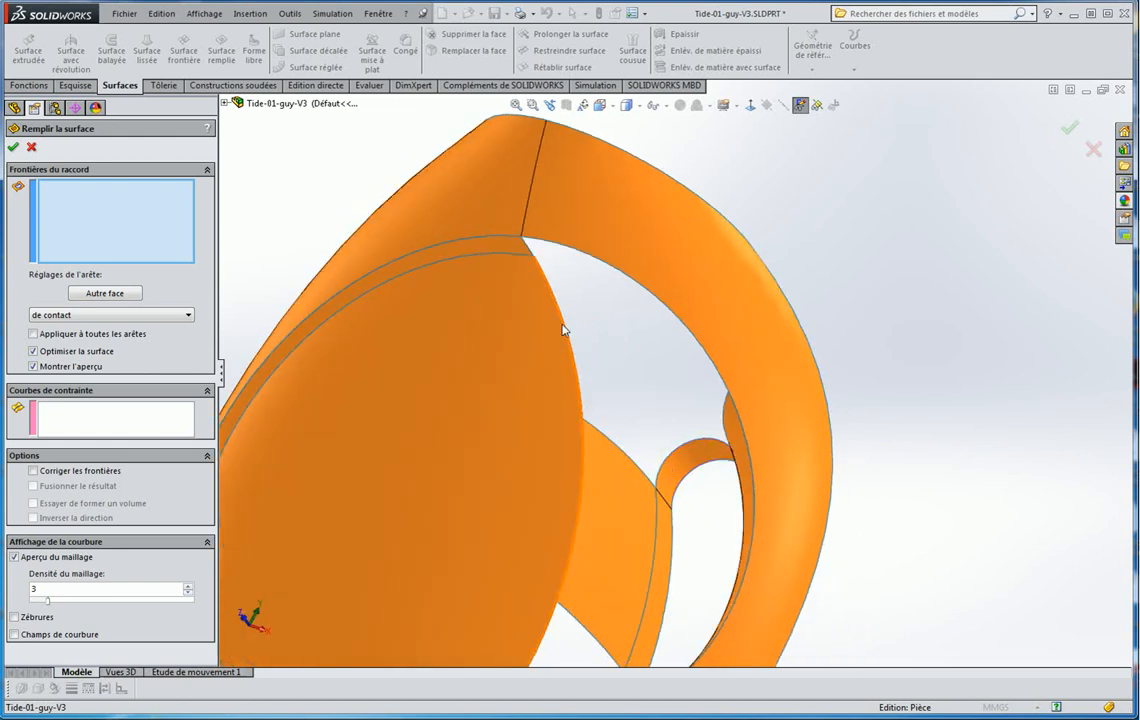
{"action": "scroll", "coordinate": [565, 258], "scroll_direction": "down", "scroll_amount": 5}
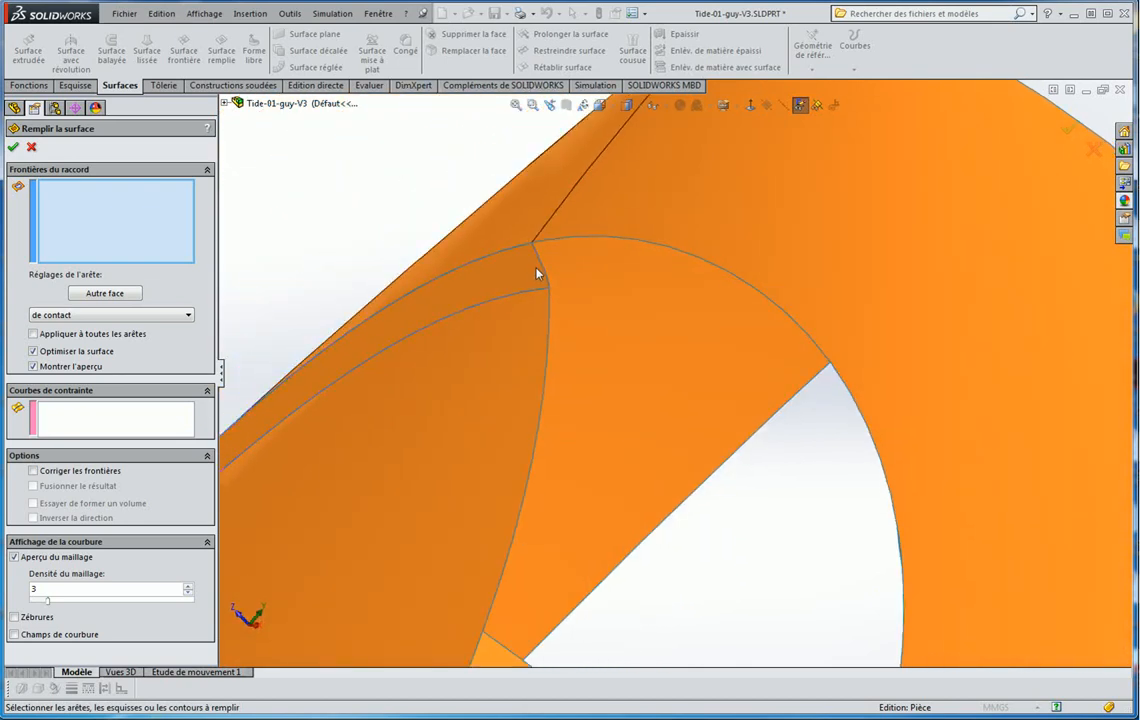
{"action": "scroll", "coordinate": [632, 285], "scroll_direction": "up", "scroll_amount": 3}
{"action": "middle_click_drag", "start_coordinate": [631, 288], "coordinate": [520, 320]}
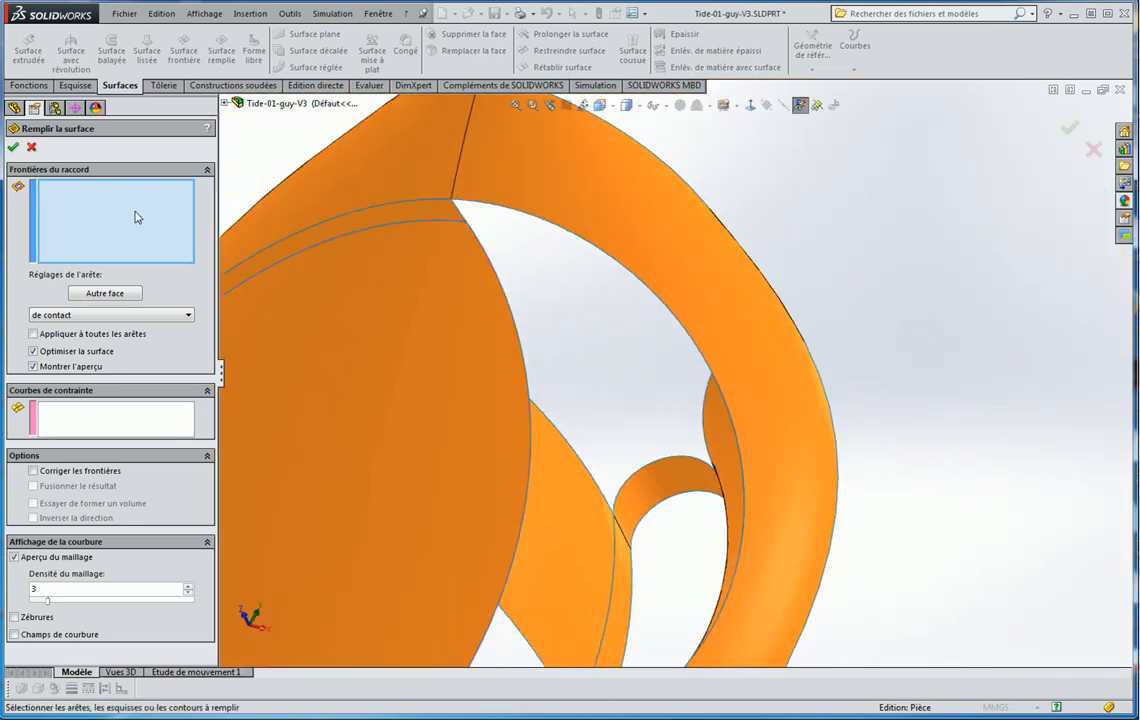
{"action": "left_click", "coordinate": [540, 222]}
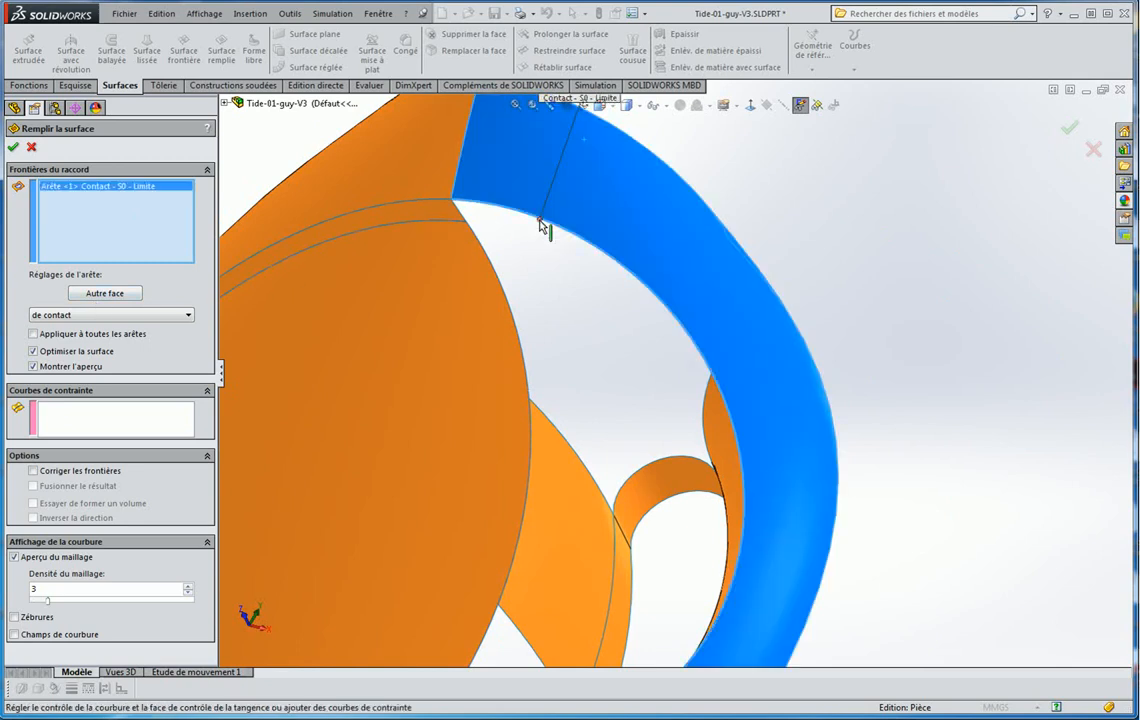
{"action": "left_click", "coordinate": [508, 292]}
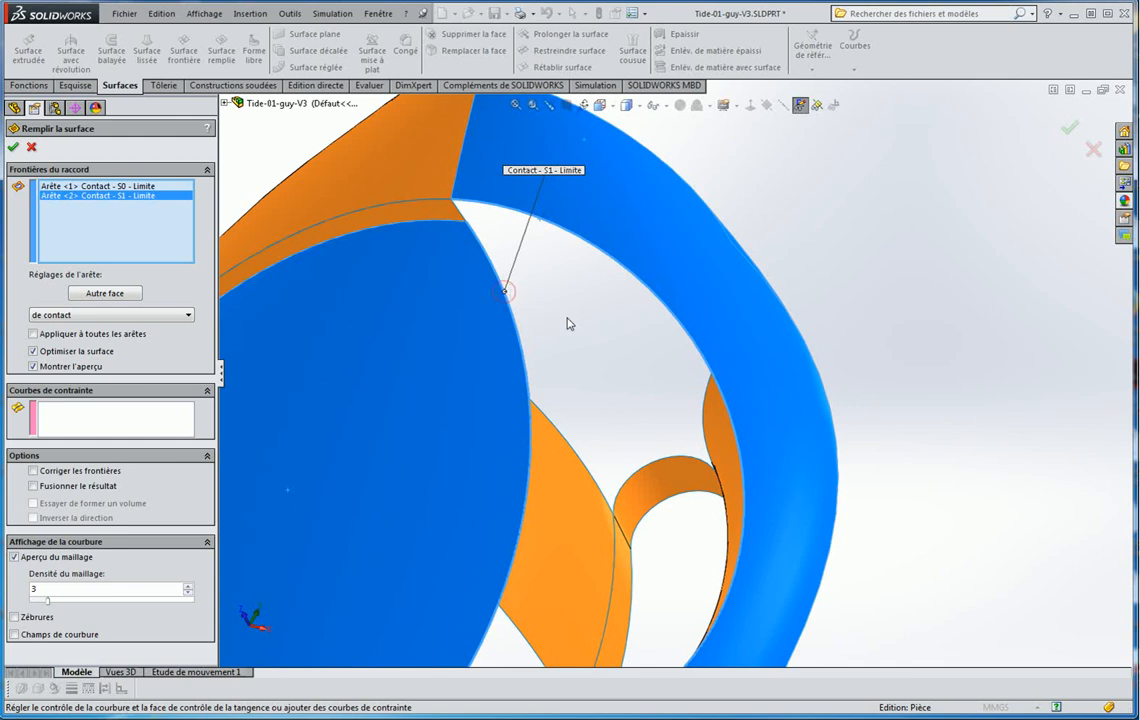
{"action": "left_click", "coordinate": [575, 452]}
{"action": "left_click", "coordinate": [82, 314]}
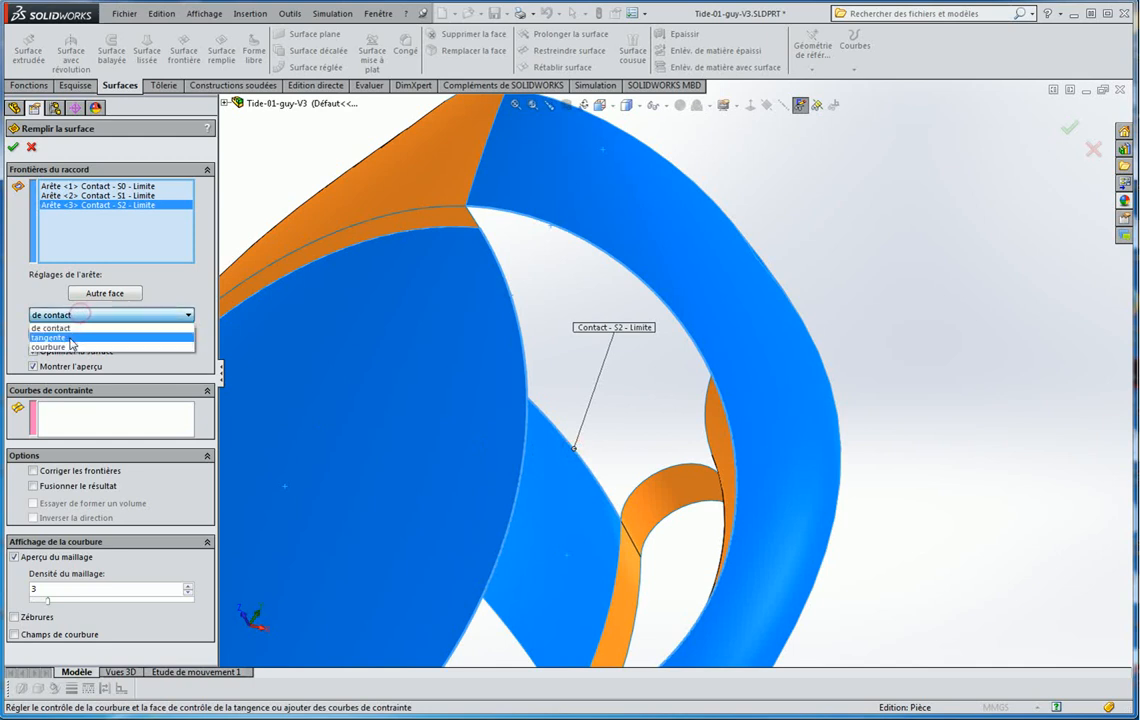
{"action": "left_click", "coordinate": [60, 335]}
{"action": "left_click", "coordinate": [652, 473]}
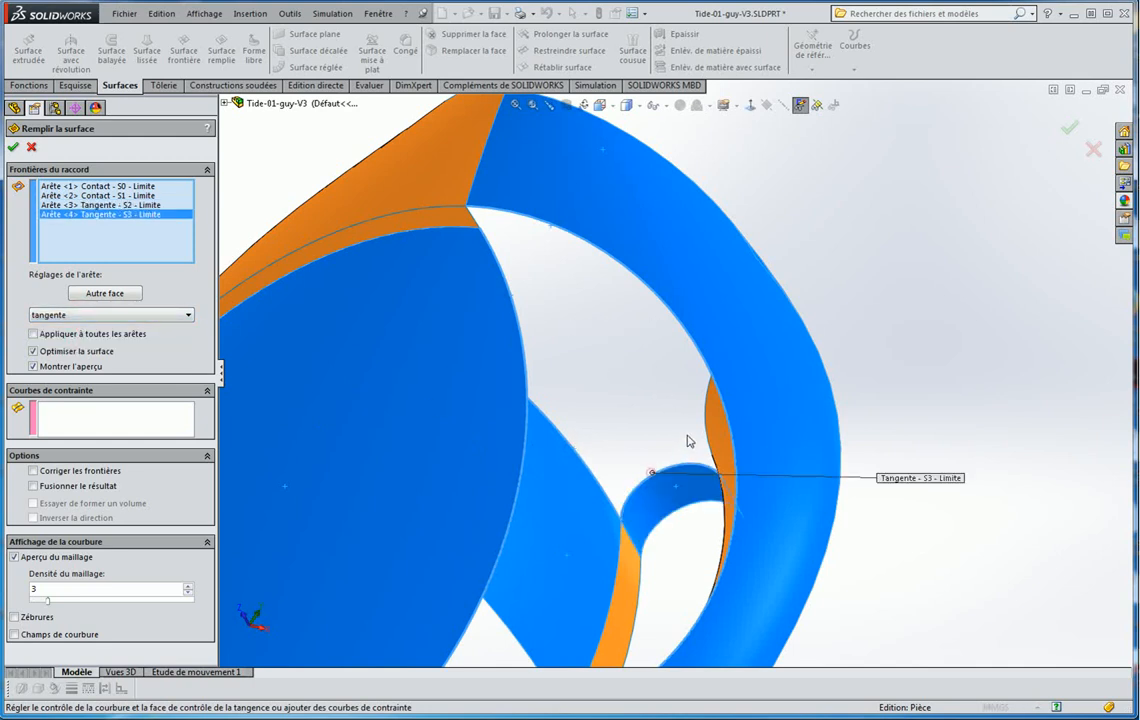
{"action": "left_click", "coordinate": [705, 423]}
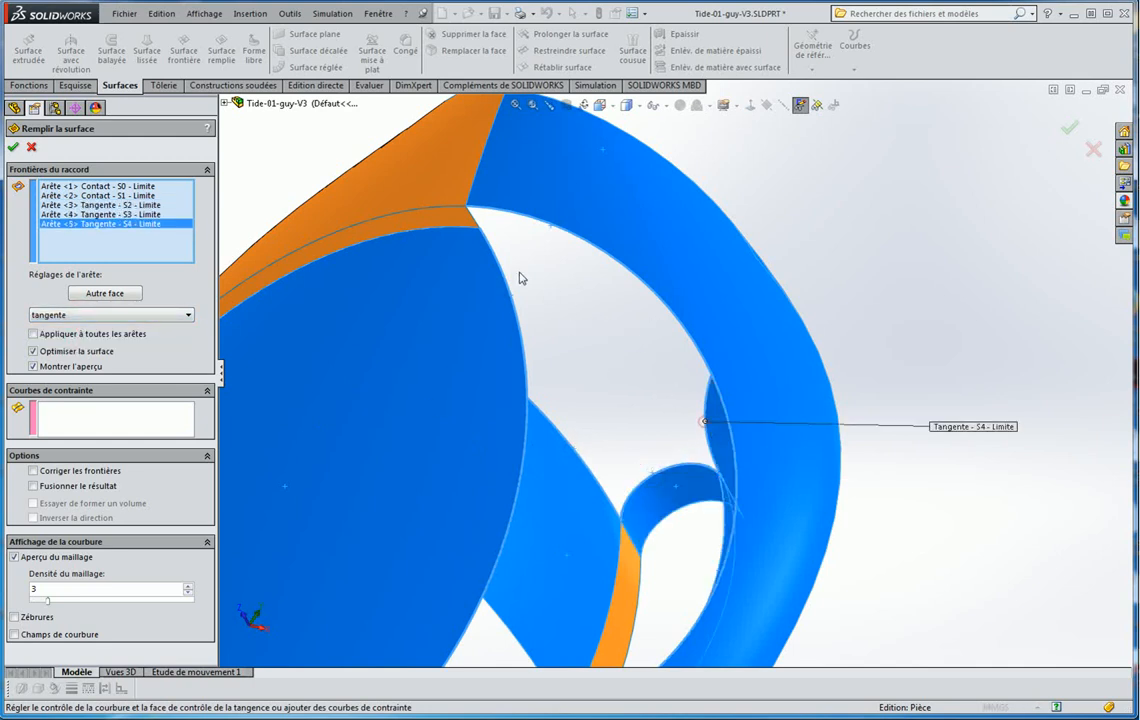
{"action": "left_click", "coordinate": [476, 224]}
{"action": "middle_click_drag", "start_coordinate": [598, 338], "coordinate": [742, 308]}
{"action": "scroll", "coordinate": [381, 217], "scroll_direction": "down", "scroll_amount": 5}
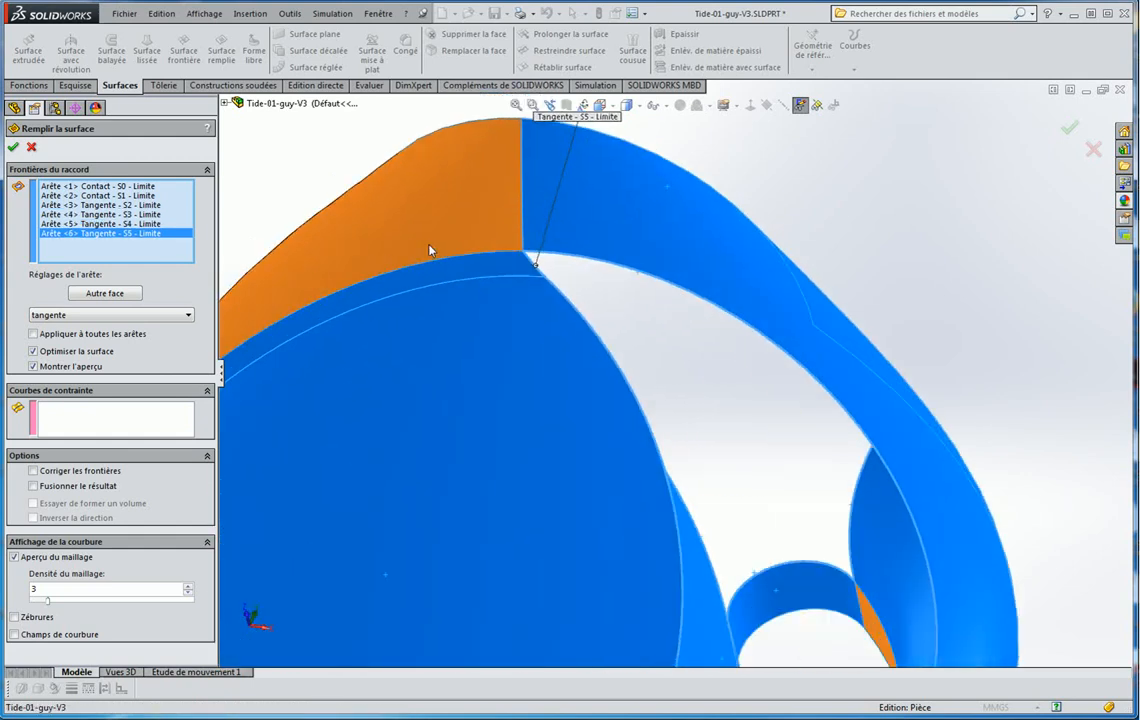
{"action": "left_click", "coordinate": [31, 149]}
Knit Surface frontière11, Surface-Extrusion3, Surface-Lissage7, Ligne de séparation1, Surface-Restreindre2 and Surface-Lissage3 into one surface with Surface cousue
{"action": "scroll", "coordinate": [550, 280], "scroll_direction": "up", "scroll_amount": 4}
{"action": "mouse_move", "coordinate": [759, 387]}
{"action": "middle_mouse_down"}
{"action": "mouse_move", "coordinate": [761, 410]}
{"action": "mouse_move", "coordinate": [835, 510]}
{"action": "mouse_move", "coordinate": [812, 484]}
{"action": "middle_mouse_up"}
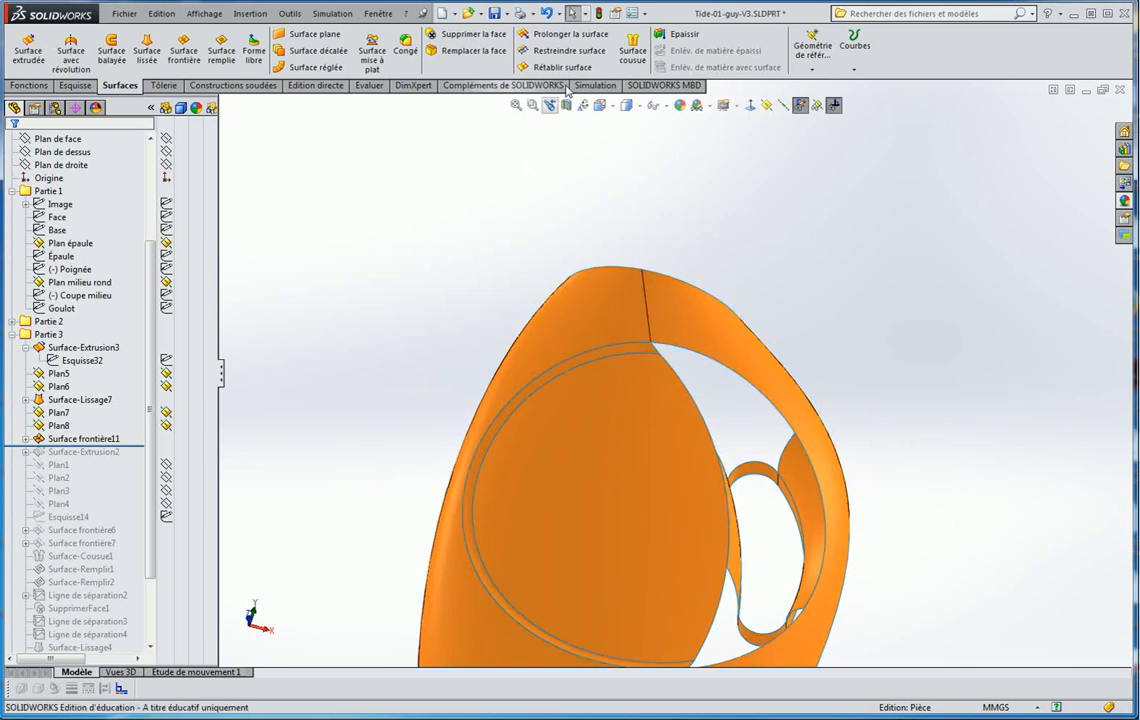
{"action": "left_click", "coordinate": [632, 50]}
{"action": "left_click_drag", "start_coordinate": [851, 244], "coordinate": [649, 522]}
{"action": "left_click", "coordinate": [705, 495]}
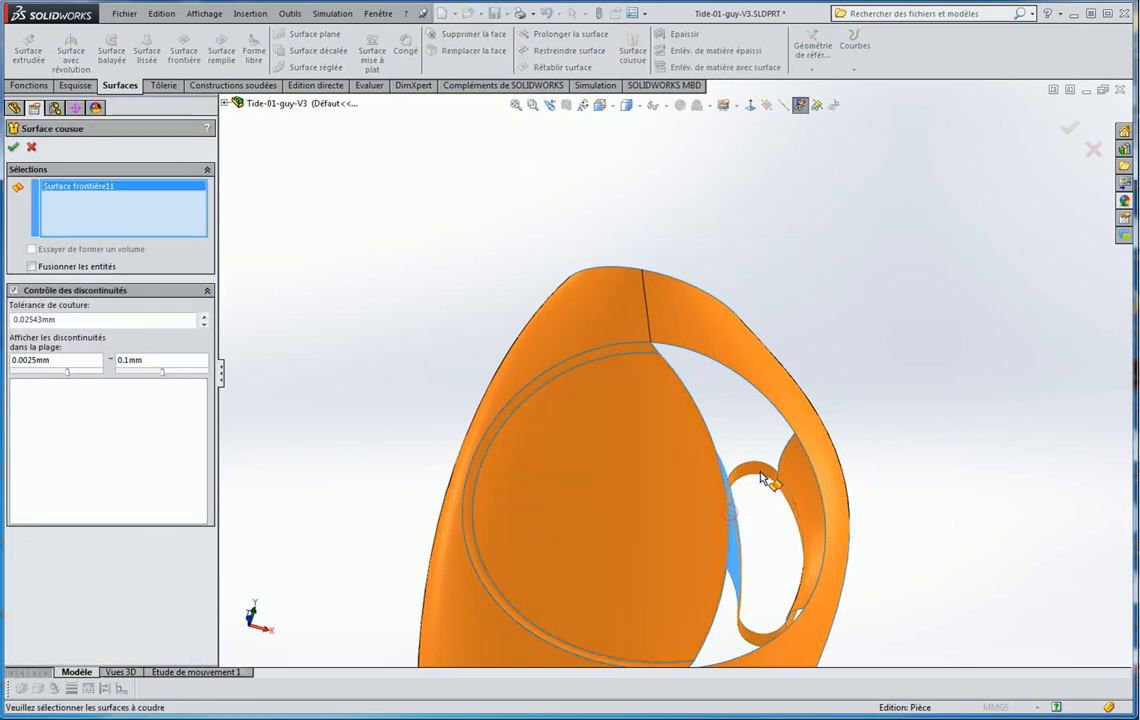
{"action": "left_click", "coordinate": [760, 468]}
{"action": "left_click", "coordinate": [786, 468]}
{"action": "left_click", "coordinate": [764, 382]}
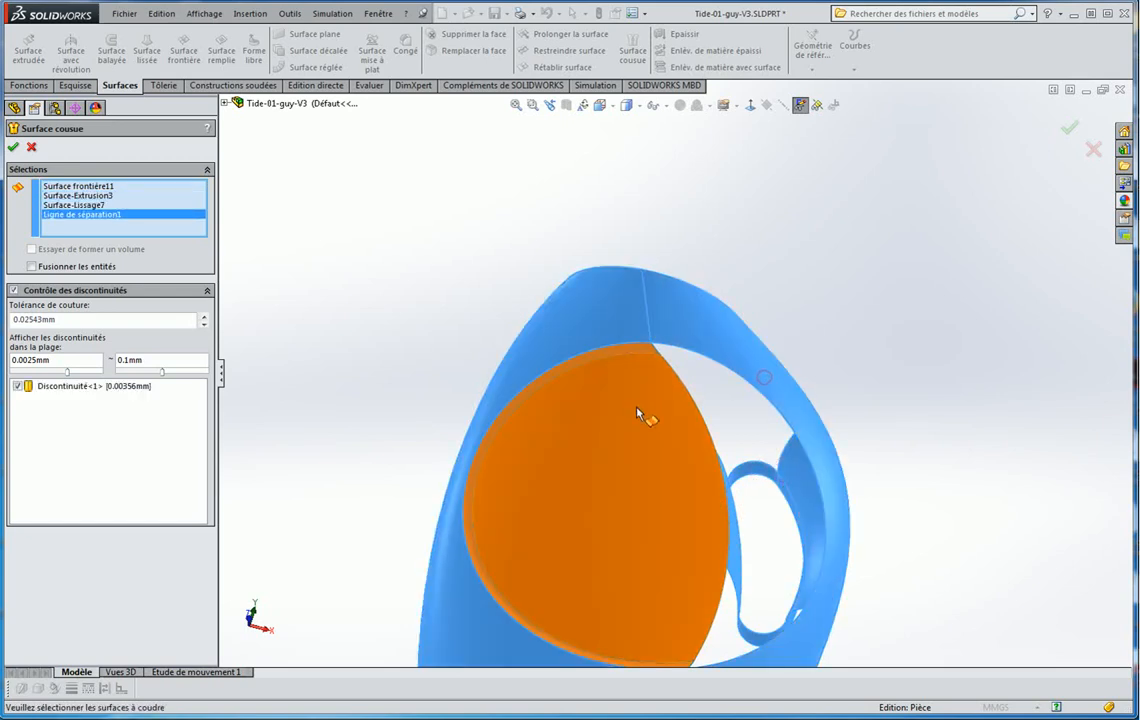
{"action": "left_click", "coordinate": [636, 407]}
{"action": "left_click", "coordinate": [636, 357]}
{"action": "middle_click_drag", "start_coordinate": [640, 362], "coordinate": [590, 550]}
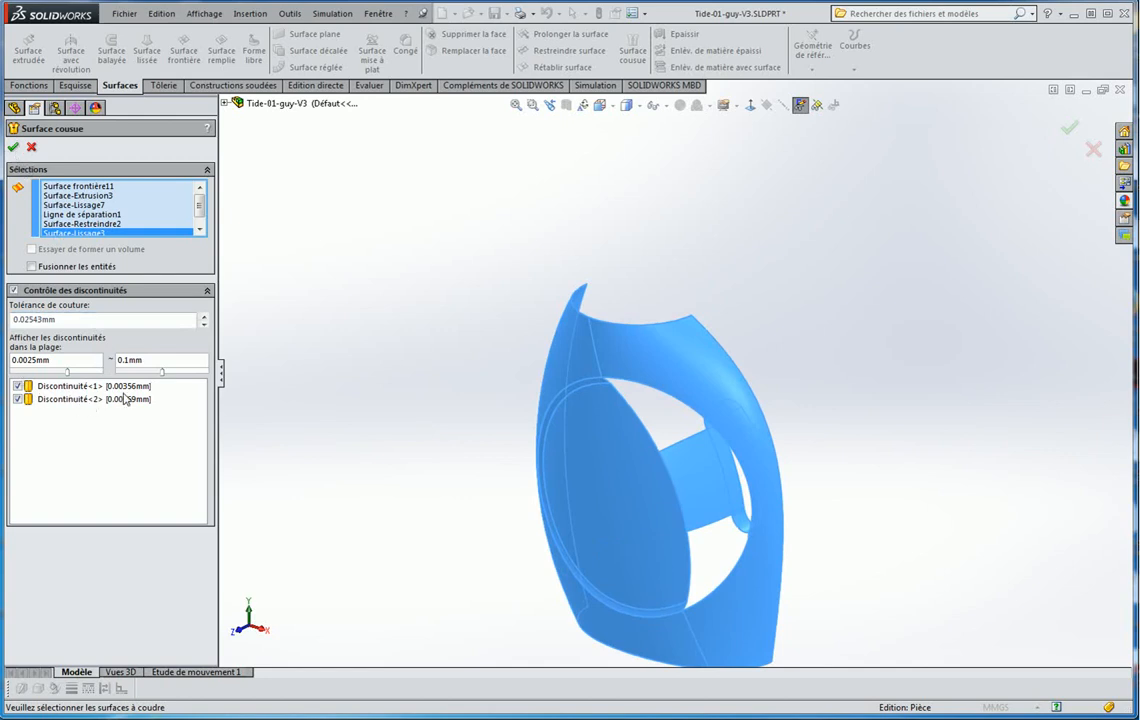
{"action": "left_click", "coordinate": [12, 151]}
{"action": "left_click", "coordinate": [371, 286]}
Start a filled surface over the upper handle opening with the outer body's edge and the oval panel's edge as contact boundaries
{"action": "middle_click_drag", "start_coordinate": [582, 430], "coordinate": [644, 359]}
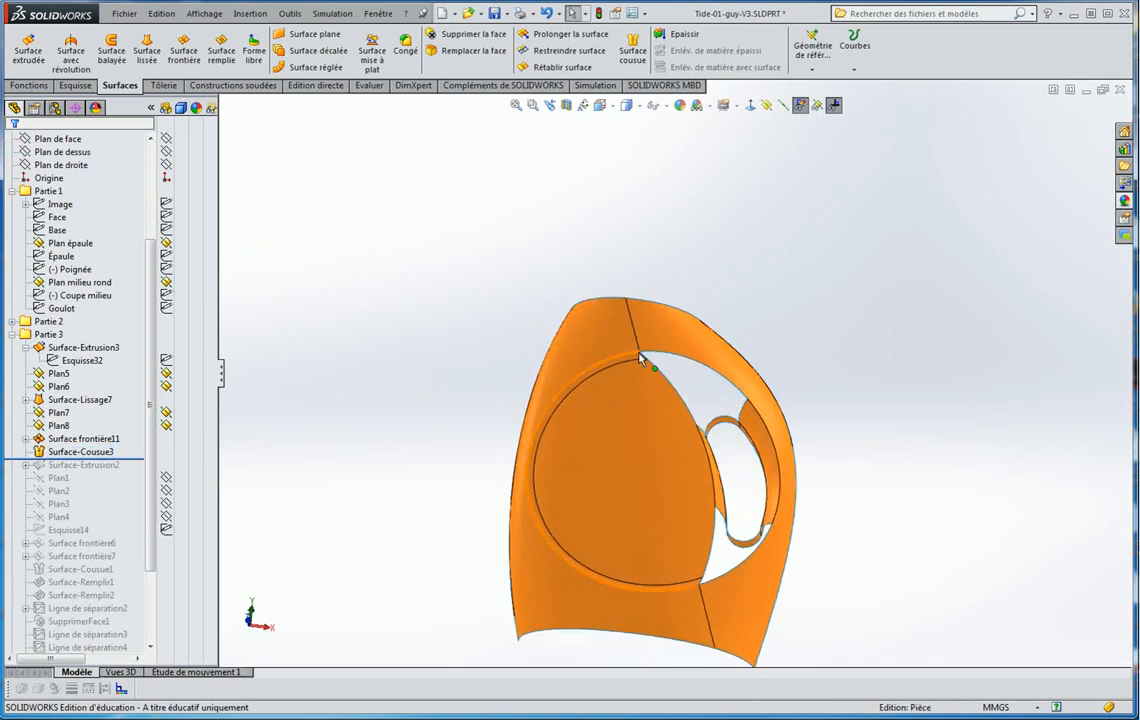
{"action": "scroll", "coordinate": [737, 454], "scroll_direction": "down", "scroll_amount": 4}
{"action": "middle_click_drag", "start_coordinate": [738, 455], "coordinate": [694, 385]}
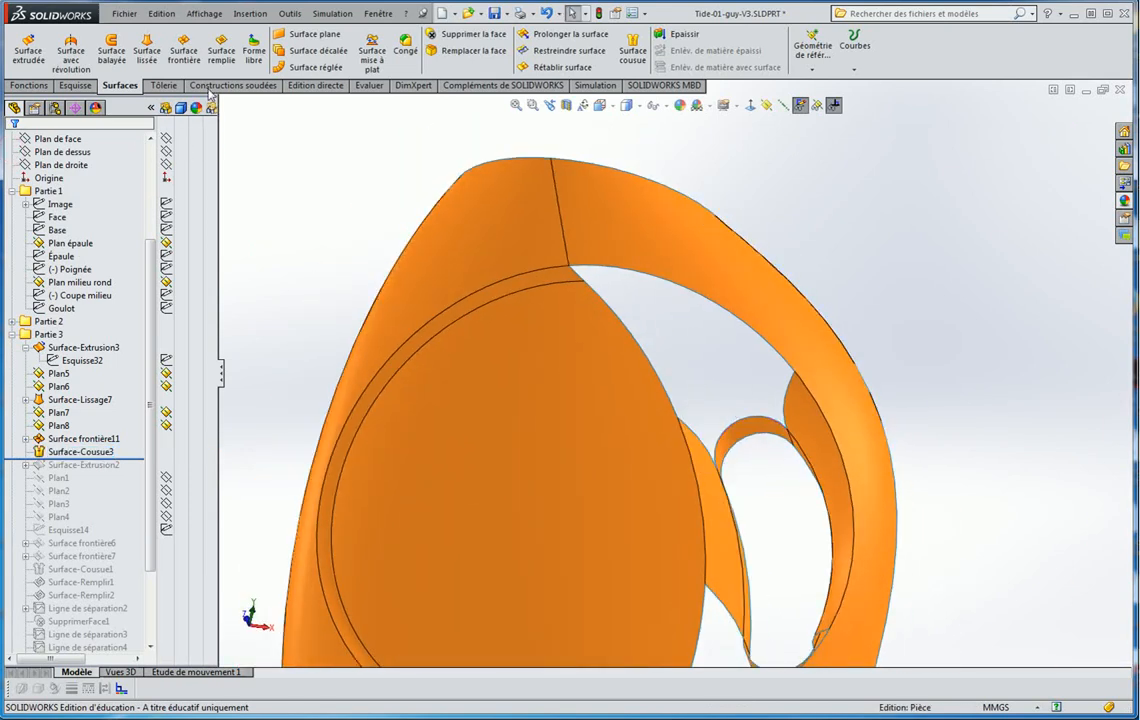
{"action": "left_click", "coordinate": [221, 48]}
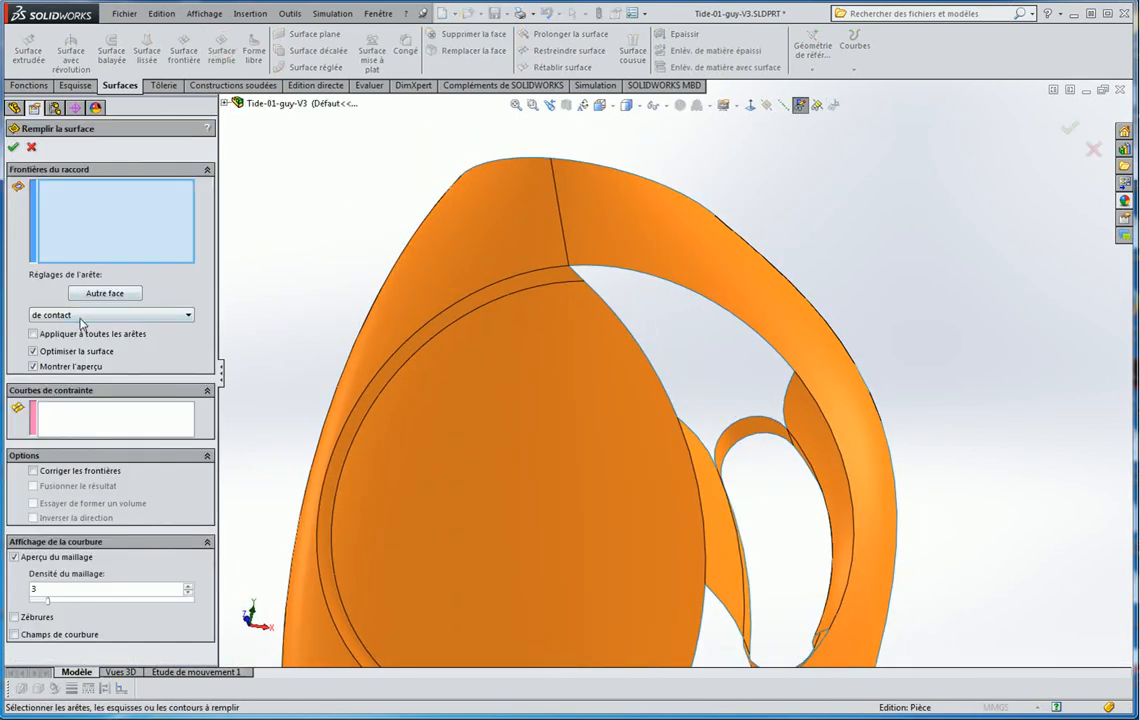
{"action": "left_click", "coordinate": [737, 319]}
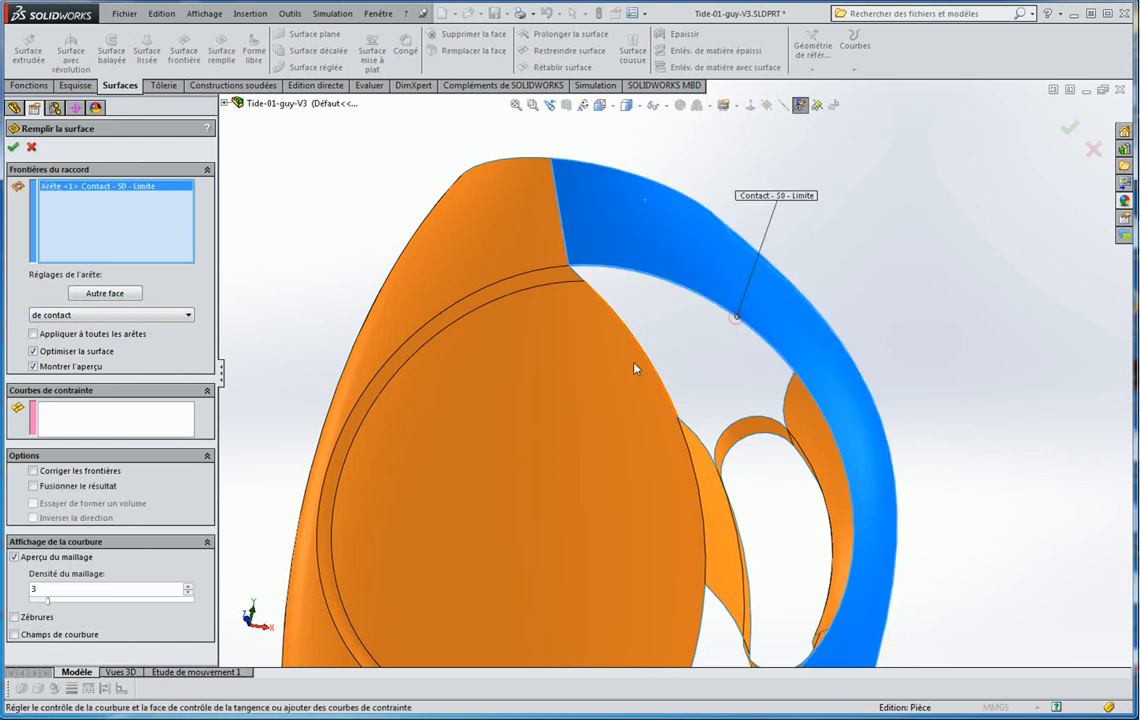
{"action": "left_click", "coordinate": [651, 369]}
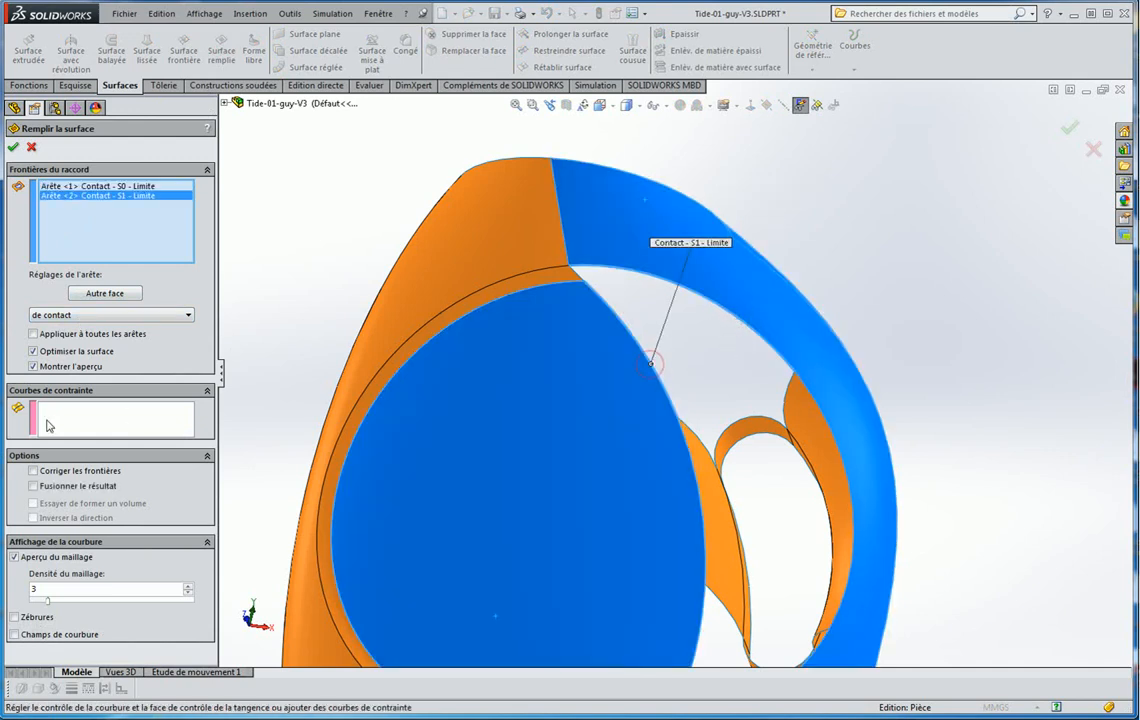
Add the three handle surface edges and the short rim edge of the oval panel to the fill boundaries, all set to tangente
{"action": "scroll", "coordinate": [775, 418], "scroll_direction": "down", "scroll_amount": 2}
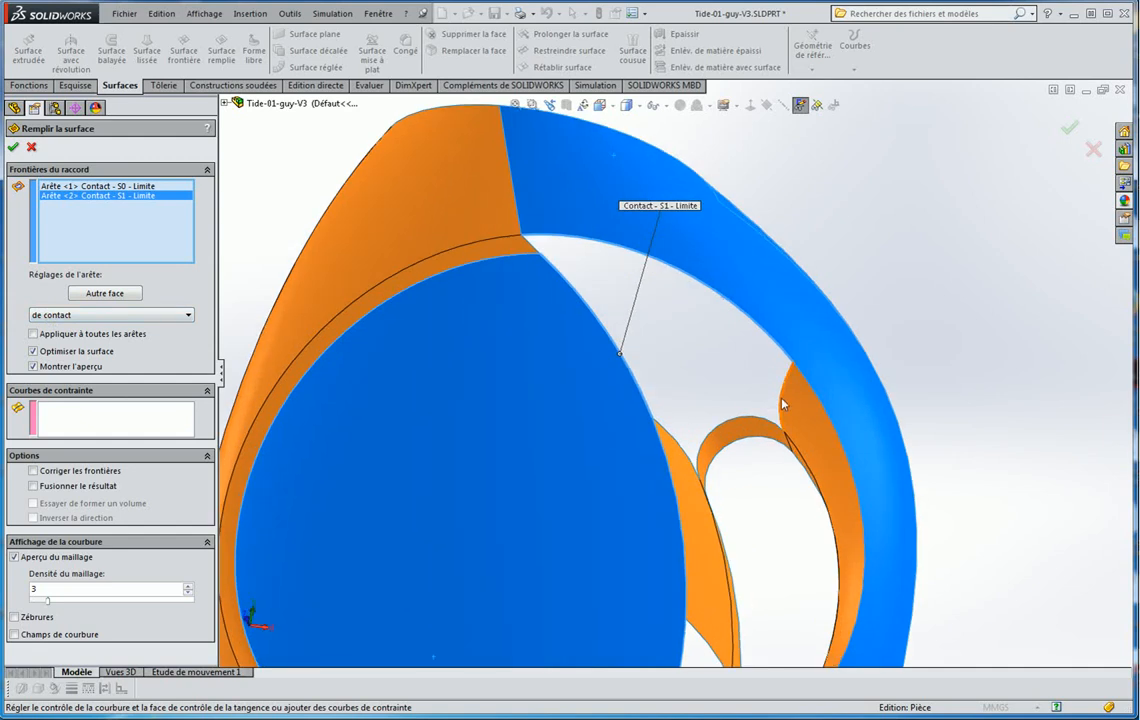
{"action": "left_click", "coordinate": [780, 394]}
{"action": "left_click", "coordinate": [80, 314]}
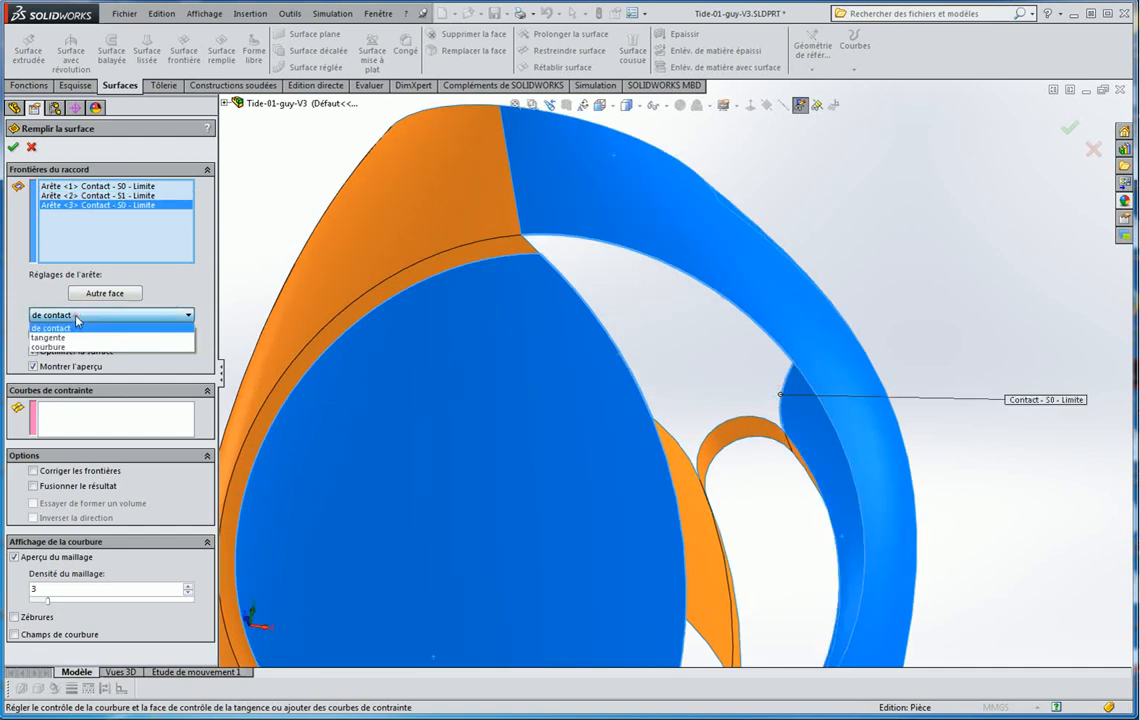
{"action": "left_click", "coordinate": [78, 336]}
{"action": "left_click", "coordinate": [731, 428]}
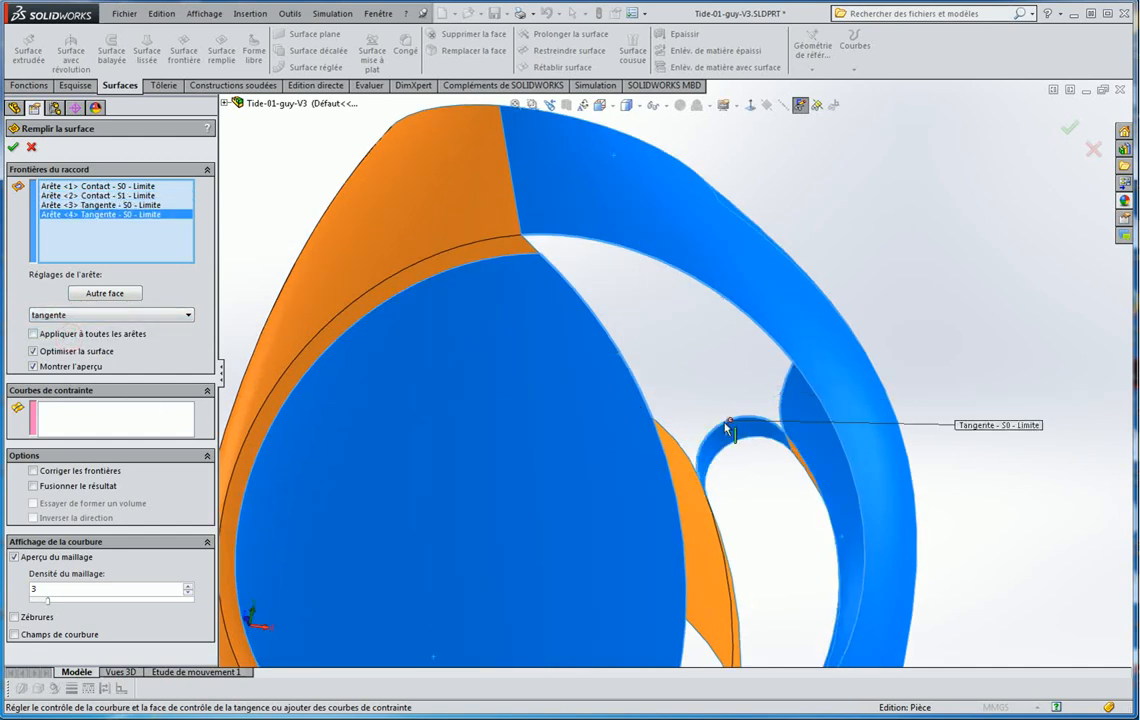
{"action": "left_click", "coordinate": [675, 419]}
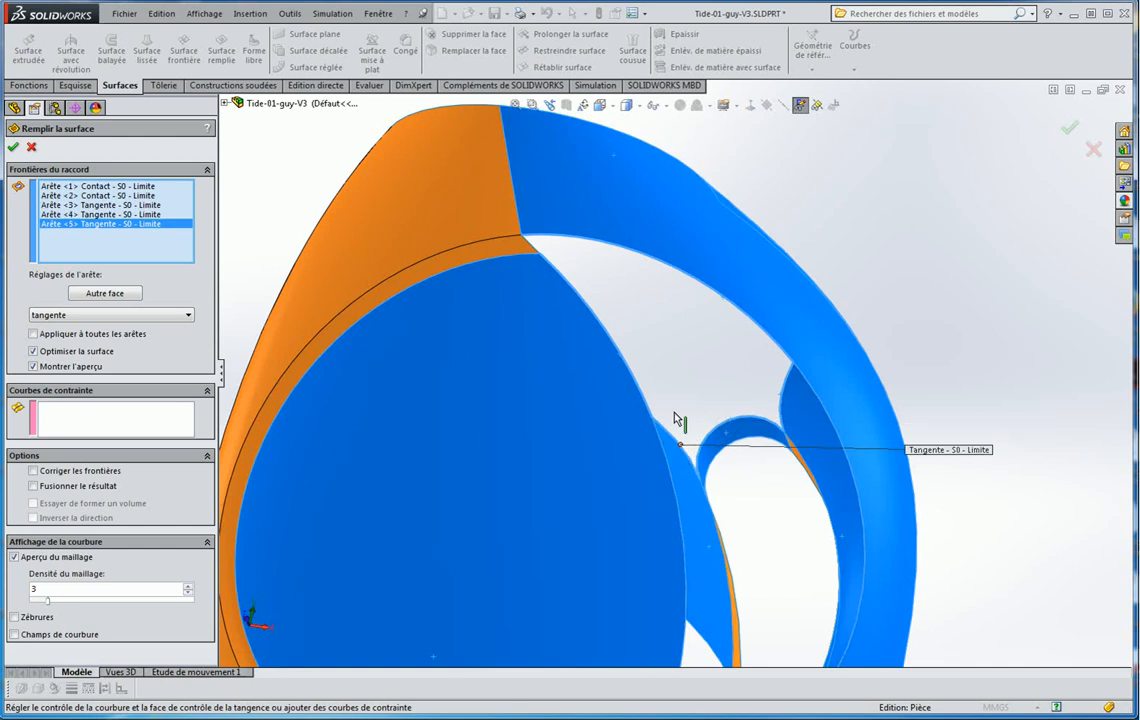
{"action": "left_click", "coordinate": [534, 250]}
{"action": "scroll", "coordinate": [654, 326], "scroll_direction": "up", "scroll_amount": 1}
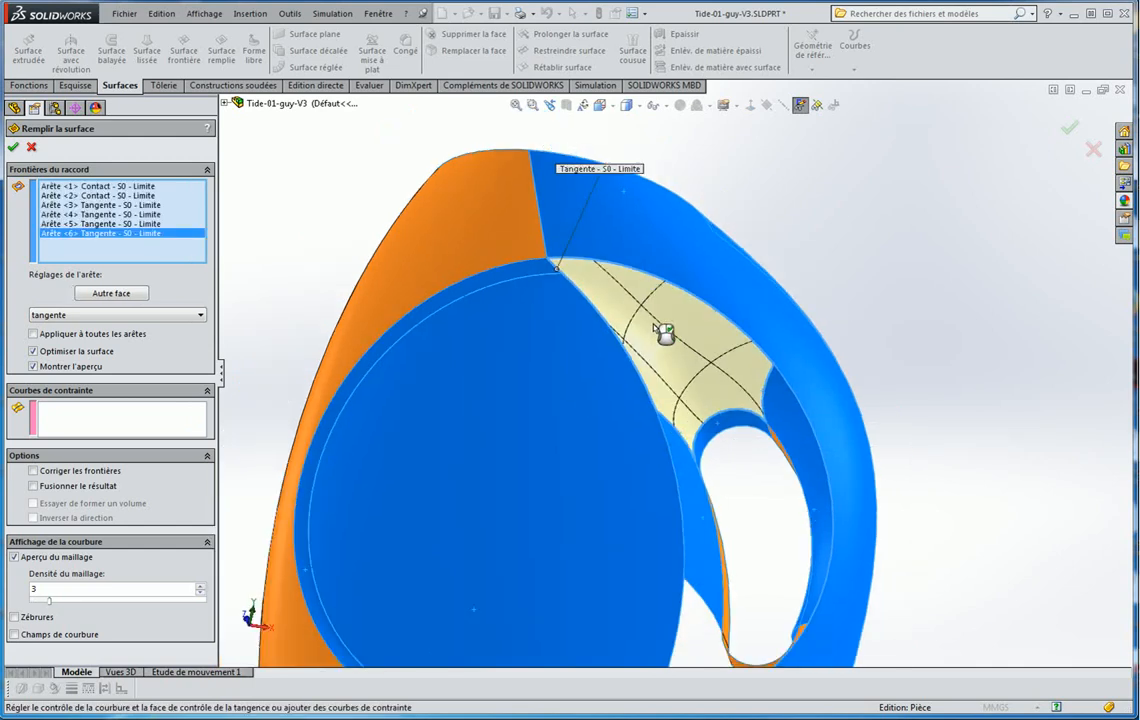
Turn off Optimiser la surface for the upper handle opening's fill
{"action": "middle_click_drag", "start_coordinate": [663, 333], "coordinate": [605, 279]}
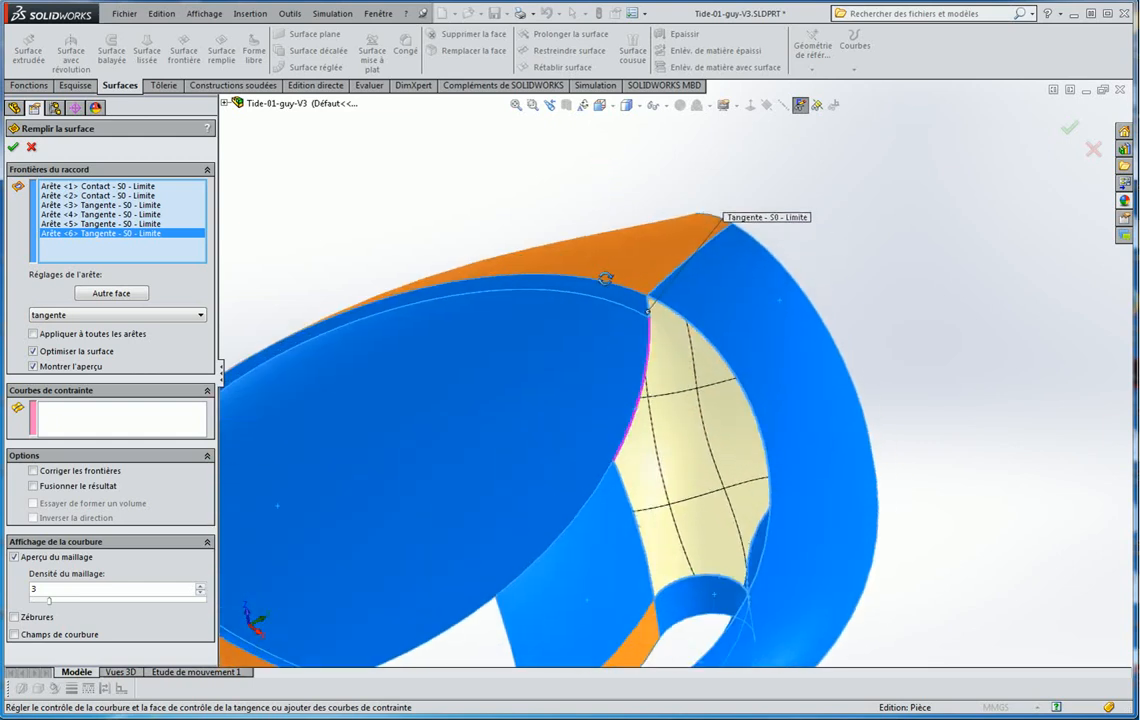
{"action": "scroll", "coordinate": [637, 352], "scroll_direction": "up", "scroll_amount": 3}
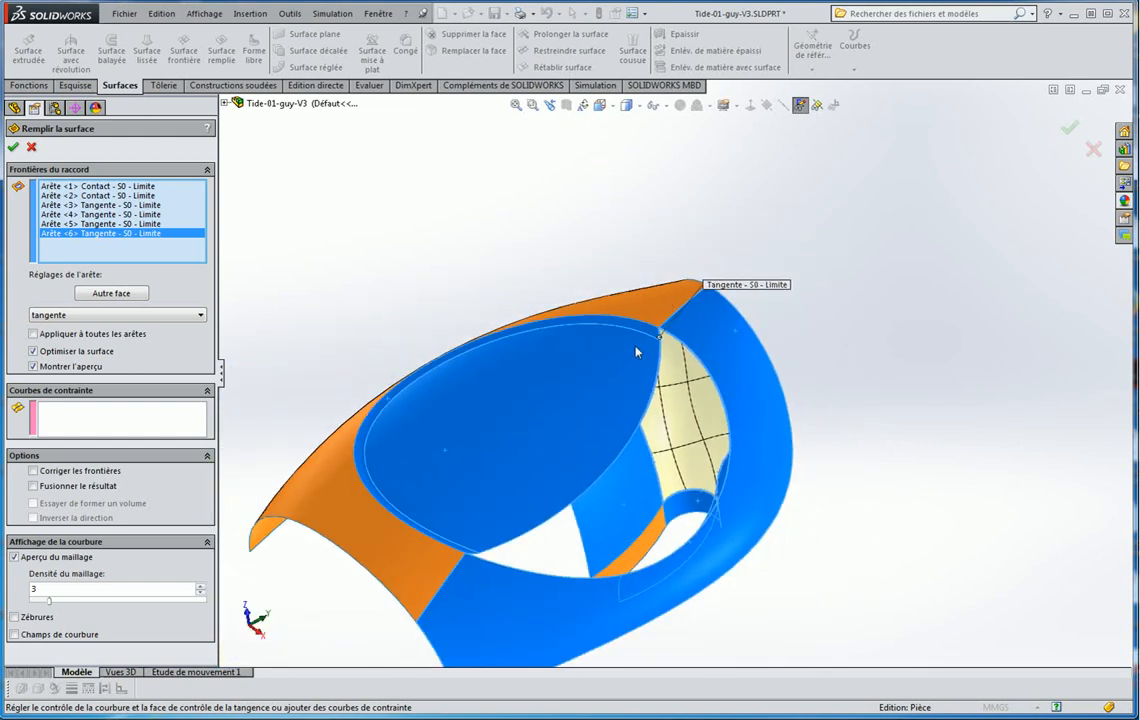
{"action": "left_click", "coordinate": [33, 351]}
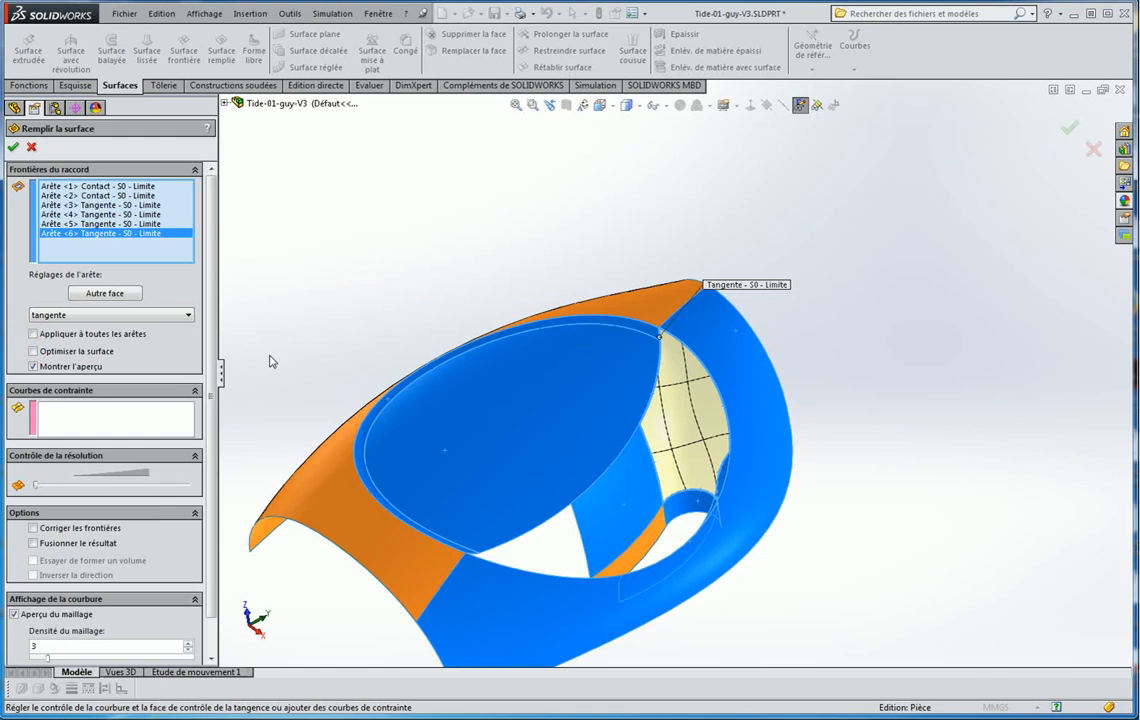
{"action": "left_click", "coordinate": [34, 351]}
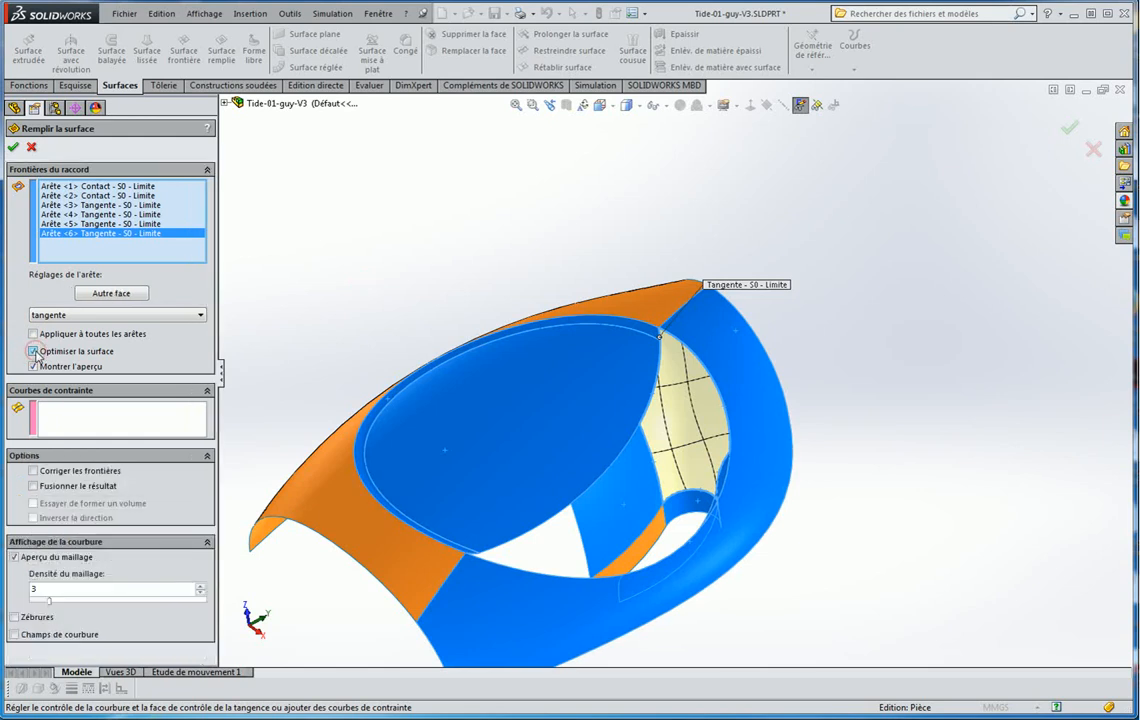
{"action": "left_click", "coordinate": [33, 351]}
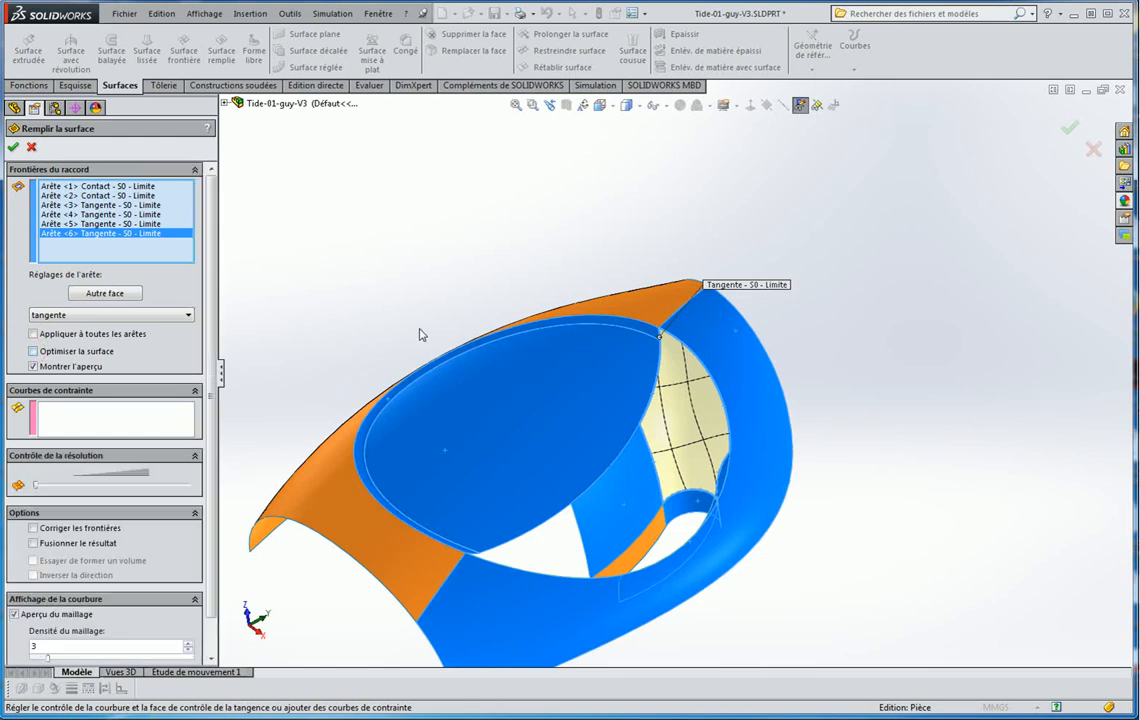
Examine the fill preview where it meets the handle band and the short rim edge
{"action": "middle_click_drag", "start_coordinate": [423, 314], "coordinate": [446, 263]}
{"action": "scroll", "coordinate": [745, 382], "scroll_direction": "down", "scroll_amount": 3}
{"action": "middle_click_drag", "start_coordinate": [745, 383], "coordinate": [690, 358]}
{"action": "scroll", "coordinate": [684, 358], "scroll_direction": "down", "scroll_amount": 3}
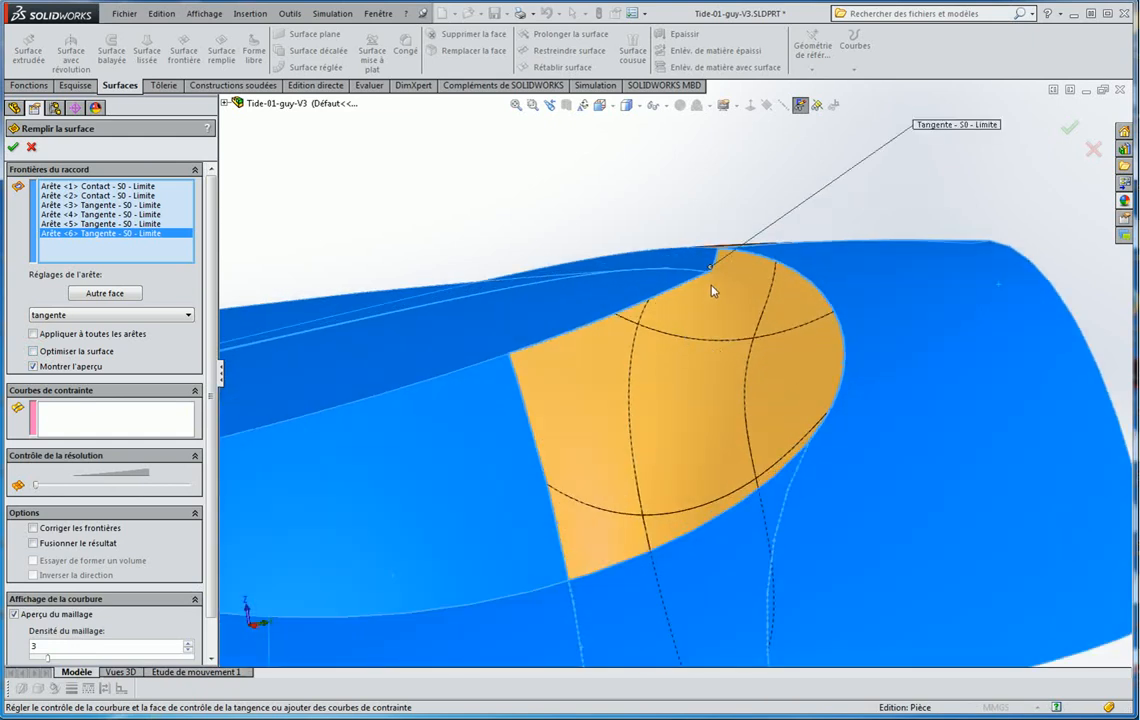
{"action": "middle_click_drag", "start_coordinate": [711, 286], "coordinate": [748, 293]}
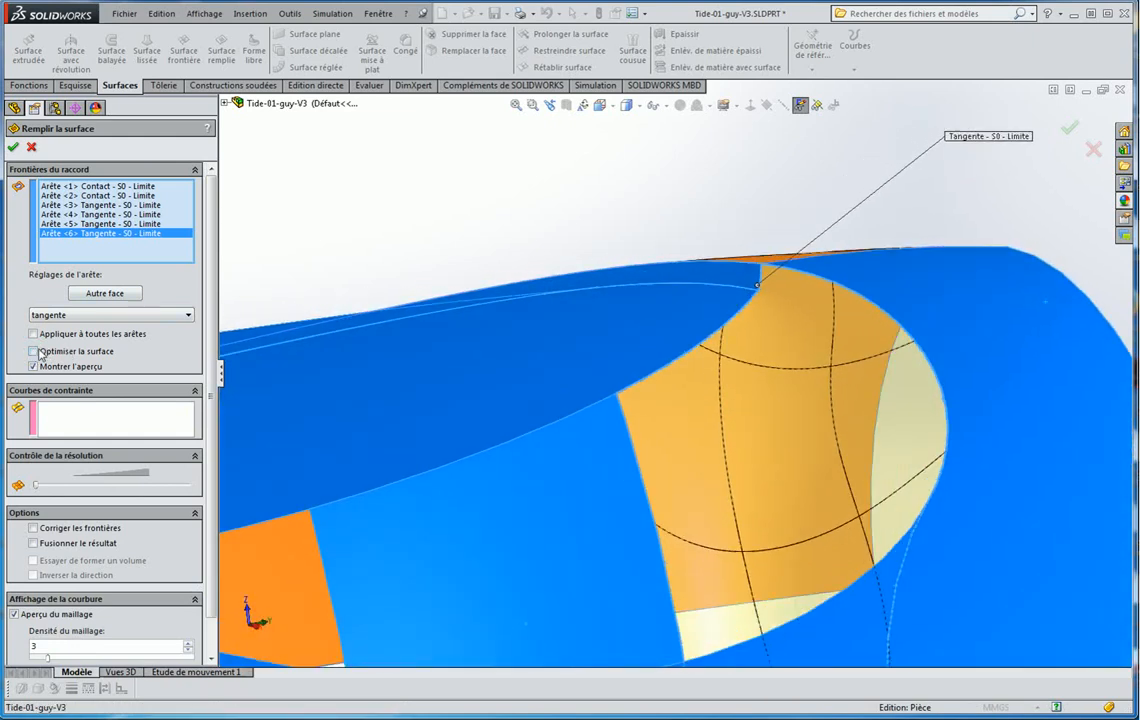
{"action": "scroll", "coordinate": [512, 298], "scroll_direction": "up", "scroll_amount": 3}
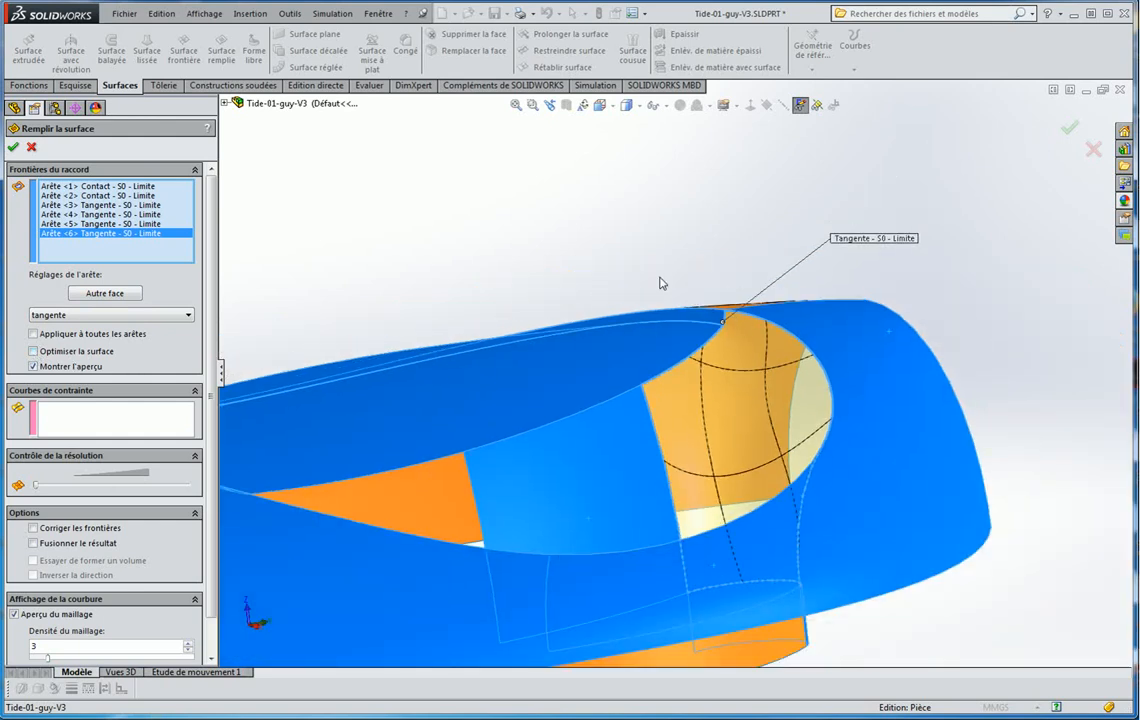
{"action": "middle_click_drag", "start_coordinate": [691, 270], "coordinate": [760, 420]}
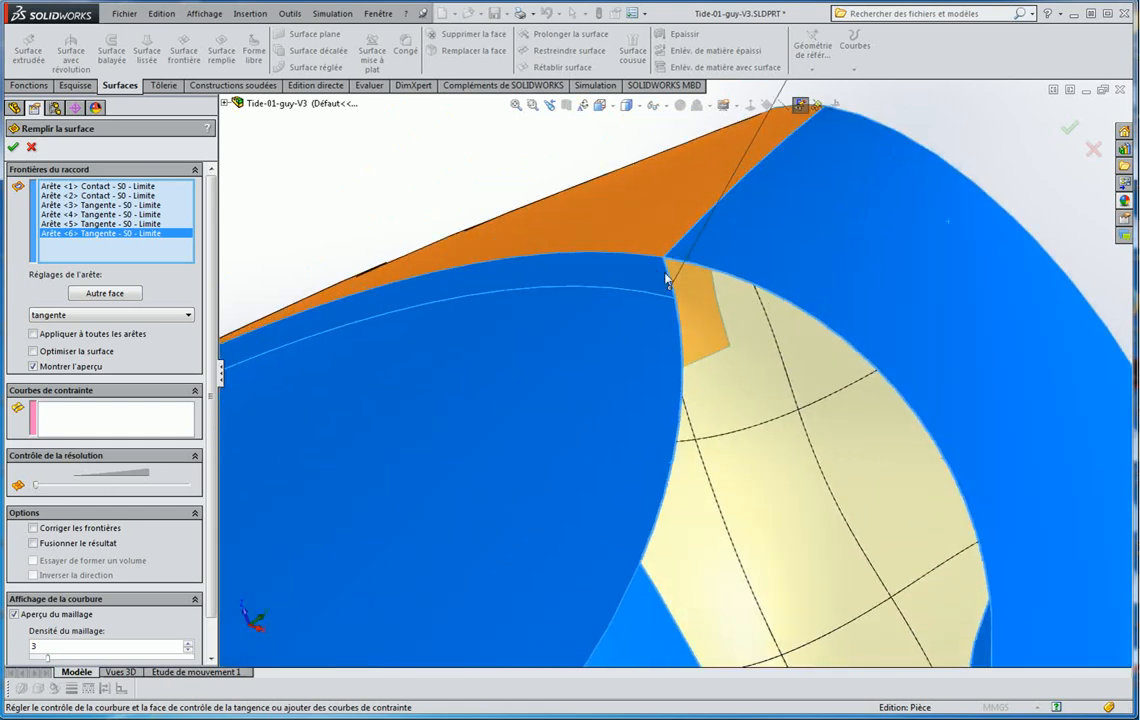
{"action": "scroll", "coordinate": [443, 390], "scroll_direction": "up", "scroll_amount": 2}
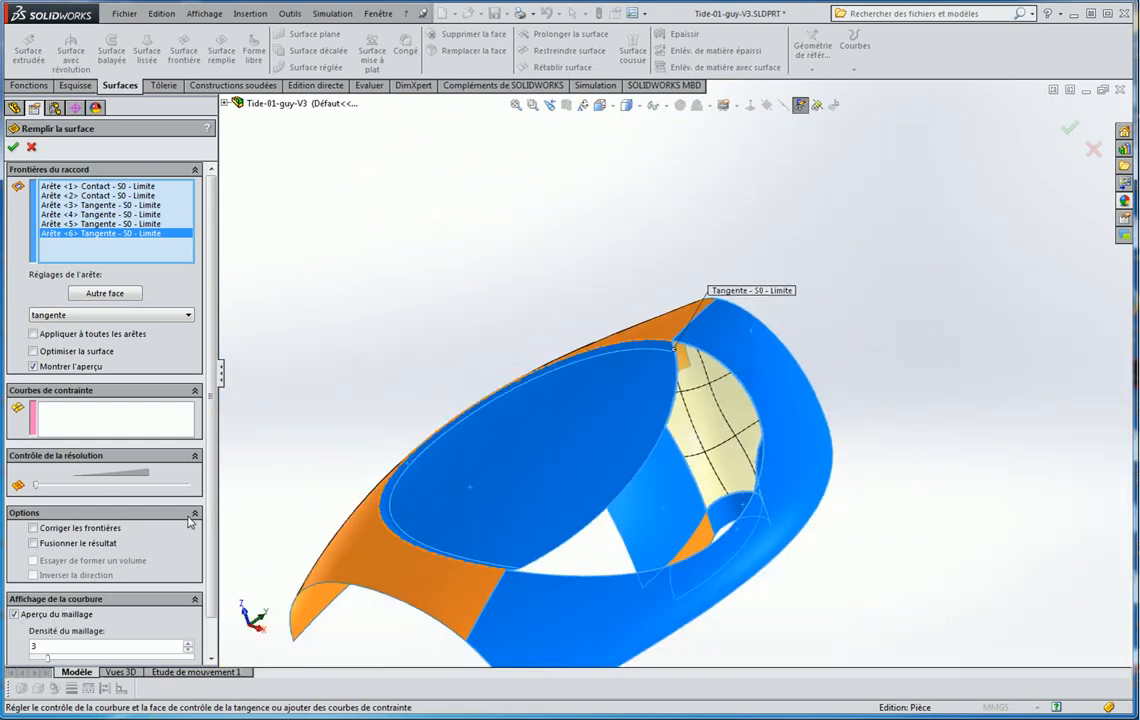
Check the fill preview with Zébrures and Champs de courbure, and switch both displays off again
{"action": "scroll", "coordinate": [210, 520], "scroll_direction": "down", "scroll_amount": 2}
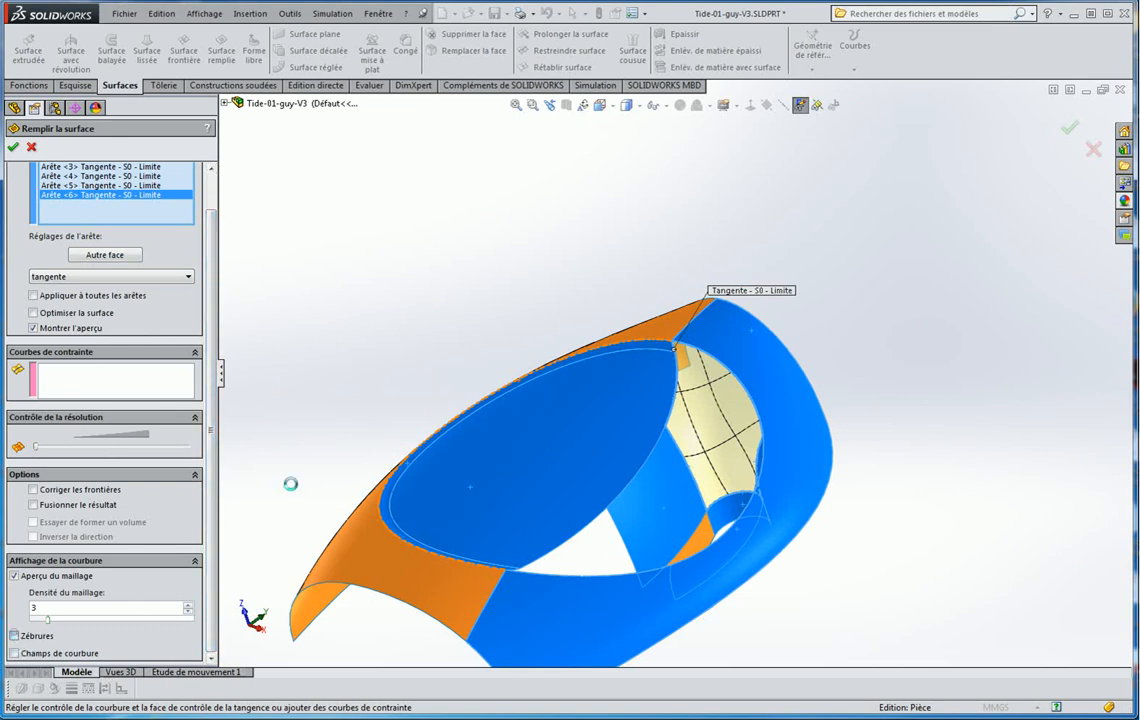
{"action": "mouse_move", "coordinate": [491, 298]}
{"action": "middle_mouse_down"}
{"action": "mouse_move", "coordinate": [481, 313]}
{"action": "mouse_move", "coordinate": [501, 351]}
{"action": "mouse_move", "coordinate": [500, 315]}
{"action": "middle_mouse_up"}
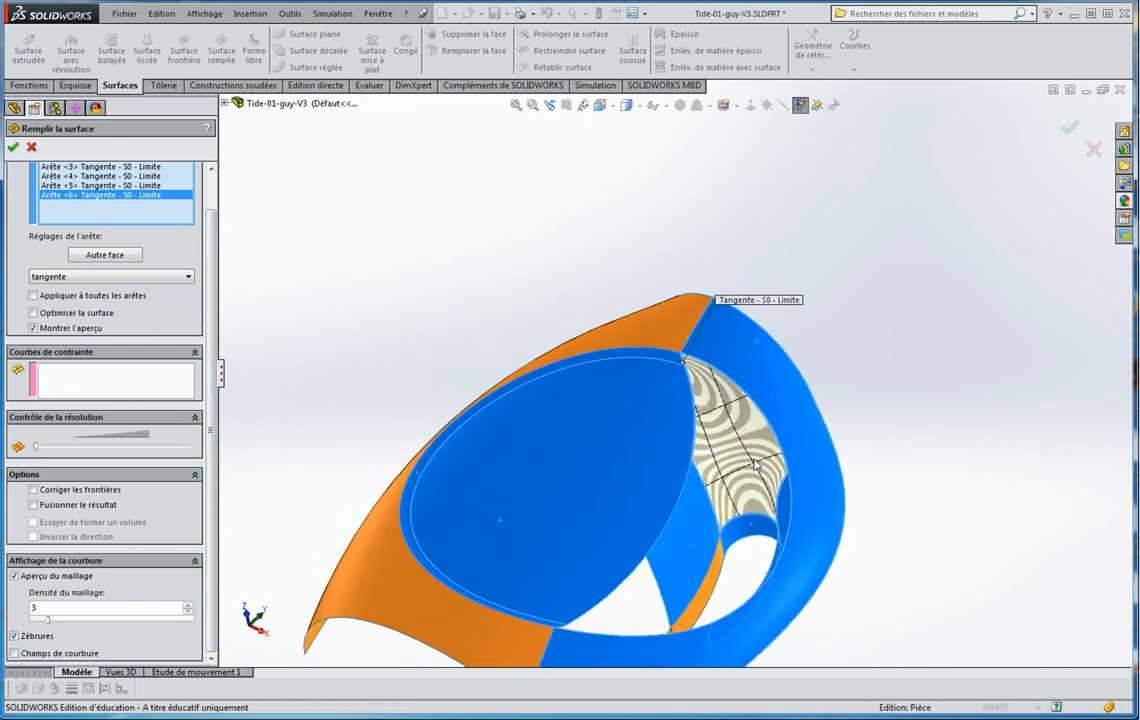
{"action": "left_click", "coordinate": [15, 654]}
{"action": "middle_click_drag", "start_coordinate": [583, 333], "coordinate": [624, 268]}
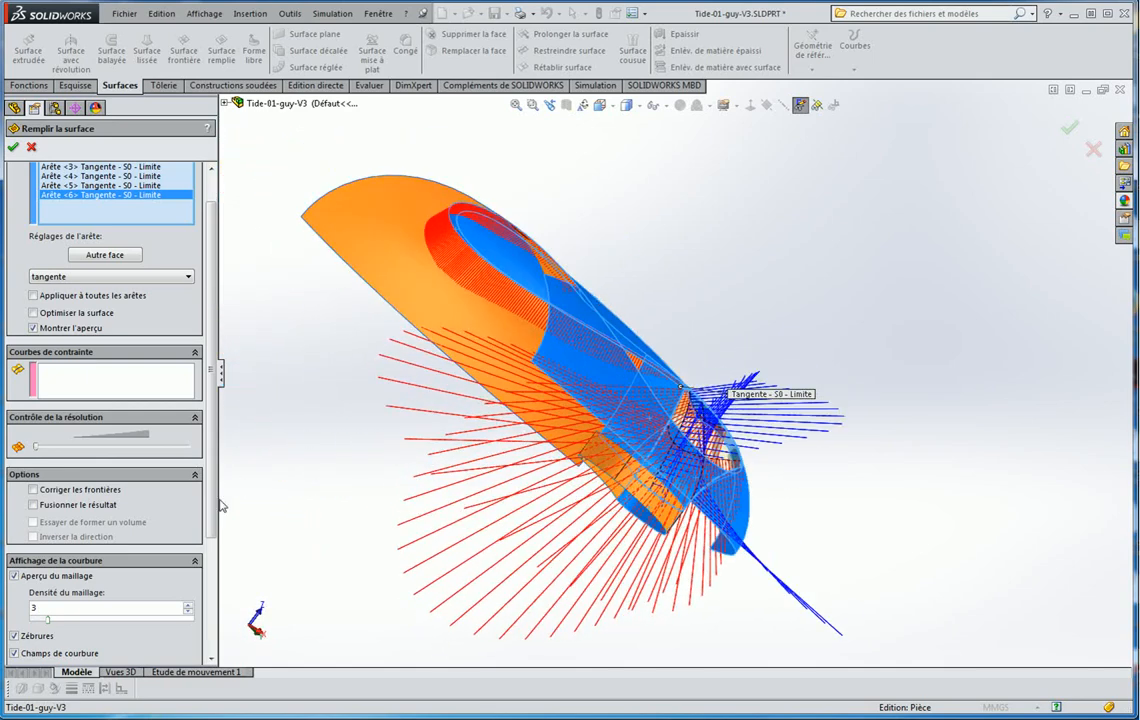
{"action": "left_click", "coordinate": [14, 654]}
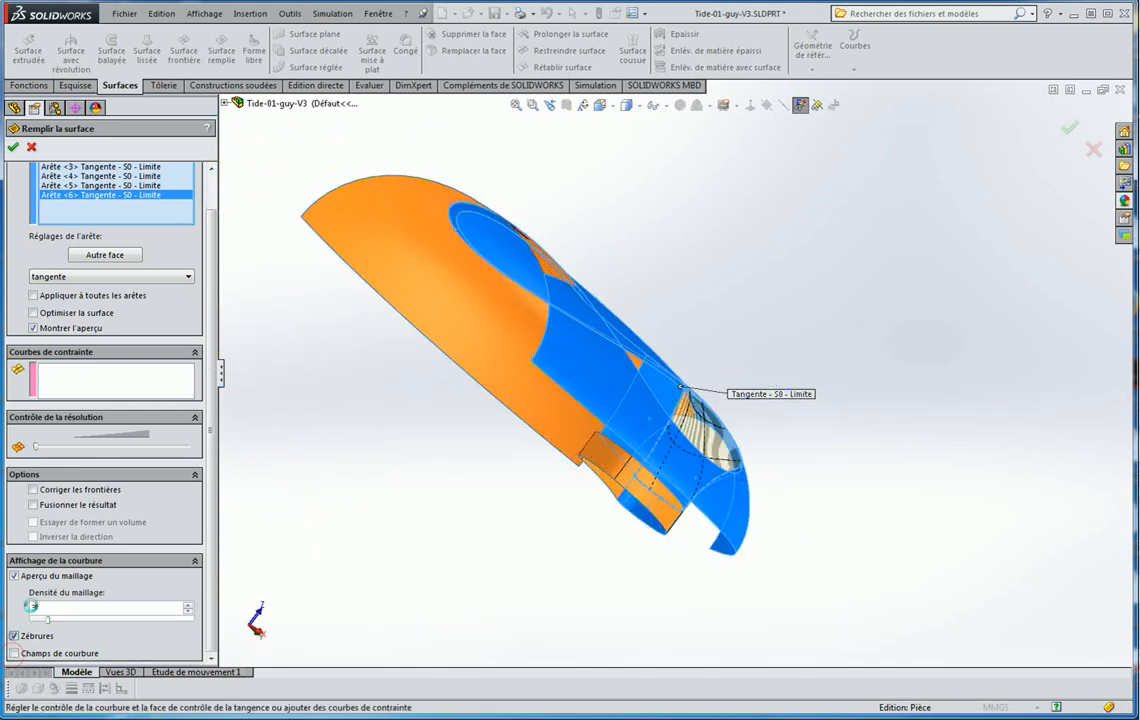
{"action": "left_click", "coordinate": [14, 636]}
Enable Fusionner le résultat and finish the filled surface over the upper handle opening
{"action": "scroll", "coordinate": [496, 379], "scroll_direction": "up", "scroll_amount": 2}
{"action": "middle_click_drag", "start_coordinate": [496, 379], "coordinate": [400, 432]}
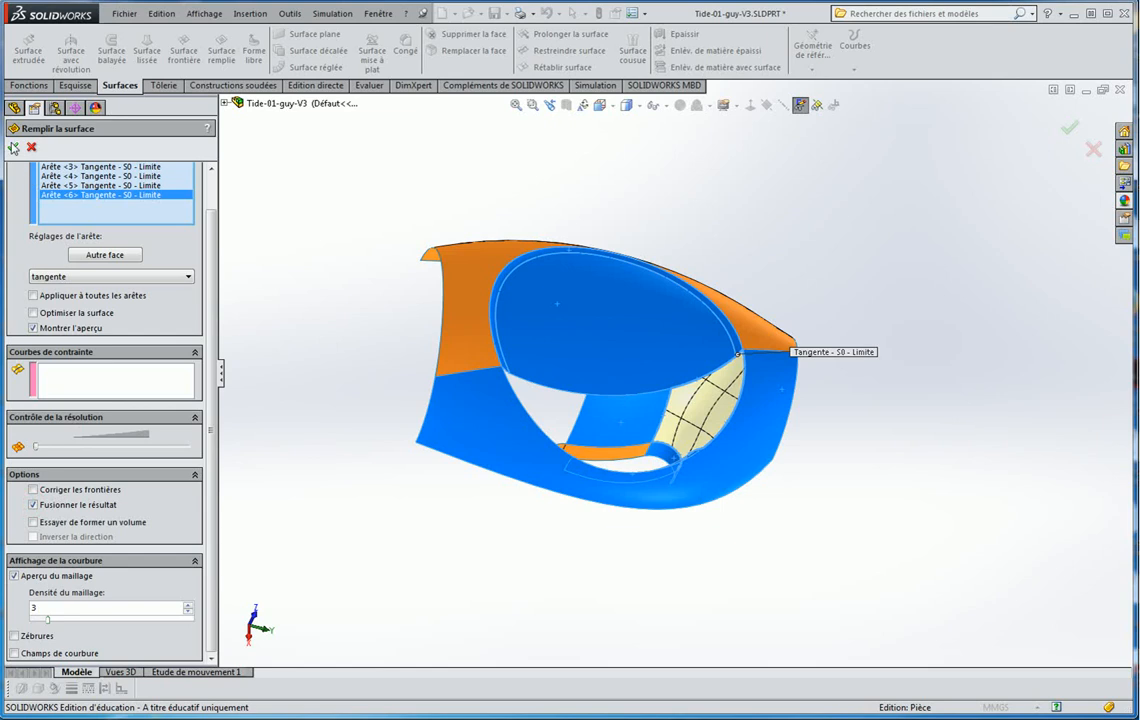
{"action": "left_click", "coordinate": [13, 147]}
Start a filled surface over the lower handle opening with the oval panel's edge and the outer body's edge as contact boundaries
{"action": "middle_click_drag", "start_coordinate": [725, 425], "coordinate": [517, 330]}
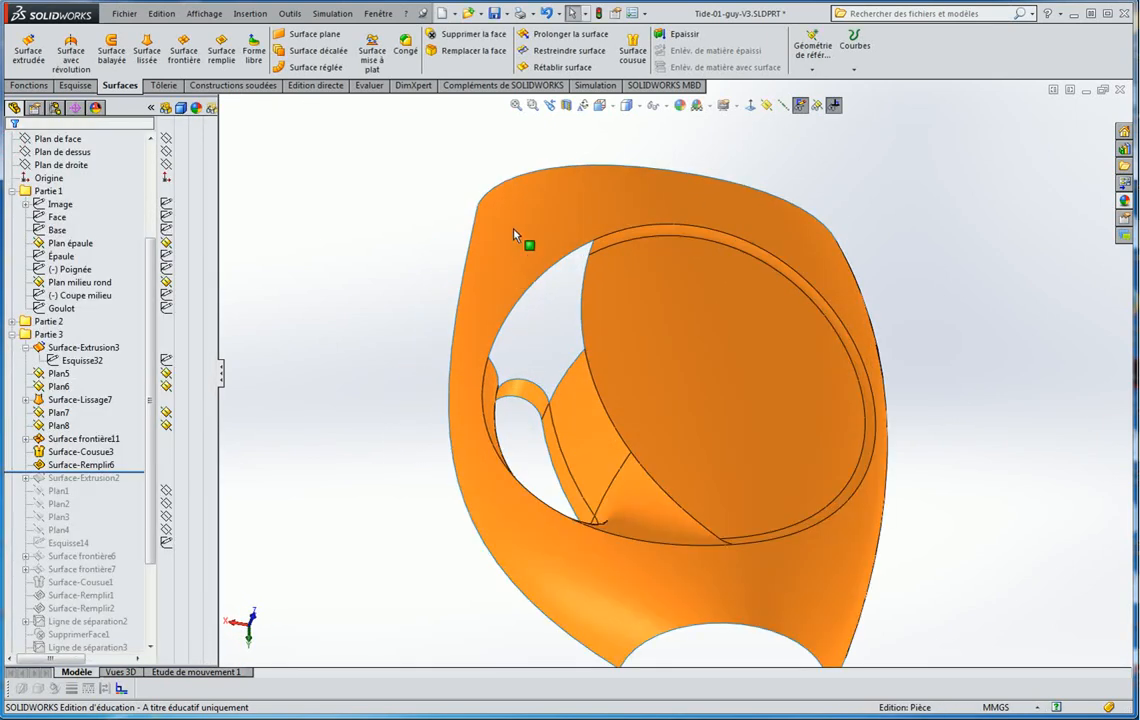
{"action": "left_click", "coordinate": [221, 48]}
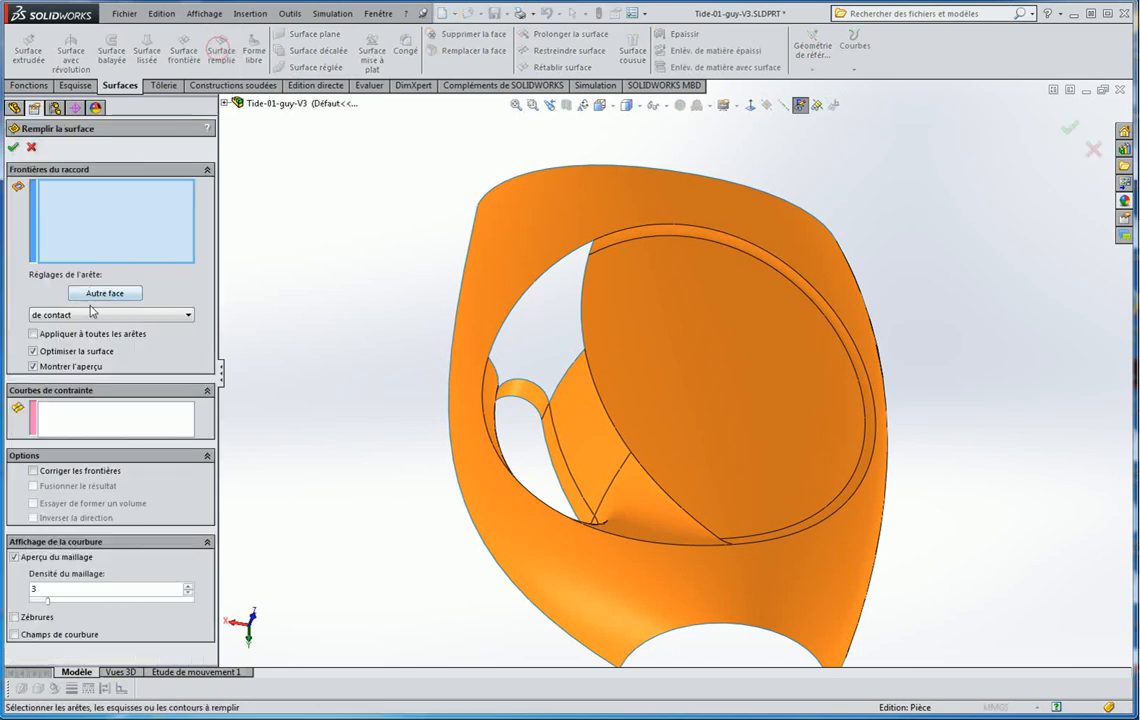
{"action": "left_click", "coordinate": [571, 264]}
{"action": "left_click", "coordinate": [563, 258]}
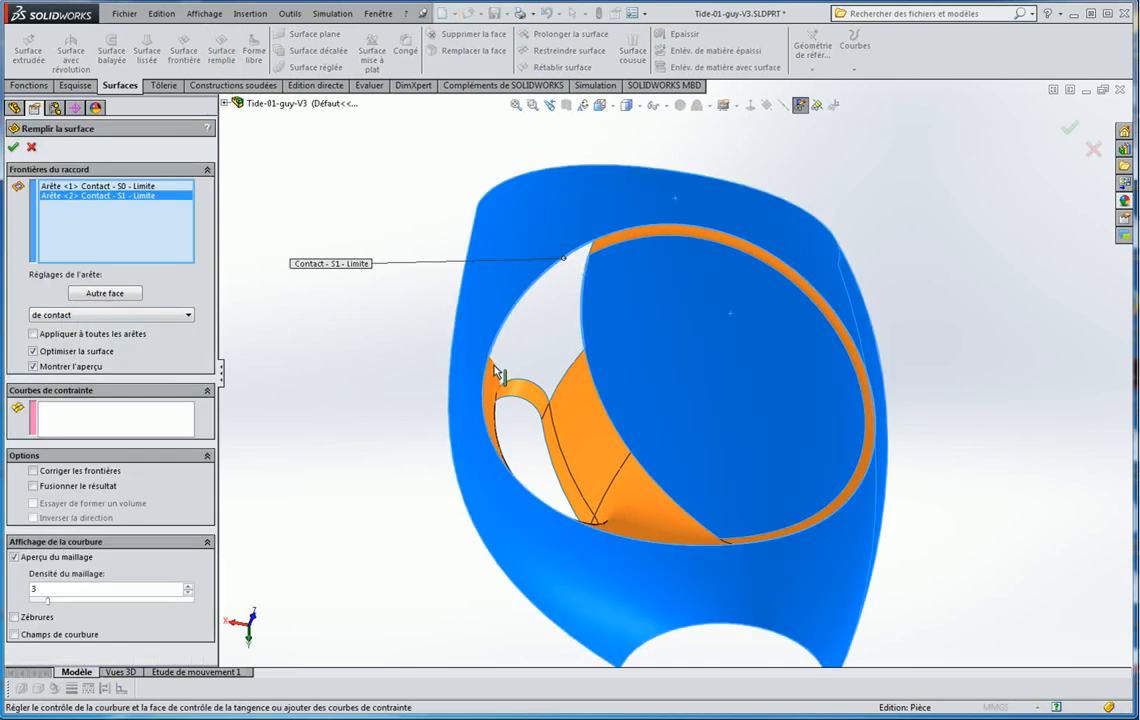
Add the three handle surface edges and the short rim edge bordering the lower opening as tangente boundaries
{"action": "left_click", "coordinate": [493, 365]}
{"action": "left_click", "coordinate": [75, 316]}
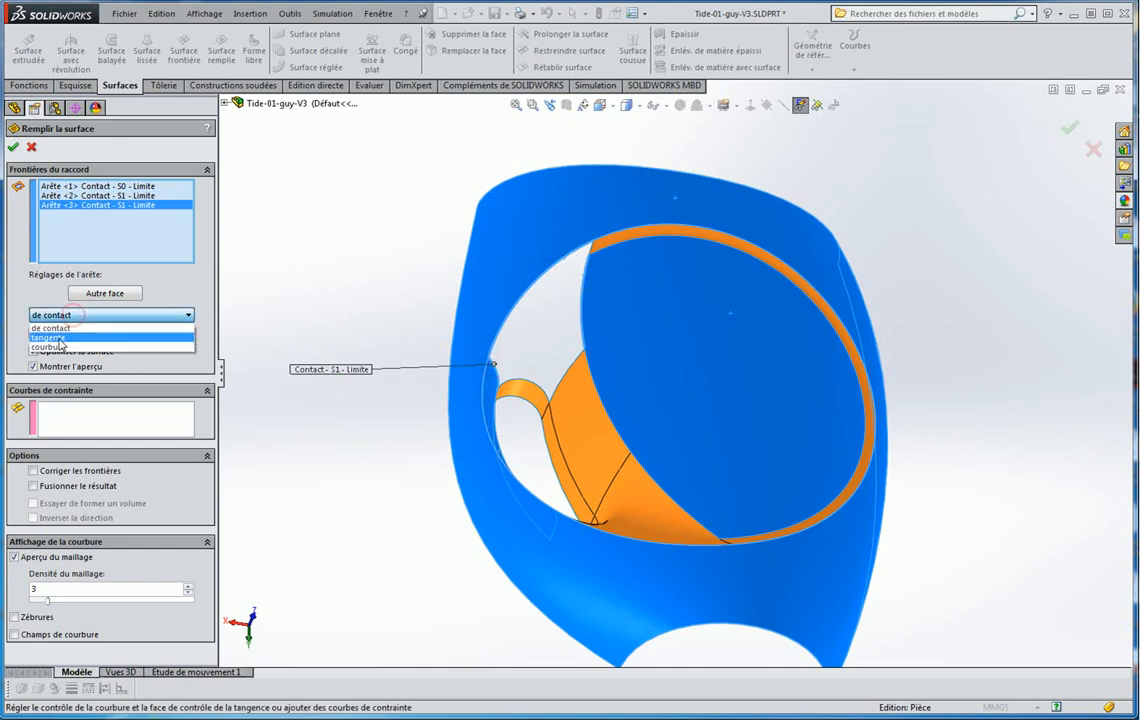
{"action": "left_click", "coordinate": [57, 338]}
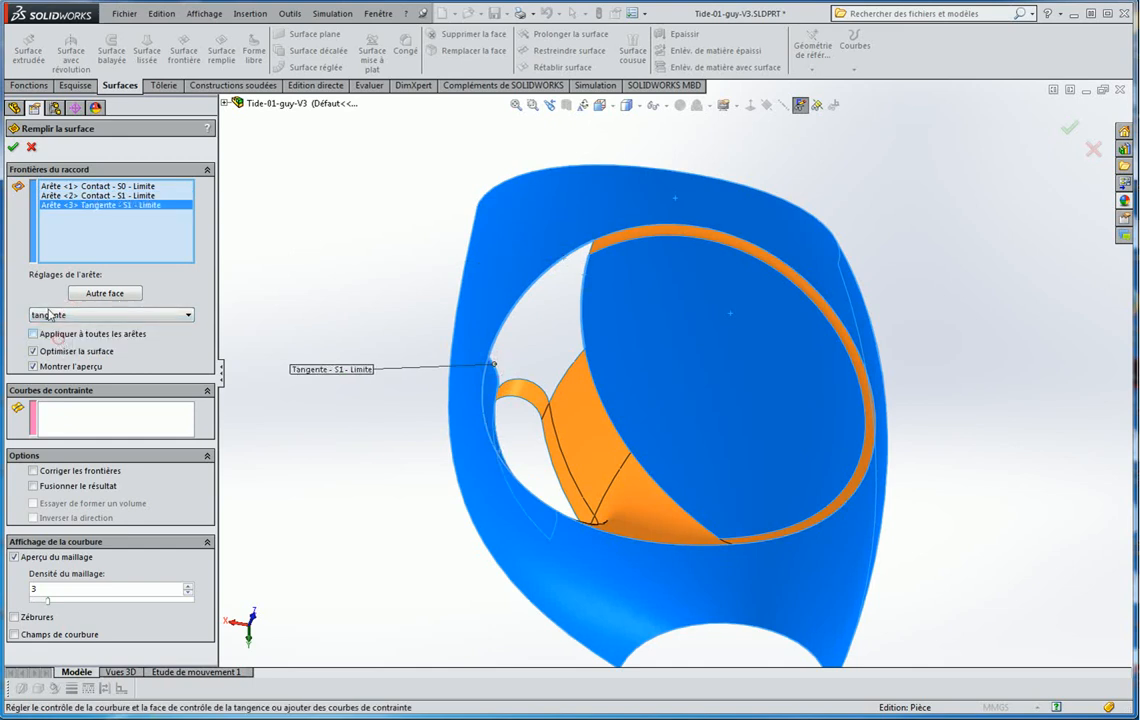
{"action": "left_click", "coordinate": [520, 383]}
{"action": "left_click", "coordinate": [557, 387]}
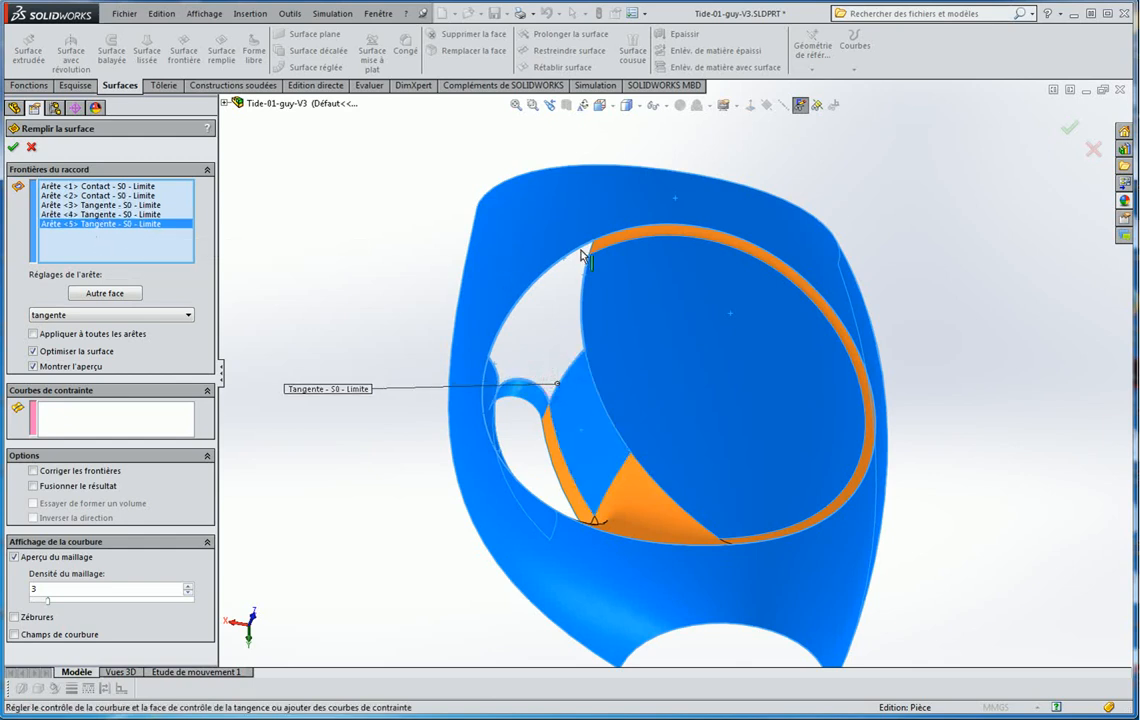
{"action": "scroll", "coordinate": [590, 252], "scroll_direction": "down", "scroll_amount": 5}
{"action": "left_click", "coordinate": [625, 273]}
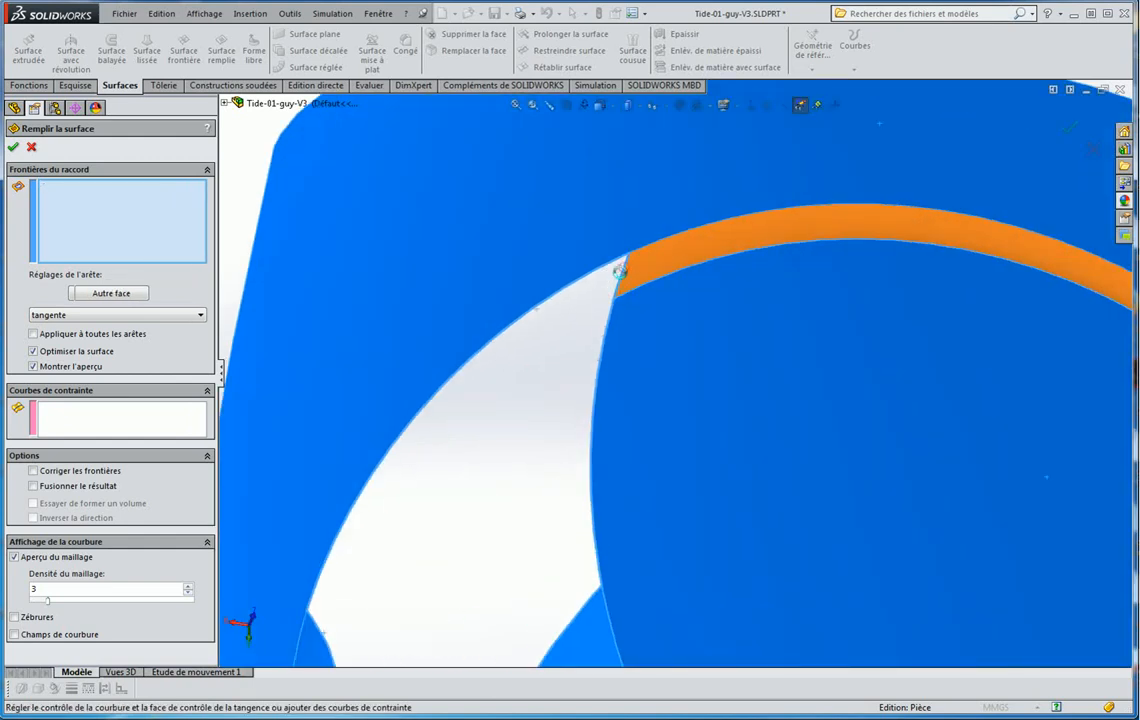
Enable Fusionner le résultat and finish the filled surface over the lower handle opening
{"action": "scroll", "coordinate": [635, 305], "scroll_direction": "up", "scroll_amount": 5}
{"action": "middle_click_drag", "start_coordinate": [582, 315], "coordinate": [661, 252]}
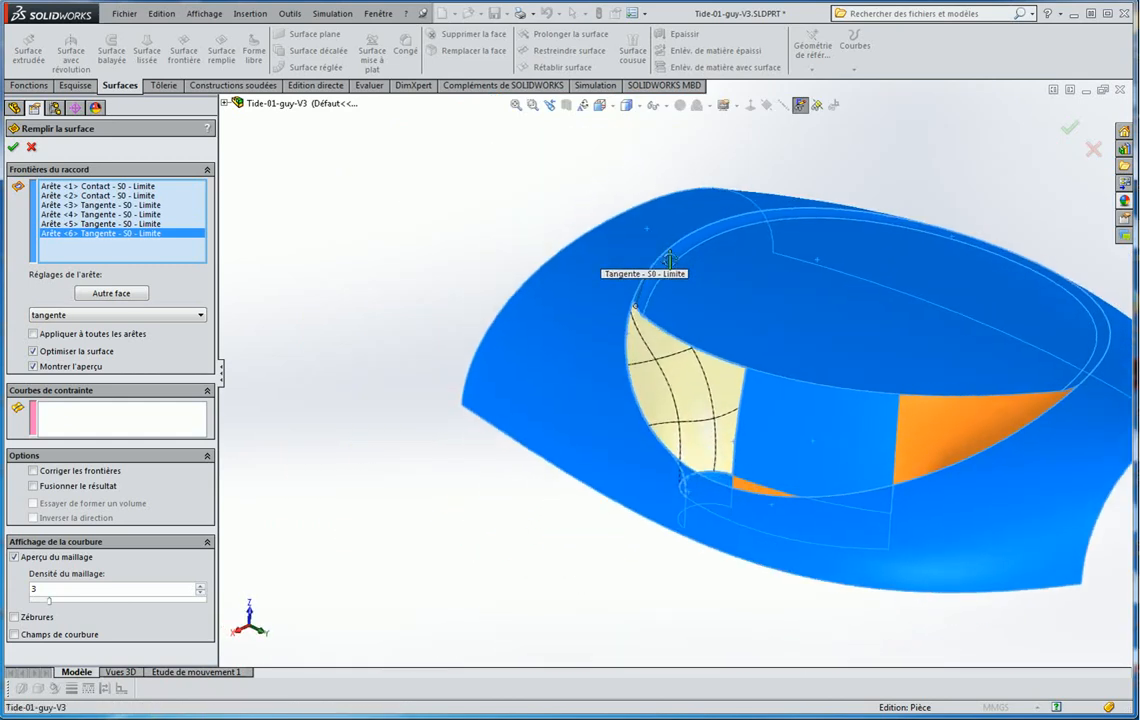
{"action": "left_click", "coordinate": [34, 486]}
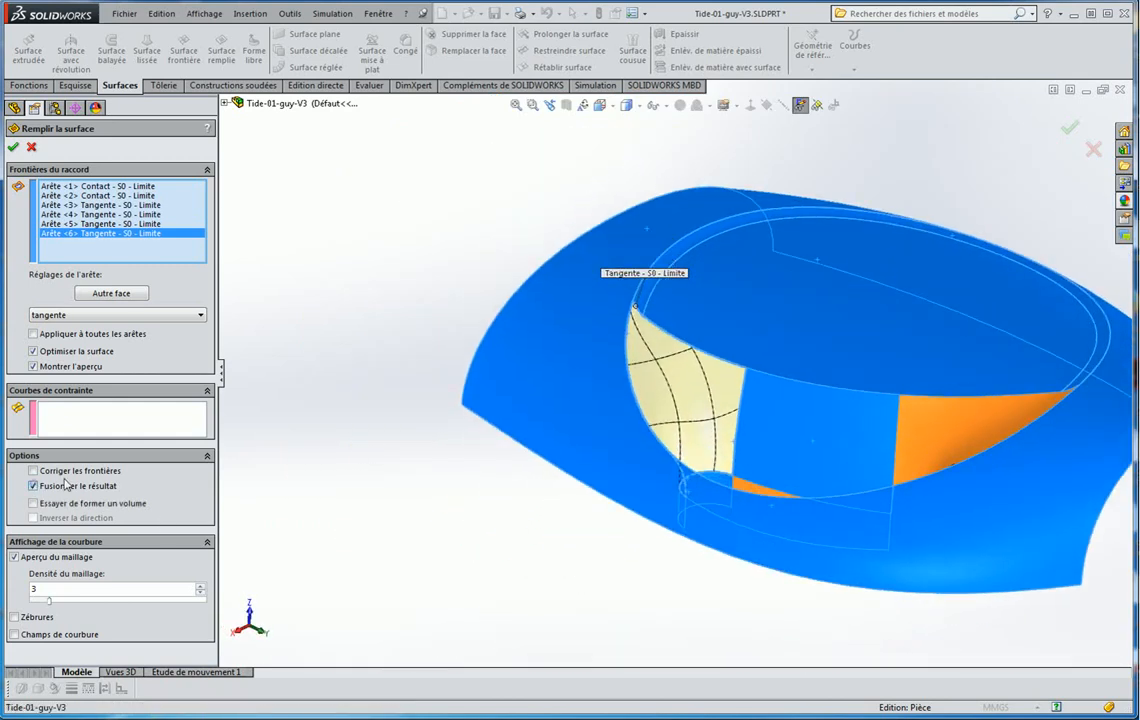
{"action": "left_click", "coordinate": [13, 148]}
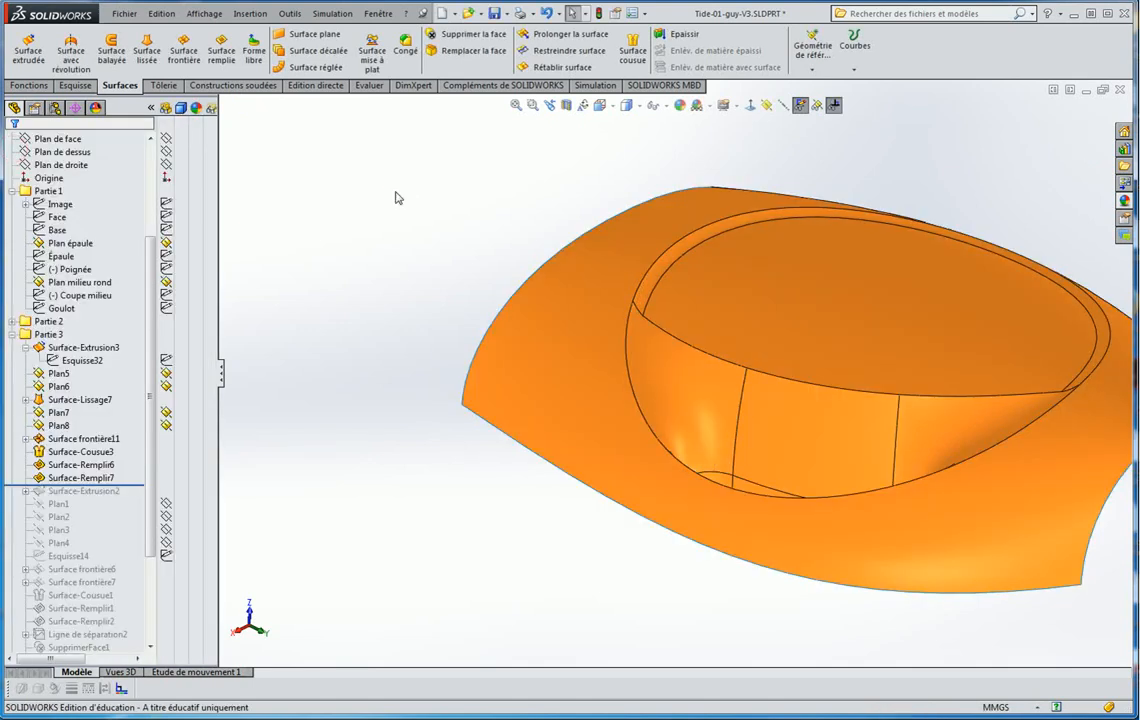
Inspect the closed handle recess and the inner handle band on the bottle body from several sides
{"action": "middle_click_drag", "start_coordinate": [394, 196], "coordinate": [677, 204]}
{"action": "scroll", "coordinate": [790, 243], "scroll_direction": "down", "scroll_amount": 3}
{"action": "middle_click_drag", "start_coordinate": [790, 243], "coordinate": [745, 150]}
{"action": "middle_click_drag", "start_coordinate": [731, 262], "coordinate": [816, 244]}
{"action": "left_click", "coordinate": [787, 226]}
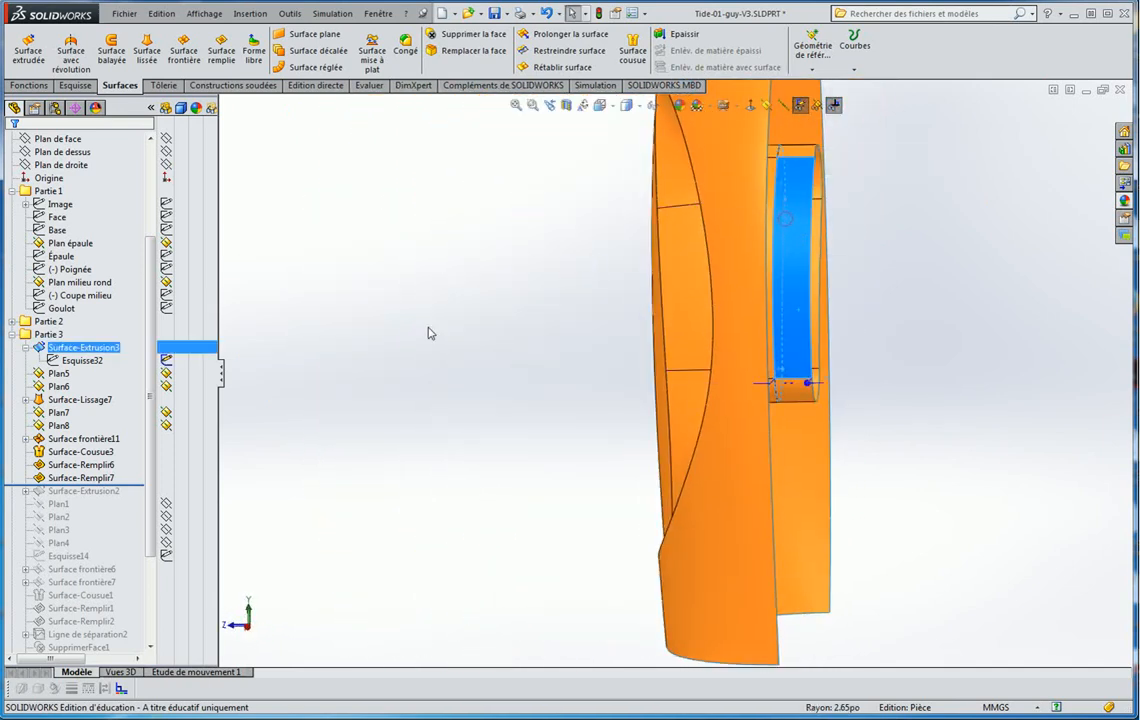
{"action": "left_click", "coordinate": [383, 383]}
{"action": "middle_click_drag", "start_coordinate": [573, 410], "coordinate": [716, 394]}
{"action": "scroll", "coordinate": [613, 402], "scroll_direction": "up", "scroll_amount": 3}
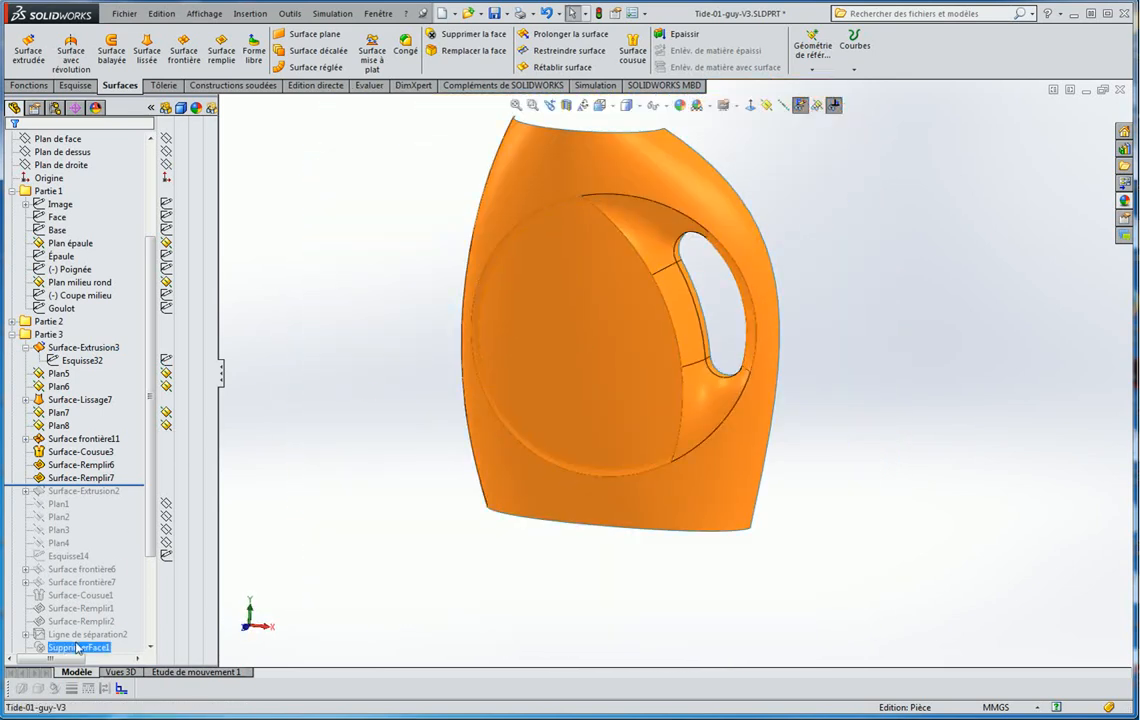
{"action": "scroll", "coordinate": [631, 313], "scroll_direction": "down", "scroll_amount": 3}
{"action": "middle_click_drag", "start_coordinate": [631, 313], "coordinate": [750, 202]}
{"action": "scroll", "coordinate": [750, 202], "scroll_direction": "up", "scroll_amount": 1}
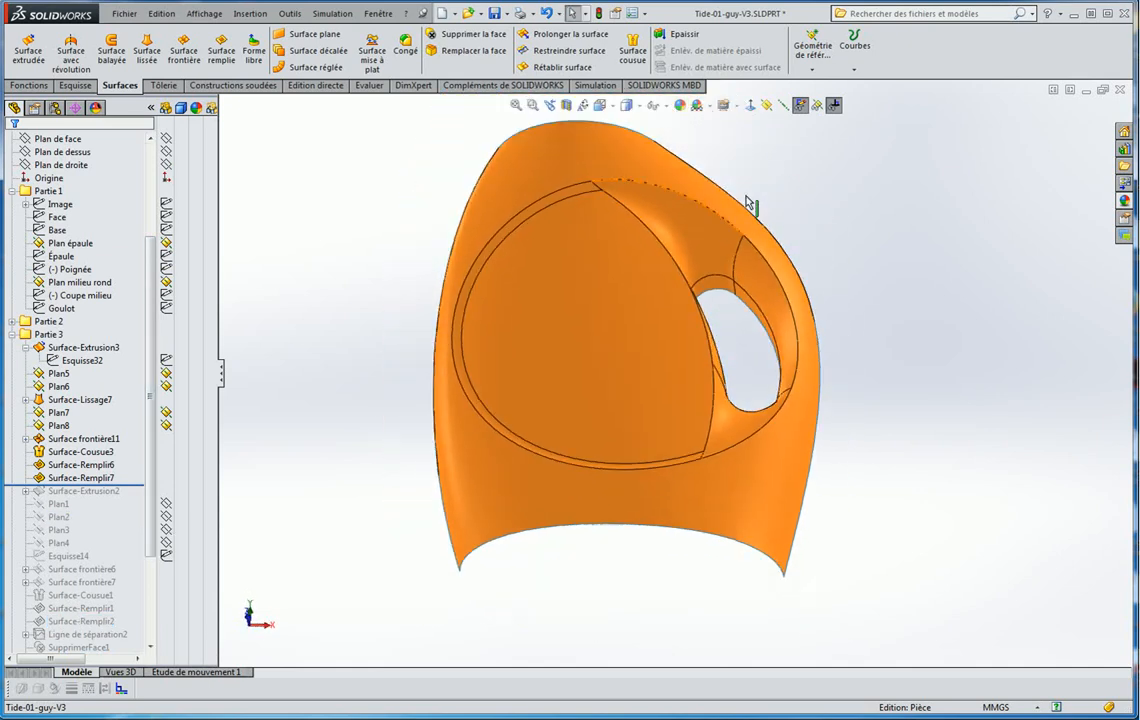
{"action": "scroll", "coordinate": [750, 202], "scroll_direction": "down", "scroll_amount": 2}
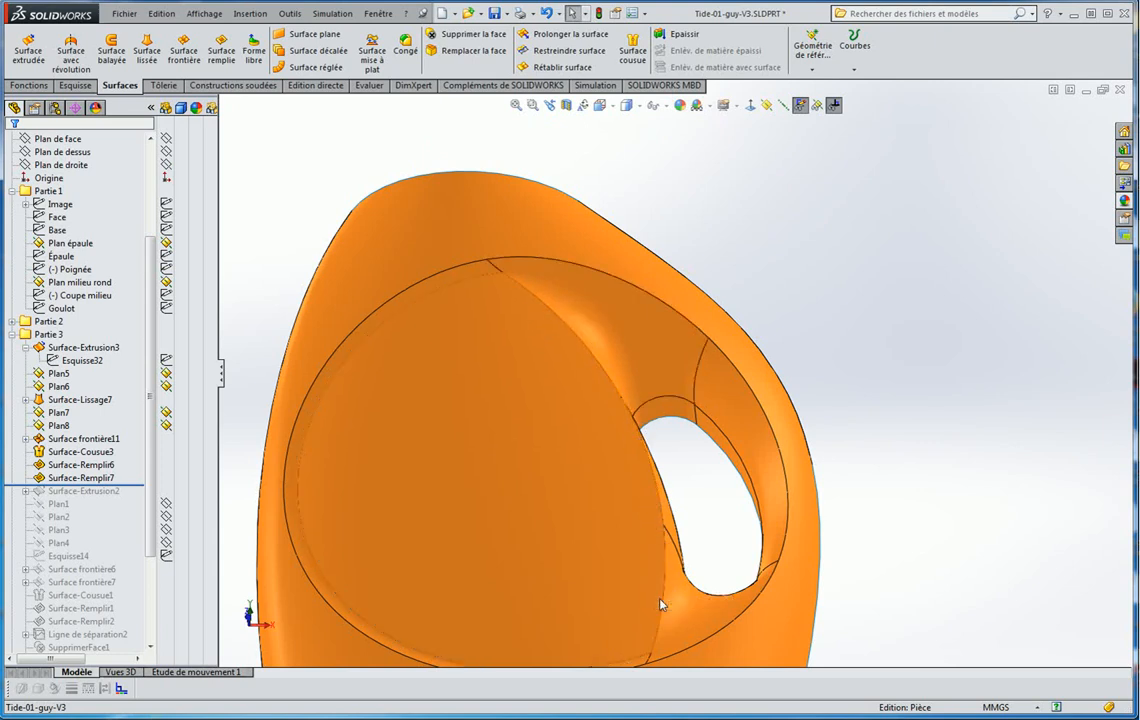
{"action": "middle_click_drag", "start_coordinate": [655, 538], "coordinate": [667, 425]}
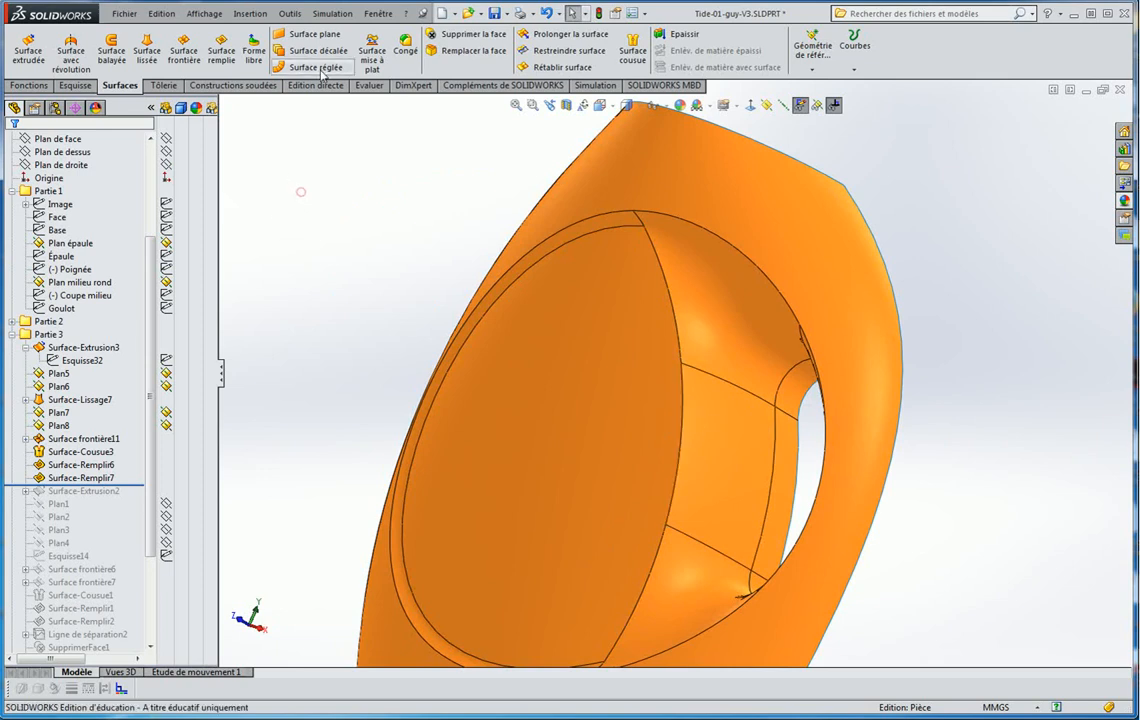
Try to fillet the edge between the oval panel and the handle recess with a symmetric 2 mm radius
{"action": "left_click", "coordinate": [406, 40]}
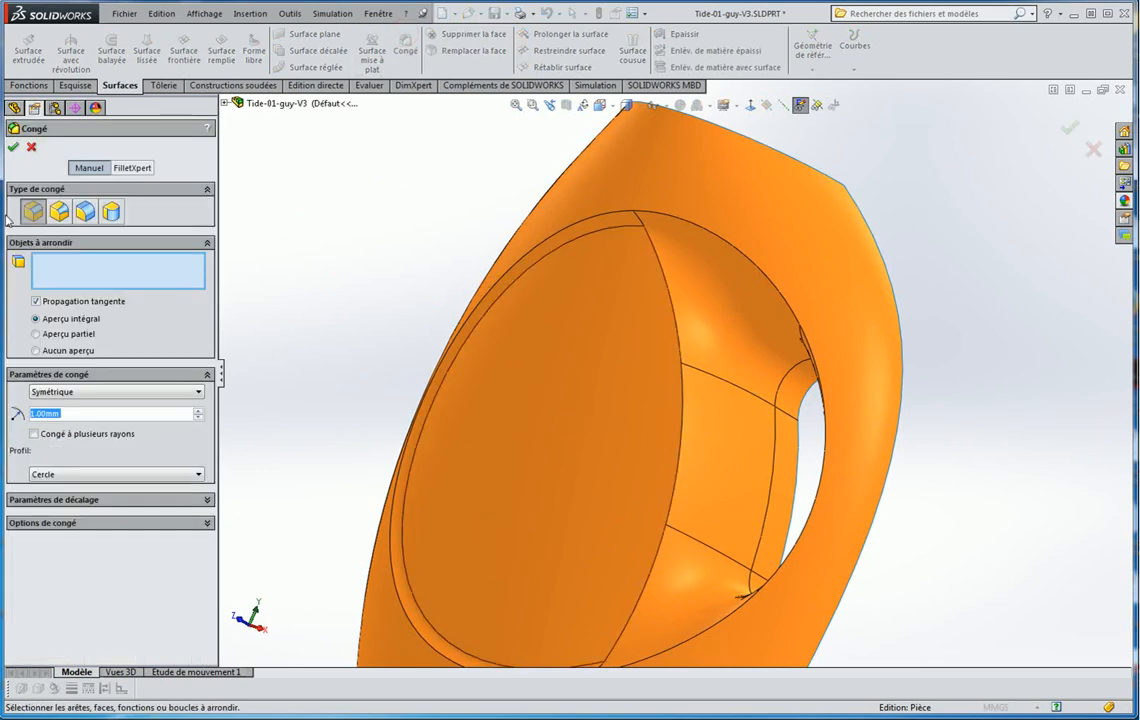
{"action": "left_click", "coordinate": [684, 410]}
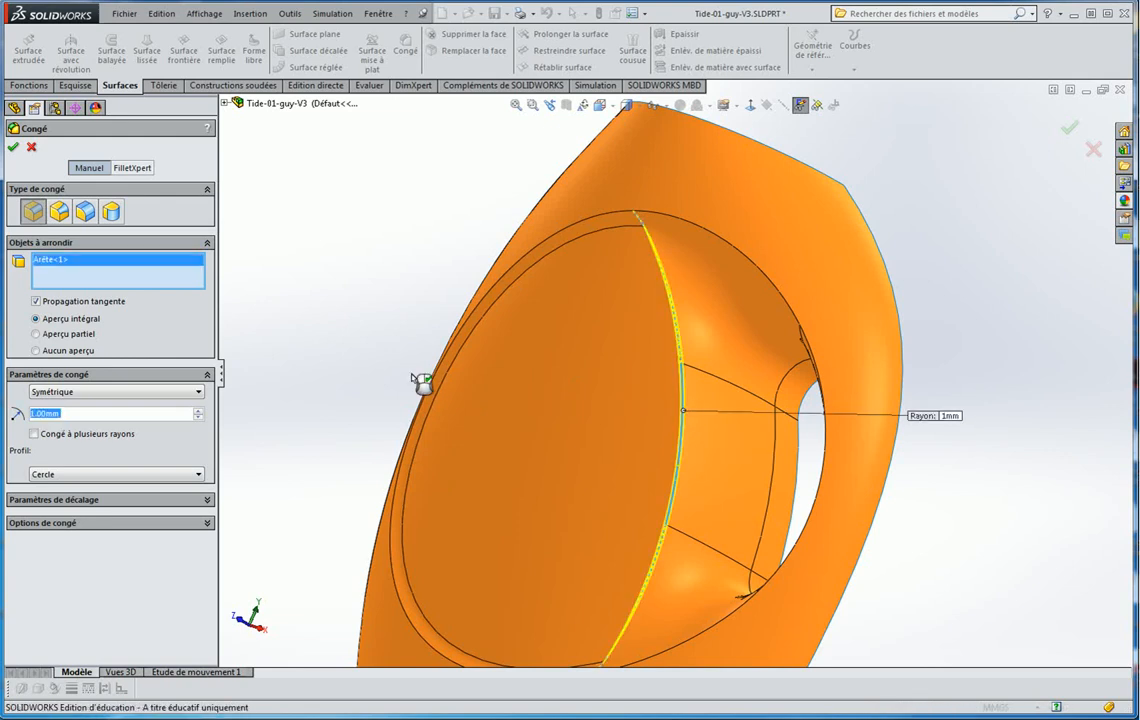
{"action": "middle_click_drag", "start_coordinate": [420, 380], "coordinate": [629, 309]}
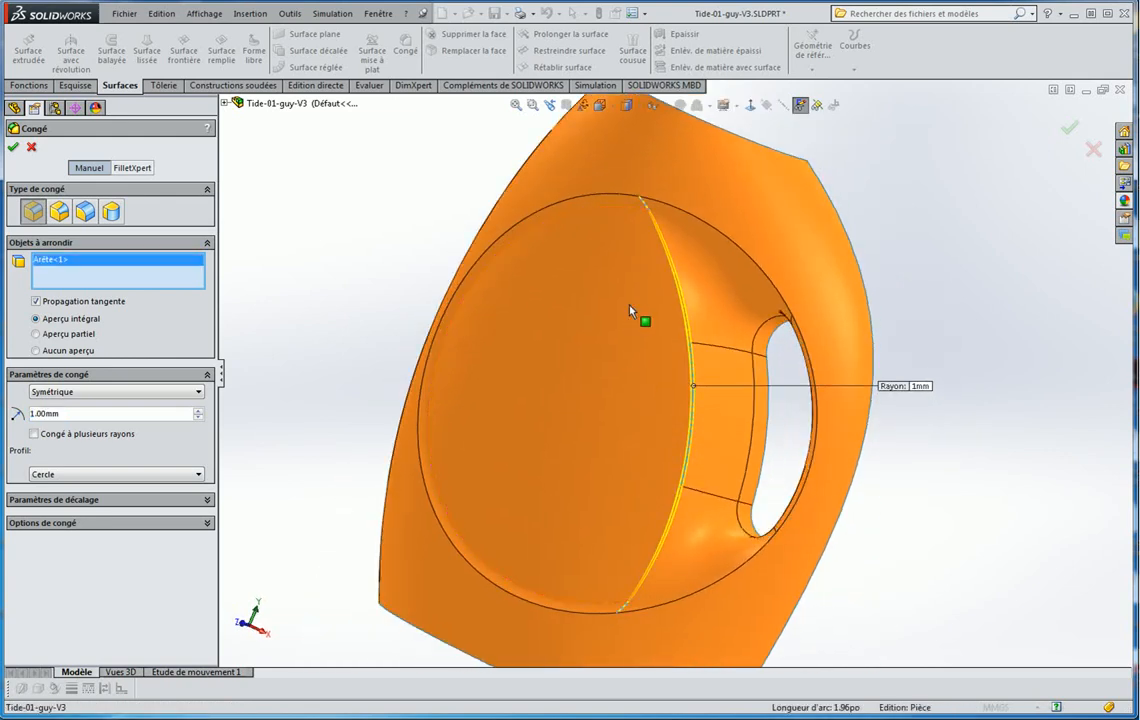
{"action": "scroll", "coordinate": [629, 310], "scroll_direction": "down", "scroll_amount": 5}
{"action": "scroll", "coordinate": [697, 229], "scroll_direction": "up", "scroll_amount": 6}
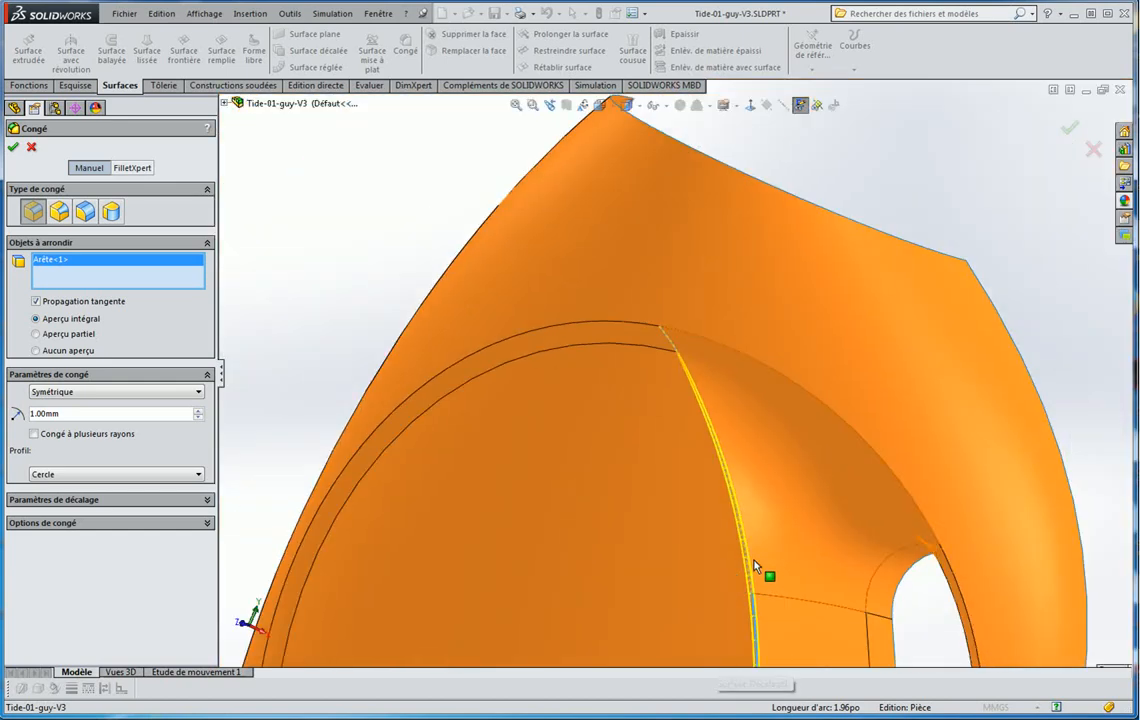
{"action": "scroll", "coordinate": [752, 625], "scroll_direction": "up", "scroll_amount": 3}
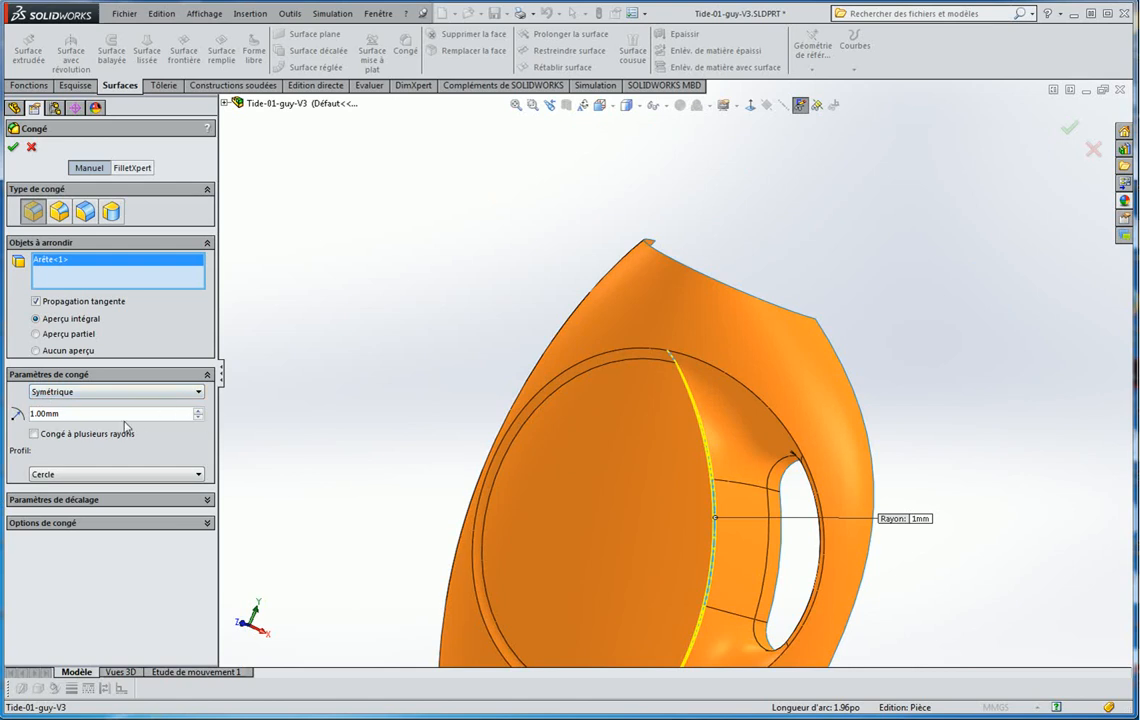
{"action": "type", "text": "2"}
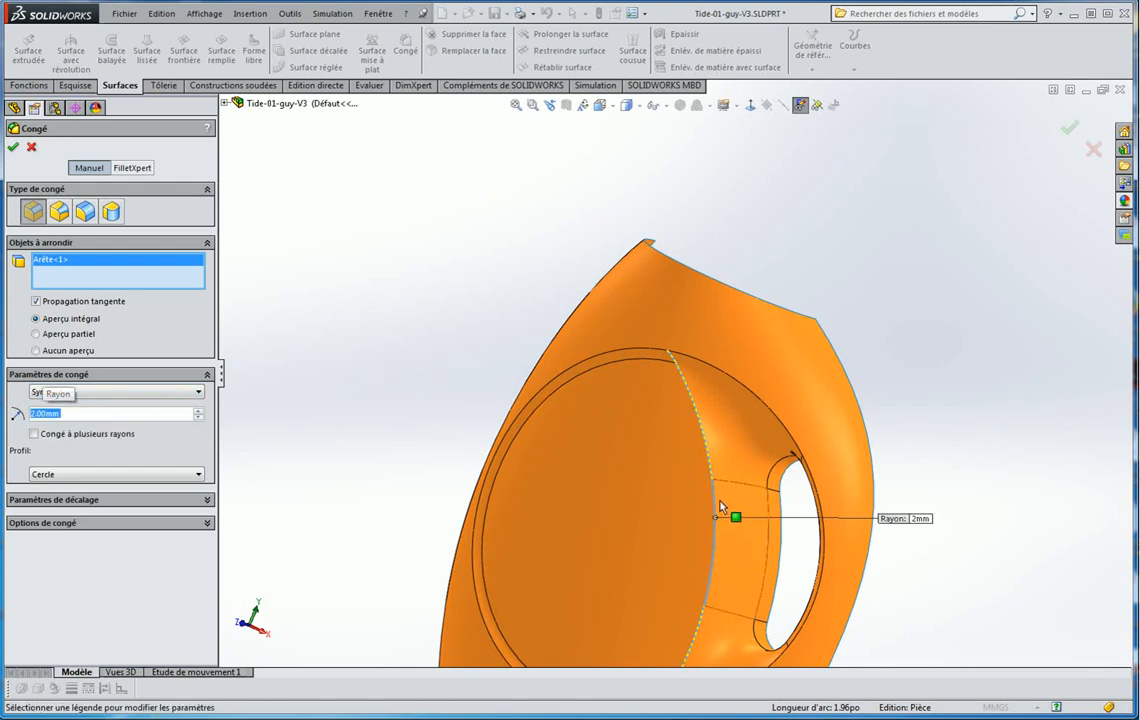
Examine the edge selected for filleting, especially its upper end where it crosses the oval panel's narrow rim
{"action": "scroll", "coordinate": [725, 510], "scroll_direction": "down", "scroll_amount": 3}
{"action": "scroll", "coordinate": [636, 224], "scroll_direction": "down", "scroll_amount": 5}
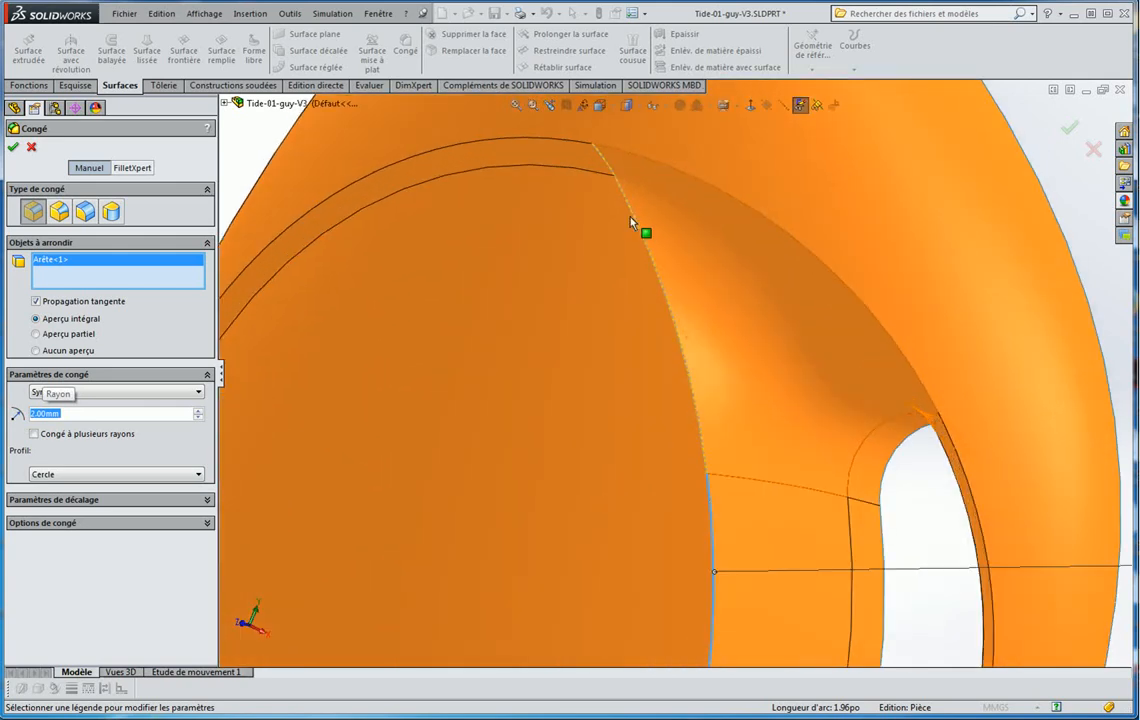
{"action": "middle_click_drag", "start_coordinate": [628, 166], "coordinate": [670, 58]}
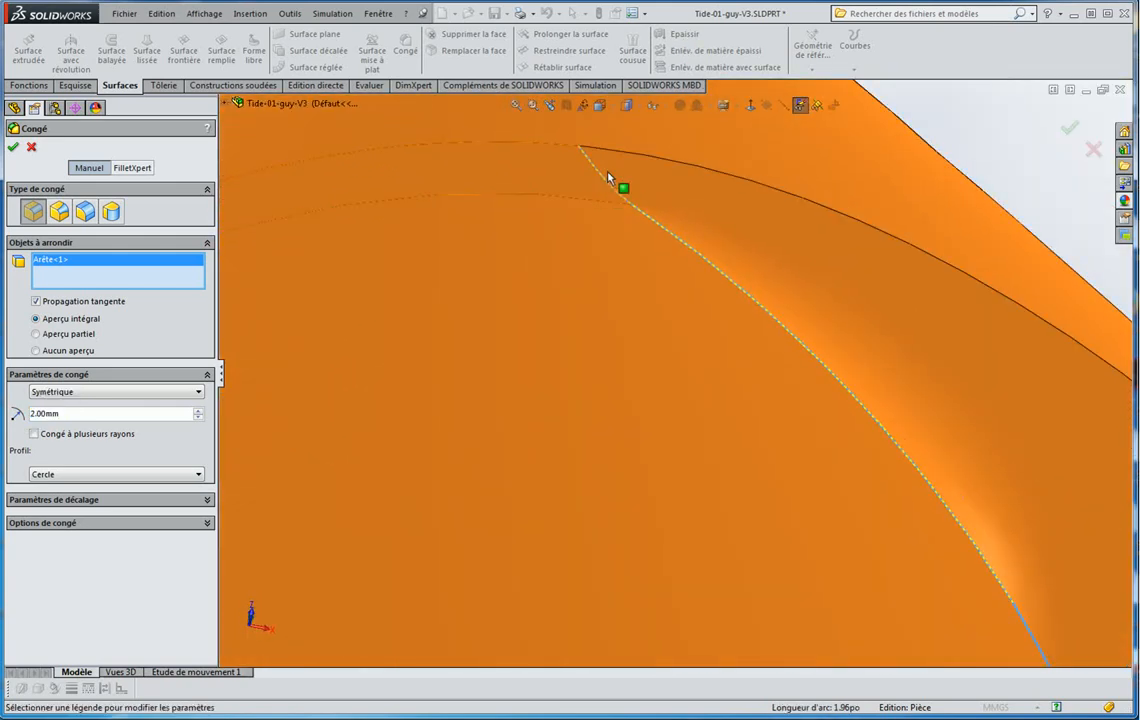
{"action": "scroll", "coordinate": [687, 377], "scroll_direction": "up", "scroll_amount": 1}
{"action": "scroll", "coordinate": [687, 377], "scroll_direction": "up", "scroll_amount": 4}
{"action": "middle_click", "coordinate": [843, 525]}
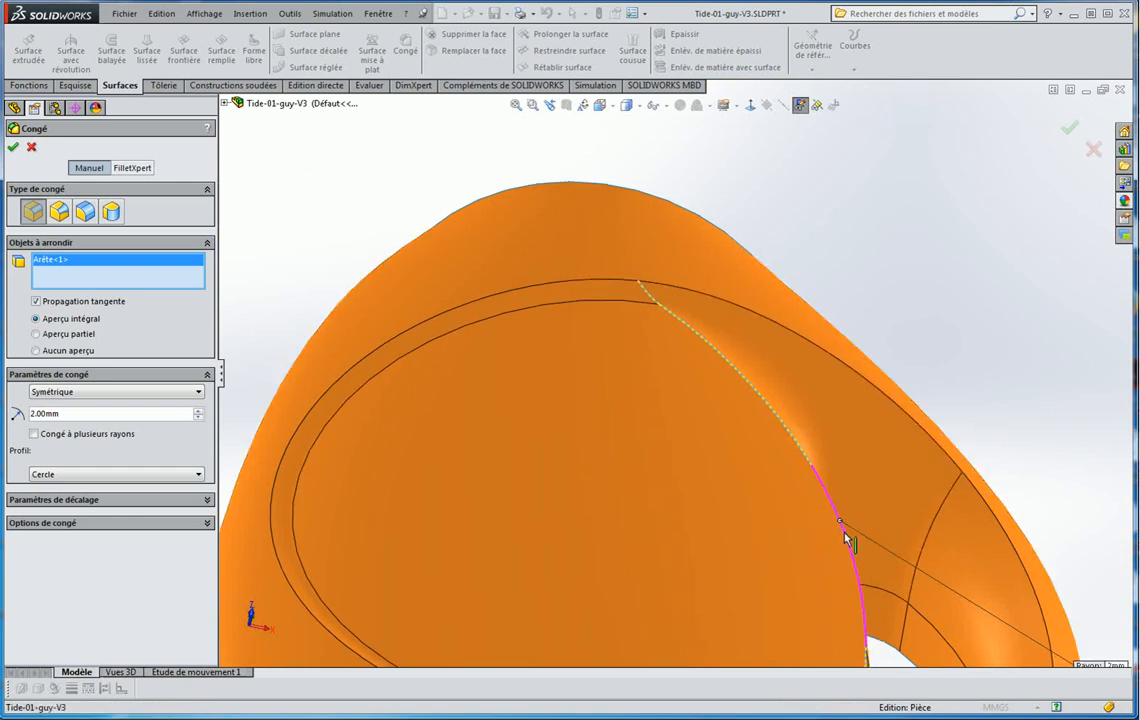
{"action": "middle_click_drag", "start_coordinate": [843, 530], "coordinate": [774, 642]}
{"action": "scroll", "coordinate": [872, 584], "scroll_direction": "up", "scroll_amount": 2}
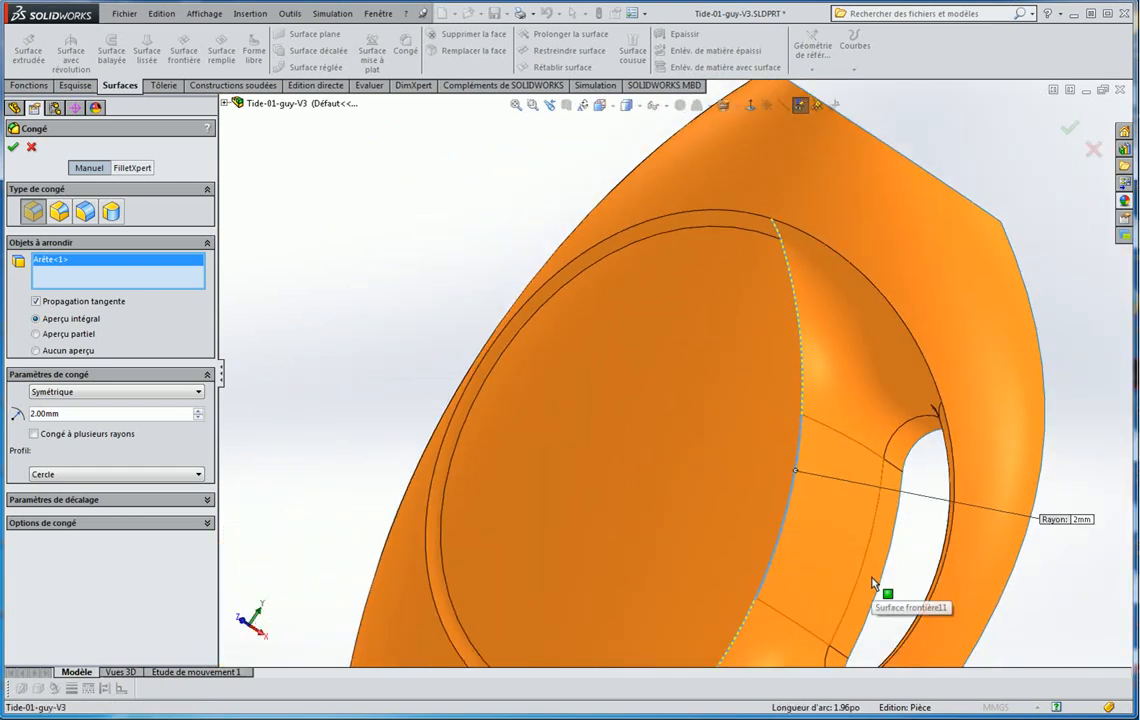
{"action": "scroll", "coordinate": [839, 522], "scroll_direction": "down", "scroll_amount": 2}
{"action": "scroll", "coordinate": [740, 280], "scroll_direction": "up", "scroll_amount": 3}
{"action": "scroll", "coordinate": [687, 249], "scroll_direction": "down", "scroll_amount": 3}
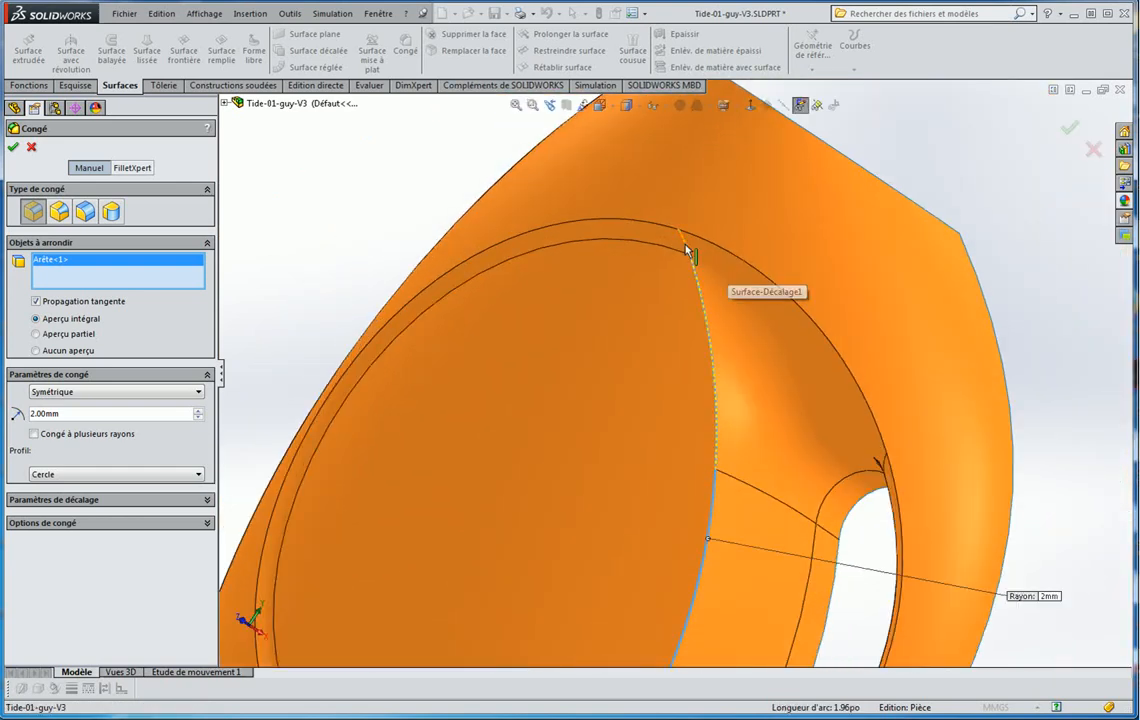
{"action": "scroll", "coordinate": [652, 303], "scroll_direction": "up", "scroll_amount": 3}
{"action": "middle_click_drag", "start_coordinate": [652, 302], "coordinate": [705, 520]}
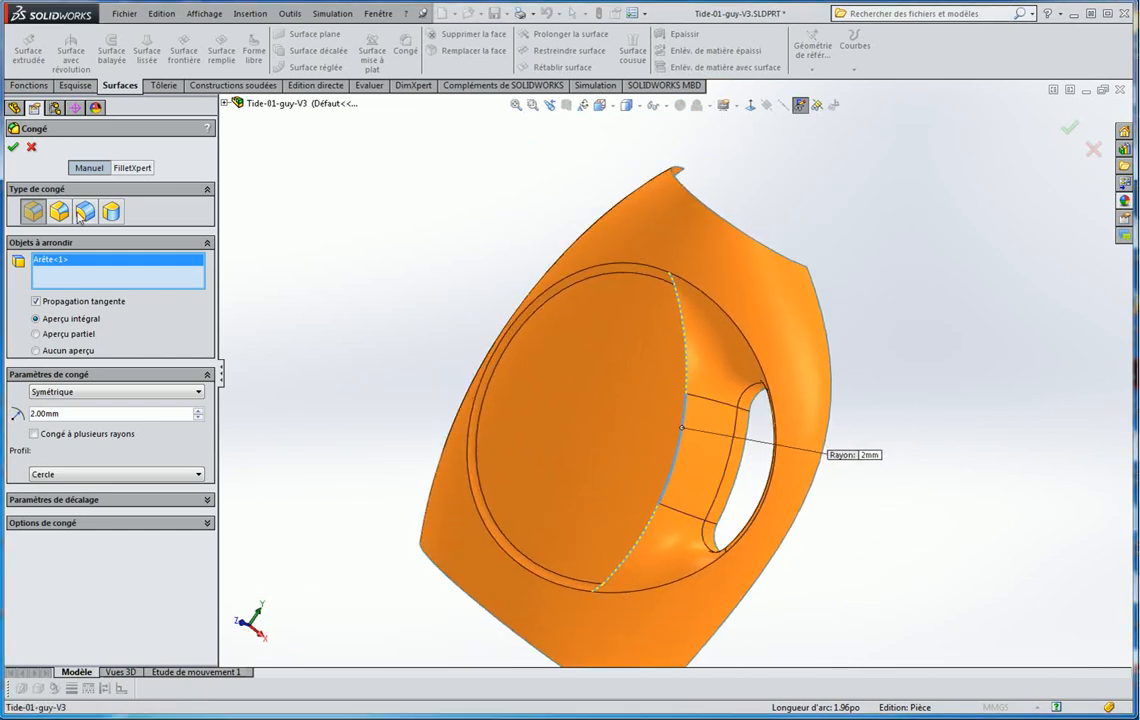
Try a face fillet instead, with the oval panel face and its narrow rim face as the first face set
{"action": "left_click", "coordinate": [85, 211]}
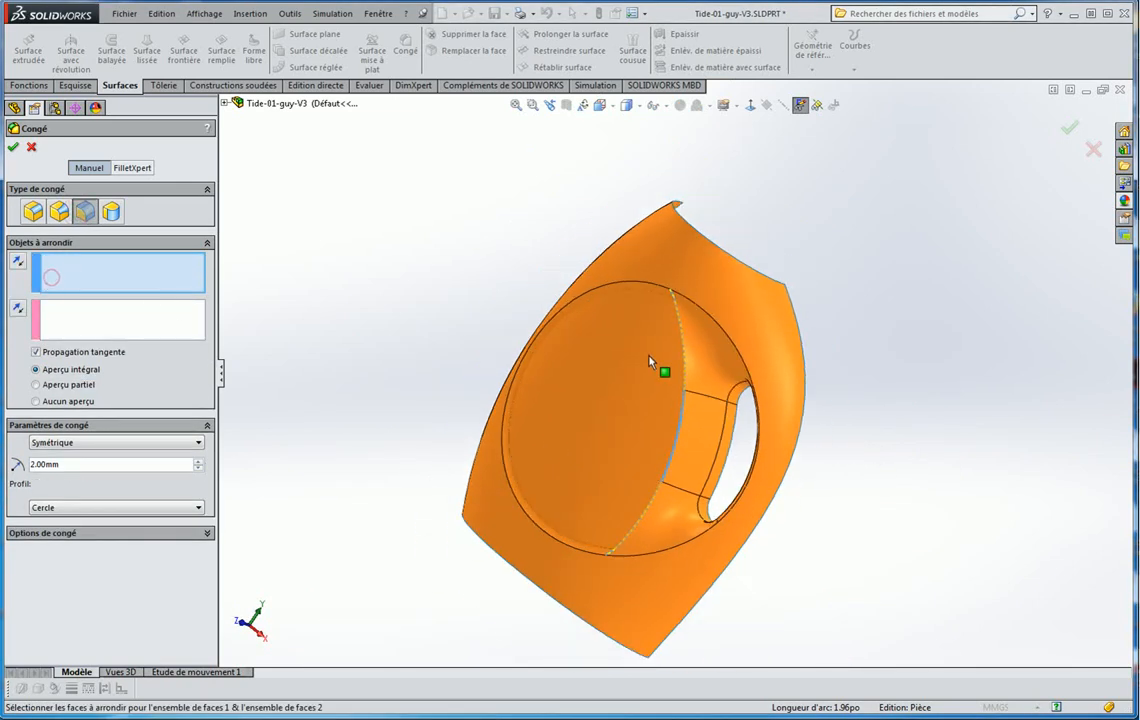
{"action": "left_click", "coordinate": [667, 338]}
{"action": "scroll", "coordinate": [672, 312], "scroll_direction": "down", "scroll_amount": 3}
{"action": "left_click", "coordinate": [682, 272]}
{"action": "scroll", "coordinate": [673, 268], "scroll_direction": "up", "scroll_amount": 3}
{"action": "mouse_move", "coordinate": [570, 586]}
{"action": "middle_mouse_down"}
{"action": "mouse_move", "coordinate": [552, 630]}
{"action": "mouse_move", "coordinate": [557, 663]}
{"action": "mouse_move", "coordinate": [567, 592]}
{"action": "middle_mouse_up"}
{"action": "left_click", "coordinate": [110, 320]}
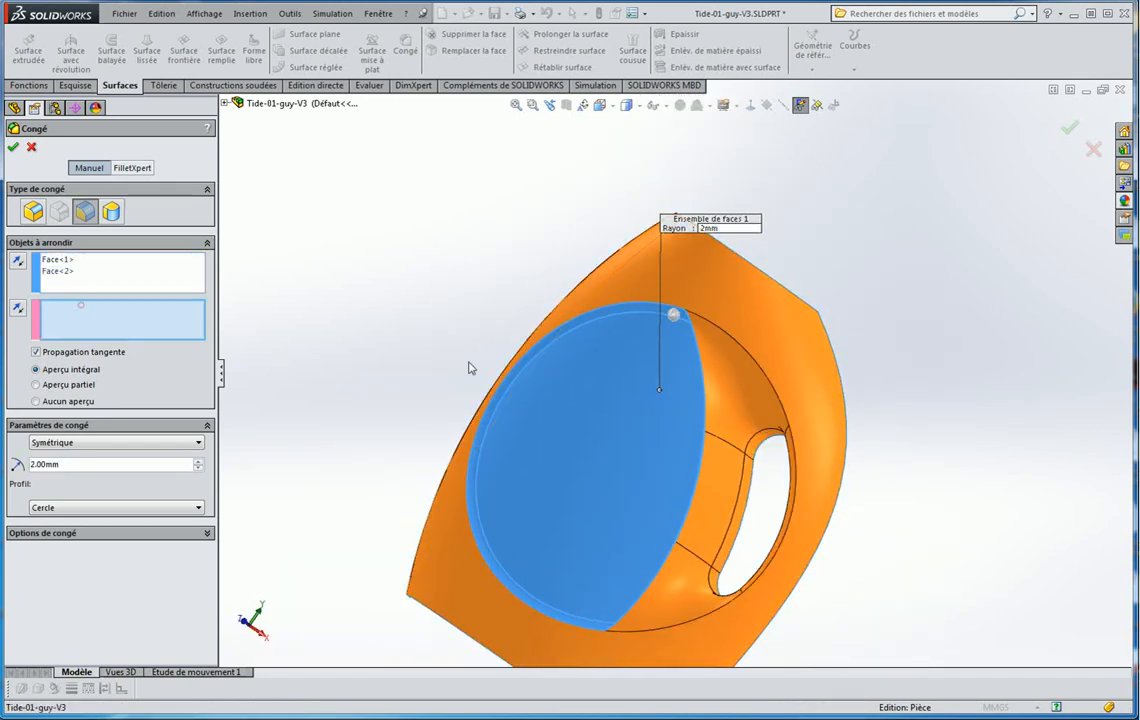
Try the 2 mm face fillet with the three handle recess faces as the second set and both face directions reversed
{"action": "left_click", "coordinate": [722, 476]}
{"action": "left_click", "coordinate": [722, 427]}
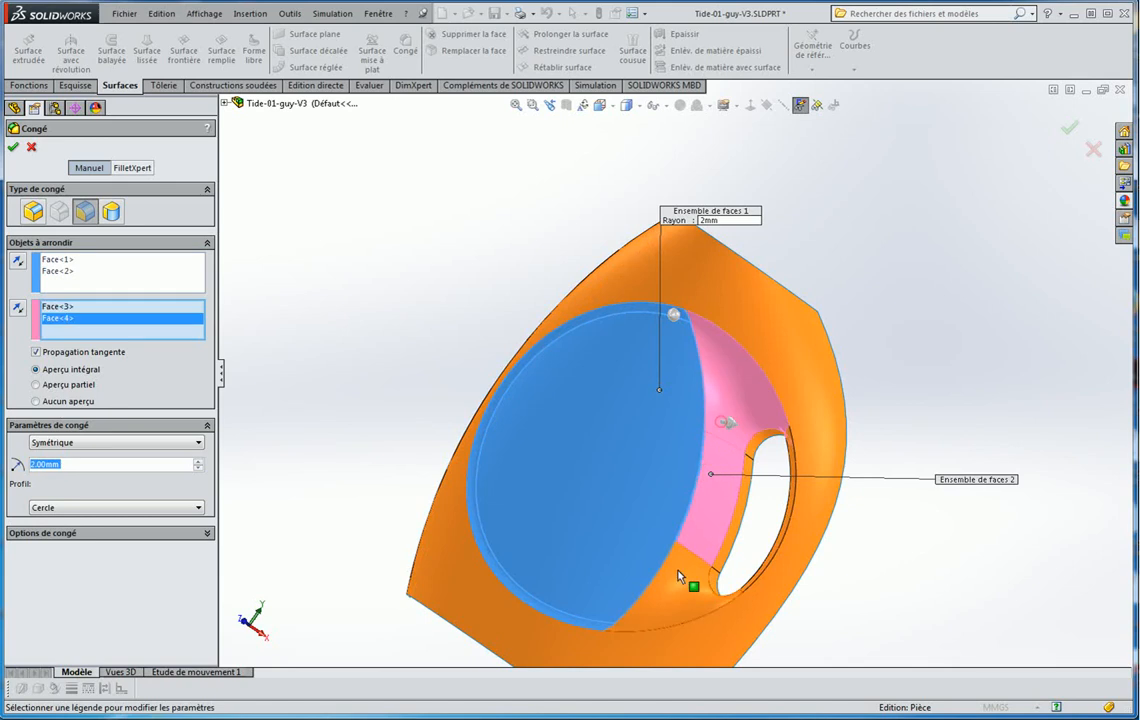
{"action": "left_click", "coordinate": [678, 578]}
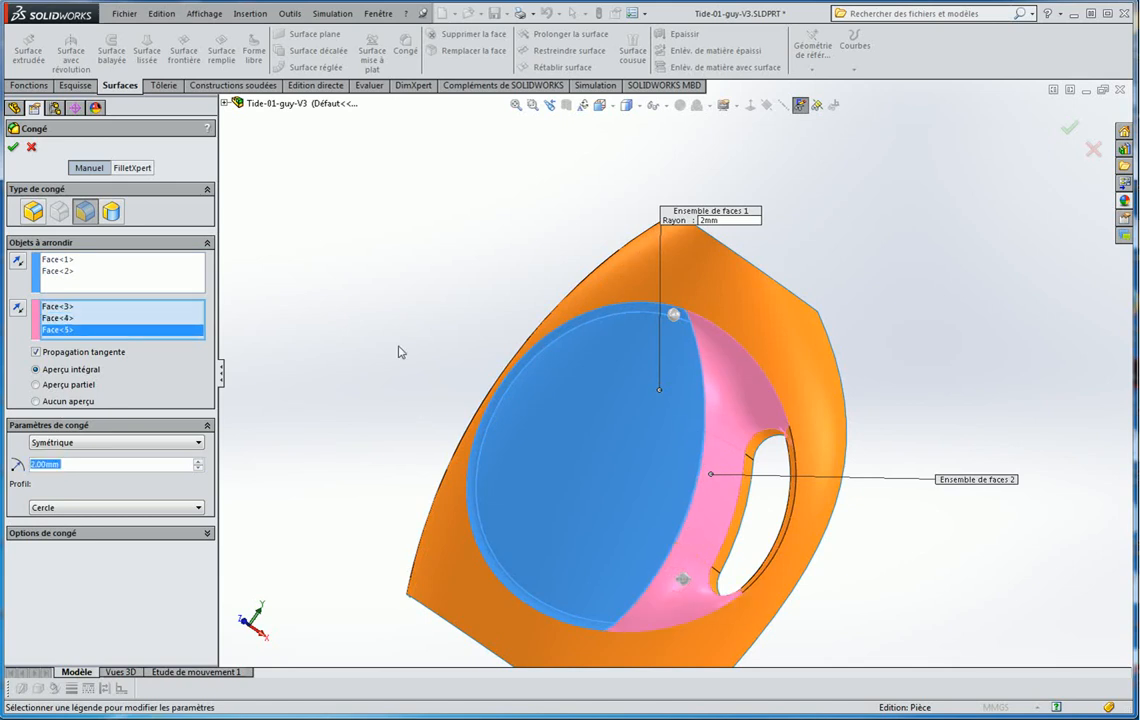
{"action": "middle_click_drag", "start_coordinate": [398, 352], "coordinate": [474, 246]}
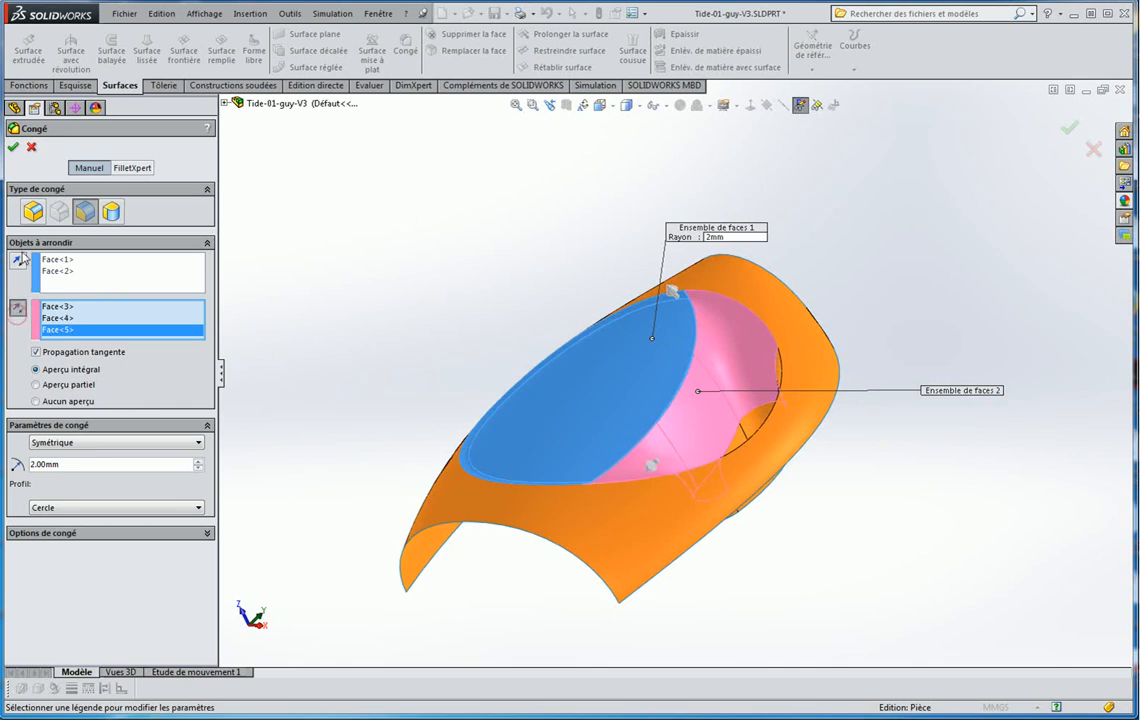
{"action": "middle_click_drag", "start_coordinate": [571, 306], "coordinate": [570, 378]}
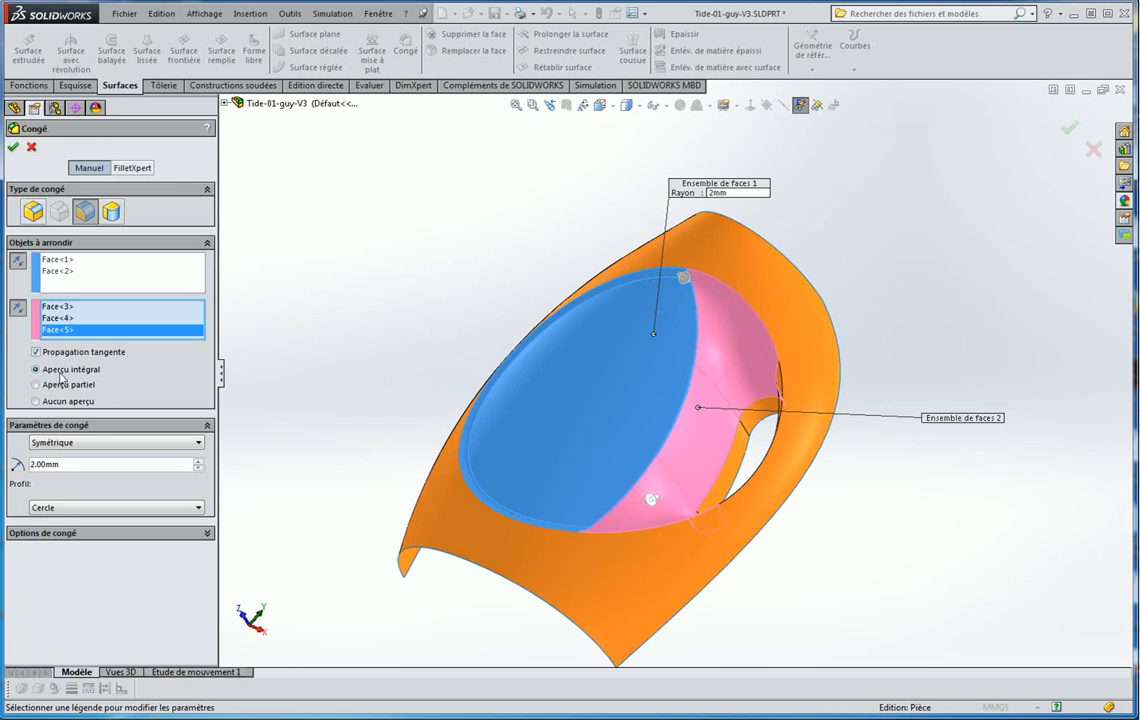
{"action": "left_click", "coordinate": [31, 147]}
Examine the upper corner where the handle recess edge meets the oval panel and its narrow rim
{"action": "middle_click_drag", "start_coordinate": [330, 160], "coordinate": [528, 398]}
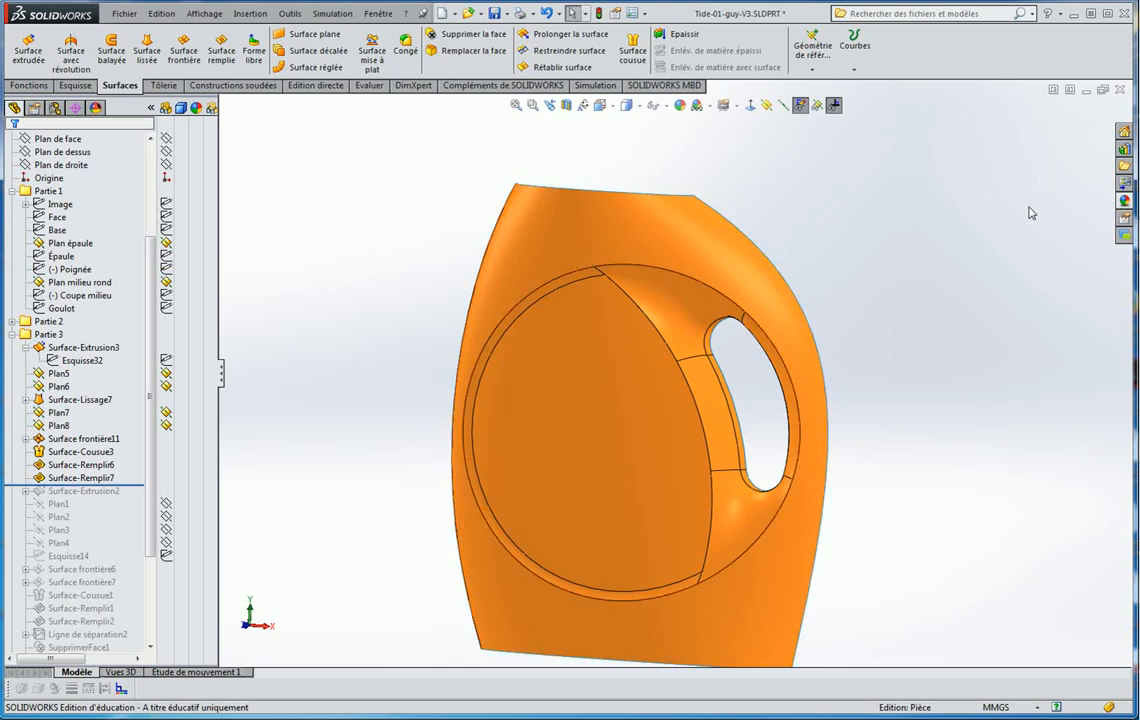
{"action": "scroll", "coordinate": [725, 350], "scroll_direction": "down", "scroll_amount": 3}
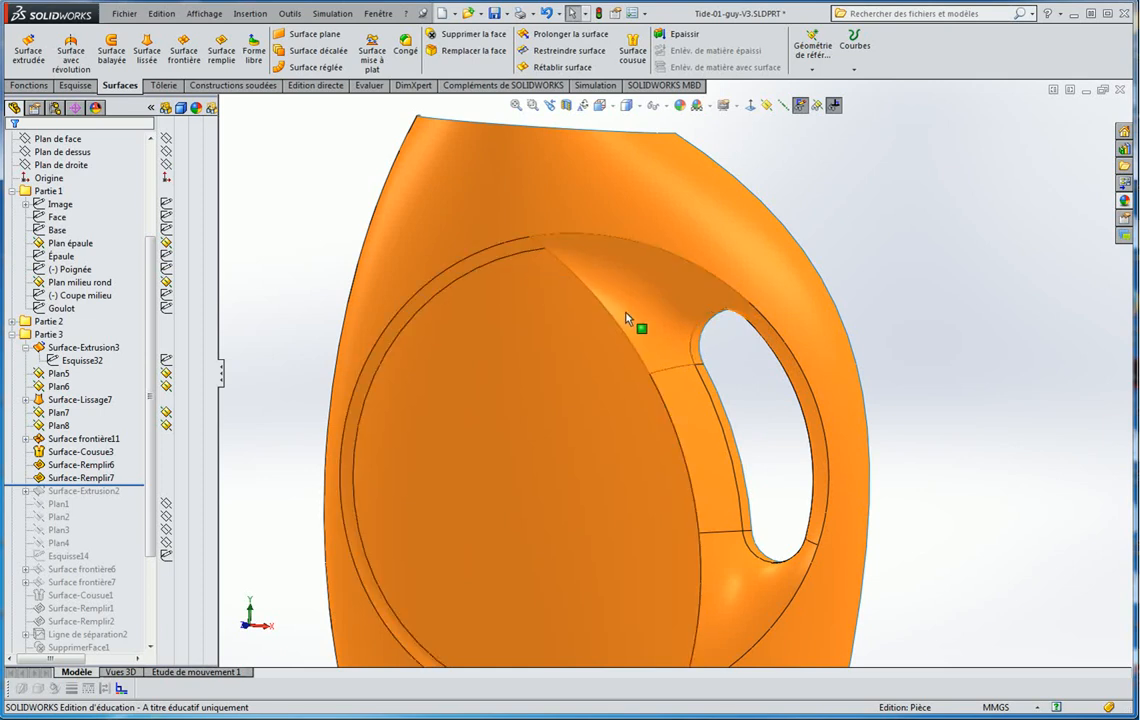
{"action": "scroll", "coordinate": [632, 362], "scroll_direction": "up", "scroll_amount": 2}
{"action": "scroll", "coordinate": [648, 325], "scroll_direction": "down", "scroll_amount": 2}
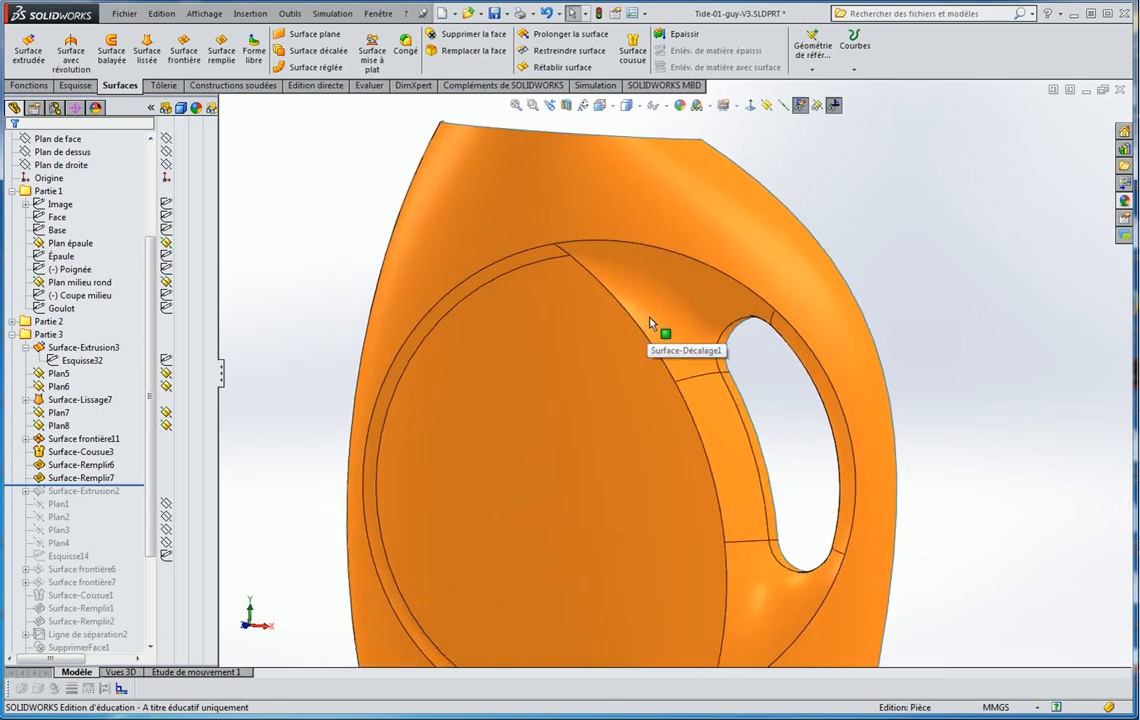
{"action": "scroll", "coordinate": [686, 422], "scroll_direction": "up", "scroll_amount": 1}
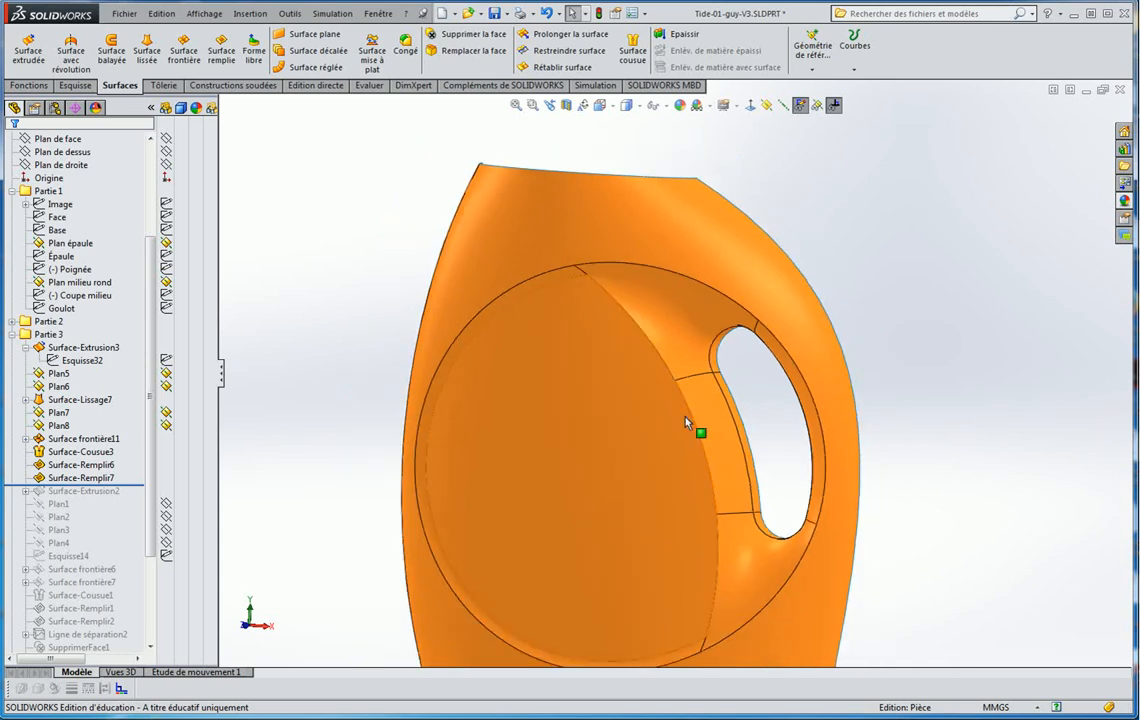
{"action": "scroll", "coordinate": [700, 430], "scroll_direction": "up", "scroll_amount": 1}
{"action": "scroll", "coordinate": [552, 321], "scroll_direction": "down", "scroll_amount": 1}
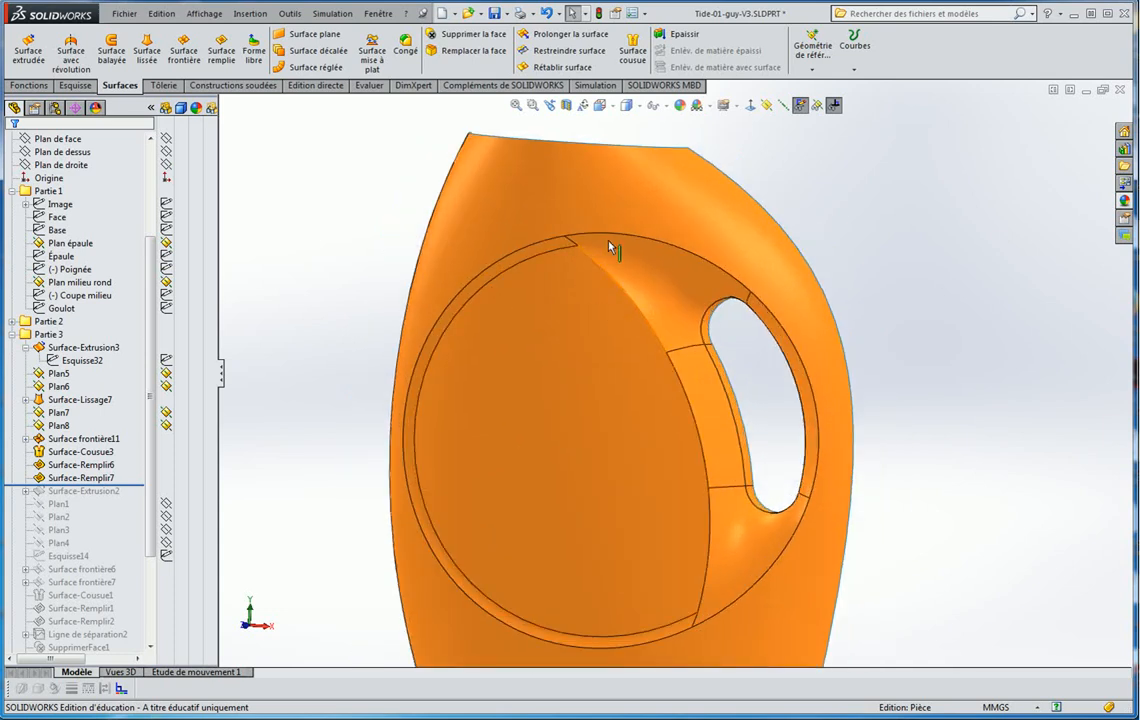
{"action": "scroll", "coordinate": [600, 265], "scroll_direction": "down", "scroll_amount": 2}
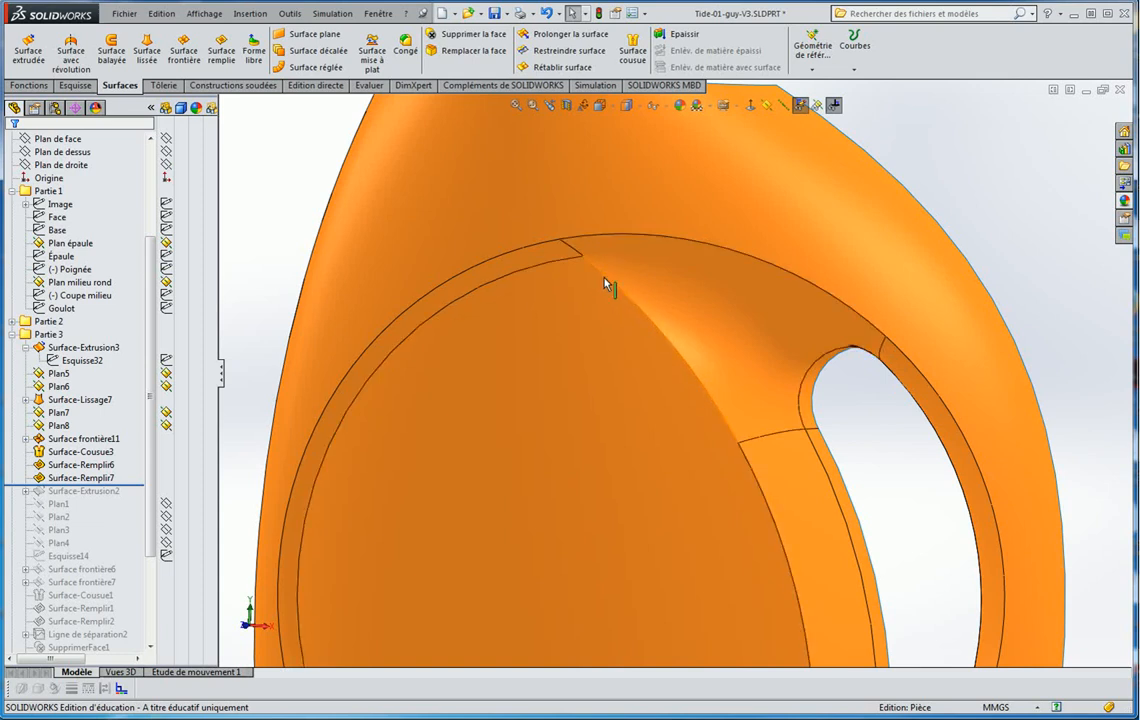
{"action": "scroll", "coordinate": [568, 258], "scroll_direction": "up", "scroll_amount": 2}
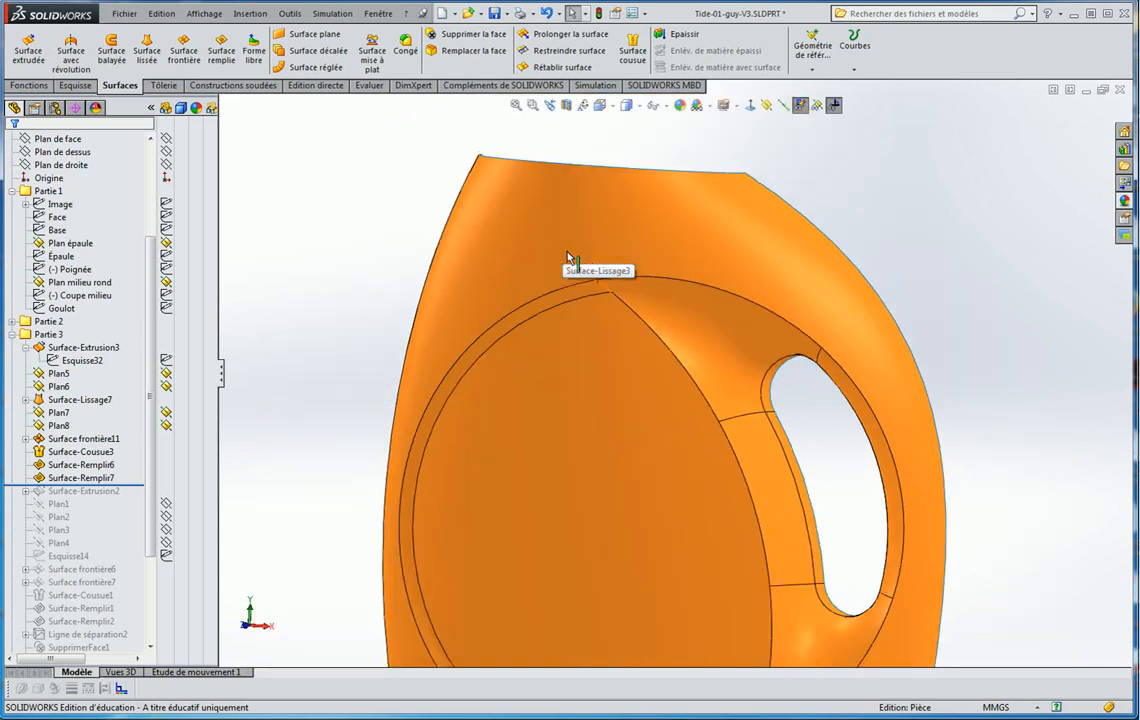
{"action": "scroll", "coordinate": [619, 314], "scroll_direction": "down", "scroll_amount": 4}
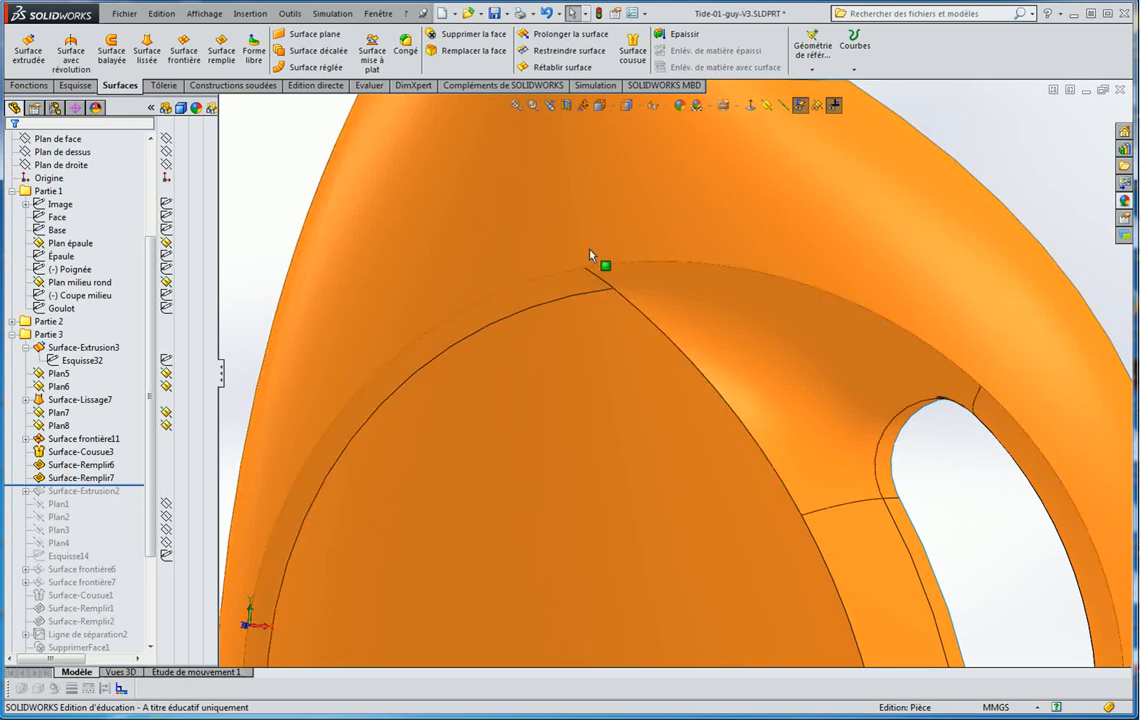
{"action": "scroll", "coordinate": [606, 433], "scroll_direction": "up", "scroll_amount": 3}
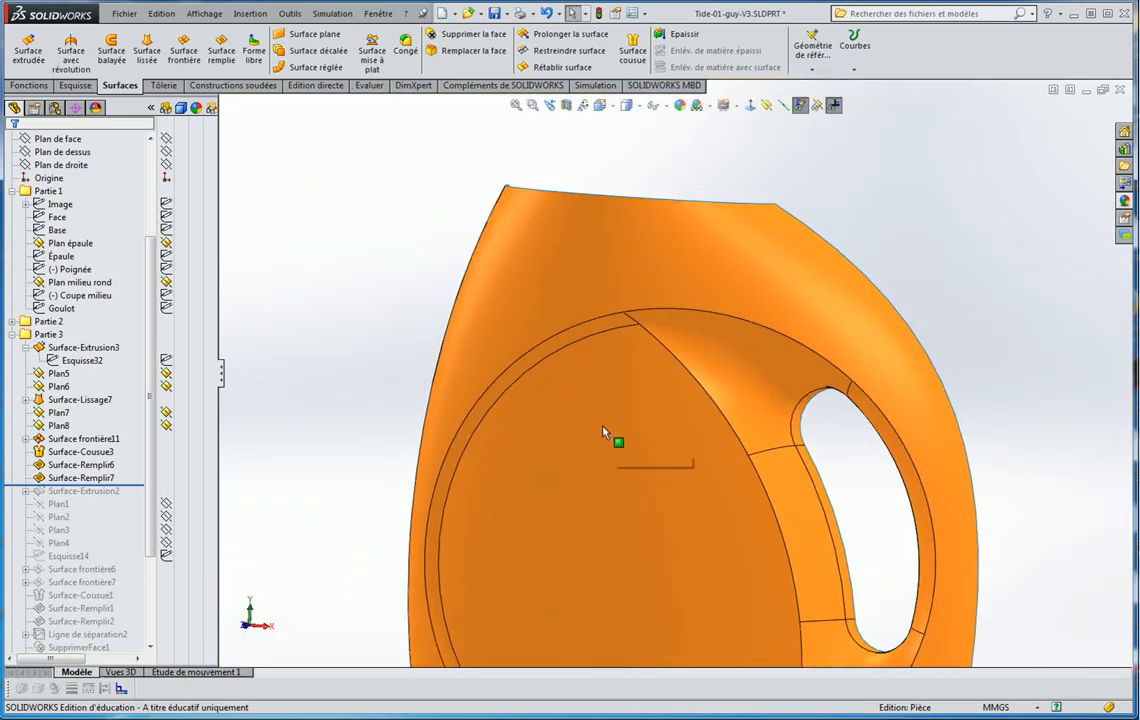
{"action": "scroll", "coordinate": [608, 425], "scroll_direction": "down", "scroll_amount": 4}
{"action": "scroll", "coordinate": [718, 237], "scroll_direction": "down", "scroll_amount": 4}
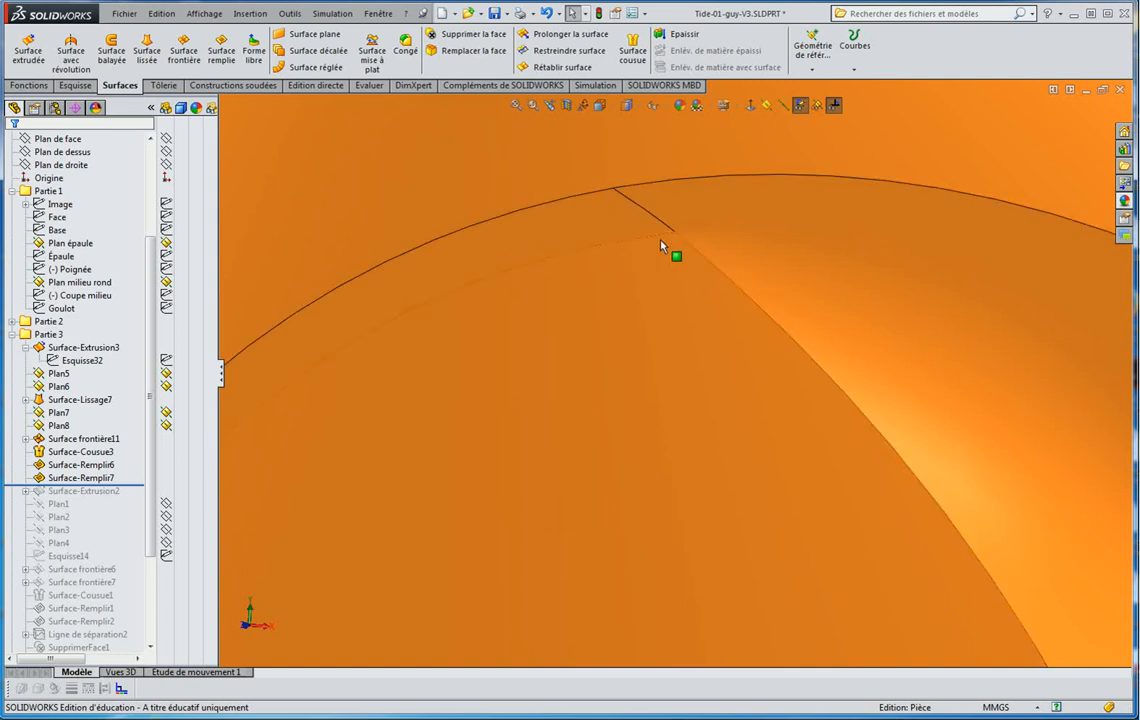
{"action": "scroll", "coordinate": [690, 240], "scroll_direction": "up", "scroll_amount": 5}
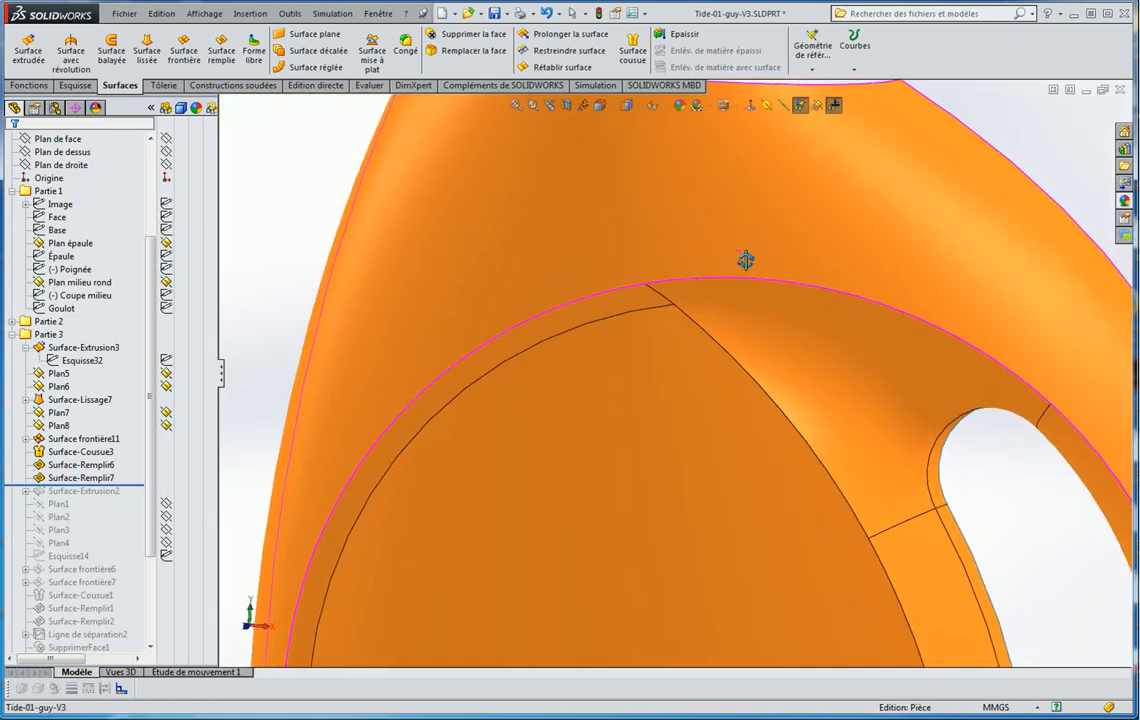
{"action": "scroll", "coordinate": [742, 262], "scroll_direction": "up", "scroll_amount": 3}
Sketch a circle of about 2.4 mm radius on Plan de face, centred on the oval panel's upper corner at the handle recess
{"action": "left_click", "coordinate": [752, 107]}
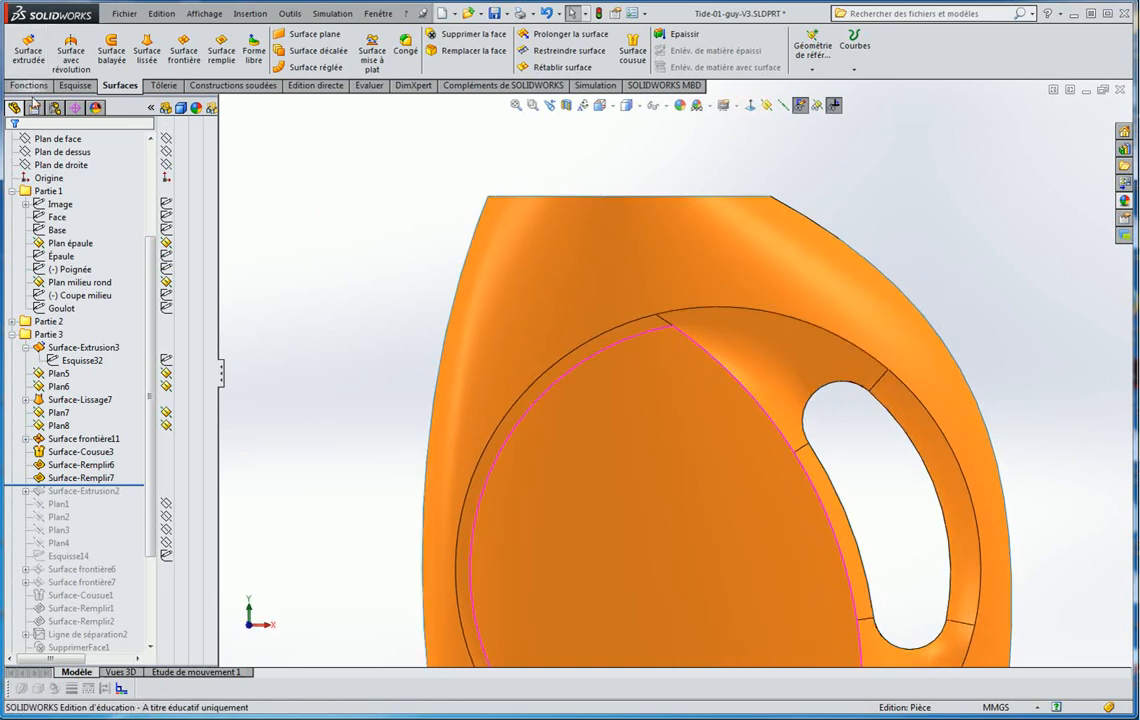
{"action": "left_click", "coordinate": [60, 256]}
{"action": "left_click", "coordinate": [60, 139]}
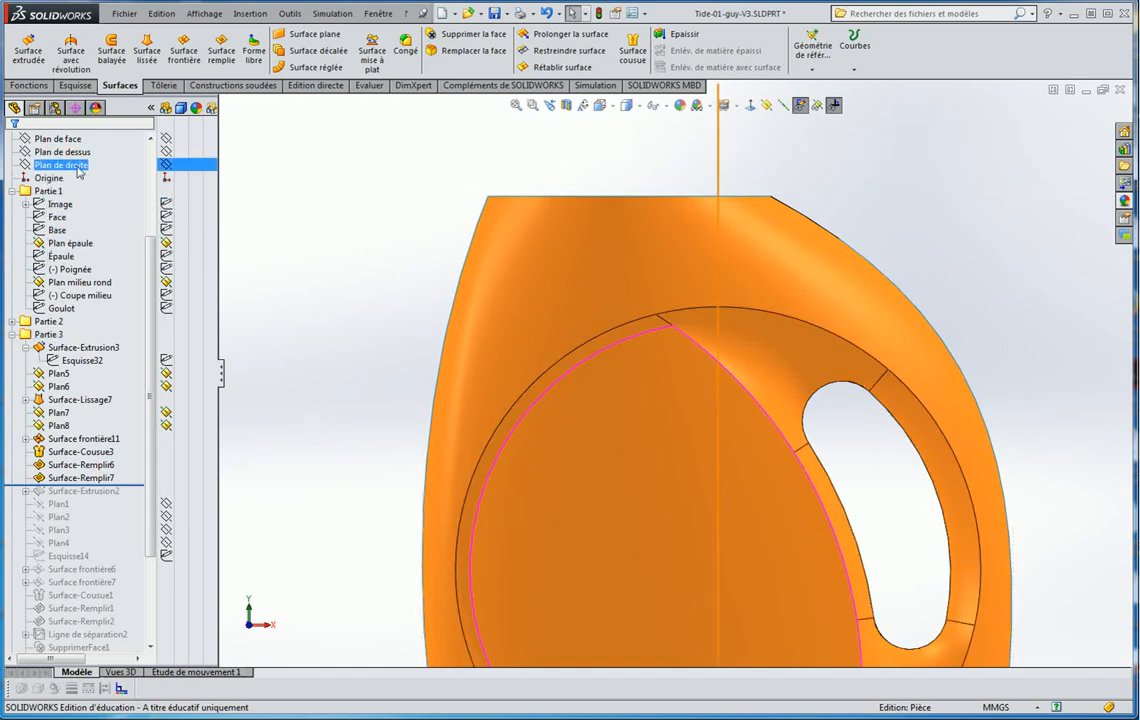
{"action": "left_click", "coordinate": [77, 117]}
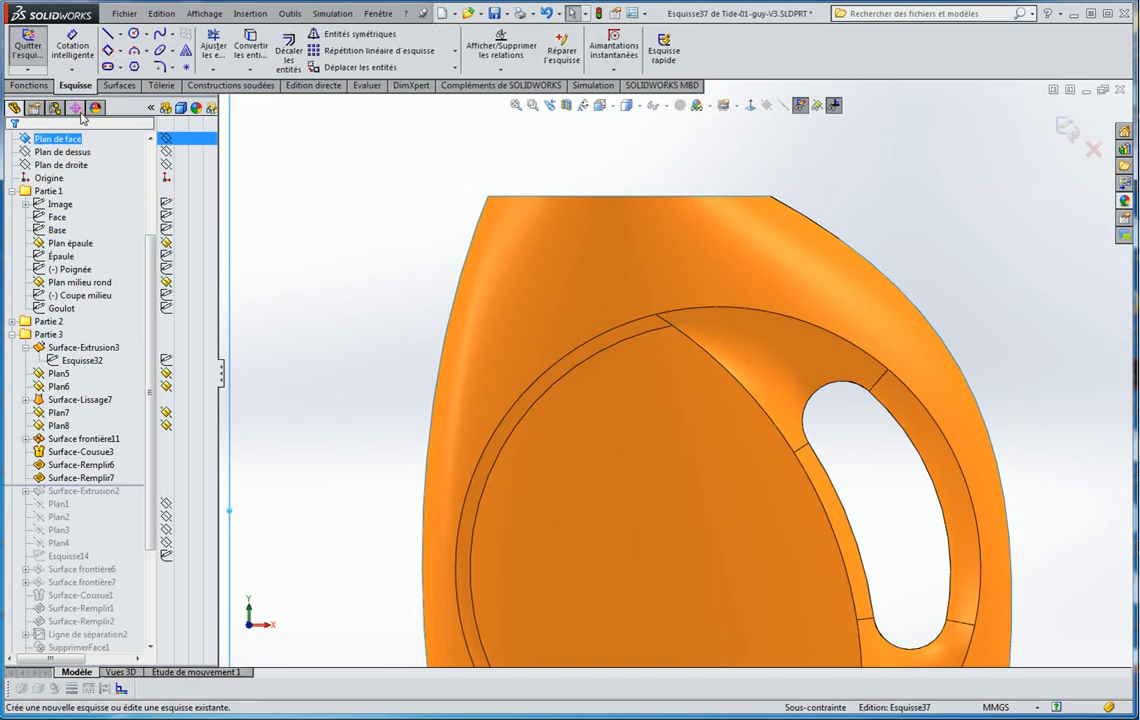
{"action": "left_click", "coordinate": [134, 35]}
{"action": "scroll", "coordinate": [643, 326], "scroll_direction": "down", "scroll_amount": 5}
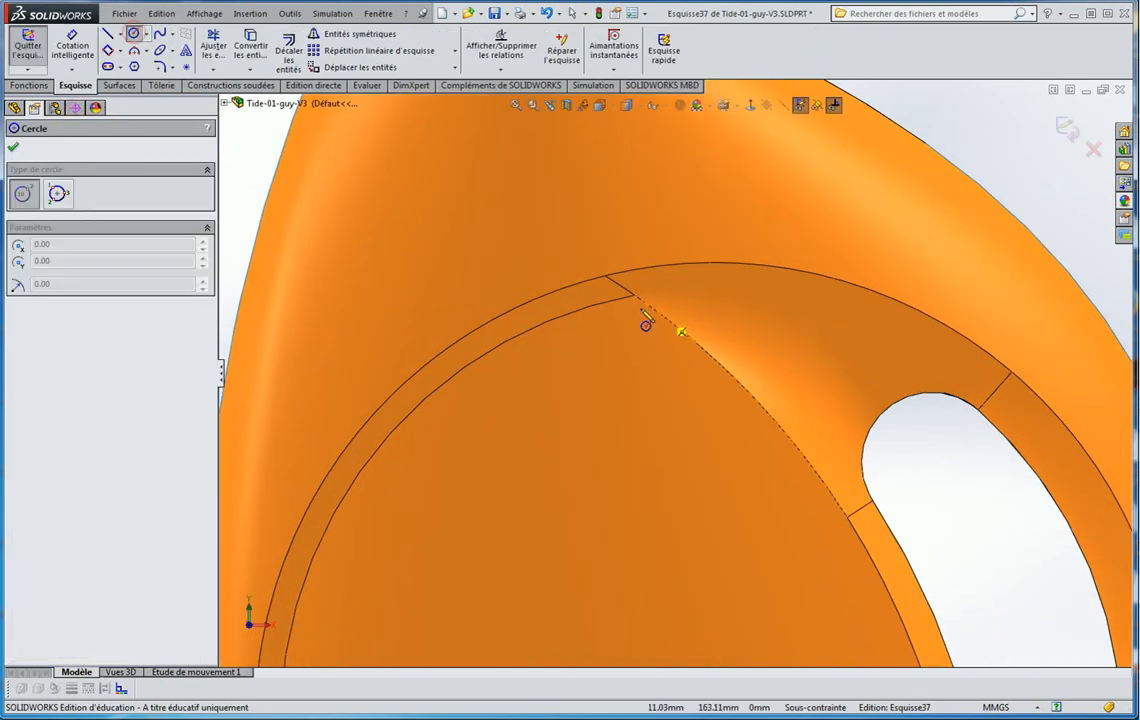
{"action": "left_click", "coordinate": [634, 297]}
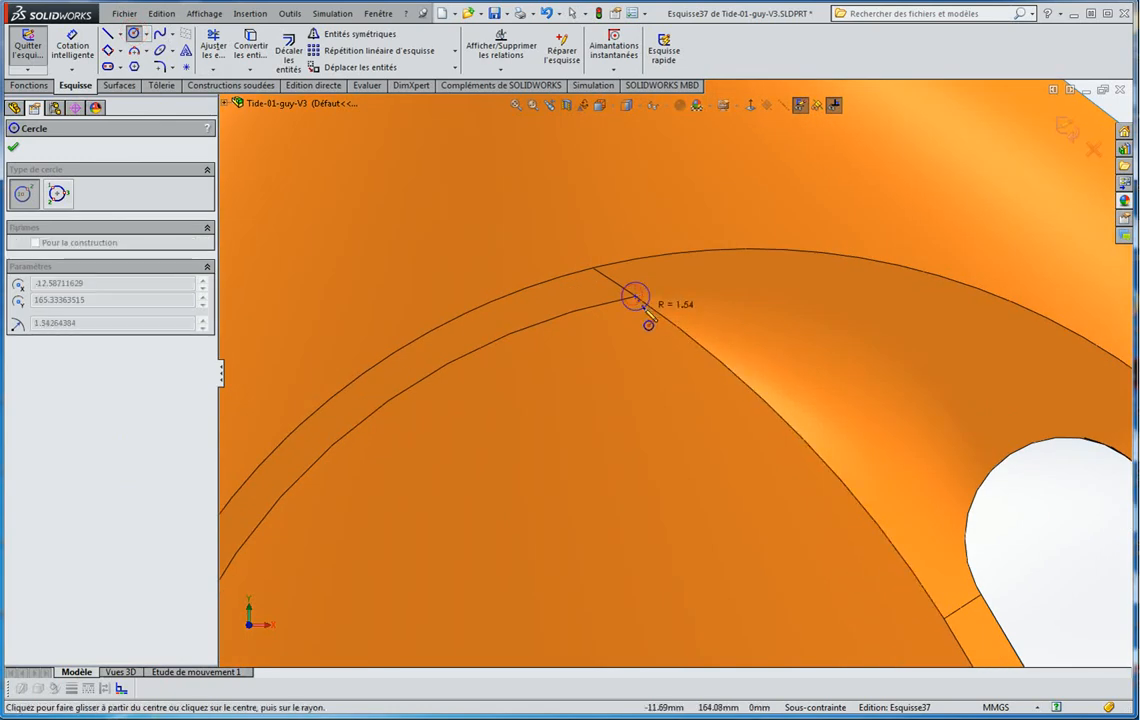
{"action": "left_click", "coordinate": [654, 318]}
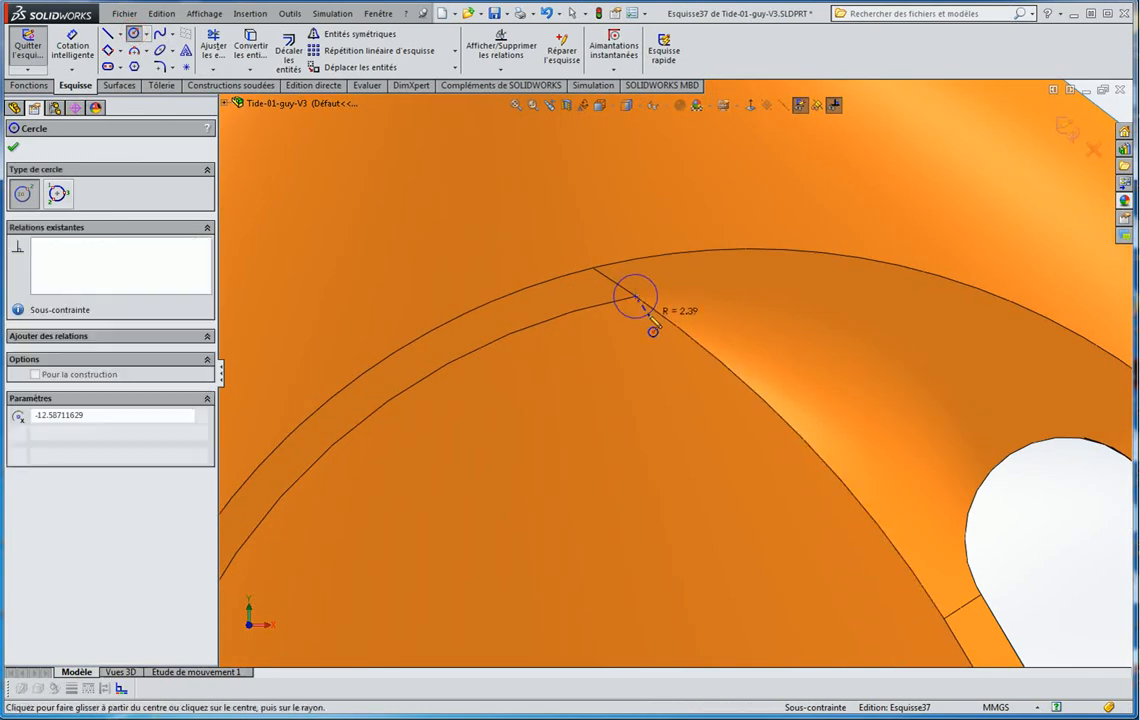
Sketch a second circle of about 2.4 mm radius centred on the oval panel's lower corner at the handle recess, and finish the sketch
{"action": "scroll", "coordinate": [660, 330], "scroll_direction": "up", "scroll_amount": 5}
{"action": "scroll", "coordinate": [726, 510], "scroll_direction": "down", "scroll_amount": 5}
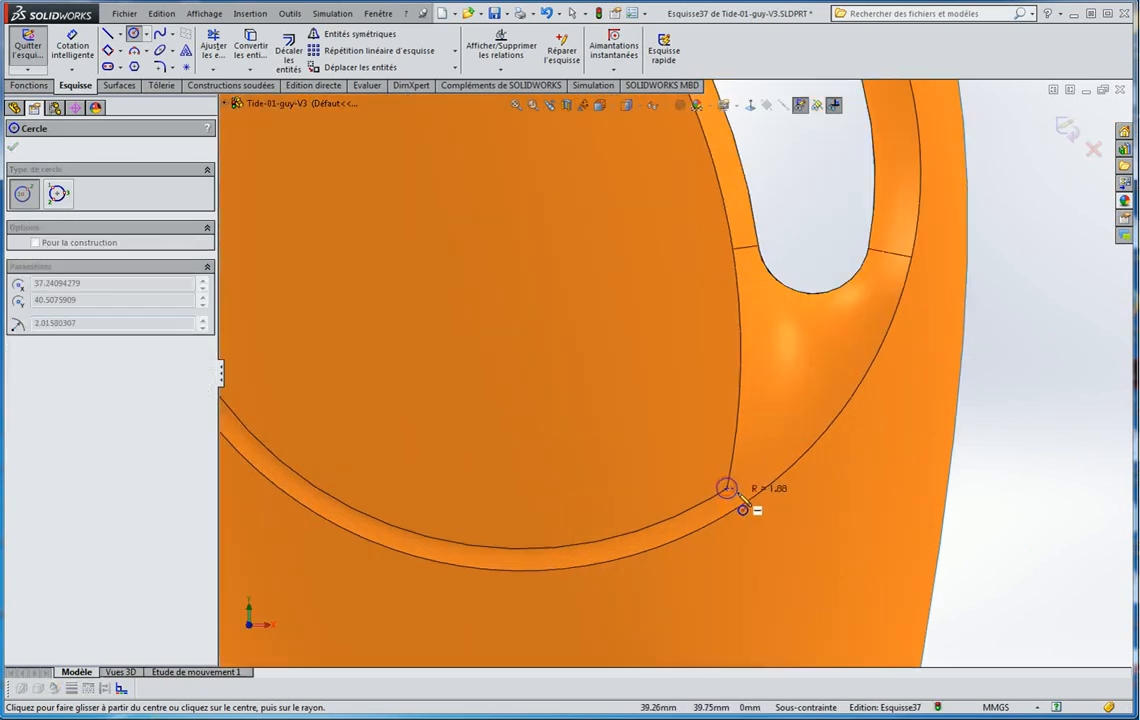
{"action": "left_click", "coordinate": [727, 490]}
{"action": "scroll", "coordinate": [650, 430], "scroll_direction": "up", "scroll_amount": 6}
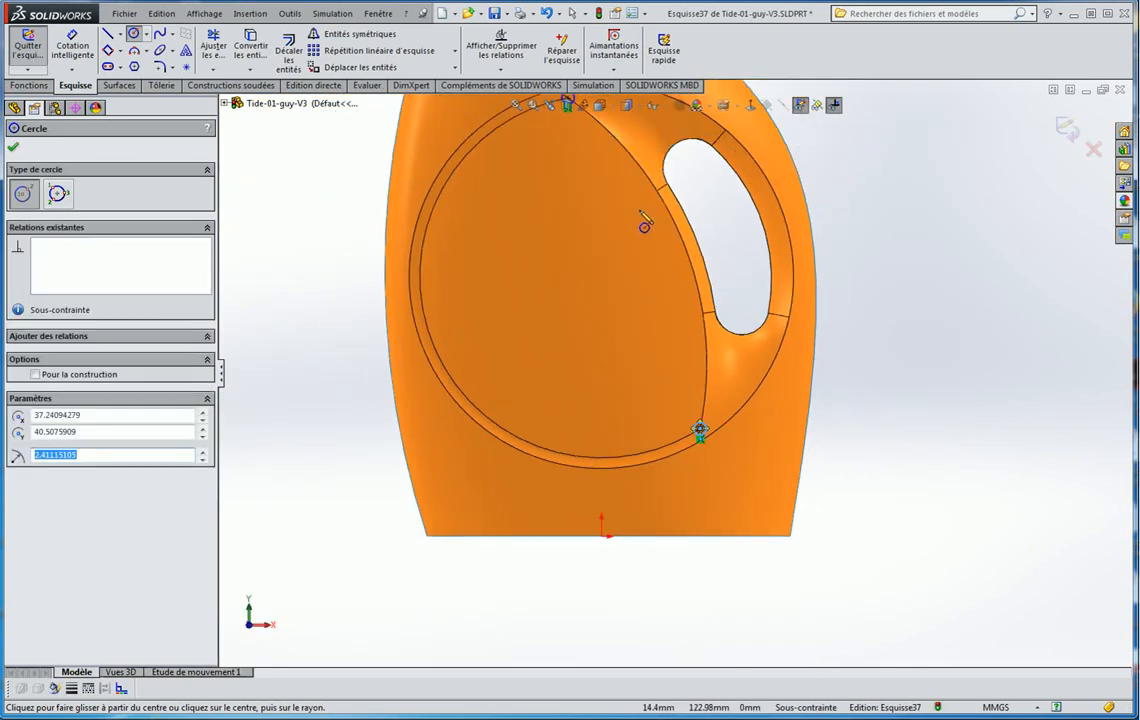
{"action": "scroll", "coordinate": [575, 186], "scroll_direction": "down", "scroll_amount": 3}
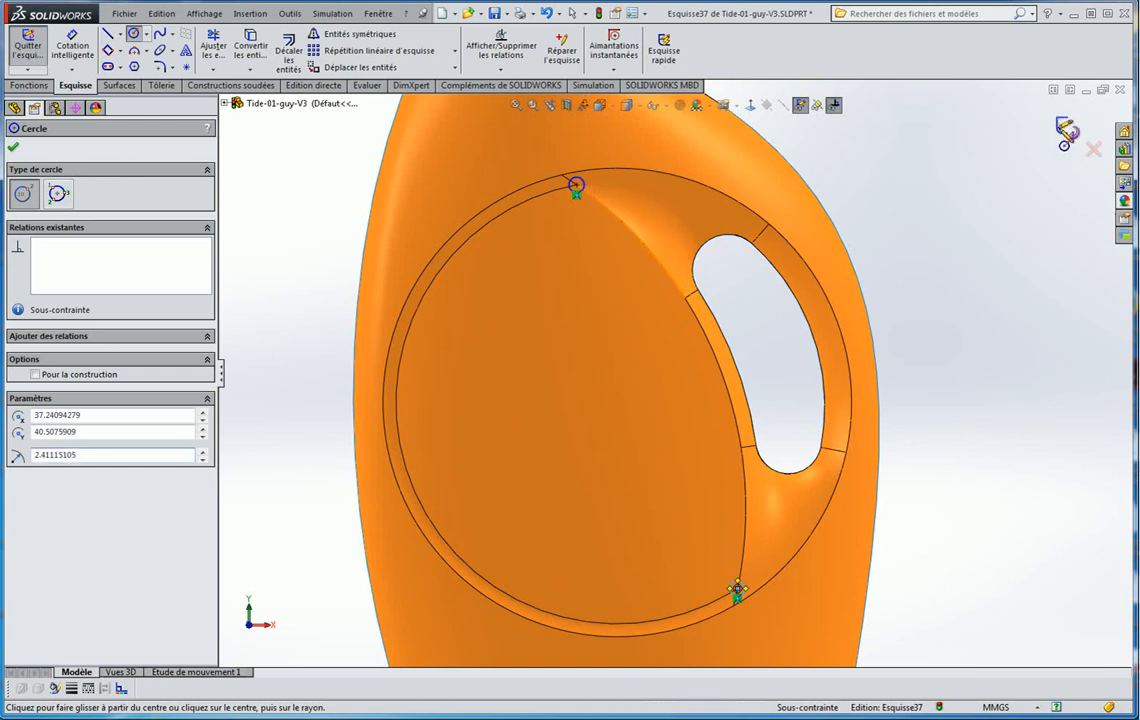
{"action": "left_click", "coordinate": [1062, 127]}
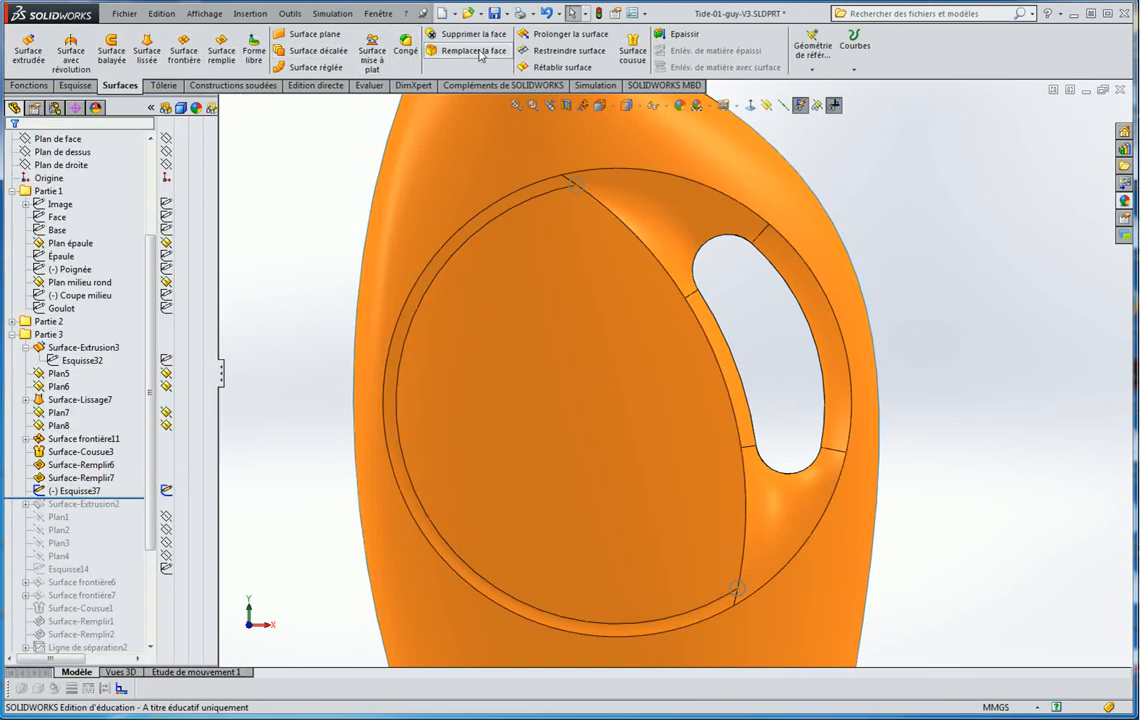
Trim the bottle surface with the two-circle sketch, keeping the selected main body so the two small corner discs are cut out
{"action": "left_click", "coordinate": [566, 50]}
{"action": "left_click", "coordinate": [574, 194]}
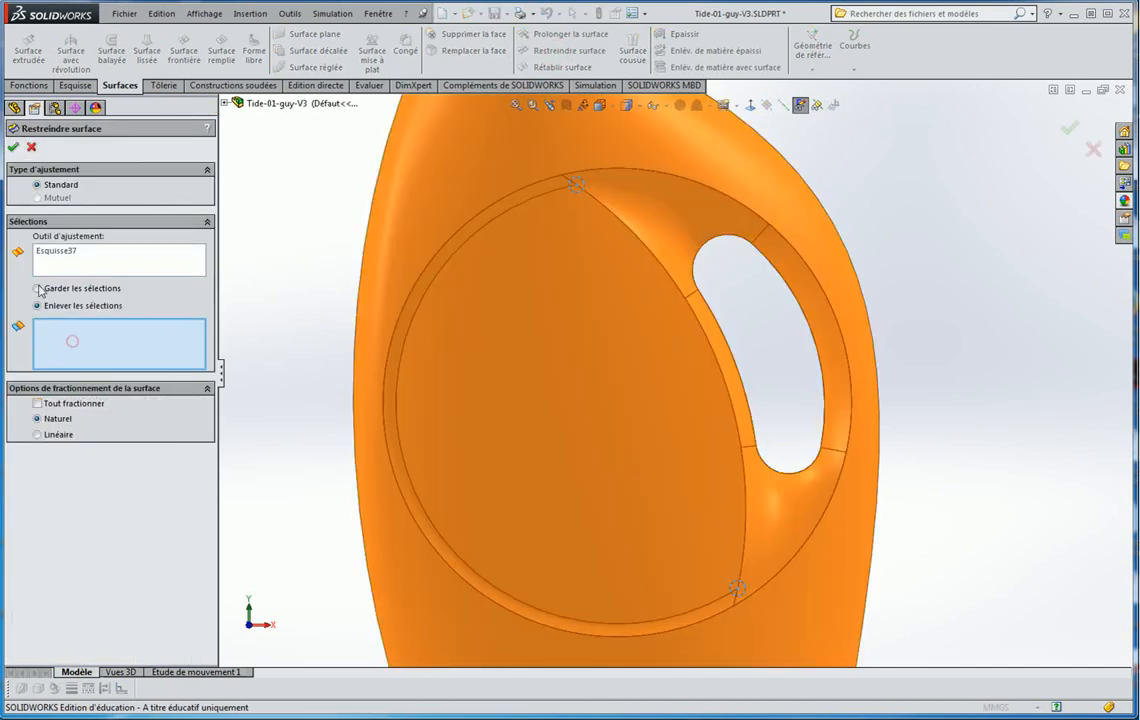
{"action": "left_click", "coordinate": [37, 291]}
{"action": "left_click", "coordinate": [541, 348]}
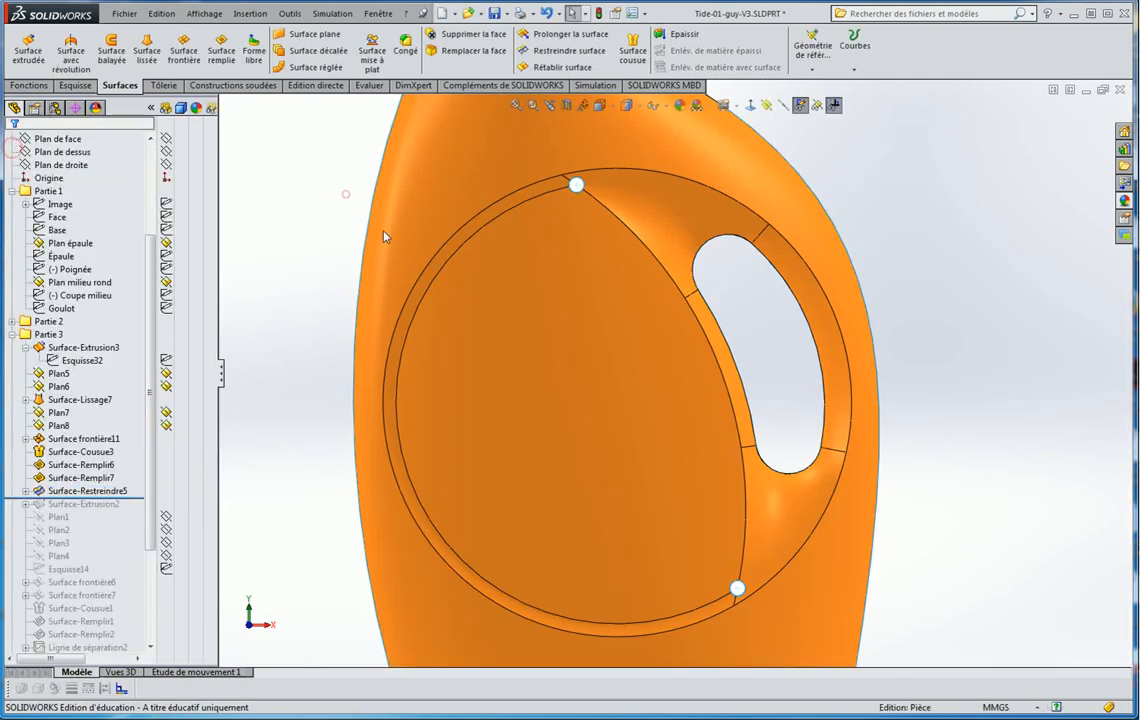
Set up a symmetric circular fillet on the edge between the oval panel and handle recess, trying a 3 mm radius before using 4 mm
{"action": "middle_click_drag", "start_coordinate": [462, 262], "coordinate": [529, 289]}
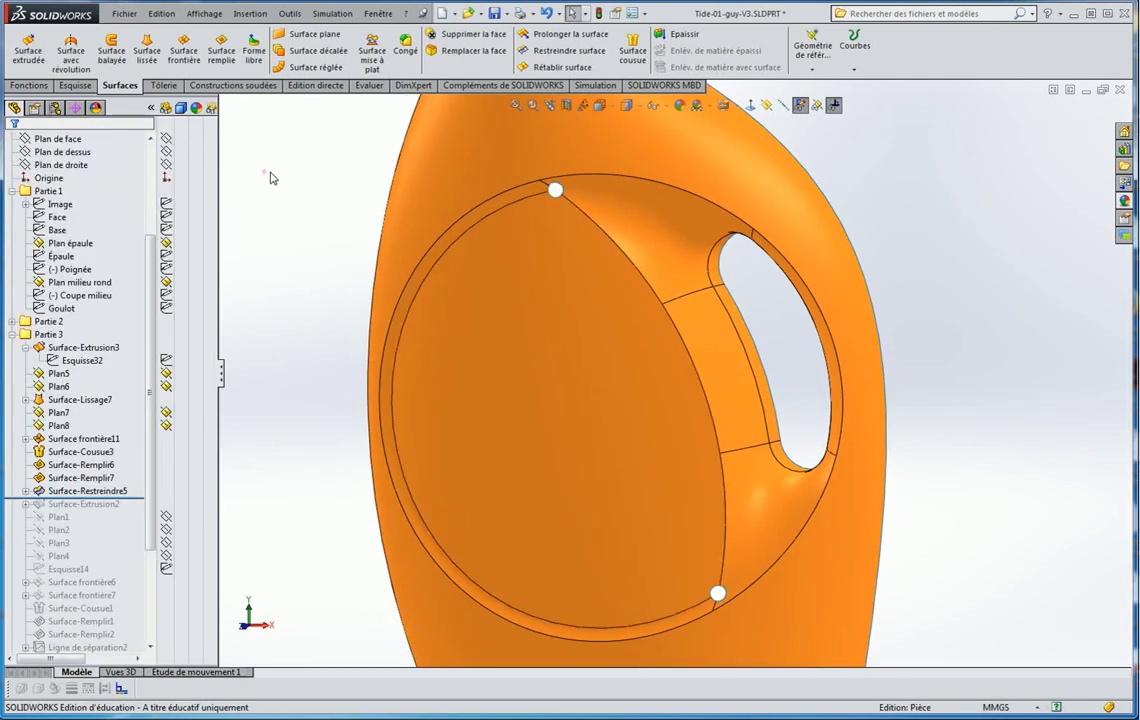
{"action": "left_click", "coordinate": [405, 45]}
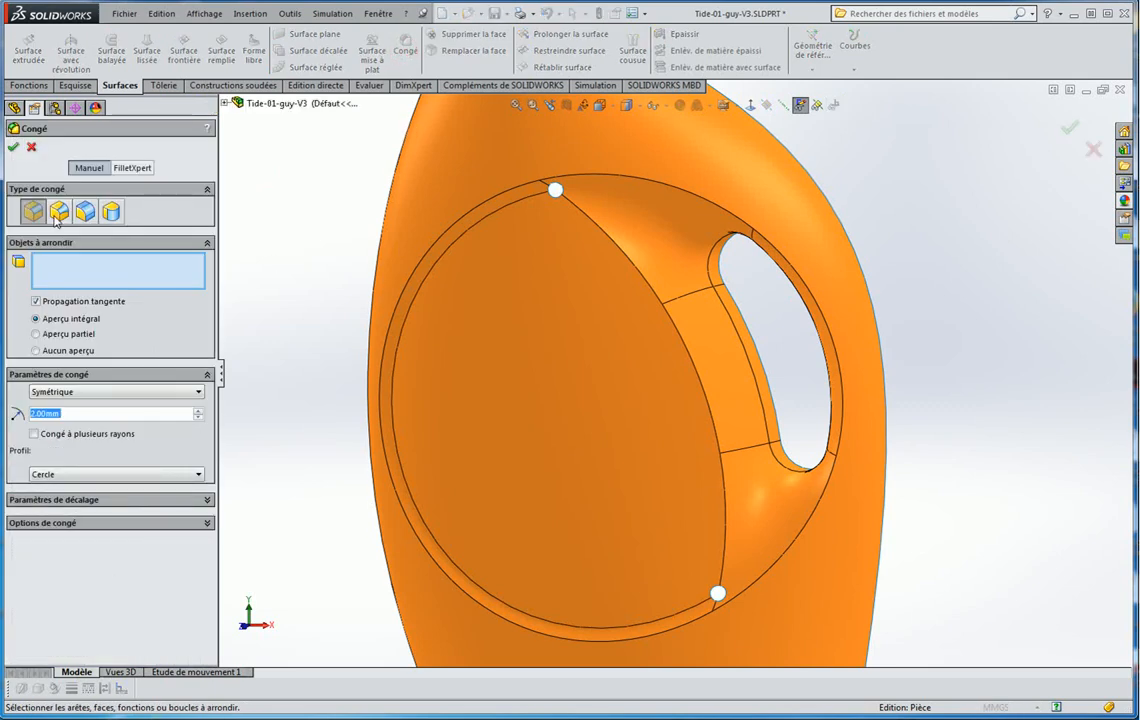
{"action": "left_click", "coordinate": [687, 353]}
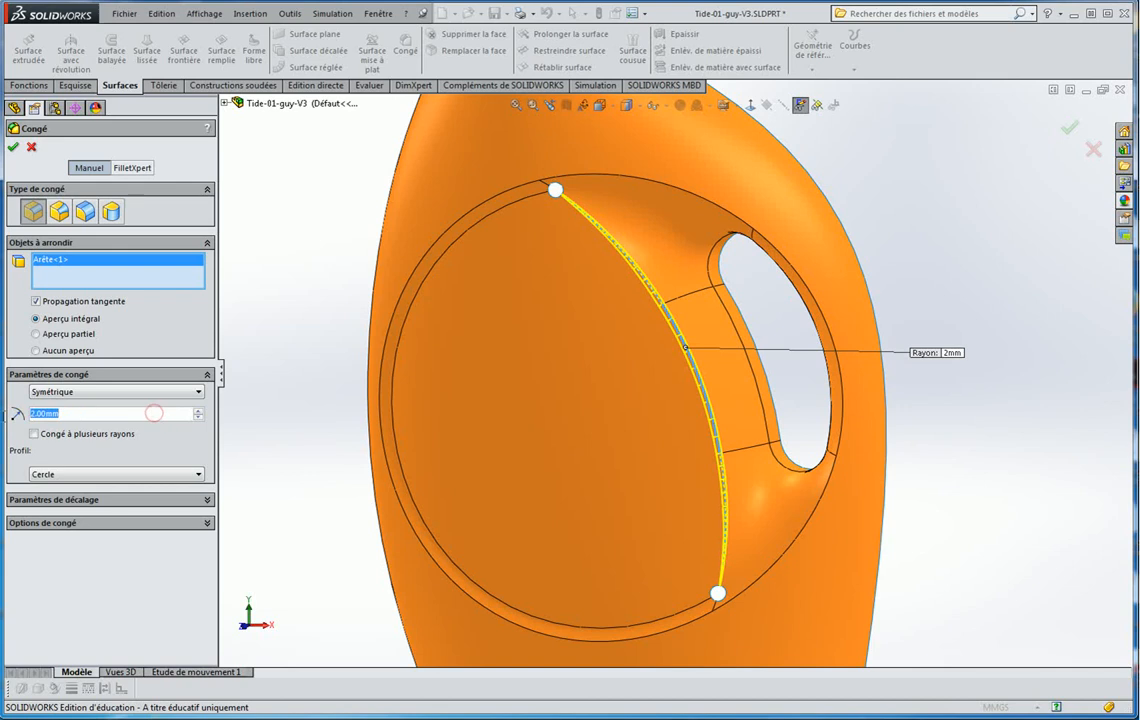
{"action": "type", "text": "3"}
{"action": "key", "text": "Return"}
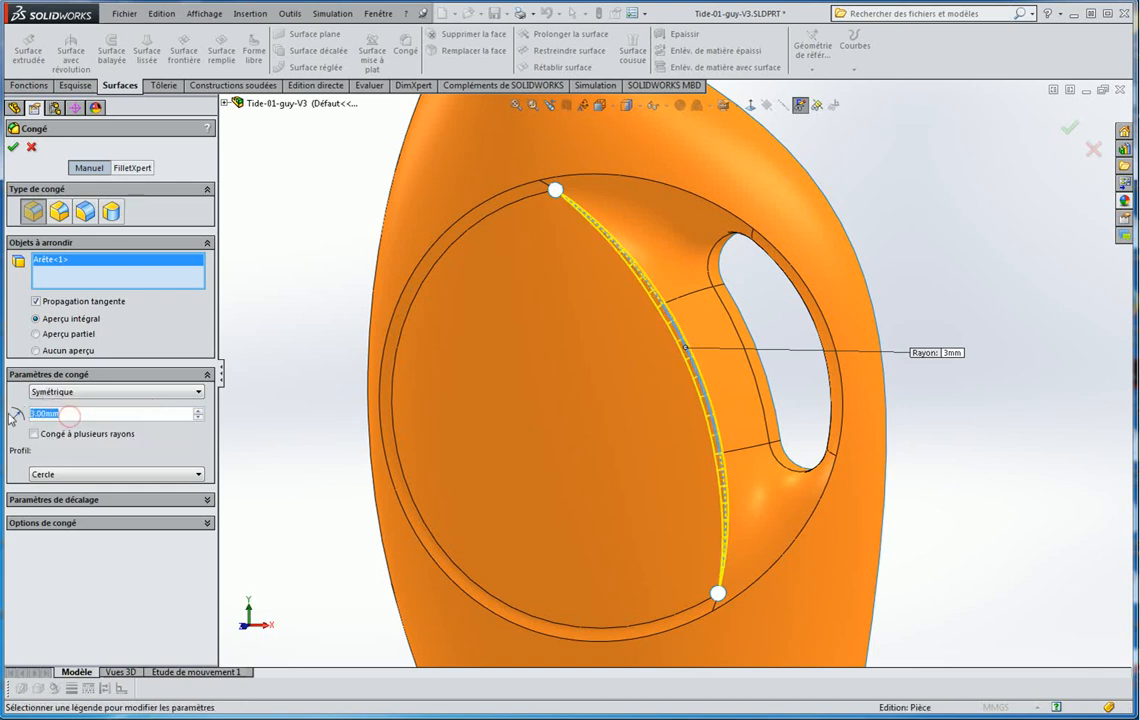
{"action": "type", "text": "4"}
{"action": "key", "text": "Return"}
Examine the fillet preview along the recess edge and where it ends at the corner holes
{"action": "scroll", "coordinate": [566, 237], "scroll_direction": "up", "scroll_amount": 3}
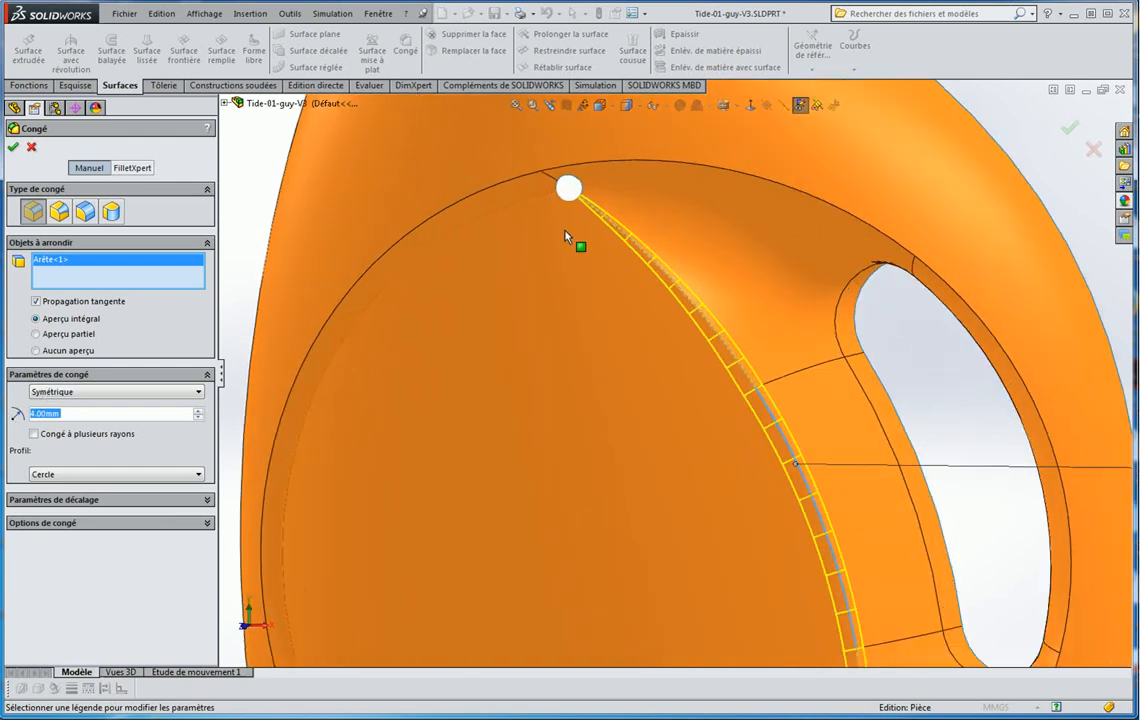
{"action": "scroll", "coordinate": [566, 237], "scroll_direction": "up", "scroll_amount": 4}
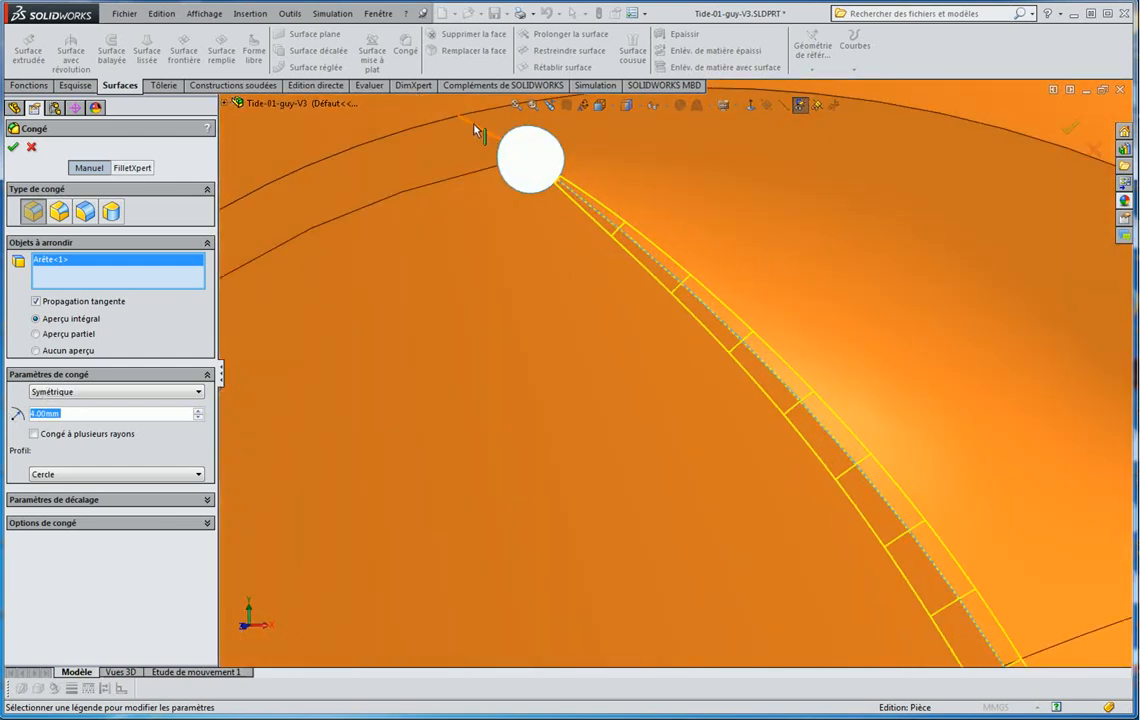
{"action": "scroll", "coordinate": [545, 206], "scroll_direction": "down", "scroll_amount": 6}
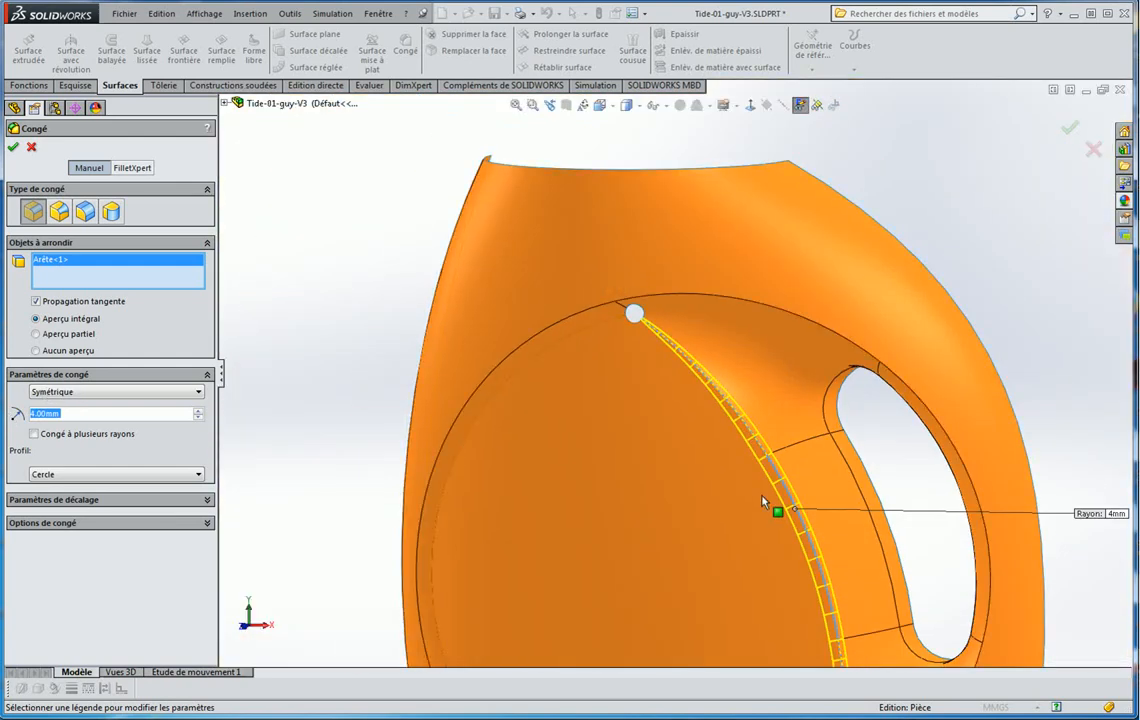
{"action": "scroll", "coordinate": [763, 502], "scroll_direction": "down", "scroll_amount": 3}
{"action": "scroll", "coordinate": [607, 372], "scroll_direction": "up", "scroll_amount": 3}
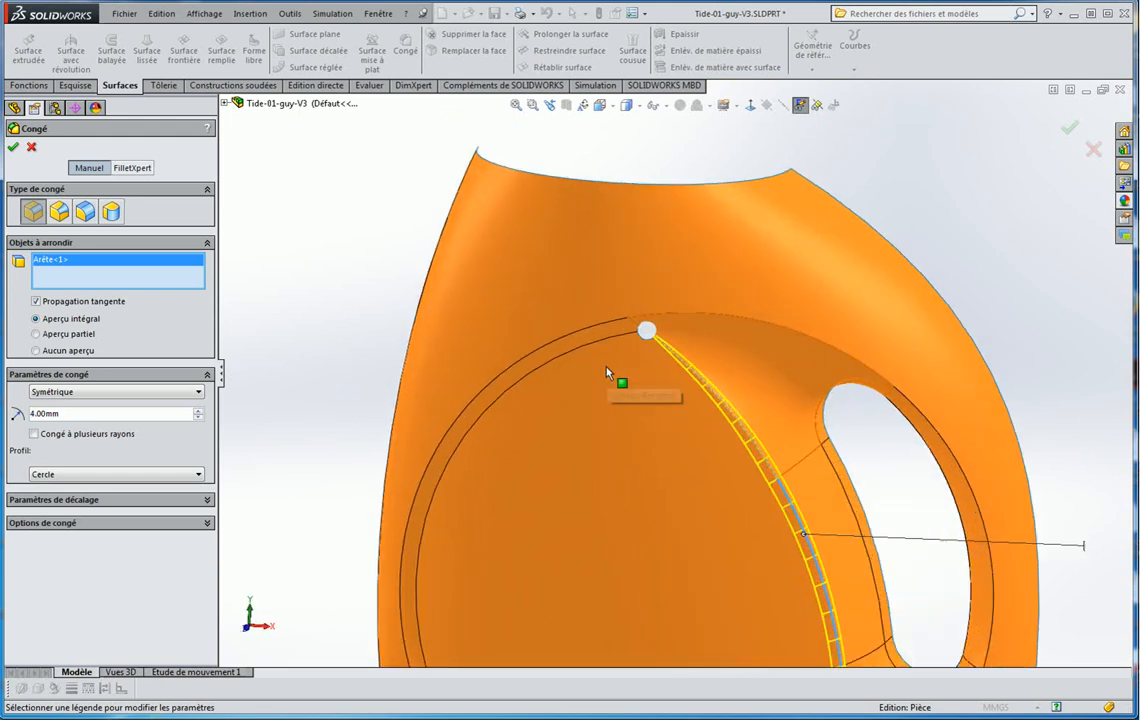
{"action": "scroll", "coordinate": [620, 350], "scroll_direction": "up", "scroll_amount": 2}
{"action": "scroll", "coordinate": [700, 364], "scroll_direction": "down", "scroll_amount": 4}
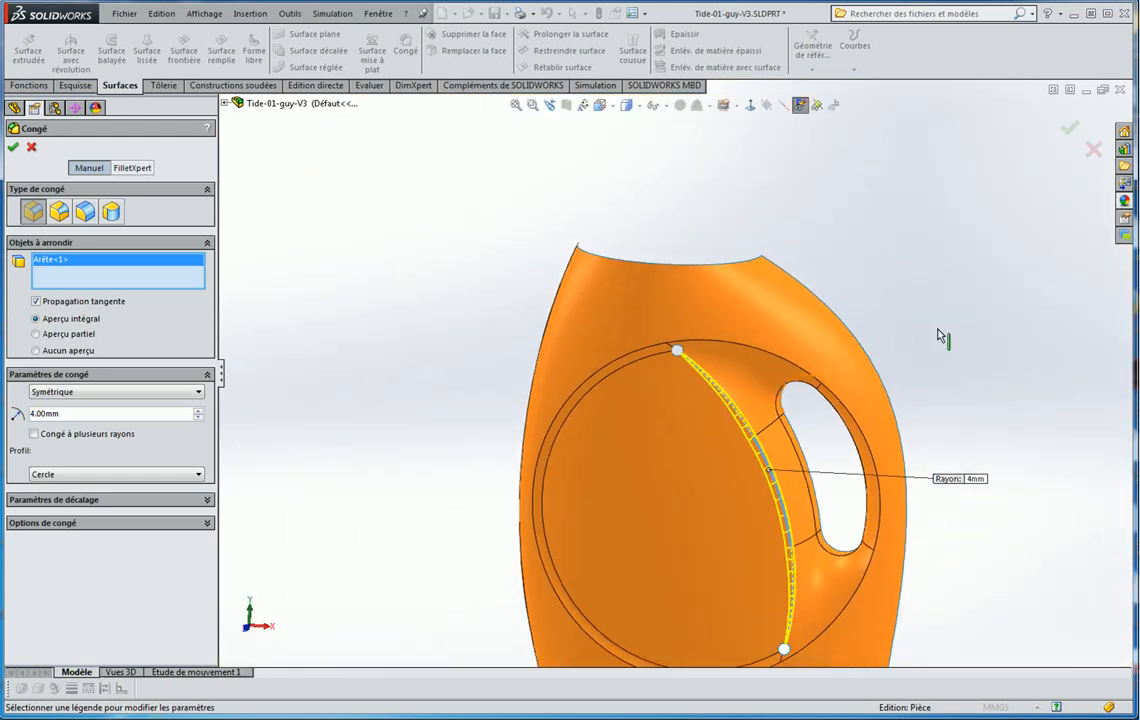
Try a face fillet between the round recessed panel face and the three adjoining handle faces
{"action": "scroll", "coordinate": [715, 580], "scroll_direction": "up", "scroll_amount": 2}
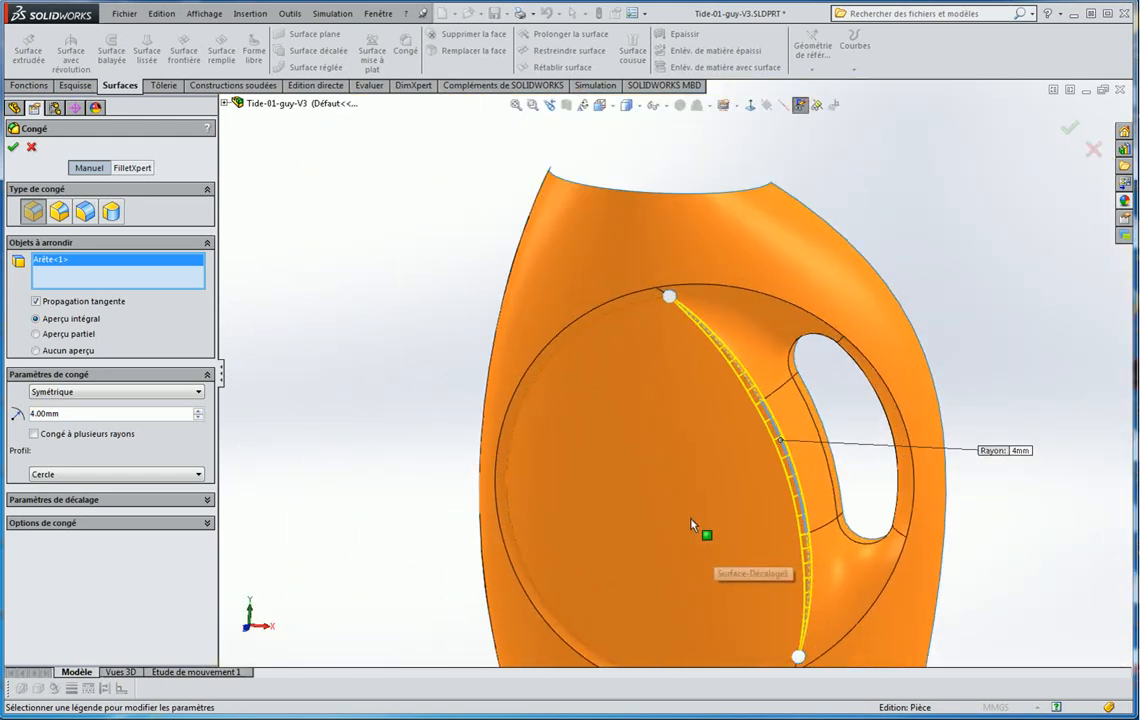
{"action": "left_click", "coordinate": [84, 211]}
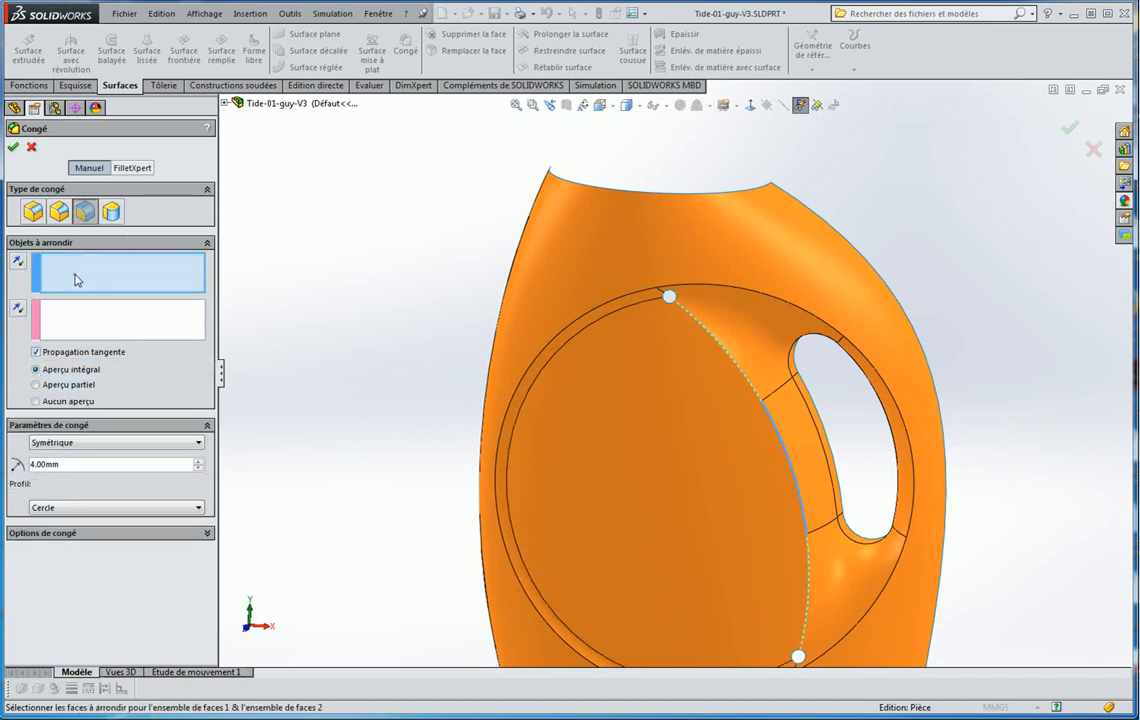
{"action": "left_click", "coordinate": [666, 390]}
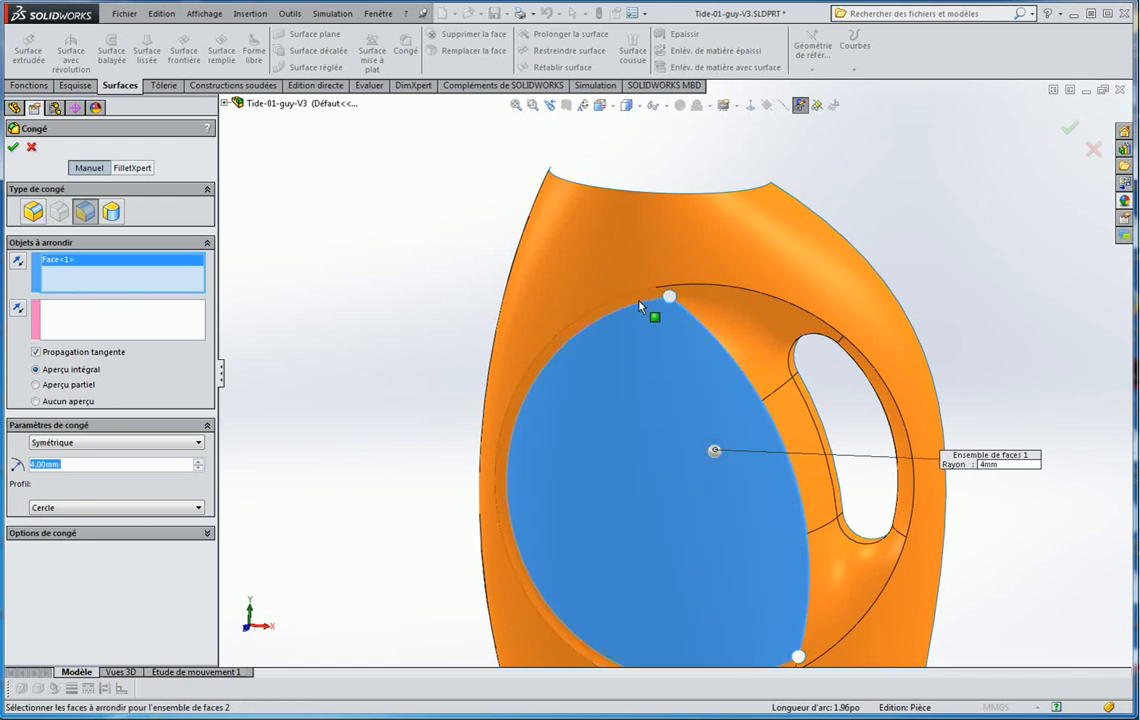
{"action": "left_click", "coordinate": [70, 322]}
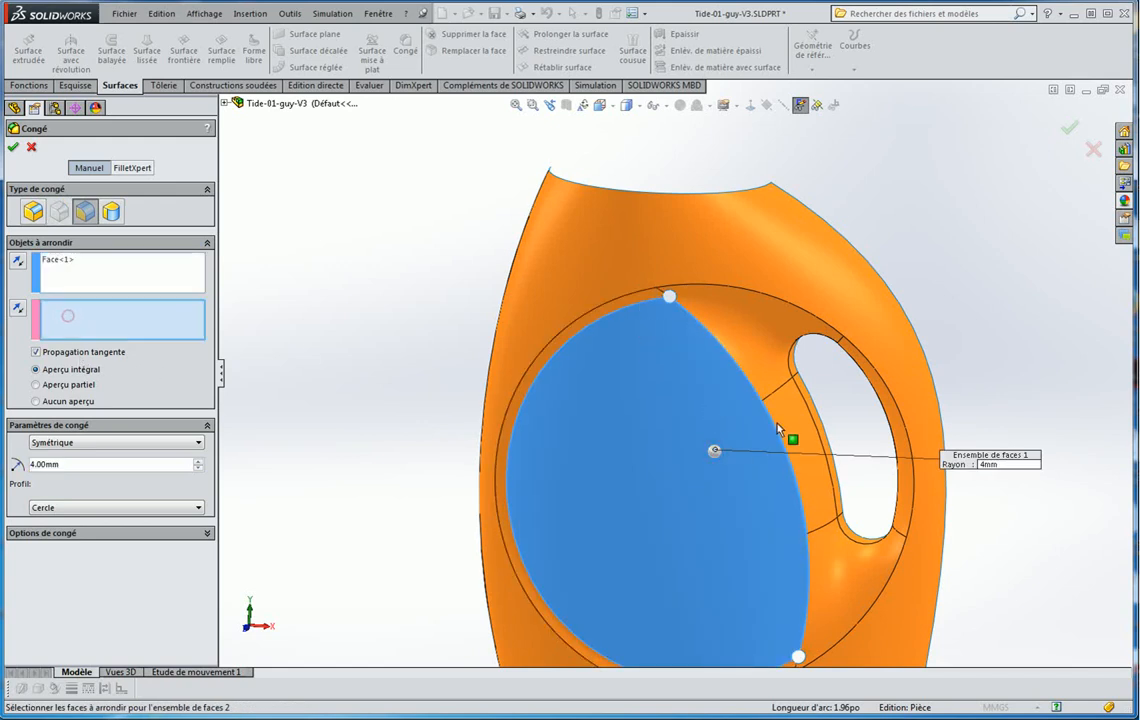
{"action": "left_click", "coordinate": [760, 365]}
{"action": "left_click", "coordinate": [802, 425]}
{"action": "left_click", "coordinate": [835, 580]}
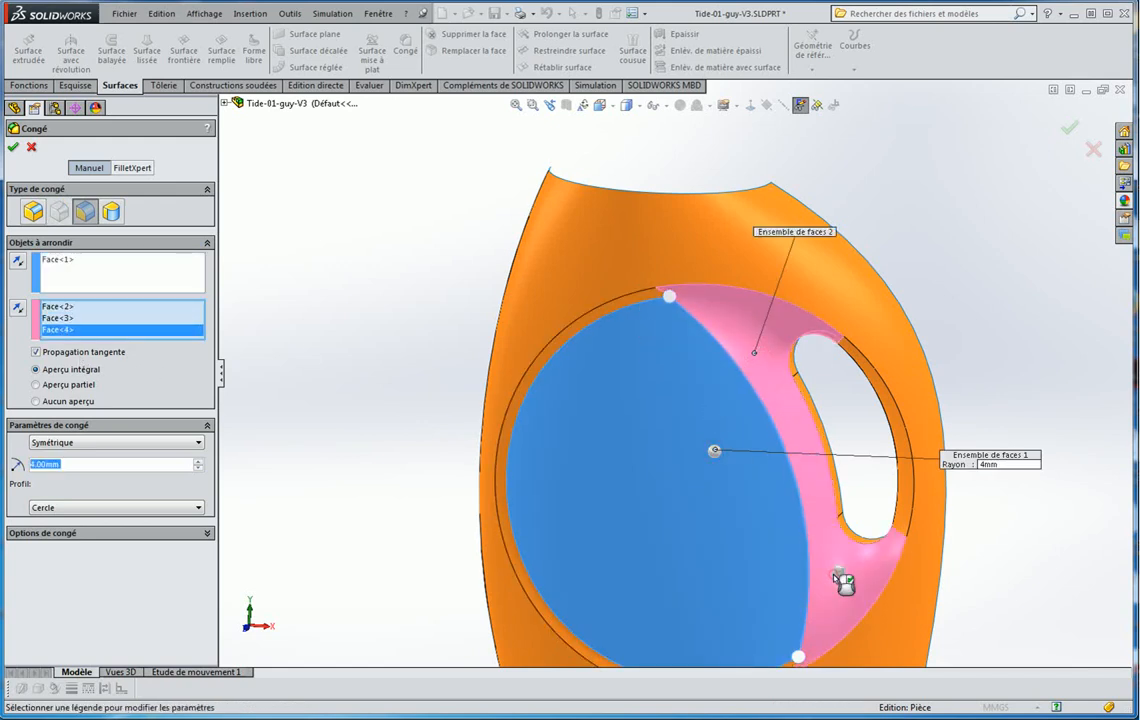
{"action": "middle_click_drag", "start_coordinate": [501, 460], "coordinate": [476, 214]}
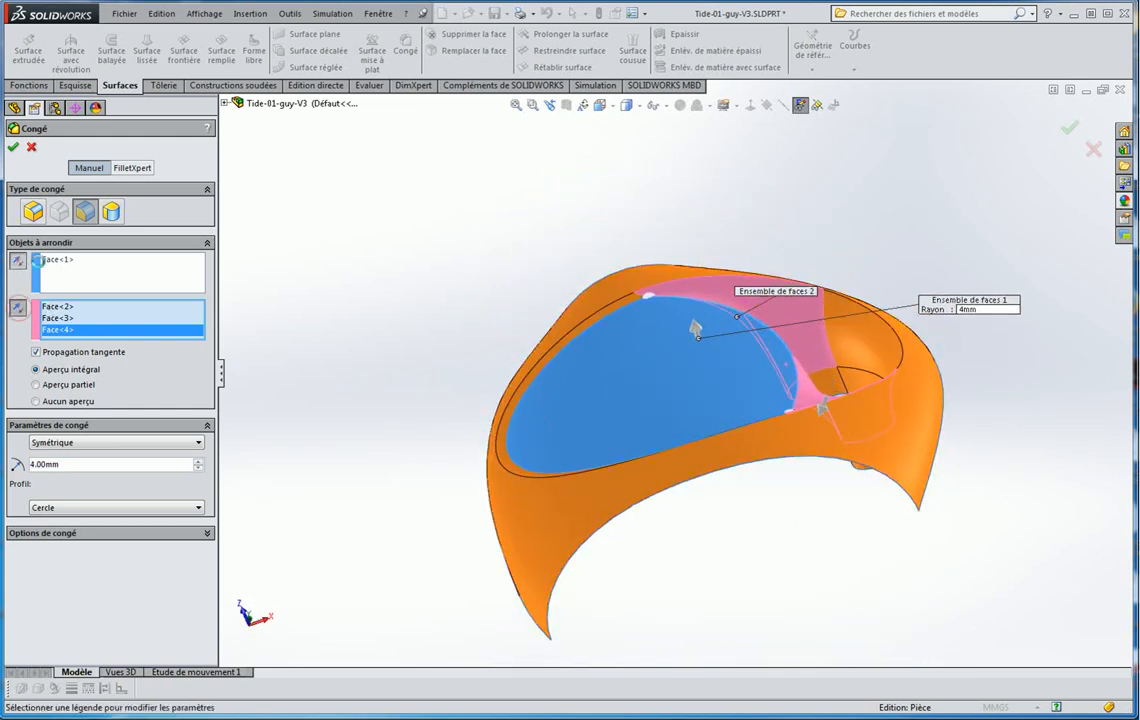
{"action": "middle_click_drag", "start_coordinate": [387, 316], "coordinate": [257, 372]}
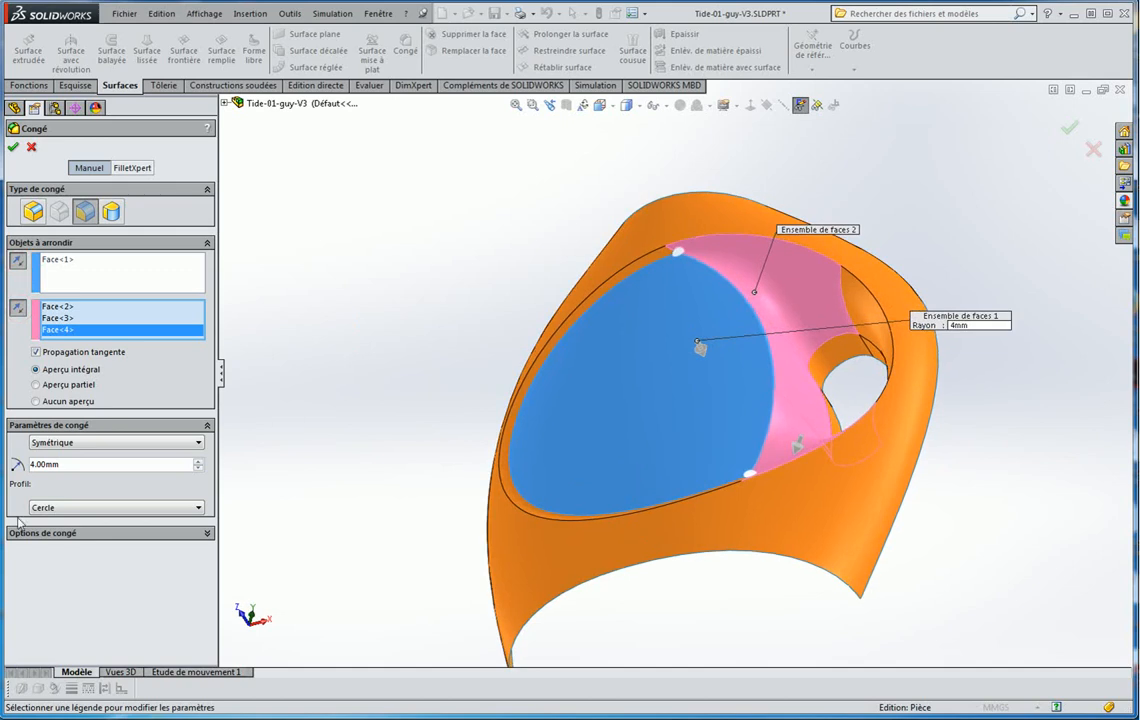
Try the chord width method for the face fillet with widths of 3 mm and 1 mm
{"action": "left_click", "coordinate": [62, 443]}
{"action": "left_click", "coordinate": [45, 467]}
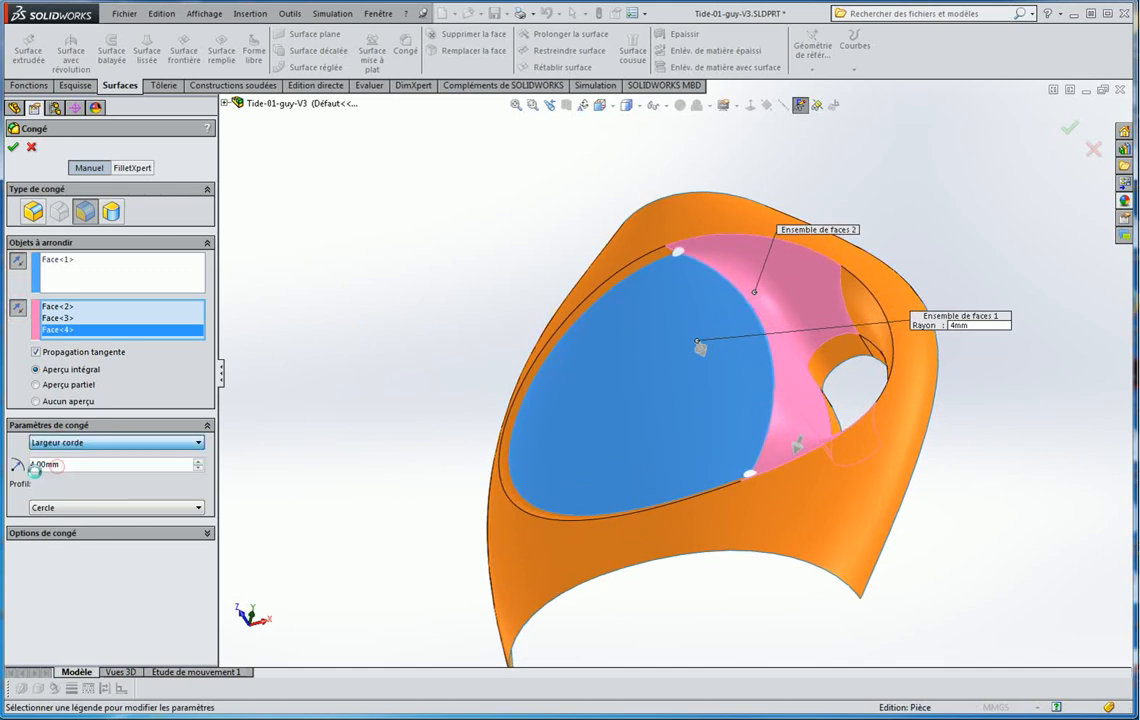
{"action": "double_click", "coordinate": [70, 468]}
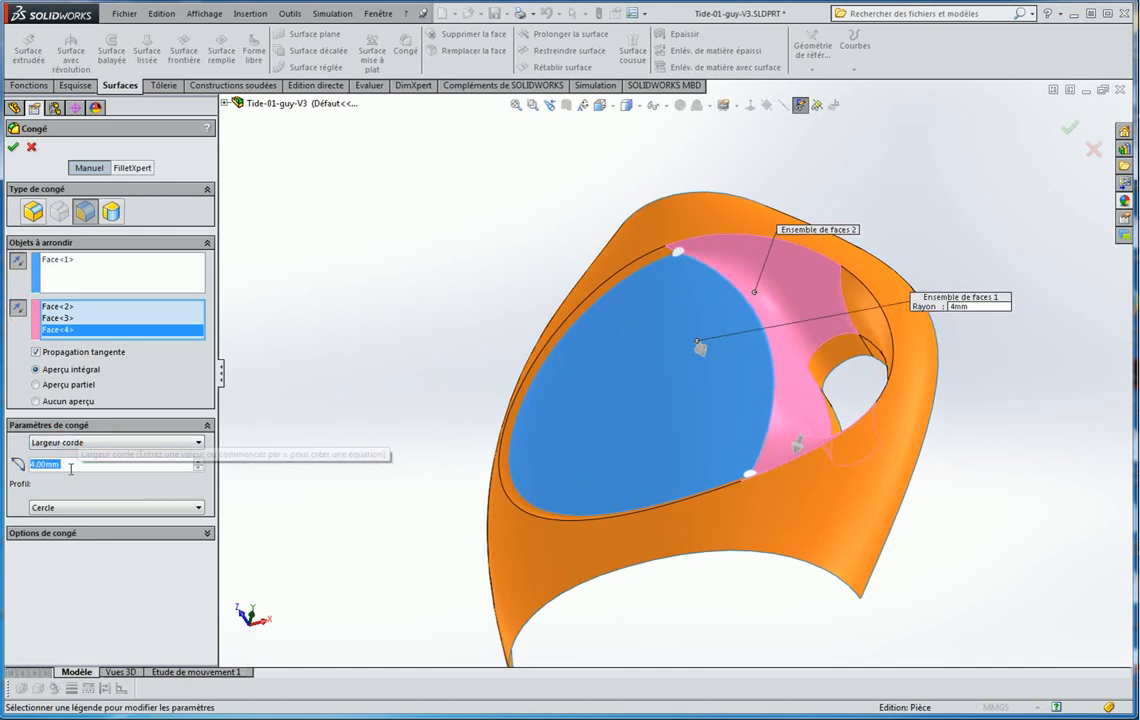
{"action": "type", "text": "3"}
{"action": "key", "text": "Return"}
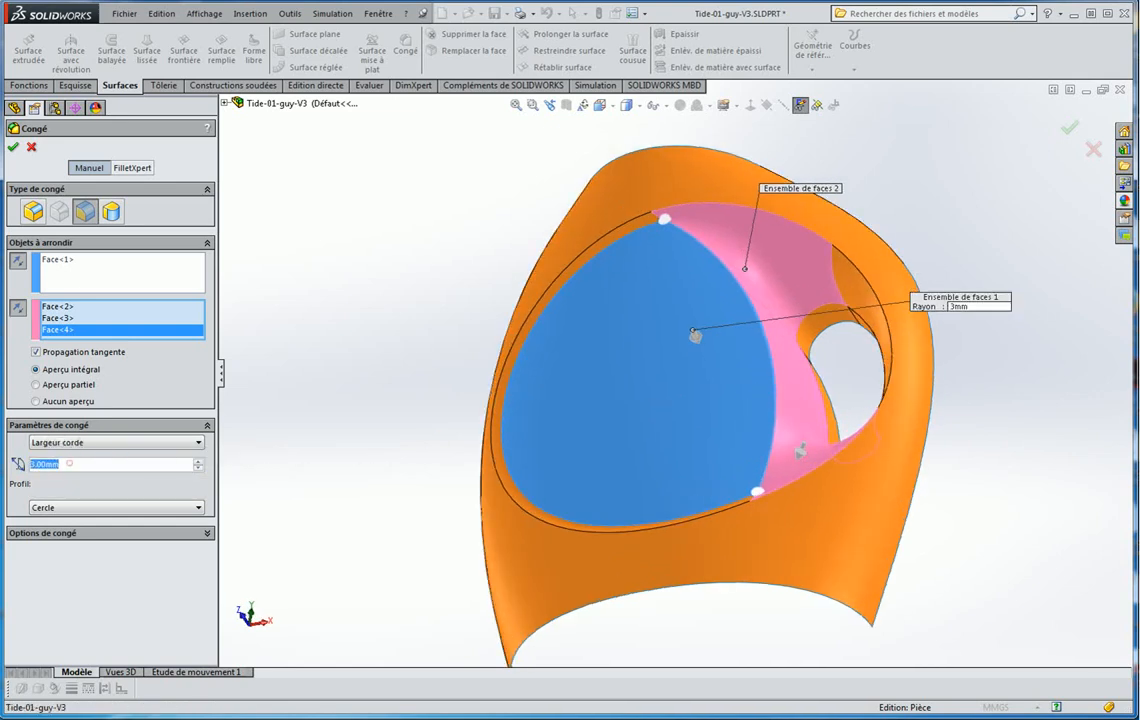
{"action": "type", "text": "1"}
{"action": "key", "text": "Return"}
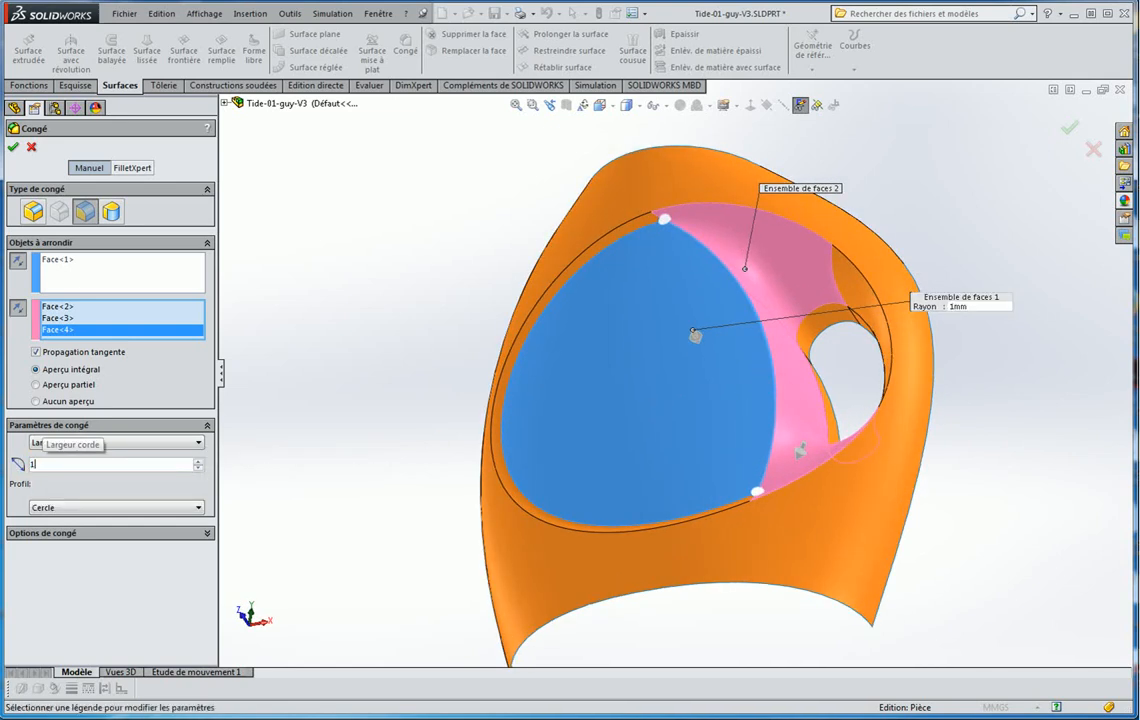
{"action": "middle_click_drag", "start_coordinate": [842, 365], "coordinate": [753, 398]}
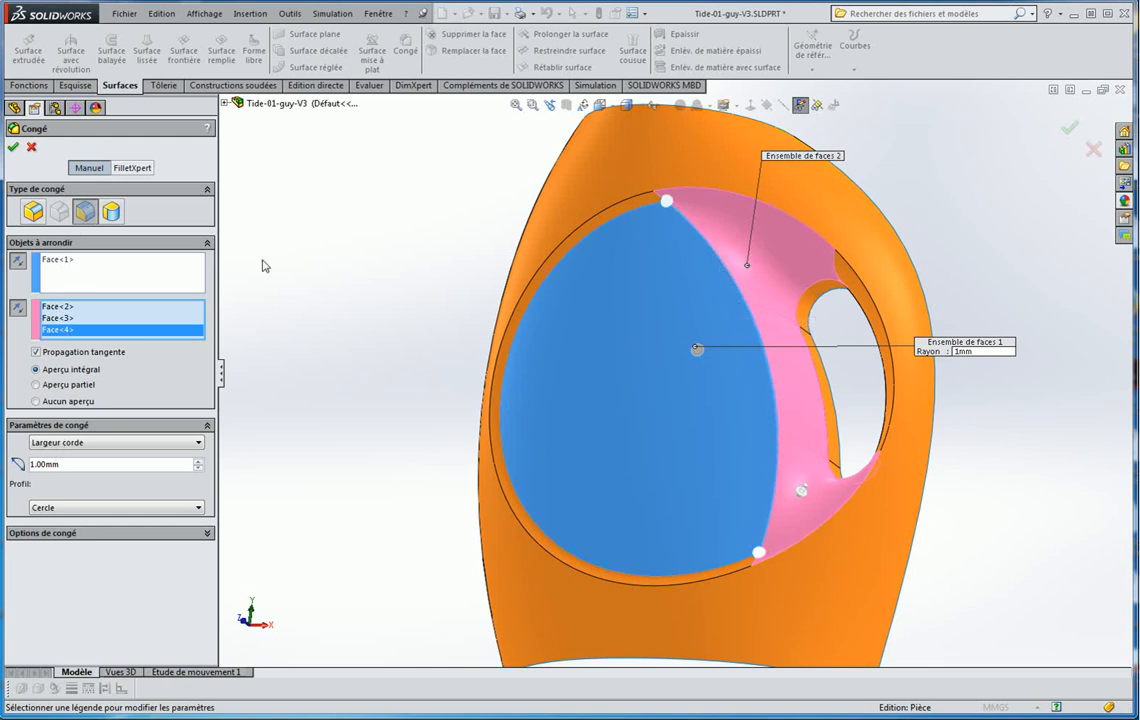
{"action": "middle_click_drag", "start_coordinate": [265, 265], "coordinate": [395, 341]}
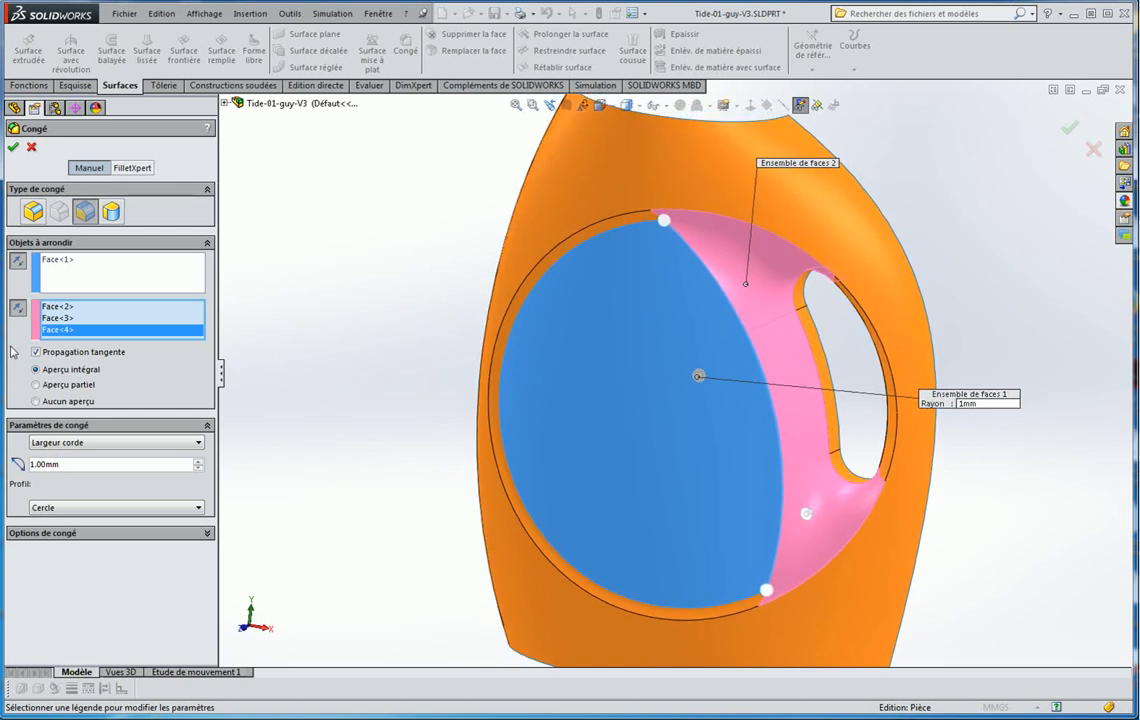
Switch back to a constant size fillet and clear all the selected edges and faces
{"action": "left_click", "coordinate": [32, 212]}
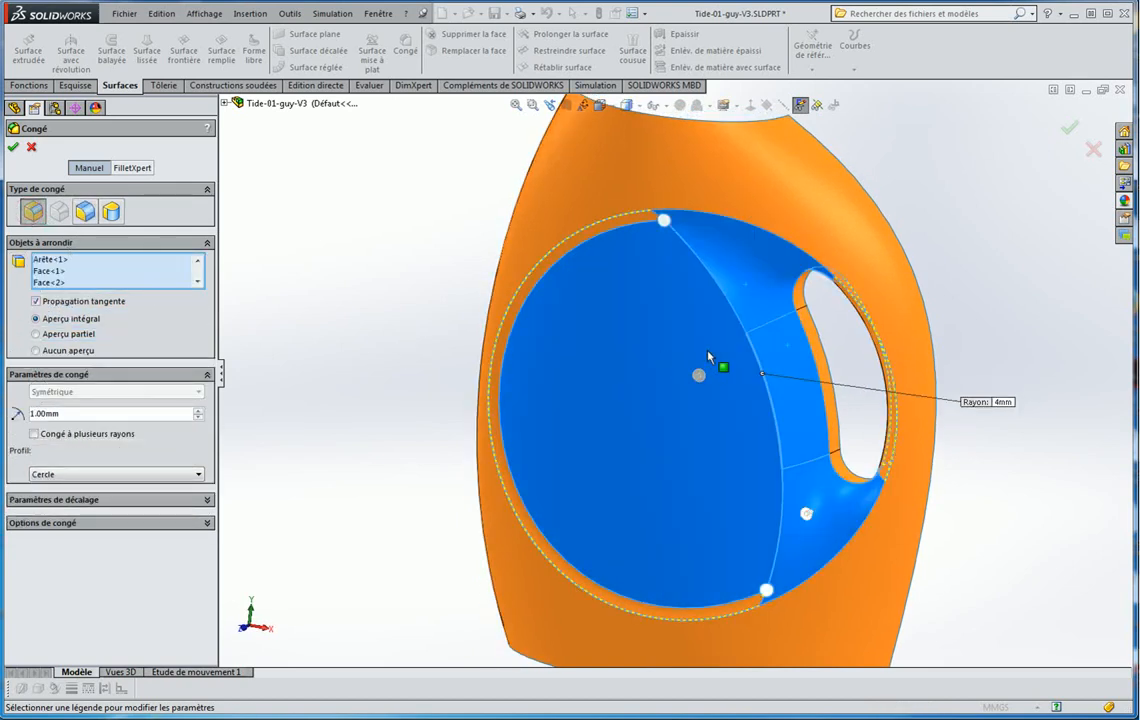
{"action": "right_click", "coordinate": [86, 262]}
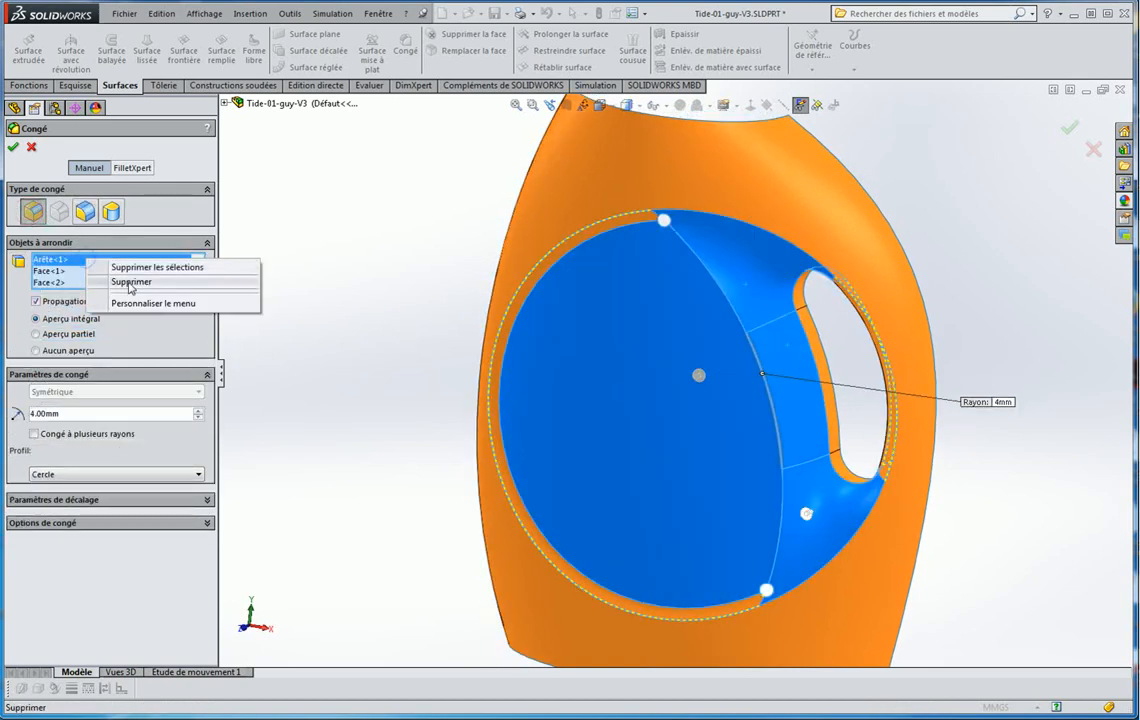
{"action": "left_click", "coordinate": [127, 281]}
{"action": "right_click", "coordinate": [119, 275]}
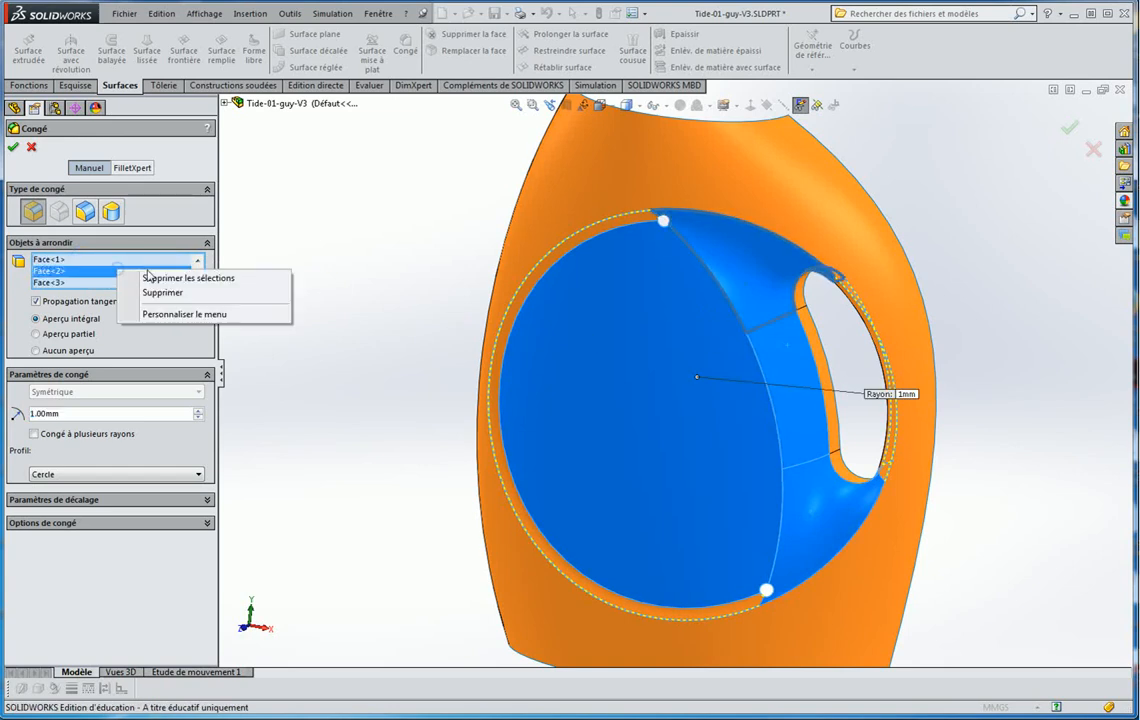
{"action": "left_click", "coordinate": [155, 276]}
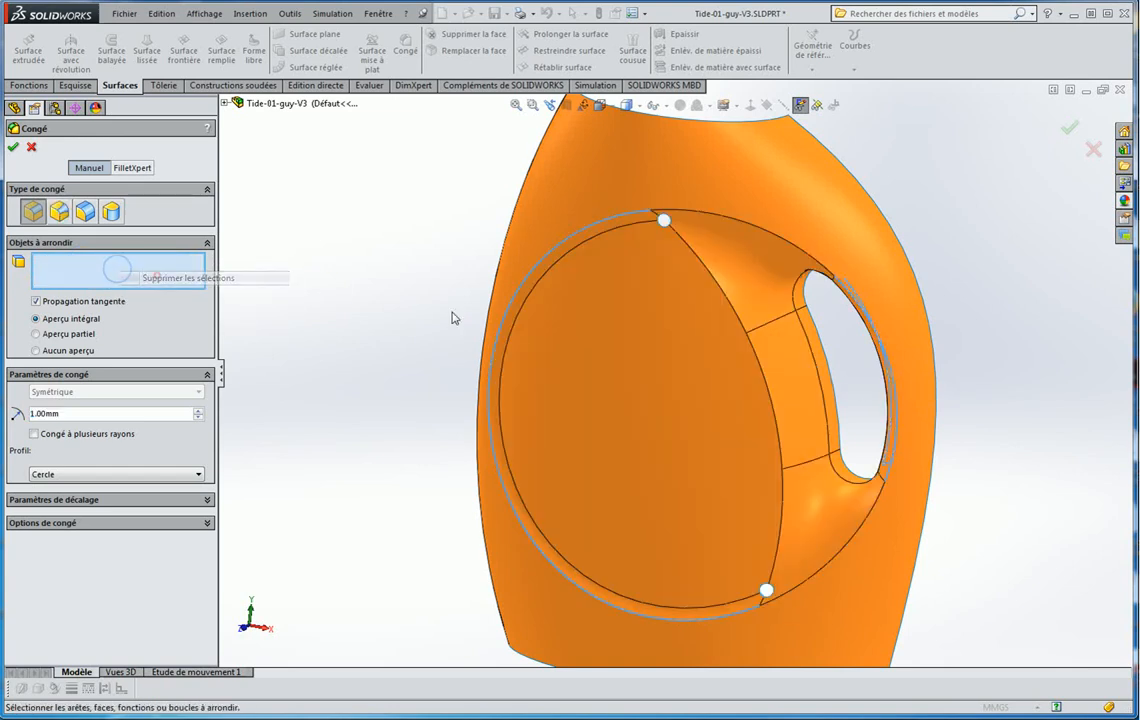
Fillet the curved edge between the round panel and the handle recess with a 4 mm symmetric radius
{"action": "left_click", "coordinate": [763, 366]}
{"action": "middle_click_drag", "start_coordinate": [374, 316], "coordinate": [380, 271]}
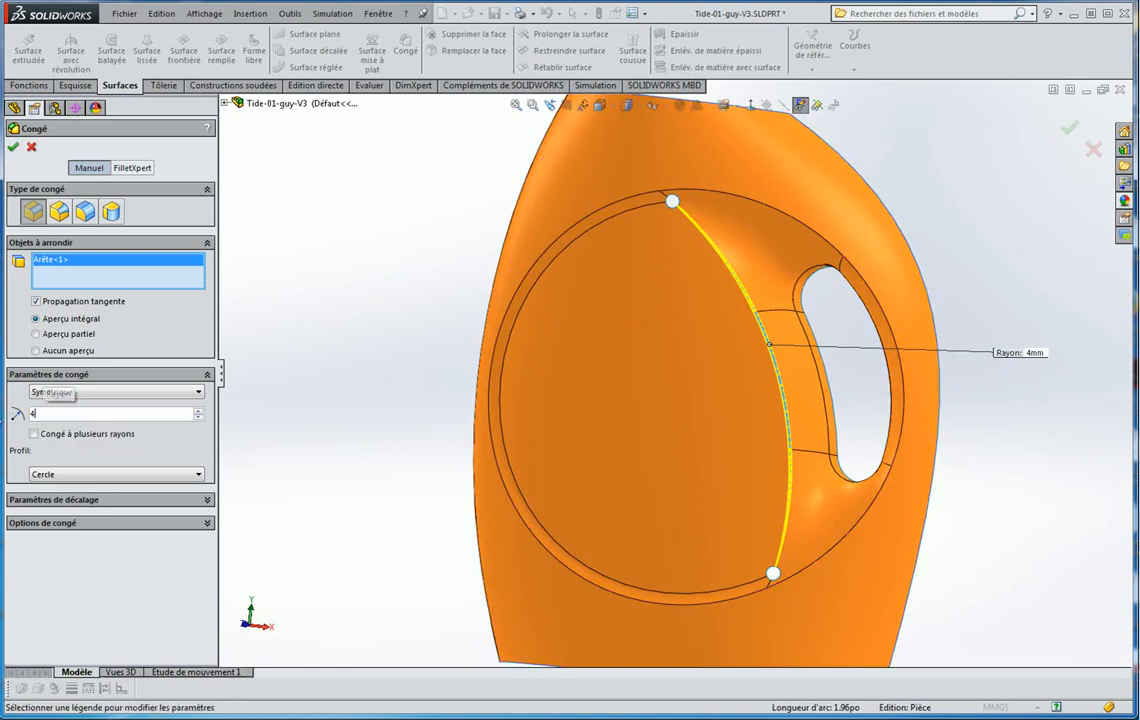
{"action": "type", "text": "4"}
{"action": "key", "text": "Return"}
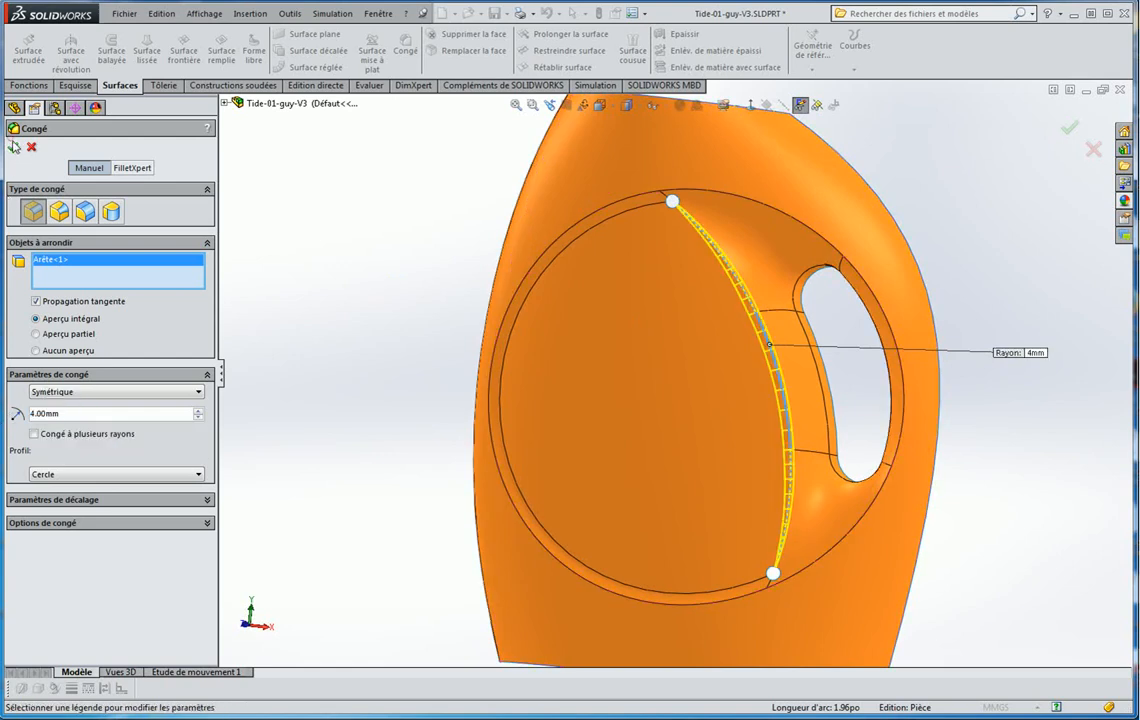
{"action": "left_click", "coordinate": [15, 148]}
Start a filled surface bounded by the four edges of the small round hole at the upper end of the fillet
{"action": "scroll", "coordinate": [682, 298], "scroll_direction": "down", "scroll_amount": 5}
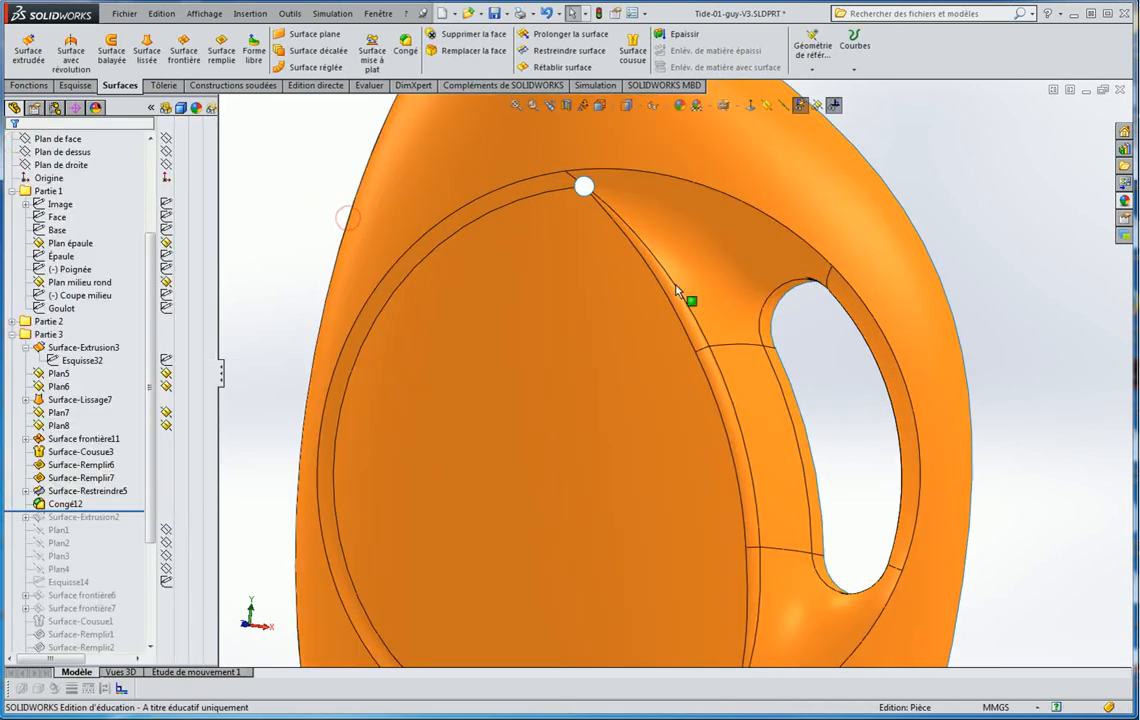
{"action": "scroll", "coordinate": [596, 143], "scroll_direction": "down", "scroll_amount": 5}
{"action": "middle_click", "coordinate": [632, 202]}
{"action": "middle_click_drag", "start_coordinate": [632, 202], "coordinate": [625, 115]}
{"action": "scroll", "coordinate": [562, 186], "scroll_direction": "up", "scroll_amount": 3}
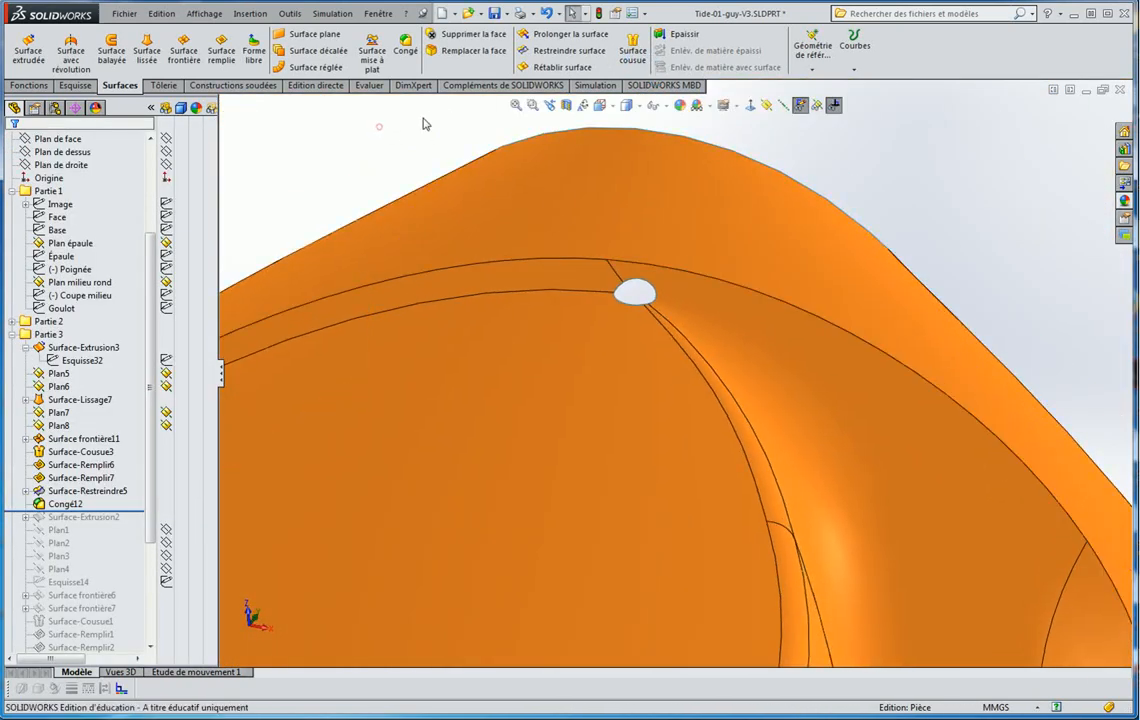
{"action": "left_click", "coordinate": [221, 50]}
{"action": "scroll", "coordinate": [640, 294], "scroll_direction": "down", "scroll_amount": 2}
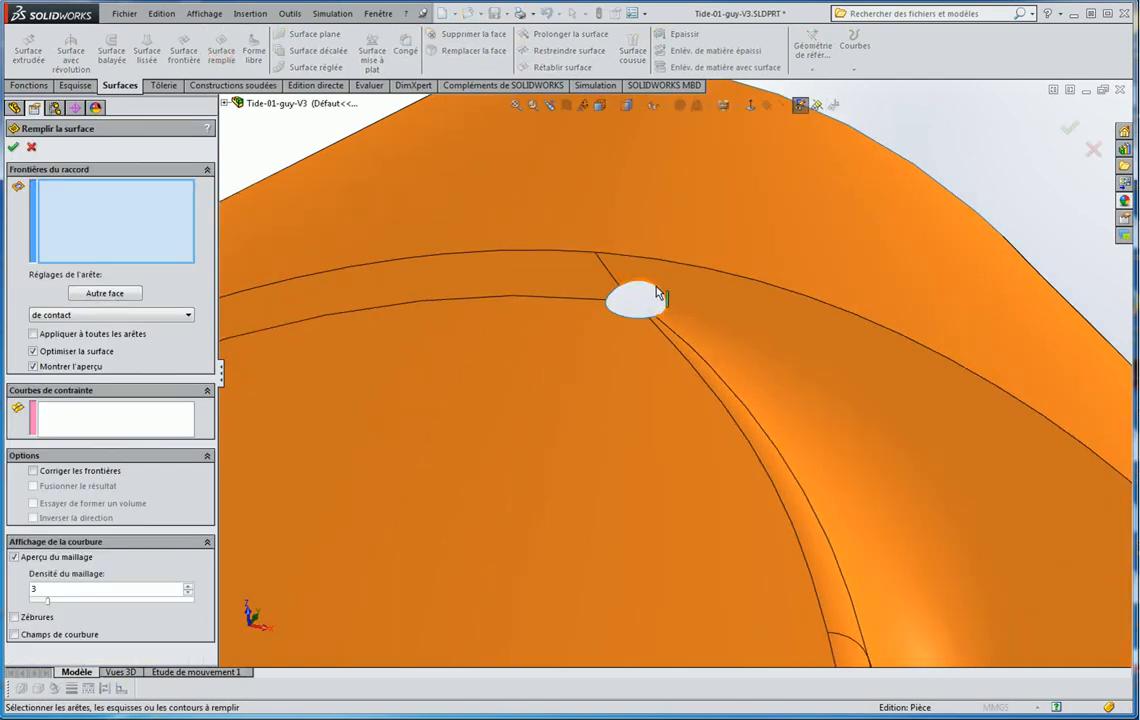
{"action": "left_click", "coordinate": [656, 287]}
{"action": "left_click", "coordinate": [627, 318]}
{"action": "scroll", "coordinate": [645, 325], "scroll_direction": "down", "scroll_amount": 3}
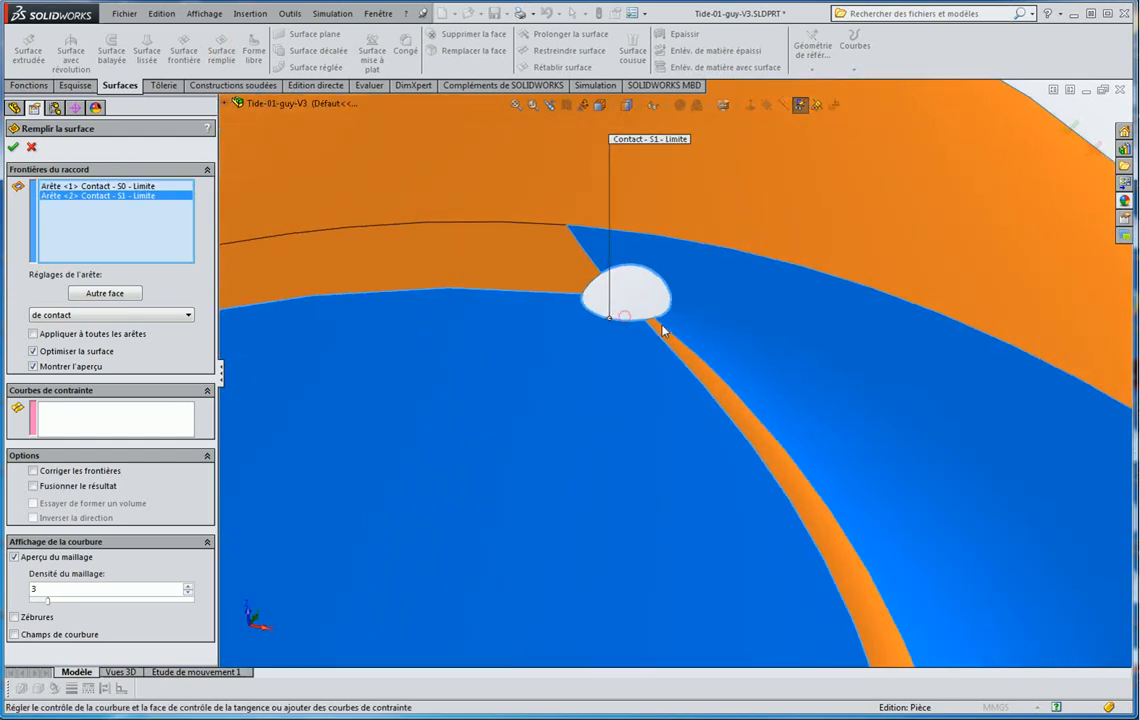
{"action": "left_click", "coordinate": [646, 342]}
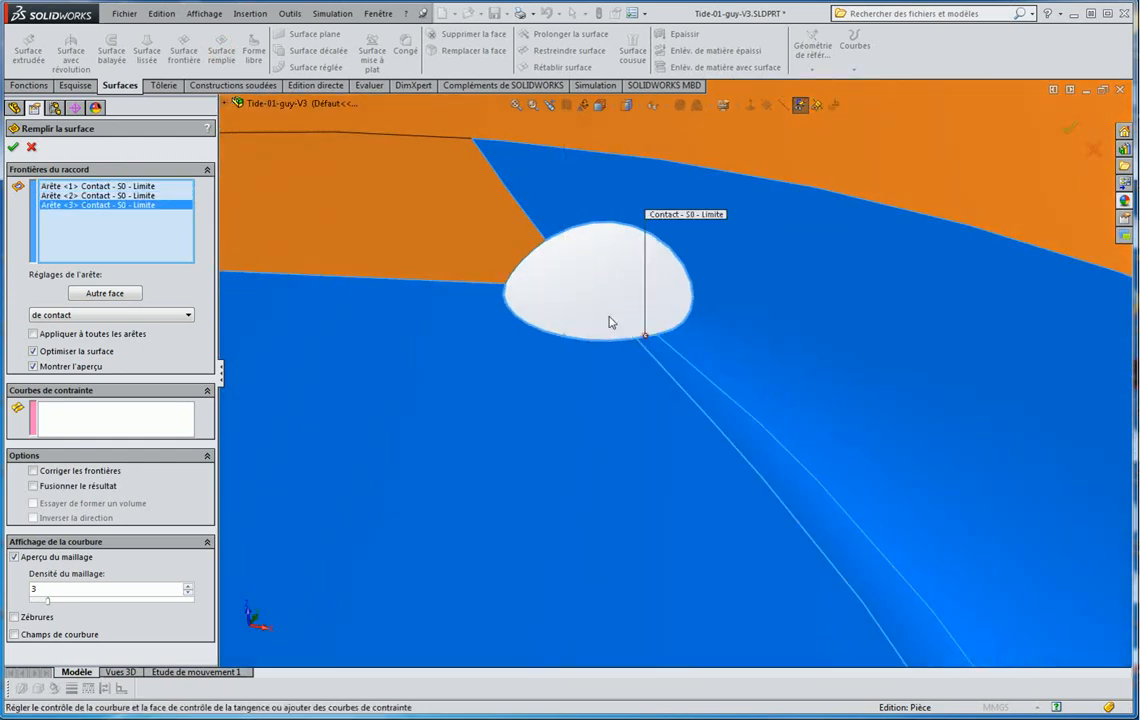
{"action": "left_click", "coordinate": [527, 259]}
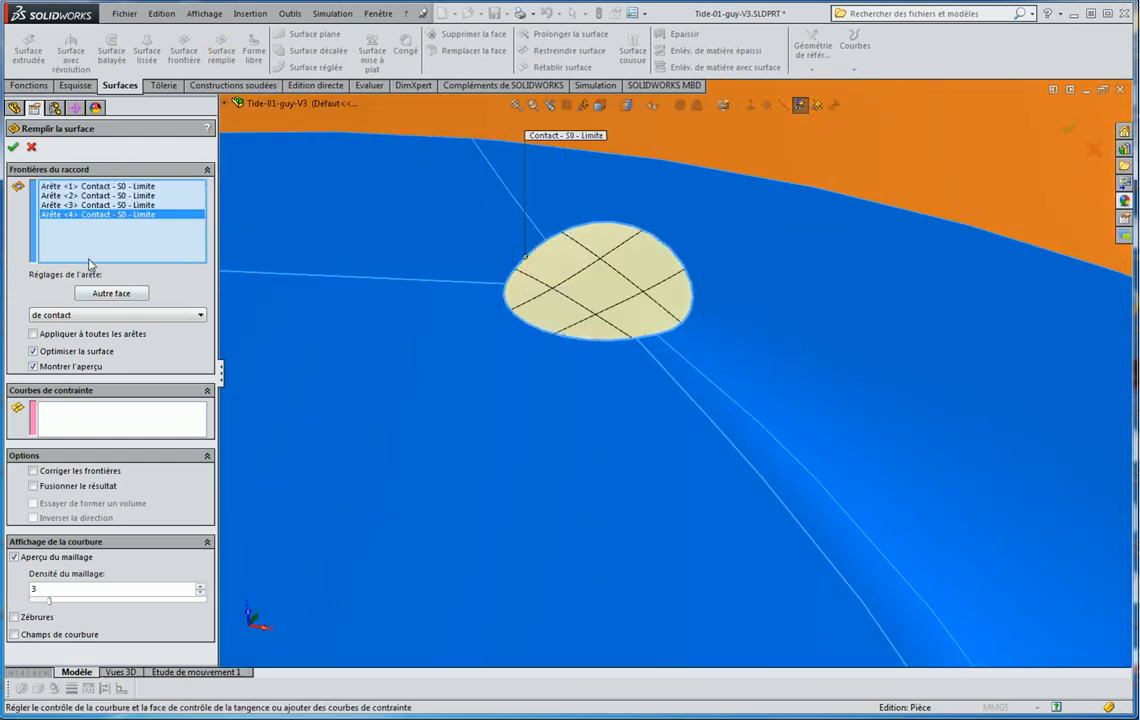
Disable surface optimisation, apply tangent curvature control to all the patch's boundary edges, and create the filled surface
{"action": "left_click", "coordinate": [34, 352]}
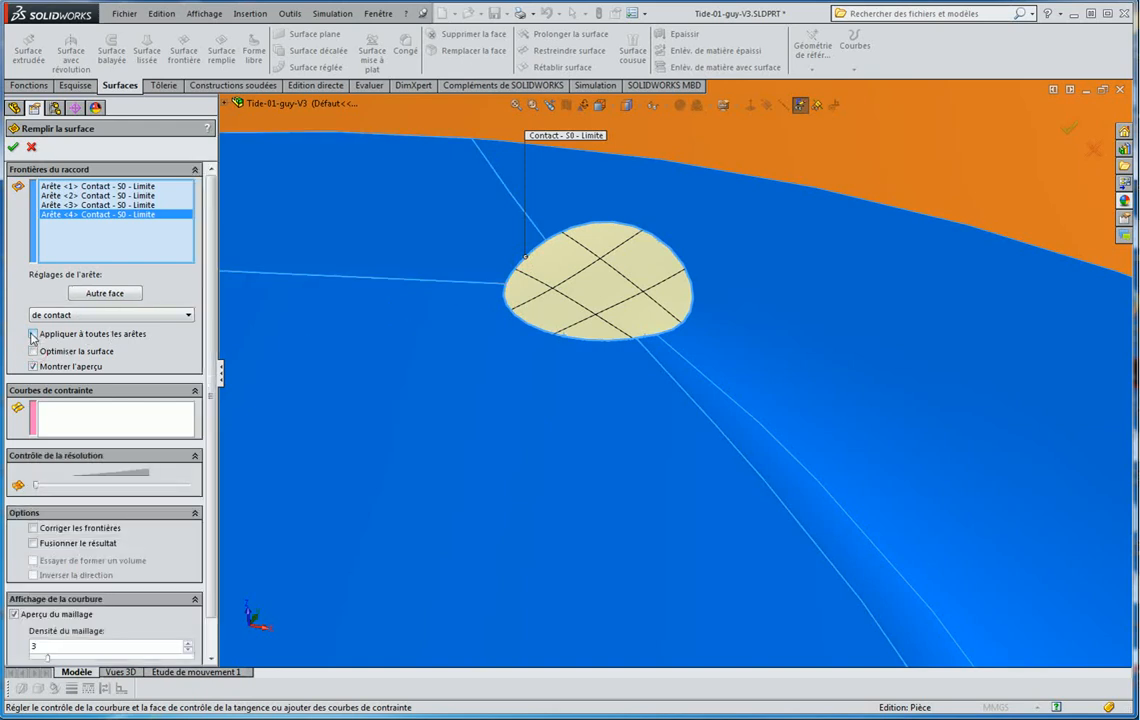
{"action": "left_click", "coordinate": [82, 315]}
{"action": "left_click", "coordinate": [62, 336]}
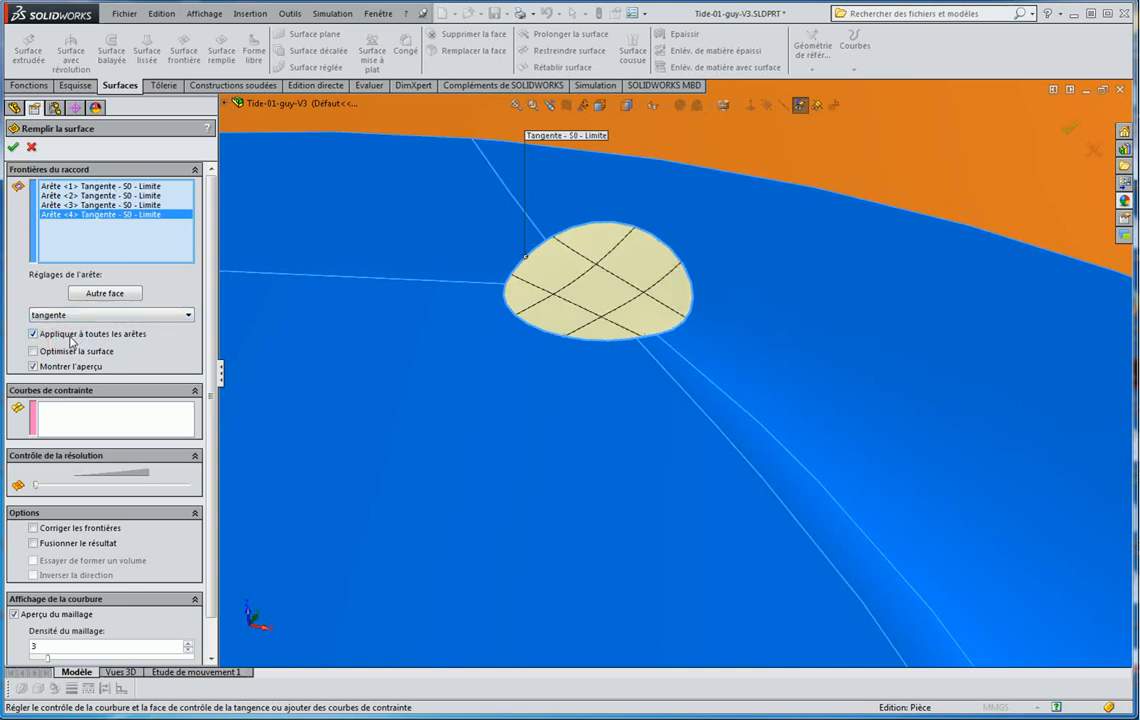
{"action": "middle_click_drag", "start_coordinate": [336, 300], "coordinate": [458, 306]}
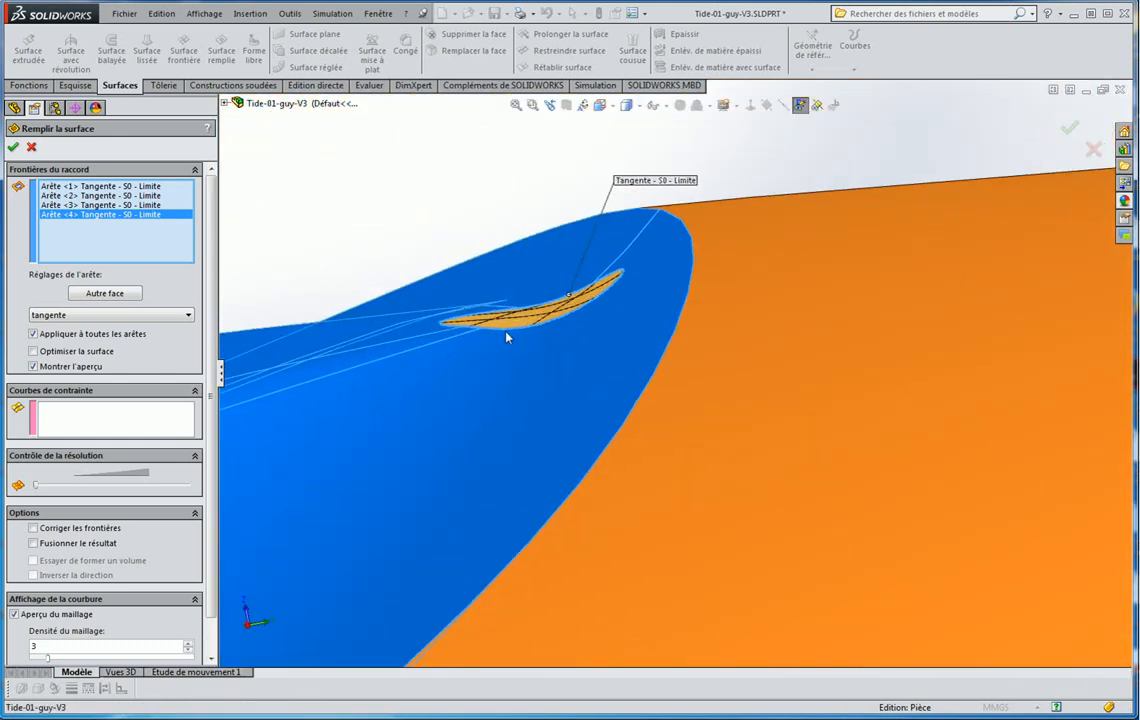
{"action": "scroll", "coordinate": [506, 337], "scroll_direction": "up", "scroll_amount": 3}
{"action": "left_click", "coordinate": [12, 147]}
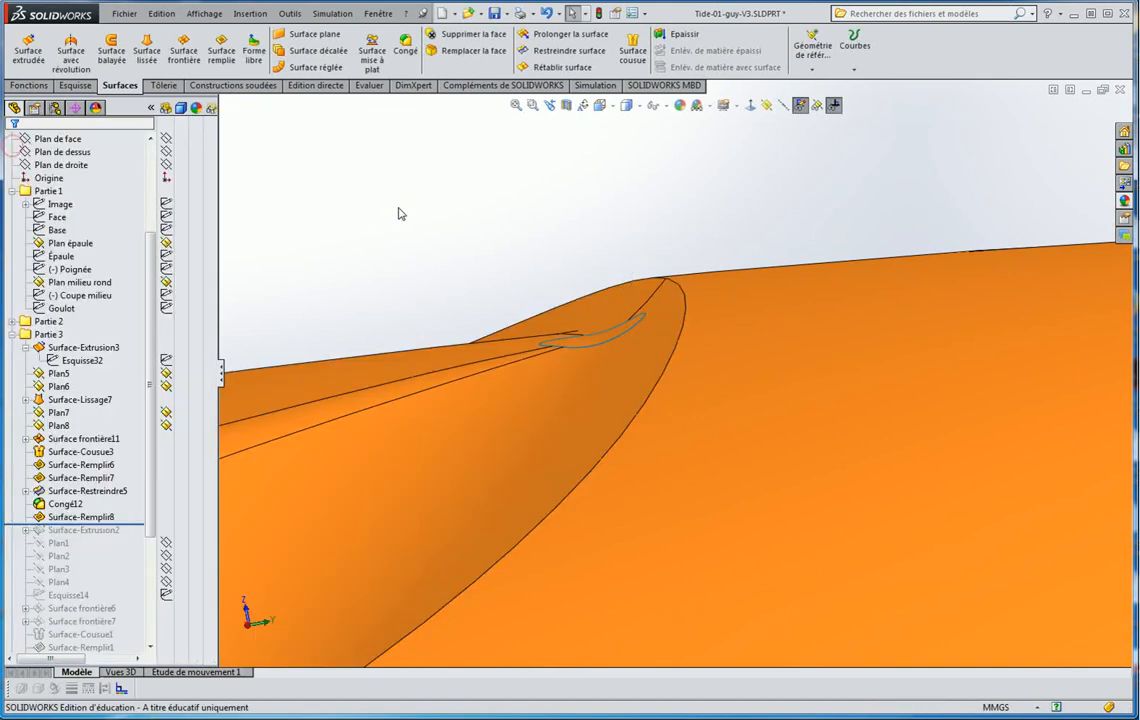
Edit the new filled surface so that its result is merged with the surrounding surface
{"action": "left_click", "coordinate": [80, 517]}
{"action": "left_click", "coordinate": [113, 476]}
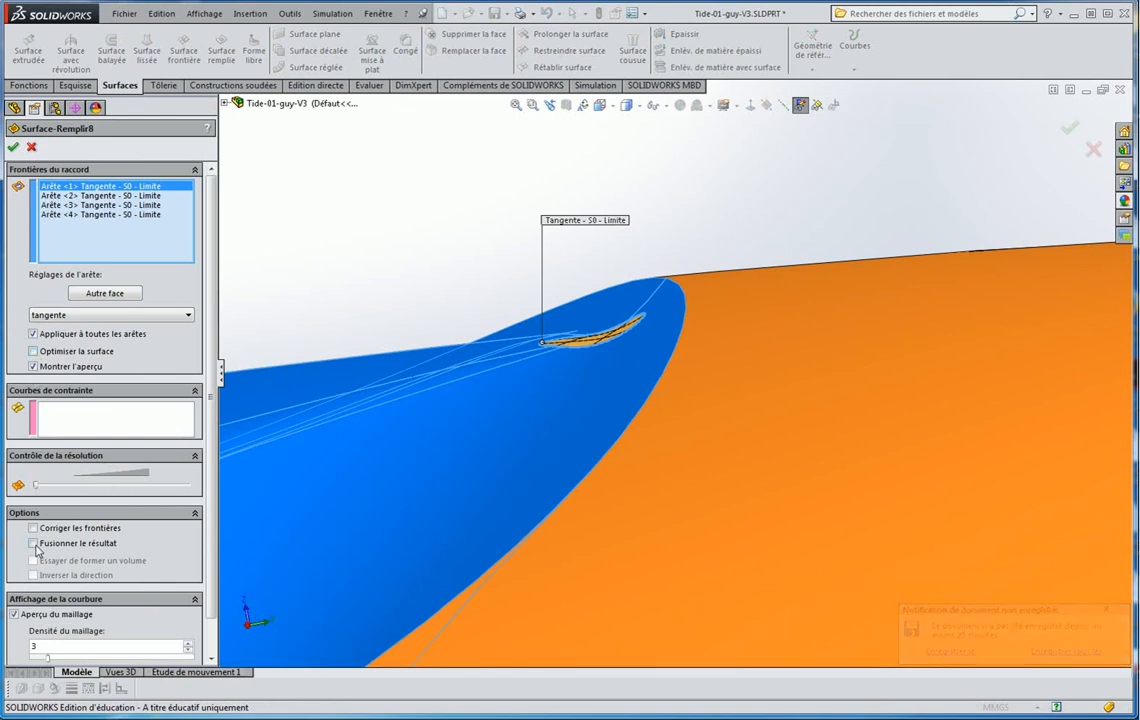
{"action": "left_click", "coordinate": [407, 199]}
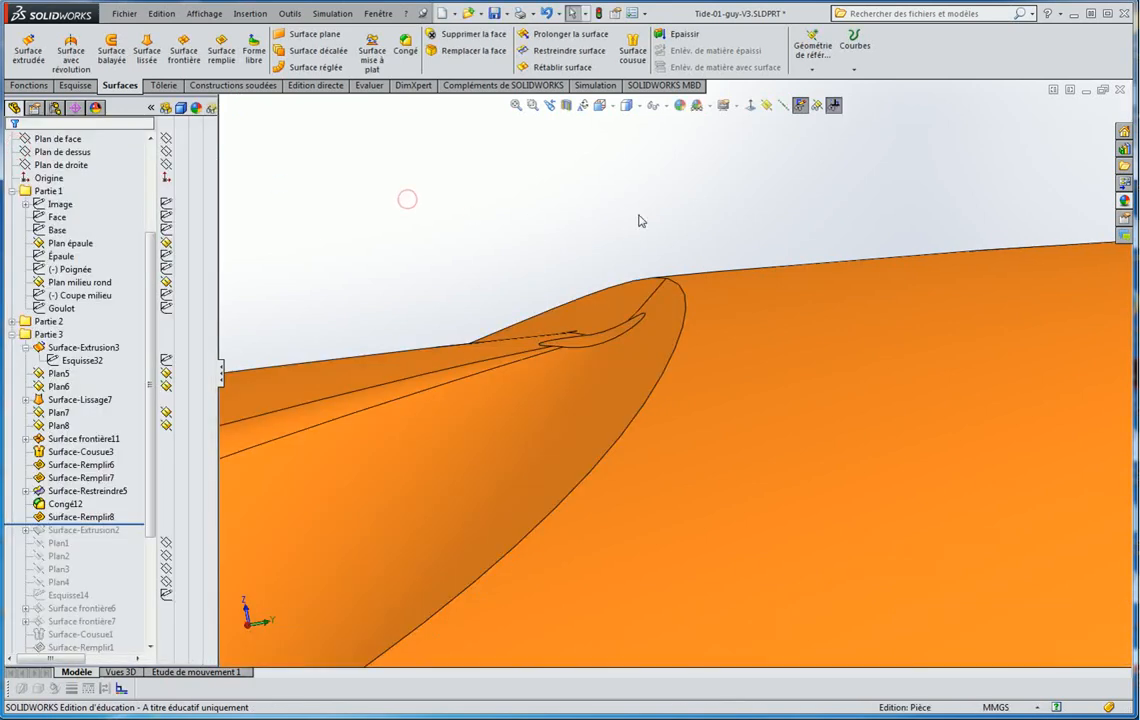
Turn on RealView graphics and inspect the filled patch and the fillet's two ends from several angles
{"action": "left_click", "coordinate": [736, 106]}
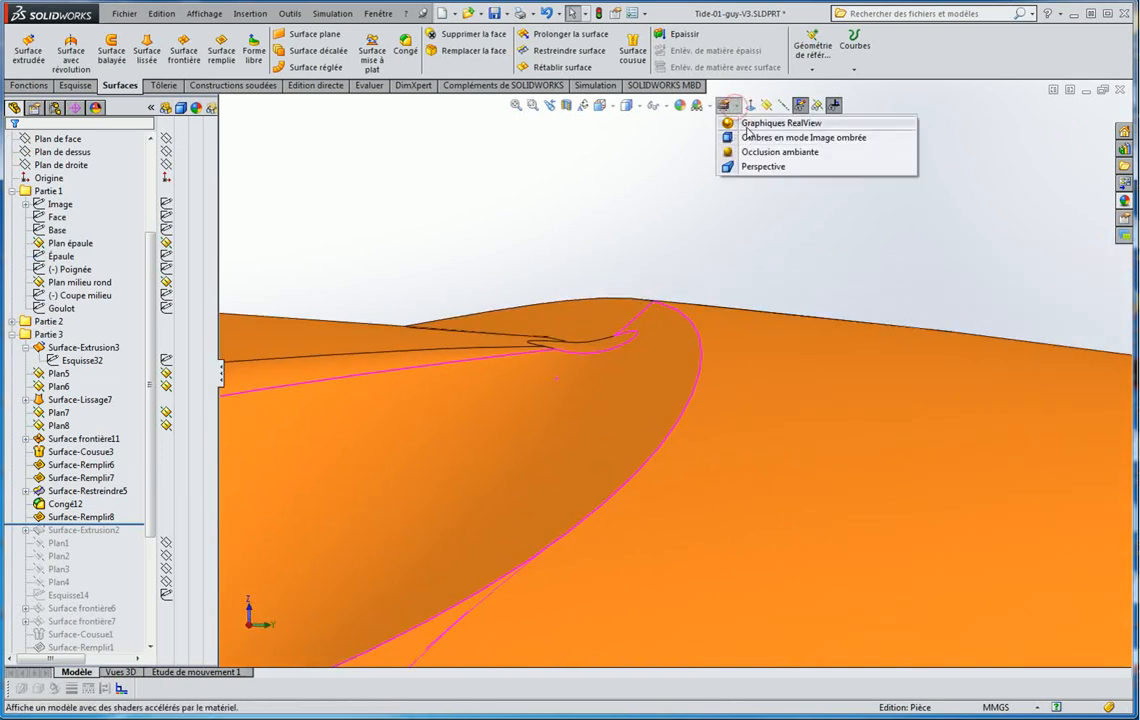
{"action": "left_click", "coordinate": [746, 125]}
{"action": "mouse_move", "coordinate": [608, 234]}
{"action": "middle_mouse_down"}
{"action": "mouse_move", "coordinate": [608, 349]}
{"action": "mouse_move", "coordinate": [565, 366]}
{"action": "mouse_move", "coordinate": [595, 349]}
{"action": "mouse_move", "coordinate": [583, 354]}
{"action": "mouse_move", "coordinate": [588, 340]}
{"action": "middle_mouse_up"}
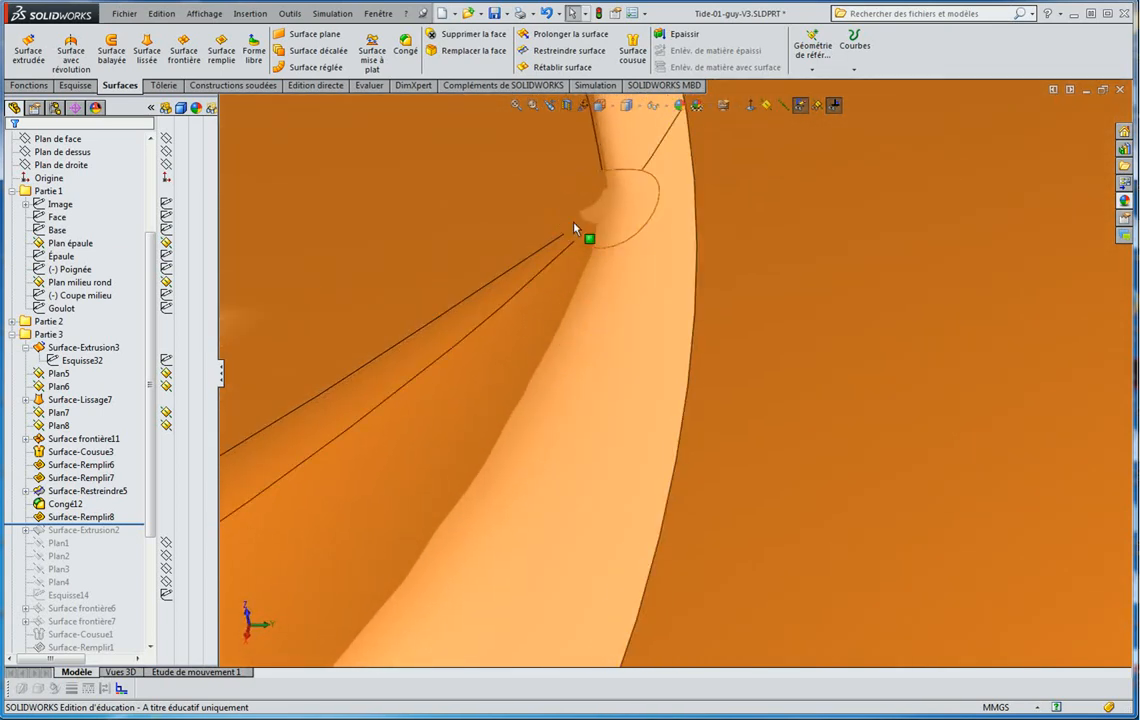
{"action": "middle_click_drag", "start_coordinate": [629, 221], "coordinate": [648, 286]}
{"action": "scroll", "coordinate": [629, 273], "scroll_direction": "up", "scroll_amount": 7}
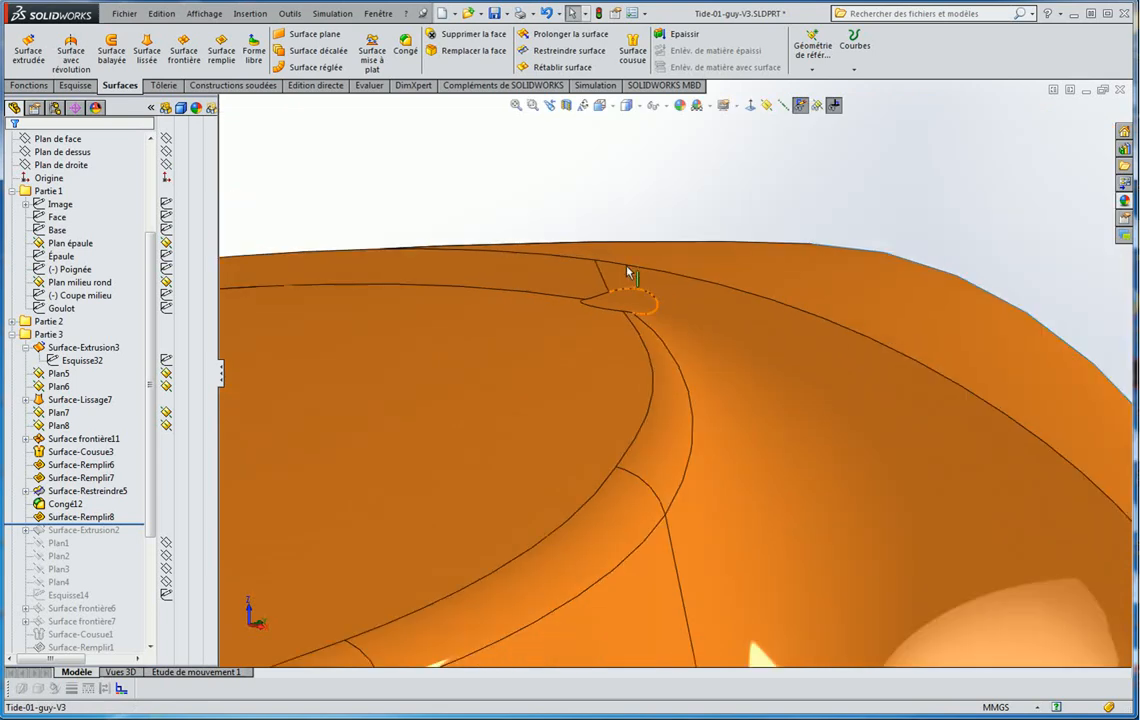
{"action": "middle_click_drag", "start_coordinate": [540, 489], "coordinate": [445, 644]}
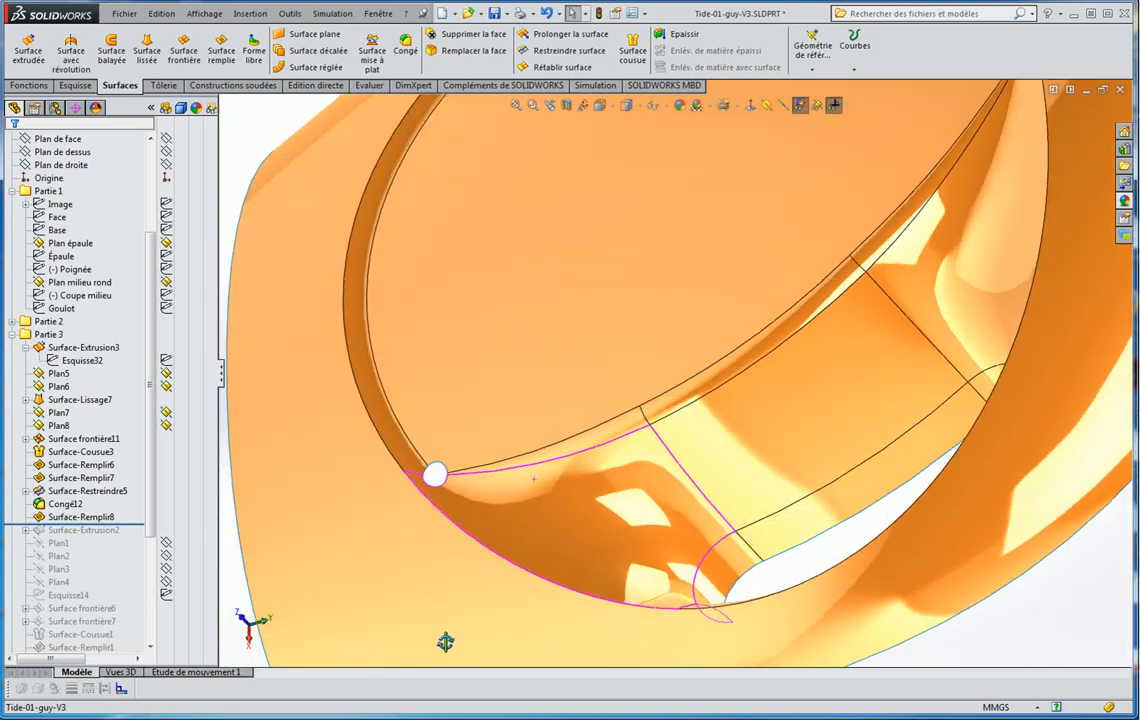
Edit the sketch of the Surface-Restreindre5 trim and delete the circle at the lower end of the panel edge
{"action": "scroll", "coordinate": [748, 393], "scroll_direction": "up", "scroll_amount": 5}
{"action": "scroll", "coordinate": [750, 393], "scroll_direction": "up", "scroll_amount": 3}
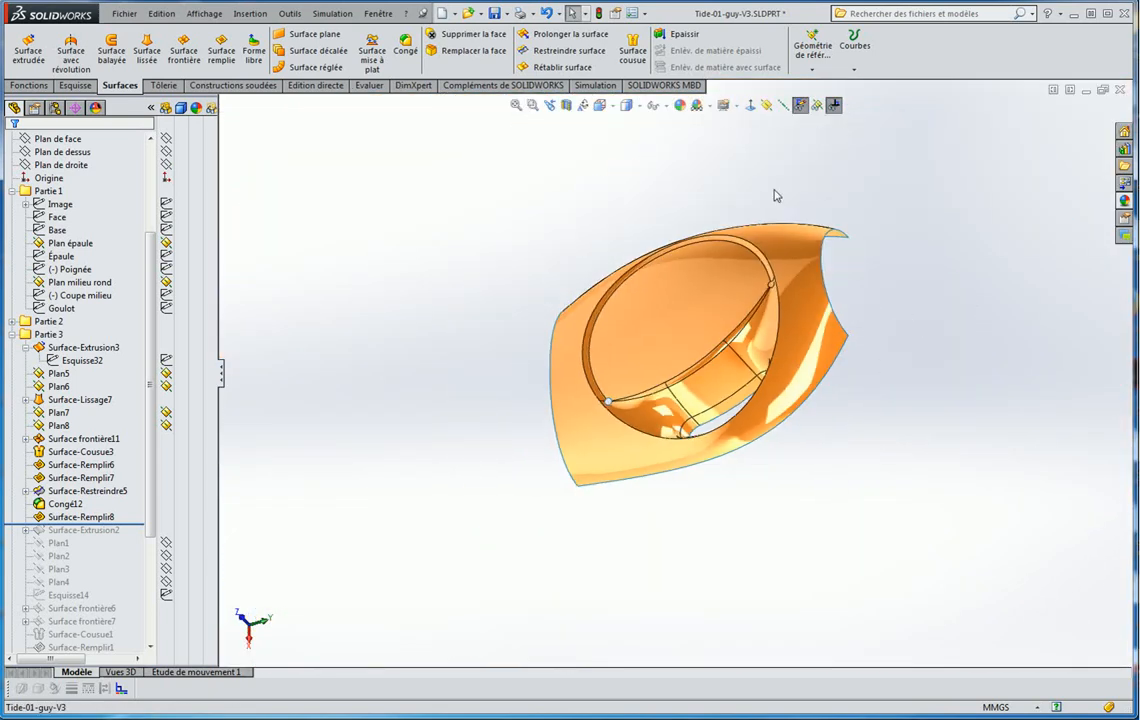
{"action": "middle_click_drag", "start_coordinate": [624, 421], "coordinate": [660, 340]}
{"action": "scroll", "coordinate": [667, 411], "scroll_direction": "down", "scroll_amount": 5}
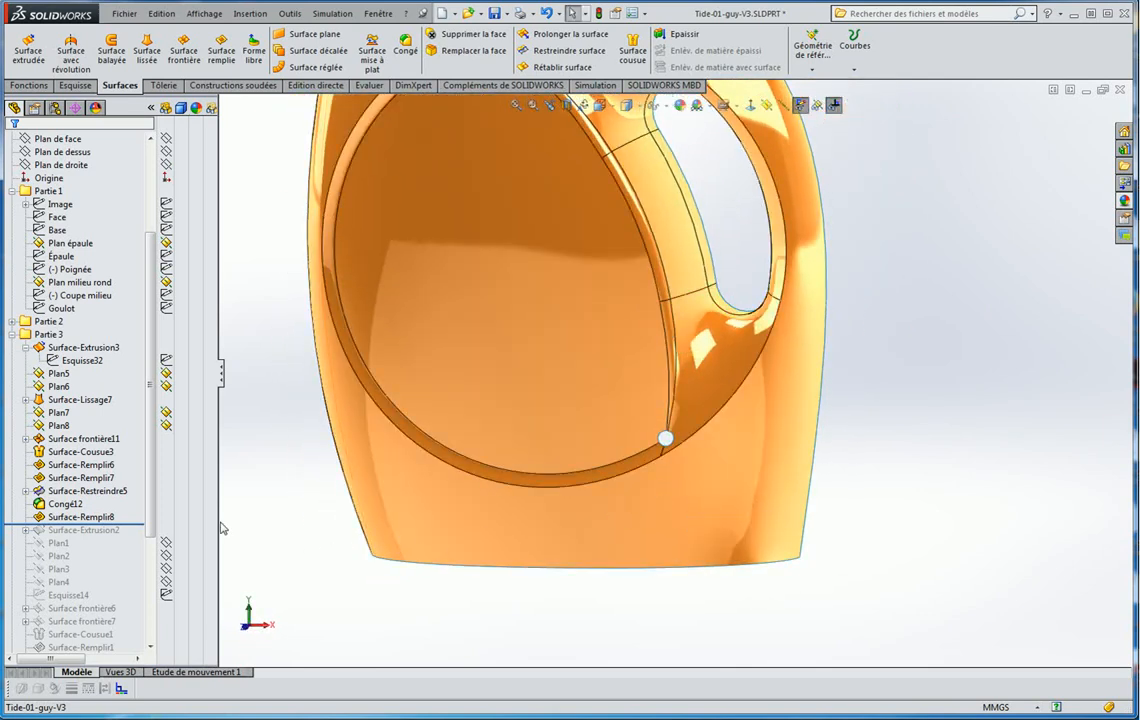
{"action": "left_click", "coordinate": [25, 491]}
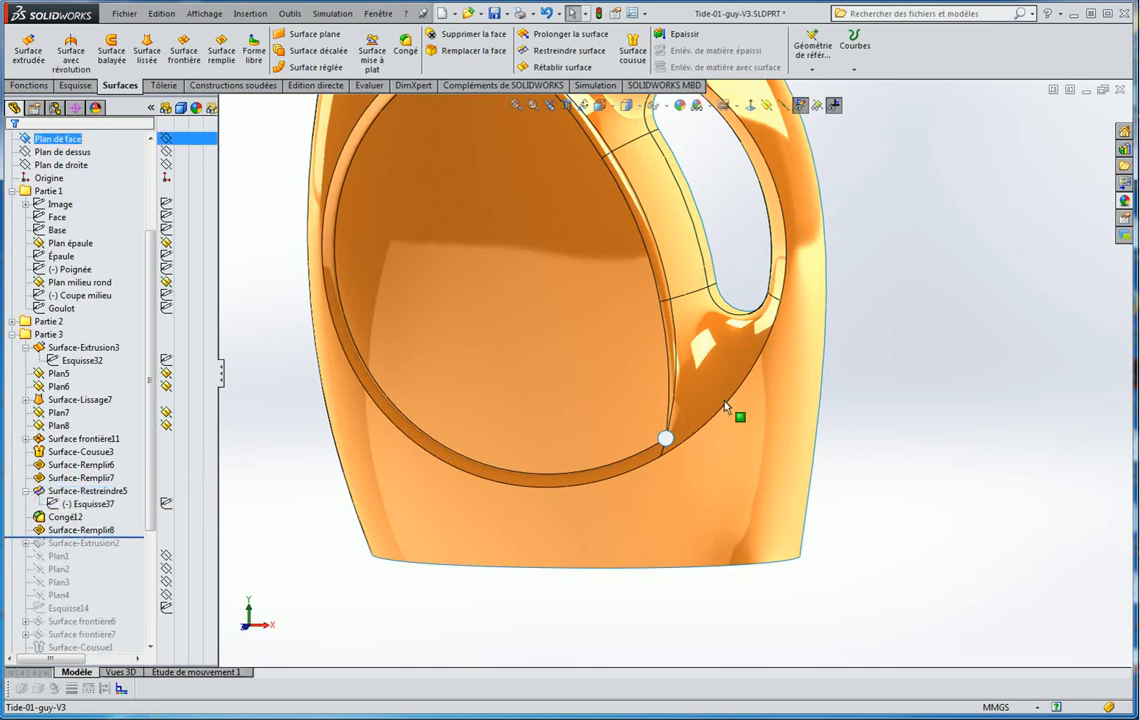
{"action": "scroll", "coordinate": [682, 463], "scroll_direction": "down", "scroll_amount": 3}
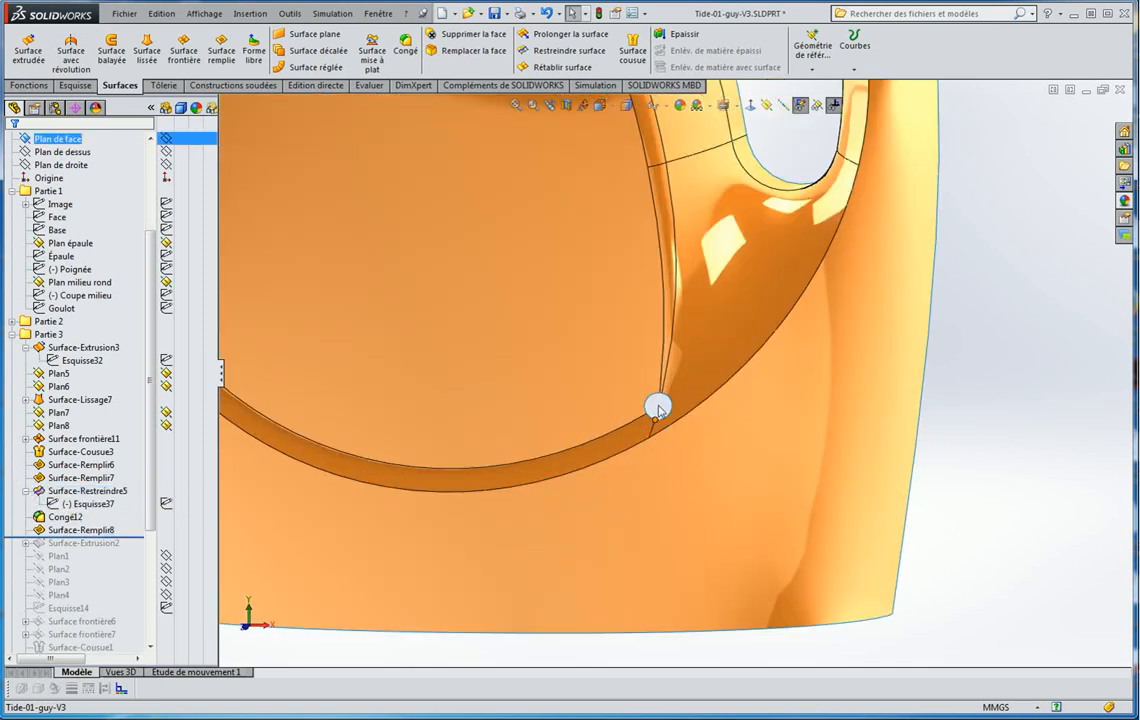
{"action": "left_click", "coordinate": [90, 504]}
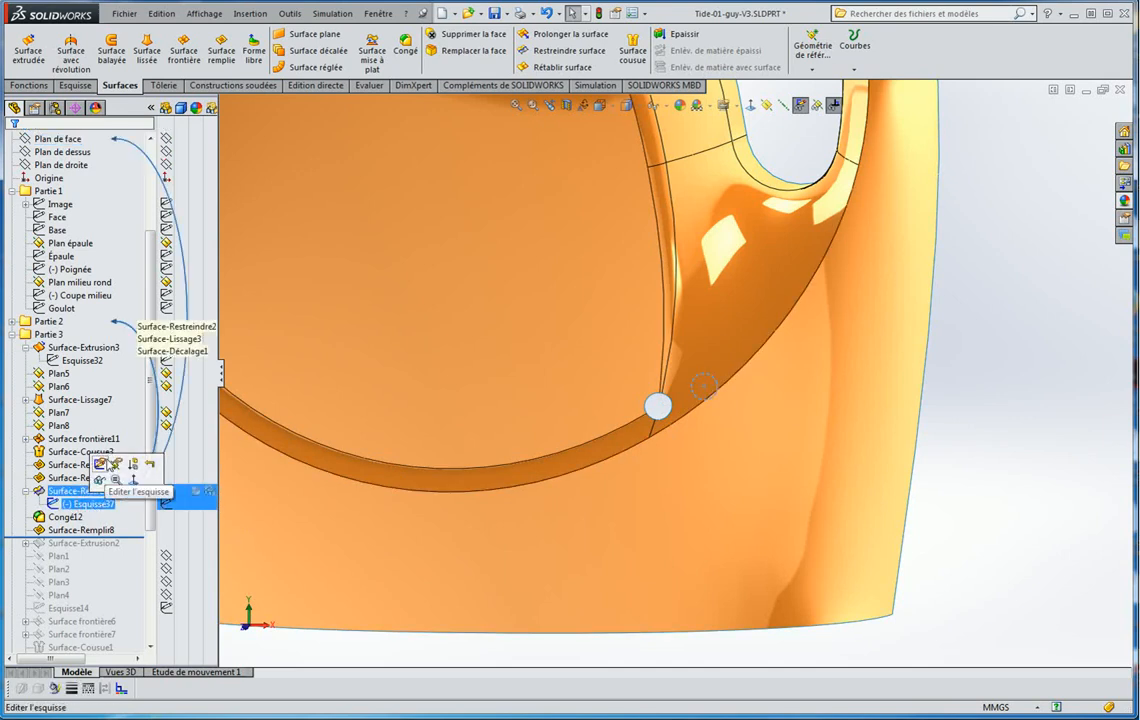
{"action": "left_click", "coordinate": [100, 465]}
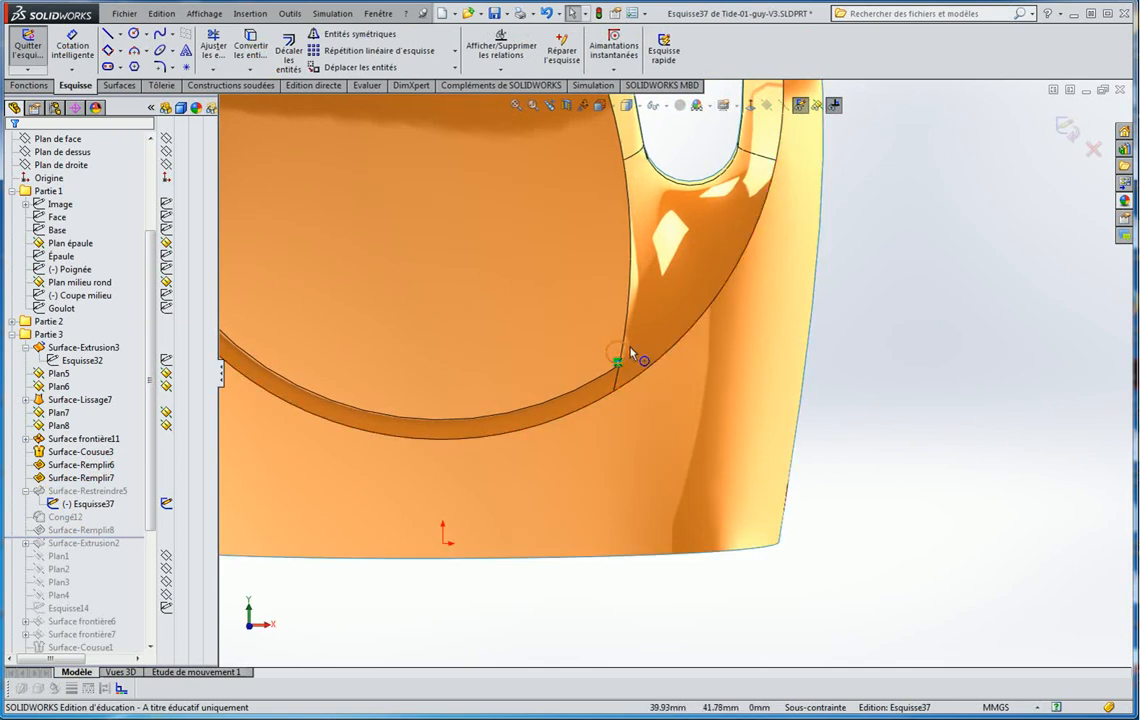
{"action": "left_click", "coordinate": [627, 350]}
{"action": "key", "text": "Delete"}
{"action": "scroll", "coordinate": [640, 372], "scroll_direction": "up", "scroll_amount": 2}
{"action": "scroll", "coordinate": [617, 402], "scroll_direction": "down", "scroll_amount": 3}
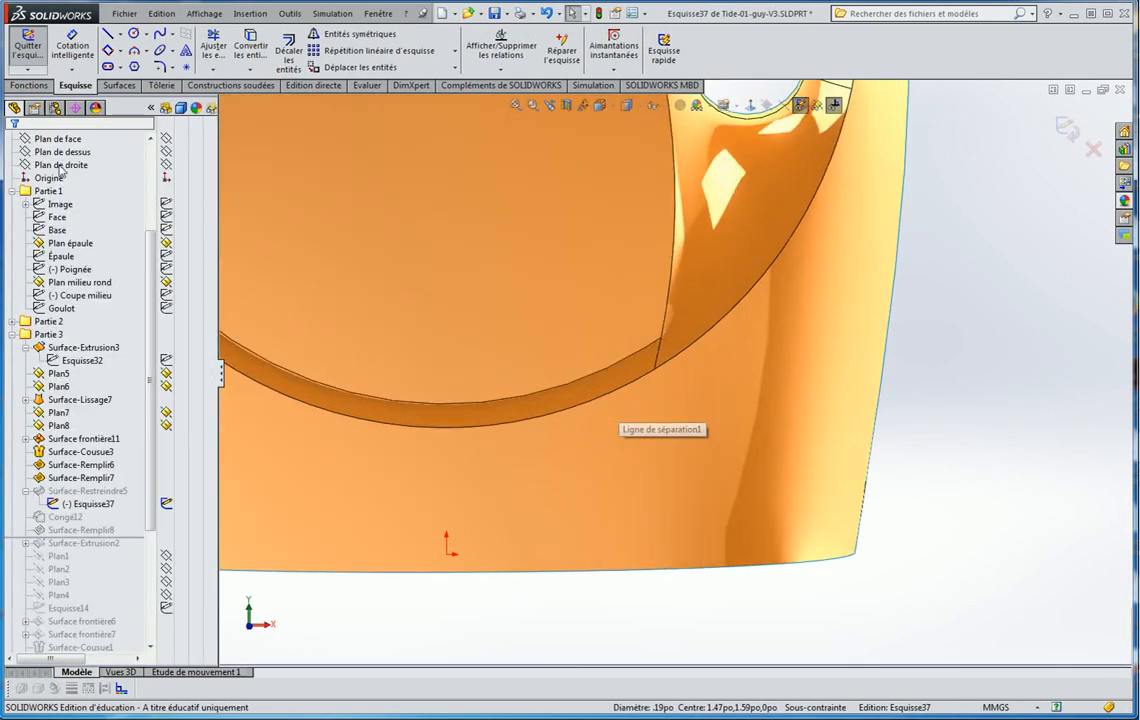
{"action": "left_click", "coordinate": [250, 40]}
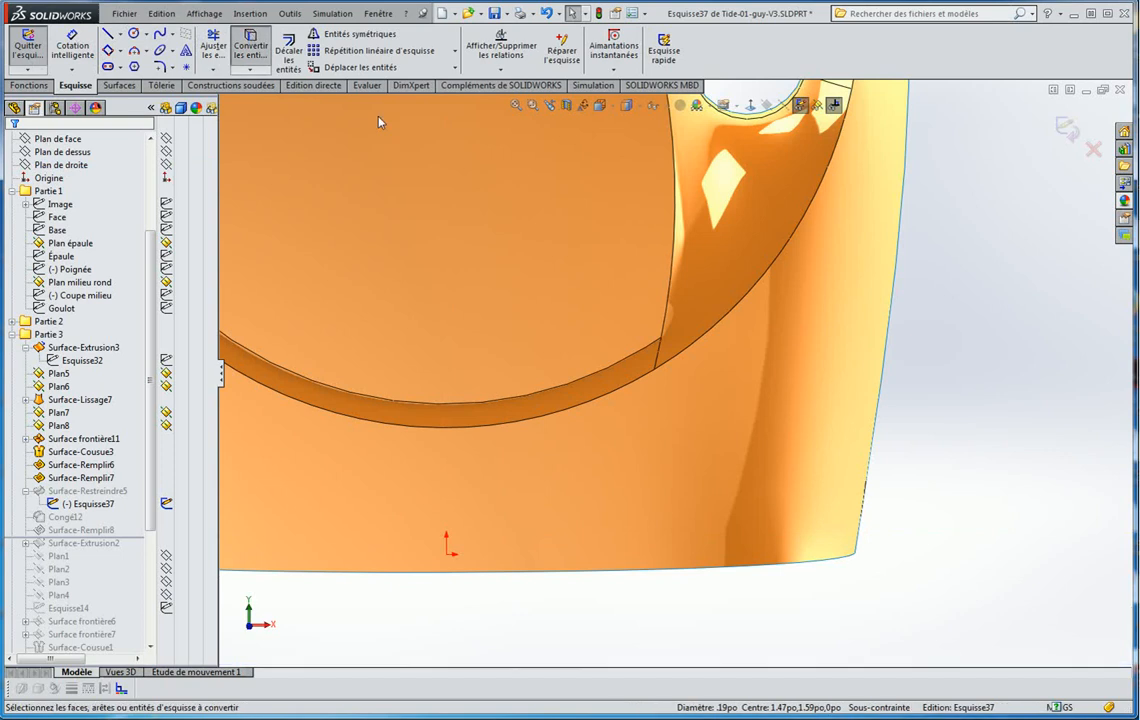
{"action": "left_click", "coordinate": [667, 334]}
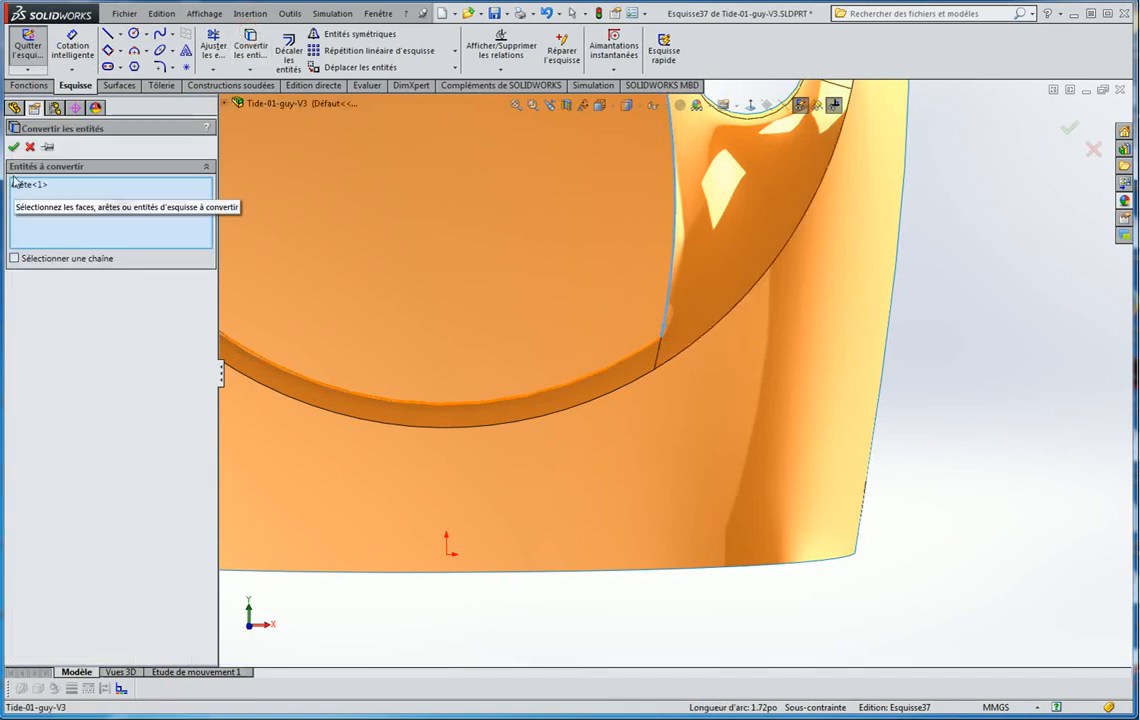
{"action": "left_click", "coordinate": [31, 146]}
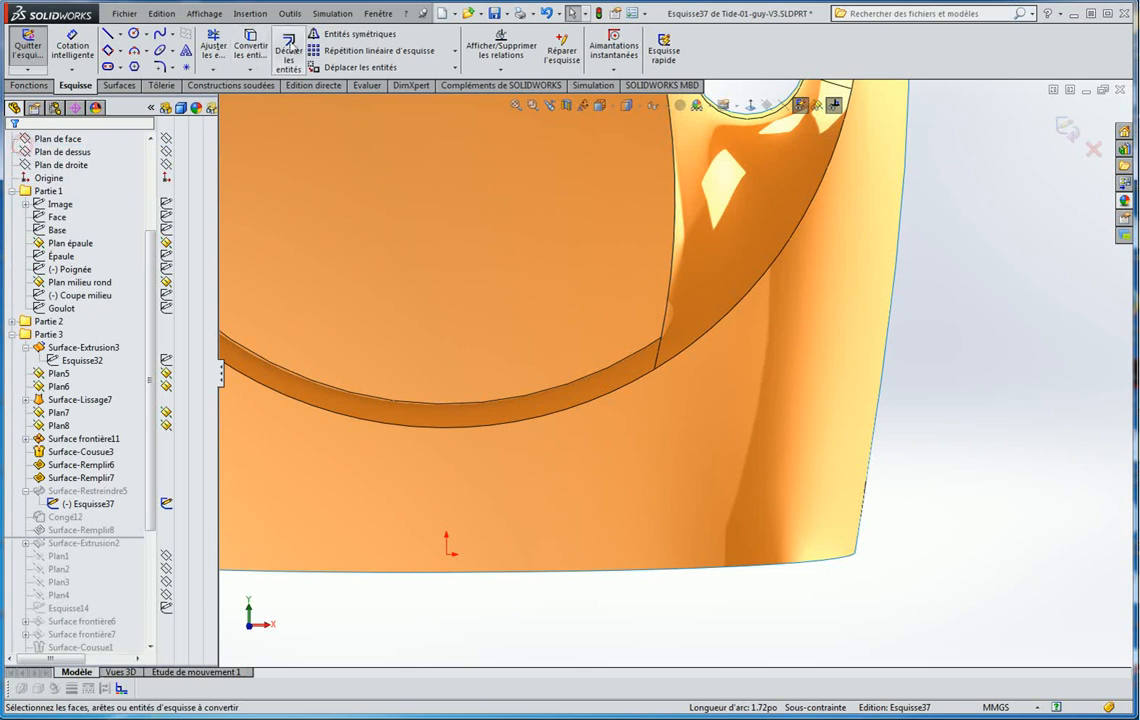
Offset the lower handle-side panel edge by 1.5 mm in both directions, with dimensions added, viewed from the front
{"action": "left_click", "coordinate": [289, 50]}
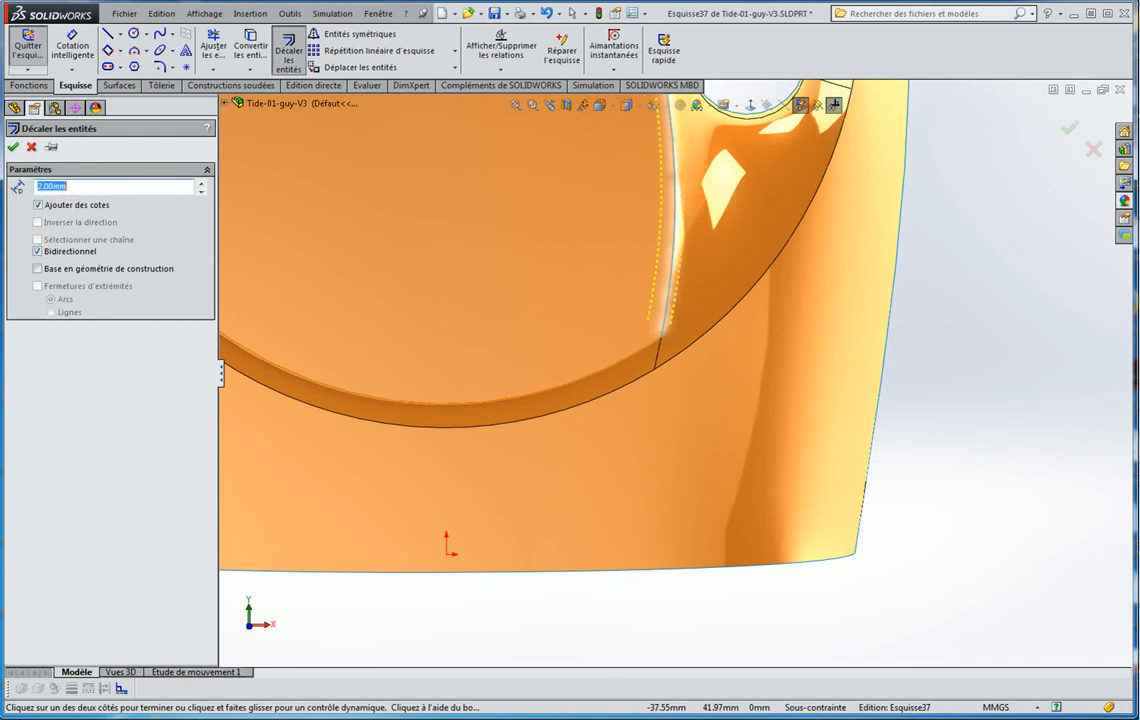
{"action": "left_click", "coordinate": [750, 106]}
{"action": "left_click", "coordinate": [779, 386]}
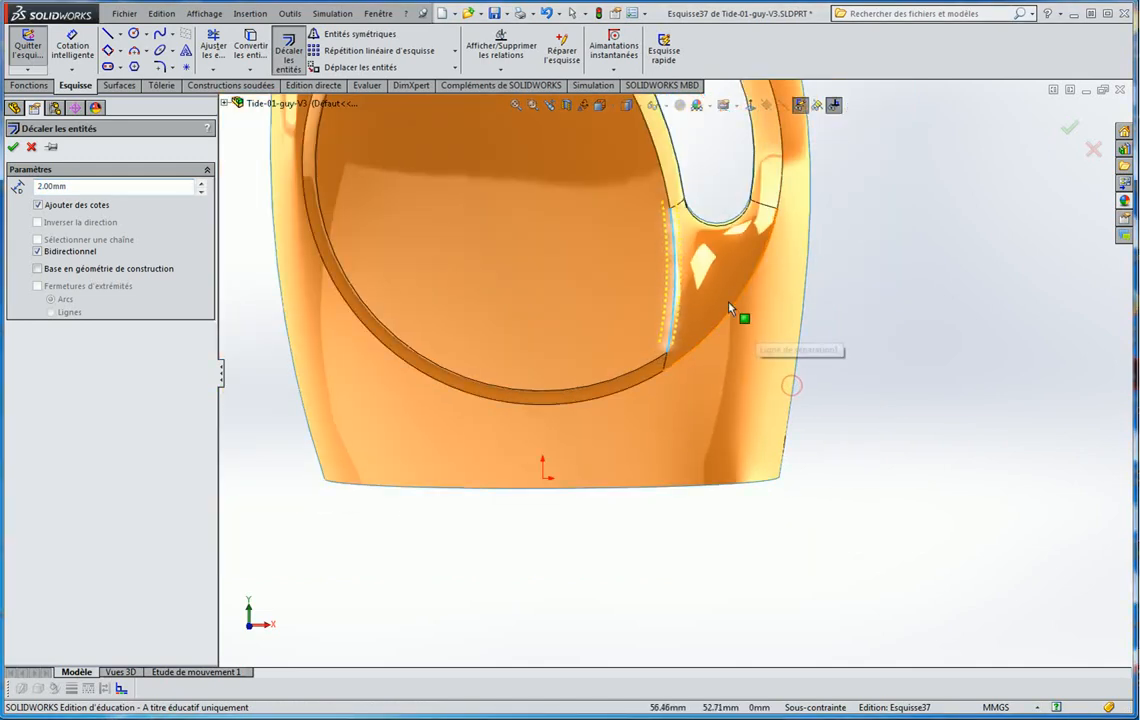
{"action": "middle_click_drag", "start_coordinate": [730, 229], "coordinate": [676, 250]}
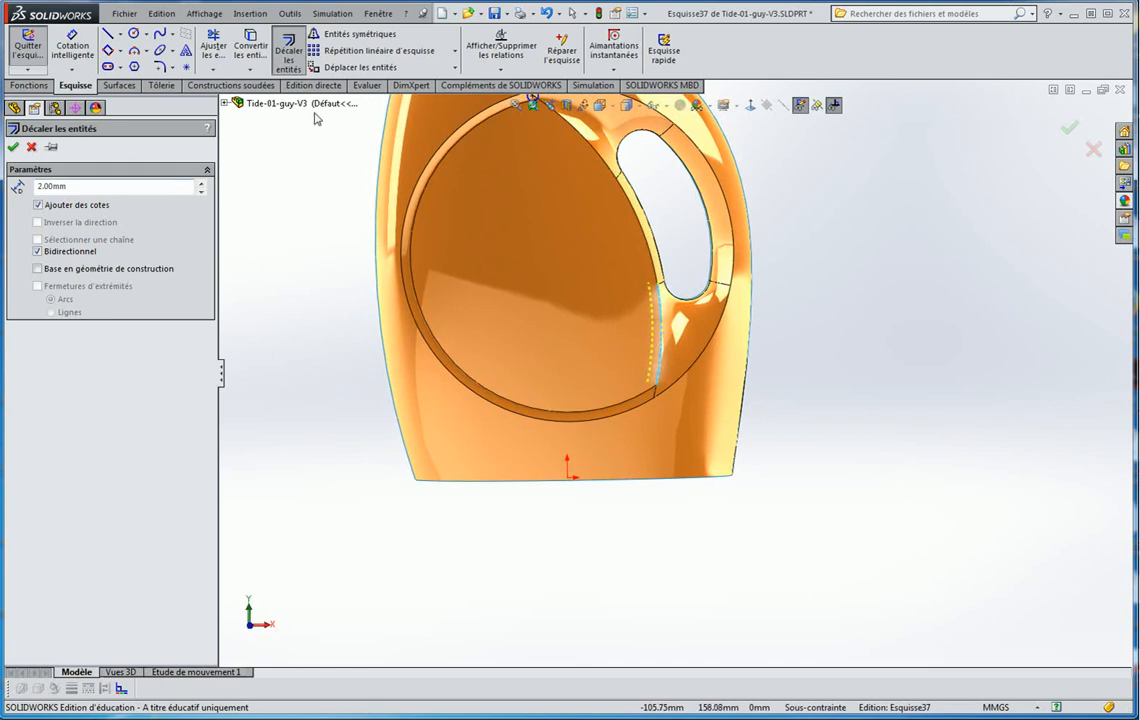
{"action": "left_click", "coordinate": [601, 107]}
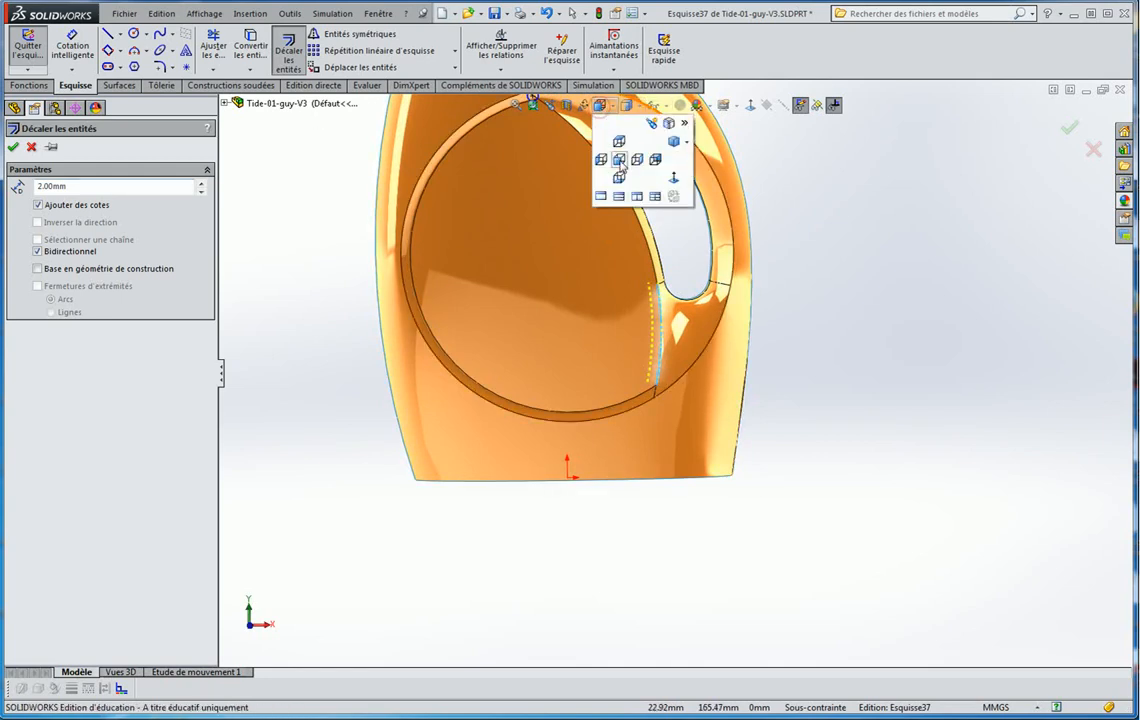
{"action": "left_click", "coordinate": [618, 160]}
{"action": "scroll", "coordinate": [673, 443], "scroll_direction": "down", "scroll_amount": 5}
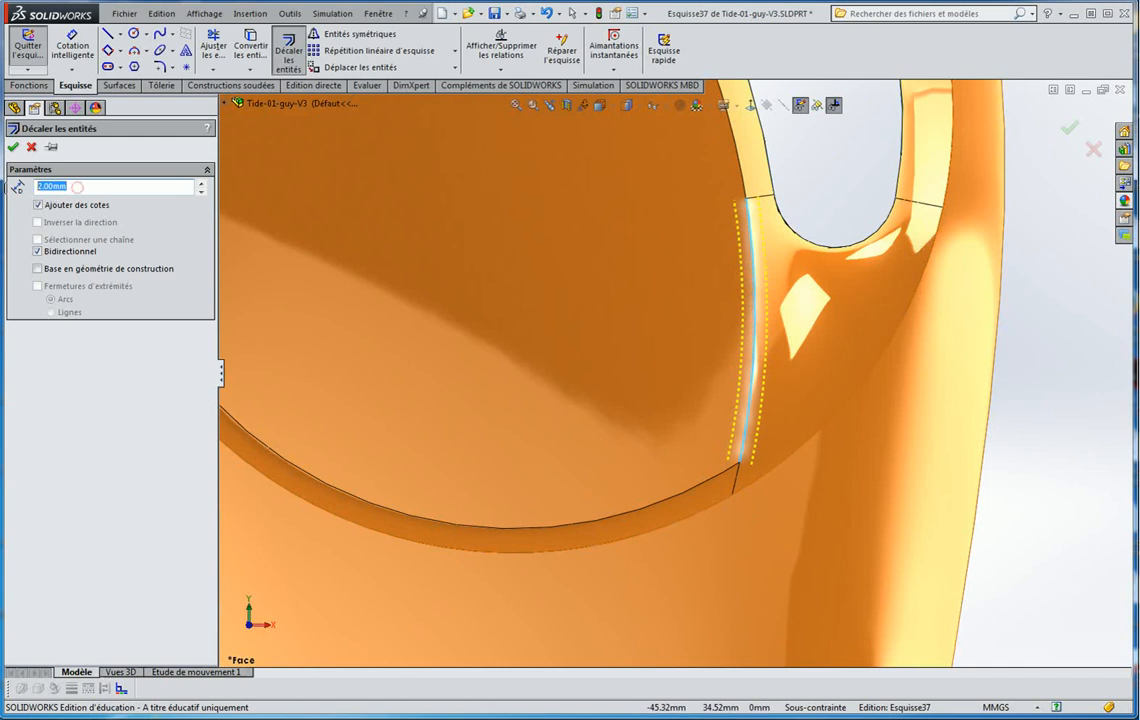
{"action": "type", "text": "1.5"}
{"action": "key", "text": "Return"}
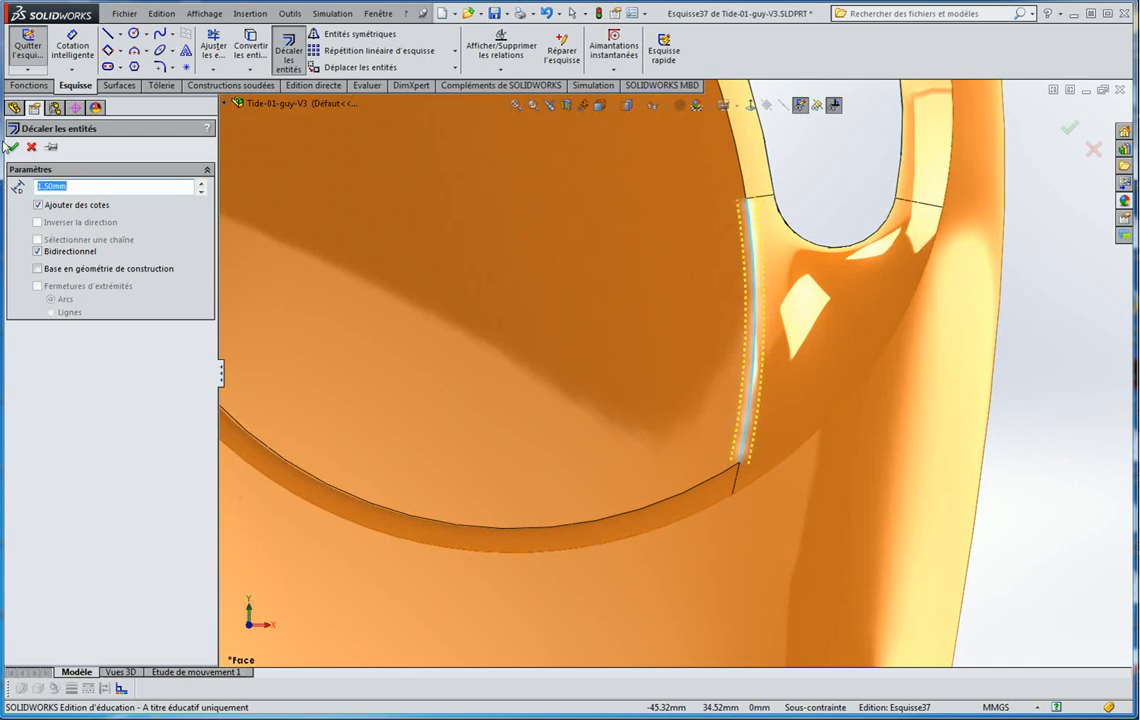
{"action": "left_click", "coordinate": [13, 147]}
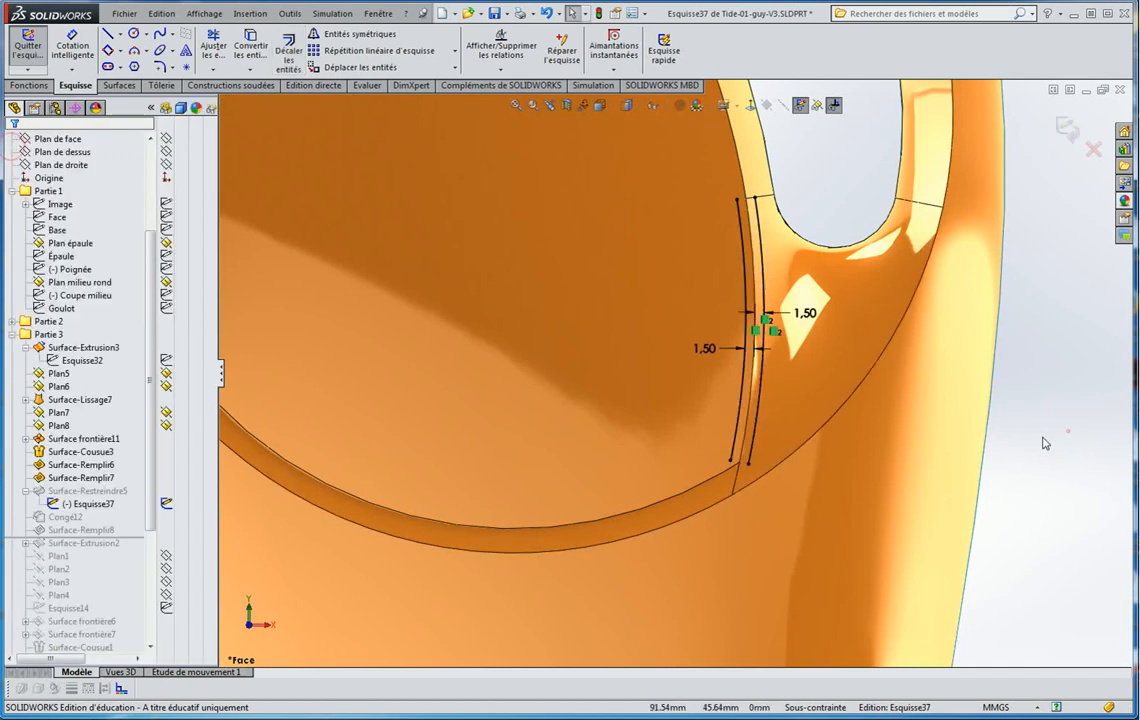
Try to extend the two offset curves past the panel's lower rim by pulling their lower endpoints
{"action": "left_click", "coordinate": [730, 462]}
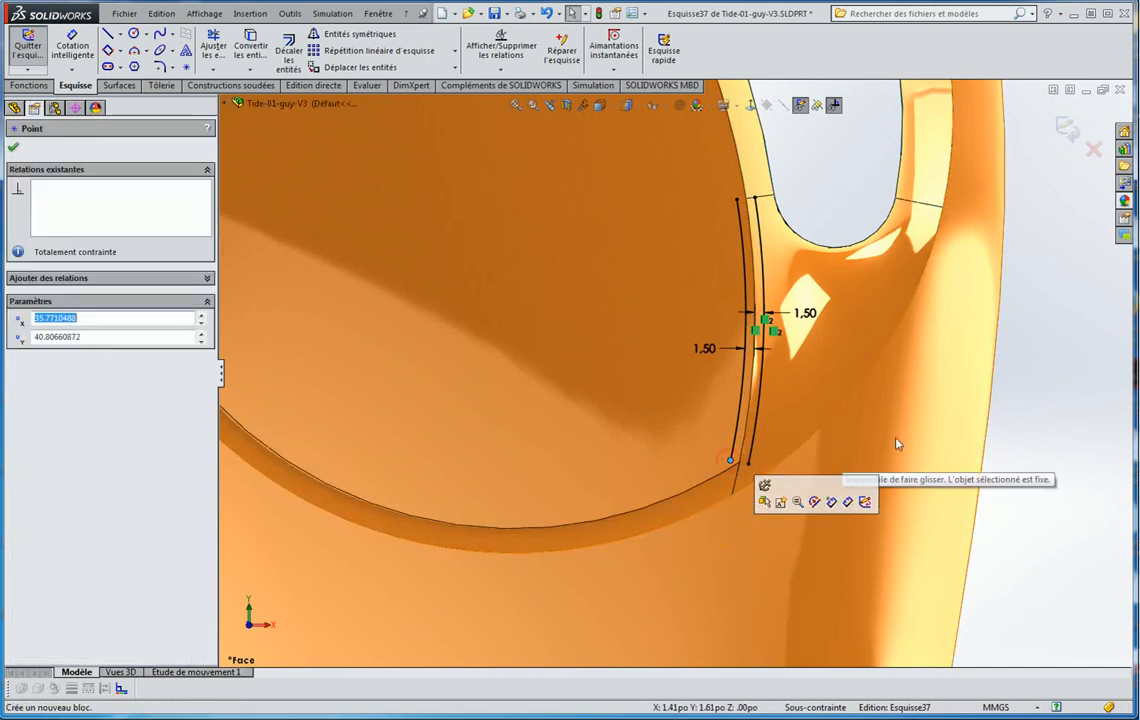
{"action": "left_click", "coordinate": [1052, 364]}
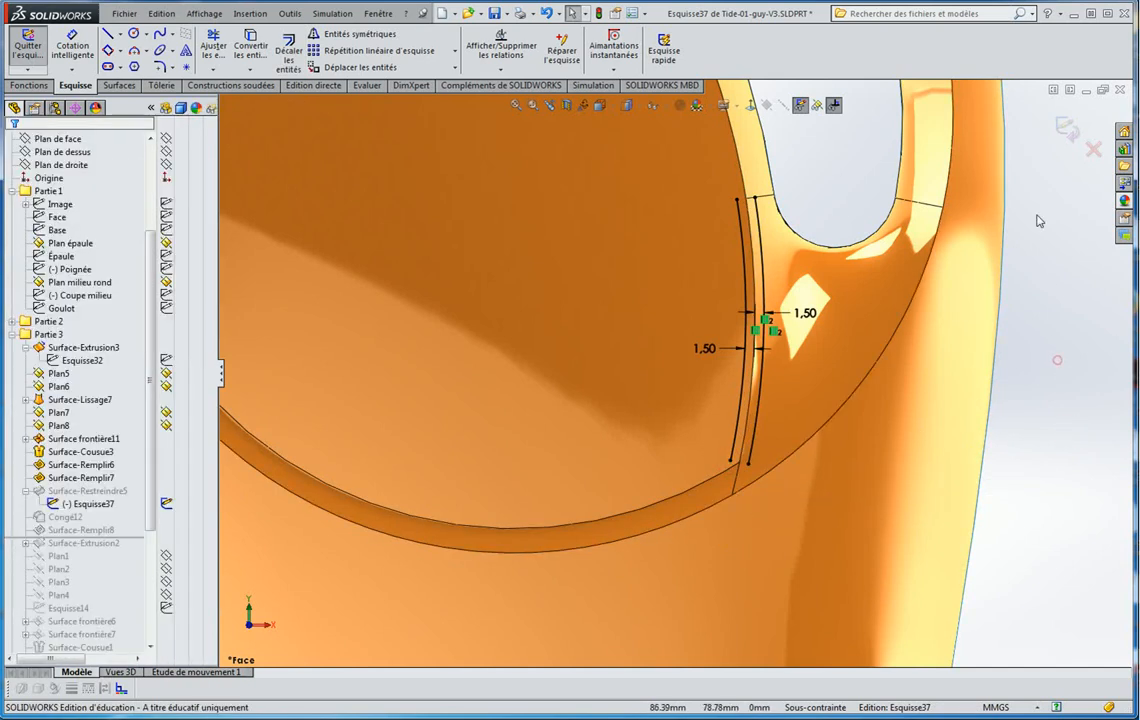
{"action": "left_click", "coordinate": [731, 463]}
{"action": "scroll", "coordinate": [702, 509], "scroll_direction": "up", "scroll_amount": 2}
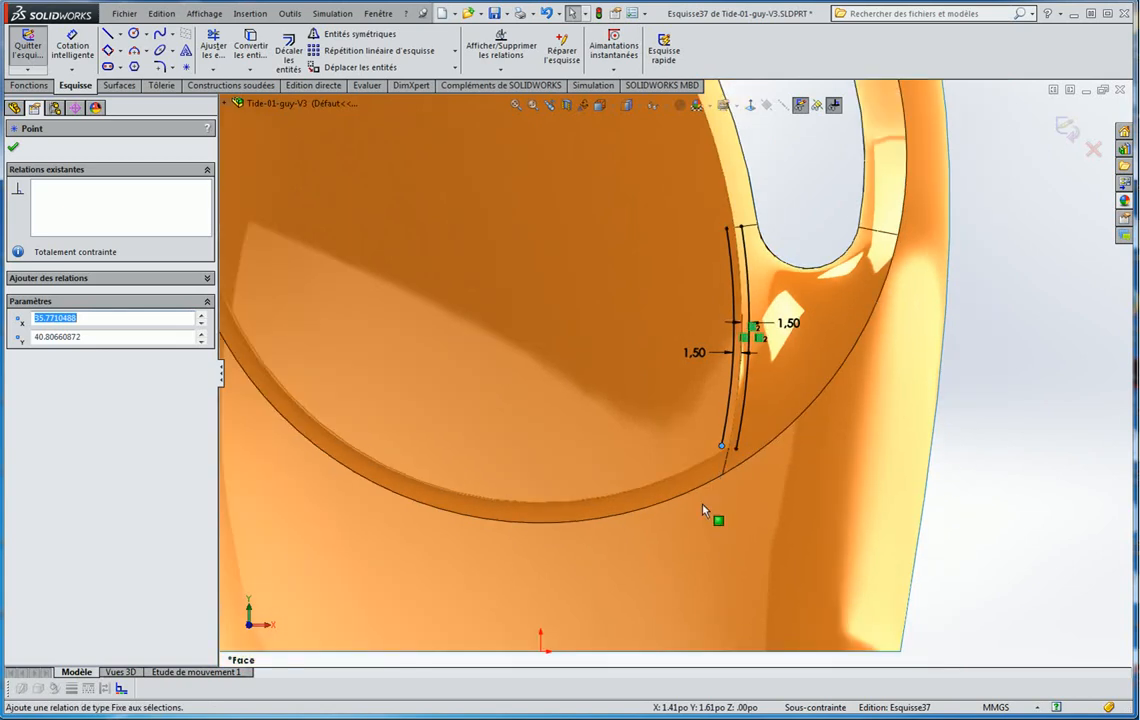
{"action": "key", "text": "Escape"}
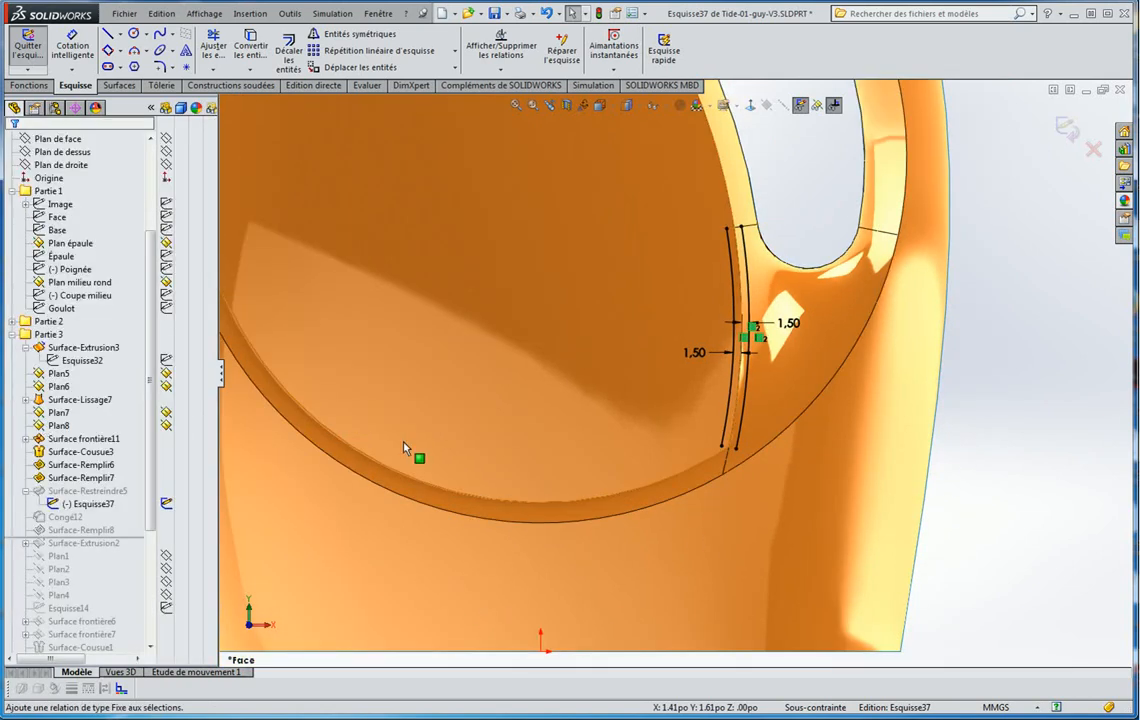
{"action": "scroll", "coordinate": [415, 450], "scroll_direction": "down", "scroll_amount": 2}
{"action": "scroll", "coordinate": [912, 500], "scroll_direction": "down", "scroll_amount": 1}
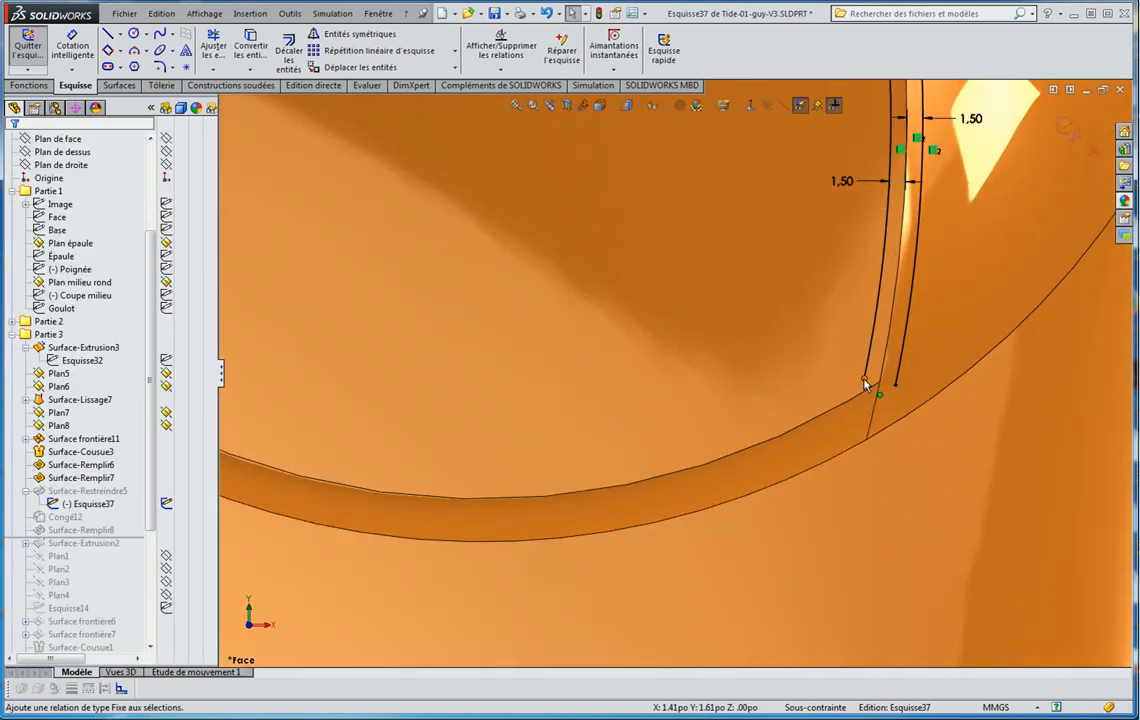
{"action": "left_click_drag", "start_coordinate": [864, 379], "coordinate": [846, 448]}
{"action": "scroll", "coordinate": [856, 395], "scroll_direction": "down", "scroll_amount": 3}
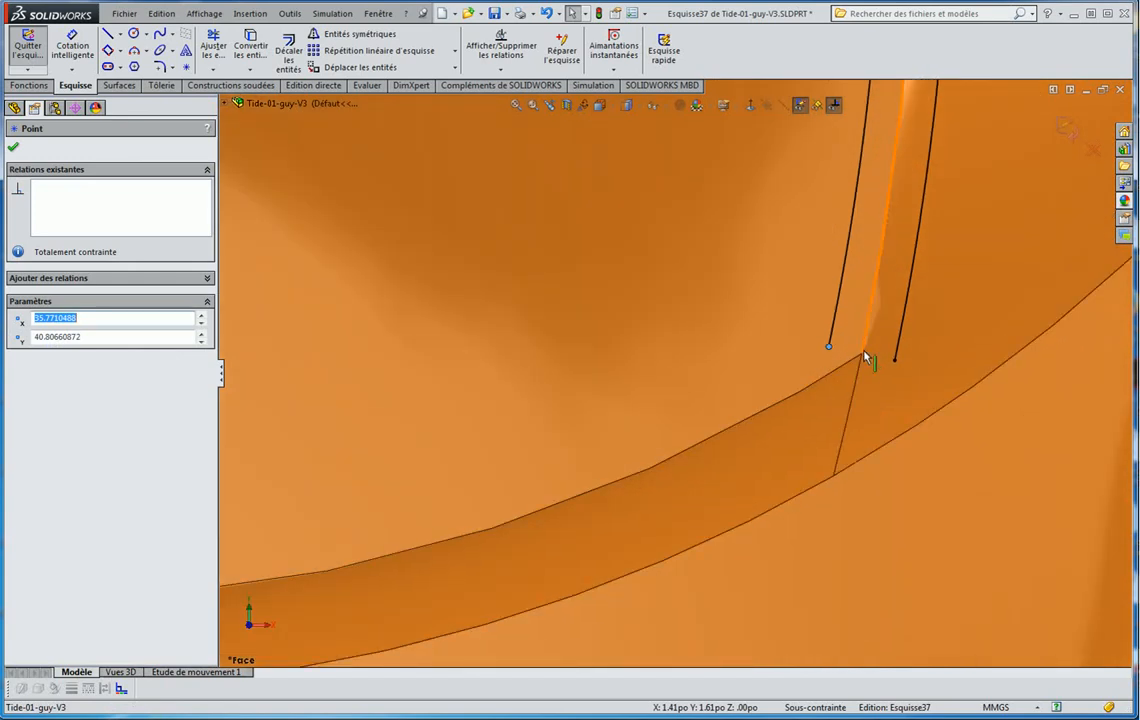
{"action": "left_click_drag", "start_coordinate": [895, 361], "coordinate": [868, 541]}
{"action": "scroll", "coordinate": [873, 430], "scroll_direction": "up", "scroll_amount": 5}
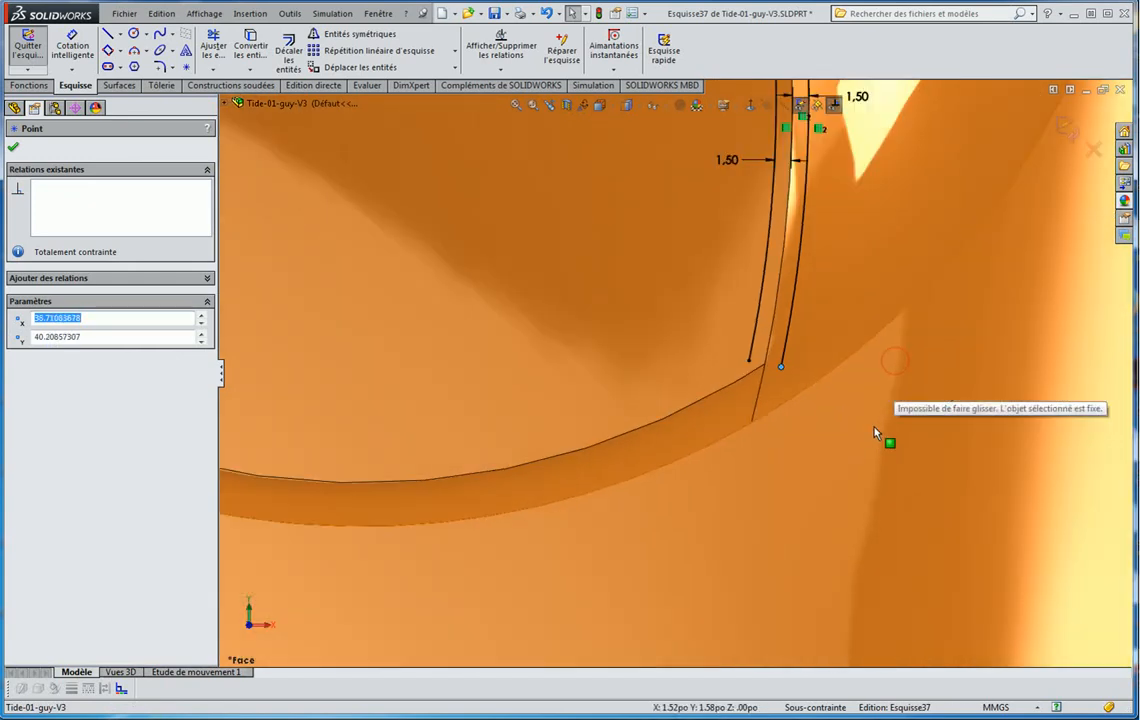
{"action": "key", "text": "Escape"}
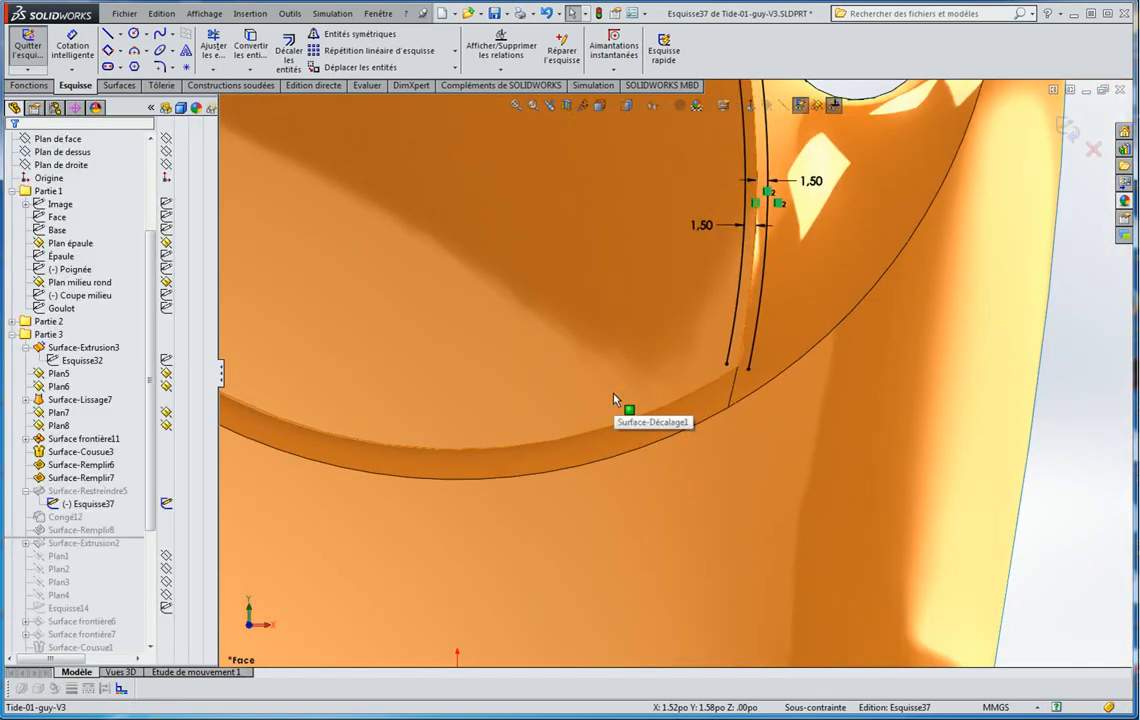
Delete the two offset curves from the trim sketch
{"action": "left_click", "coordinate": [748, 369]}
{"action": "left_click", "coordinate": [753, 340]}
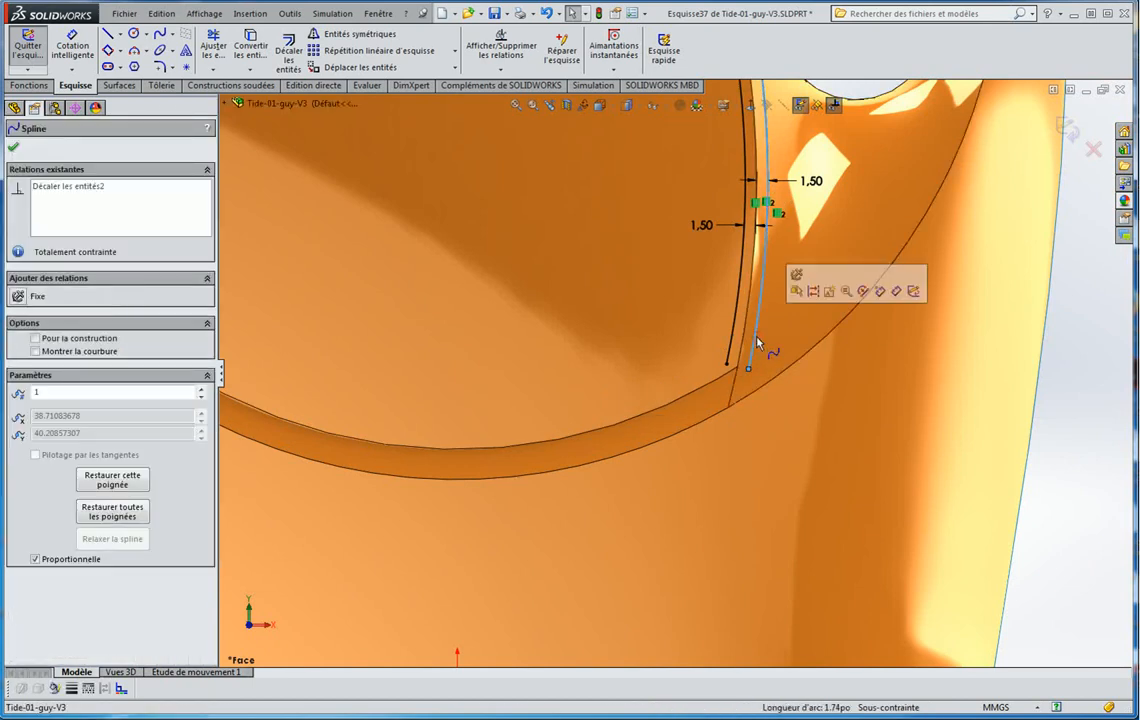
{"action": "key", "text": "Delete"}
{"action": "scroll", "coordinate": [728, 354], "scroll_direction": "up", "scroll_amount": 5}
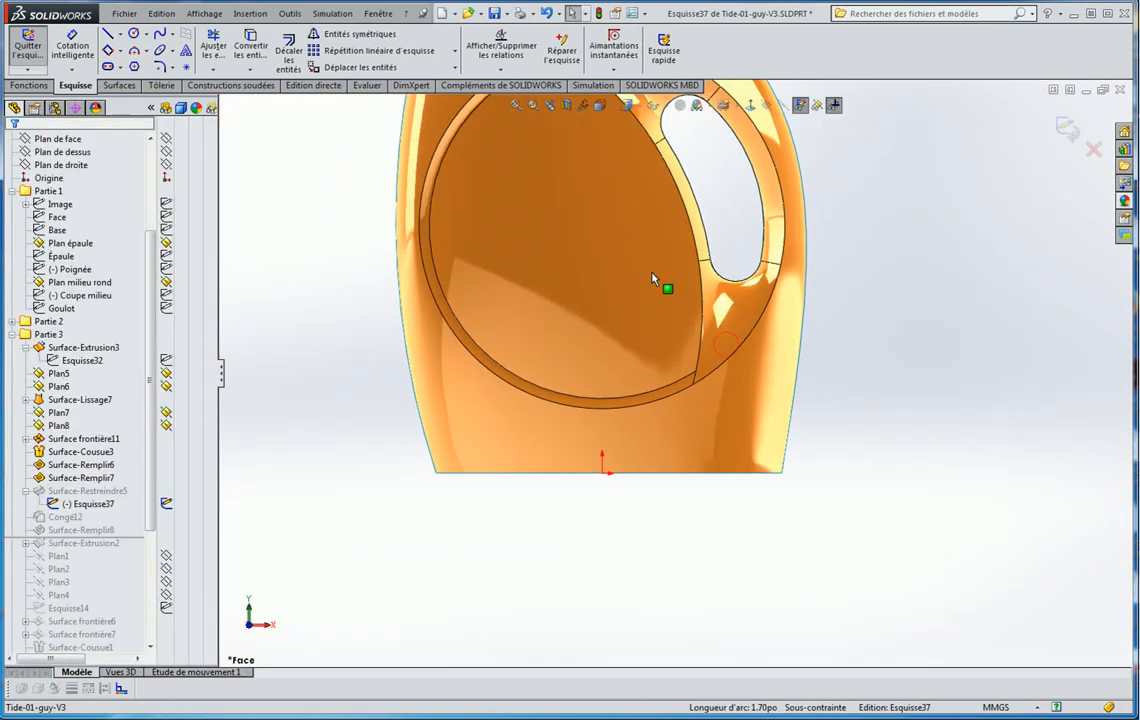
Show the Poignée sketch and offset its arc along the handle's panel edge by 1.5 mm in both directions
{"action": "left_click", "coordinate": [167, 268]}
{"action": "left_click", "coordinate": [279, 257]}
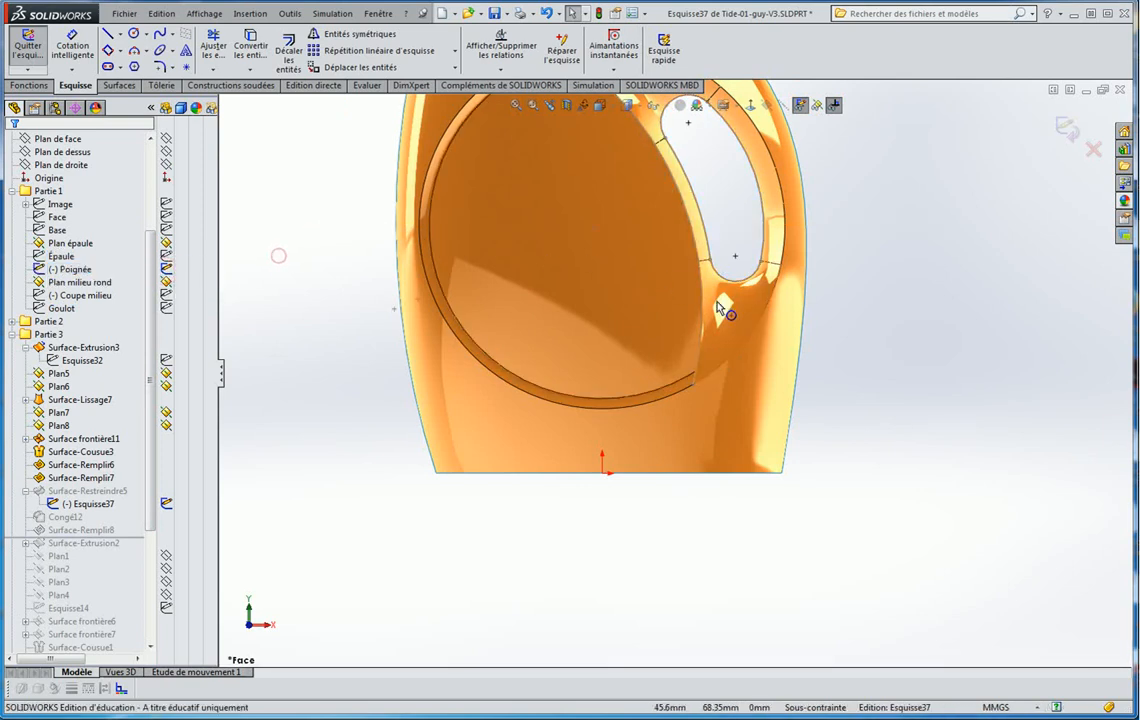
{"action": "middle_click_drag", "start_coordinate": [718, 305], "coordinate": [655, 343]}
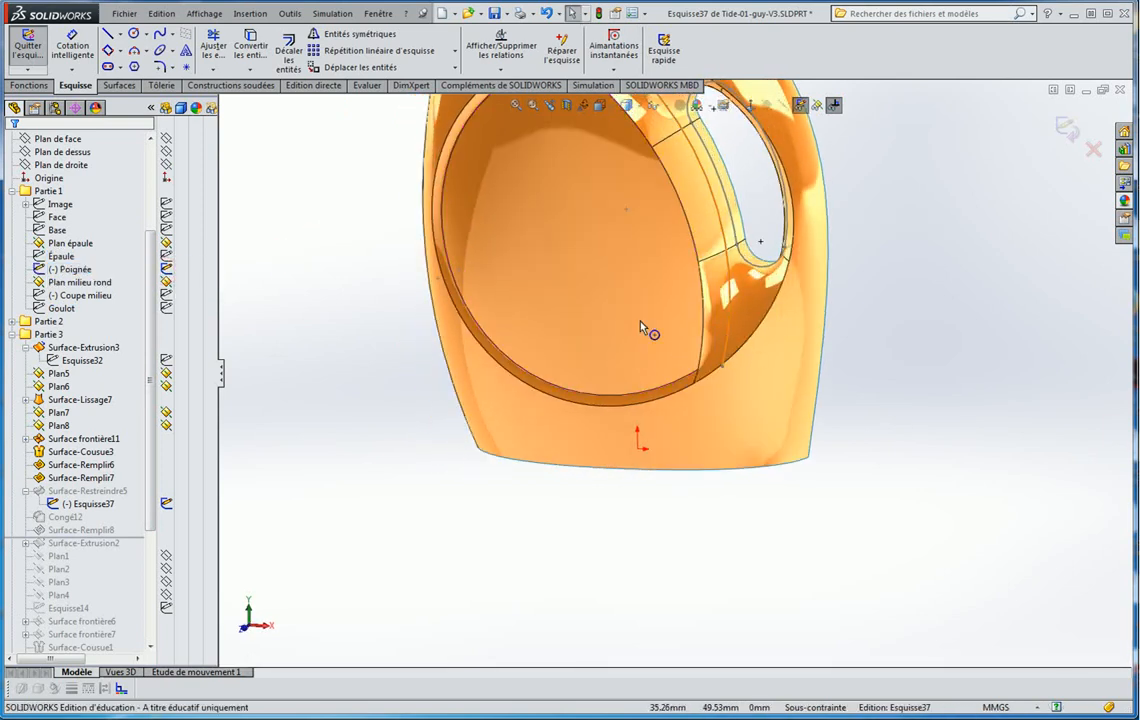
{"action": "left_click", "coordinate": [288, 52]}
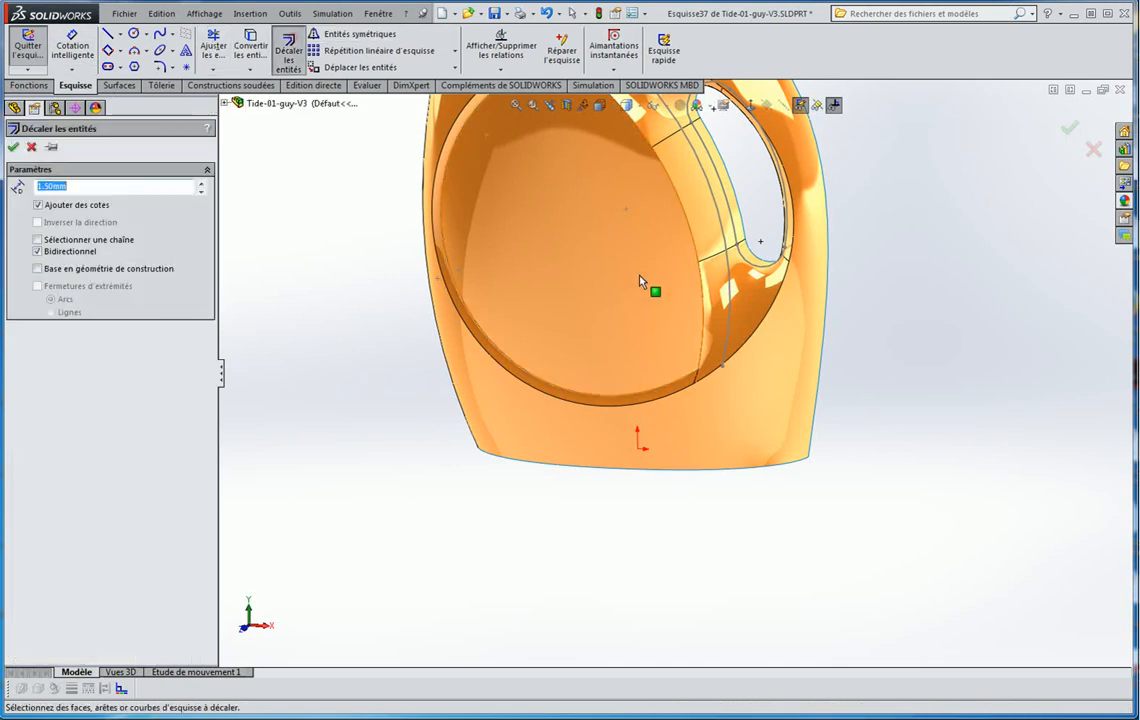
{"action": "left_click", "coordinate": [730, 342]}
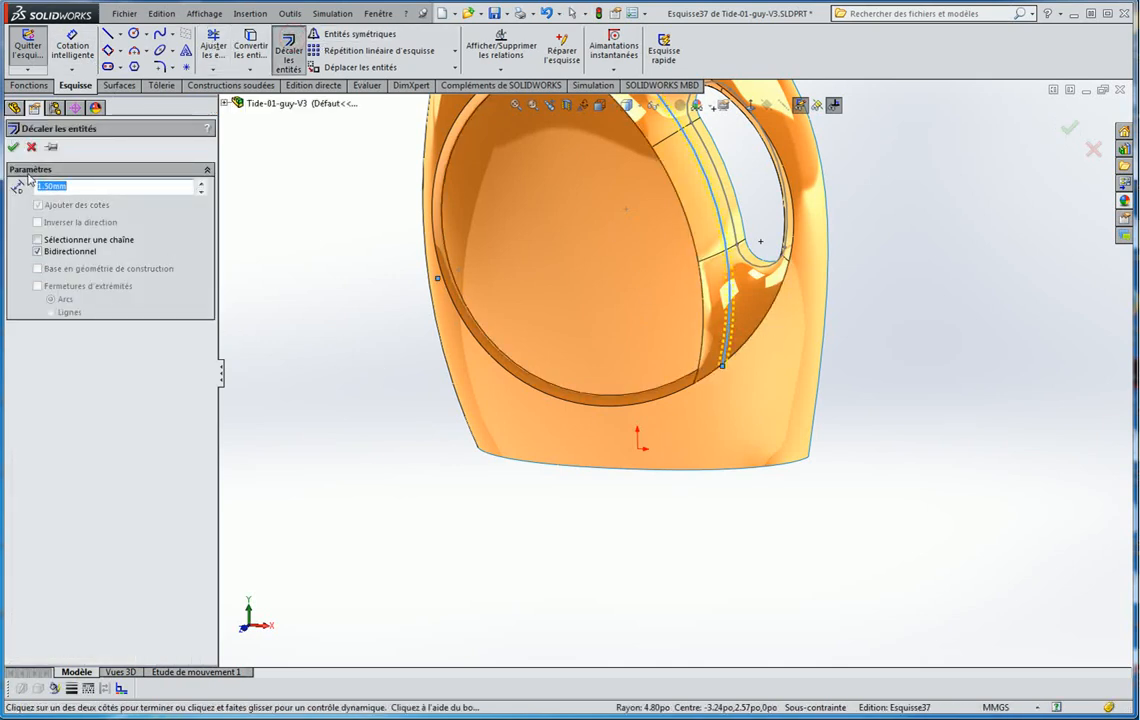
{"action": "left_click", "coordinate": [13, 147]}
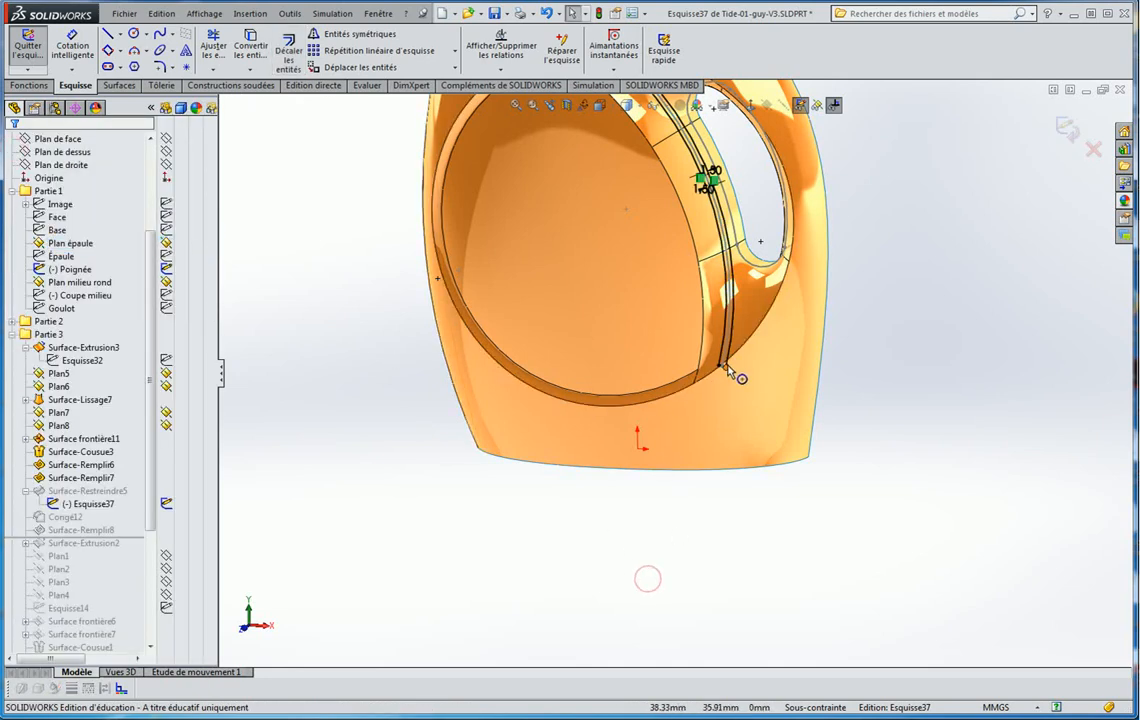
Extend the lower ends of both offset arcs well below the panel's lower rim
{"action": "left_click_drag", "start_coordinate": [725, 367], "coordinate": [695, 445]}
{"action": "left_click_drag", "start_coordinate": [720, 366], "coordinate": [700, 419]}
{"action": "middle_click_drag", "start_coordinate": [614, 344], "coordinate": [959, 383]}
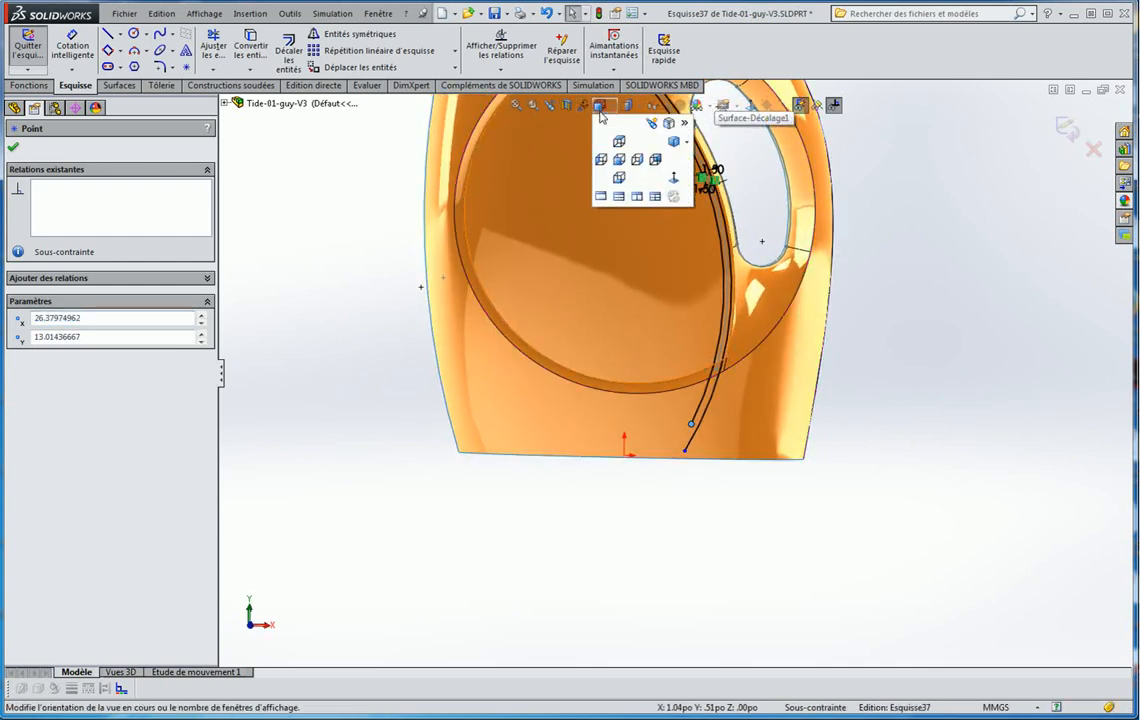
{"action": "scroll", "coordinate": [740, 412], "scroll_direction": "down", "scroll_amount": 8}
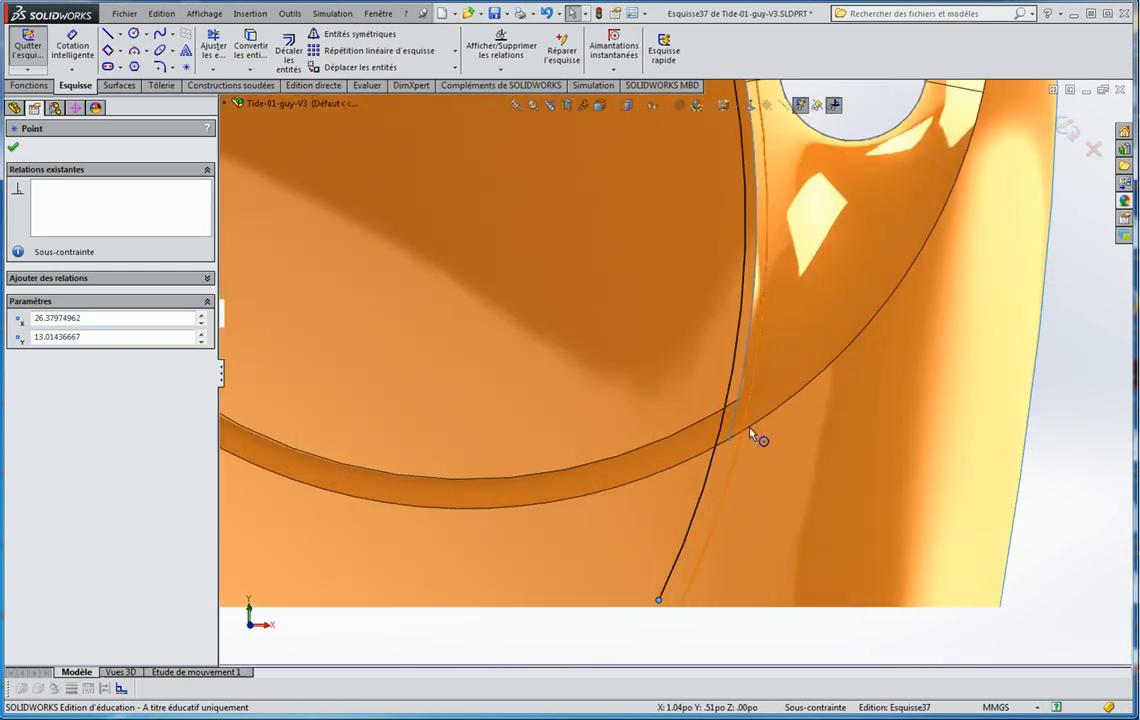
{"action": "scroll", "coordinate": [740, 412], "scroll_direction": "down", "scroll_amount": 2}
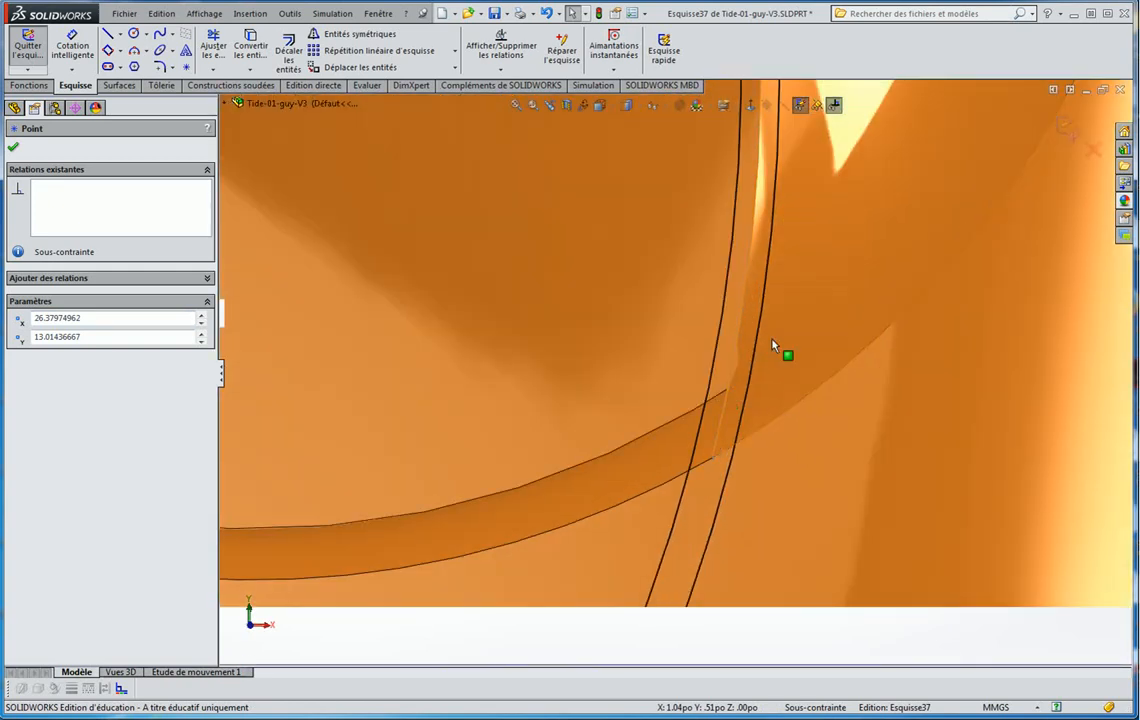
Show the Face sketch from the Partie 1 folder while editing the trim sketch
{"action": "scroll", "coordinate": [784, 354], "scroll_direction": "up", "scroll_amount": 3}
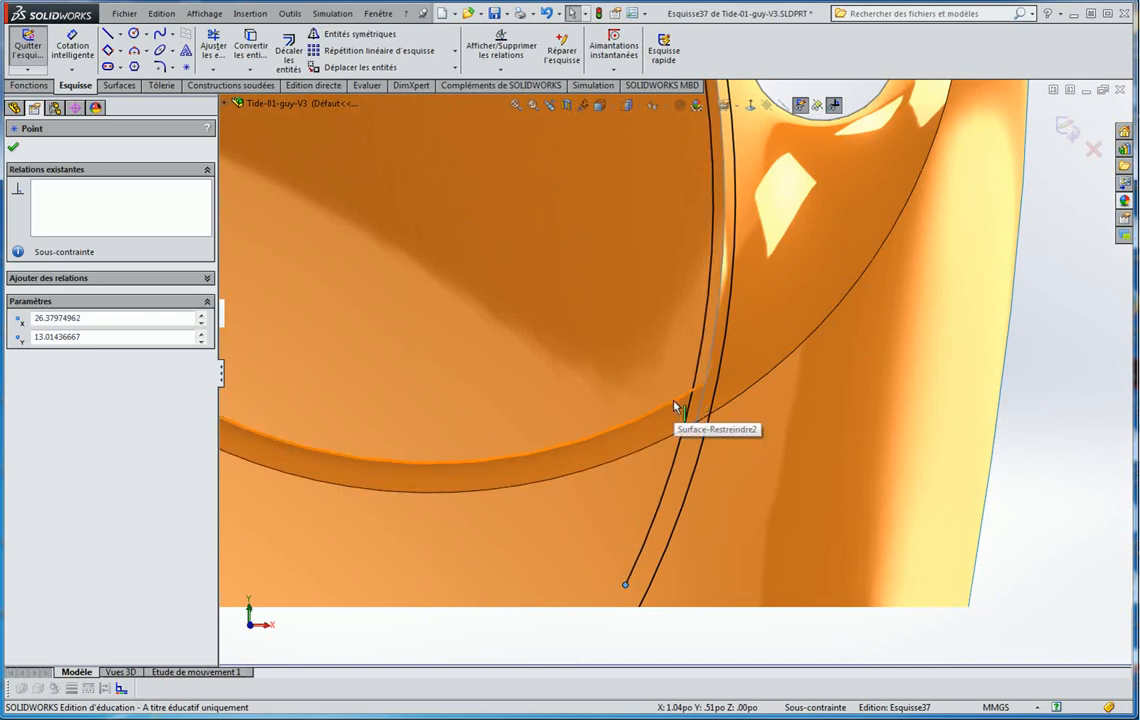
{"action": "scroll", "coordinate": [682, 377], "scroll_direction": "up", "scroll_amount": 3}
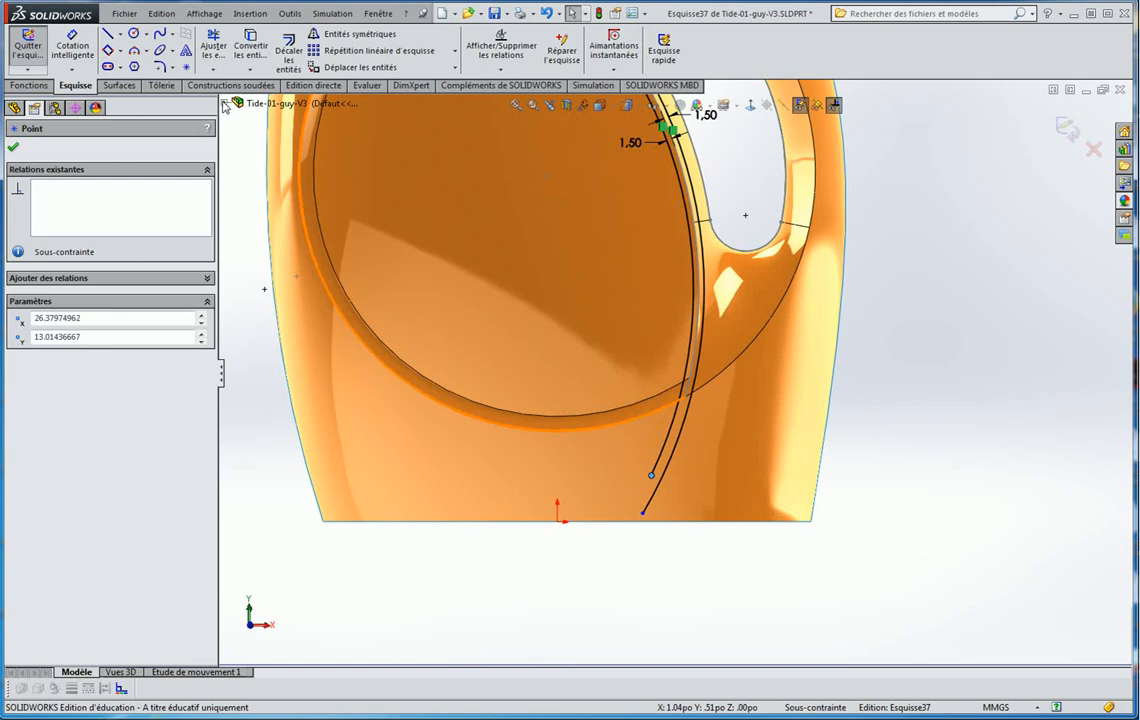
{"action": "left_click", "coordinate": [225, 104]}
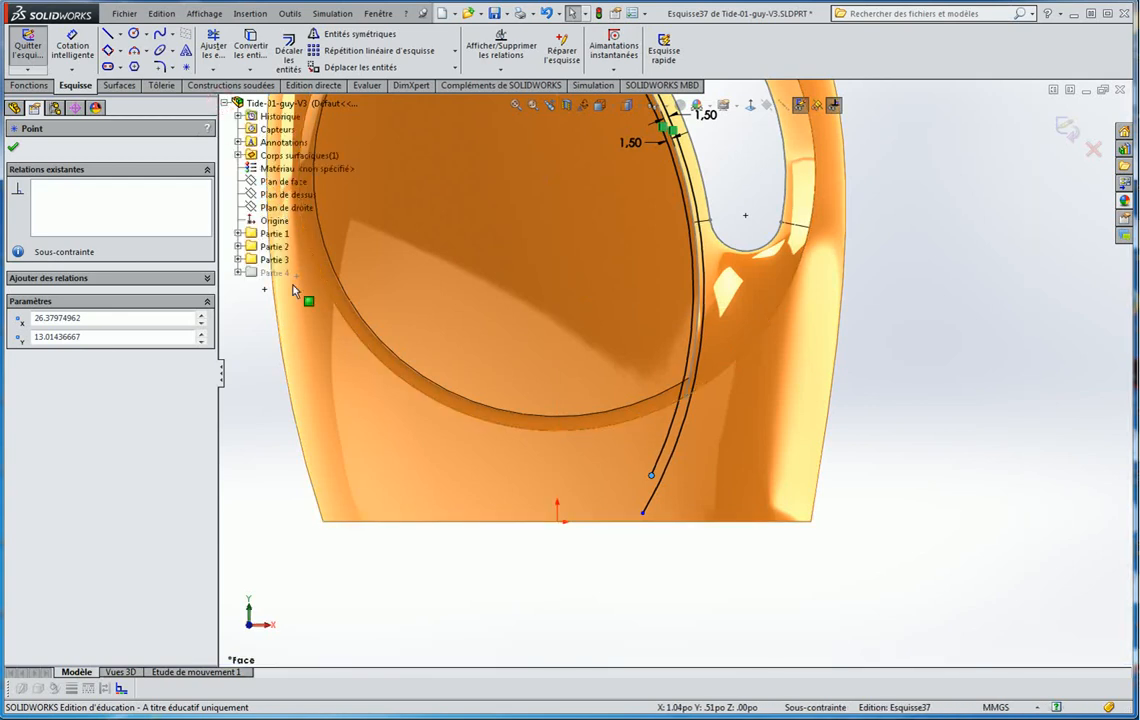
{"action": "left_click", "coordinate": [238, 233]}
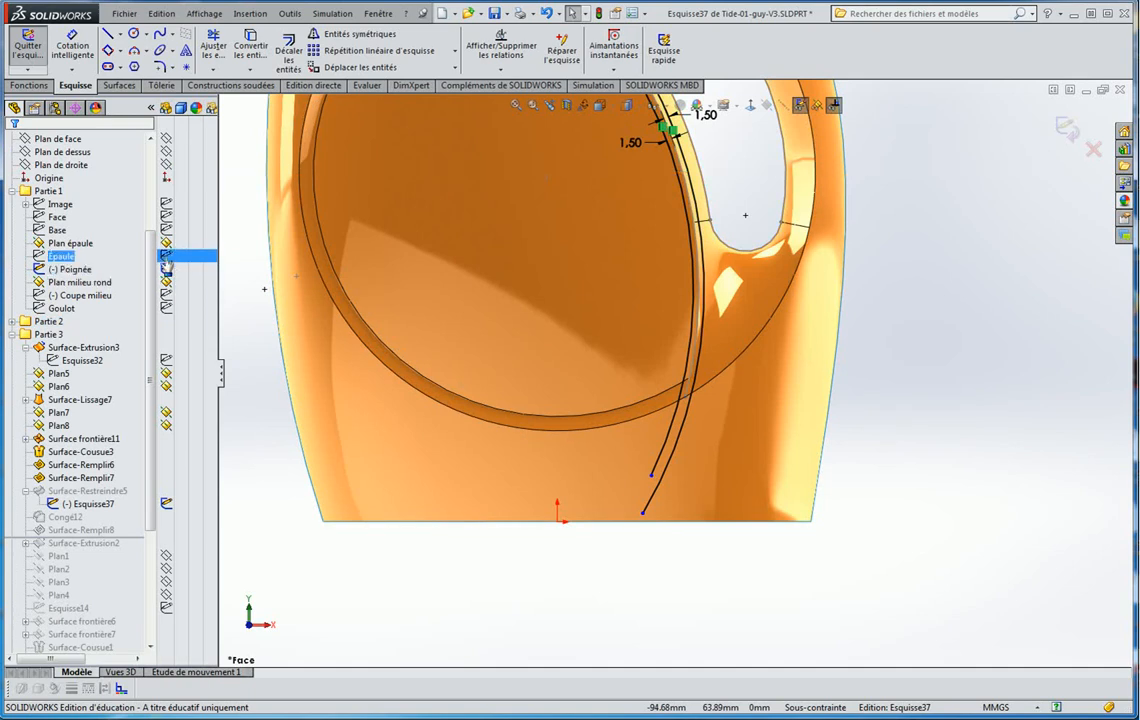
{"action": "left_click", "coordinate": [166, 218]}
{"action": "left_click", "coordinate": [995, 335]}
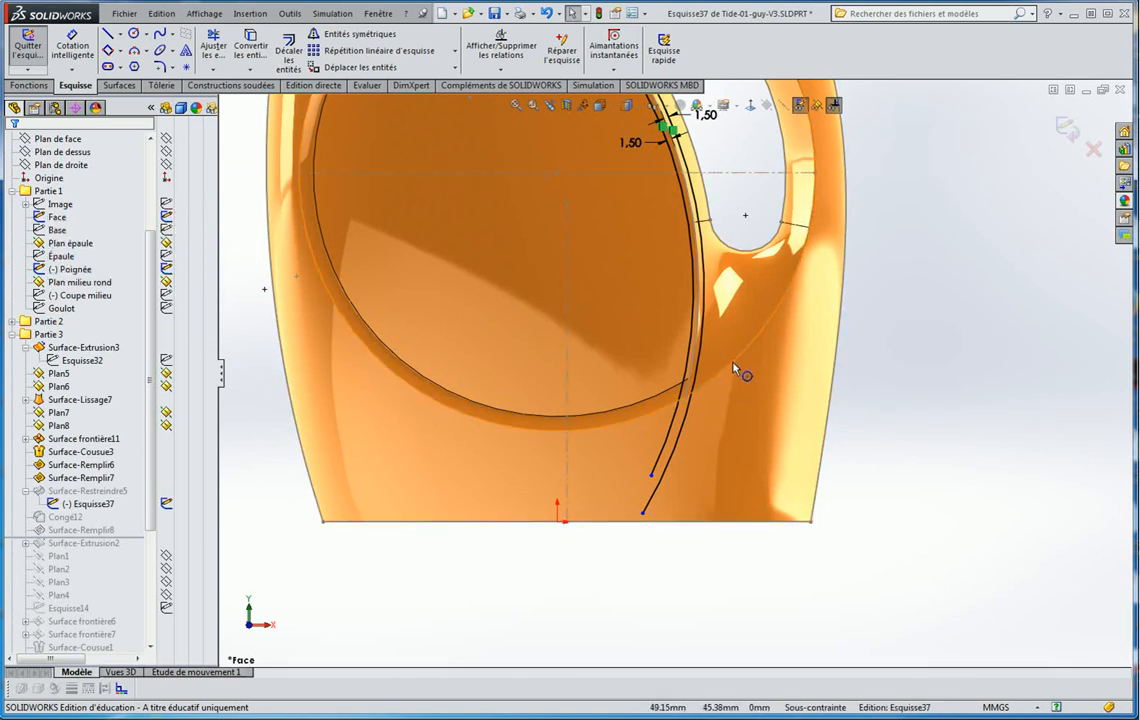
Offset the Face sketch's large panel circle 6 mm inward, in one direction only
{"action": "left_click", "coordinate": [287, 50]}
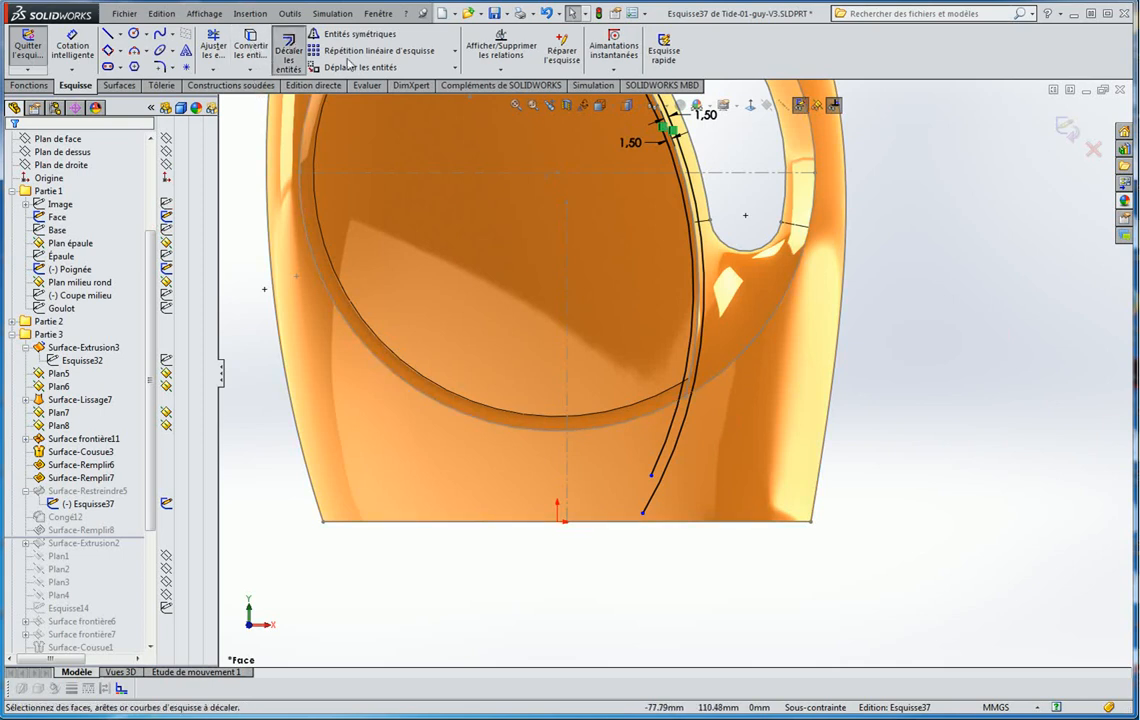
{"action": "middle_click_drag", "start_coordinate": [748, 265], "coordinate": [738, 280]}
{"action": "left_click", "coordinate": [792, 295]}
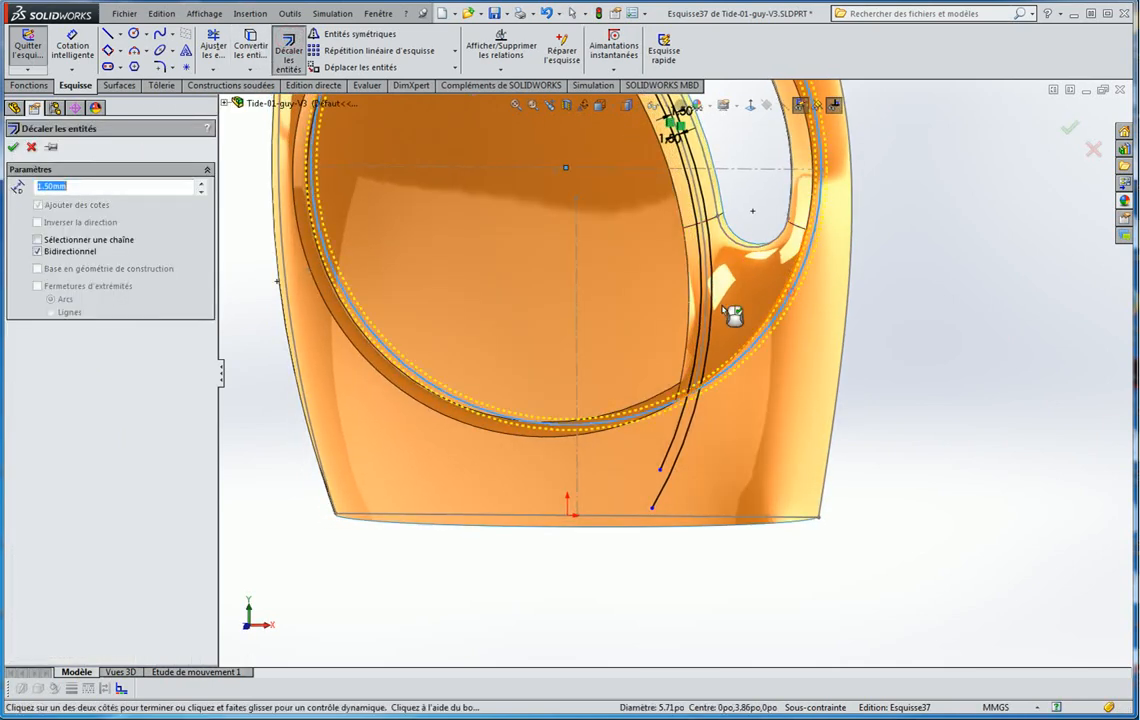
{"action": "left_click", "coordinate": [37, 253]}
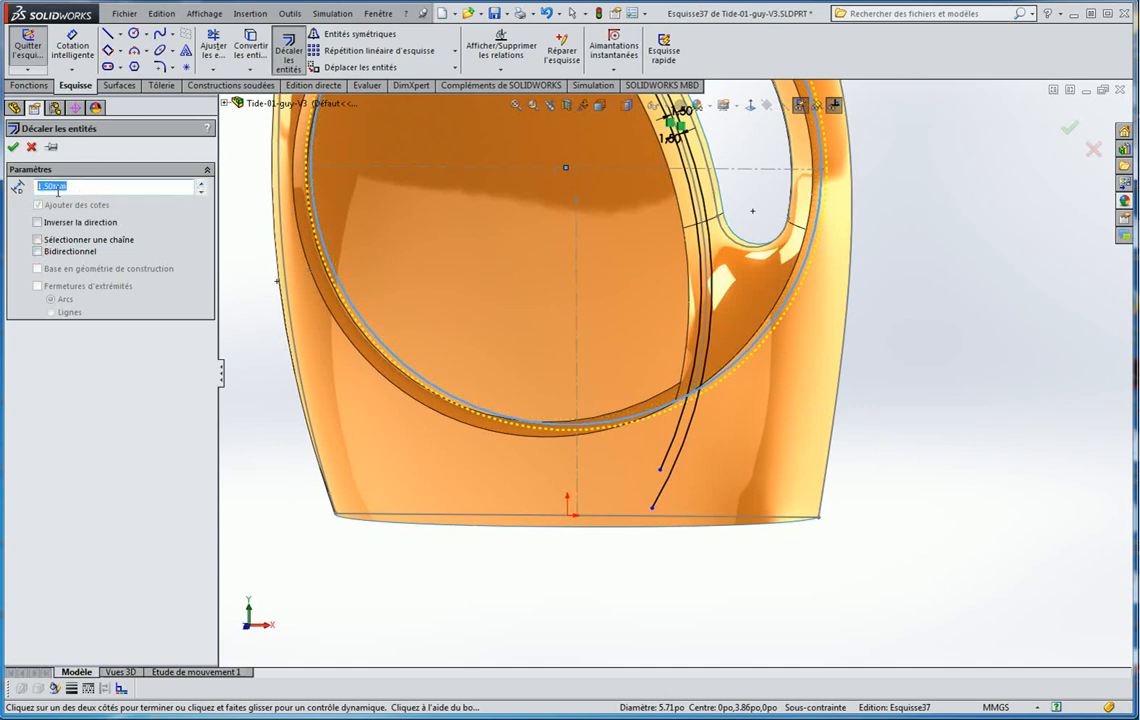
{"action": "type", "text": "5"}
{"action": "key", "text": "Return"}
{"action": "left_click", "coordinate": [37, 223]}
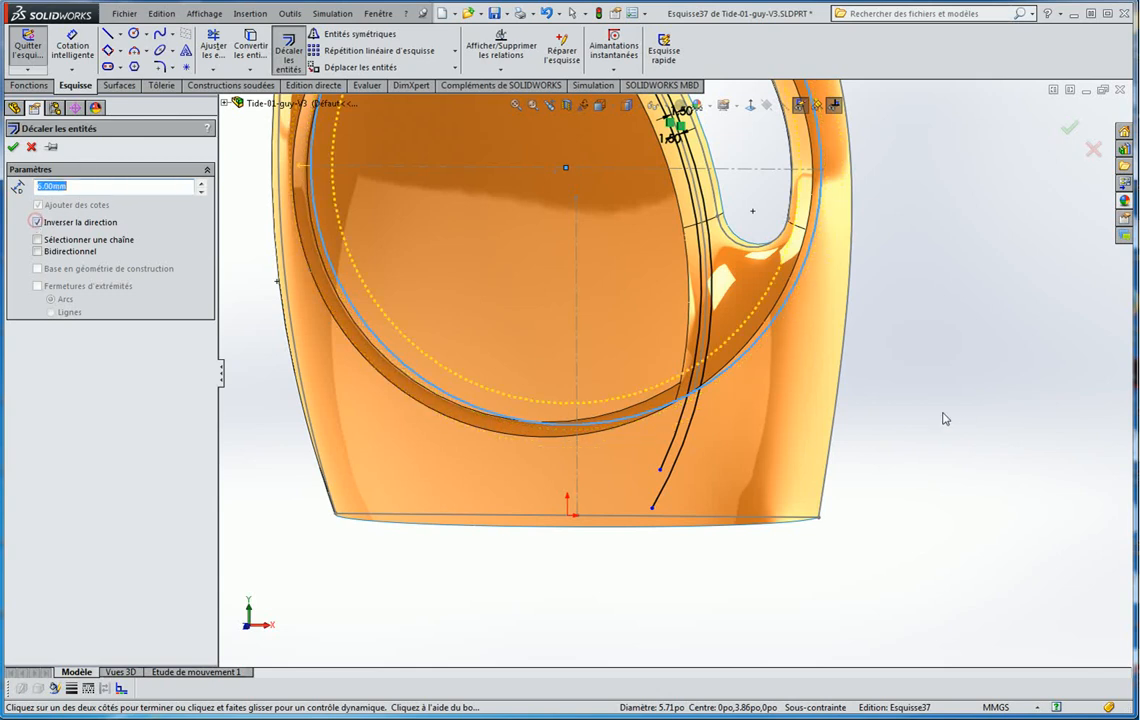
{"action": "middle_click_drag", "start_coordinate": [941, 415], "coordinate": [1060, 209]}
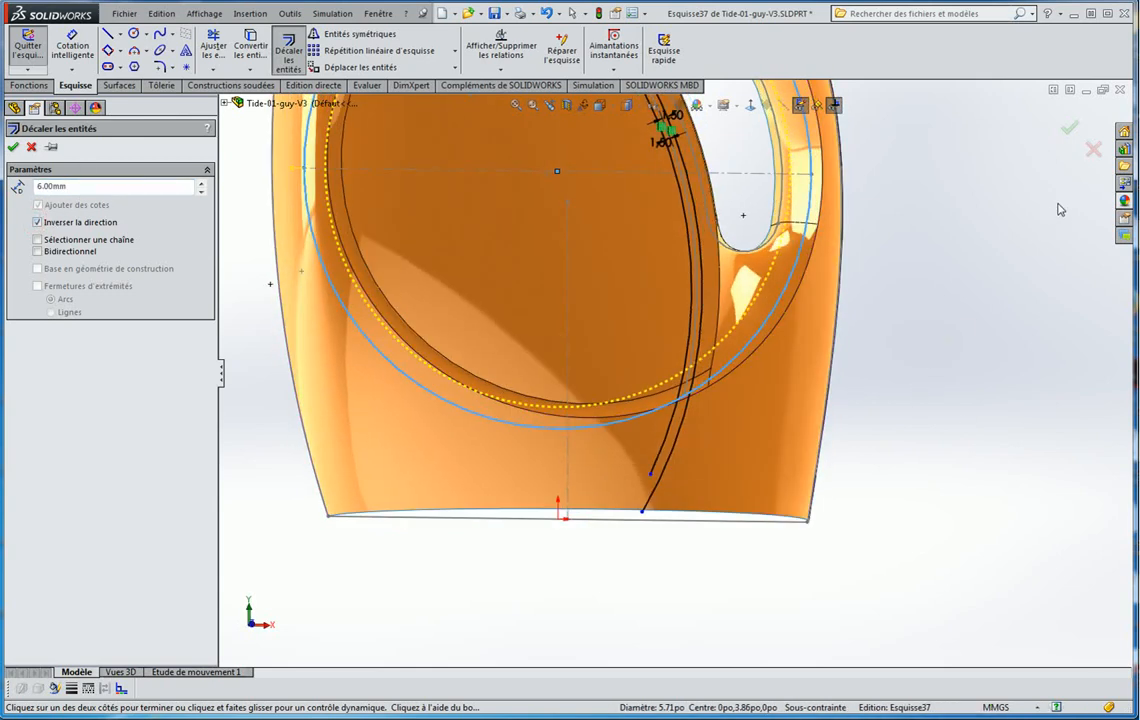
{"action": "left_click", "coordinate": [1070, 128]}
Trim the offset circle outside the two arcs and the arcs above it, leaving a closed upper end near the panel's lower rim
{"action": "scroll", "coordinate": [615, 344], "scroll_direction": "down", "scroll_amount": 3}
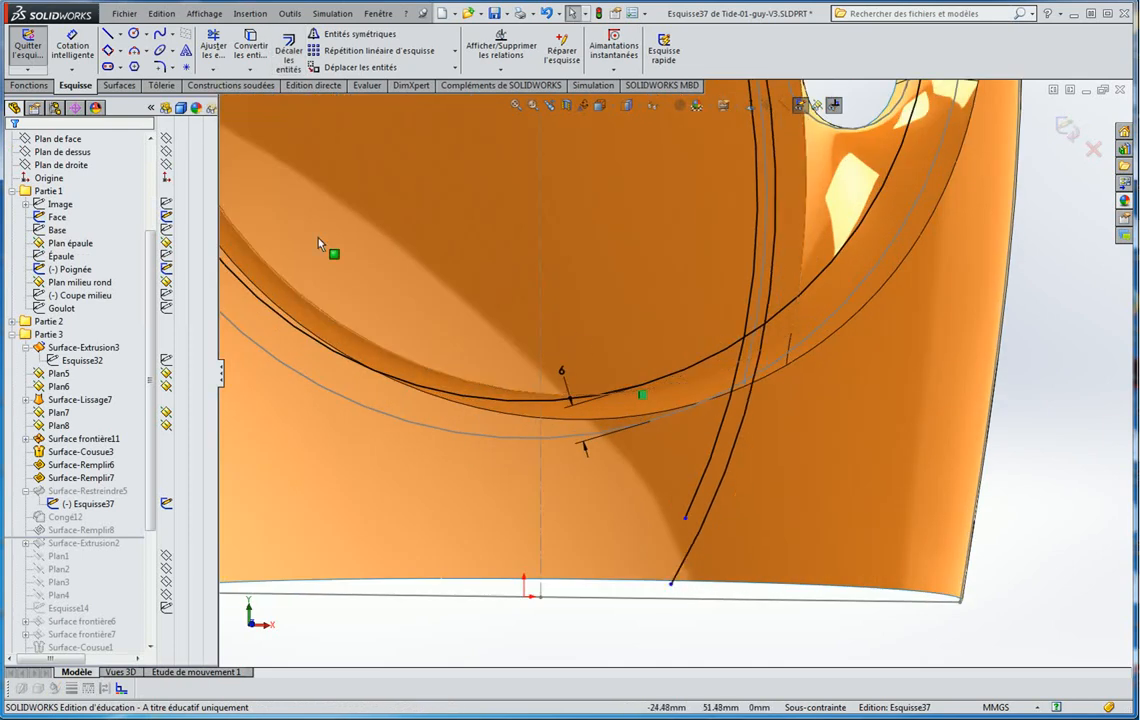
{"action": "left_click", "coordinate": [213, 50]}
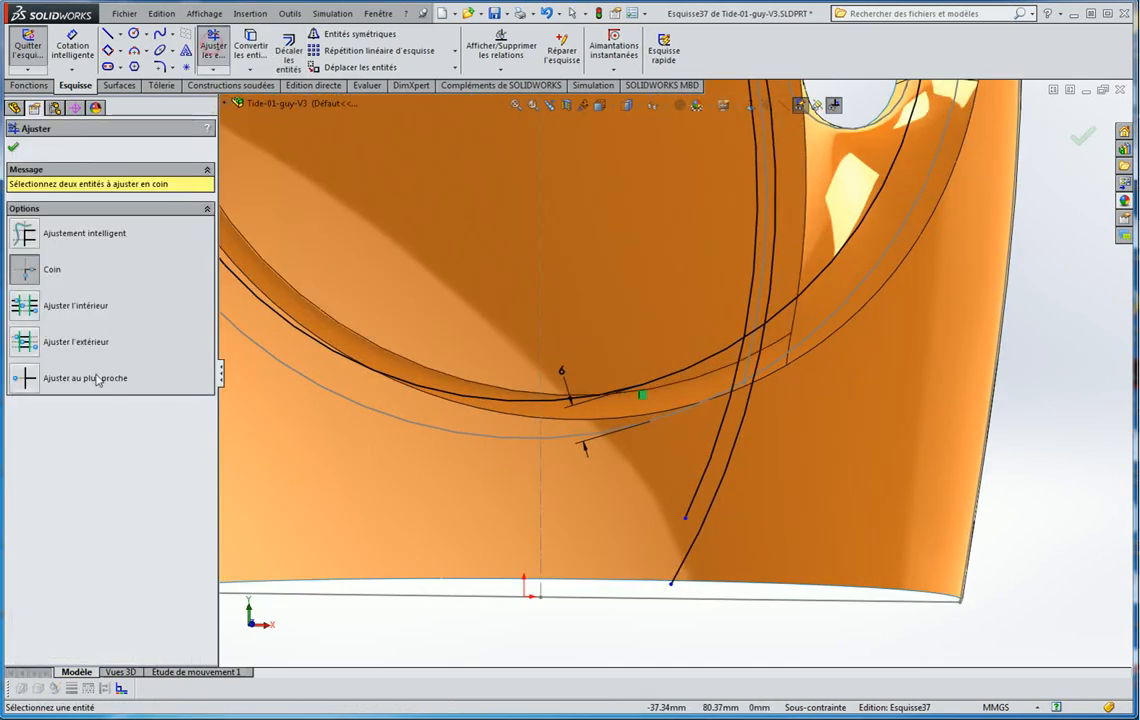
{"action": "left_click", "coordinate": [24, 379]}
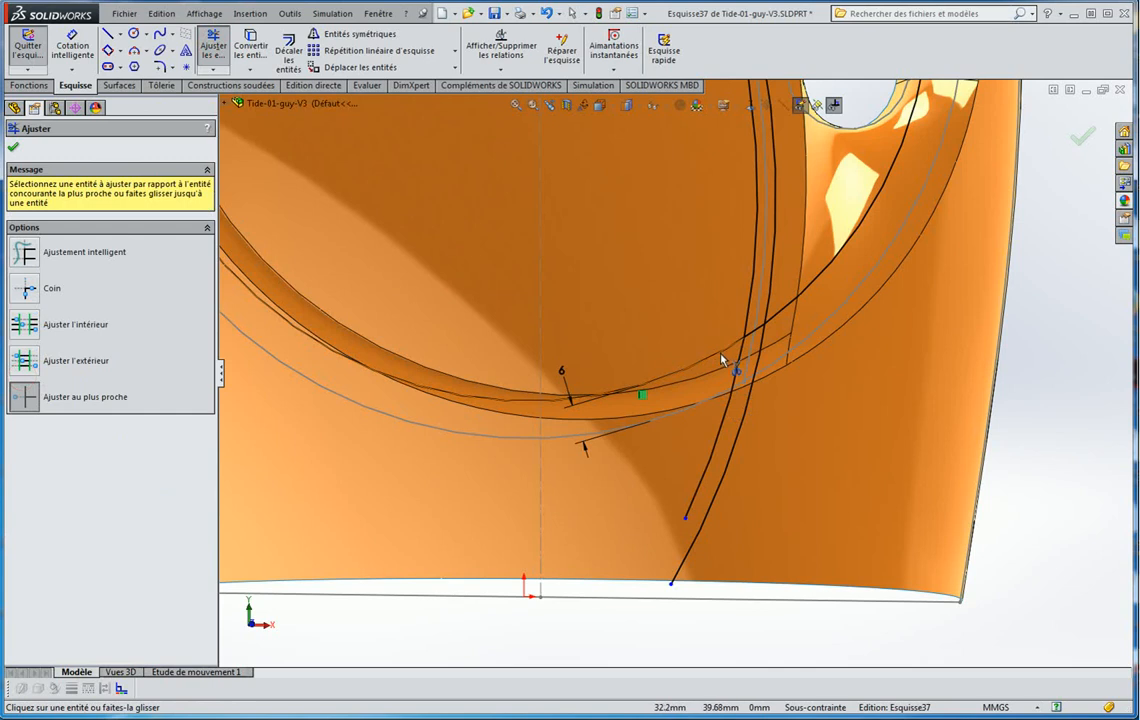
{"action": "left_click", "coordinate": [721, 354]}
{"action": "left_click", "coordinate": [779, 315]}
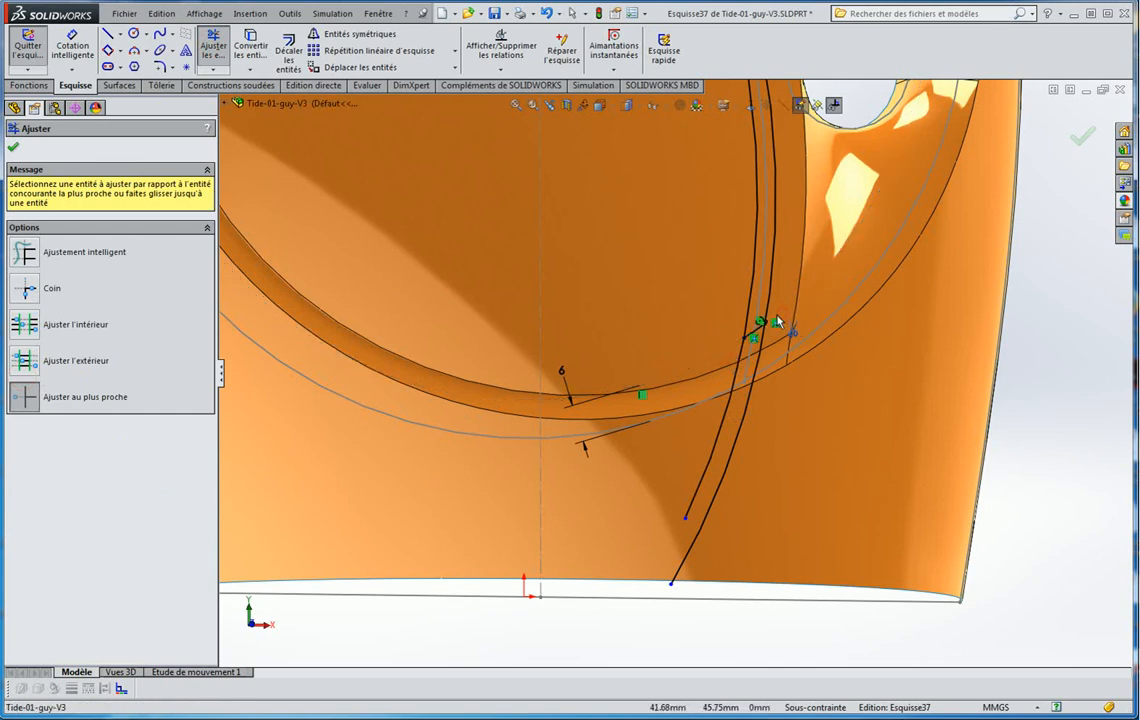
{"action": "scroll", "coordinate": [760, 300], "scroll_direction": "up", "scroll_amount": 5}
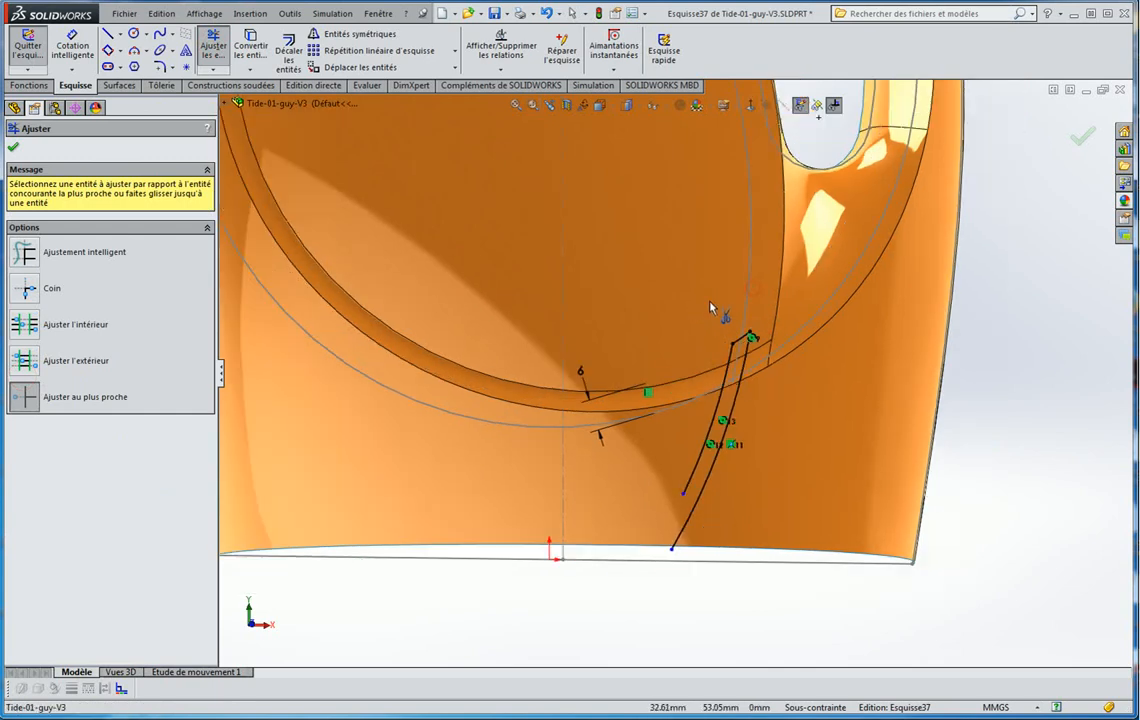
{"action": "scroll", "coordinate": [745, 233], "scroll_direction": "up", "scroll_amount": 2}
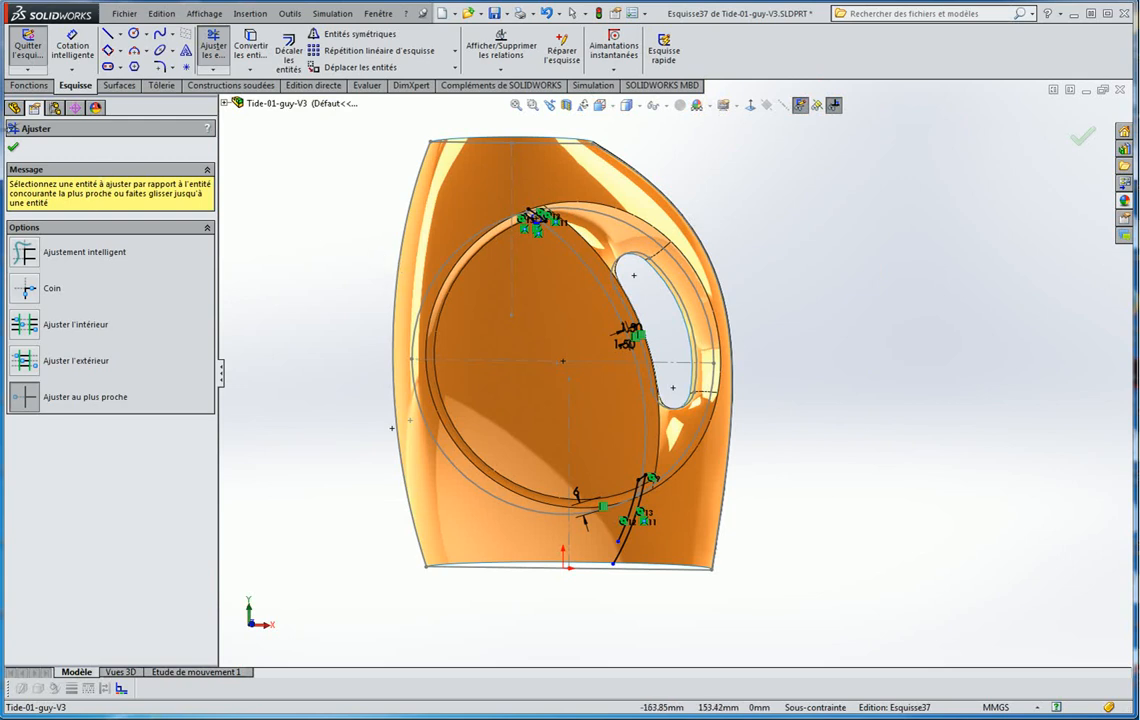
{"action": "left_click", "coordinate": [13, 148]}
Delete the leftover curve segments around the small circle at the panel edge's upper end
{"action": "scroll", "coordinate": [496, 178], "scroll_direction": "down", "scroll_amount": 8}
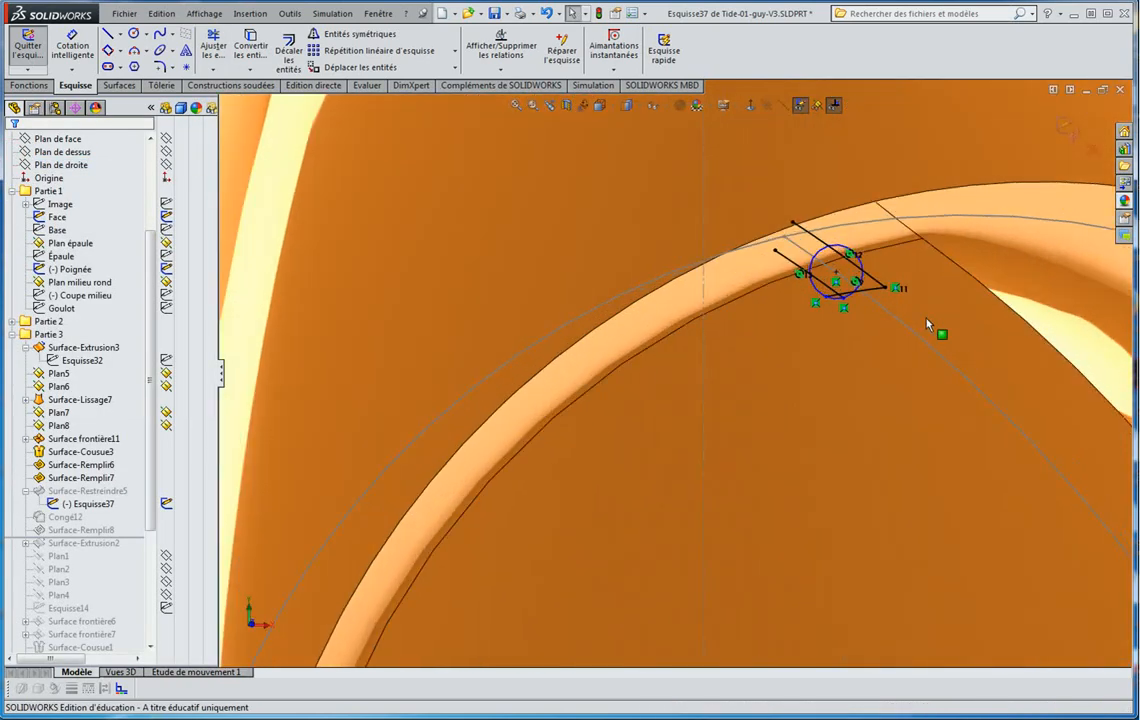
{"action": "left_click", "coordinate": [877, 295]}
{"action": "key", "text": "Delete"}
{"action": "left_click", "coordinate": [878, 283]}
{"action": "key", "text": "Delete"}
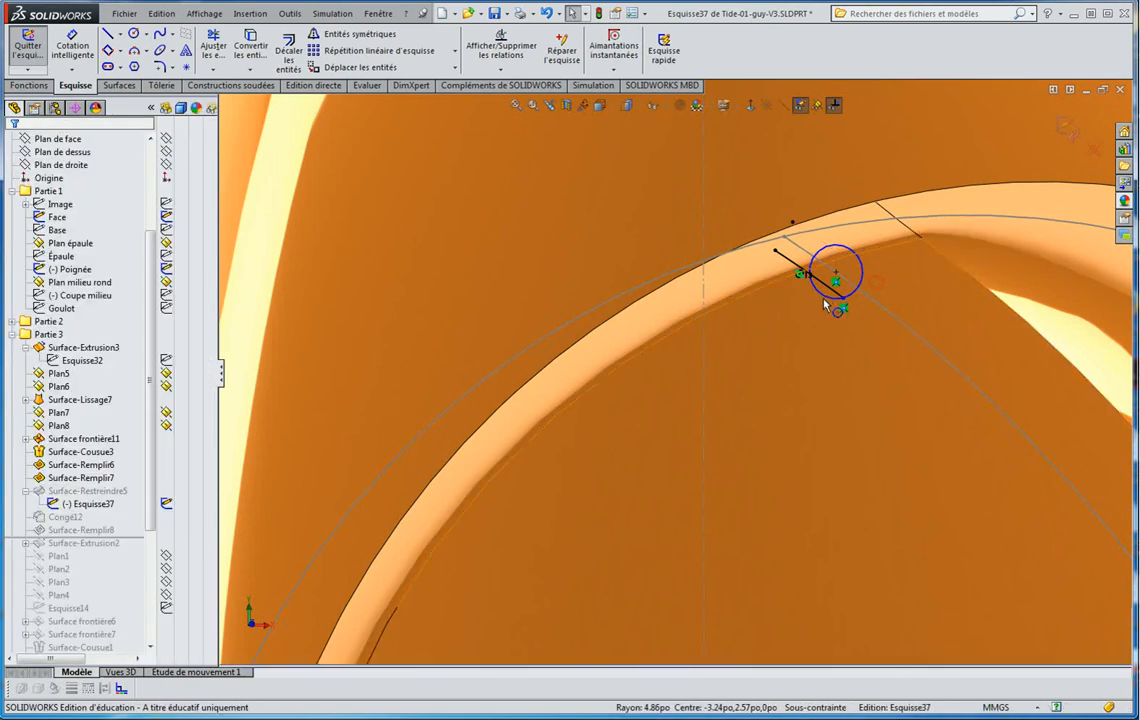
{"action": "scroll", "coordinate": [766, 318], "scroll_direction": "up", "scroll_amount": 6}
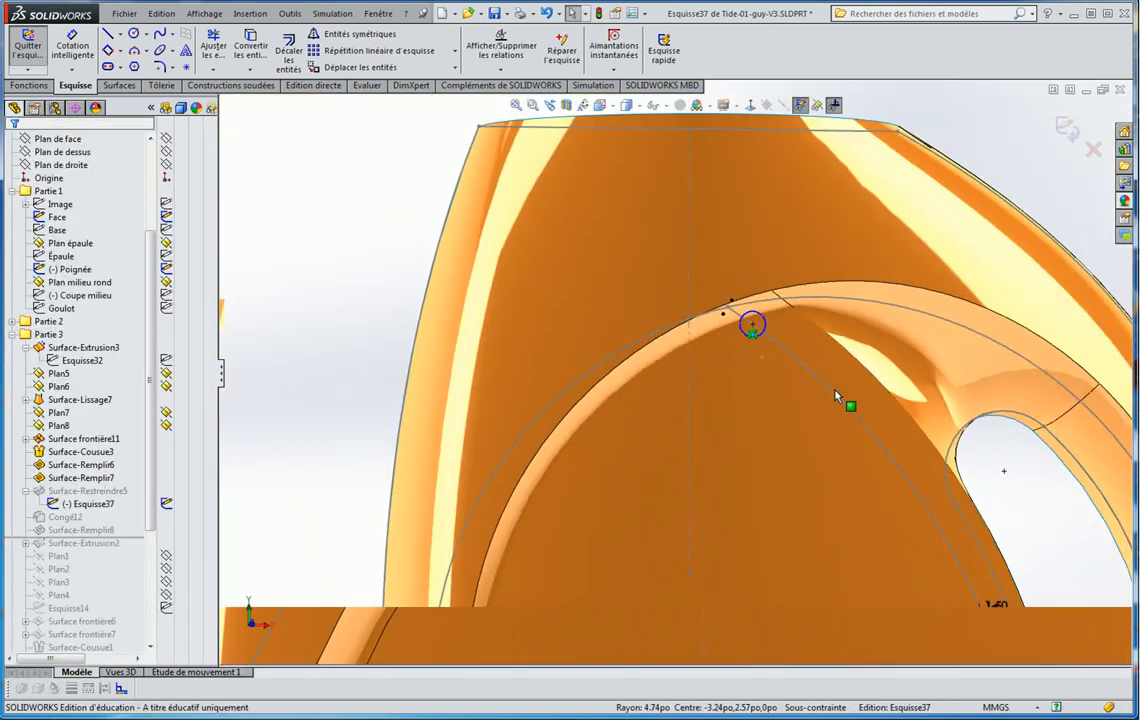
Exit the trim sketch to rebuild the surface trim and inspect the cutout at the panel's lower rim
{"action": "scroll", "coordinate": [818, 560], "scroll_direction": "up", "scroll_amount": 5}
{"action": "scroll", "coordinate": [694, 532], "scroll_direction": "down", "scroll_amount": 6}
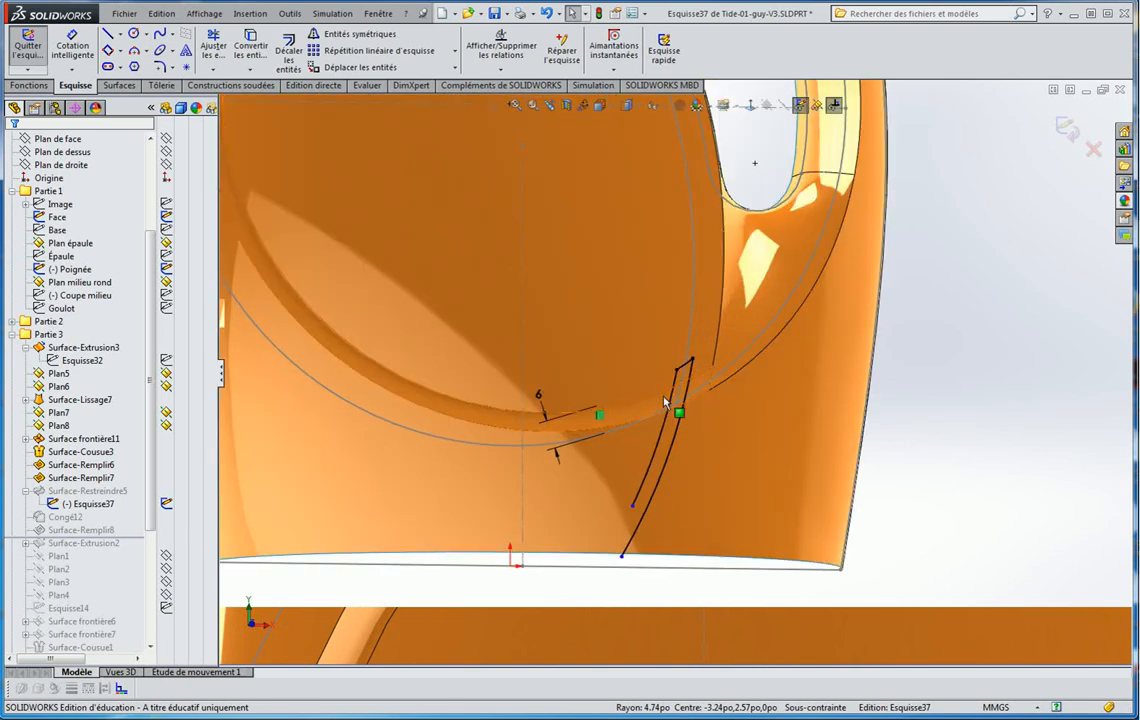
{"action": "left_click", "coordinate": [1067, 129]}
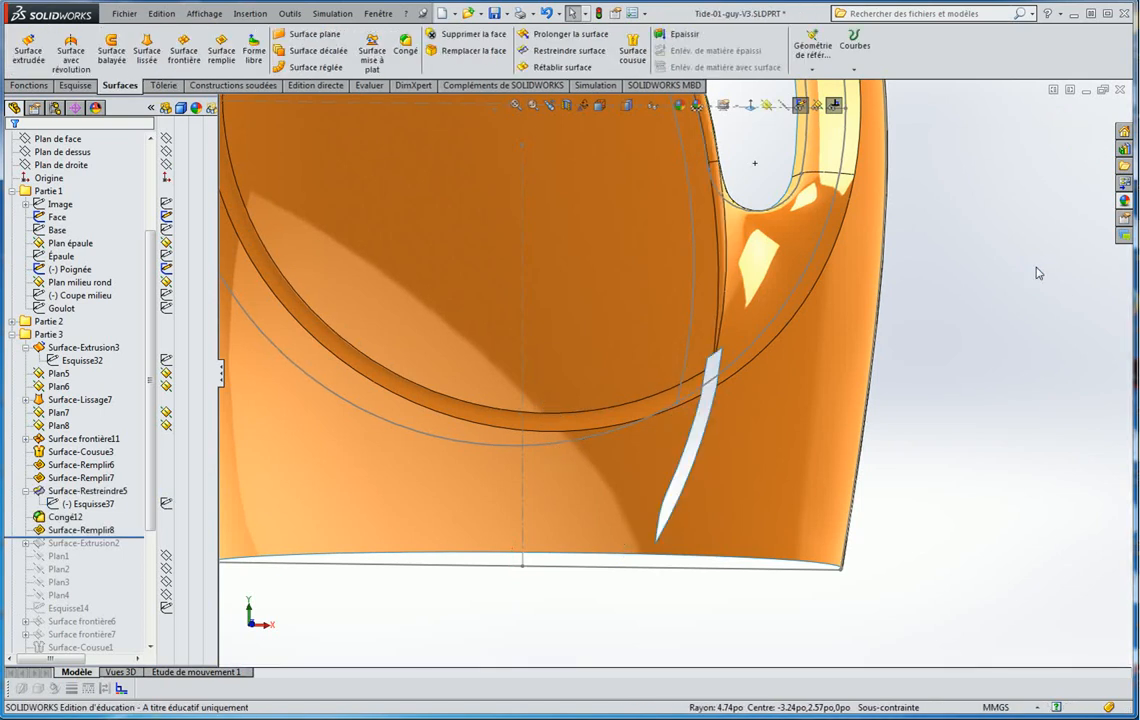
{"action": "scroll", "coordinate": [700, 393], "scroll_direction": "down", "scroll_amount": 3}
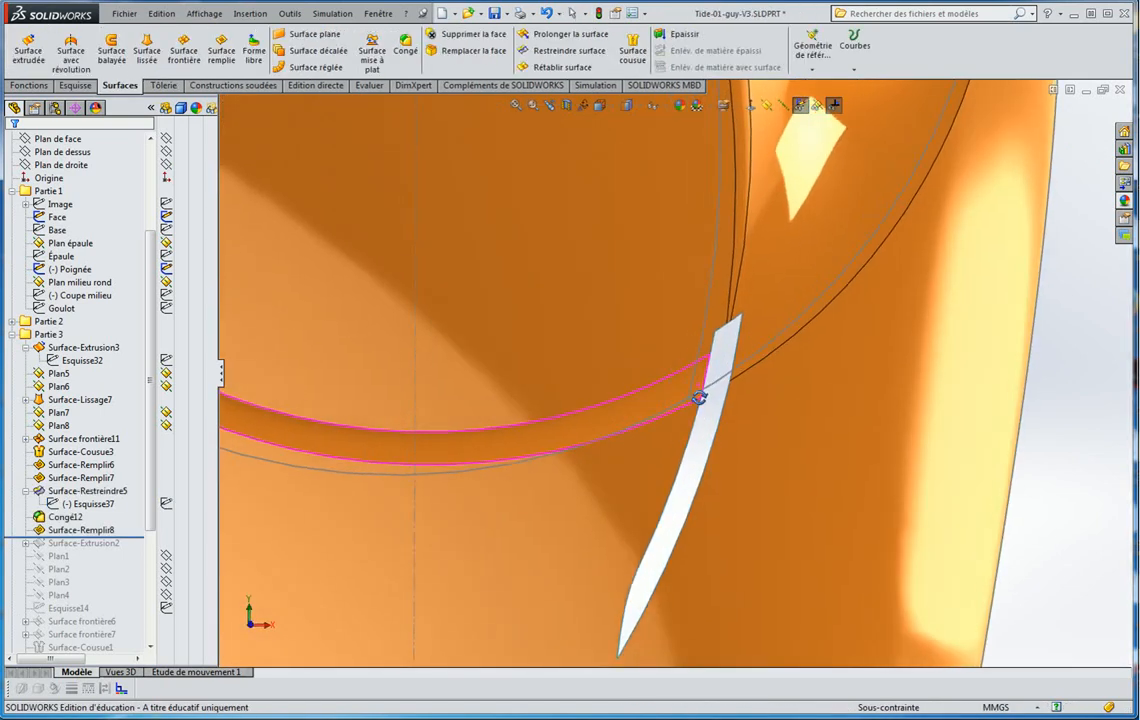
{"action": "scroll", "coordinate": [735, 350], "scroll_direction": "up", "scroll_amount": 3}
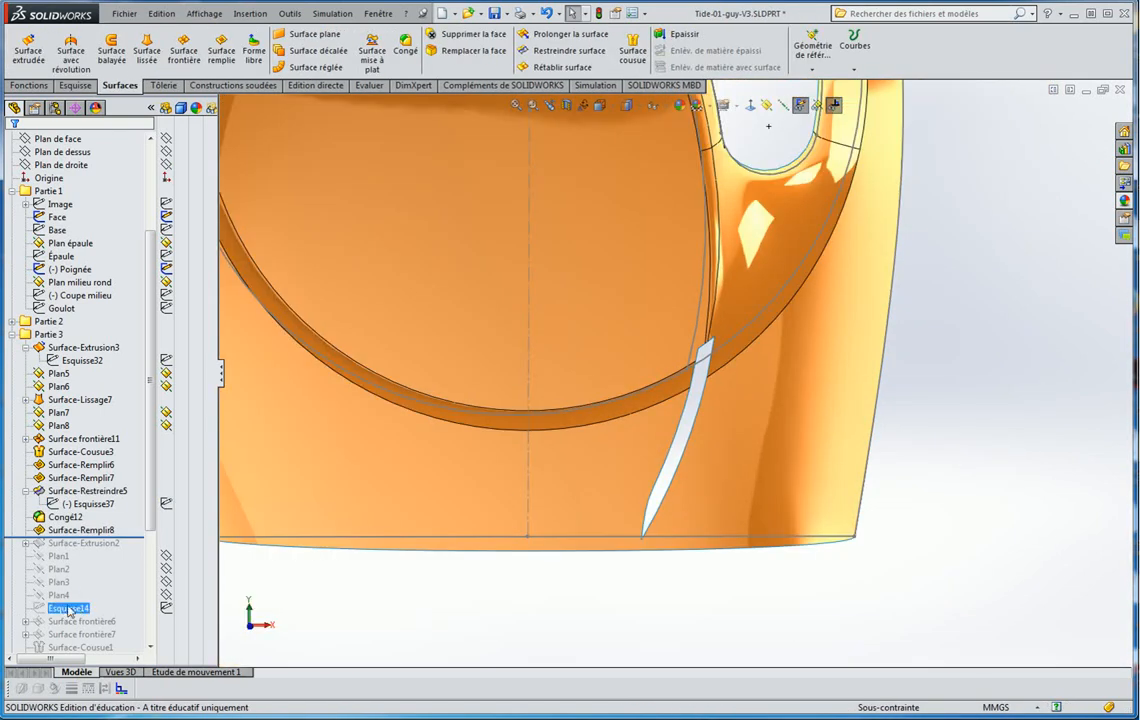
Reopen Esquisse37 under Surface-Restreindre5 for editing
{"action": "left_click", "coordinate": [38, 532]}
{"action": "left_click", "coordinate": [85, 504]}
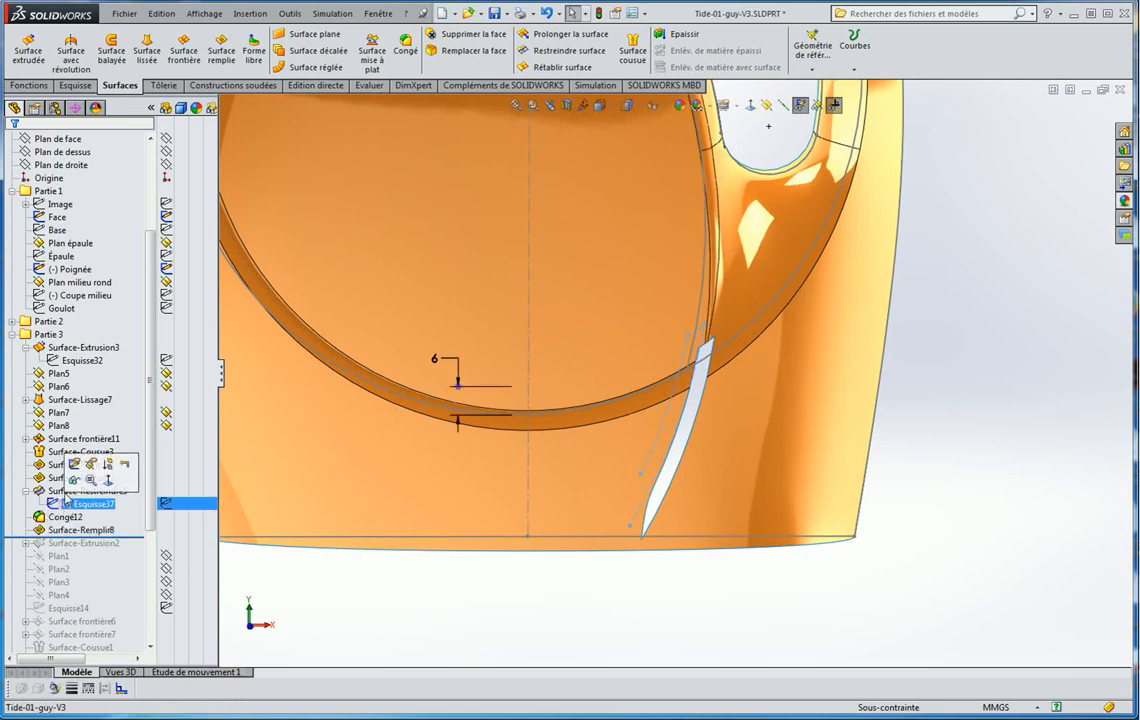
{"action": "left_click", "coordinate": [73, 470]}
{"action": "scroll", "coordinate": [649, 415], "scroll_direction": "down", "scroll_amount": 3}
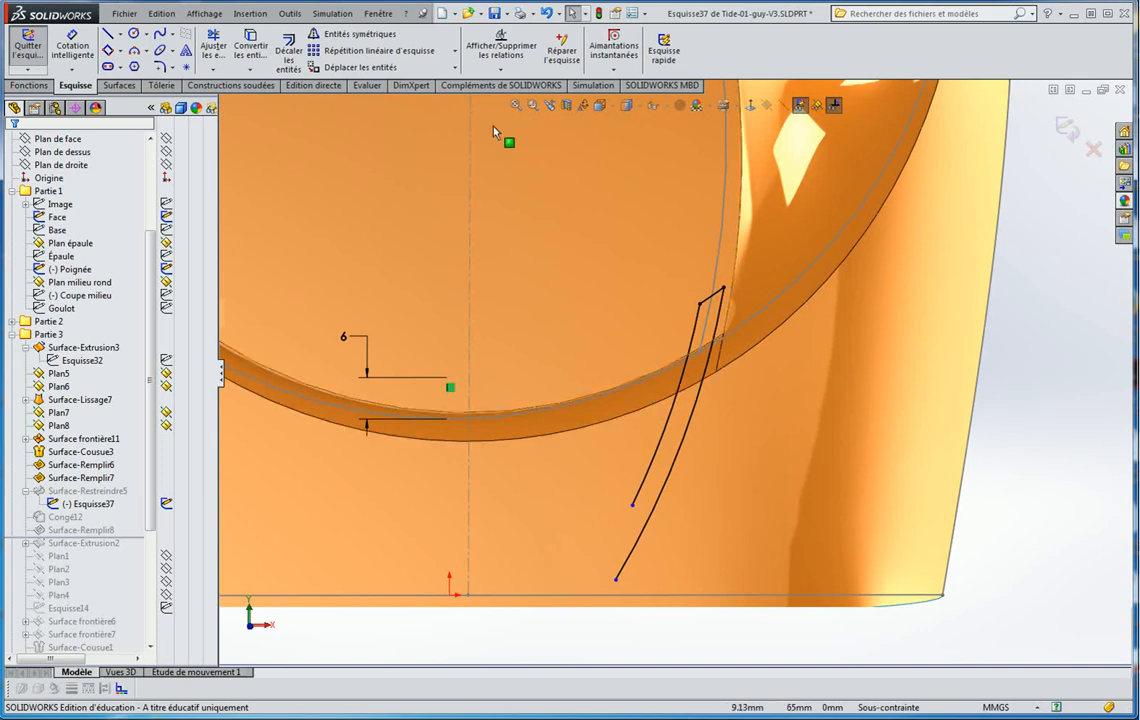
Convert the outer edge of the panel's lower rim into the trim sketch
{"action": "left_click", "coordinate": [251, 45]}
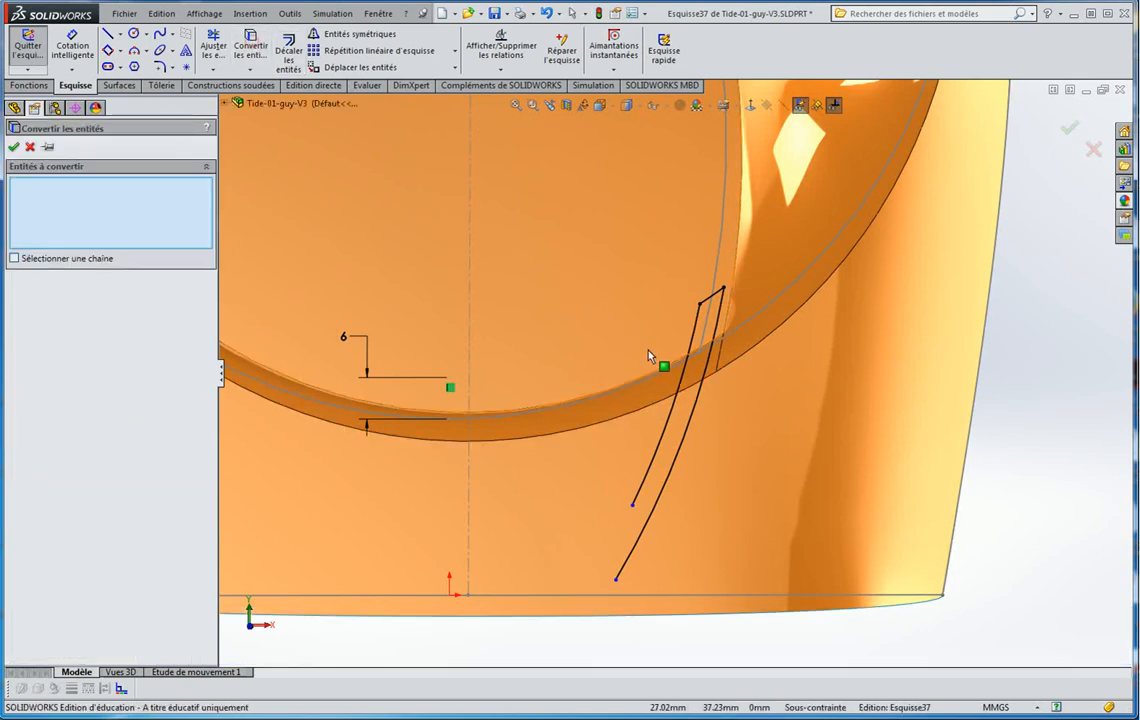
{"action": "left_click", "coordinate": [700, 382]}
{"action": "left_click", "coordinate": [13, 148]}
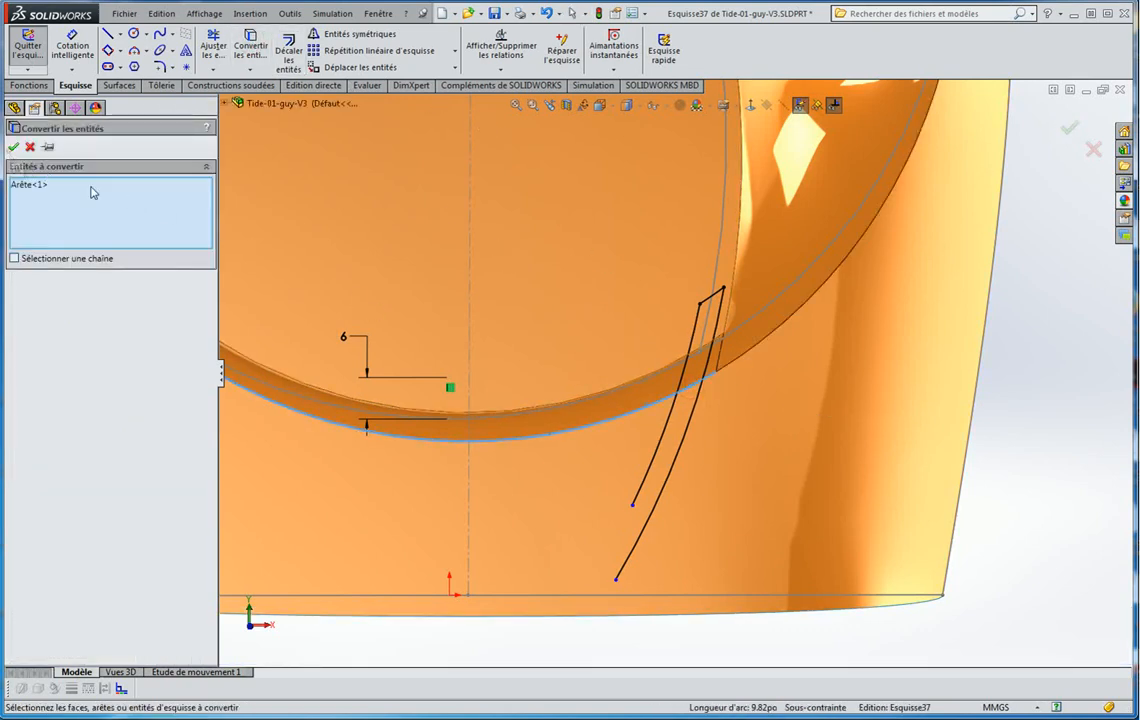
Try to extend the converted rim edge past the outer offset arc by pulling its endpoint, and undo the extension
{"action": "left_click", "coordinate": [750, 107]}
{"action": "scroll", "coordinate": [716, 497], "scroll_direction": "down", "scroll_amount": 3}
{"action": "scroll", "coordinate": [716, 497], "scroll_direction": "down", "scroll_amount": 4}
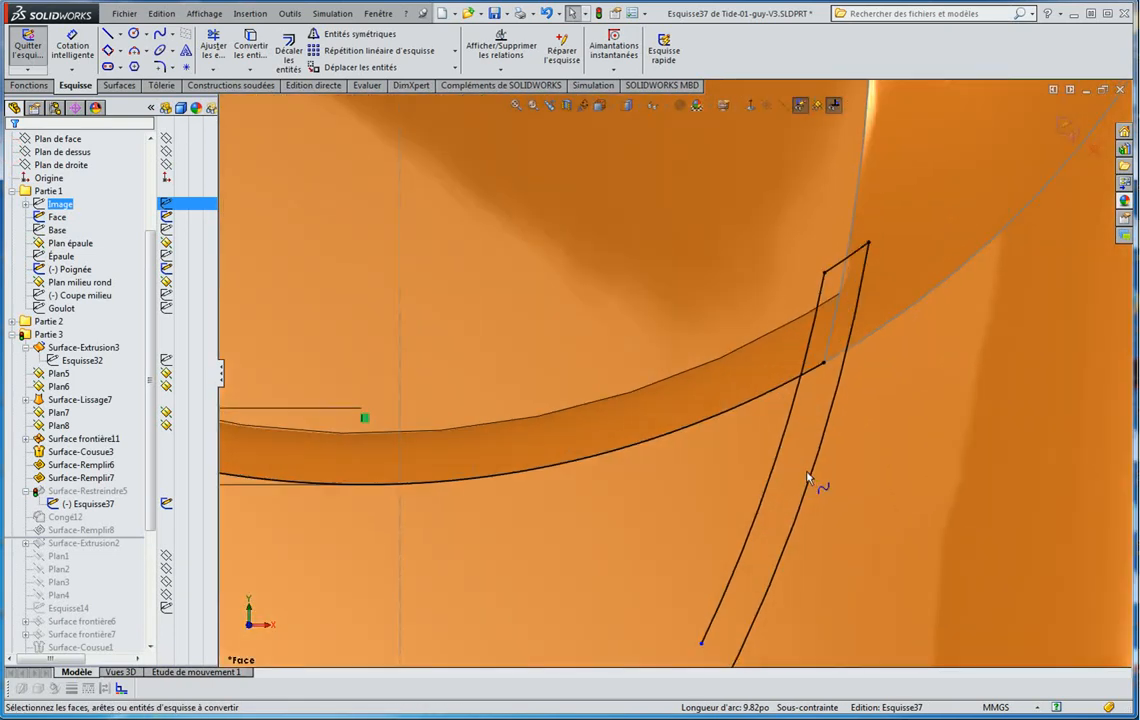
{"action": "left_click", "coordinate": [824, 364]}
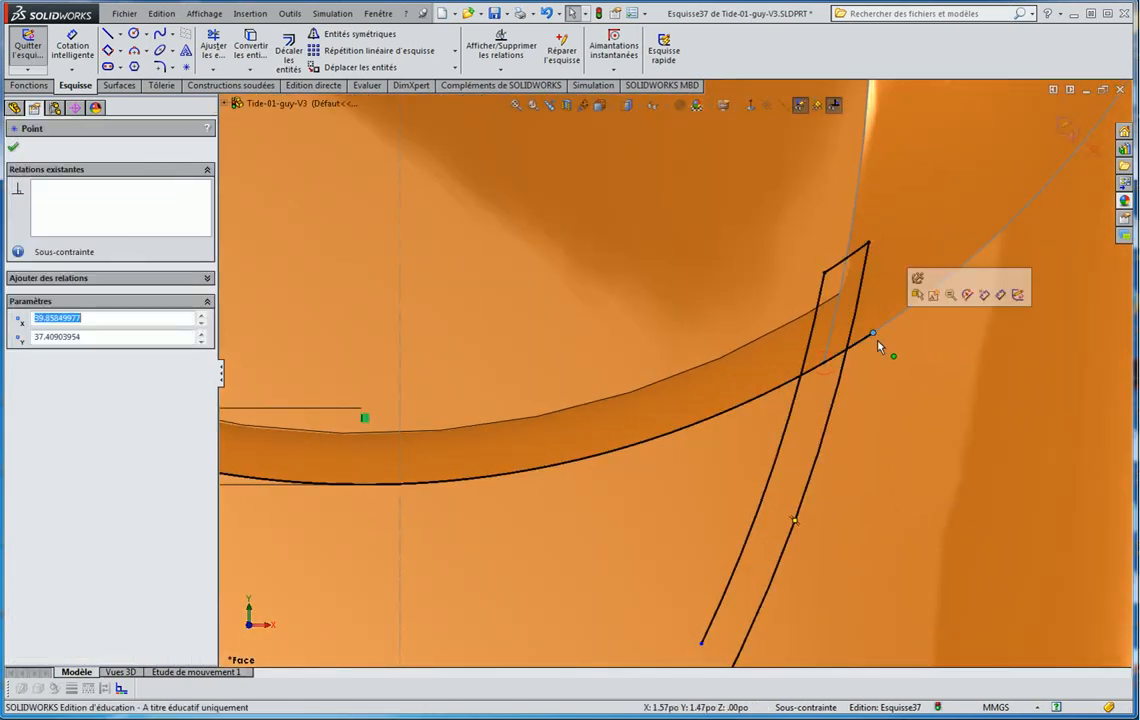
{"action": "scroll", "coordinate": [836, 368], "scroll_direction": "down", "scroll_amount": 4}
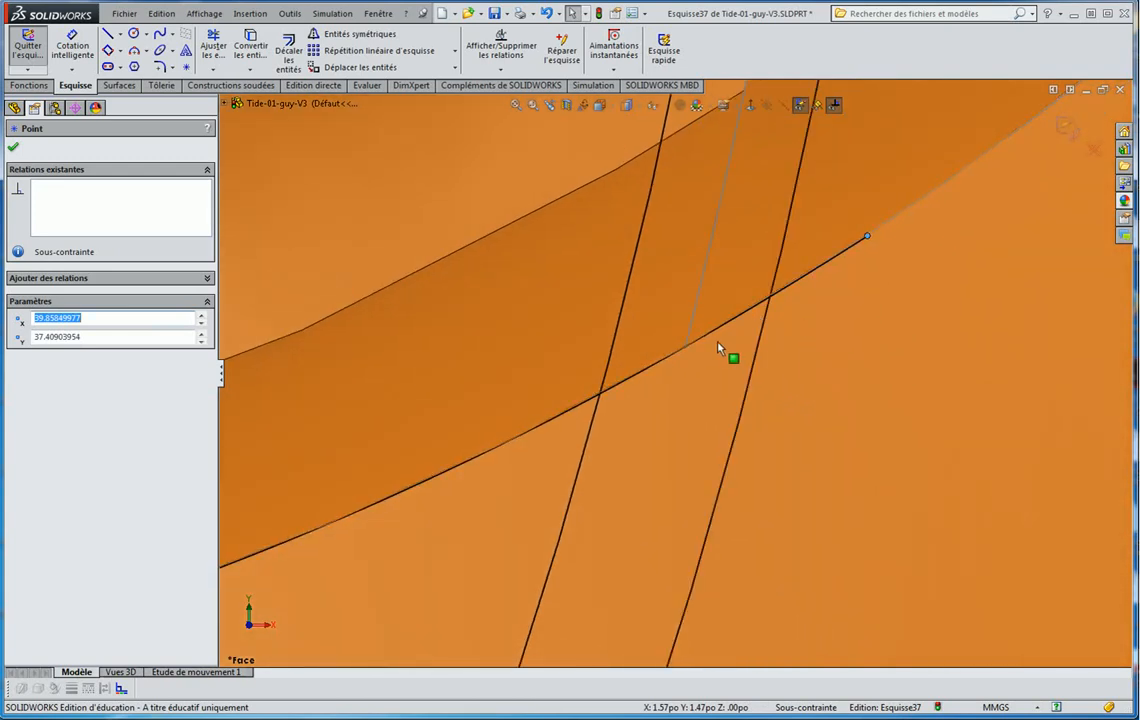
{"action": "scroll", "coordinate": [720, 350], "scroll_direction": "down", "scroll_amount": 3}
{"action": "scroll", "coordinate": [780, 290], "scroll_direction": "up", "scroll_amount": 5}
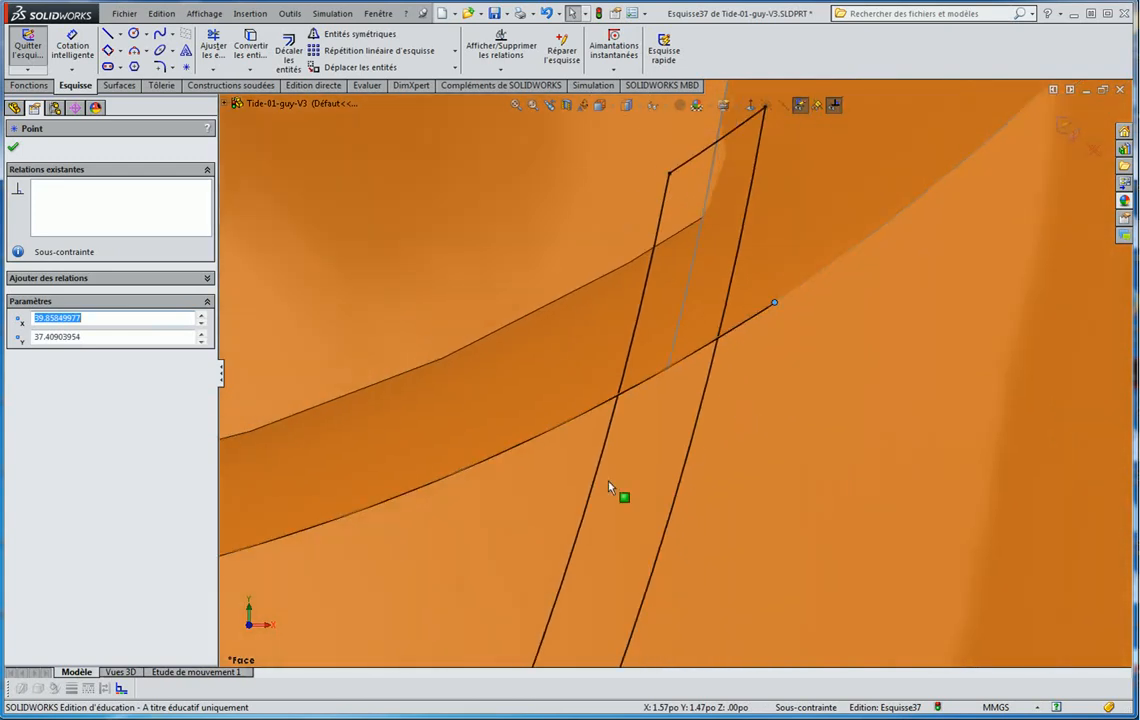
{"action": "key", "text": "ctrl+z"}
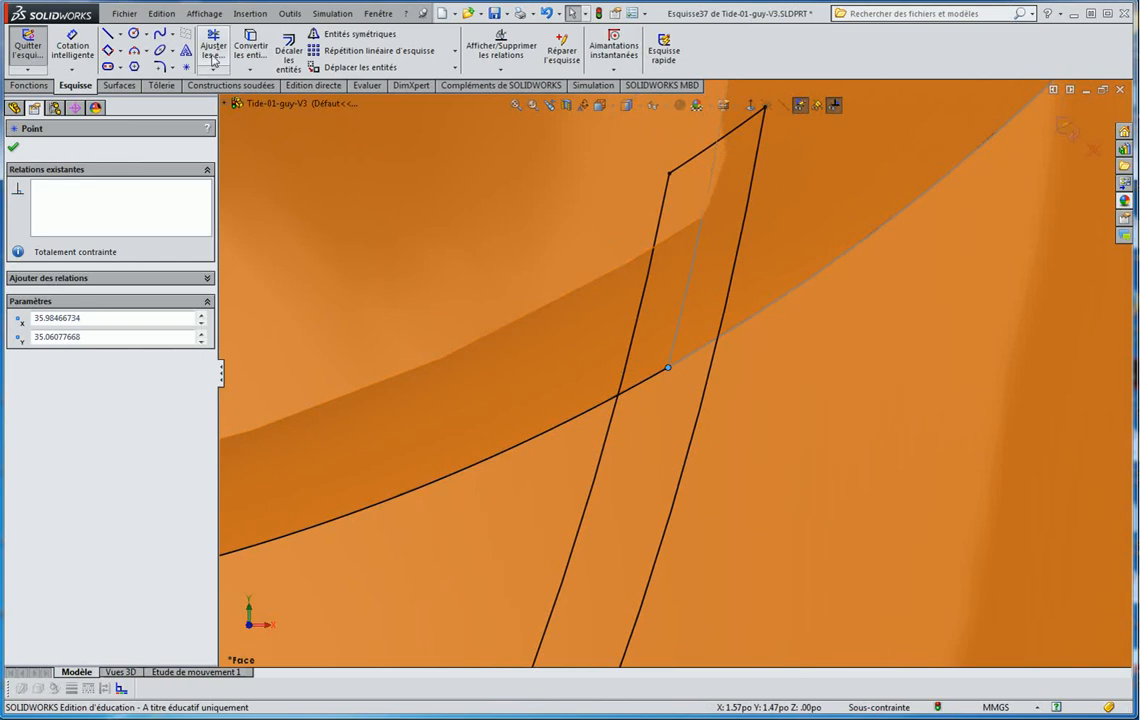
{"action": "left_click", "coordinate": [240, 47]}
{"action": "left_click", "coordinate": [690, 357]}
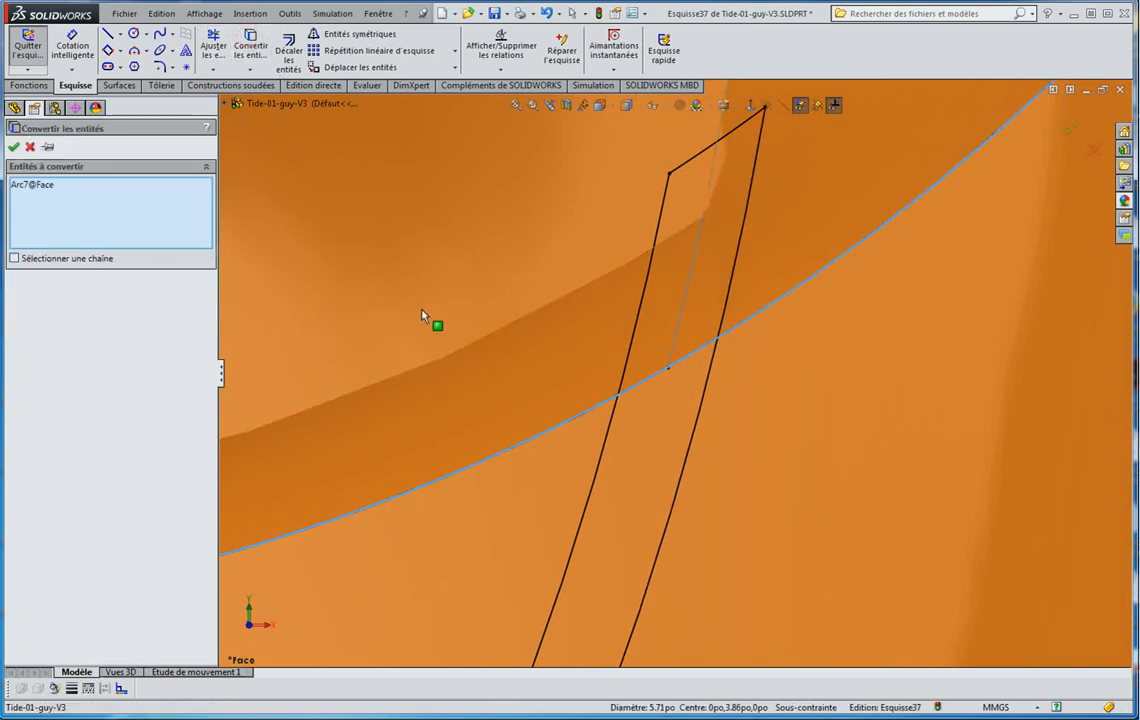
{"action": "key", "text": "Escape"}
Delete the converted rim edge from the trim sketch
{"action": "left_click", "coordinate": [632, 387]}
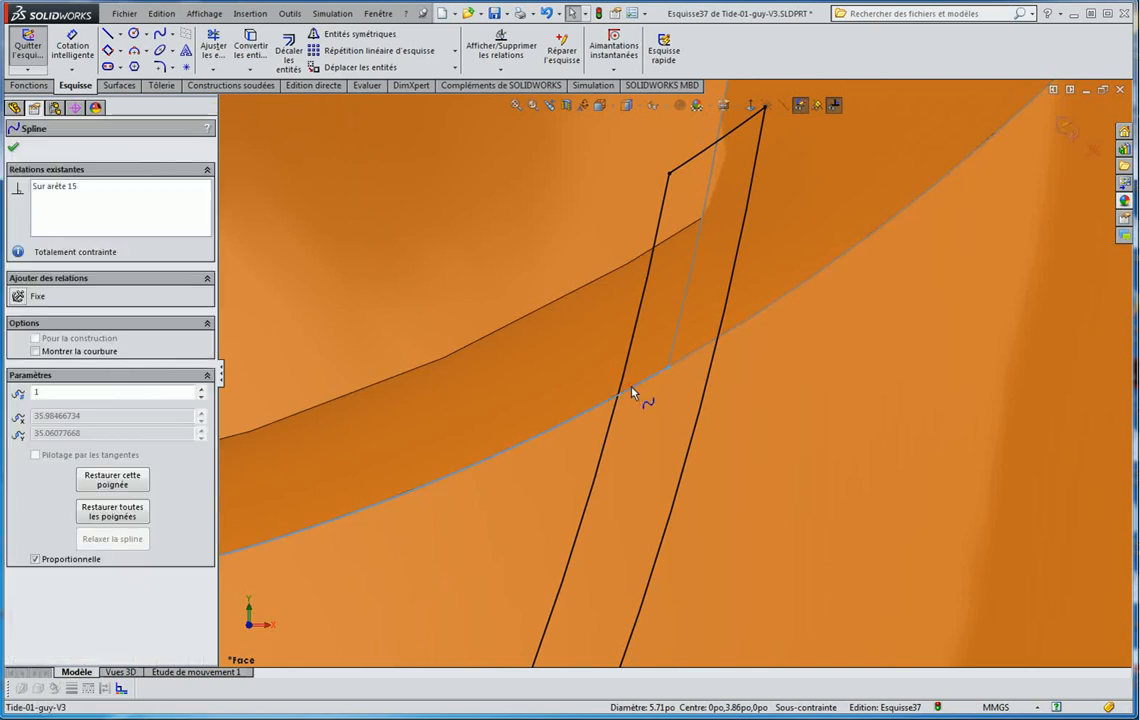
{"action": "key", "text": "Delete"}
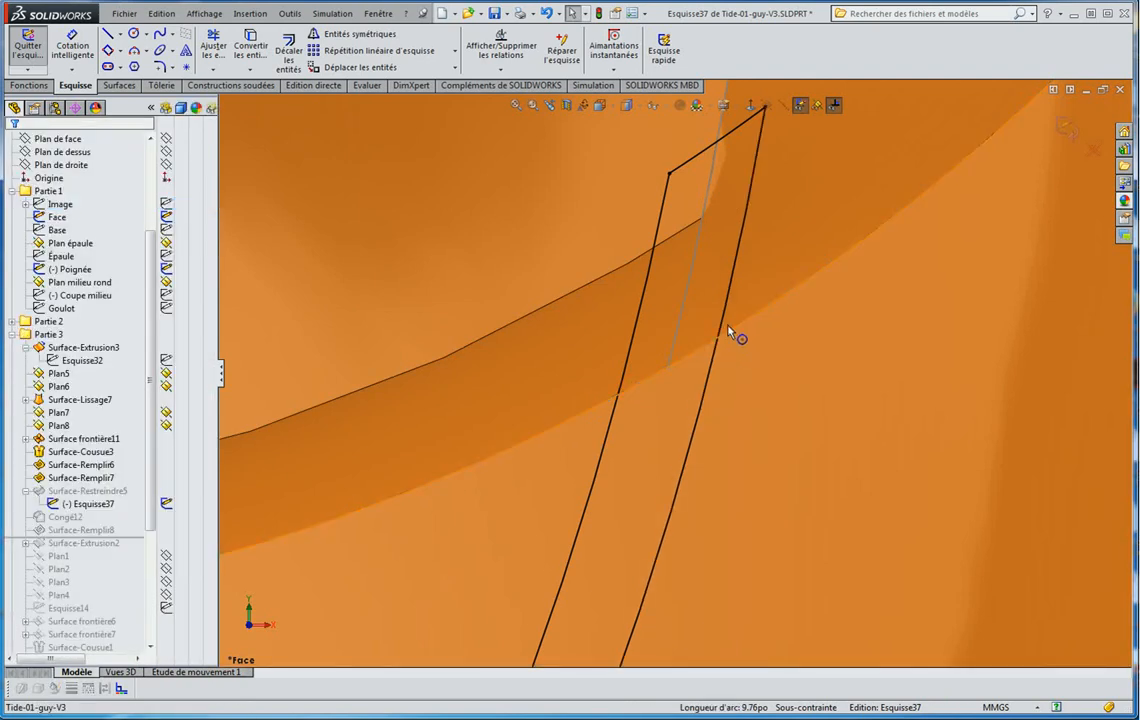
Convert the large arc of the Face sketch along the panel rim's outer edge into the trim sketch
{"action": "left_click", "coordinate": [250, 45]}
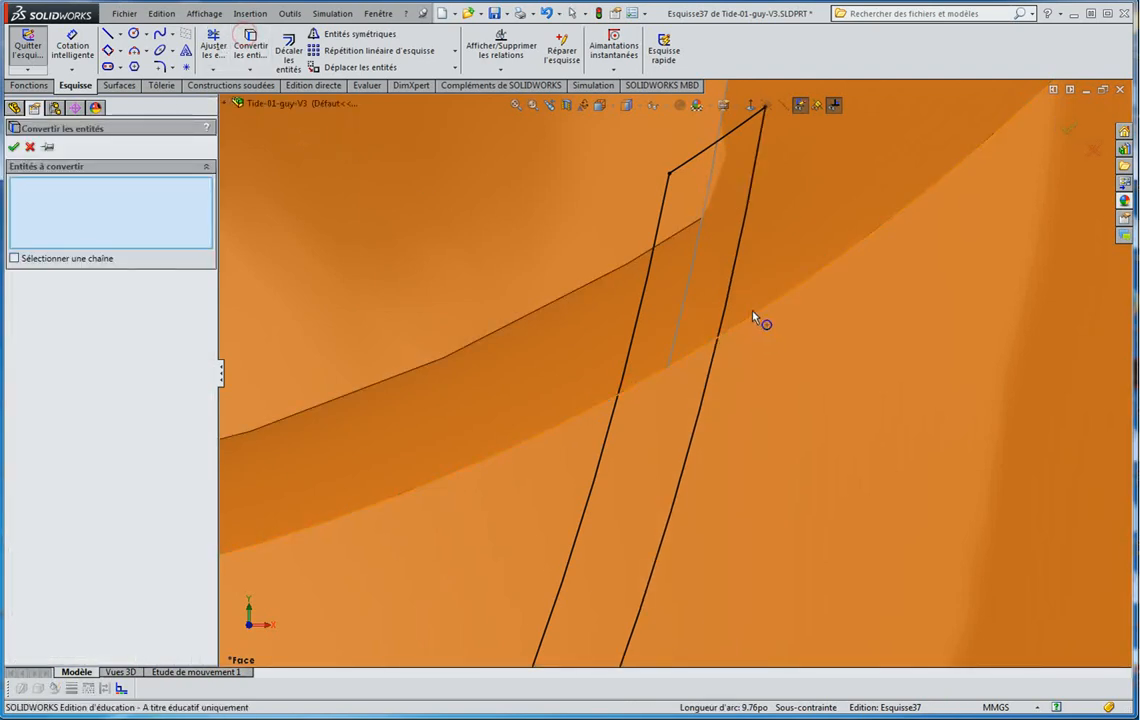
{"action": "left_click", "coordinate": [757, 316]}
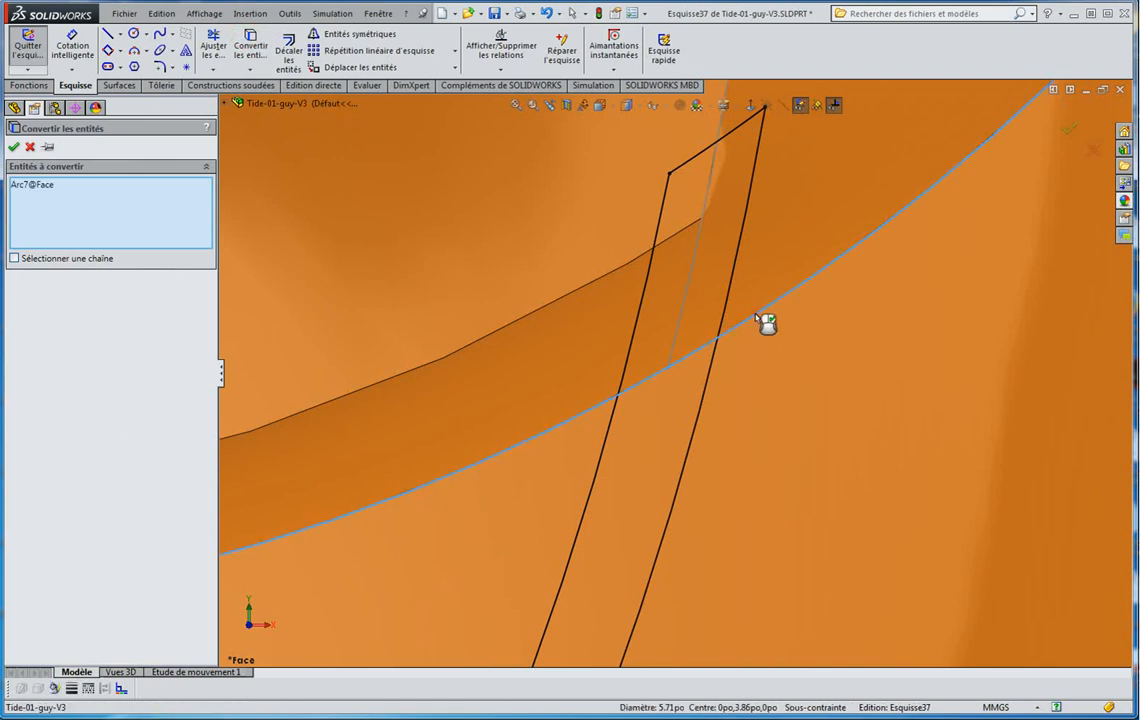
{"action": "left_click", "coordinate": [15, 143]}
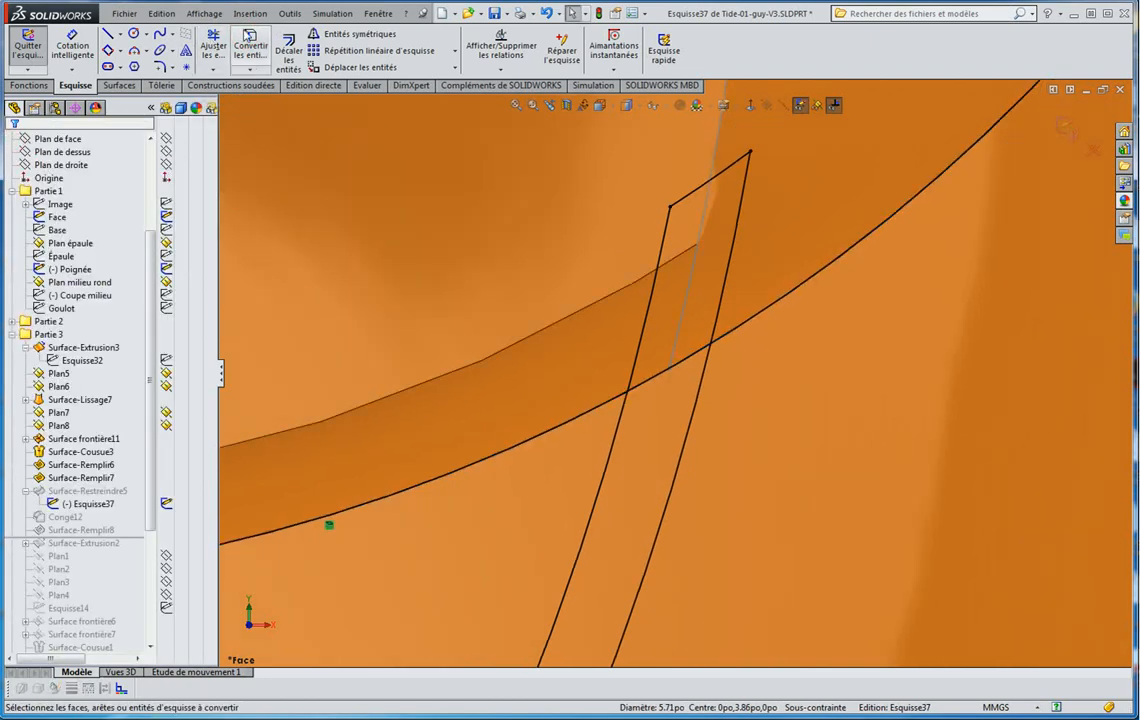
Trim the curves beyond the converted arc's crossings to leave a small closed quadrilateral at the rim's end, and exit the sketch
{"action": "left_click", "coordinate": [213, 45]}
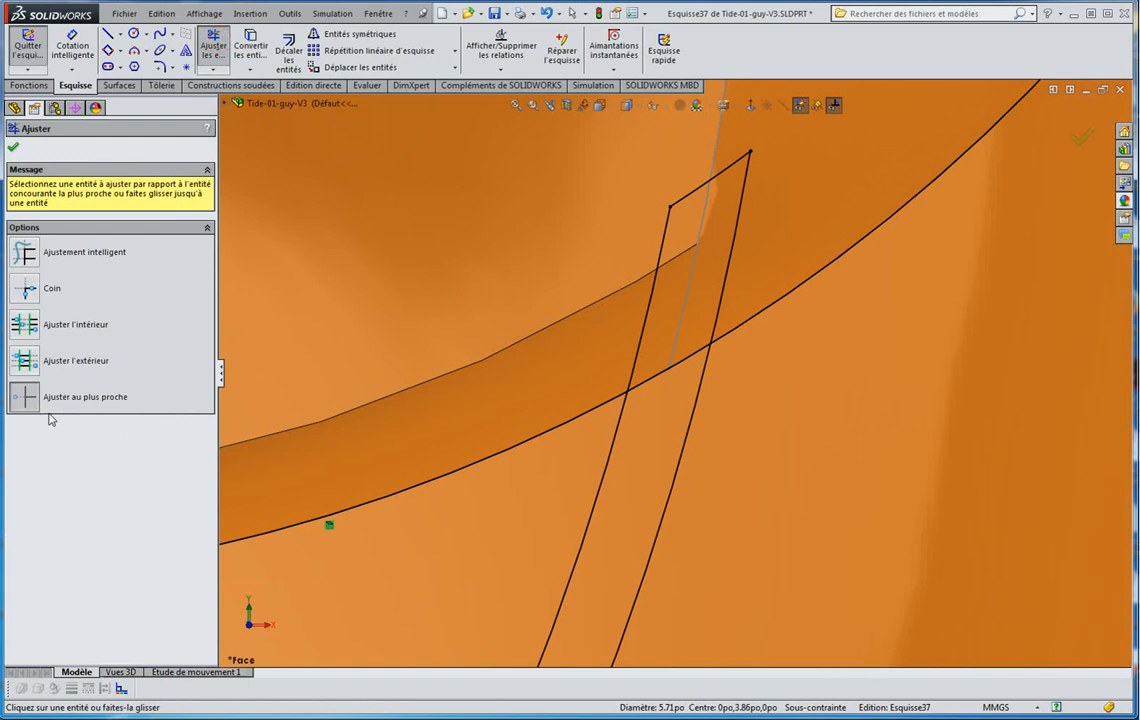
{"action": "left_click", "coordinate": [618, 423]}
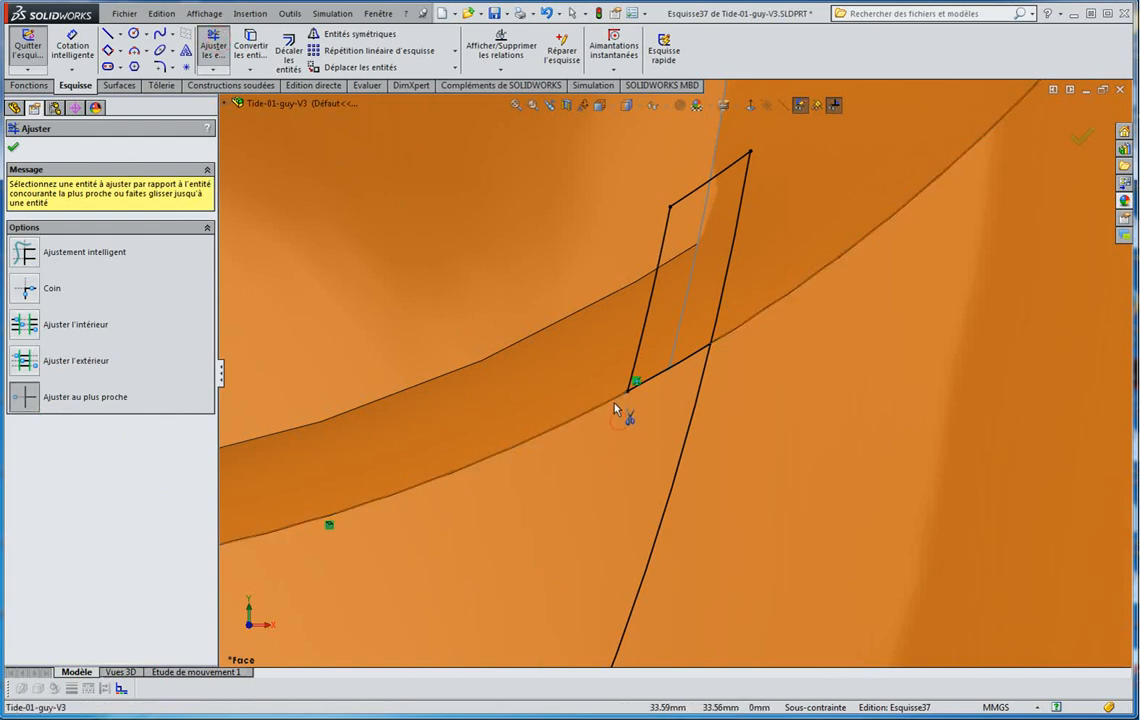
{"action": "left_click", "coordinate": [613, 399]}
{"action": "left_click", "coordinate": [698, 403]}
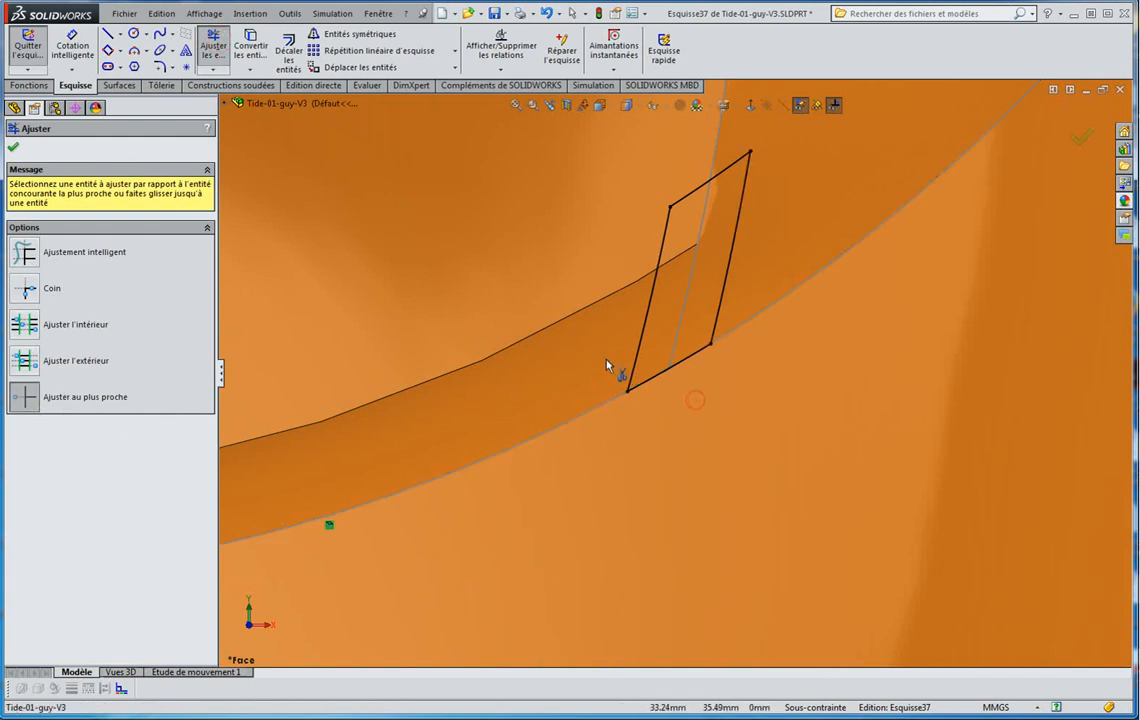
{"action": "scroll", "coordinate": [640, 372], "scroll_direction": "up", "scroll_amount": 3}
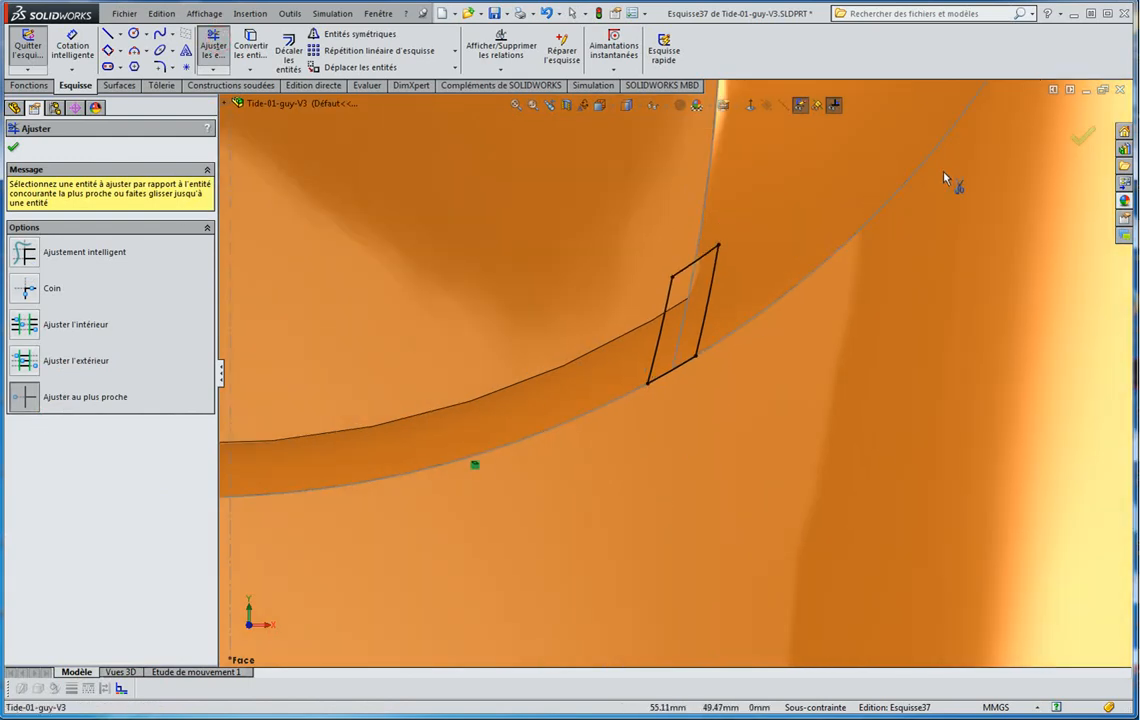
{"action": "left_click", "coordinate": [1084, 139]}
{"action": "scroll", "coordinate": [740, 315], "scroll_direction": "up", "scroll_amount": 3}
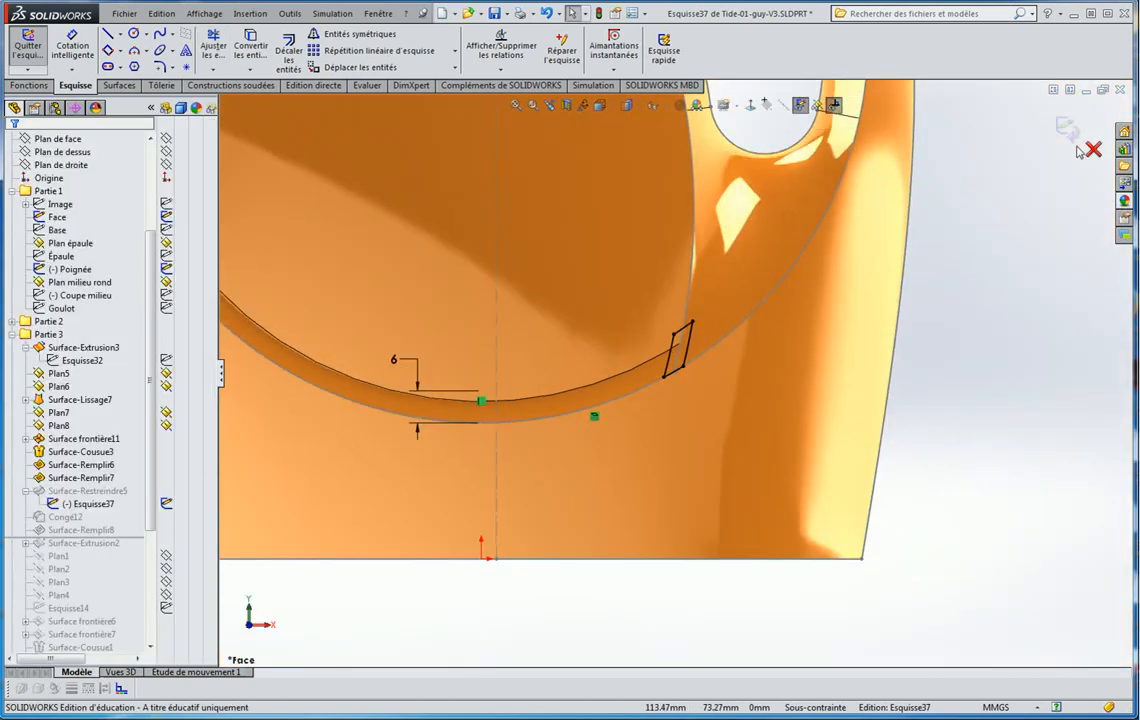
{"action": "left_click", "coordinate": [1069, 130]}
Fill the quadrilateral opening at the rim's lower end with a tangent filled surface, using its open edge loop as the boundary
{"action": "scroll", "coordinate": [634, 420], "scroll_direction": "down", "scroll_amount": 3}
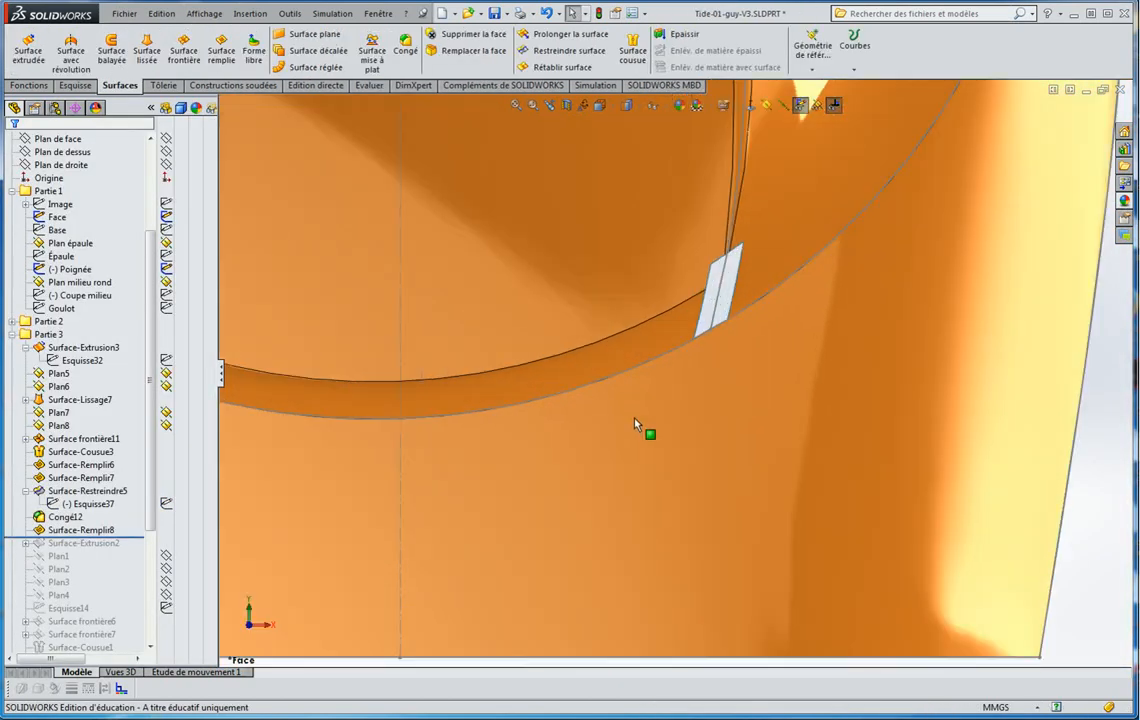
{"action": "middle_click_drag", "start_coordinate": [634, 423], "coordinate": [600, 340]}
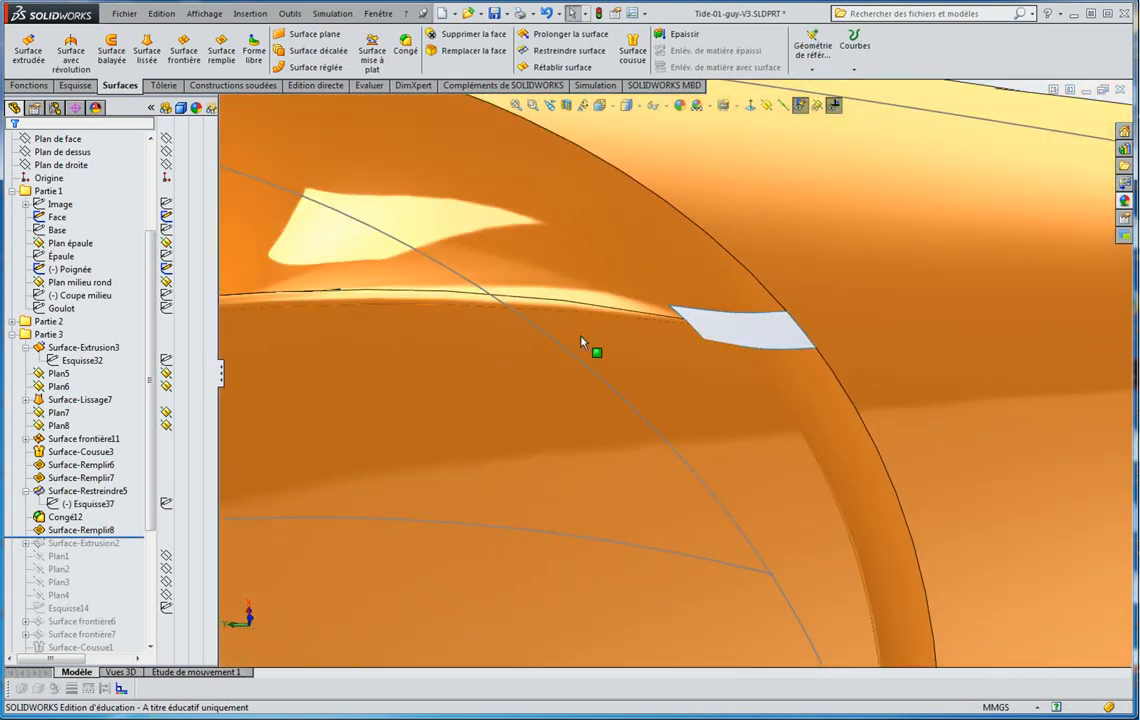
{"action": "scroll", "coordinate": [583, 343], "scroll_direction": "up", "scroll_amount": 3}
{"action": "scroll", "coordinate": [690, 328], "scroll_direction": "down", "scroll_amount": 3}
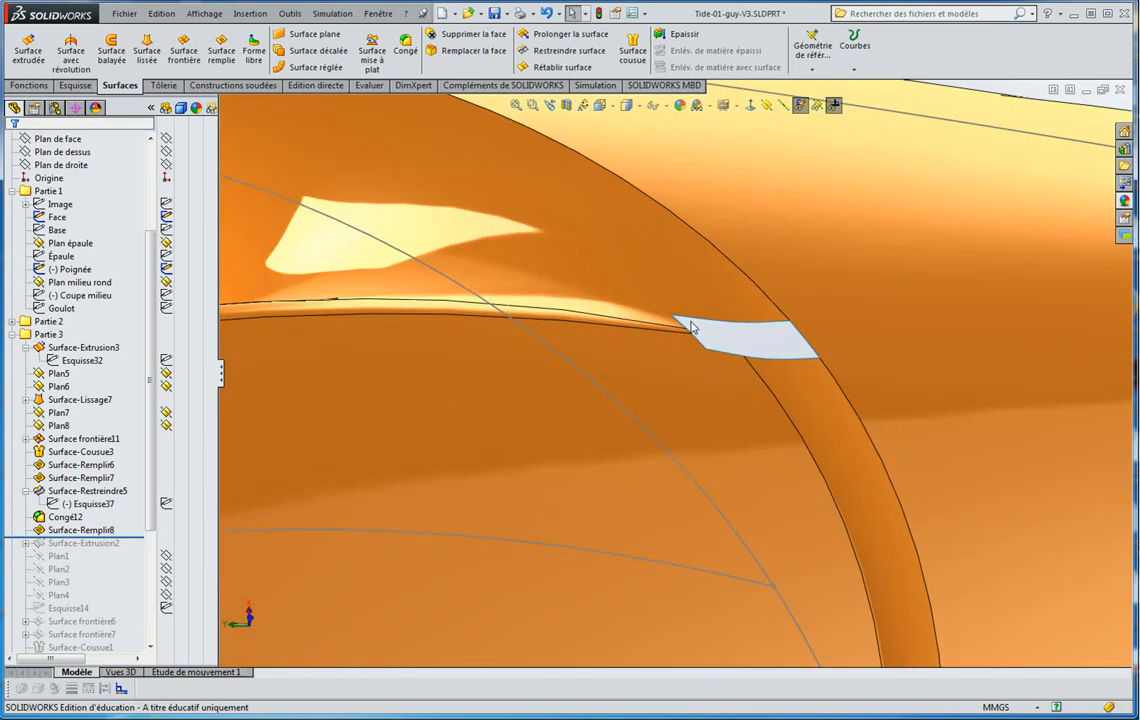
{"action": "scroll", "coordinate": [688, 328], "scroll_direction": "up", "scroll_amount": 3}
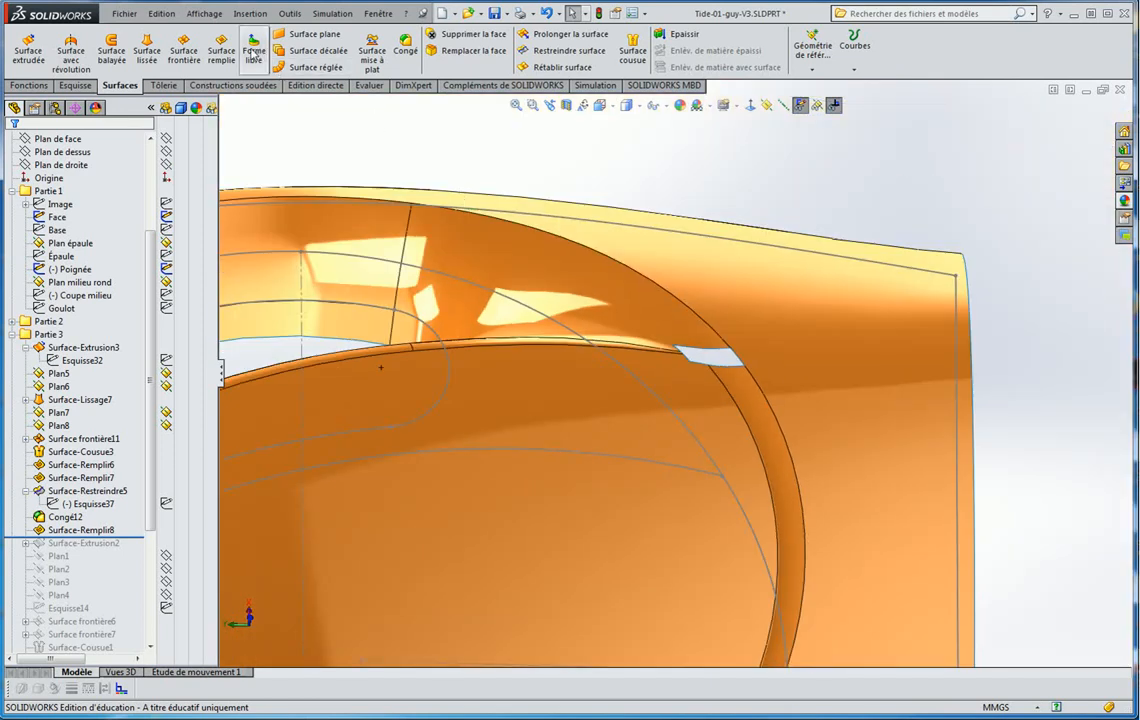
{"action": "left_click", "coordinate": [217, 58]}
{"action": "scroll", "coordinate": [680, 331], "scroll_direction": "down", "scroll_amount": 3}
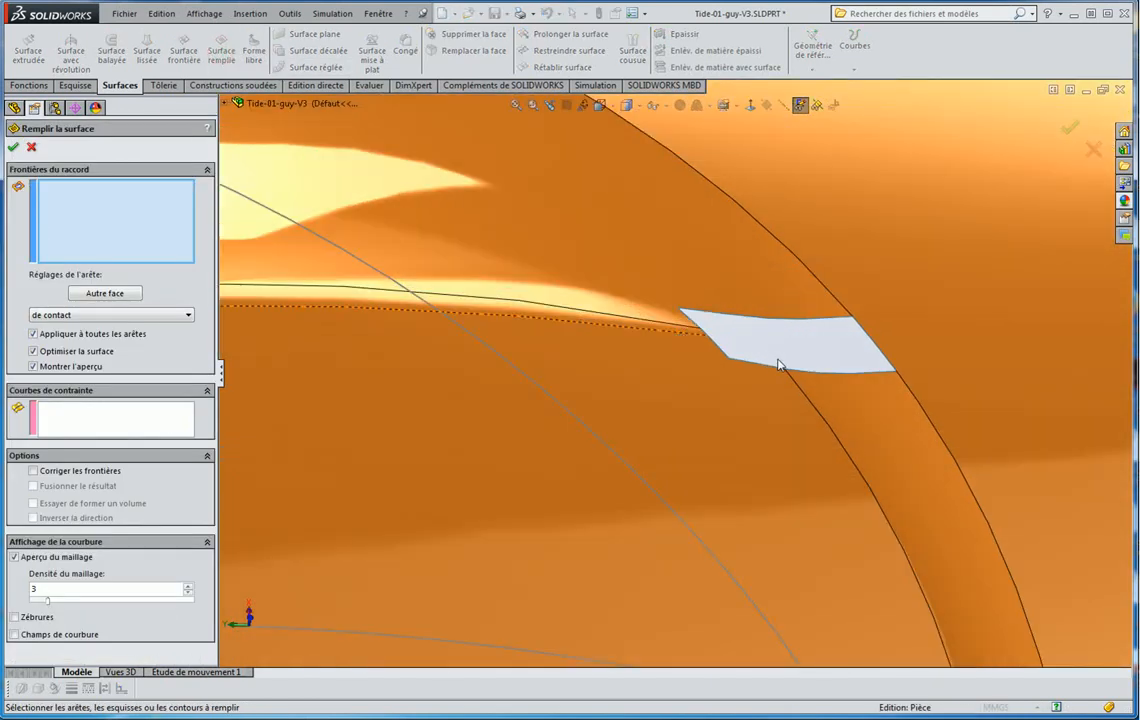
{"action": "right_click", "coordinate": [768, 371]}
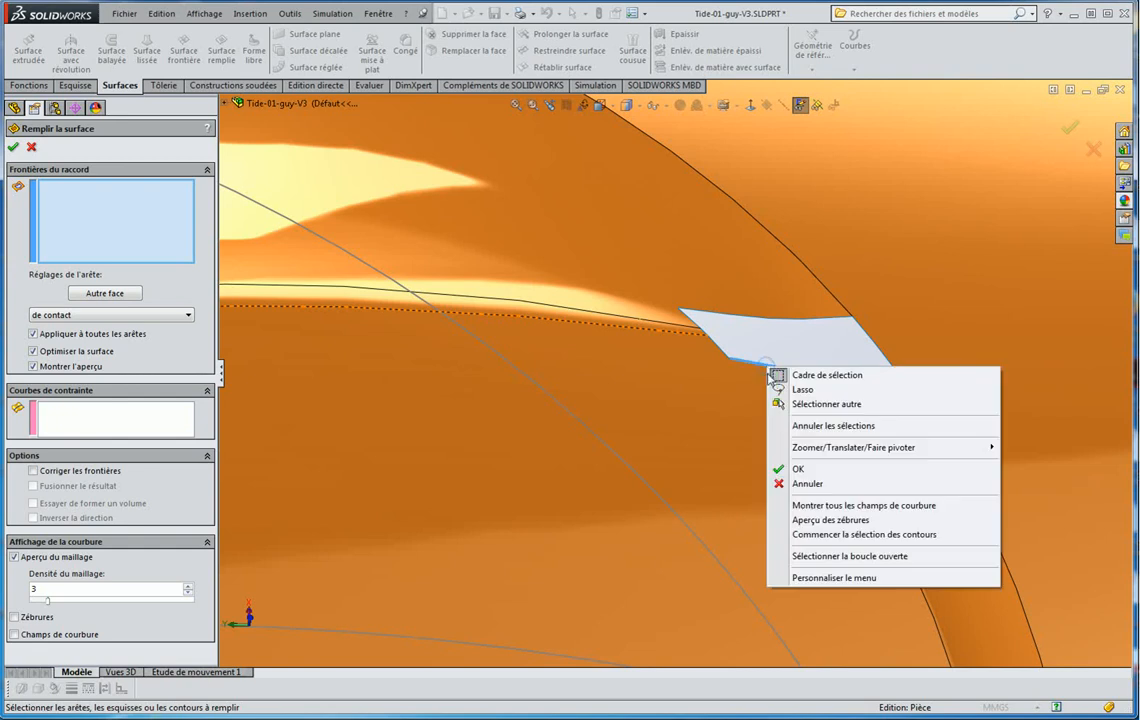
{"action": "left_click", "coordinate": [842, 555]}
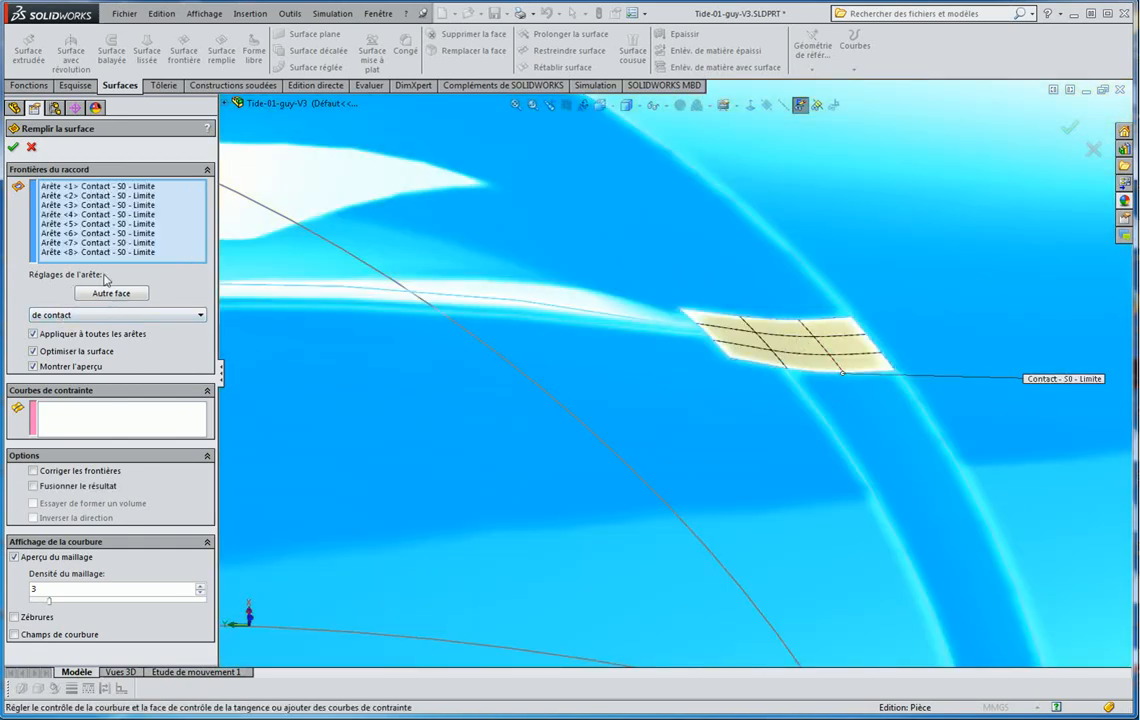
{"action": "left_click", "coordinate": [70, 315]}
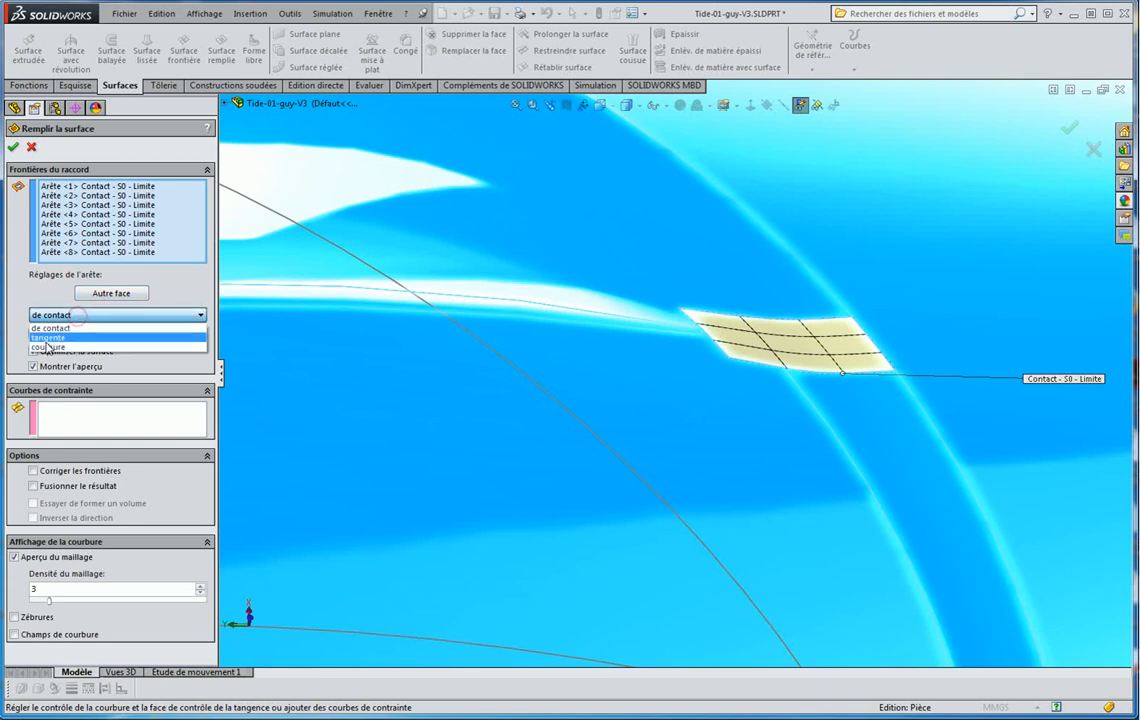
{"action": "left_click", "coordinate": [45, 343]}
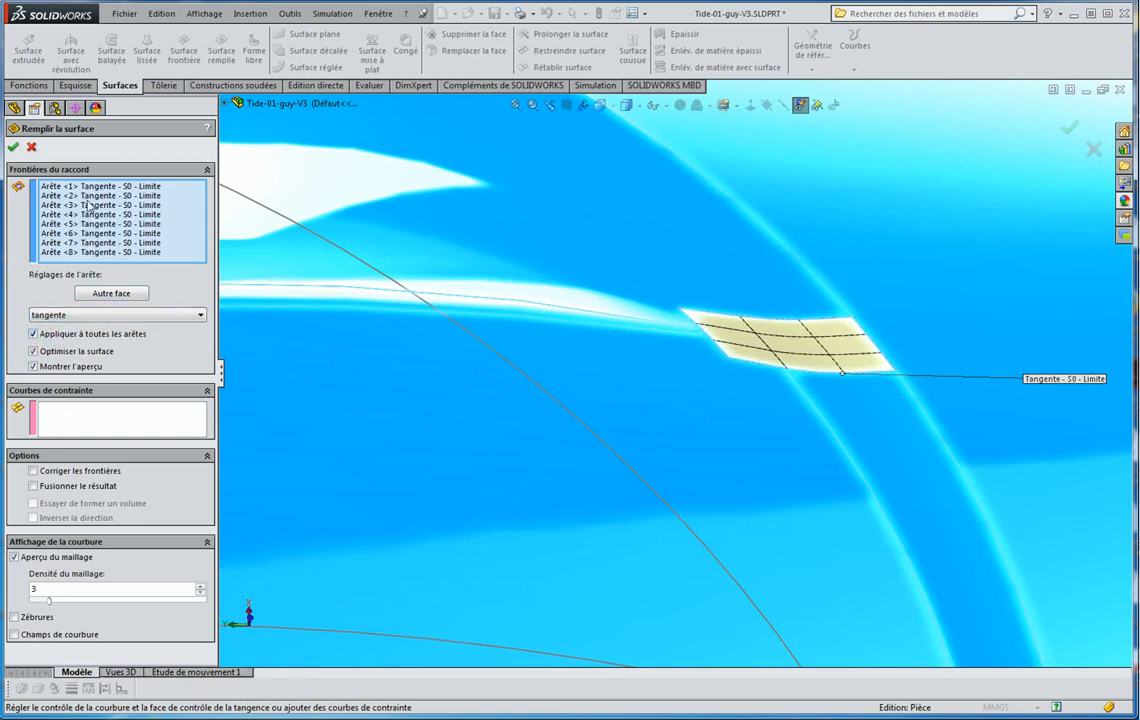
{"action": "scroll", "coordinate": [814, 378], "scroll_direction": "up", "scroll_amount": 3}
{"action": "left_click", "coordinate": [1072, 128]}
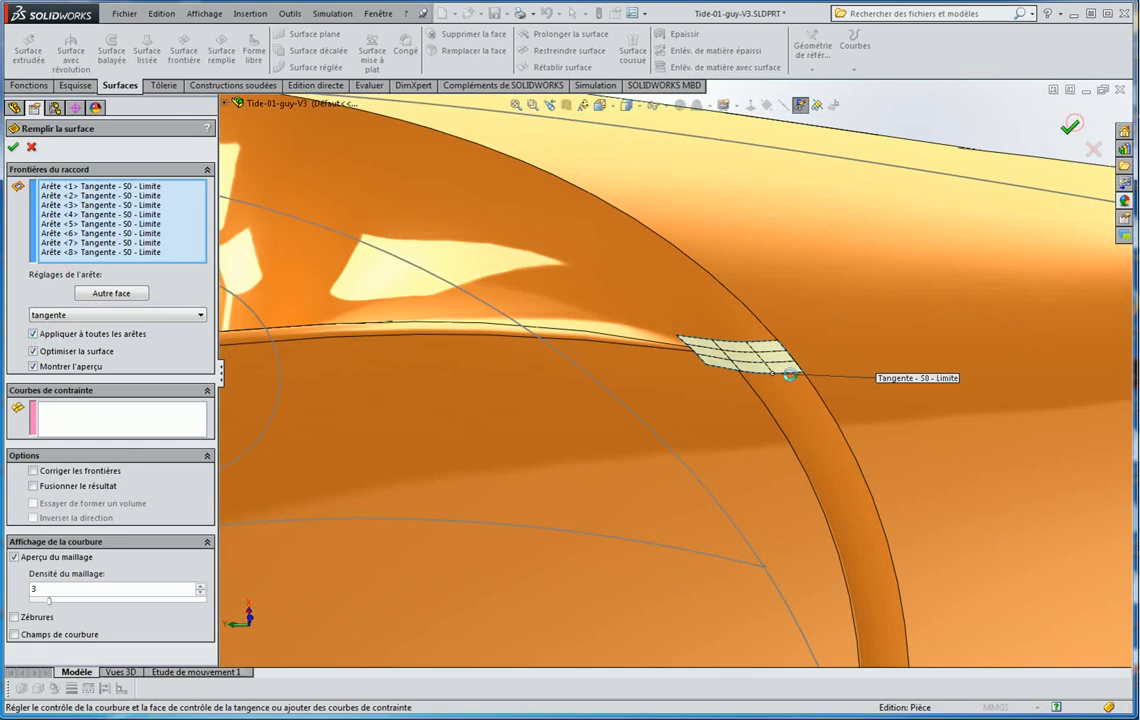
Reopen the fill patch Surface-Remplir9 for editing and clear the selection
{"action": "middle_click_drag", "start_coordinate": [758, 379], "coordinate": [921, 399]}
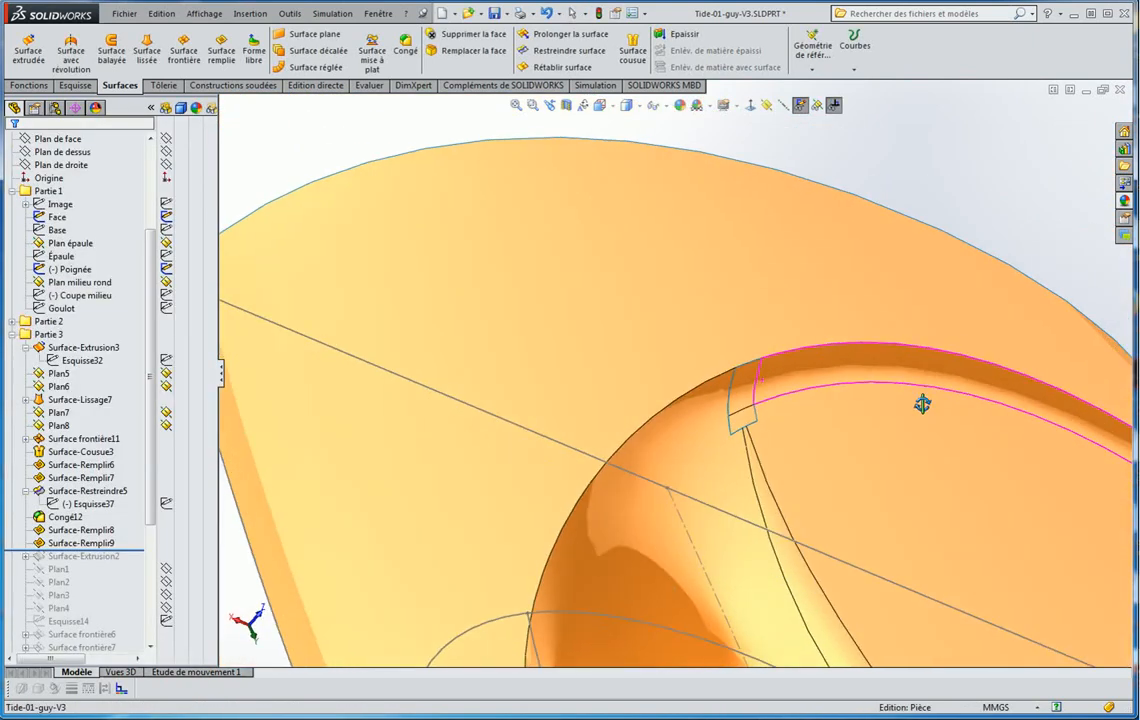
{"action": "left_click", "coordinate": [89, 541]}
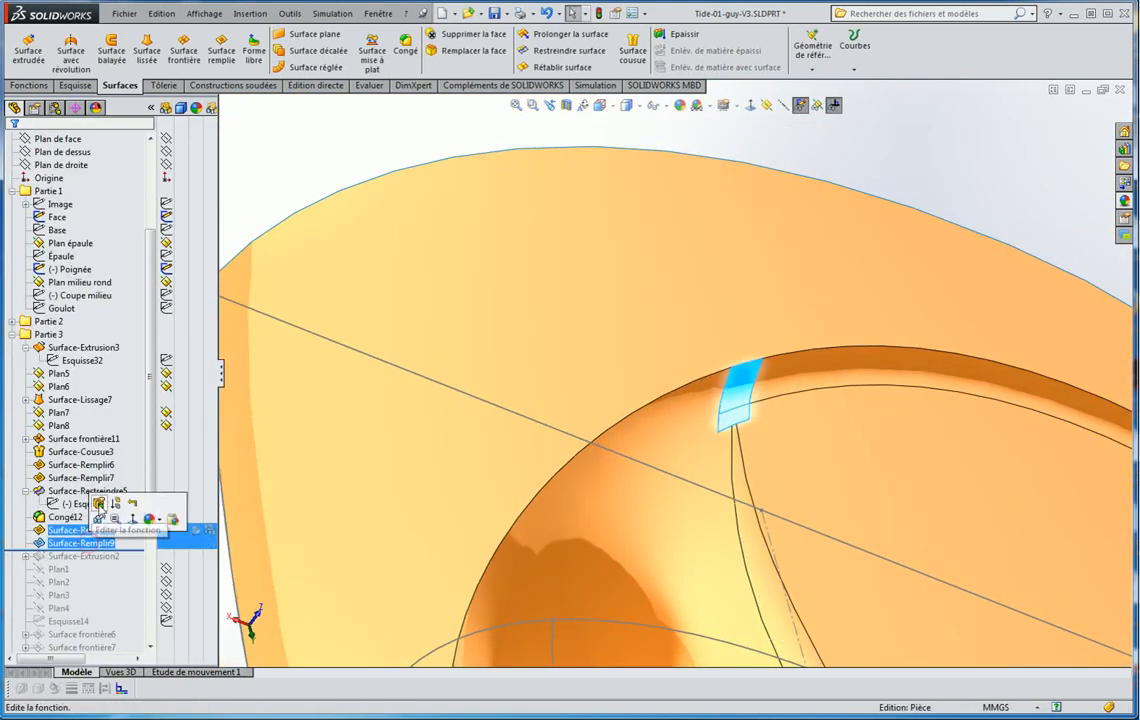
{"action": "left_click", "coordinate": [99, 503]}
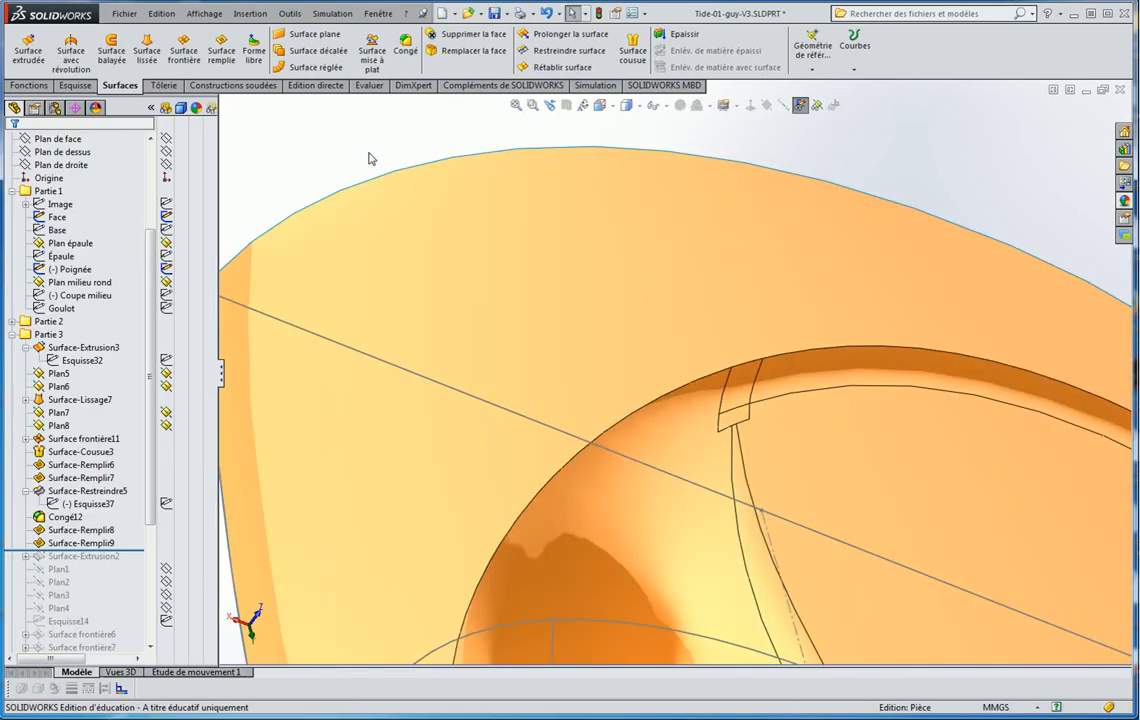
{"action": "left_click", "coordinate": [368, 152]}
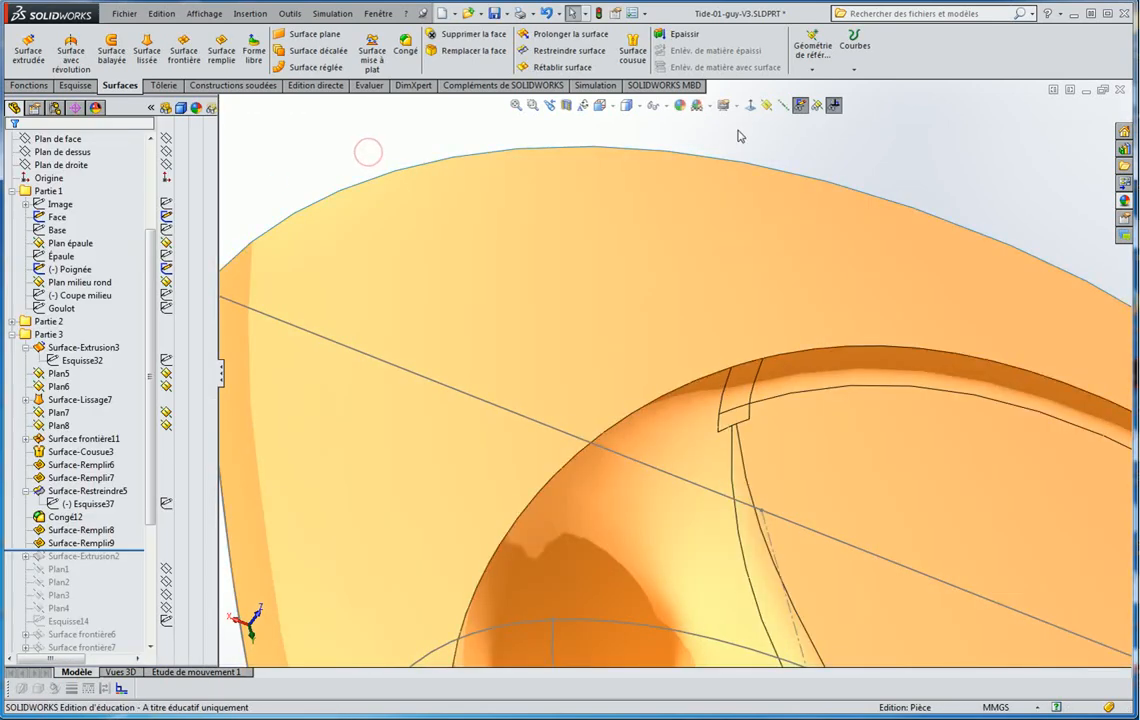
Display the model shaded without edges and examine how the new patch blends into the rim and handle
{"action": "middle_click_drag", "start_coordinate": [738, 400], "coordinate": [747, 316]}
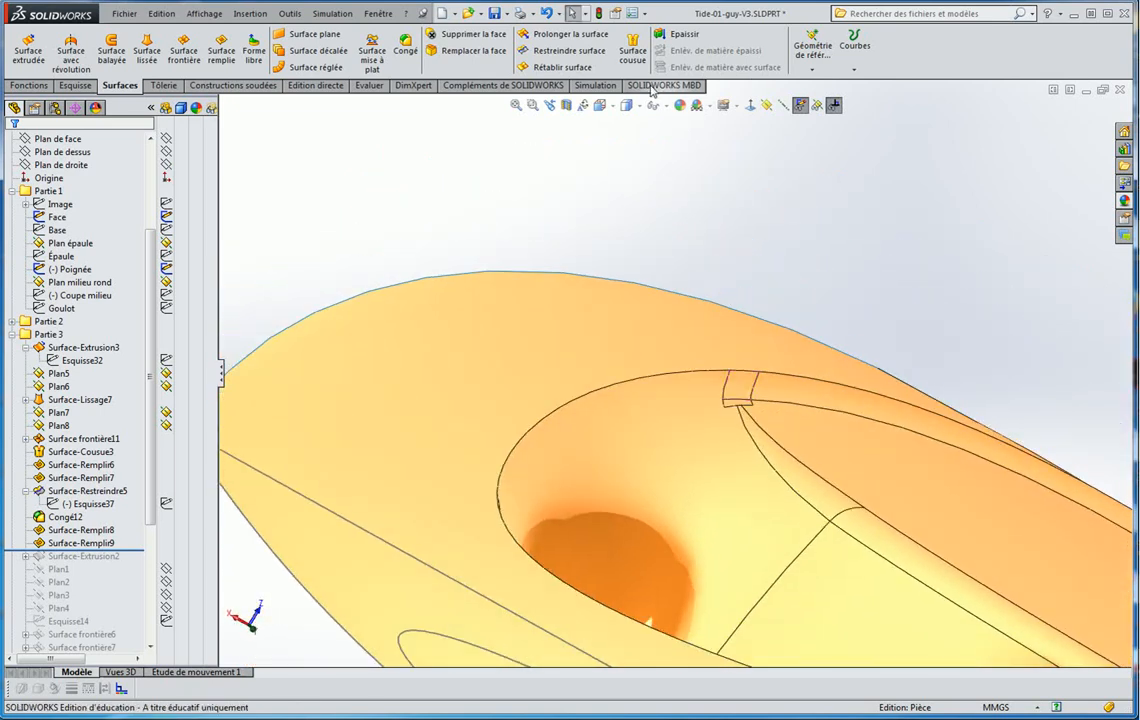
{"action": "left_click", "coordinate": [640, 107]}
{"action": "left_click", "coordinate": [628, 140]}
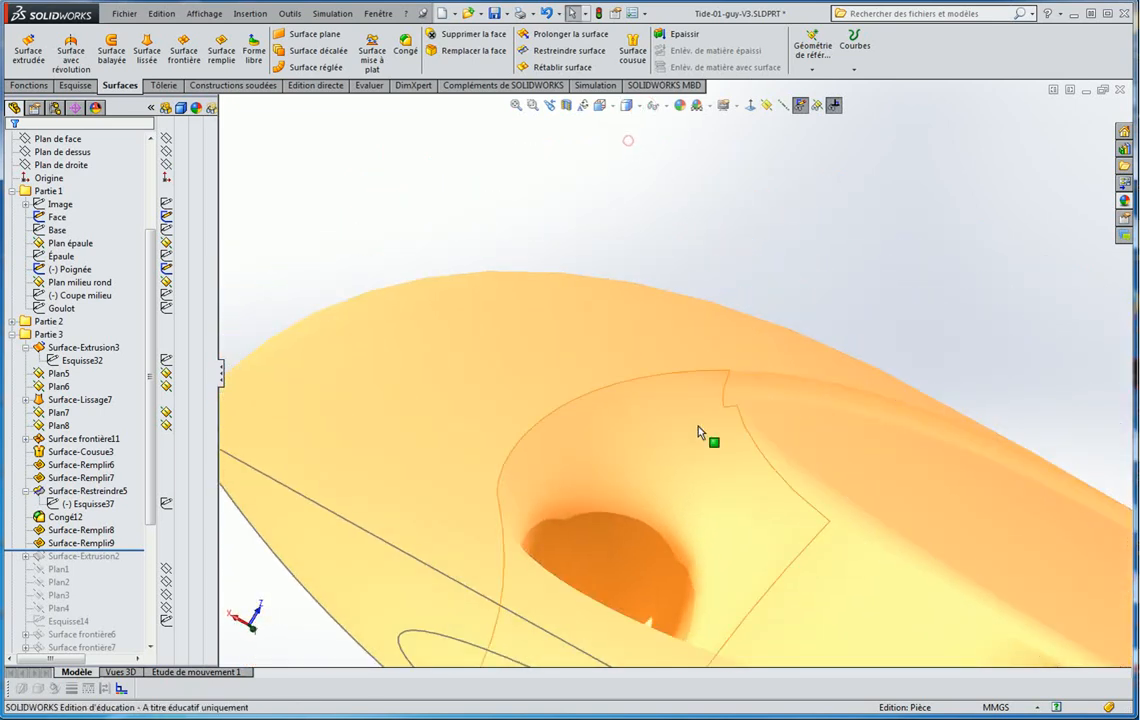
{"action": "scroll", "coordinate": [765, 322], "scroll_direction": "down", "scroll_amount": 5}
{"action": "left_click", "coordinate": [722, 105]}
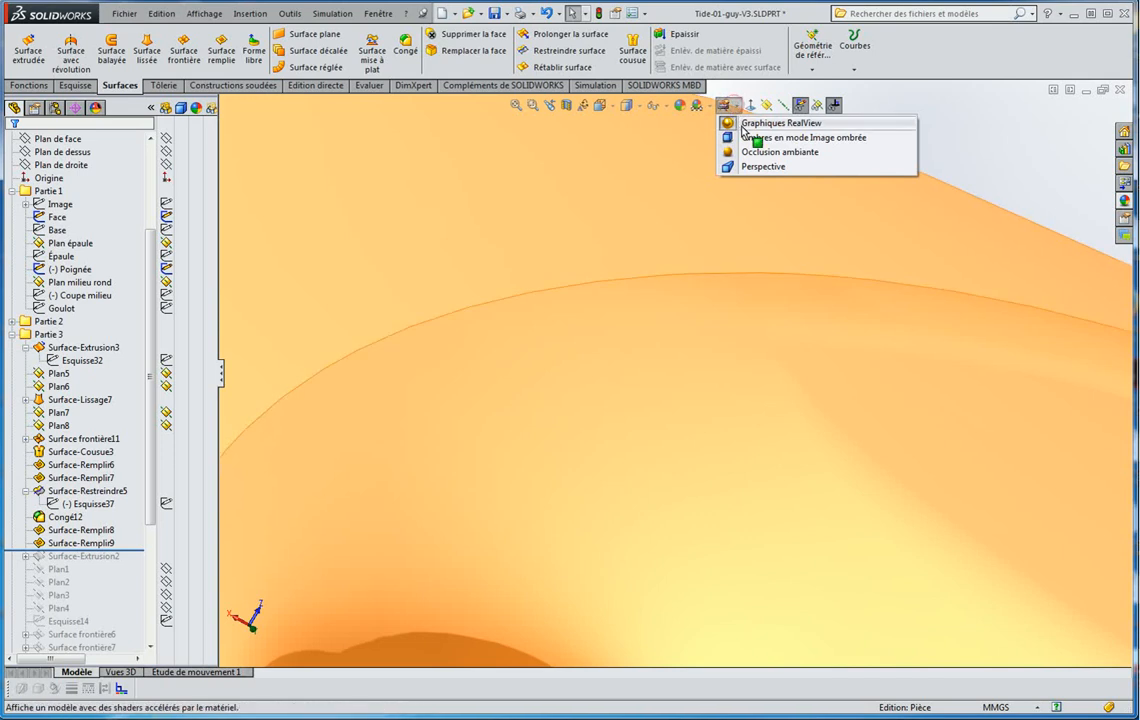
{"action": "left_click", "coordinate": [720, 168]}
{"action": "middle_click_drag", "start_coordinate": [910, 230], "coordinate": [656, 505]}
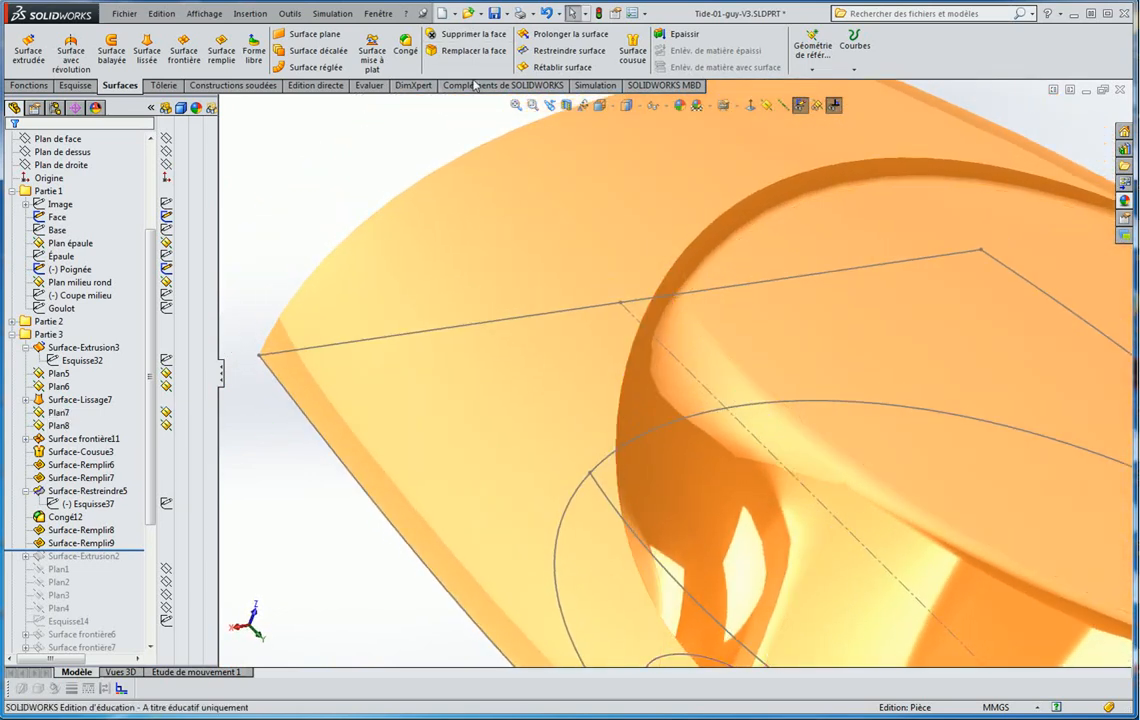
Examine the surface continuity around the fill patch with zebra stripes, and turn the stripes off
{"action": "left_click", "coordinate": [369, 86]}
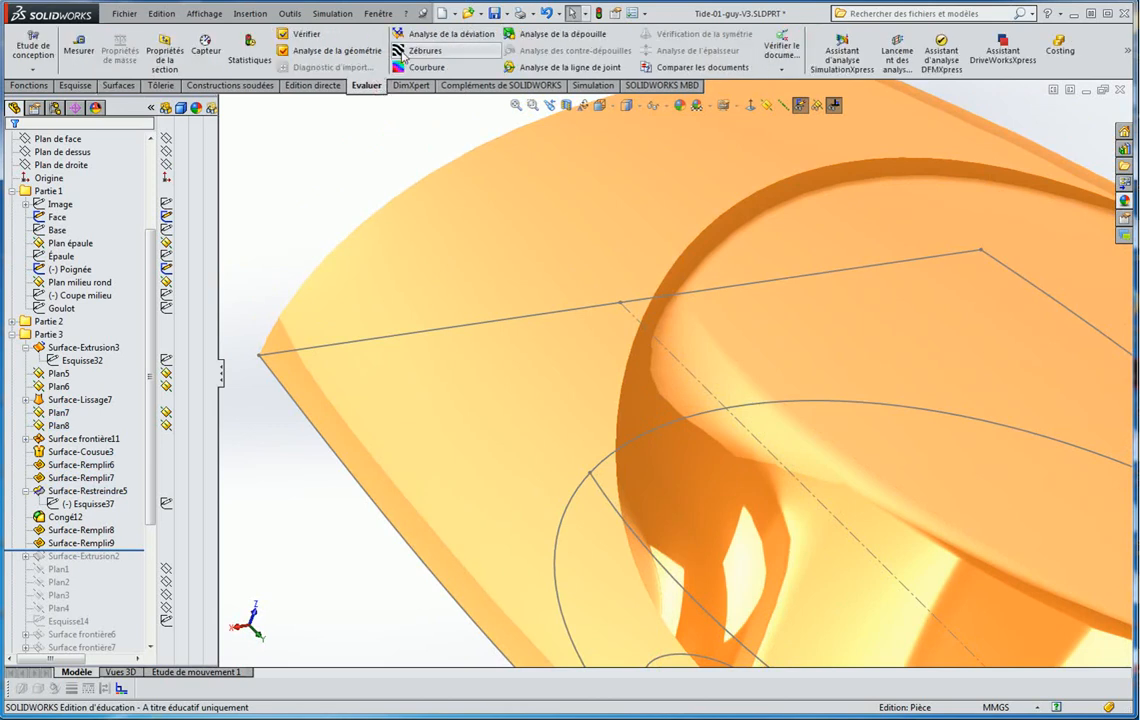
{"action": "left_click", "coordinate": [402, 54]}
{"action": "scroll", "coordinate": [691, 340], "scroll_direction": "down", "scroll_amount": 3}
{"action": "mouse_move", "coordinate": [691, 340]}
{"action": "middle_mouse_down"}
{"action": "mouse_move", "coordinate": [675, 282]}
{"action": "mouse_move", "coordinate": [669, 294]}
{"action": "mouse_move", "coordinate": [695, 335]}
{"action": "middle_mouse_up"}
{"action": "right_click", "coordinate": [687, 305]}
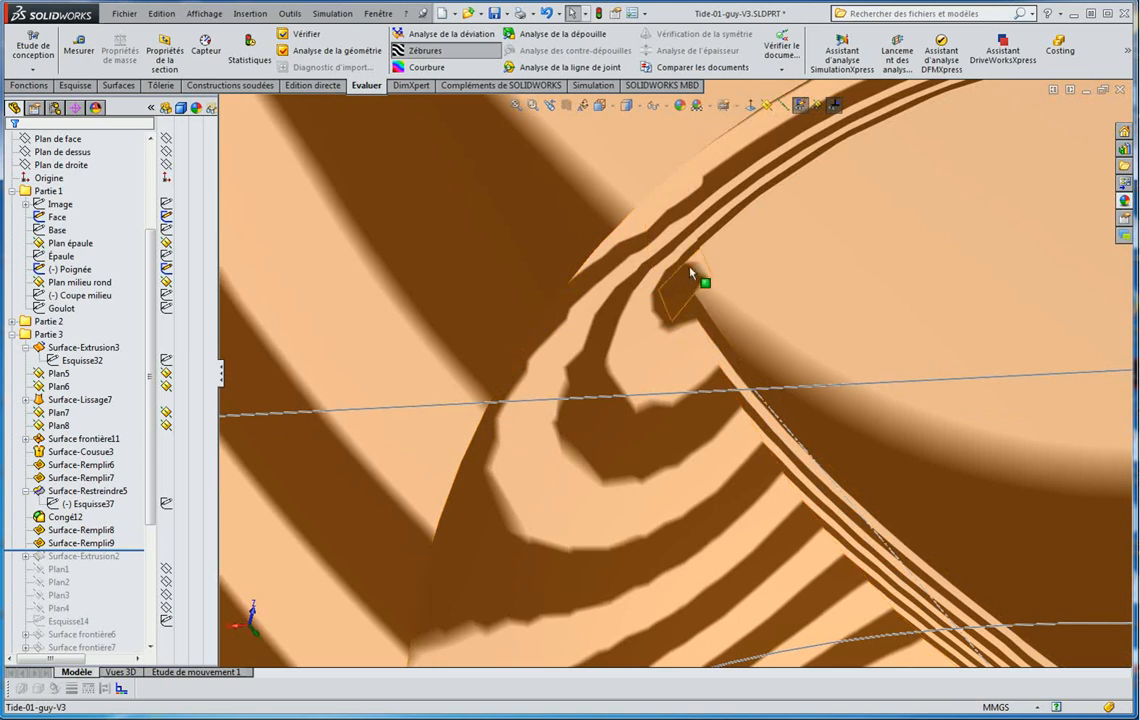
{"action": "scroll", "coordinate": [672, 313], "scroll_direction": "up", "scroll_amount": 2}
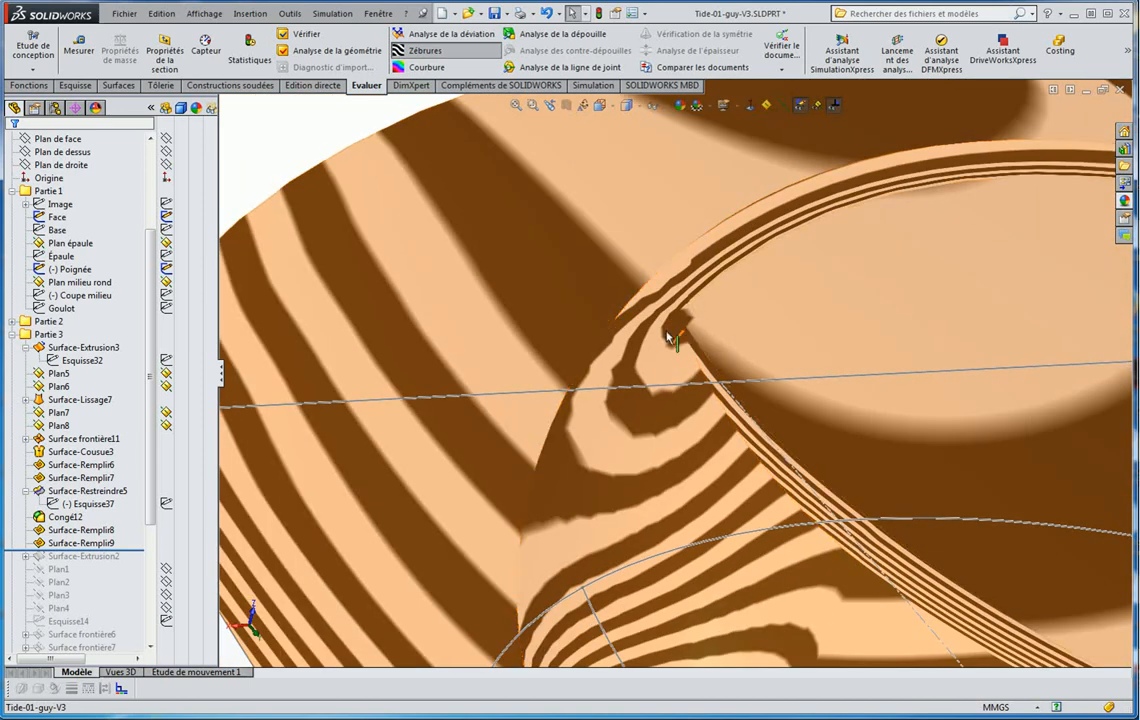
{"action": "left_click", "coordinate": [424, 50]}
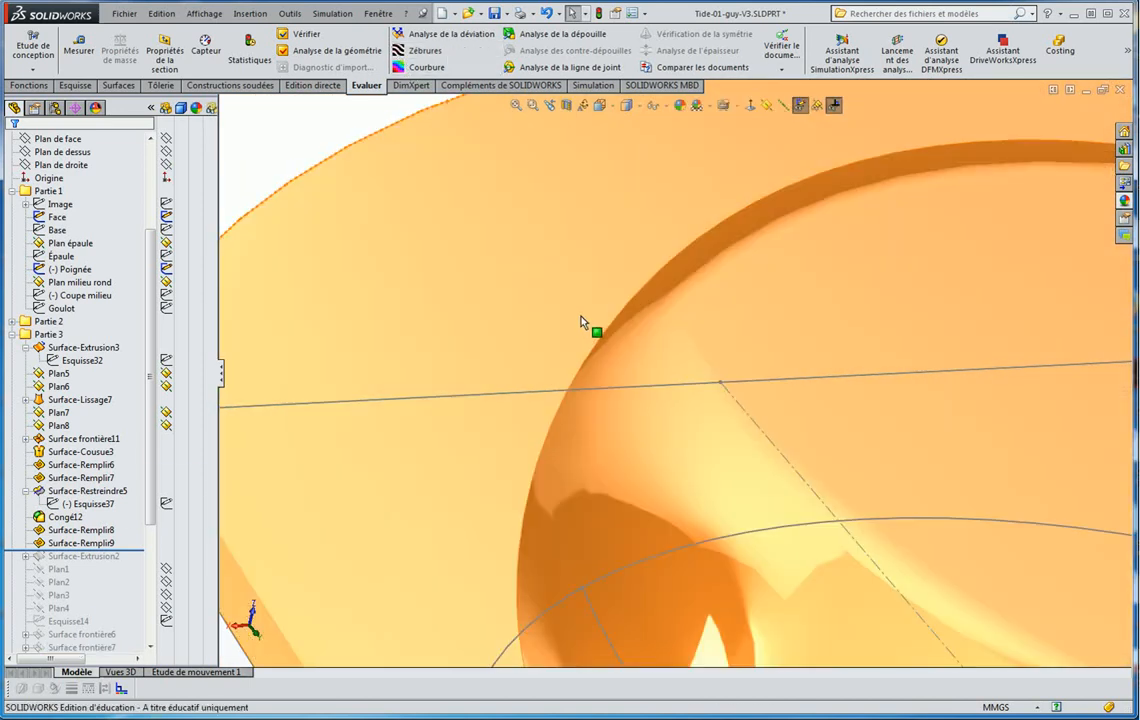
Display the bottle shaded with edges and turn off RealView graphics
{"action": "scroll", "coordinate": [583, 322], "scroll_direction": "up", "scroll_amount": 4}
{"action": "middle_click_drag", "start_coordinate": [771, 415], "coordinate": [918, 529]}
{"action": "scroll", "coordinate": [916, 510], "scroll_direction": "up", "scroll_amount": 2}
{"action": "scroll", "coordinate": [896, 177], "scroll_direction": "down", "scroll_amount": 3}
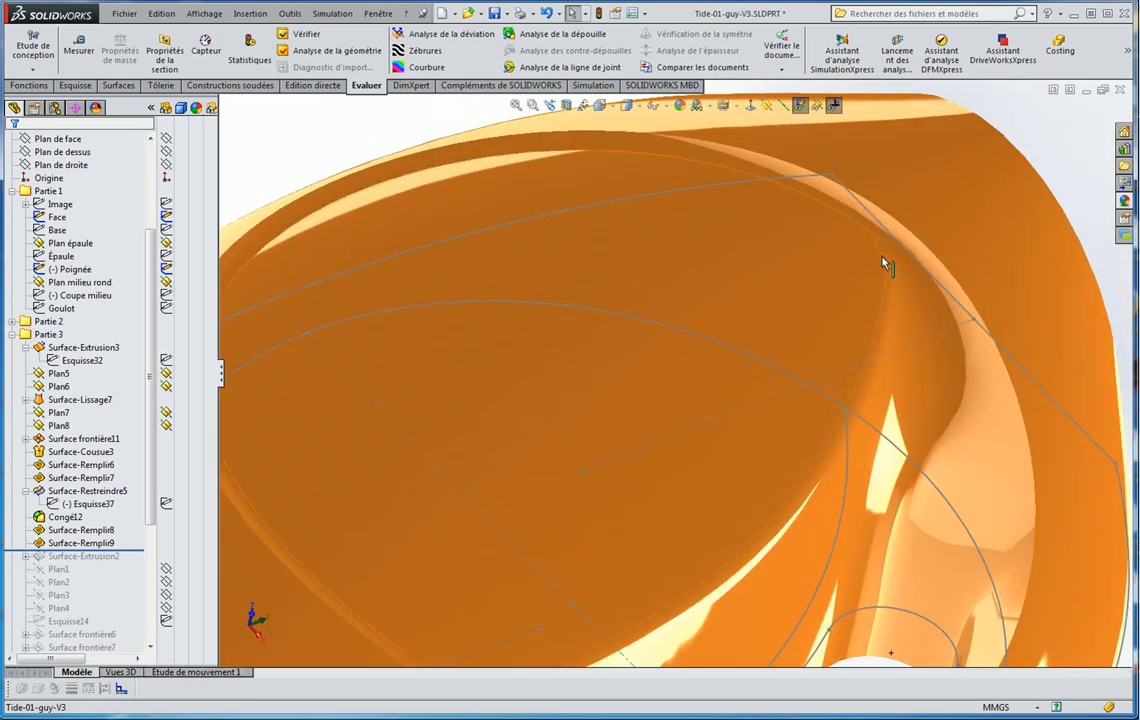
{"action": "scroll", "coordinate": [888, 257], "scroll_direction": "up", "scroll_amount": 5}
{"action": "middle_click_drag", "start_coordinate": [634, 492], "coordinate": [535, 591]}
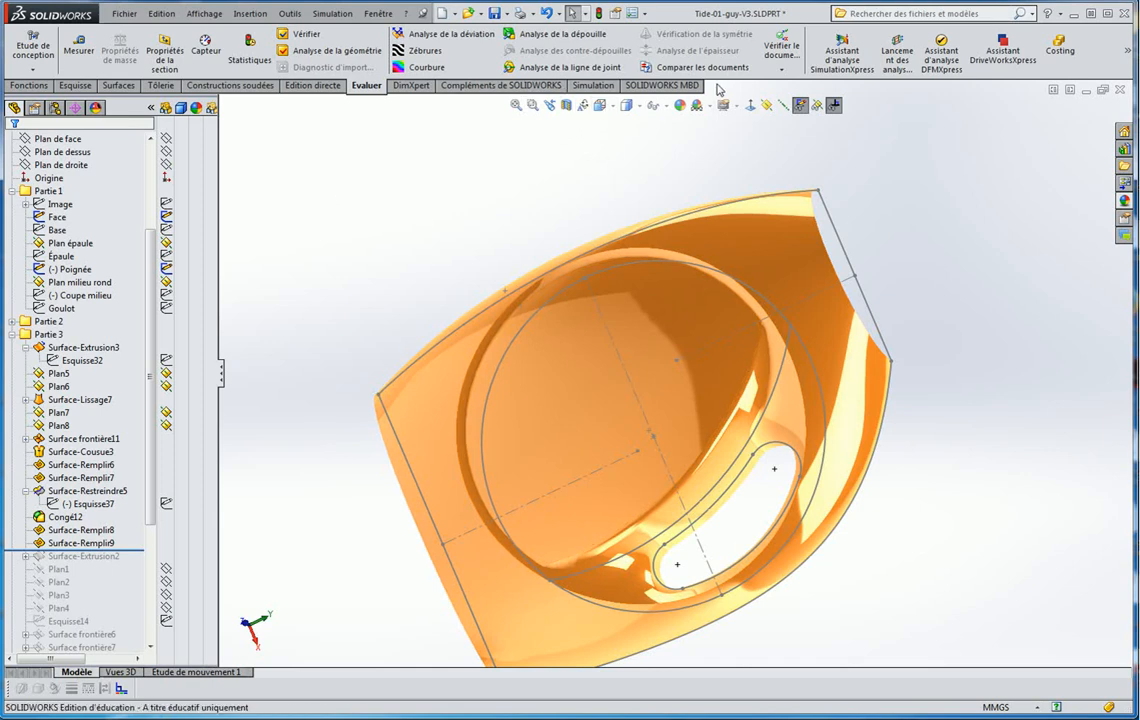
{"action": "left_click", "coordinate": [633, 106]}
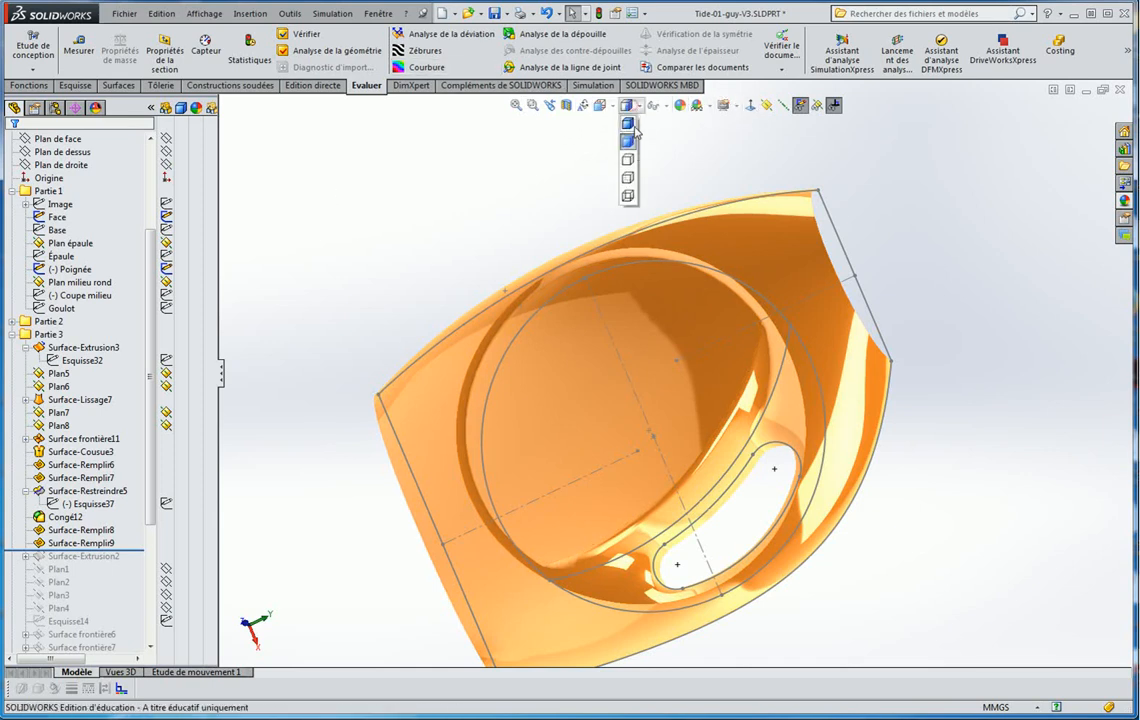
{"action": "left_click", "coordinate": [629, 140]}
{"action": "left_click", "coordinate": [729, 106]}
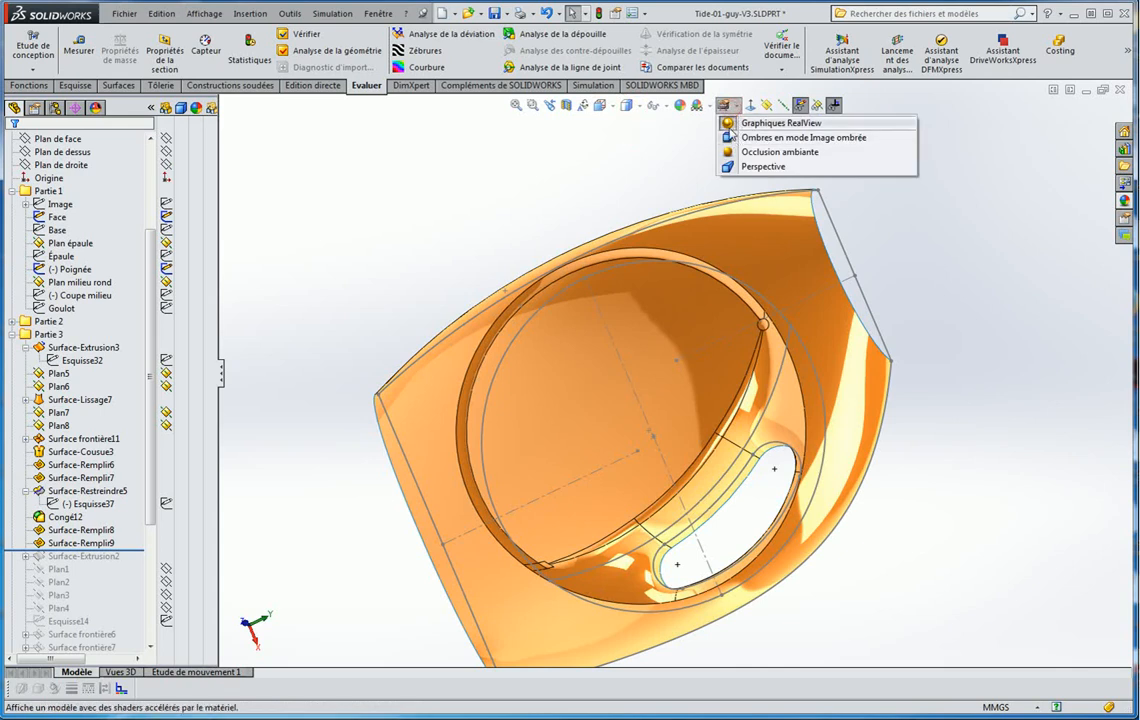
{"action": "left_click", "coordinate": [731, 127]}
Examine the parent references of the trim Surface-Restreindre5 and the fillet Congé12 in the feature tree
{"action": "middle_click_drag", "start_coordinate": [616, 410], "coordinate": [771, 366]}
{"action": "left_click", "coordinate": [112, 545]}
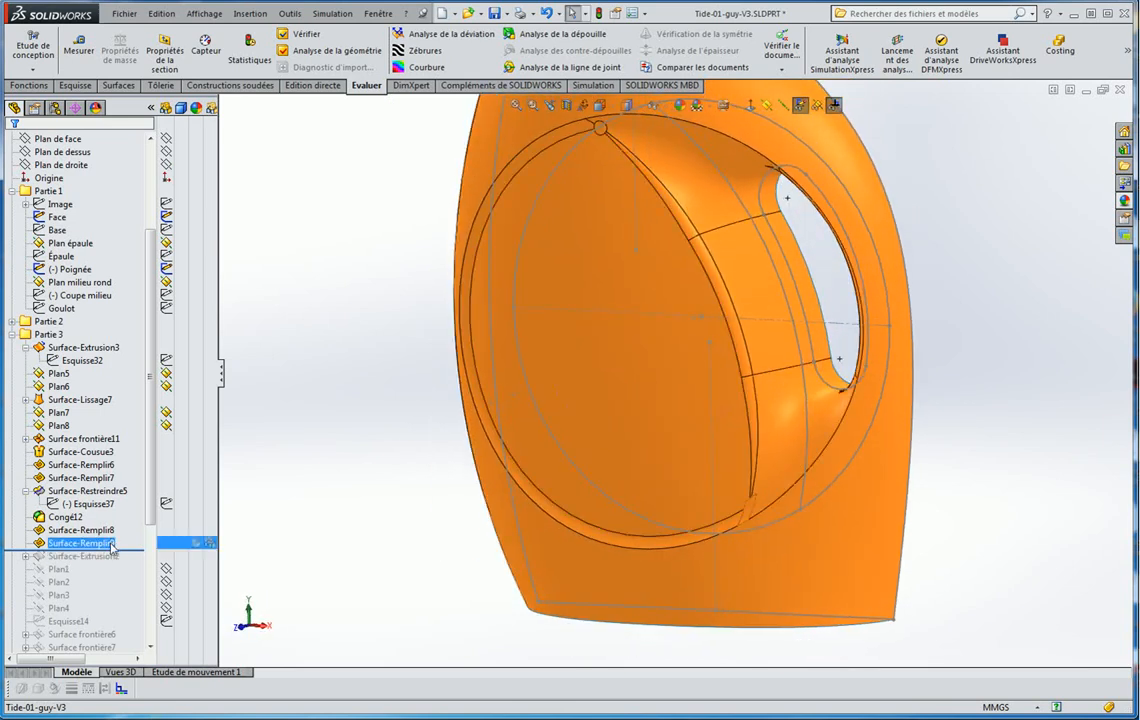
{"action": "key", "text": "Up"}
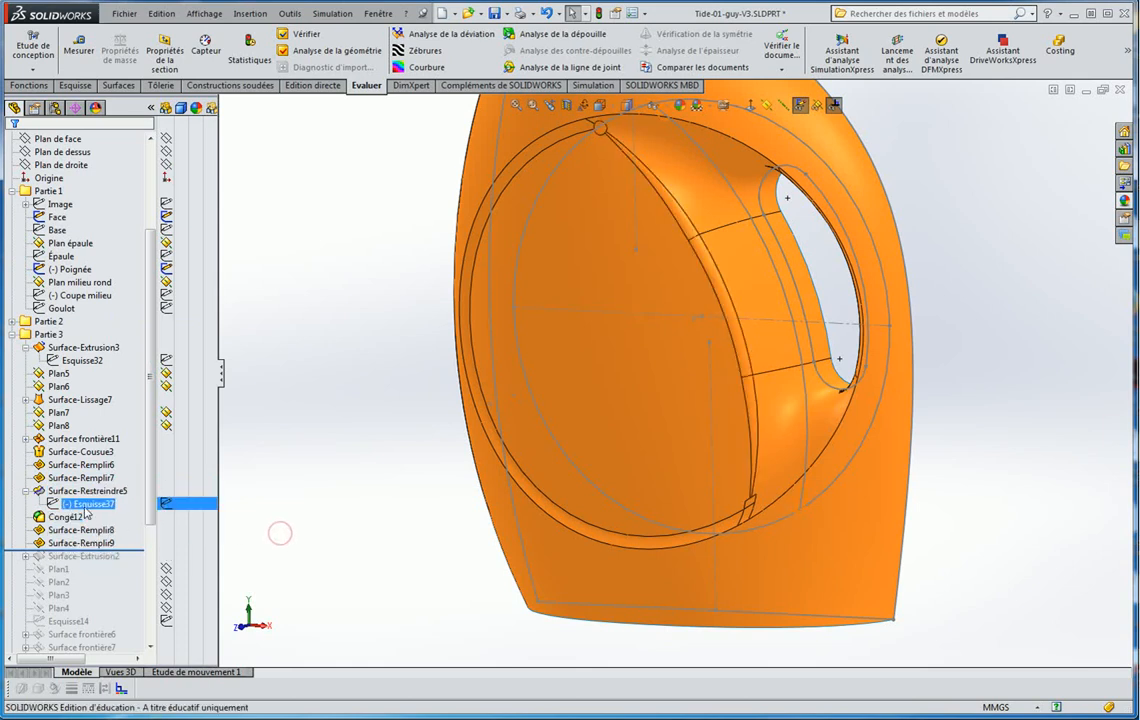
{"action": "left_click", "coordinate": [91, 492]}
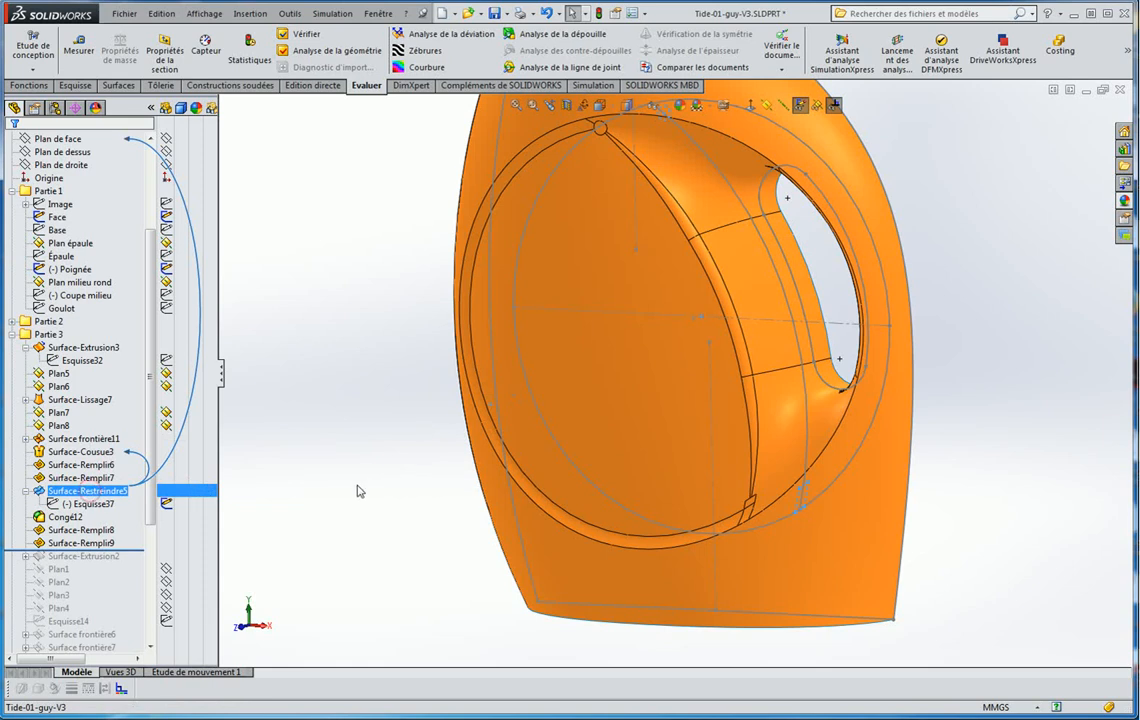
{"action": "middle_click_drag", "start_coordinate": [382, 491], "coordinate": [313, 532]}
{"action": "left_click", "coordinate": [94, 521]}
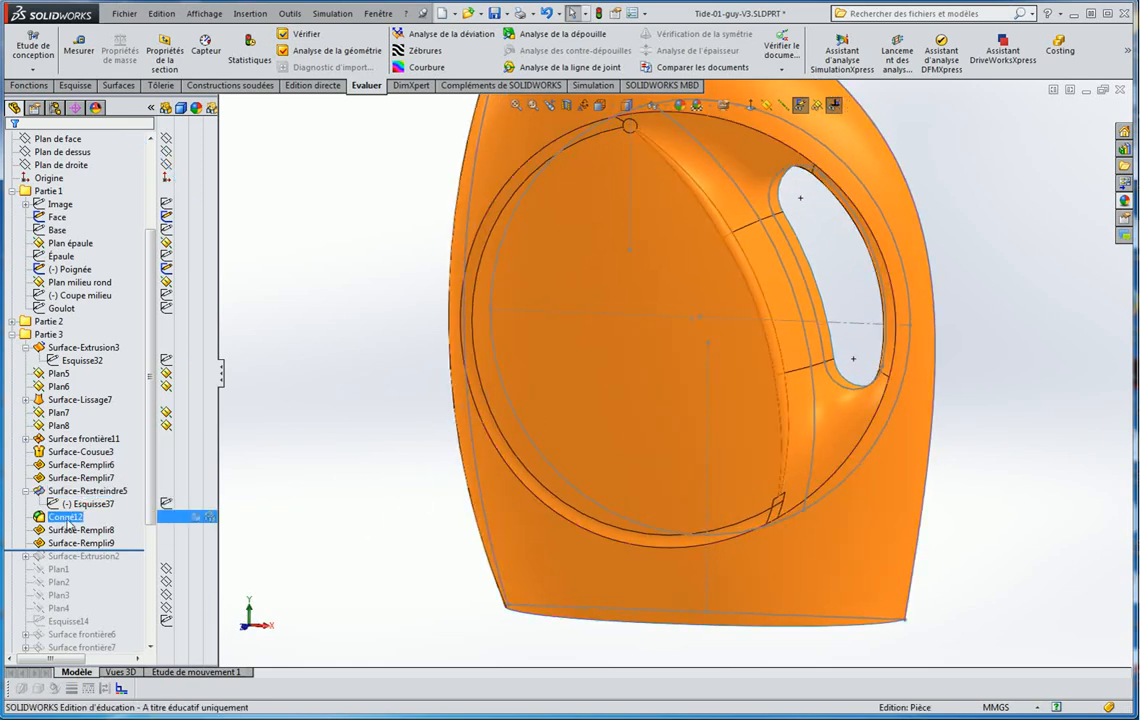
{"action": "left_click", "coordinate": [84, 479], "text": "ctrl"}
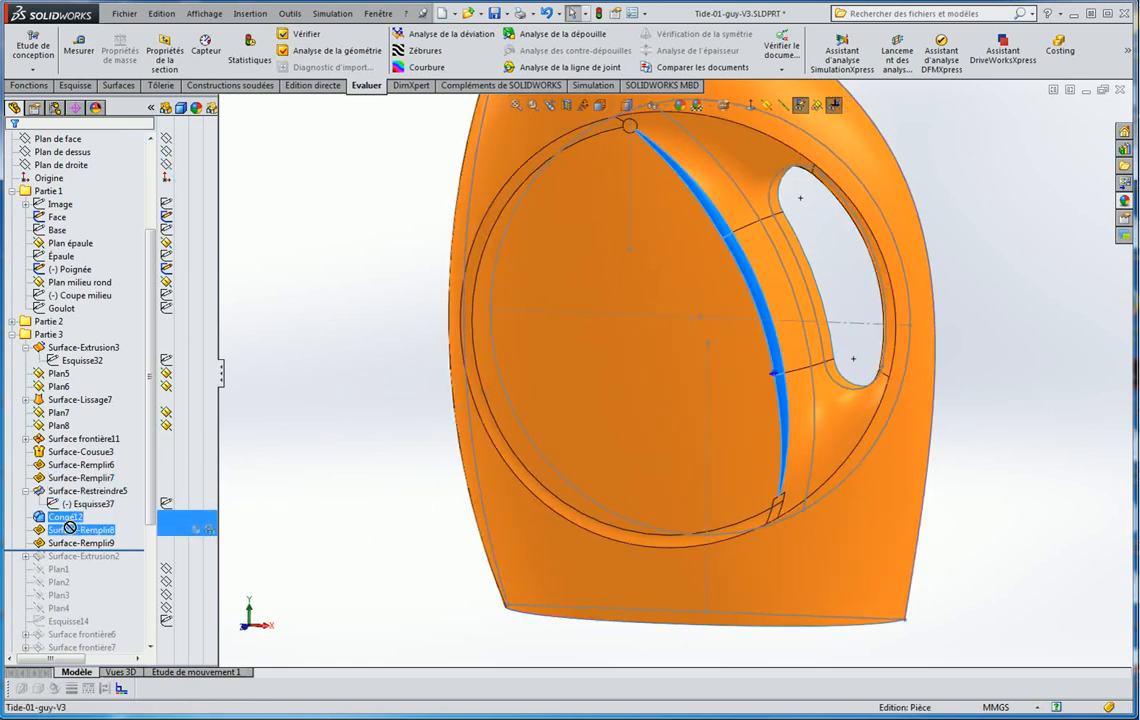
{"action": "left_click", "coordinate": [72, 516]}
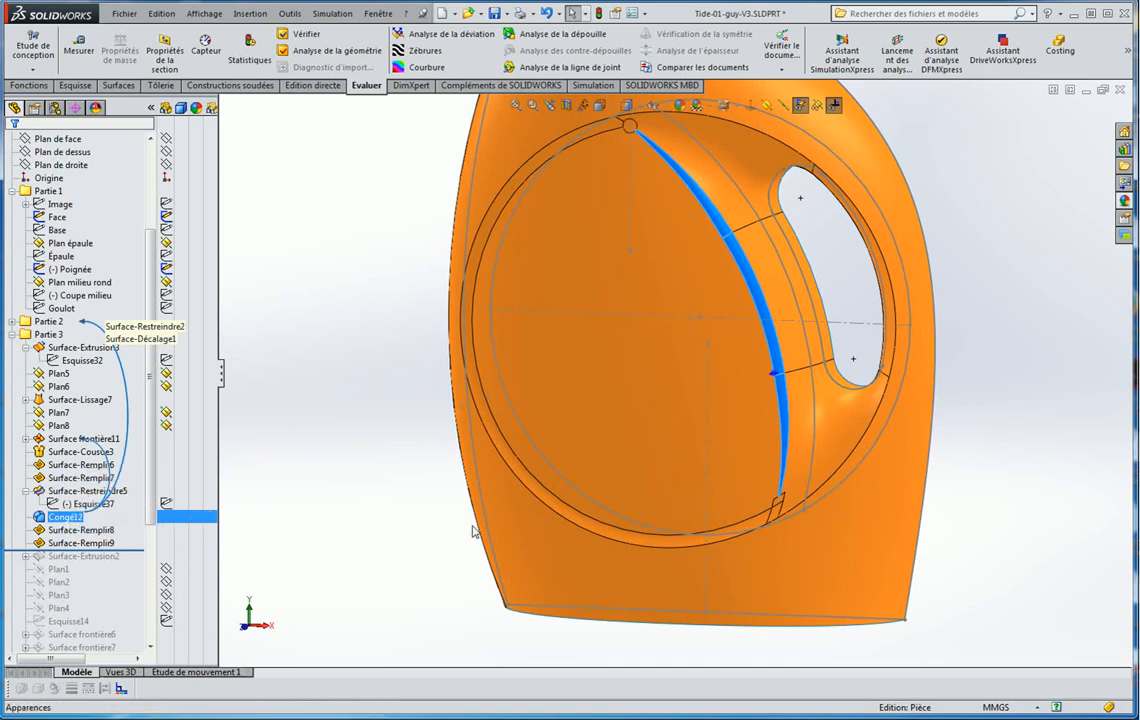
{"action": "left_click", "coordinate": [347, 497]}
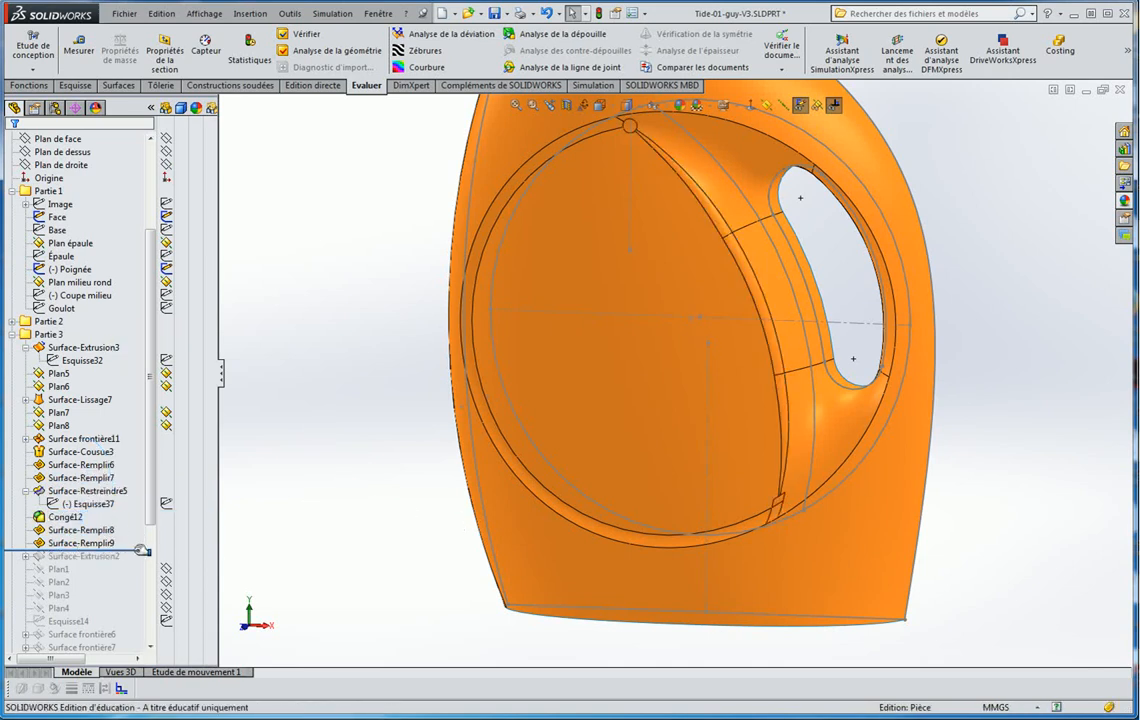
Roll the model back to just after Surface-Remplir7, before the trim and the fillet
{"action": "left_click_drag", "start_coordinate": [141, 550], "coordinate": [141, 486]}
{"action": "middle_click_drag", "start_coordinate": [855, 293], "coordinate": [838, 276]}
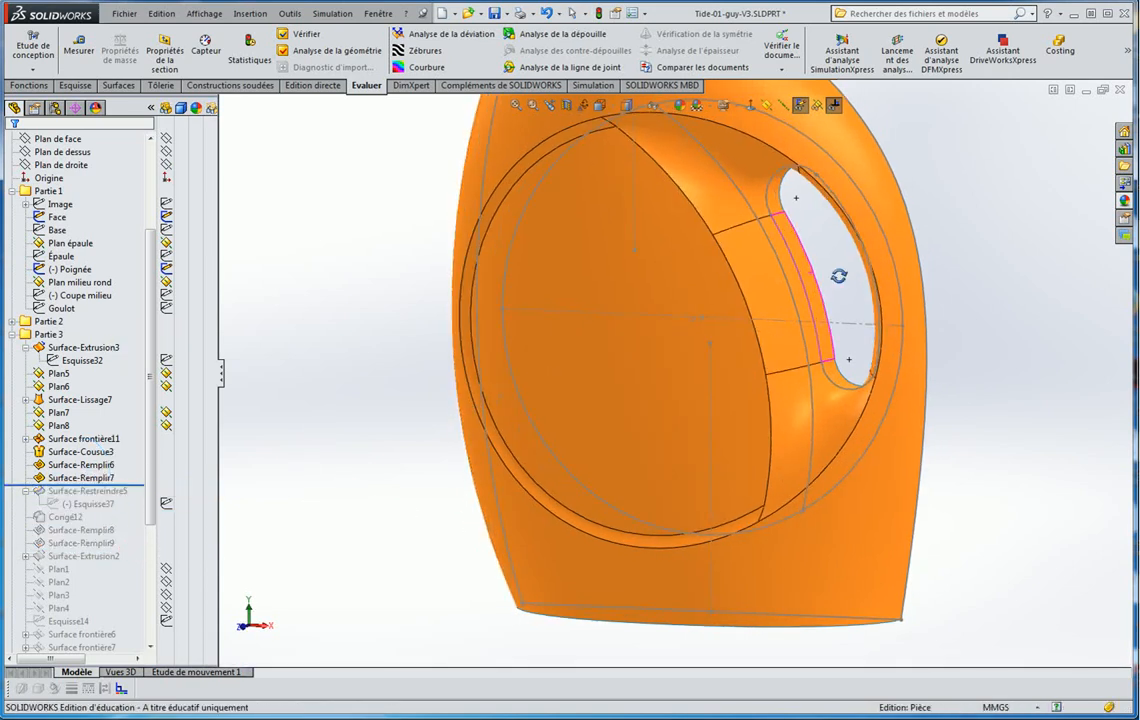
{"action": "middle_click_drag", "start_coordinate": [568, 337], "coordinate": [800, 255]}
{"action": "scroll", "coordinate": [743, 264], "scroll_direction": "up", "scroll_amount": 3}
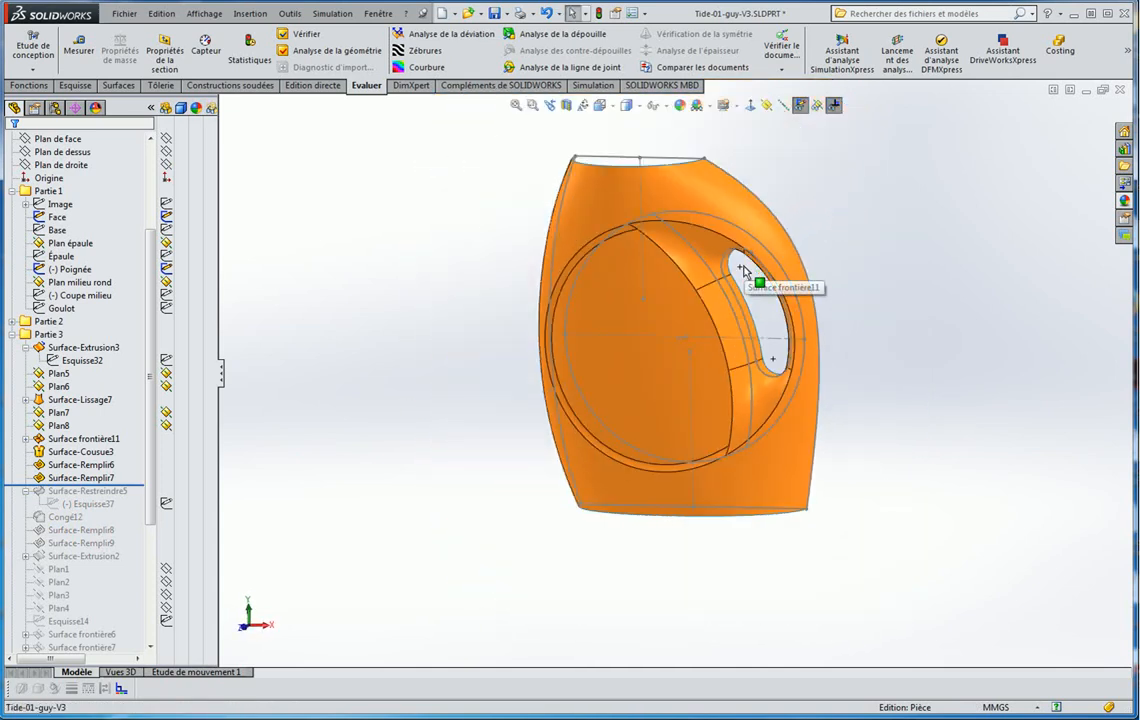
{"action": "middle_click_drag", "start_coordinate": [915, 298], "coordinate": [912, 297]}
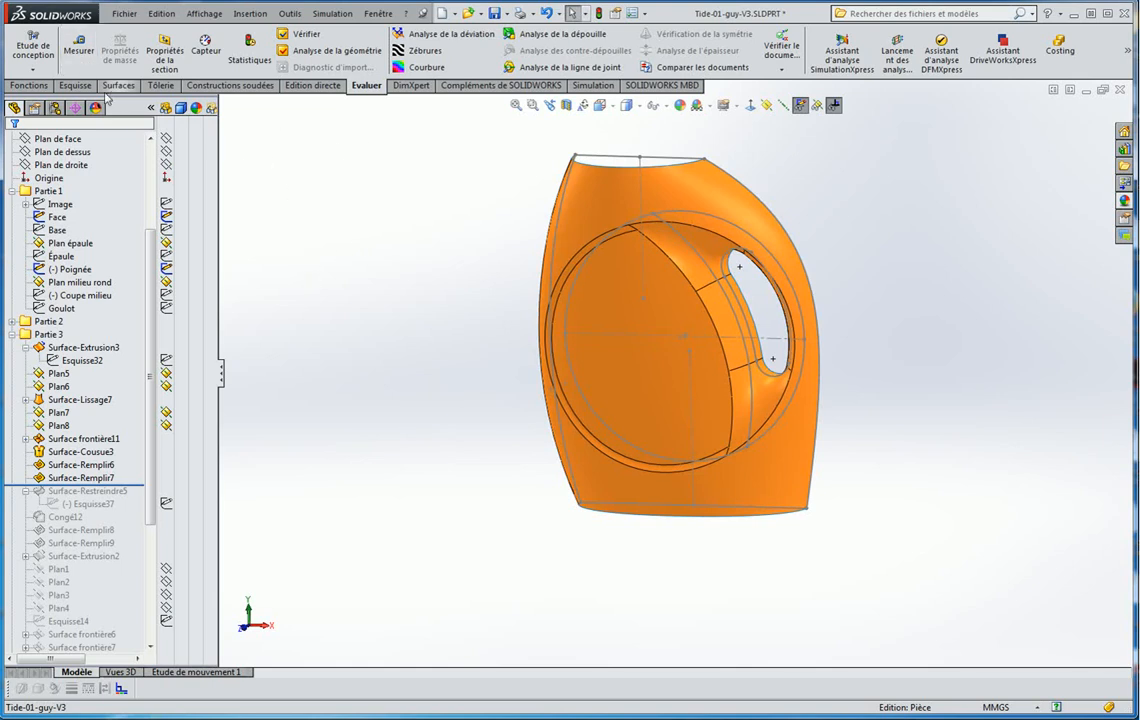
Open the bottle's Face sketch, examine its profile and circle, and close it without changes
{"action": "left_click", "coordinate": [75, 86]}
{"action": "left_click", "coordinate": [57, 217]}
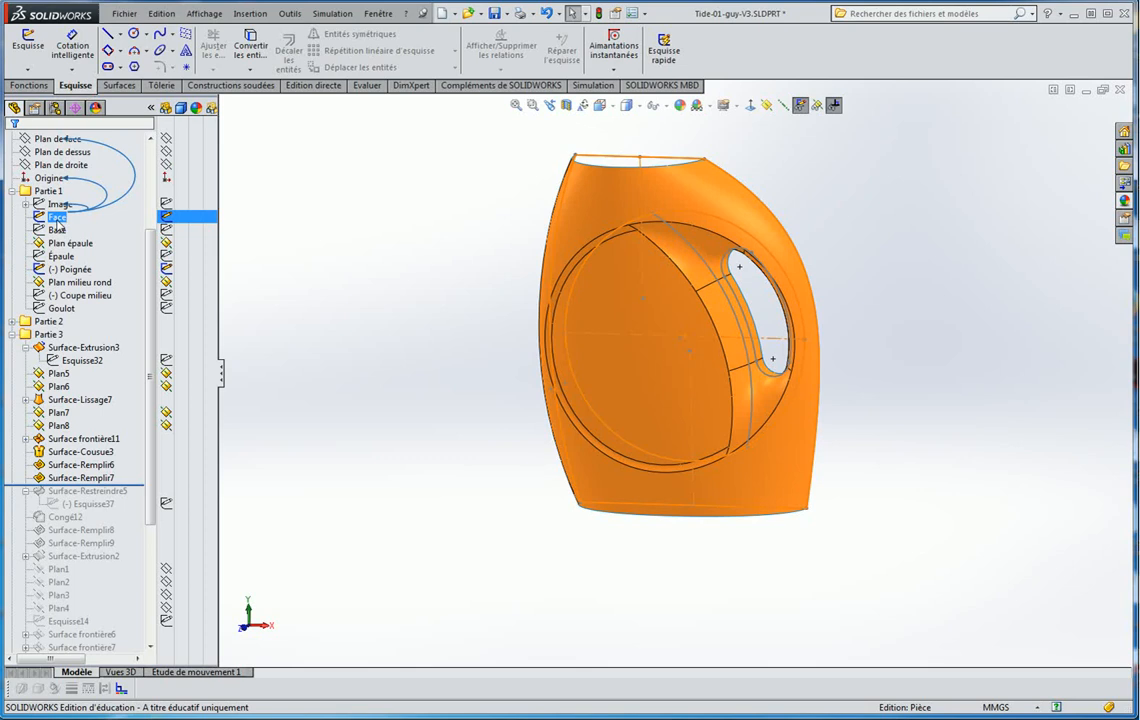
{"action": "left_click", "coordinate": [57, 219]}
{"action": "middle_click_drag", "start_coordinate": [486, 254], "coordinate": [486, 213]}
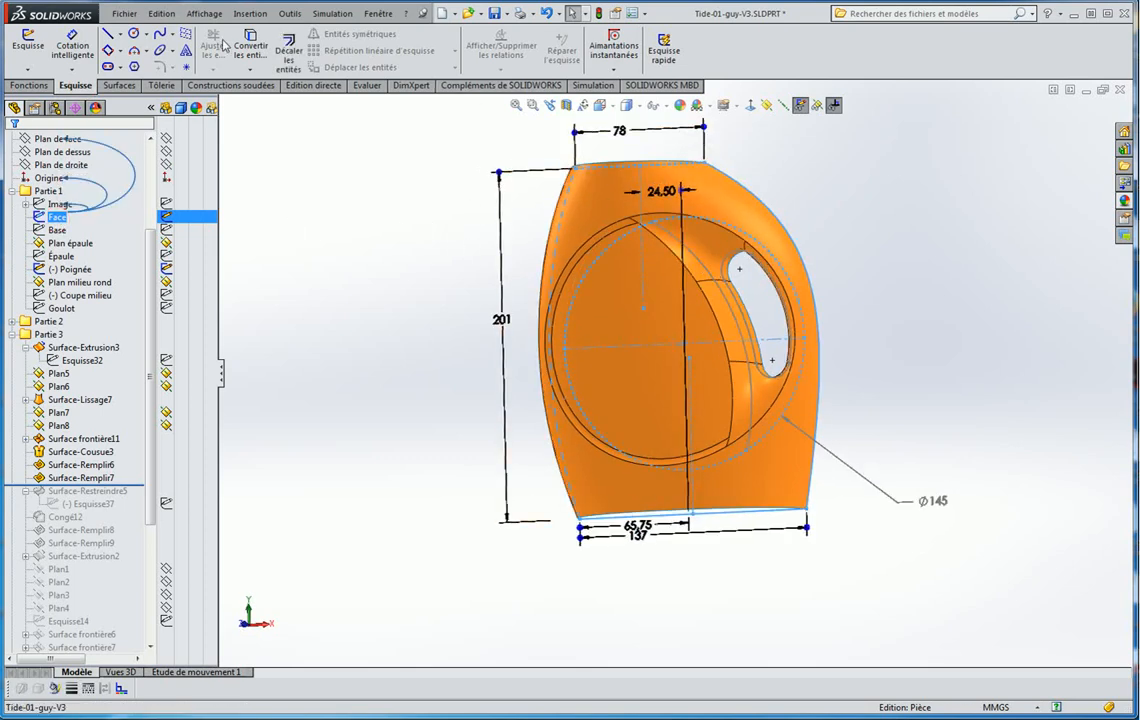
{"action": "left_click", "coordinate": [433, 284]}
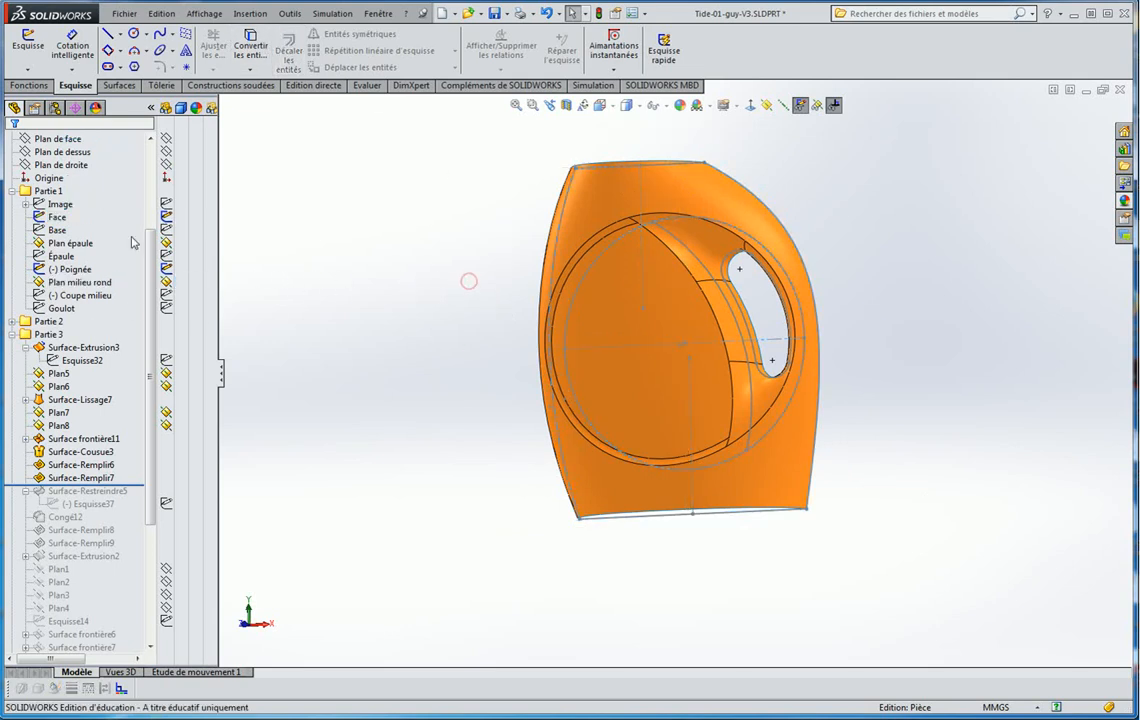
{"action": "right_click", "coordinate": [50, 216]}
{"action": "left_click", "coordinate": [59, 174]}
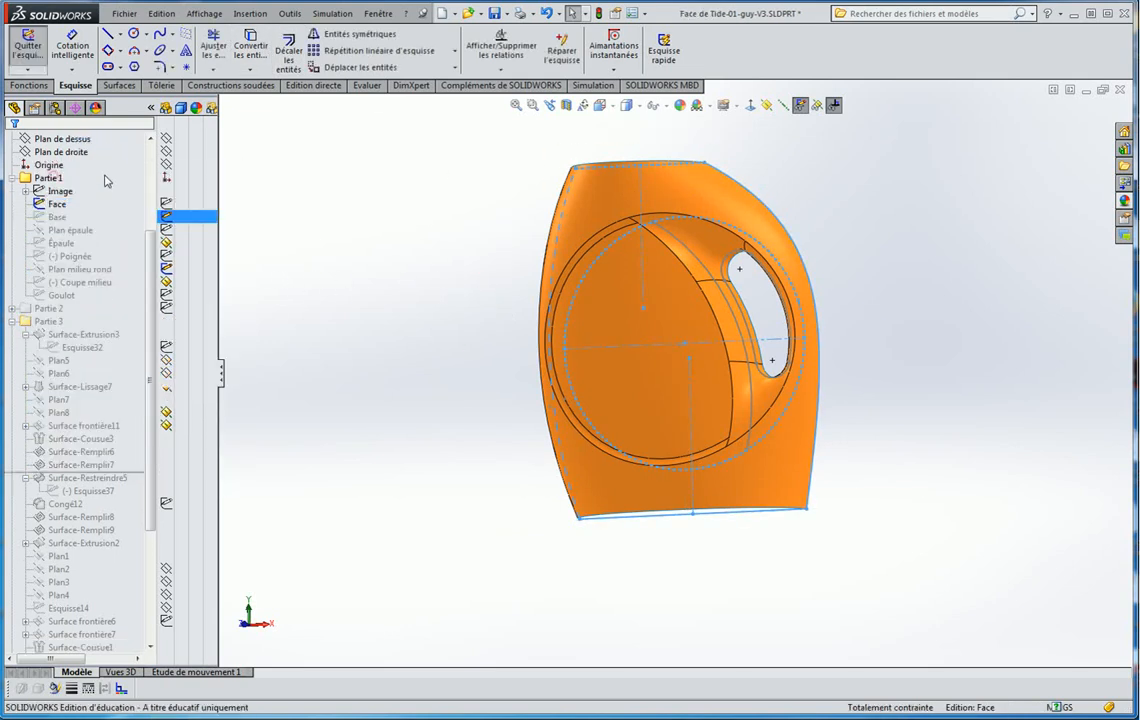
{"action": "mouse_move", "coordinate": [615, 300]}
{"action": "middle_mouse_down"}
{"action": "mouse_move", "coordinate": [639, 306]}
{"action": "mouse_move", "coordinate": [639, 354]}
{"action": "mouse_move", "coordinate": [612, 304]}
{"action": "middle_mouse_up"}
{"action": "left_click", "coordinate": [1066, 130]}
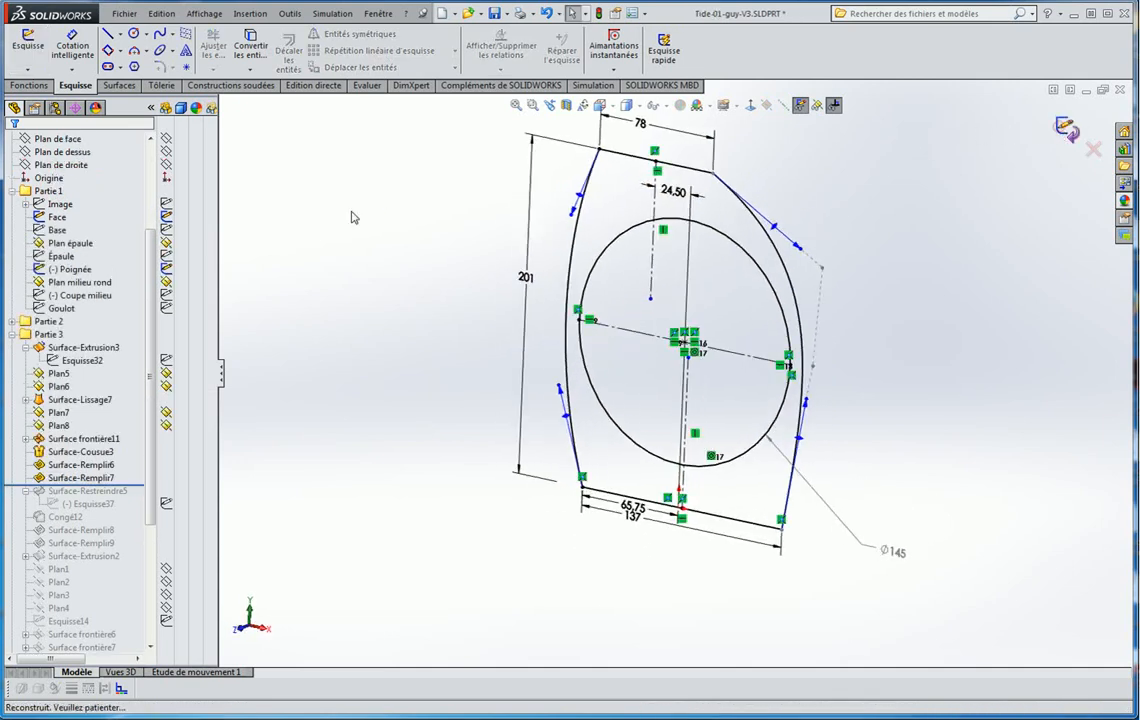
Start a sketch on Plan de face and offset the long handle arc by 1 mm
{"action": "scroll", "coordinate": [153, 220], "scroll_direction": "up", "scroll_amount": 1}
{"action": "scroll", "coordinate": [153, 220], "scroll_direction": "up", "scroll_amount": 1}
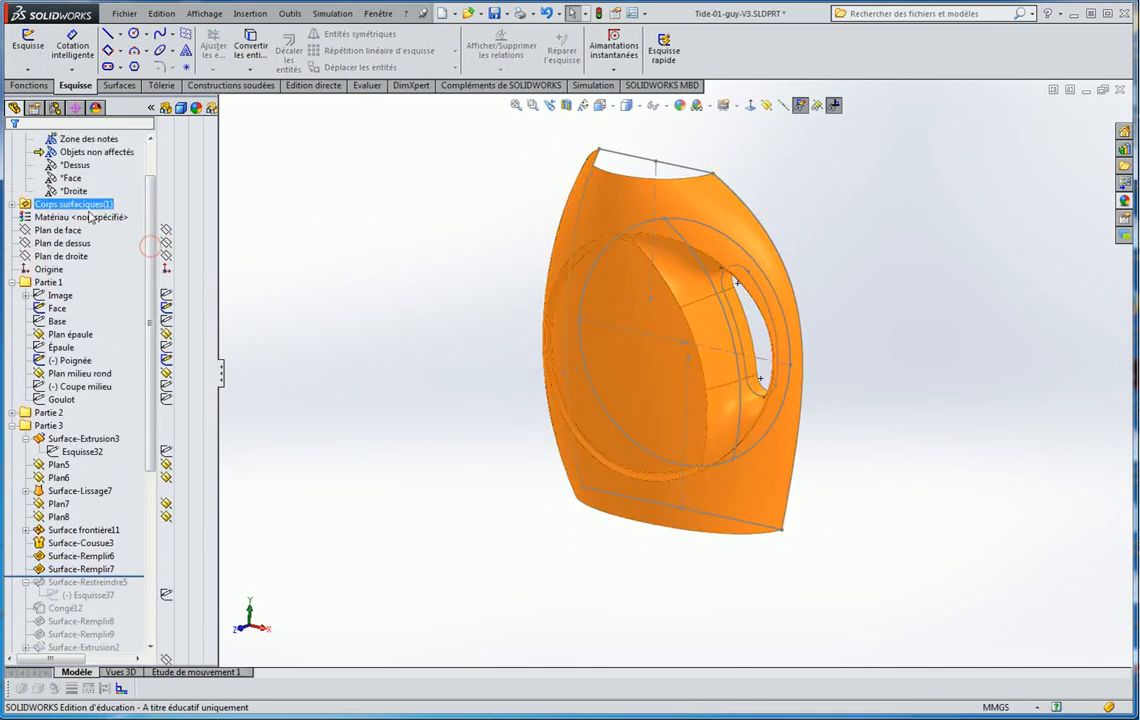
{"action": "left_click", "coordinate": [58, 230]}
{"action": "right_click", "coordinate": [57, 231]}
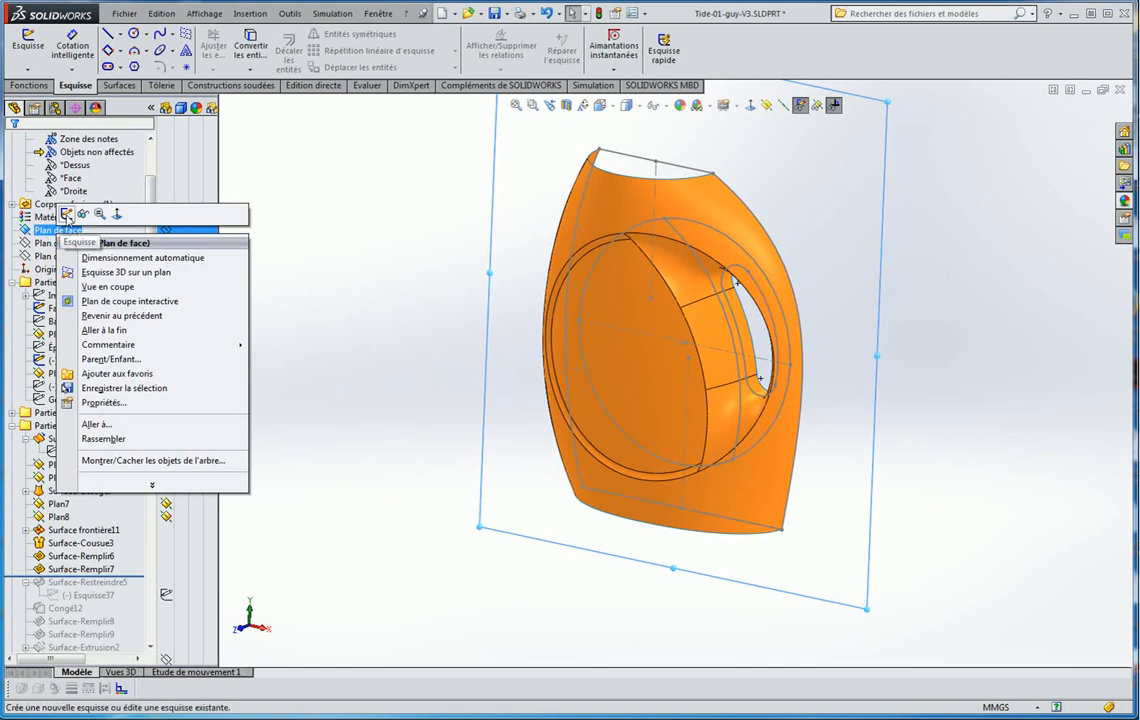
{"action": "left_click", "coordinate": [67, 214]}
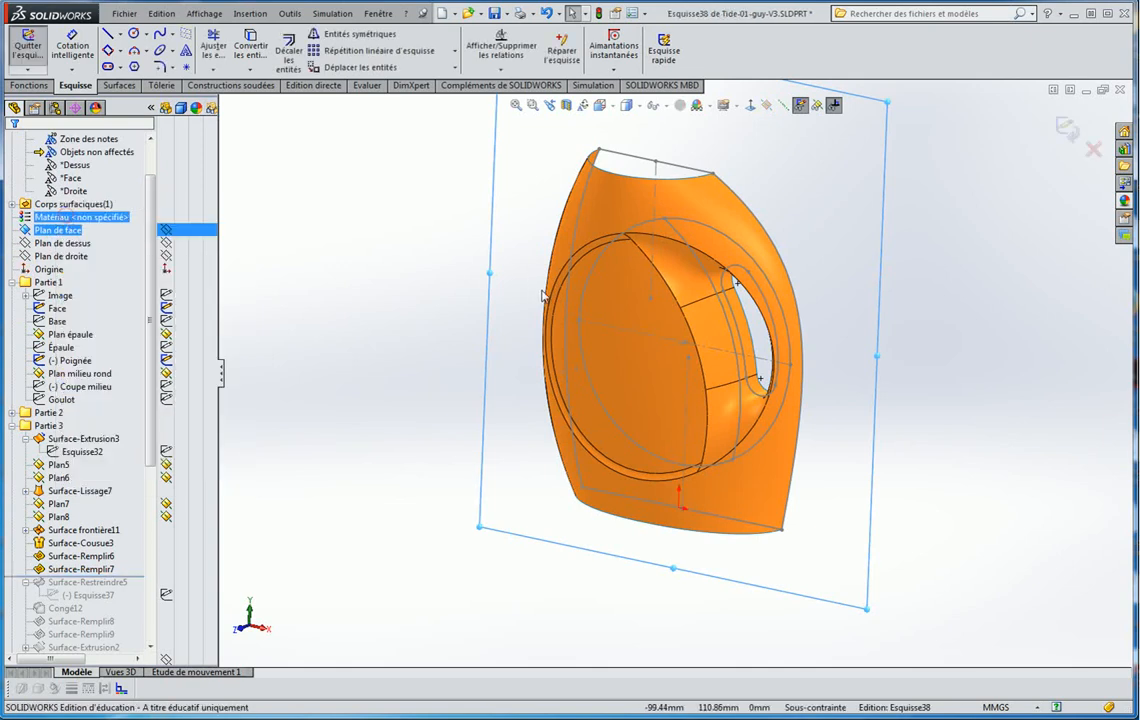
{"action": "left_click", "coordinate": [288, 50]}
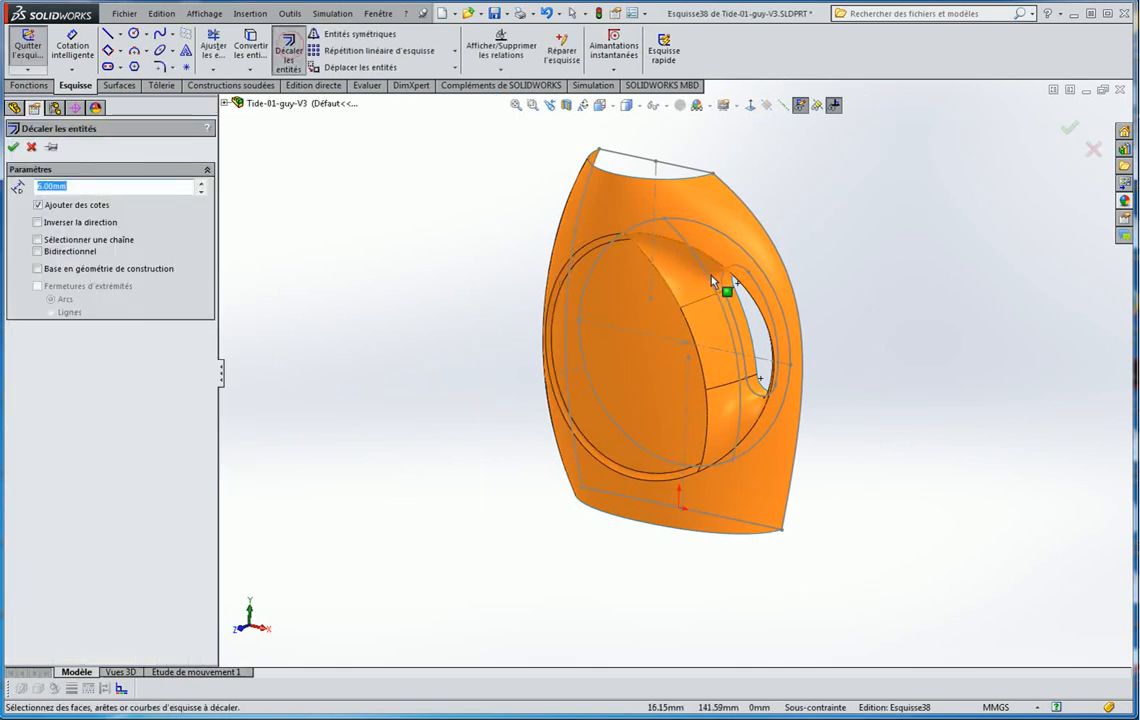
{"action": "left_click", "coordinate": [712, 287]}
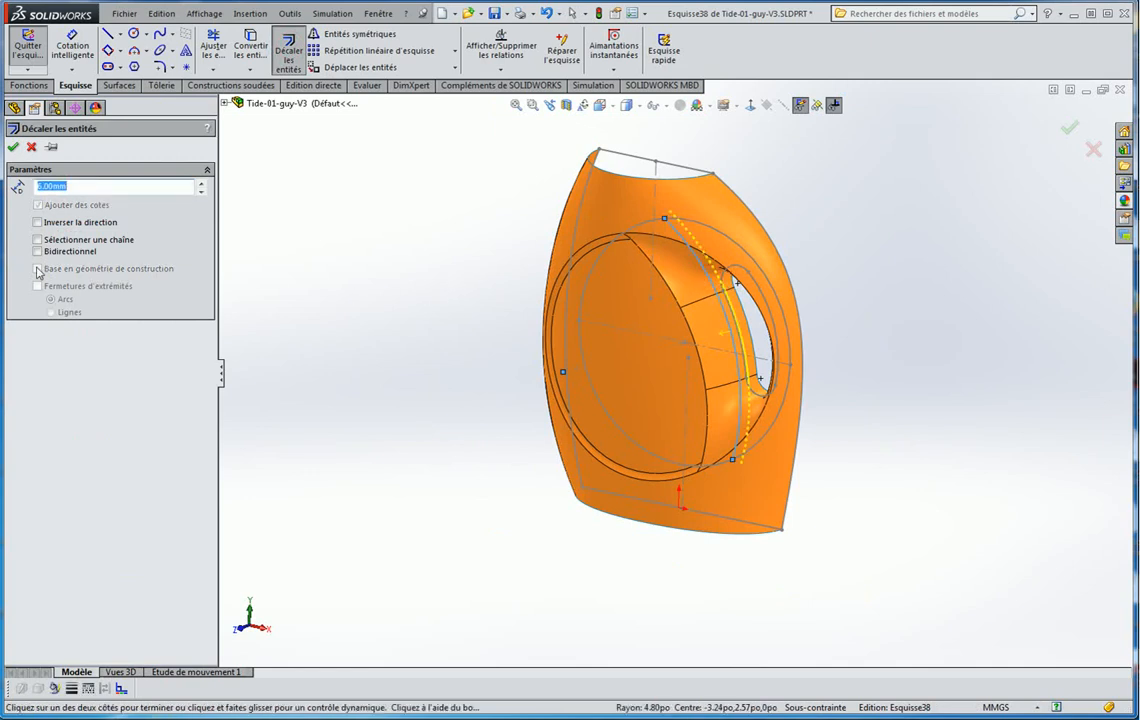
{"action": "key", "text": "Return"}
{"action": "left_click", "coordinate": [15, 147]}
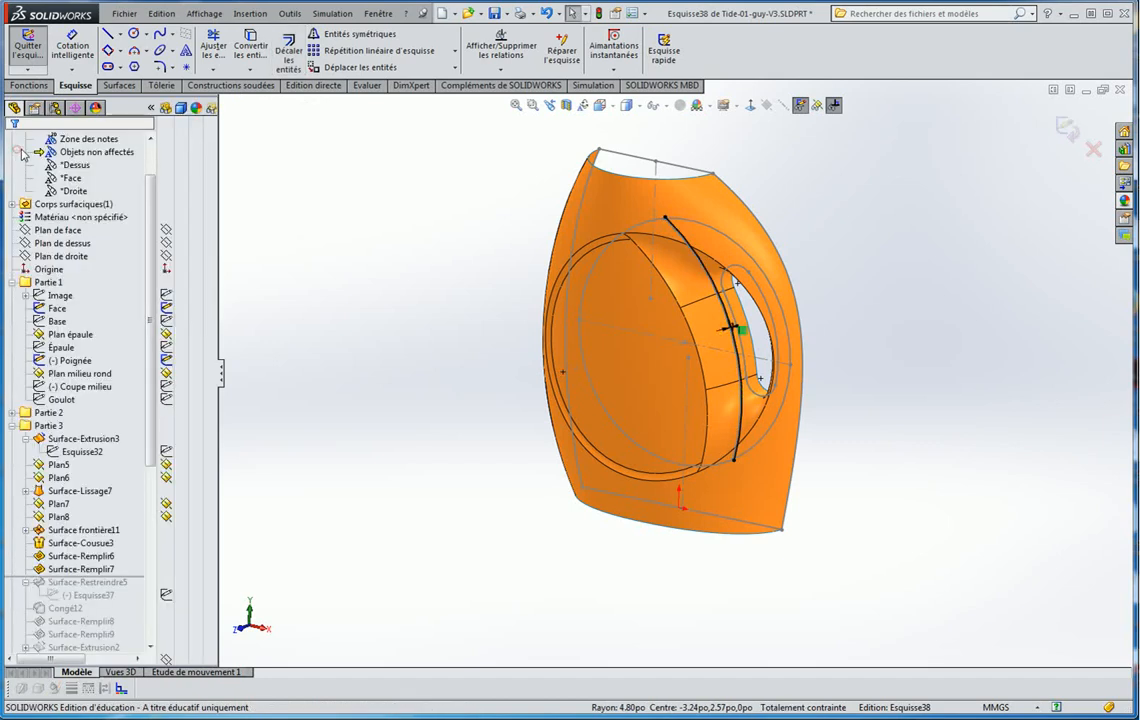
Offset the same handle arc by 2 mm with the direction reversed
{"action": "left_click", "coordinate": [705, 277]}
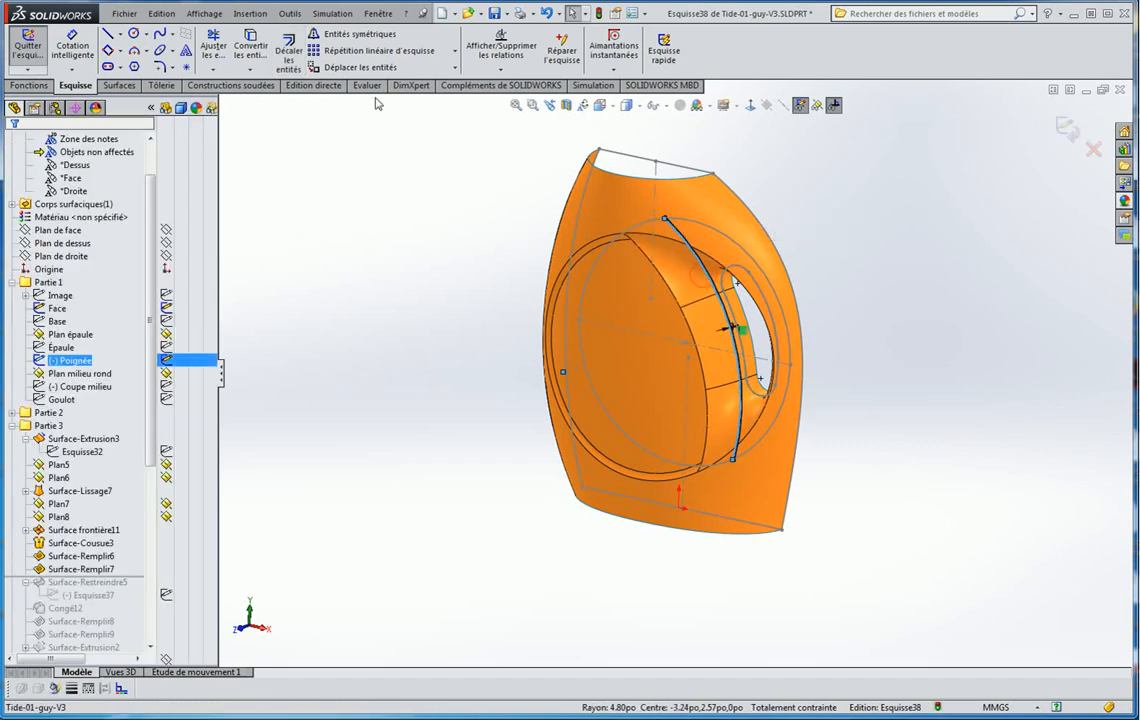
{"action": "left_click", "coordinate": [288, 50]}
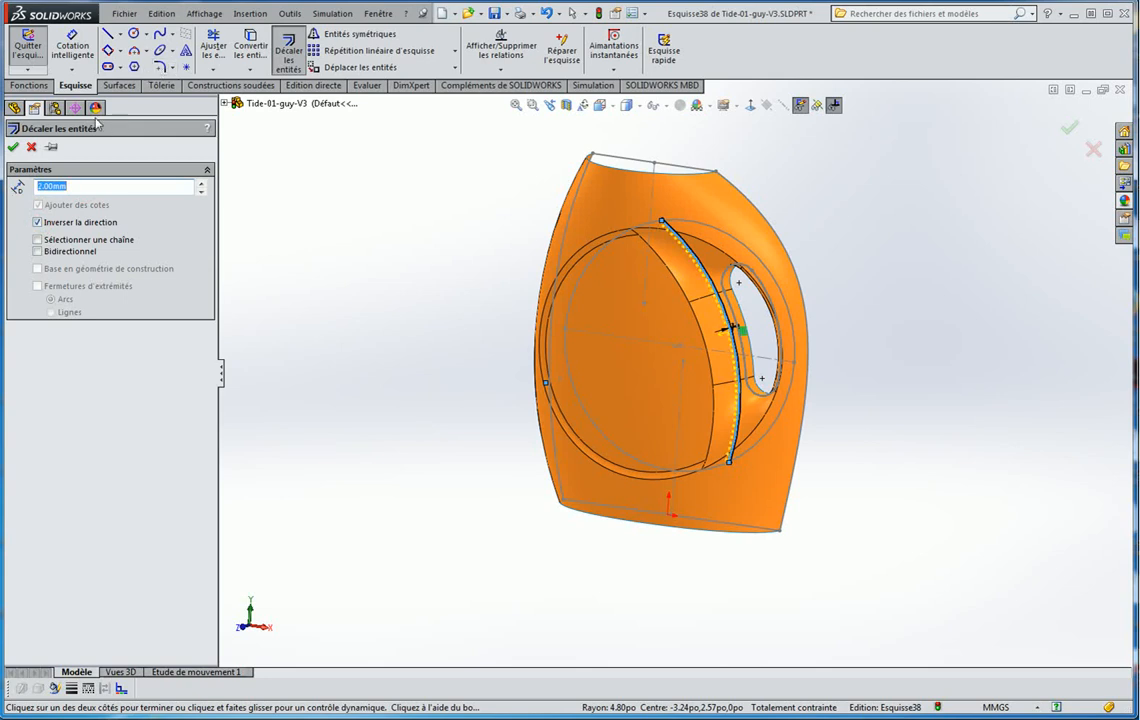
{"action": "key", "text": "Return"}
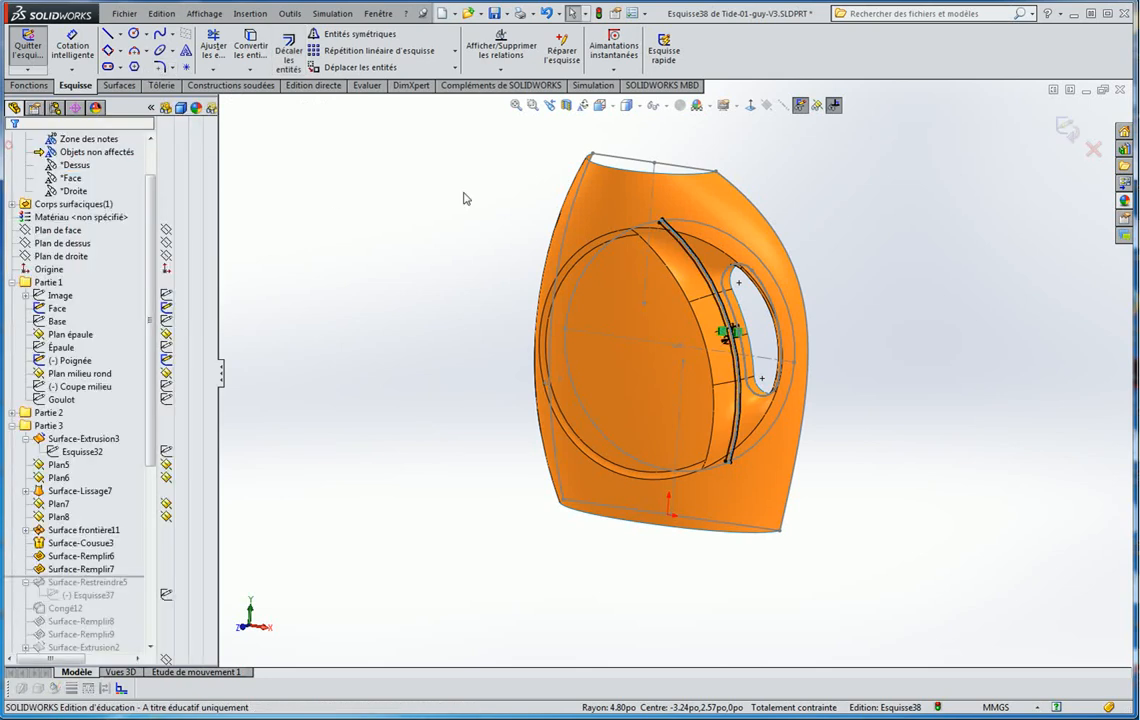
Extend the upper ends of both offset arcs and a lower end beyond the round panel, and exit the sketch
{"action": "left_click", "coordinate": [640, 217]}
{"action": "left_click_drag", "start_coordinate": [632, 213], "coordinate": [590, 183]}
{"action": "left_click_drag", "start_coordinate": [662, 219], "coordinate": [626, 193]}
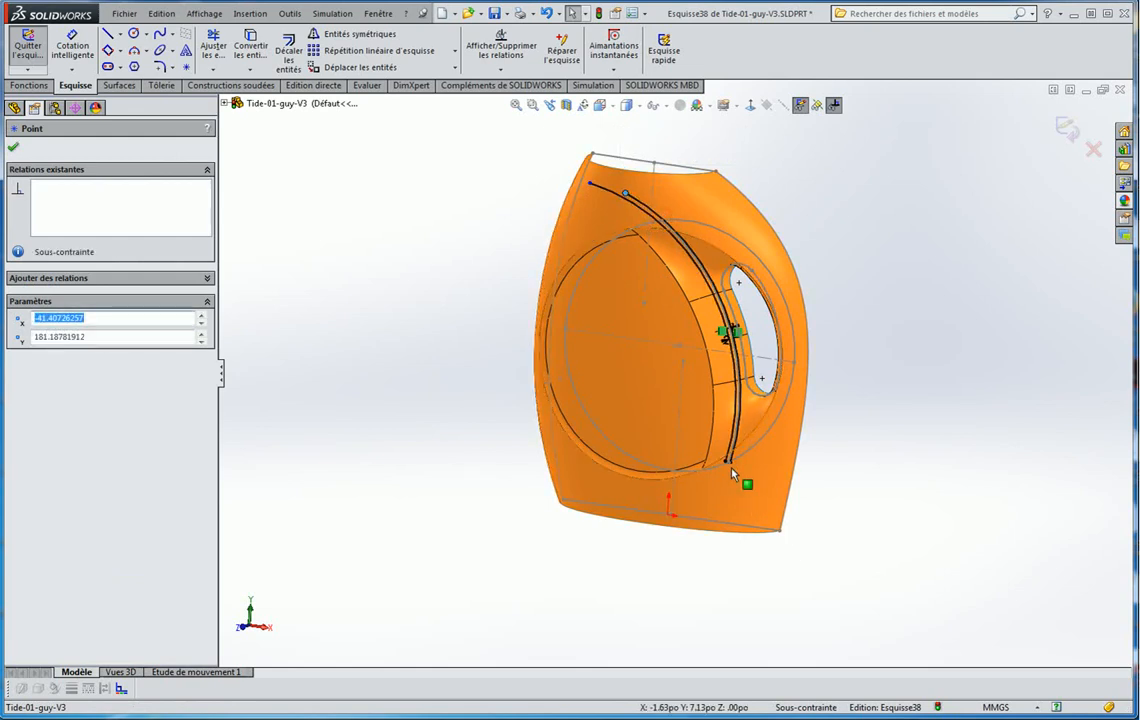
{"action": "left_click", "coordinate": [729, 463]}
{"action": "left_click_drag", "start_coordinate": [729, 463], "coordinate": [708, 503]}
{"action": "left_click", "coordinate": [1067, 128]}
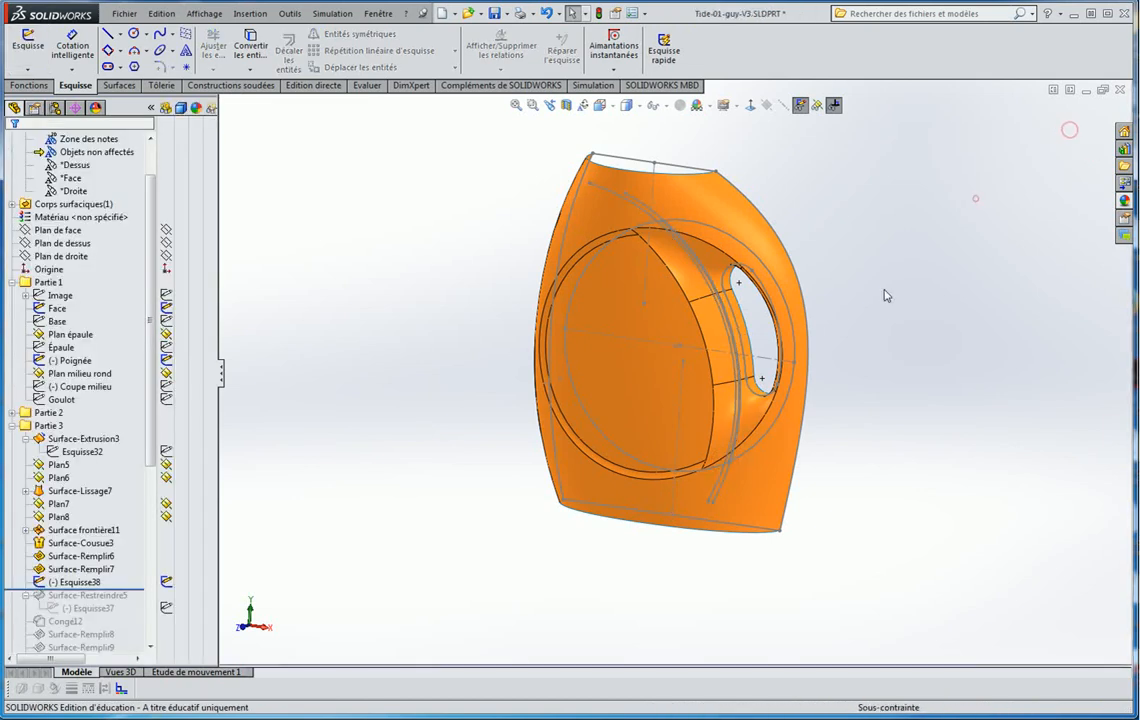
View the offset-arc sketch face-on and at an angle to examine its position along the handle's inner edge
{"action": "left_click", "coordinate": [75, 581]}
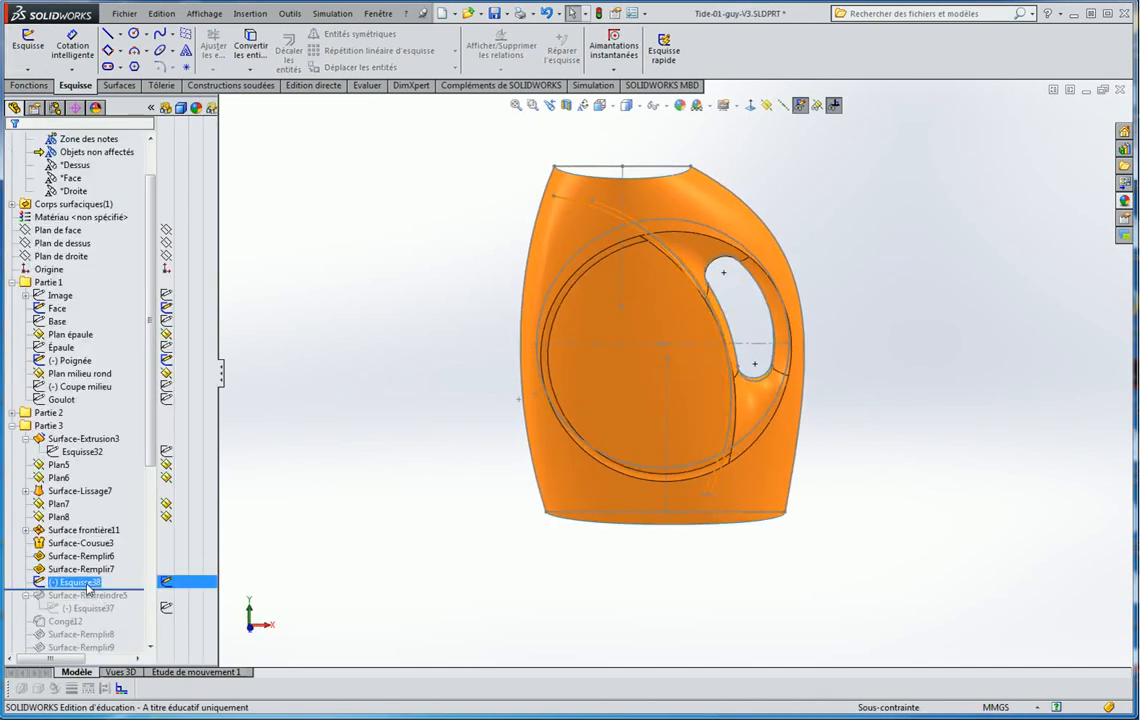
{"action": "left_click", "coordinate": [750, 106]}
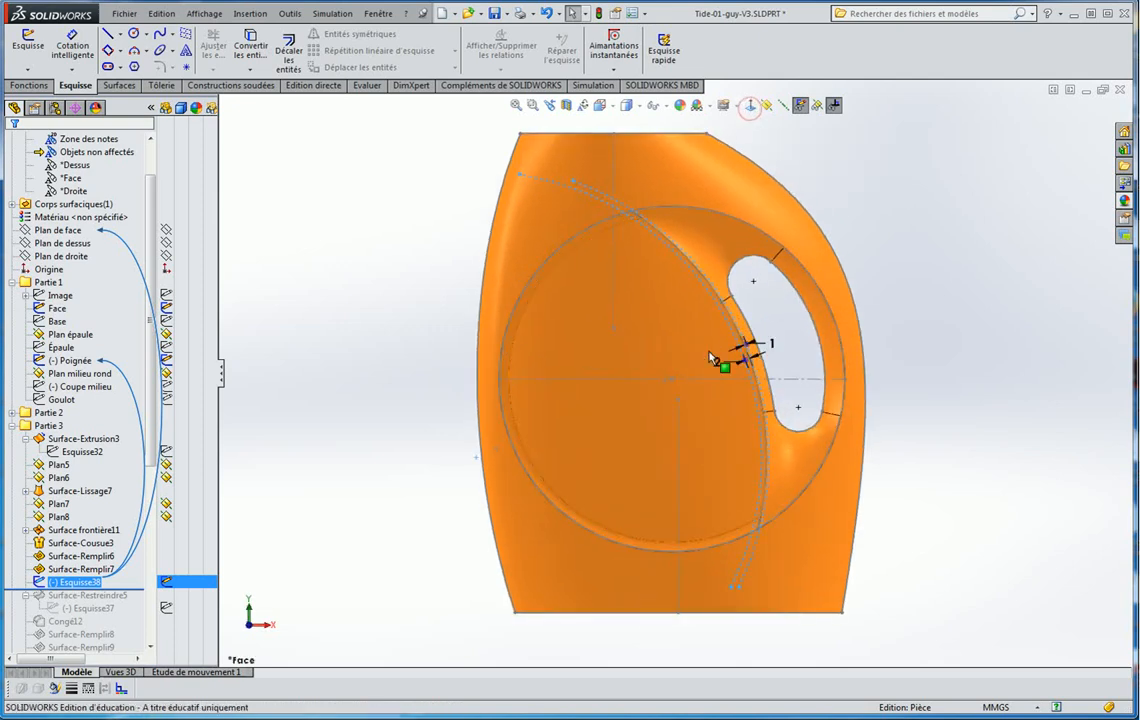
{"action": "middle_click_drag", "start_coordinate": [710, 379], "coordinate": [634, 246]}
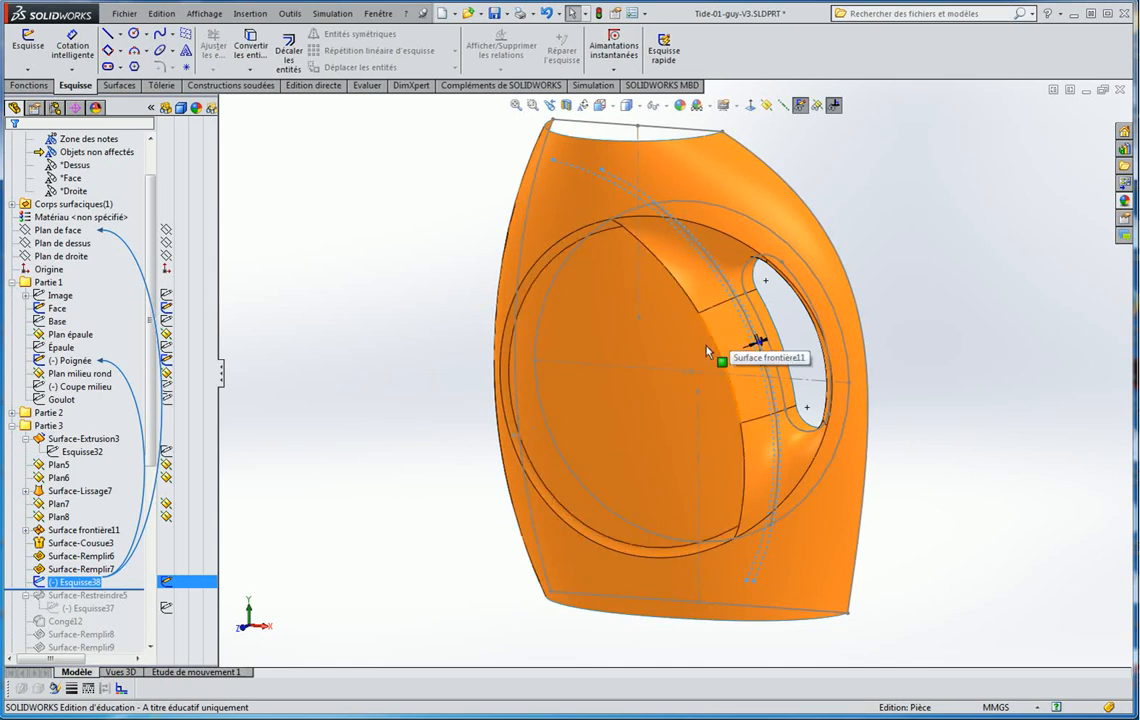
{"action": "left_click", "coordinate": [274, 276]}
{"action": "middle_click_drag", "start_coordinate": [369, 270], "coordinate": [369, 284]}
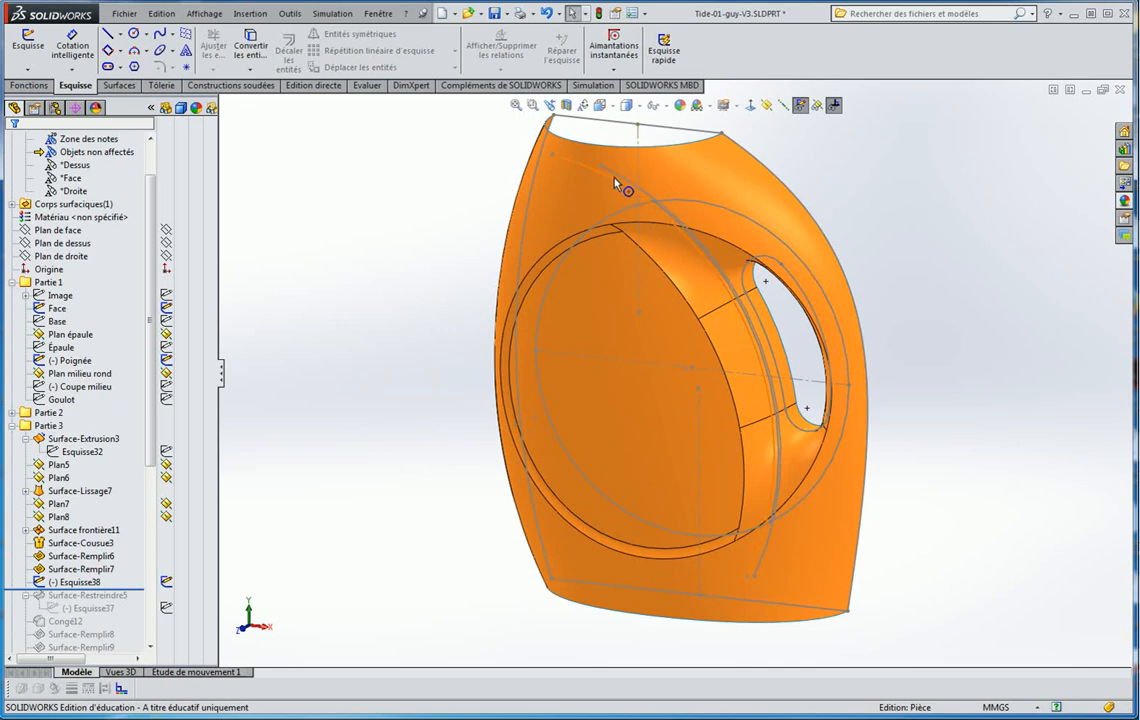
Project the offset-arc sketch Esquisse38 as split lines onto the round panel, its rim and the three adjoining handle recess faces
{"action": "left_click", "coordinate": [15, 87]}
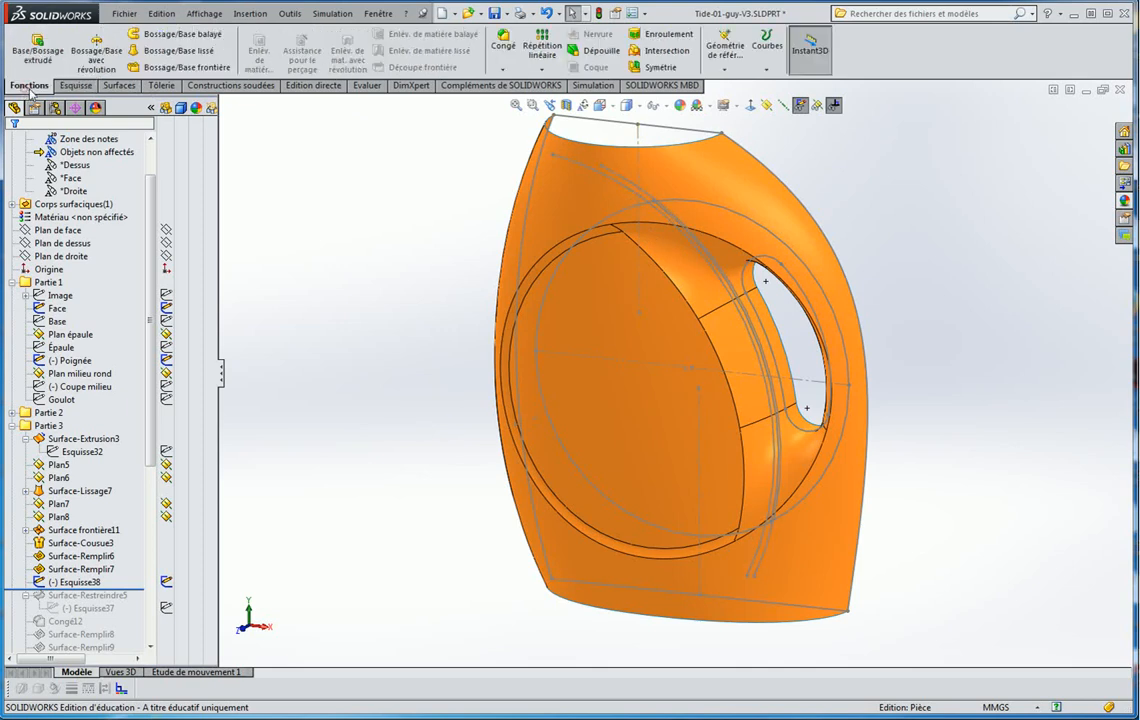
{"action": "left_click", "coordinate": [767, 48]}
{"action": "left_click", "coordinate": [779, 86]}
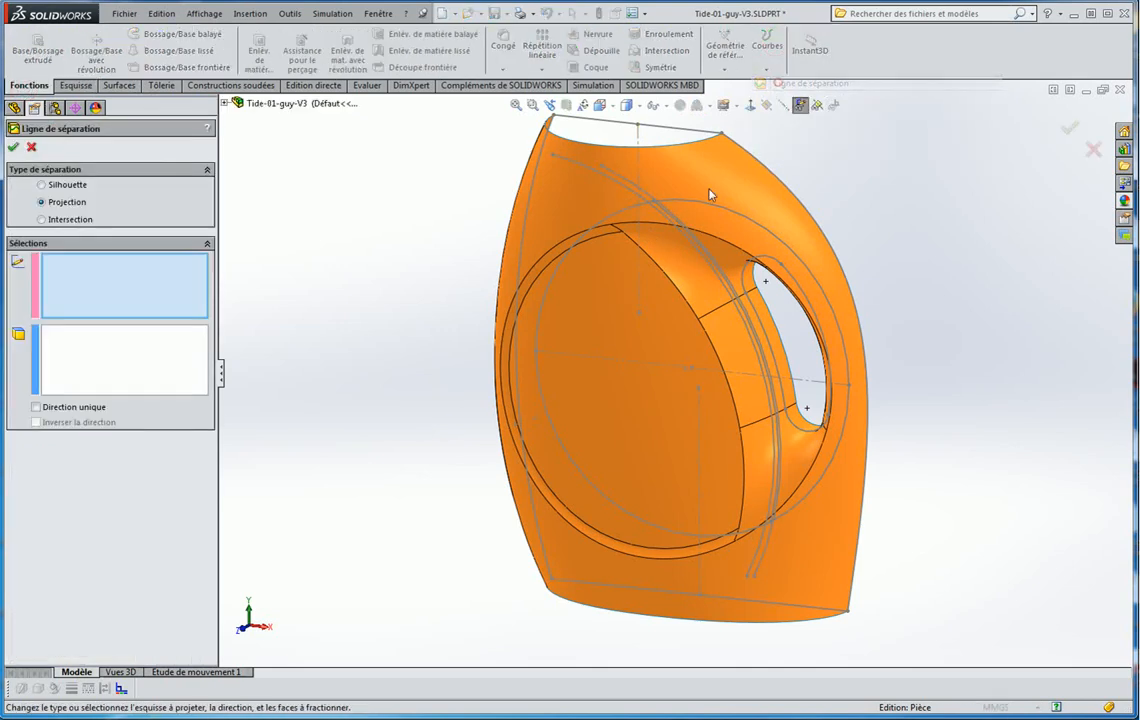
{"action": "left_click", "coordinate": [600, 172]}
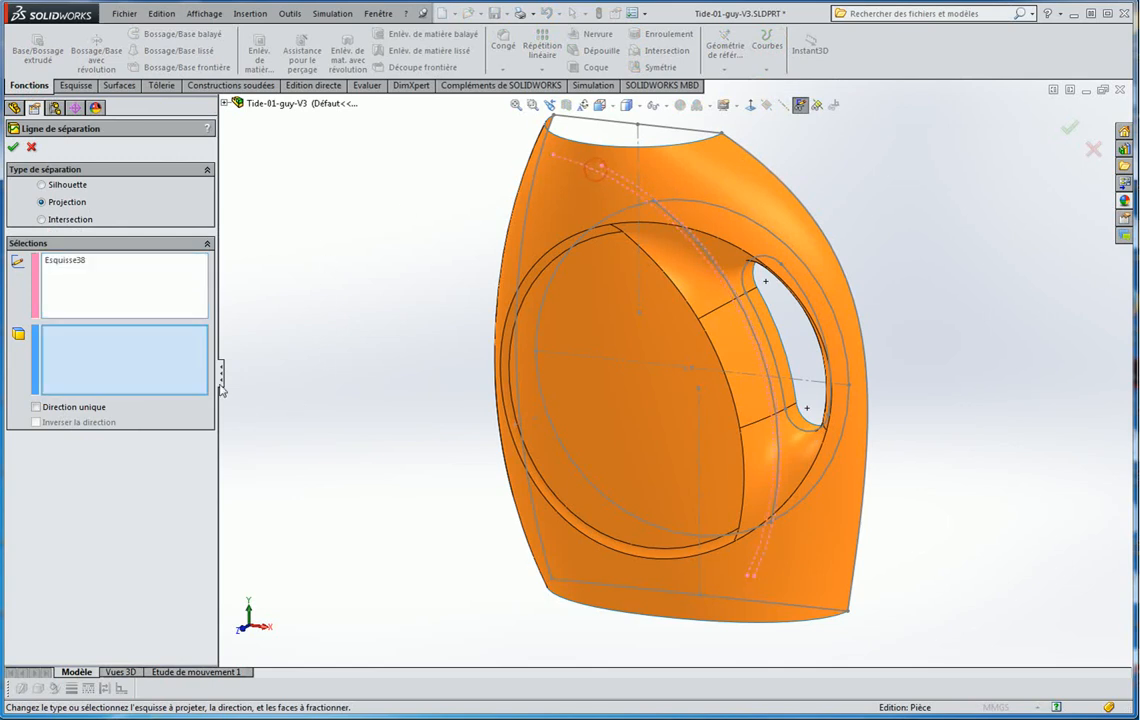
{"action": "left_click", "coordinate": [640, 340]}
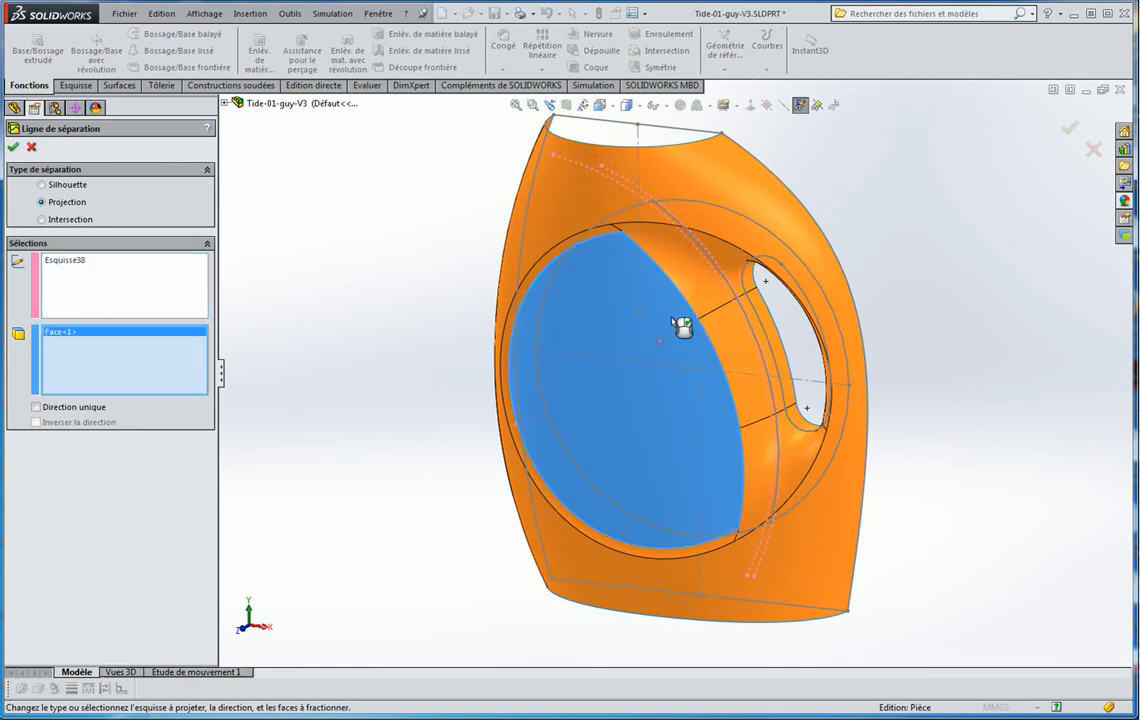
{"action": "left_click", "coordinate": [688, 305]}
{"action": "left_click", "coordinate": [755, 410]}
{"action": "left_click", "coordinate": [757, 532]}
{"action": "scroll", "coordinate": [746, 509], "scroll_direction": "down", "scroll_amount": 4}
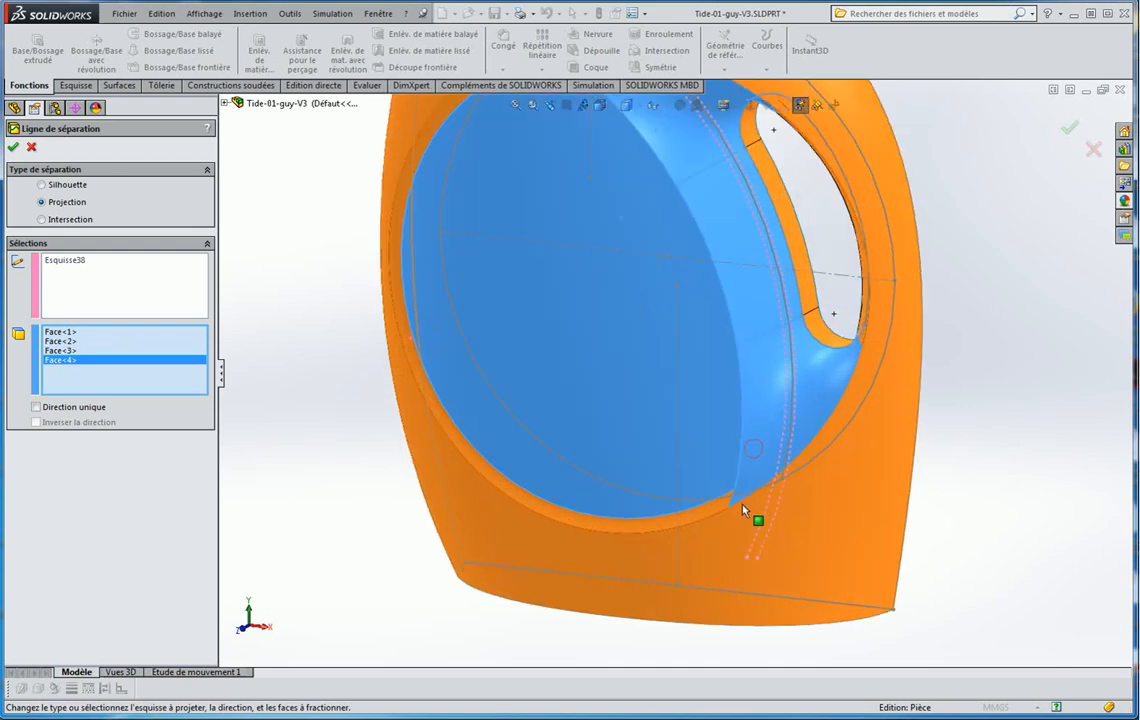
{"action": "left_click", "coordinate": [728, 512]}
{"action": "scroll", "coordinate": [626, 229], "scroll_direction": "up", "scroll_amount": 2}
{"action": "middle_click_drag", "start_coordinate": [626, 229], "coordinate": [606, 148]}
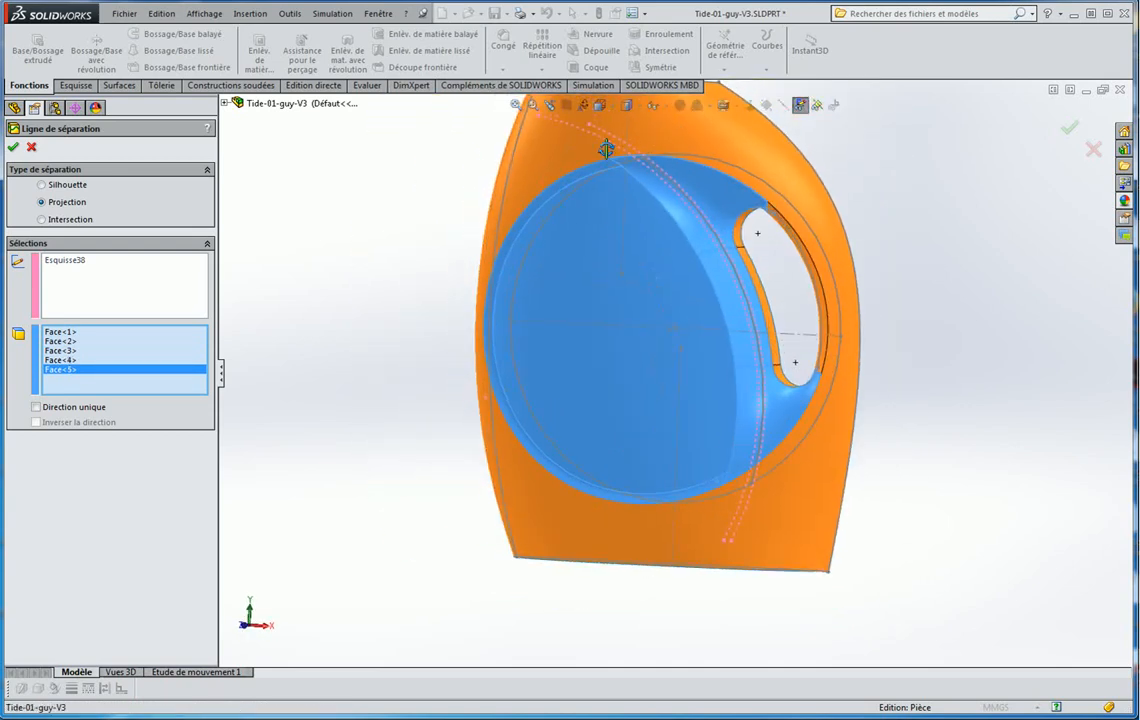
{"action": "left_click", "coordinate": [13, 147]}
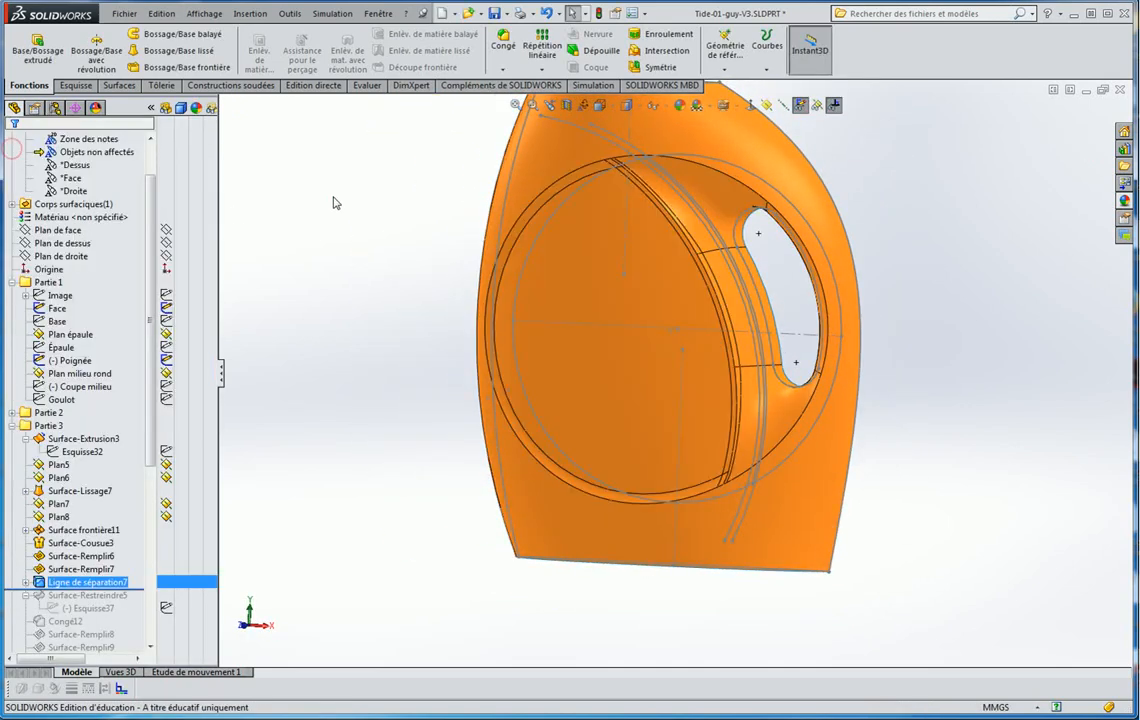
Delete the six narrow strip faces between the two split lines, including the small end pieces at the panel's rim, without filling
{"action": "scroll", "coordinate": [735, 308], "scroll_direction": "down", "scroll_amount": 3}
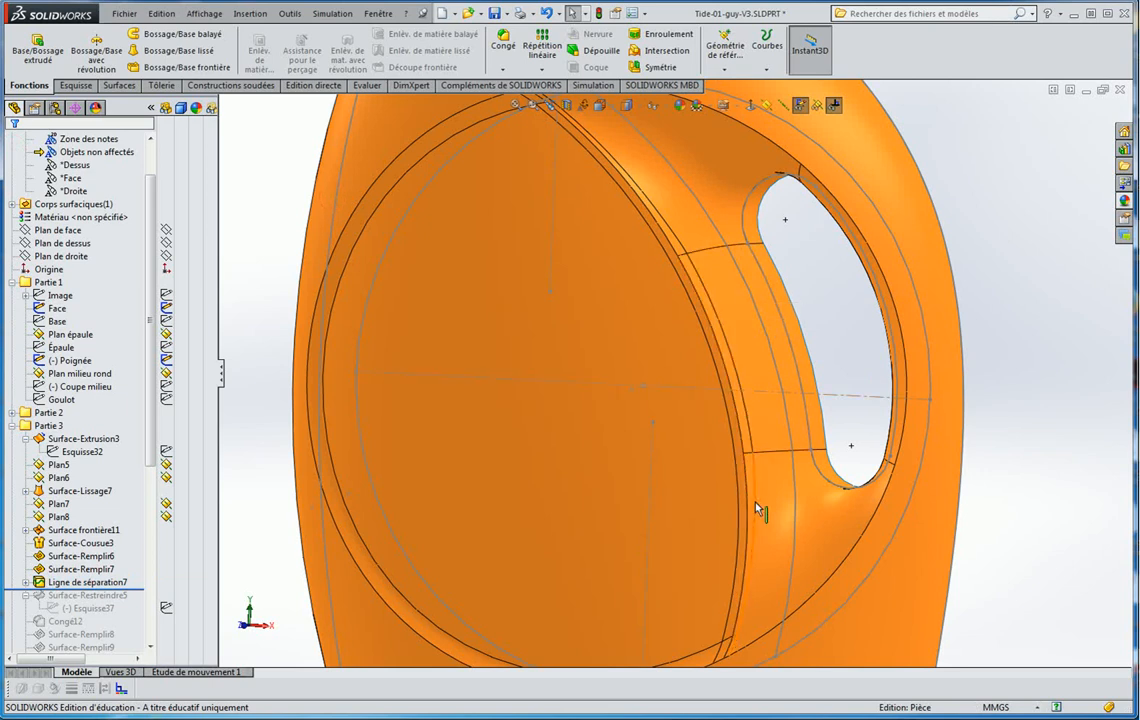
{"action": "middle_click_drag", "start_coordinate": [740, 458], "coordinate": [583, 435]}
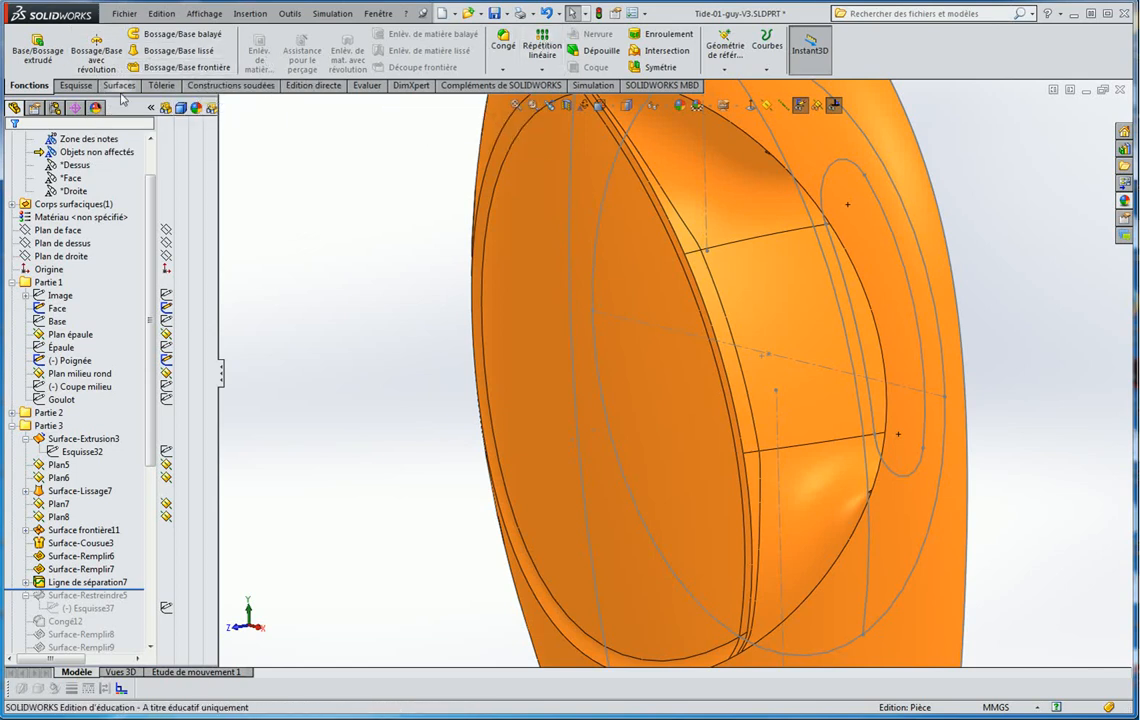
{"action": "left_click", "coordinate": [119, 86]}
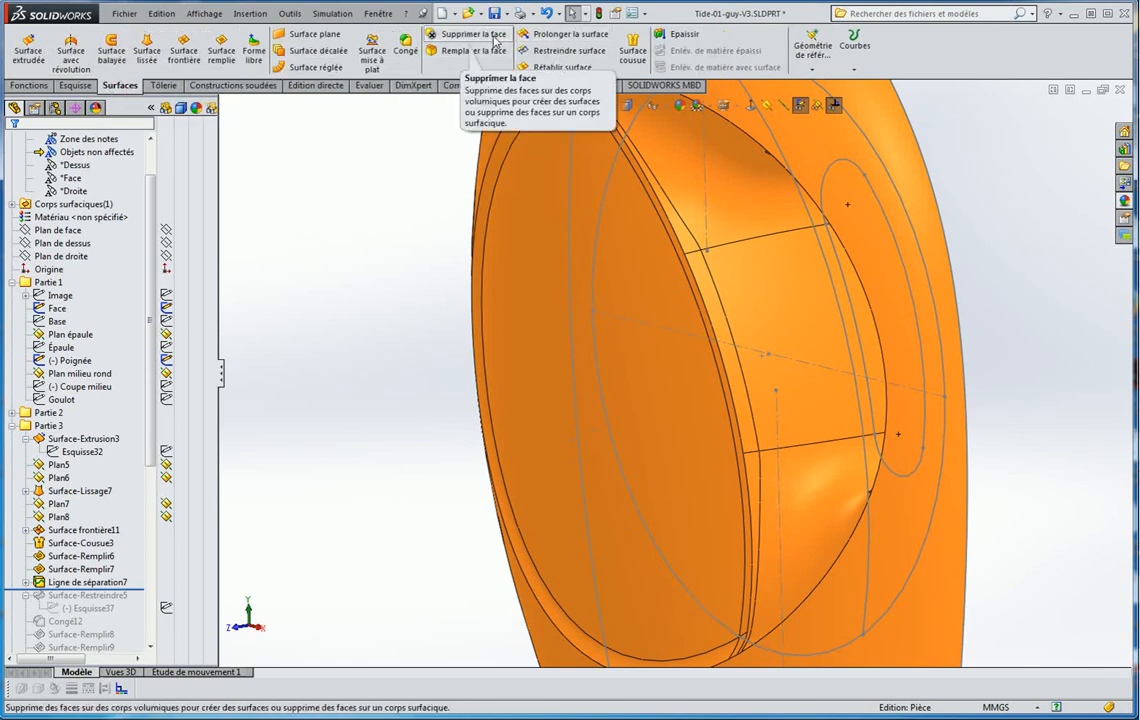
{"action": "left_click", "coordinate": [478, 40]}
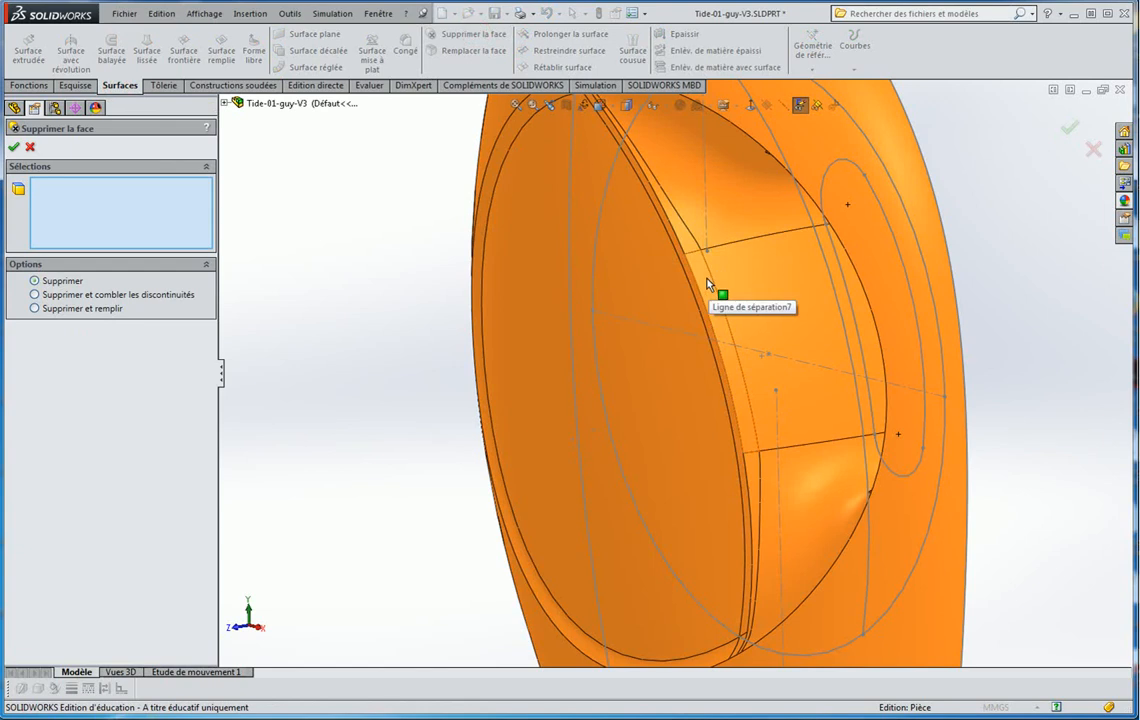
{"action": "left_click", "coordinate": [699, 284]}
{"action": "left_click", "coordinate": [665, 215]}
{"action": "left_click", "coordinate": [748, 525]}
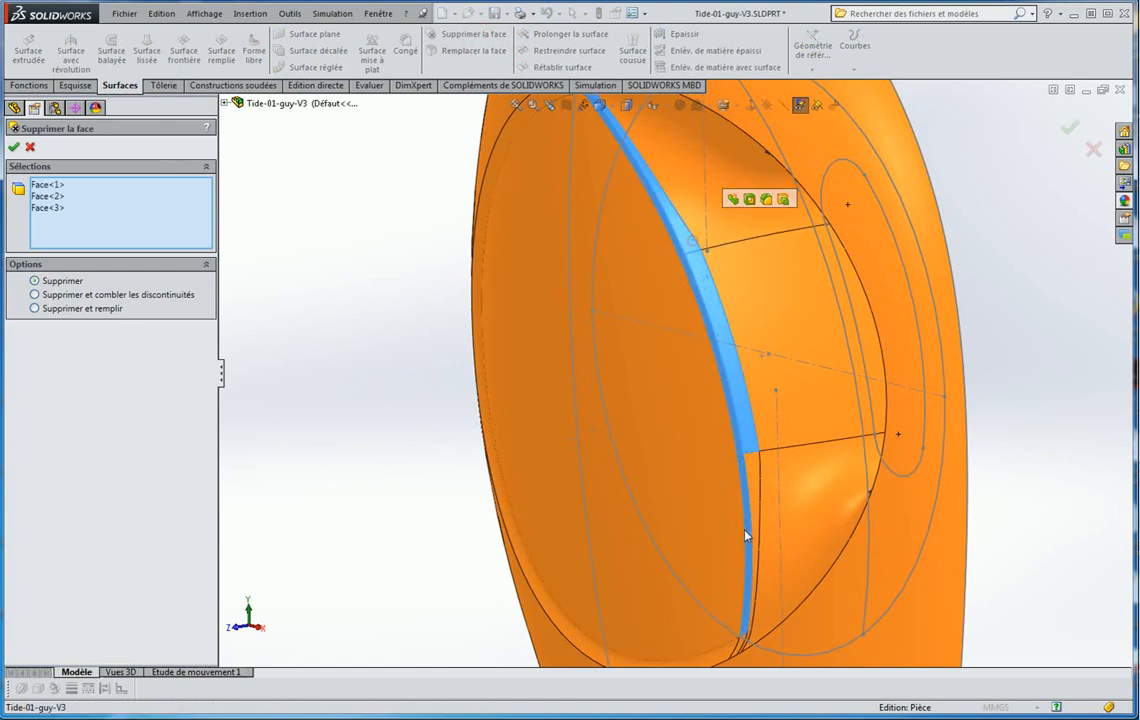
{"action": "left_click", "coordinate": [752, 504]}
{"action": "scroll", "coordinate": [751, 520], "scroll_direction": "up", "scroll_amount": 2}
{"action": "scroll", "coordinate": [743, 656], "scroll_direction": "down", "scroll_amount": 4}
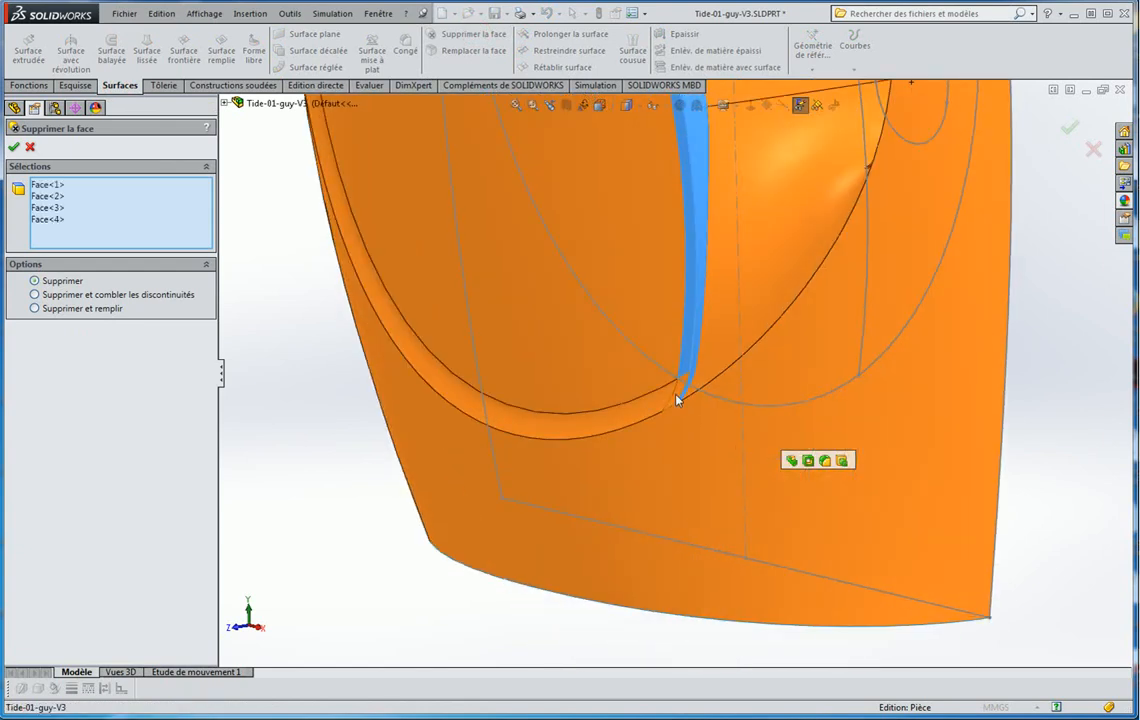
{"action": "left_click", "coordinate": [676, 399]}
{"action": "scroll", "coordinate": [666, 230], "scroll_direction": "up", "scroll_amount": 7}
{"action": "scroll", "coordinate": [612, 268], "scroll_direction": "down", "scroll_amount": 10}
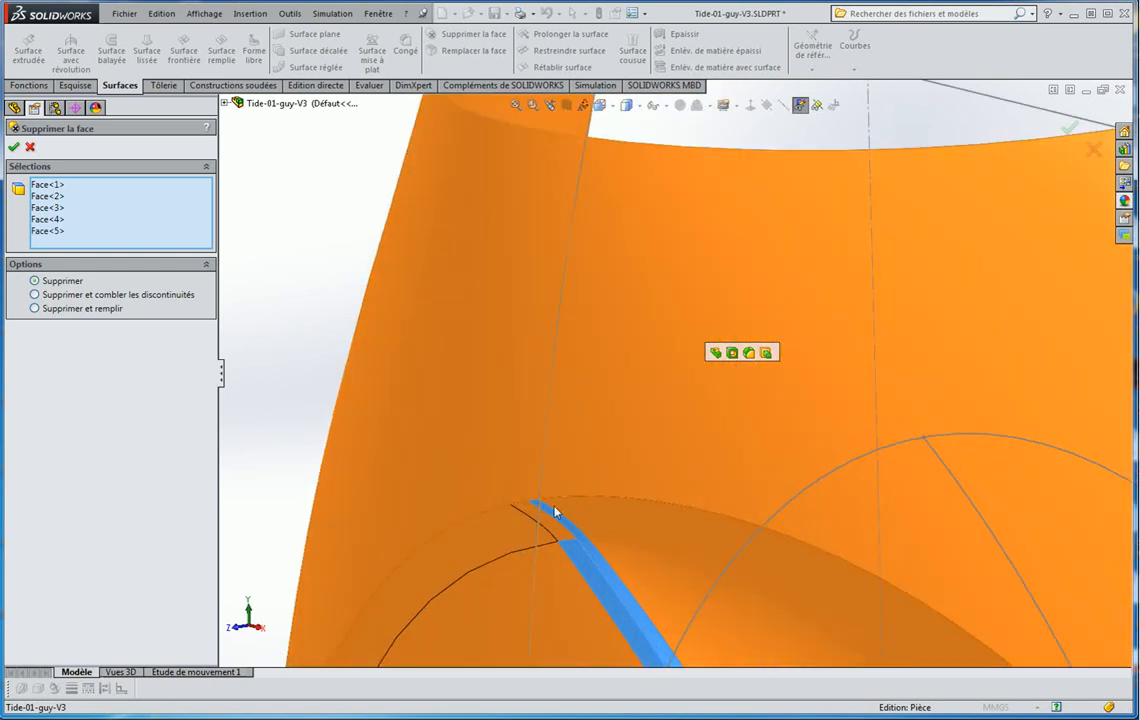
{"action": "left_click", "coordinate": [555, 512]}
{"action": "scroll", "coordinate": [573, 527], "scroll_direction": "up", "scroll_amount": 6}
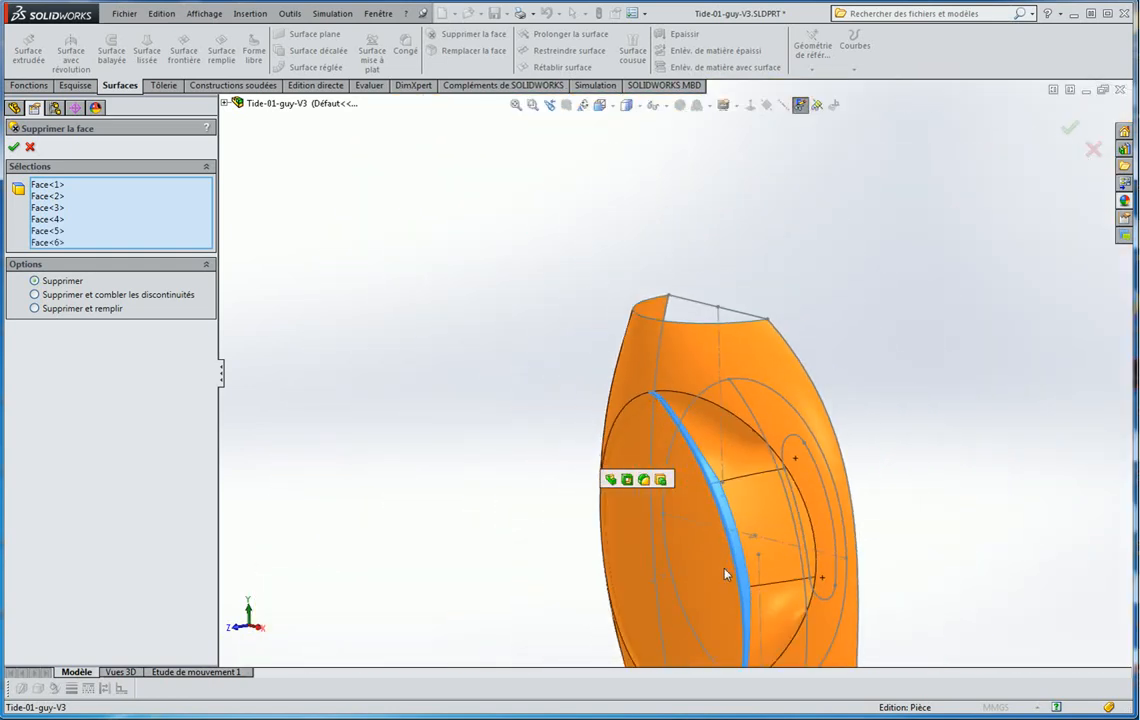
{"action": "scroll", "coordinate": [726, 574], "scroll_direction": "down", "scroll_amount": 2}
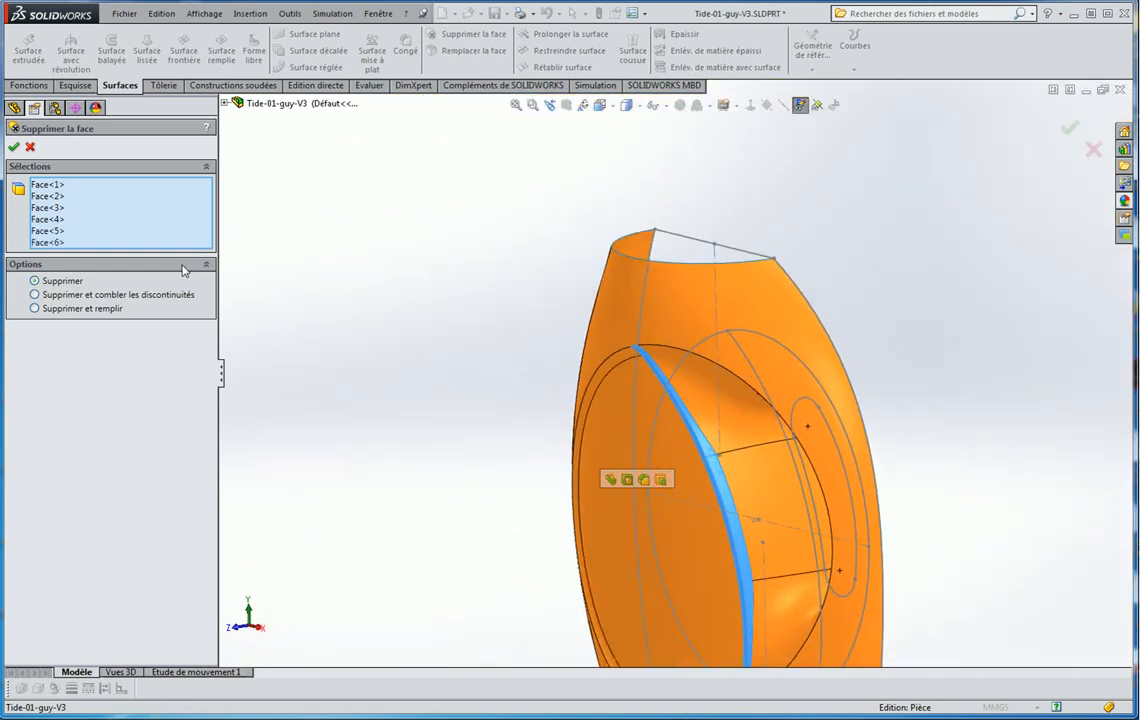
{"action": "left_click", "coordinate": [15, 148]}
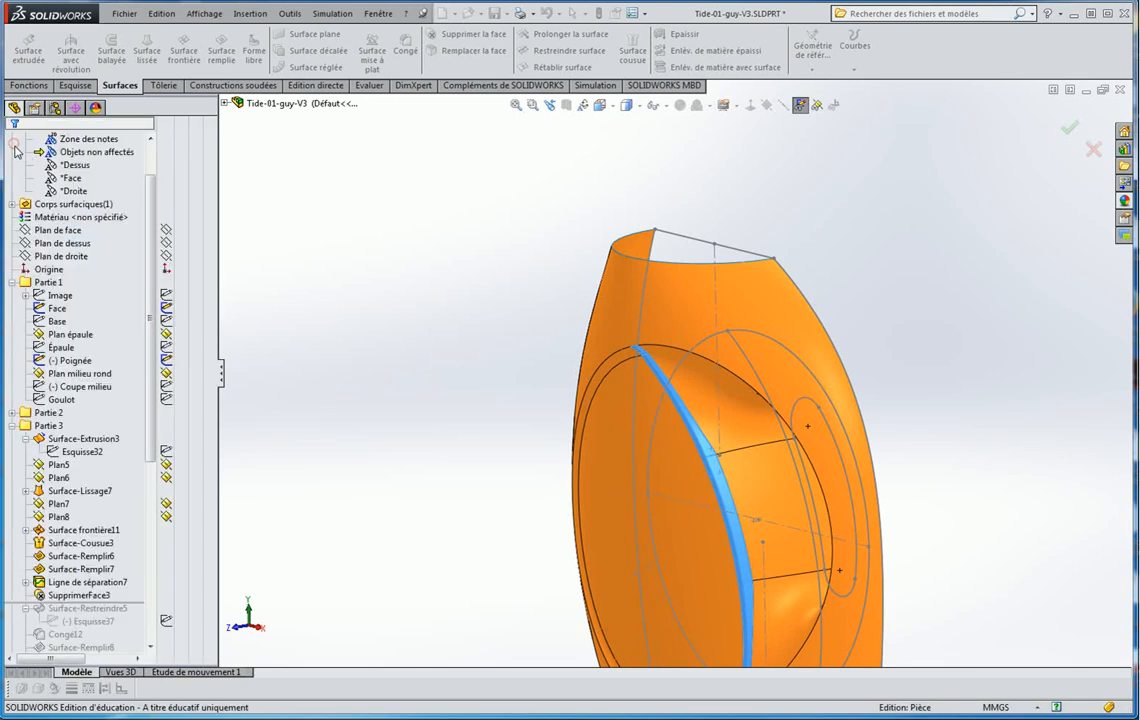
Hide the sketches and examine the open gap between the round panel and the handle recess from several angles
{"action": "mouse_move", "coordinate": [448, 362]}
{"action": "middle_mouse_down"}
{"action": "mouse_move", "coordinate": [669, 528]}
{"action": "mouse_move", "coordinate": [860, 452]}
{"action": "mouse_move", "coordinate": [845, 291]}
{"action": "middle_mouse_up"}
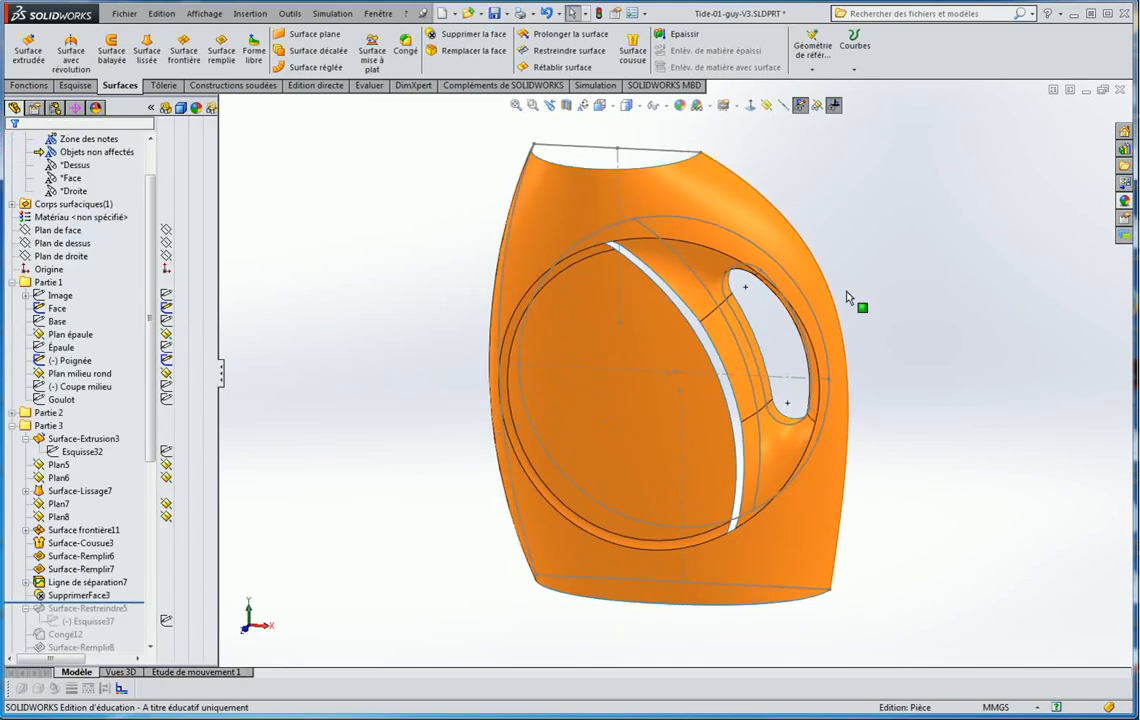
{"action": "left_click", "coordinate": [796, 105]}
{"action": "mouse_move", "coordinate": [891, 235]}
{"action": "middle_mouse_down"}
{"action": "mouse_move", "coordinate": [830, 279]}
{"action": "mouse_move", "coordinate": [809, 252]}
{"action": "middle_mouse_up"}
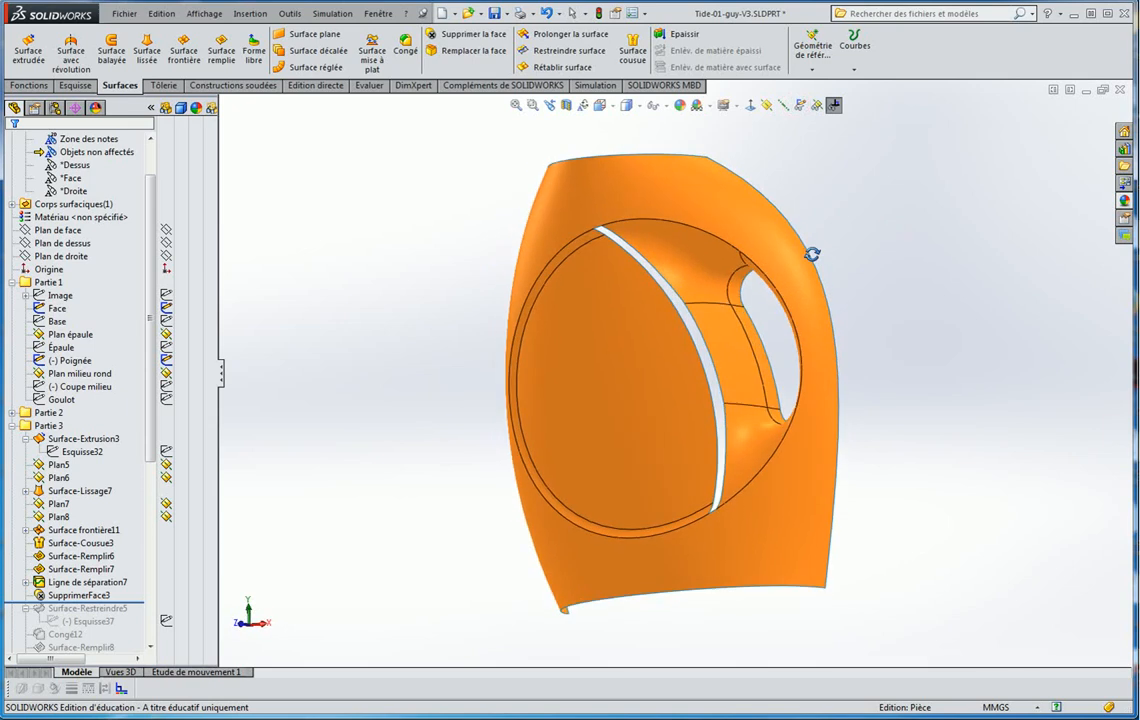
{"action": "middle_click_drag", "start_coordinate": [667, 344], "coordinate": [715, 369]}
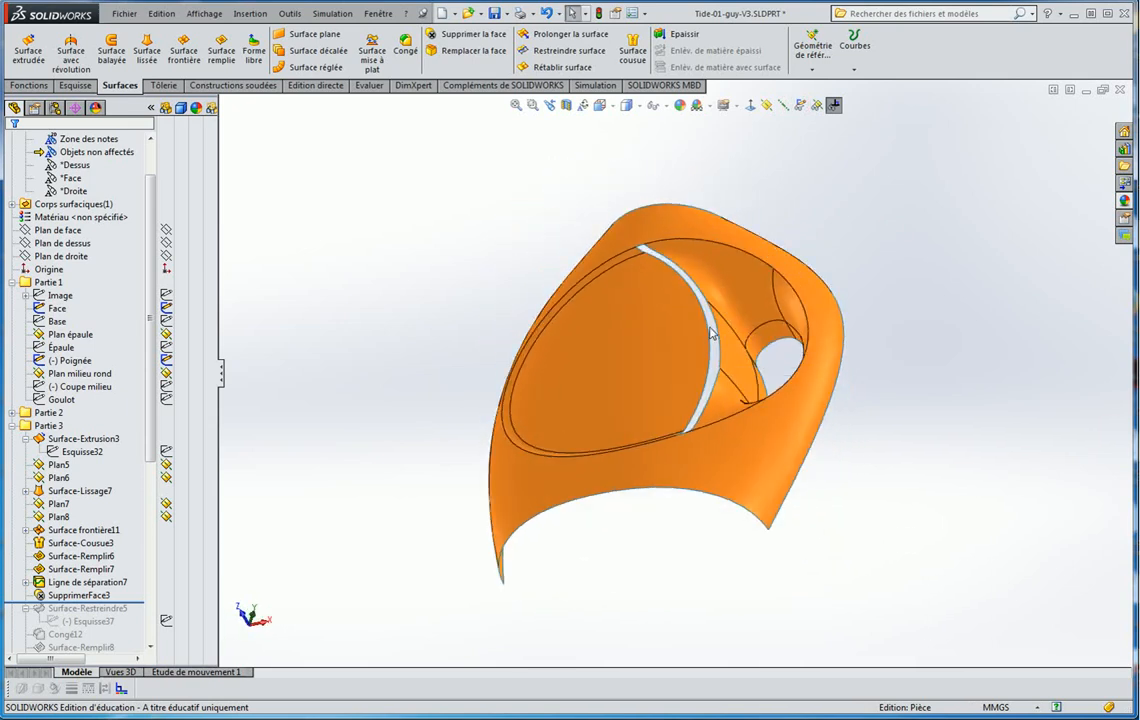
{"action": "middle_click_drag", "start_coordinate": [476, 196], "coordinate": [540, 350]}
{"action": "scroll", "coordinate": [700, 350], "scroll_direction": "down", "scroll_amount": 5}
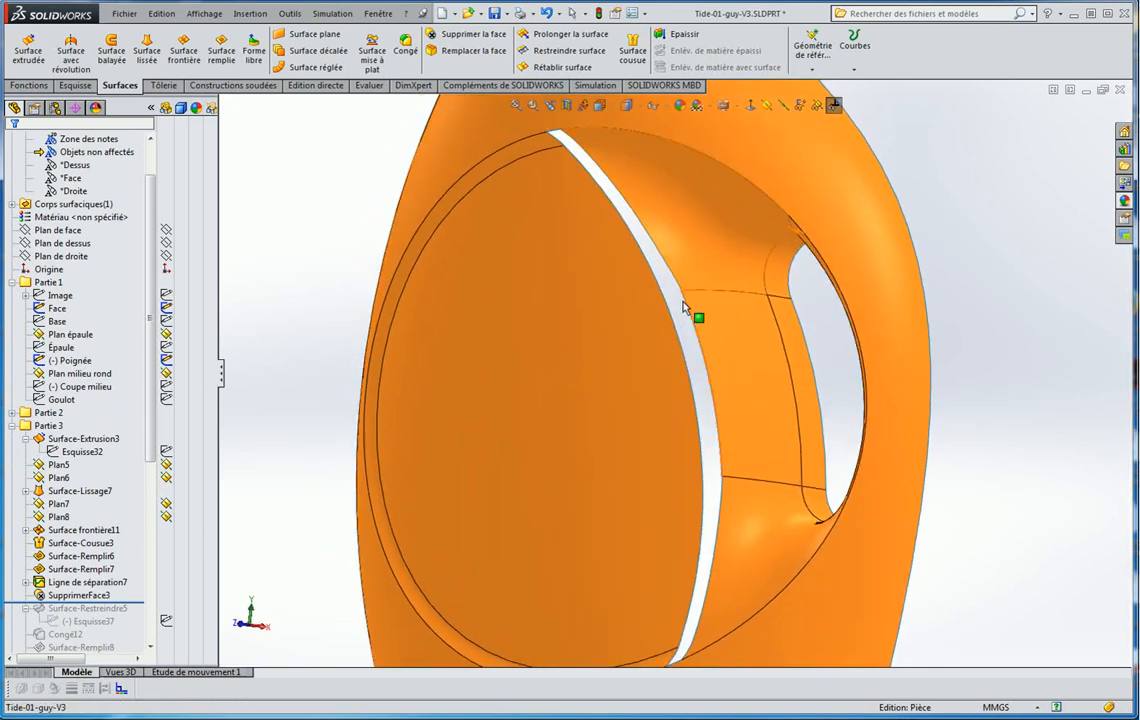
{"action": "mouse_move", "coordinate": [678, 327]}
{"action": "middle_mouse_down"}
{"action": "mouse_move", "coordinate": [697, 321]}
{"action": "mouse_move", "coordinate": [725, 254]}
{"action": "mouse_move", "coordinate": [792, 297]}
{"action": "middle_mouse_up"}
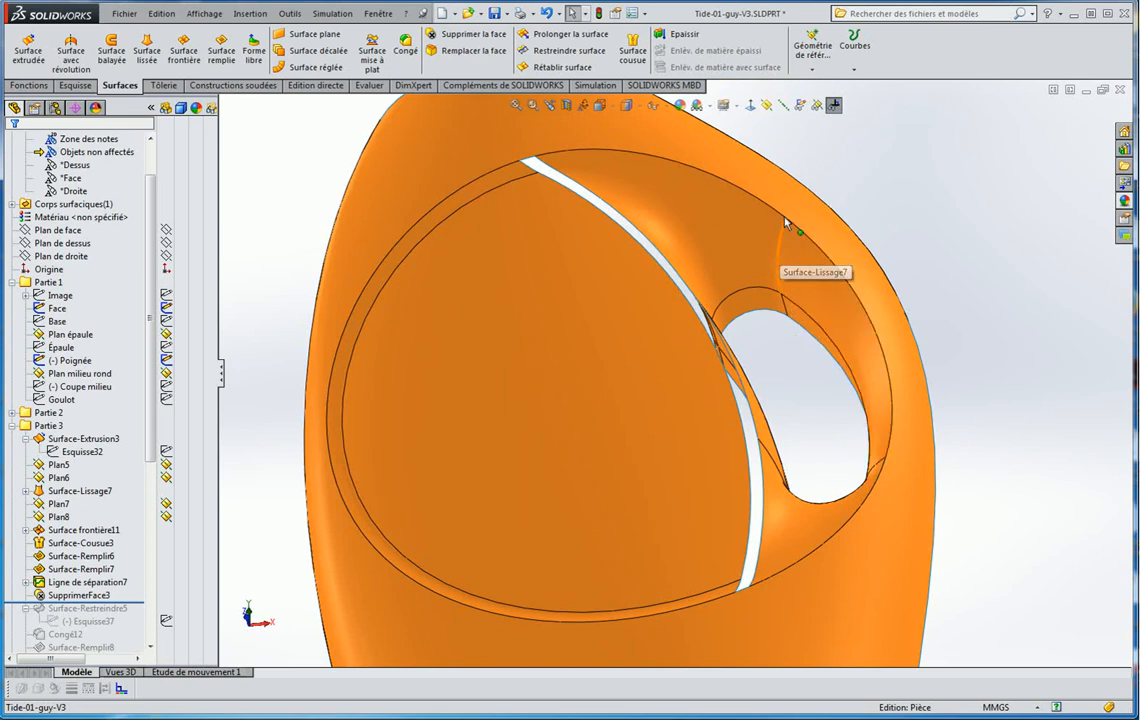
{"action": "middle_click_drag", "start_coordinate": [738, 333], "coordinate": [671, 344]}
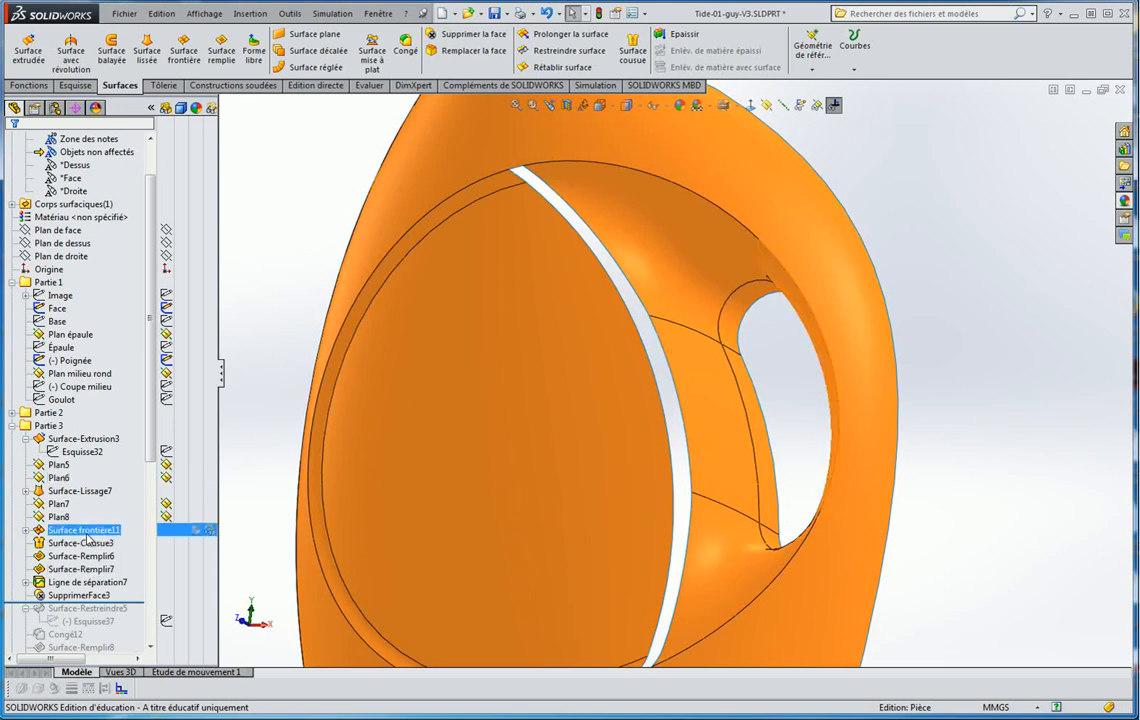
Split the round panel face with an intersection split line using Plan8
{"action": "left_click", "coordinate": [58, 478]}
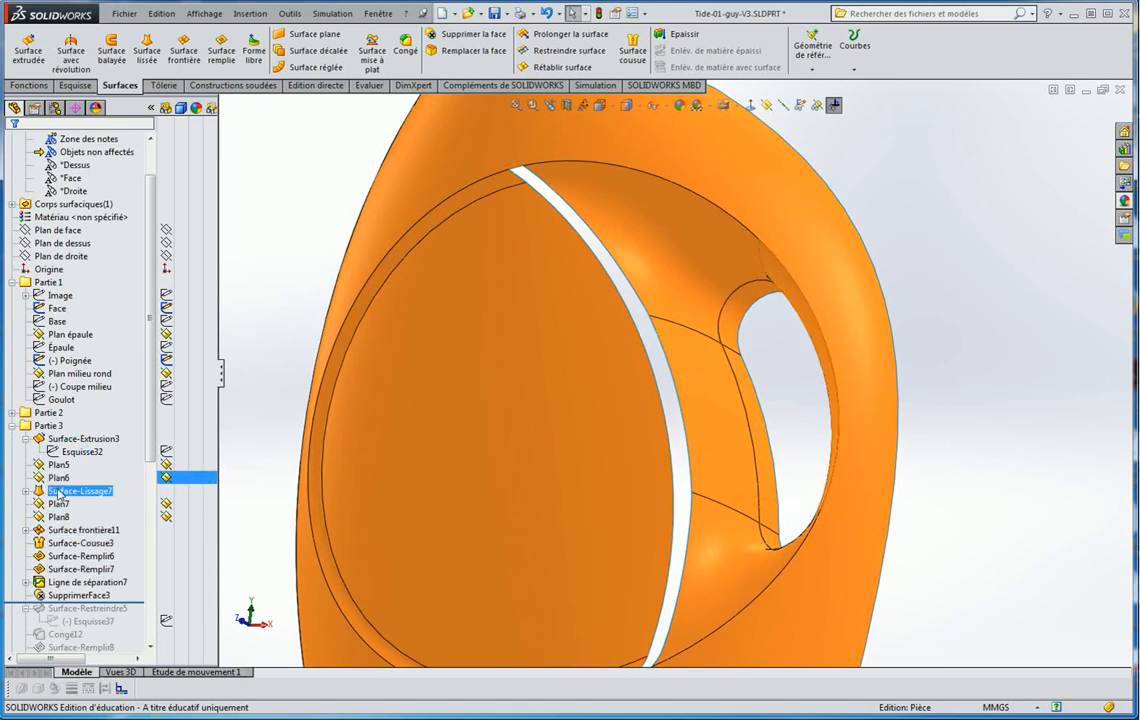
{"action": "left_click", "coordinate": [58, 504]}
{"action": "left_click", "coordinate": [50, 530]}
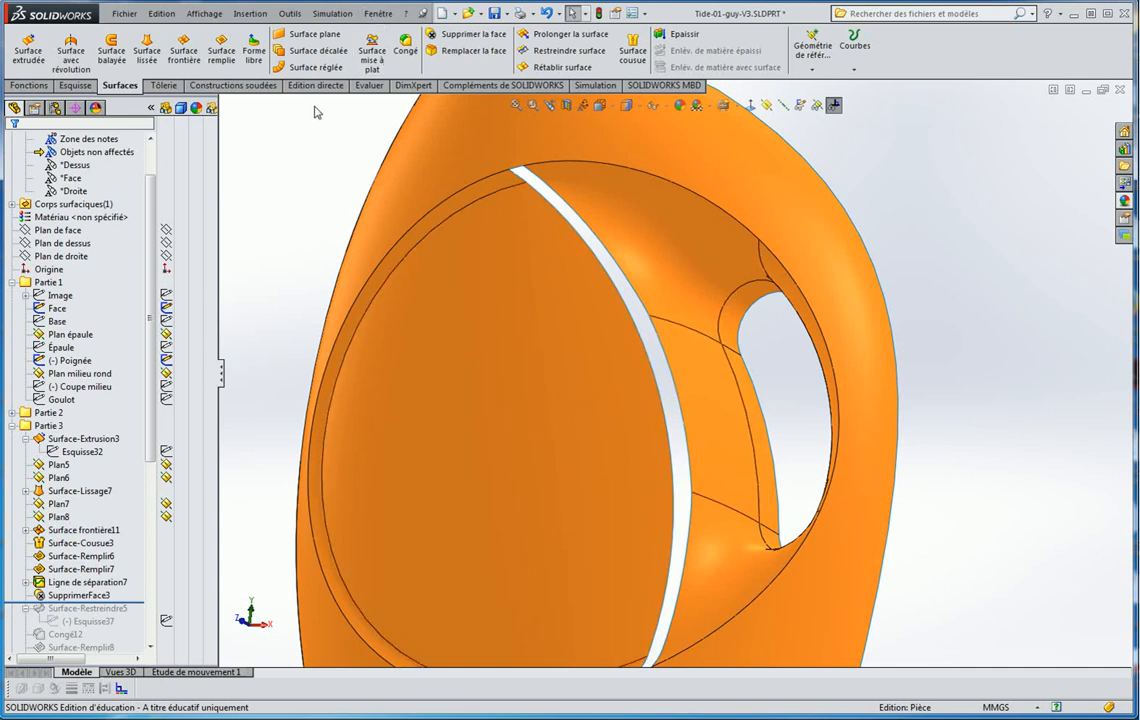
{"action": "left_click", "coordinate": [855, 45]}
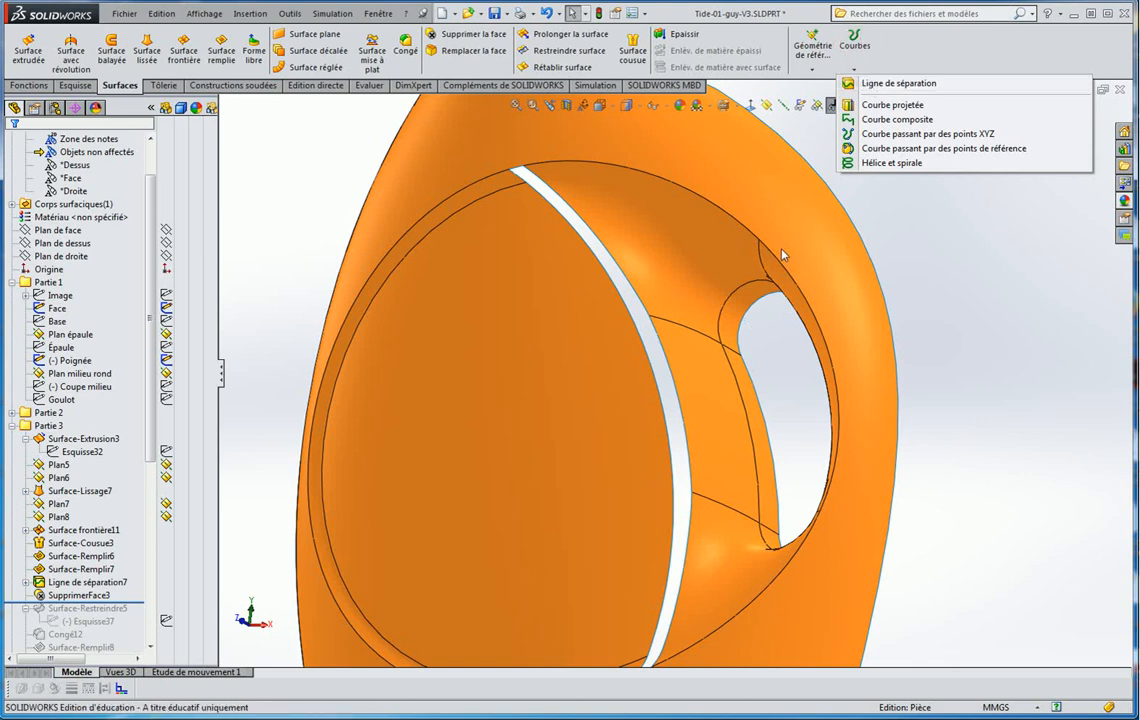
{"action": "left_click", "coordinate": [885, 83]}
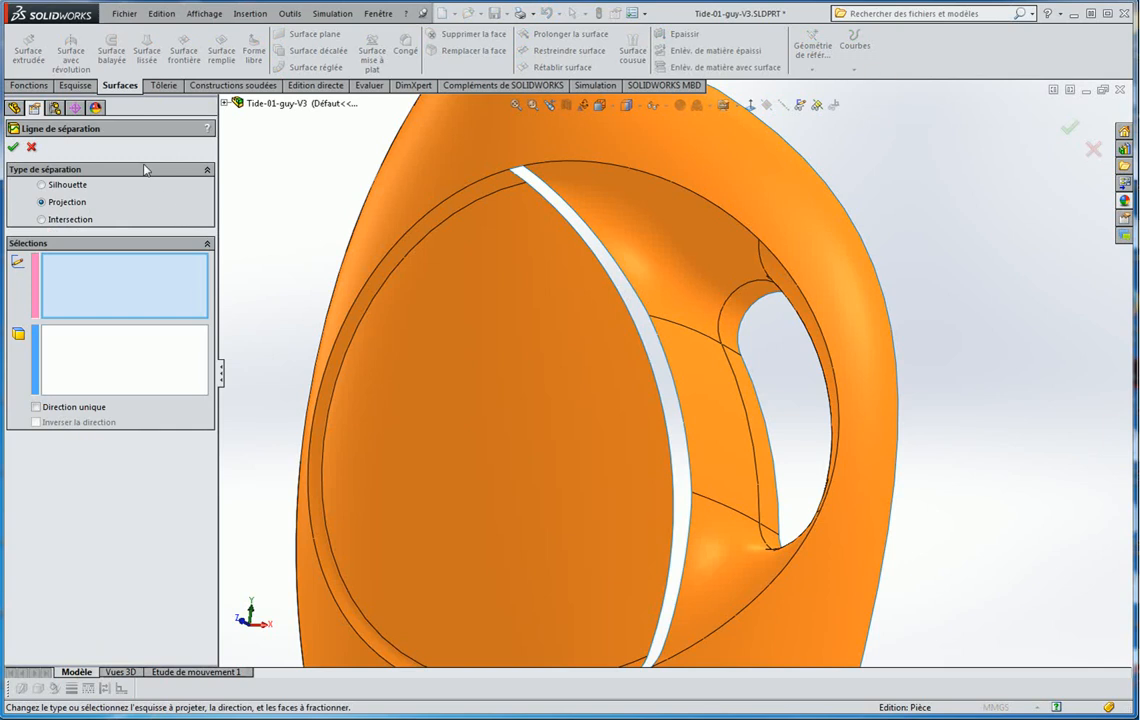
{"action": "left_click", "coordinate": [42, 219]}
{"action": "left_click", "coordinate": [226, 102]}
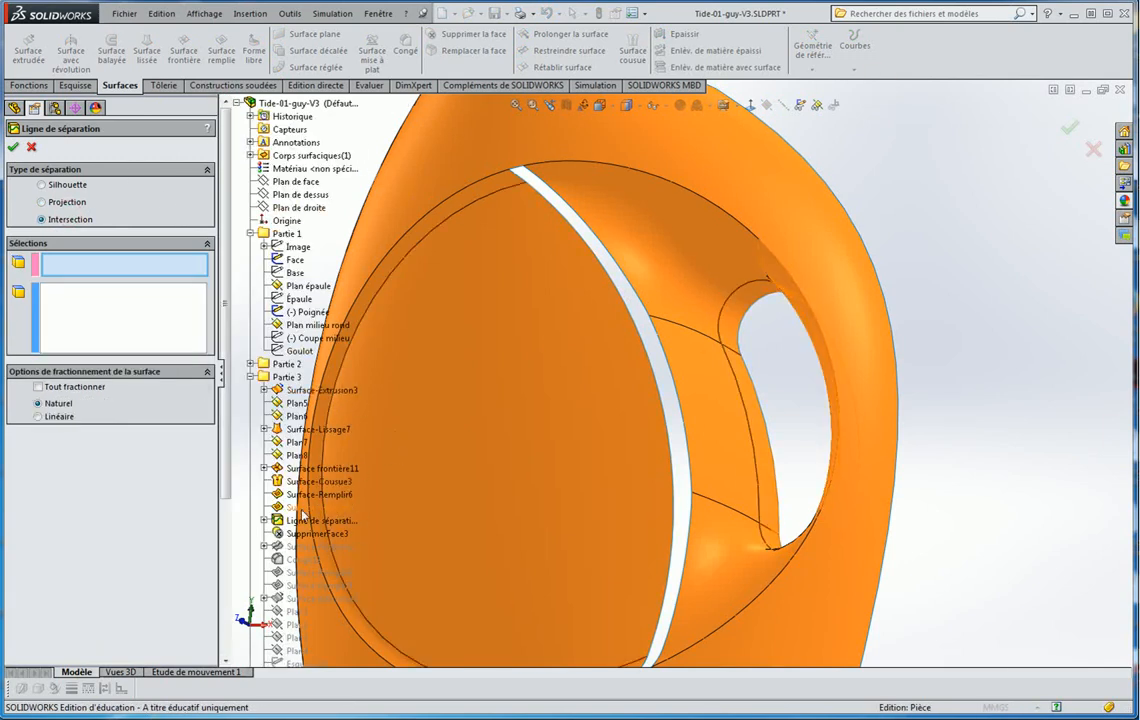
{"action": "left_click", "coordinate": [292, 457]}
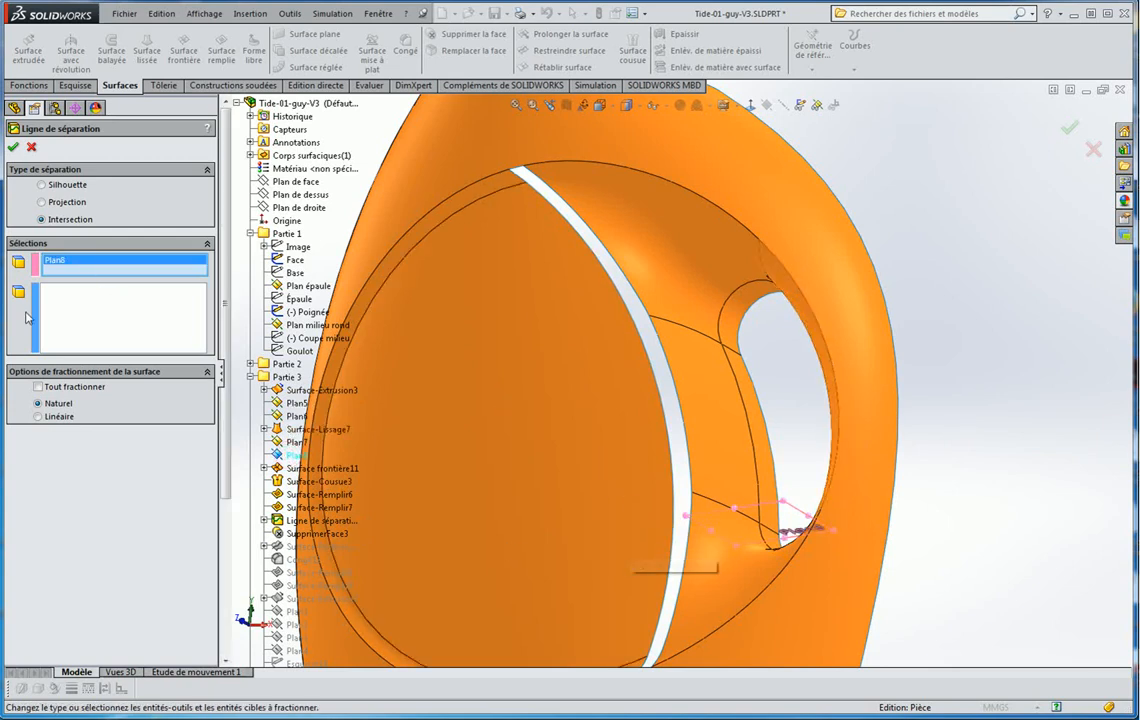
{"action": "left_click", "coordinate": [576, 413]}
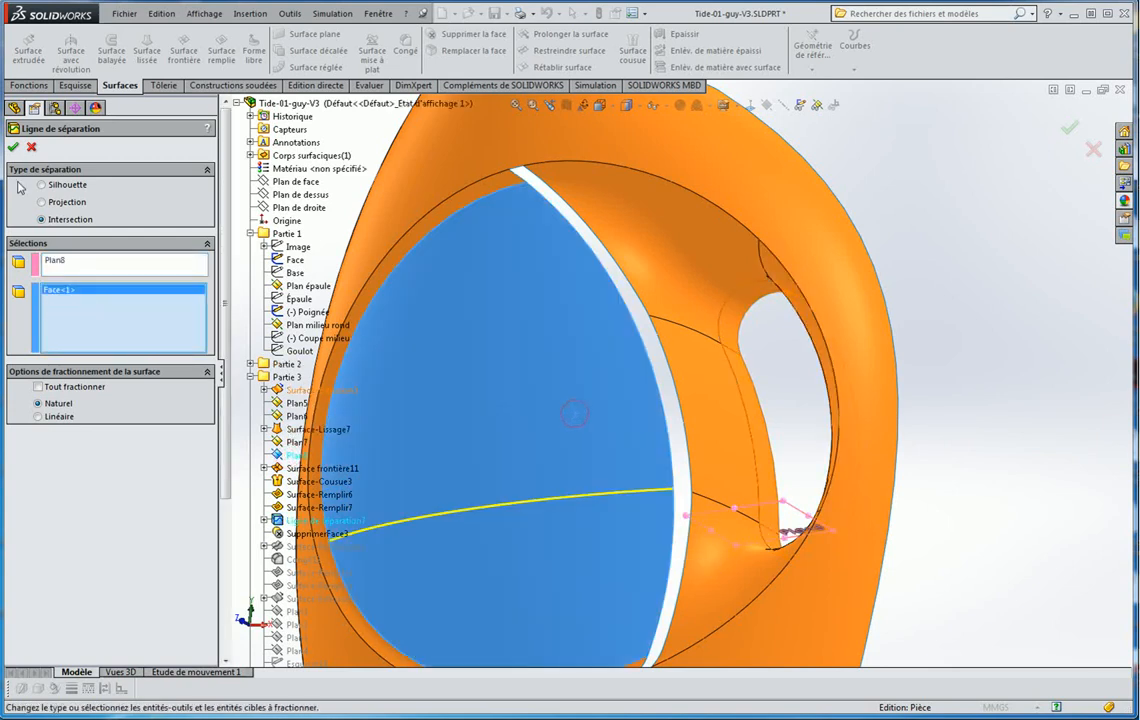
{"action": "left_click", "coordinate": [13, 148]}
Split the round panel's upper face with an intersection split line, using Plan7 as the only splitting entity
{"action": "left_click", "coordinate": [853, 42]}
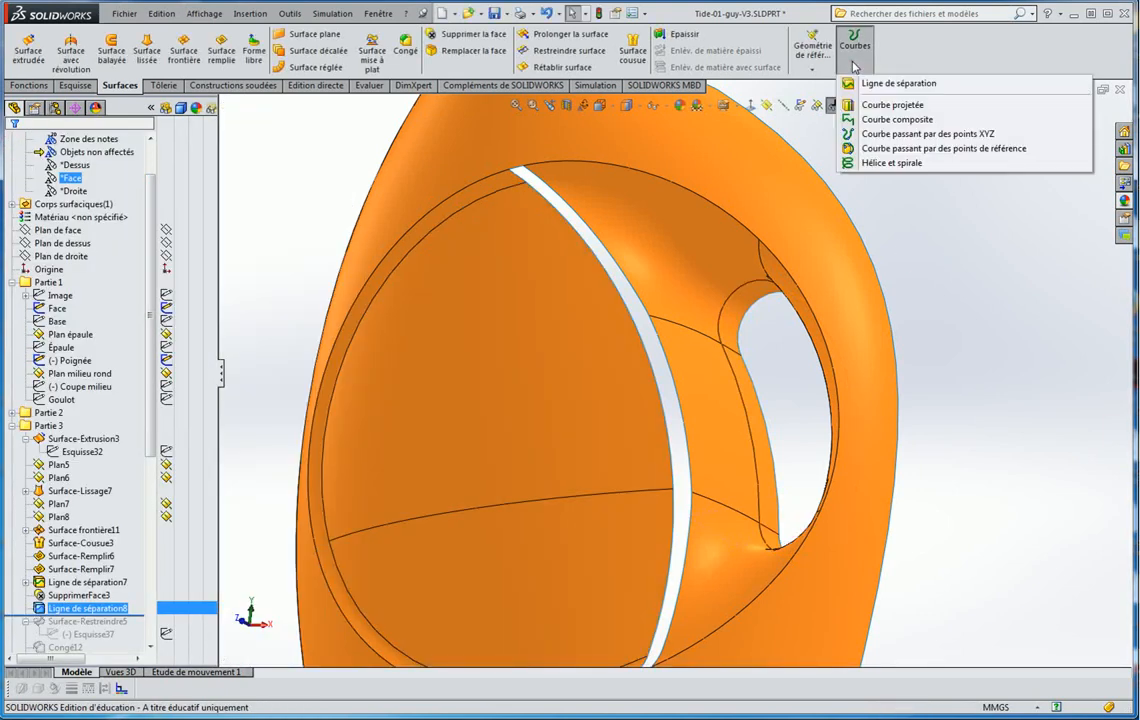
{"action": "left_click", "coordinate": [869, 90]}
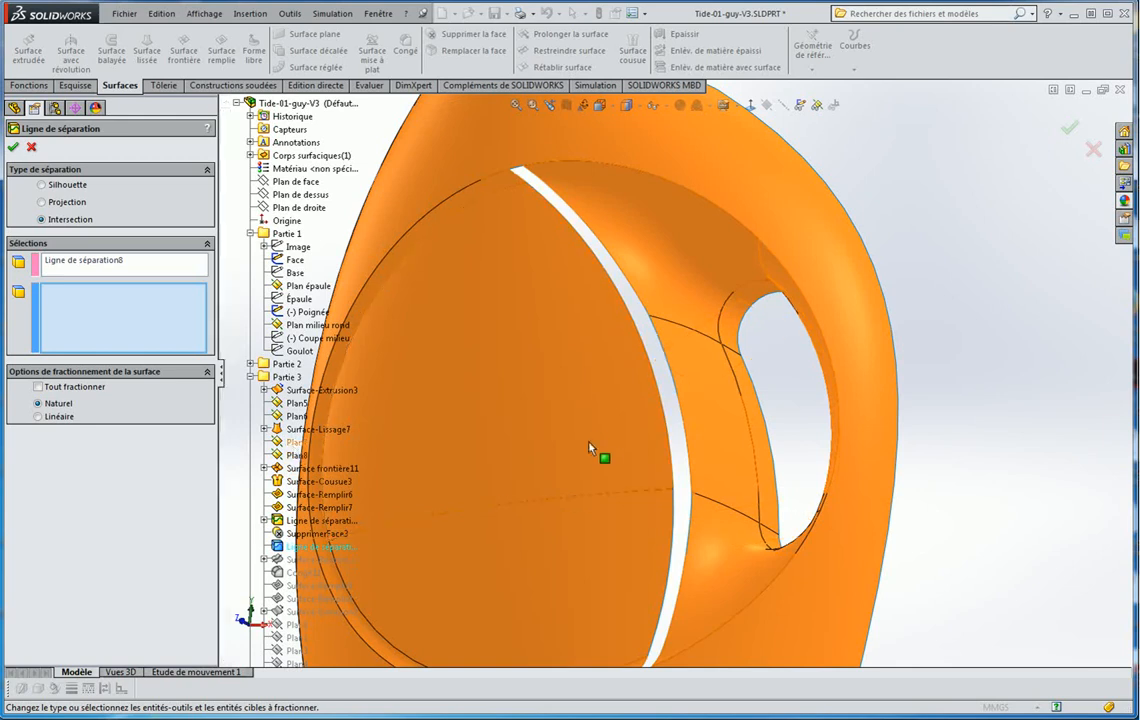
{"action": "scroll", "coordinate": [584, 433], "scroll_direction": "up", "scroll_amount": 2}
{"action": "scroll", "coordinate": [584, 433], "scroll_direction": "down", "scroll_amount": 1}
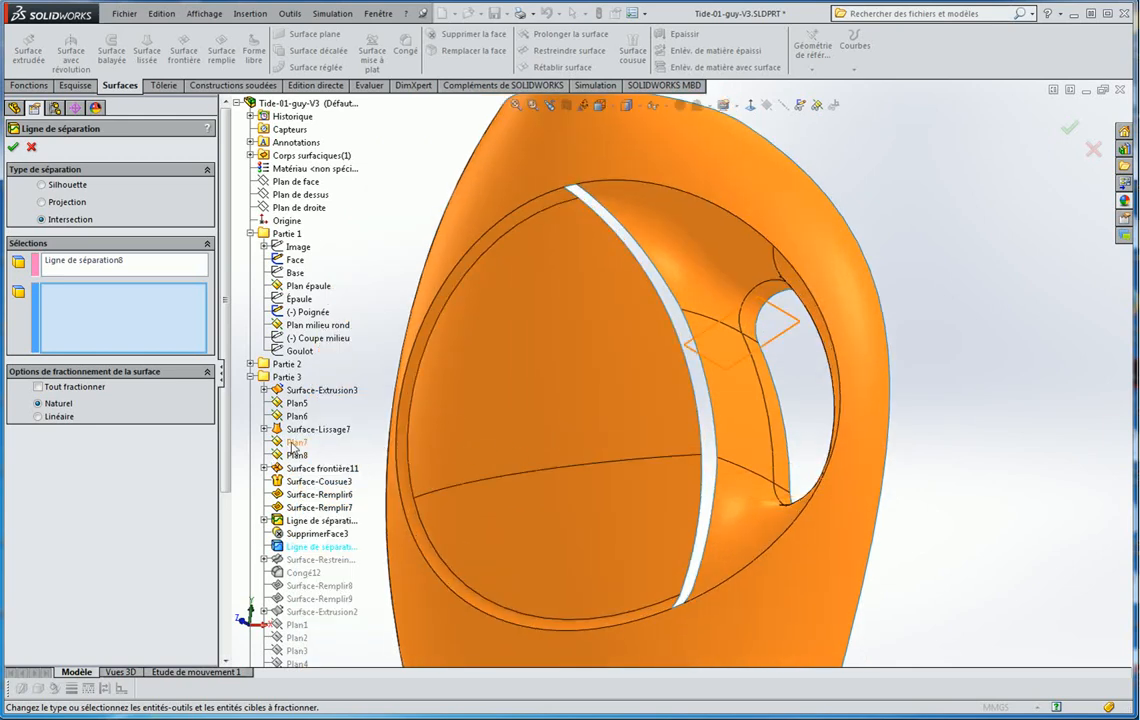
{"action": "left_click", "coordinate": [590, 385]}
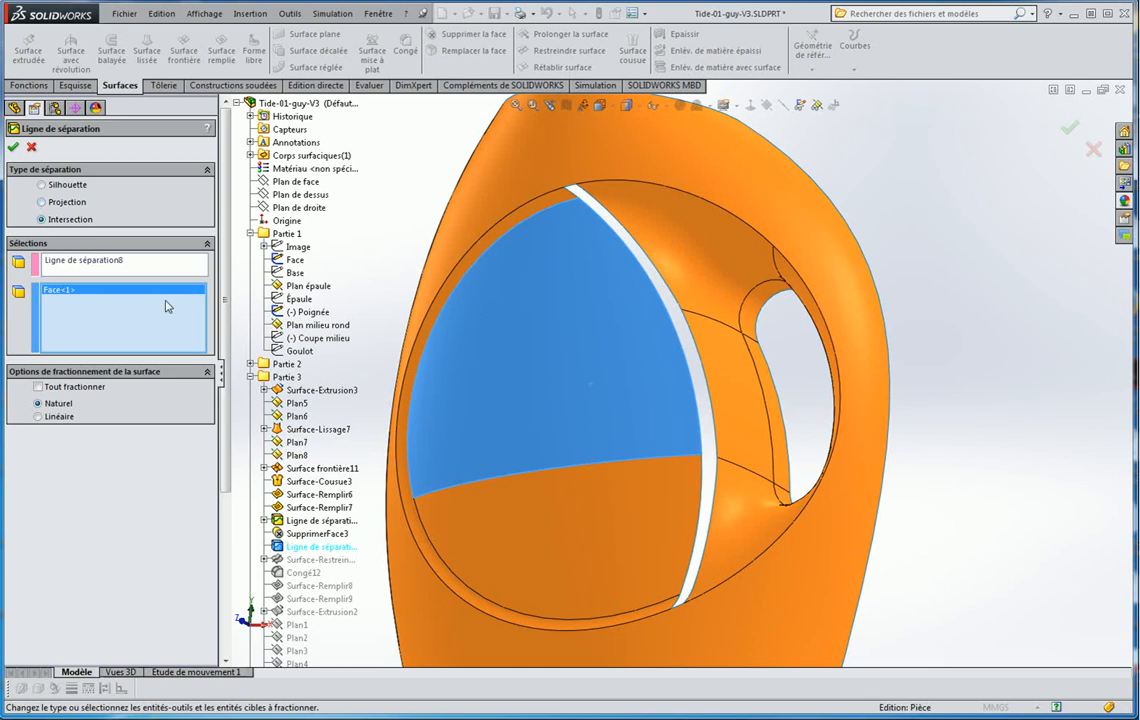
{"action": "left_click", "coordinate": [88, 261]}
{"action": "right_click", "coordinate": [90, 264]}
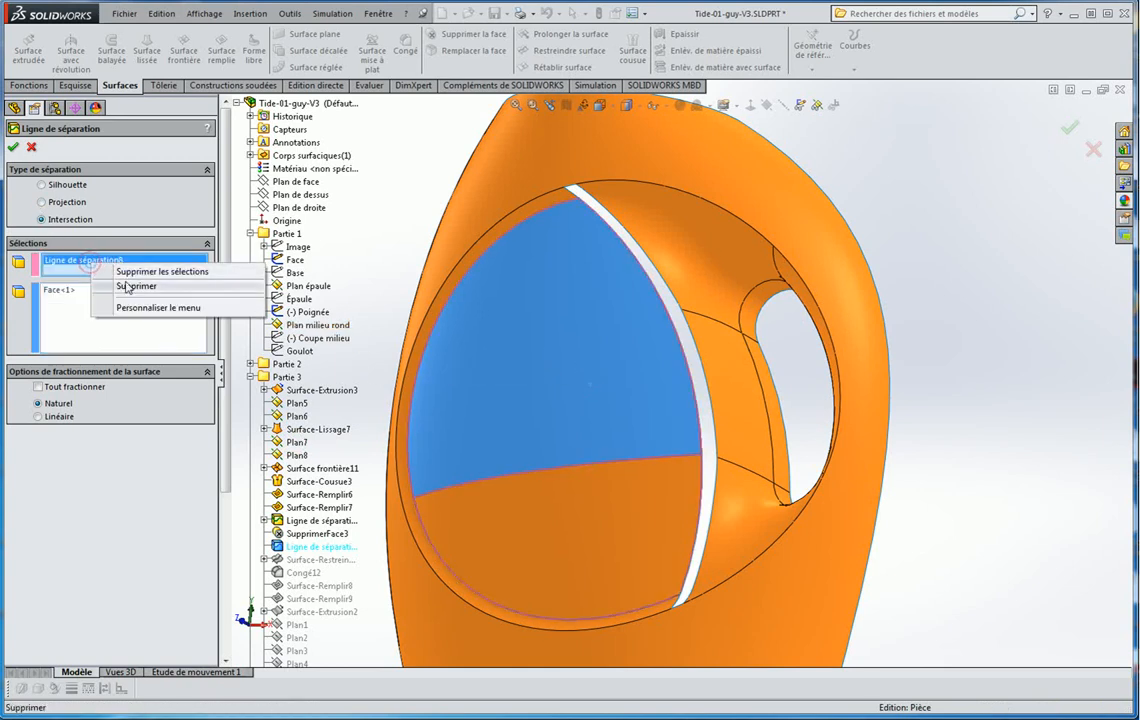
{"action": "left_click", "coordinate": [131, 287]}
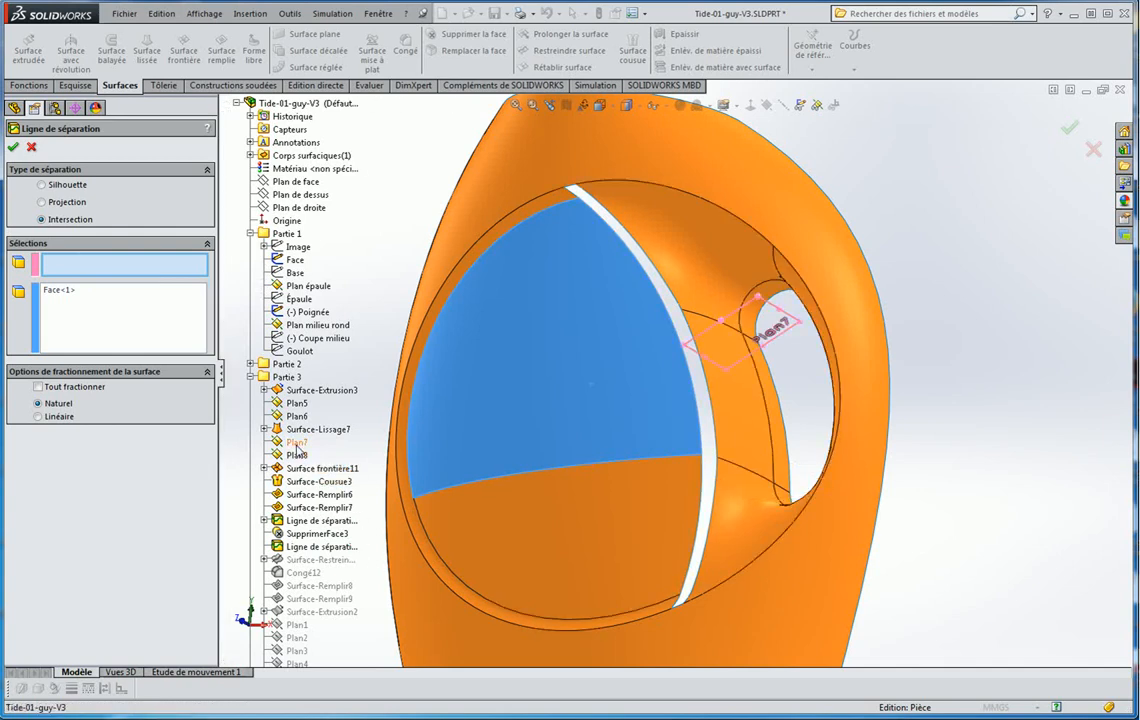
{"action": "left_click", "coordinate": [297, 445]}
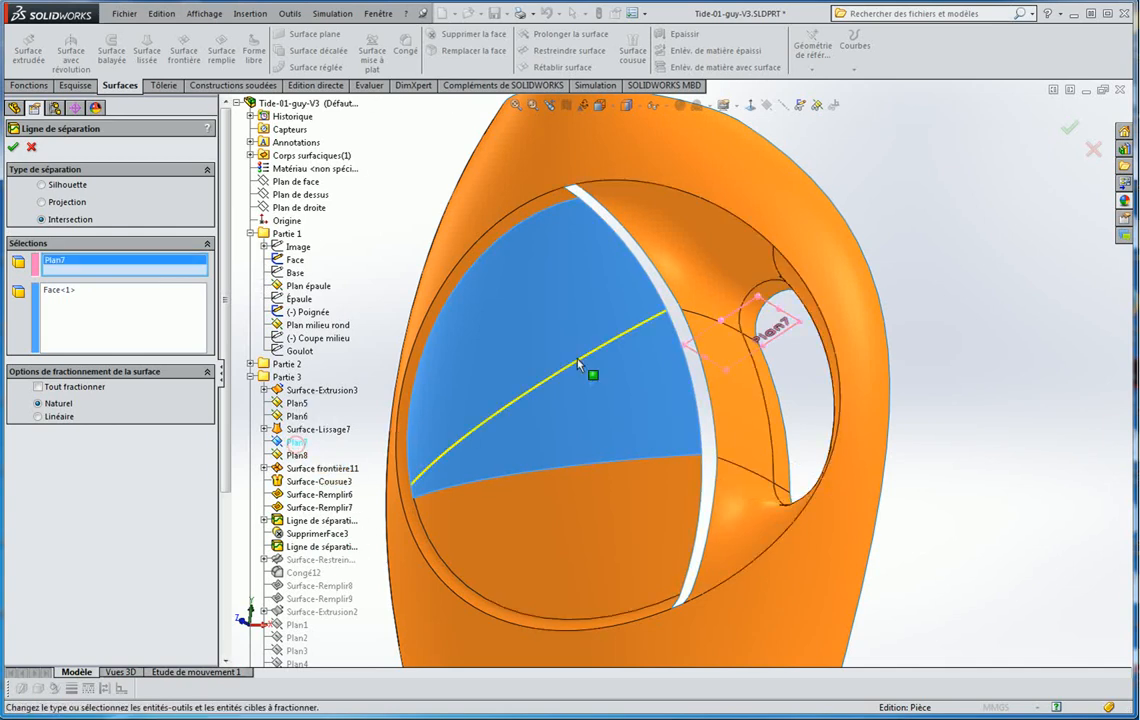
{"action": "left_click", "coordinate": [14, 148]}
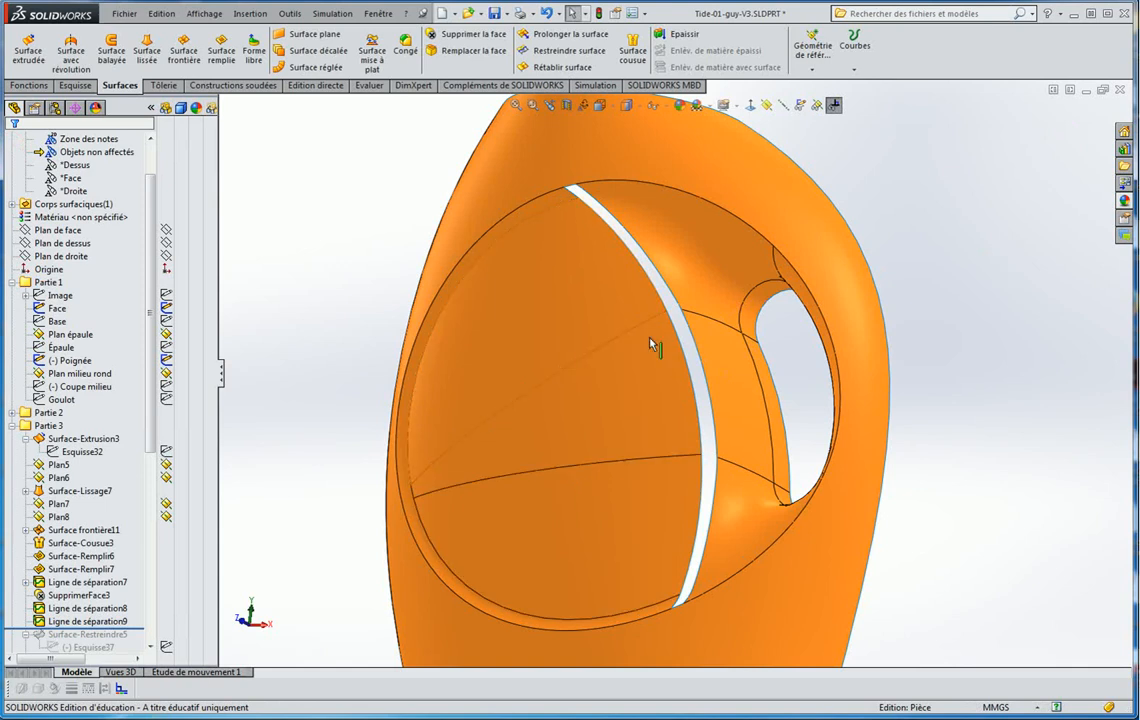
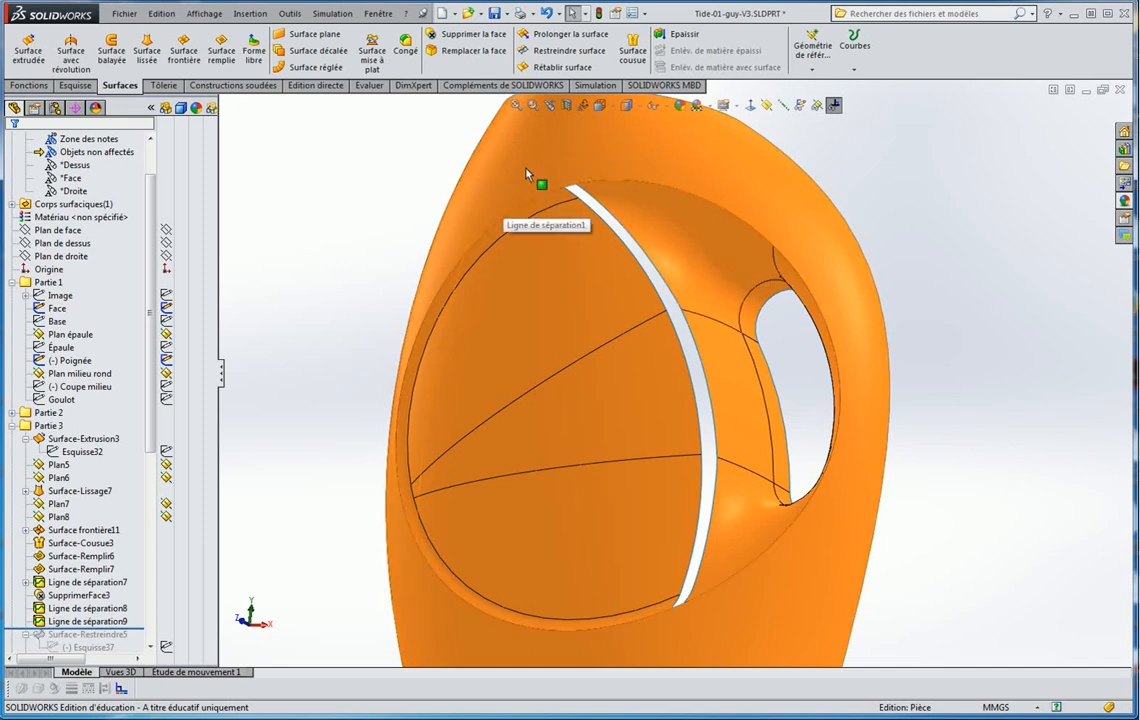
Set up a lofted surface across the middle of the gap, between the handle recess edge and the facing panel edge
{"action": "middle_click_drag", "start_coordinate": [1029, 364], "coordinate": [920, 408]}
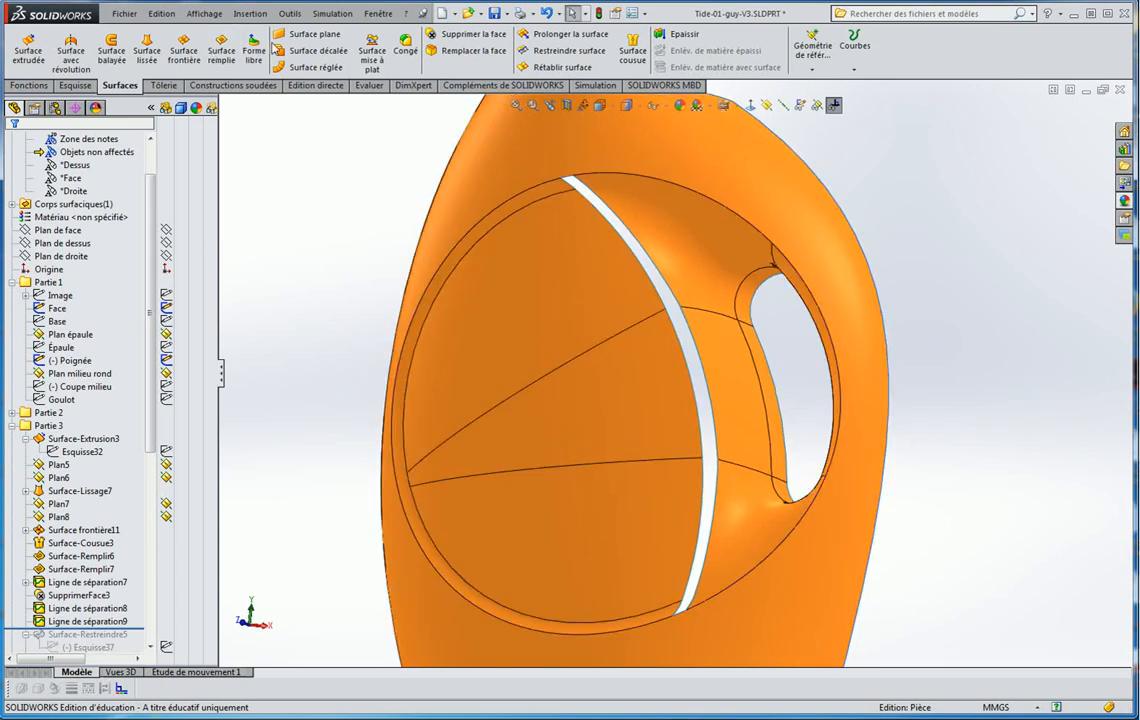
{"action": "left_click", "coordinate": [148, 50]}
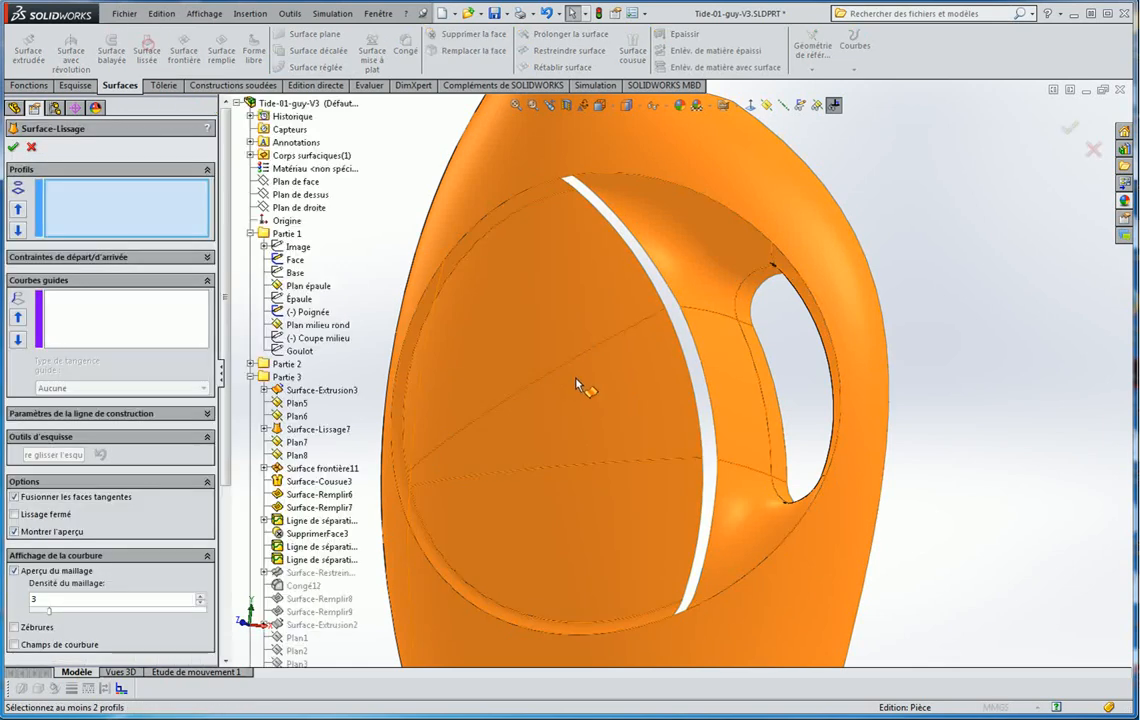
{"action": "left_click", "coordinate": [680, 329]}
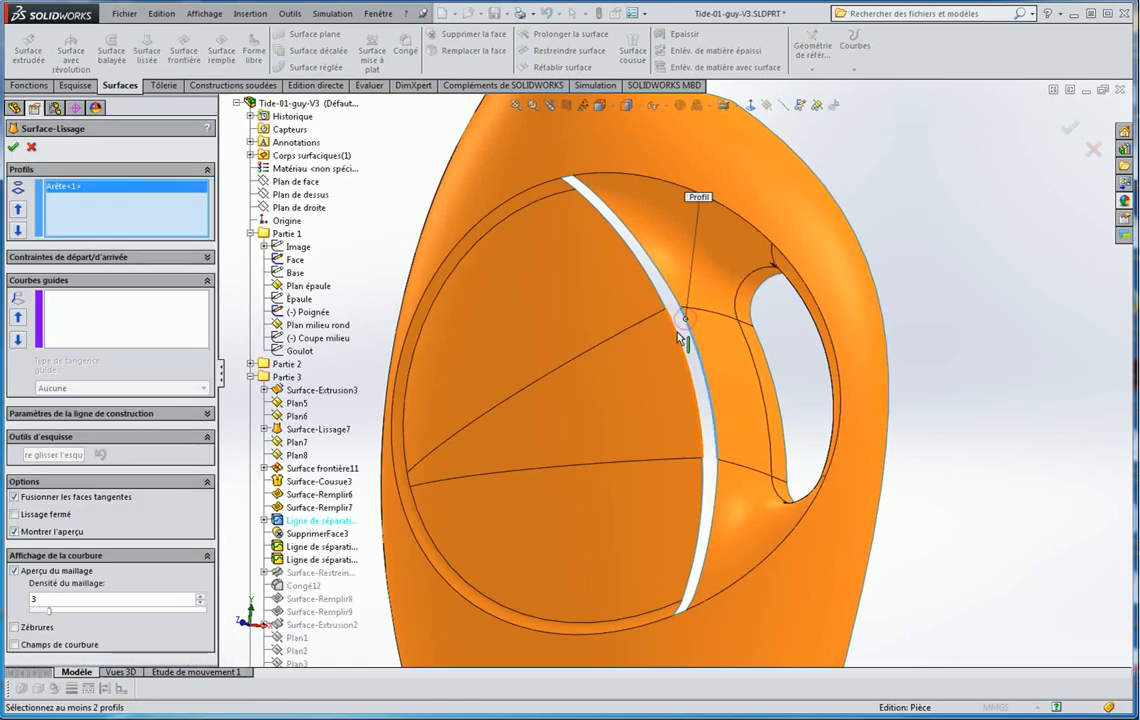
{"action": "left_click", "coordinate": [678, 333]}
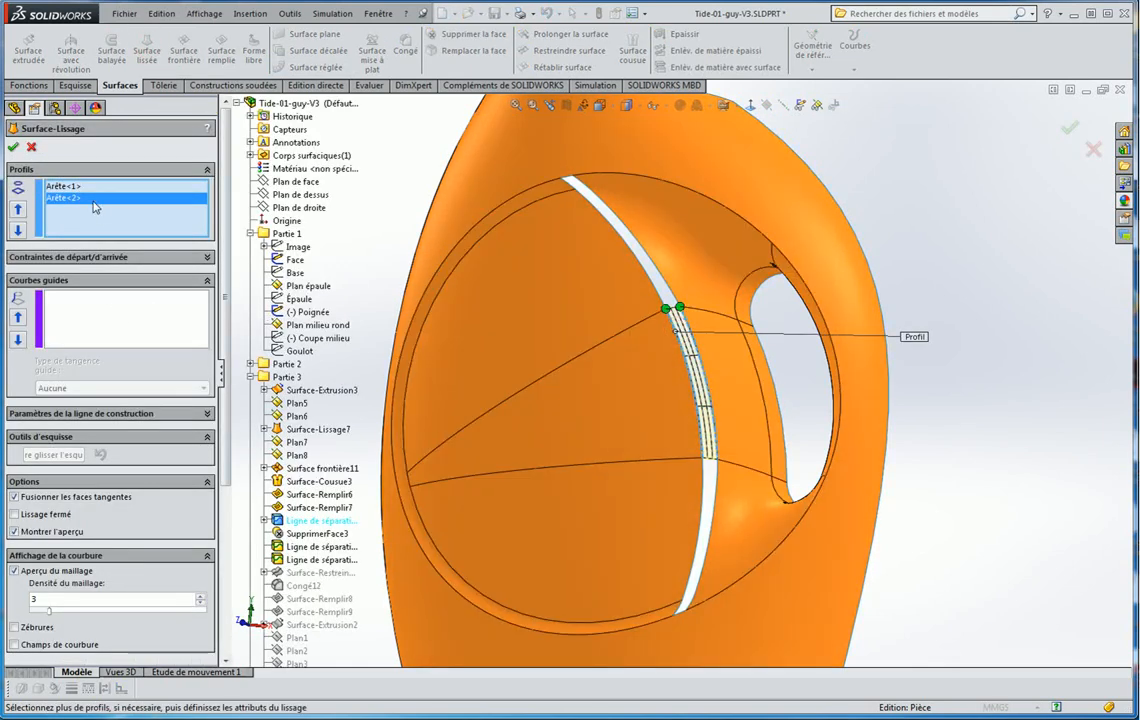
Set both the loft's start and end constraints to tangent to face (Tangent à la face)
{"action": "left_click", "coordinate": [65, 257]}
{"action": "left_click", "coordinate": [72, 290]}
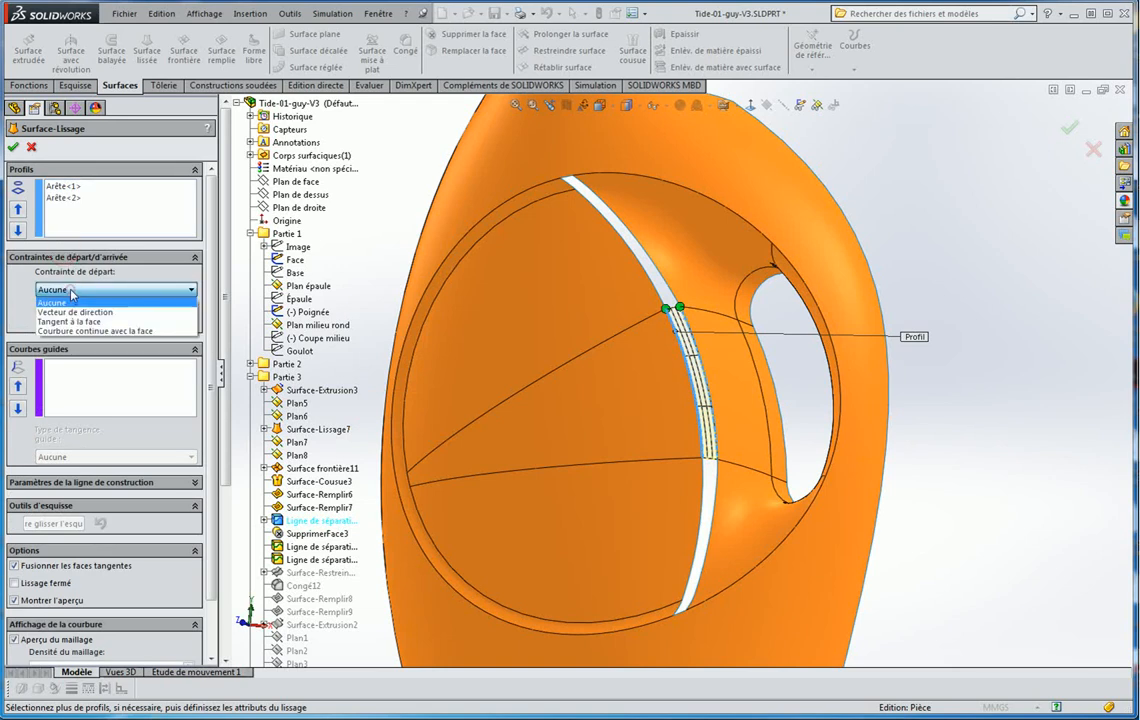
{"action": "left_click", "coordinate": [80, 321]}
{"action": "scroll", "coordinate": [725, 360], "scroll_direction": "down", "scroll_amount": 3}
{"action": "scroll", "coordinate": [716, 365], "scroll_direction": "down", "scroll_amount": 1}
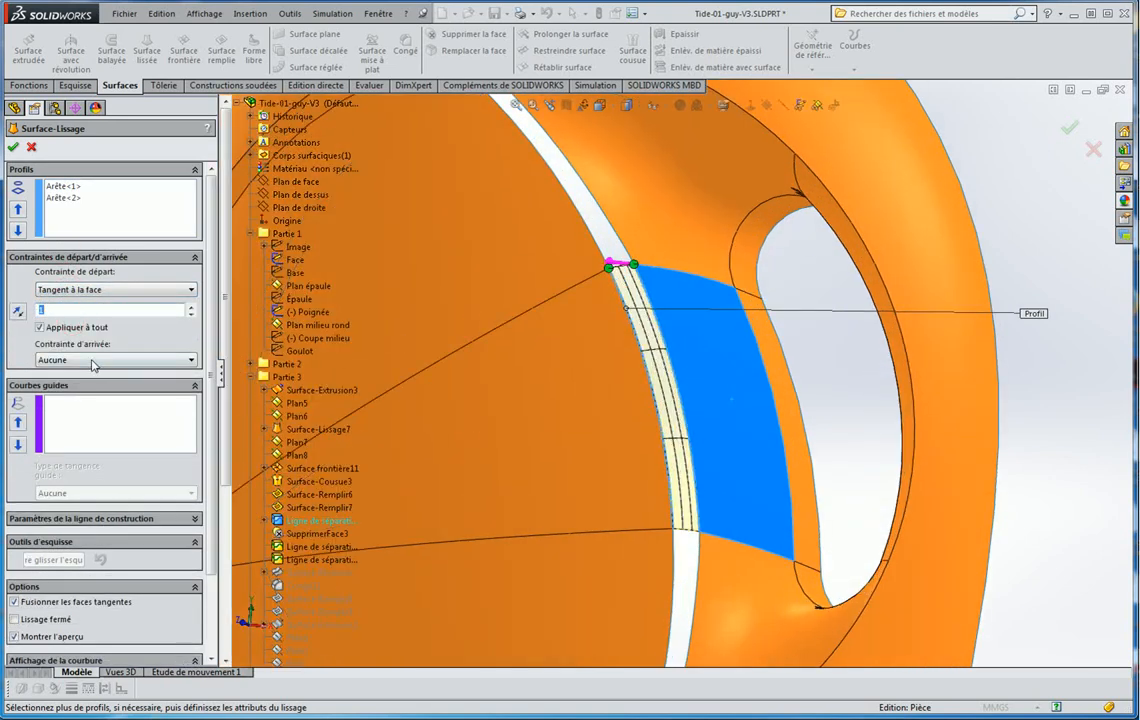
{"action": "left_click", "coordinate": [78, 361]}
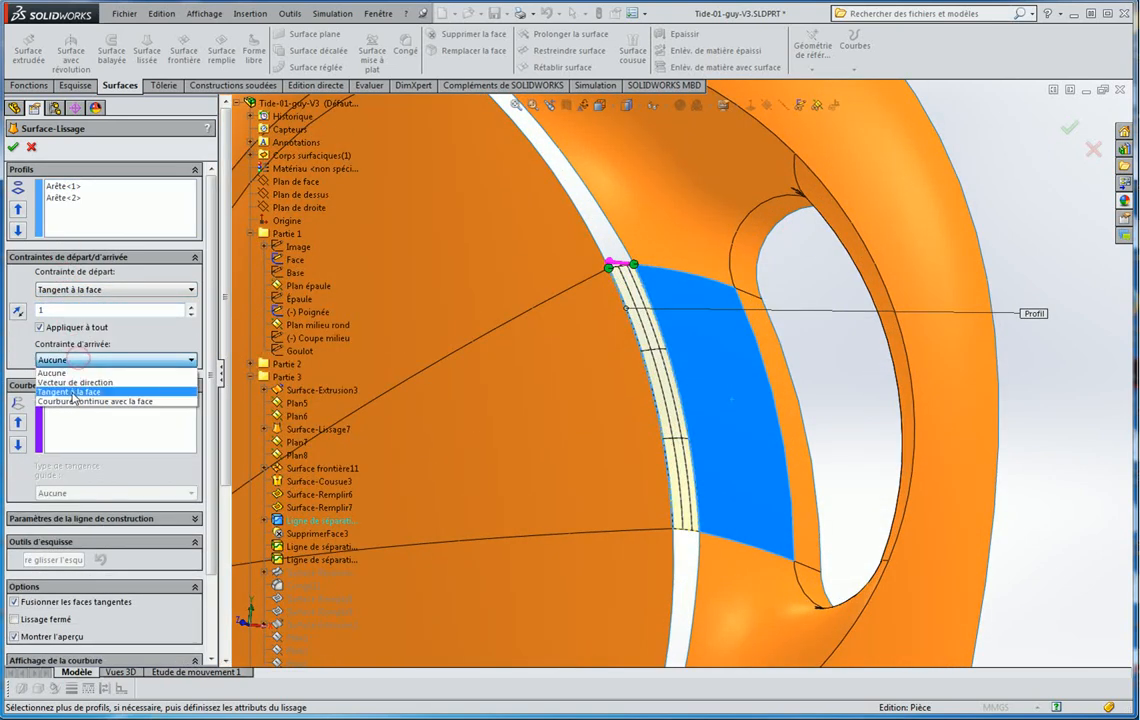
{"action": "left_click", "coordinate": [75, 395]}
{"action": "scroll", "coordinate": [631, 300], "scroll_direction": "down", "scroll_amount": 6}
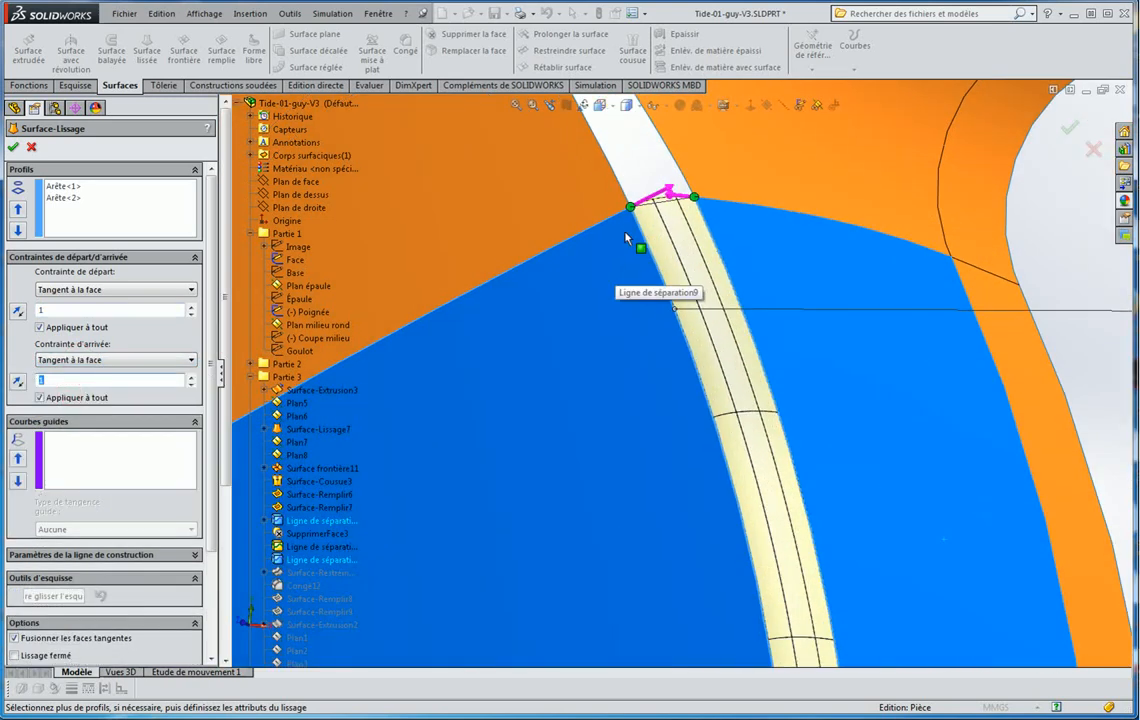
Try a curvature-continuous end constraint (Courbure continue avec la face) on the loft, and return it to tangent to face
{"action": "middle_click_drag", "start_coordinate": [702, 224], "coordinate": [960, 690]}
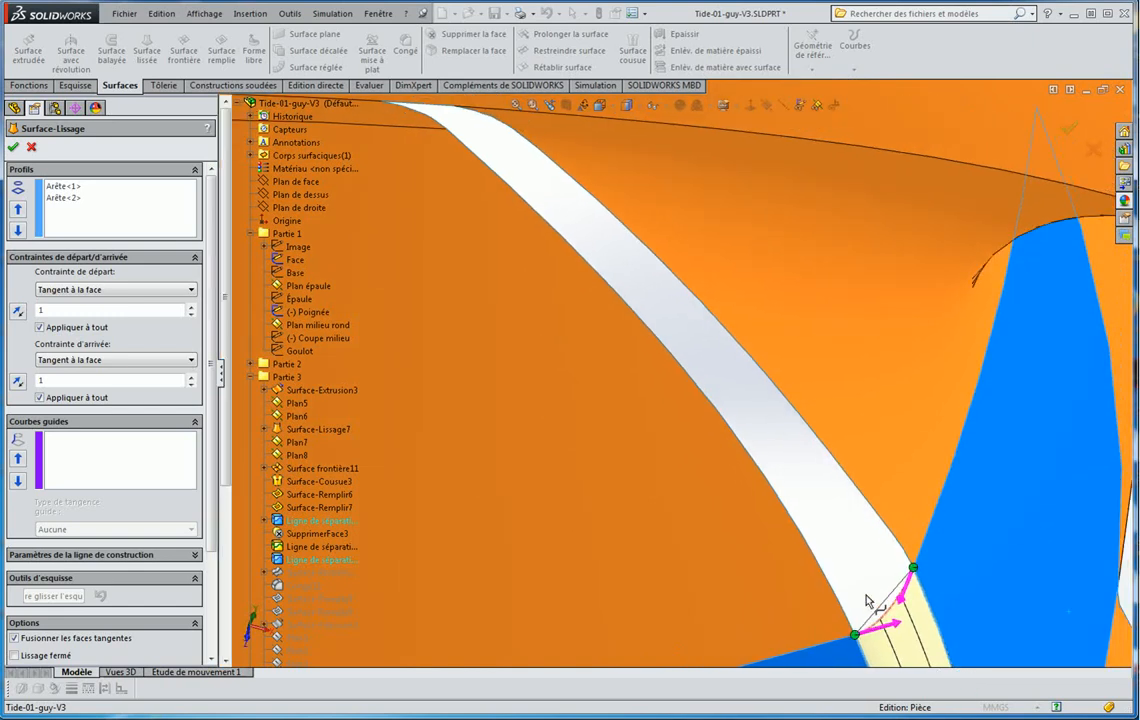
{"action": "scroll", "coordinate": [868, 593], "scroll_direction": "down", "scroll_amount": 4}
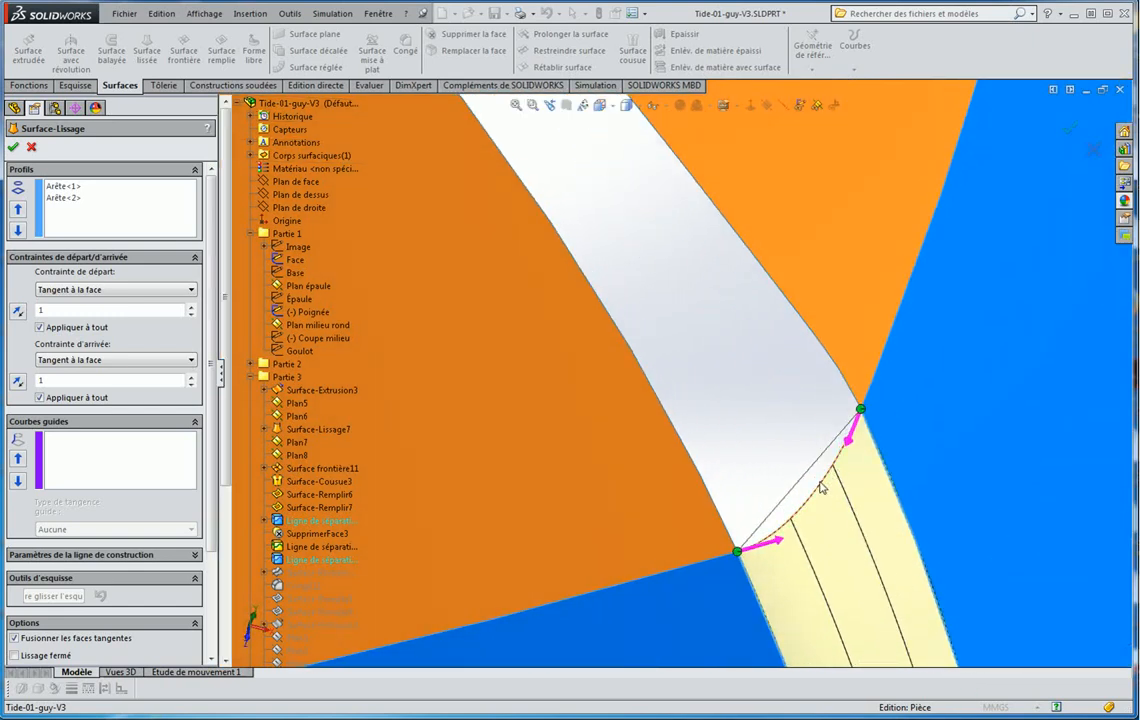
{"action": "scroll", "coordinate": [817, 492], "scroll_direction": "up", "scroll_amount": 5}
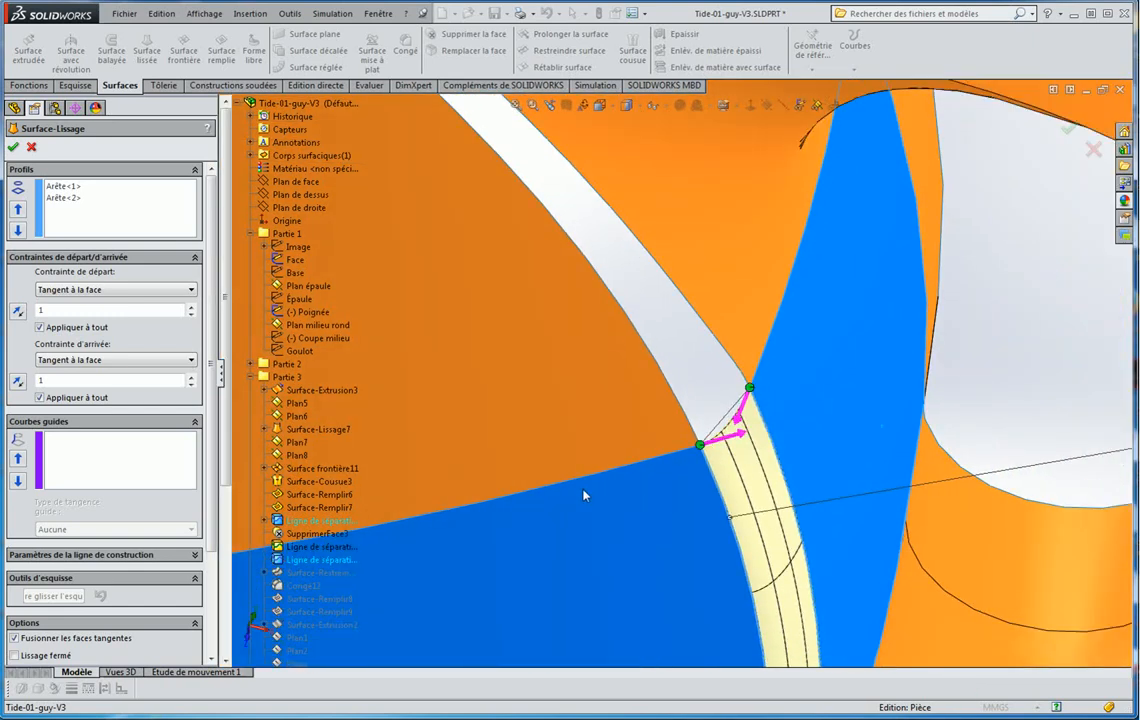
{"action": "left_click", "coordinate": [71, 362]}
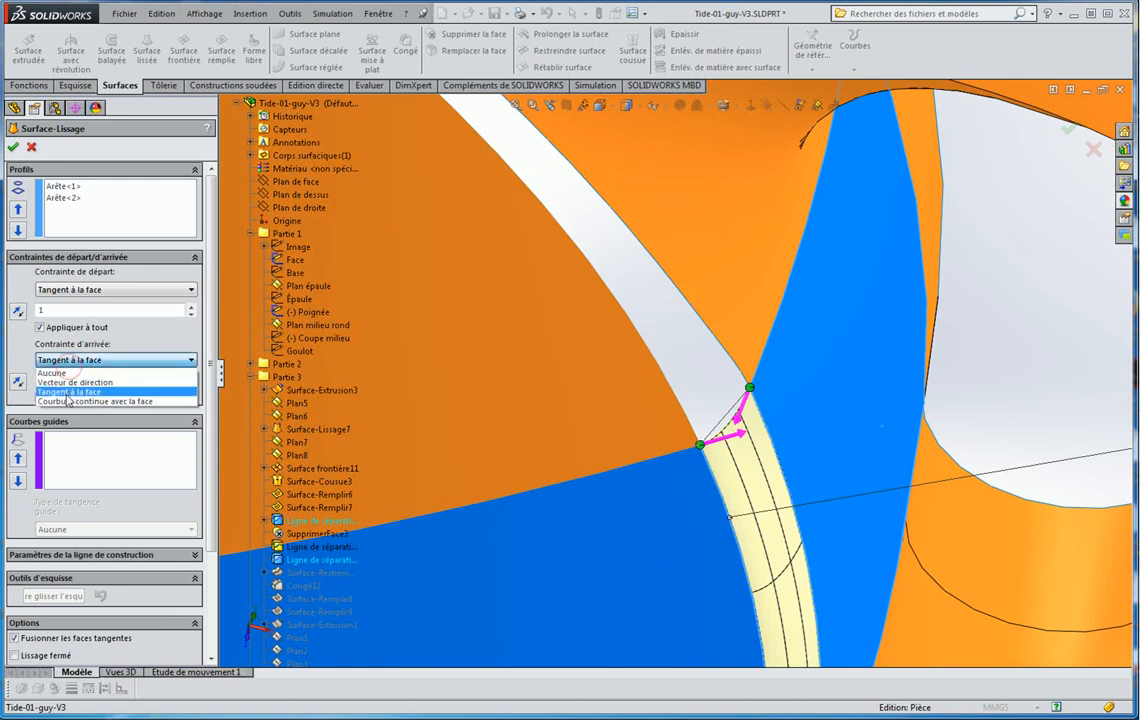
{"action": "left_click", "coordinate": [68, 401]}
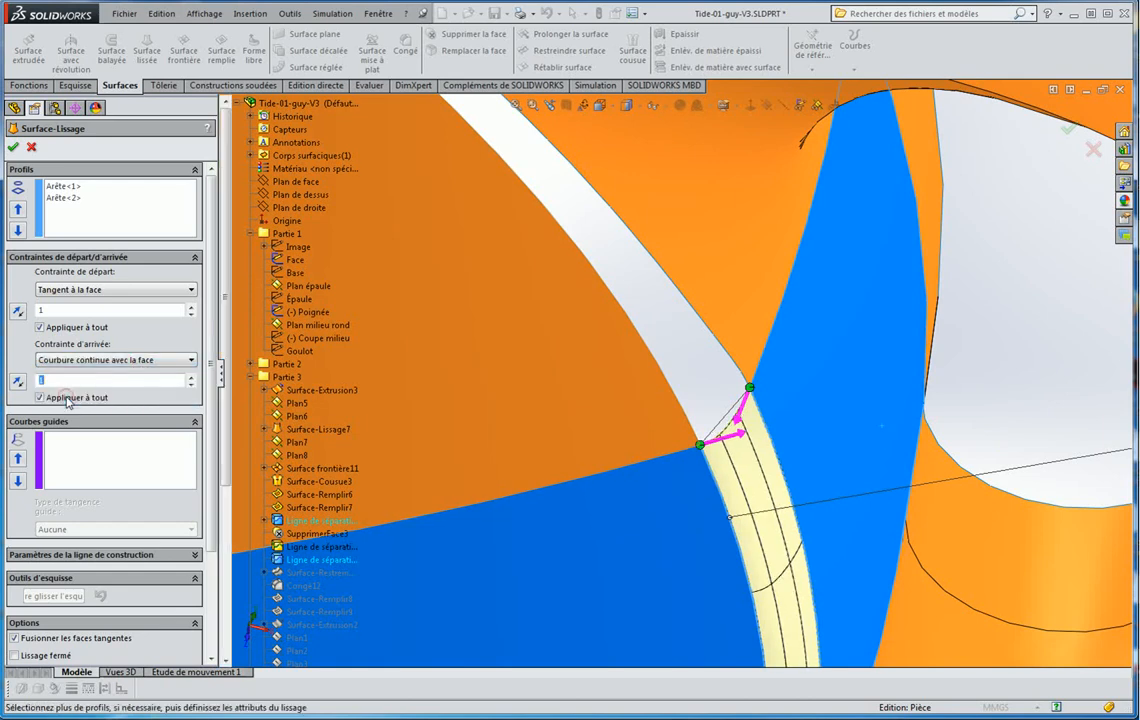
{"action": "left_click", "coordinate": [70, 360]}
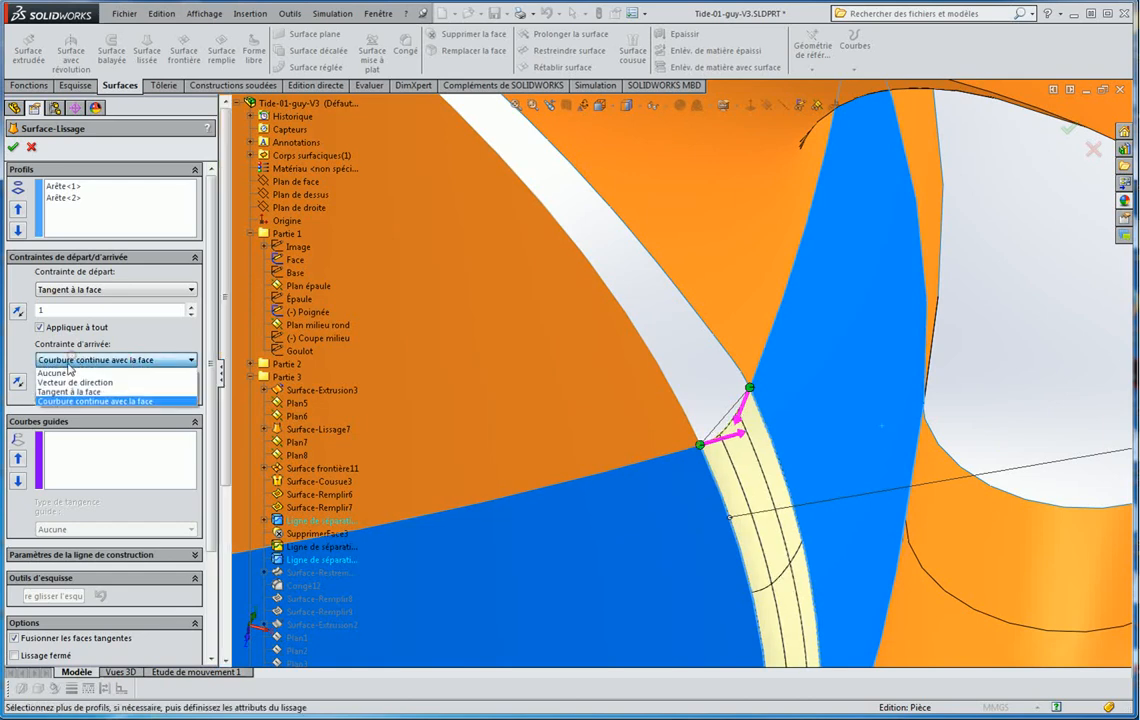
{"action": "left_click", "coordinate": [60, 391]}
Check the loft preview and its remaining options, and create the tangent lofted surface bridging the middle of the gap
{"action": "scroll", "coordinate": [771, 435], "scroll_direction": "up", "scroll_amount": 6}
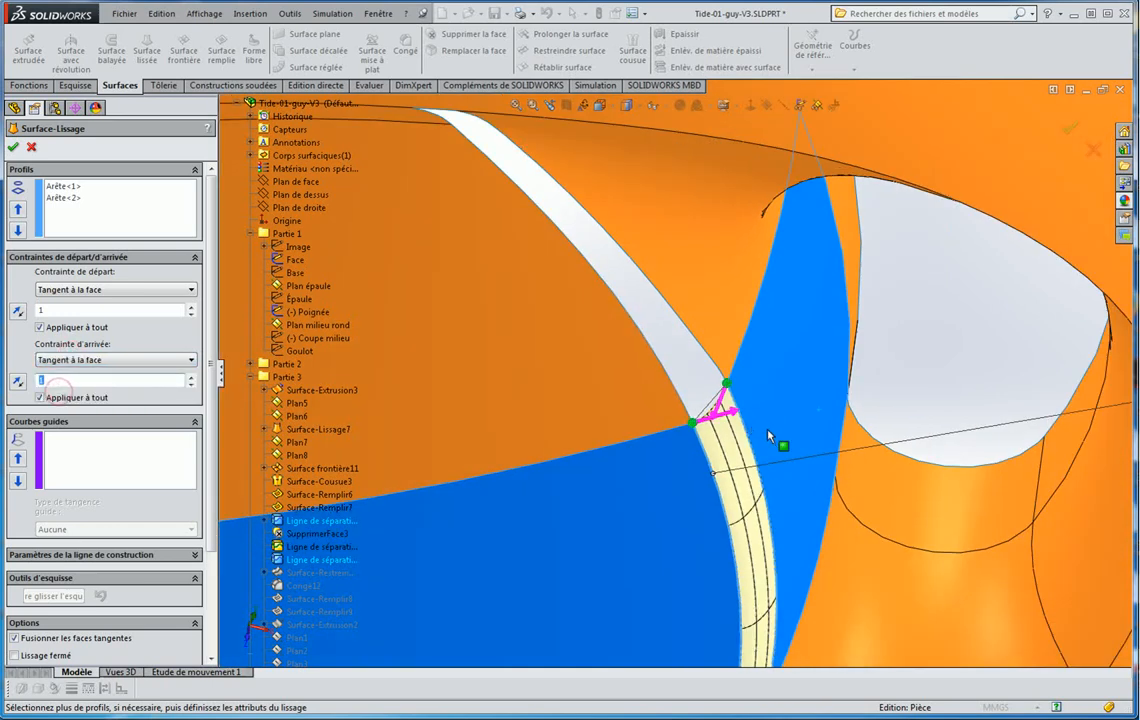
{"action": "middle_click_drag", "start_coordinate": [768, 432], "coordinate": [856, 110]}
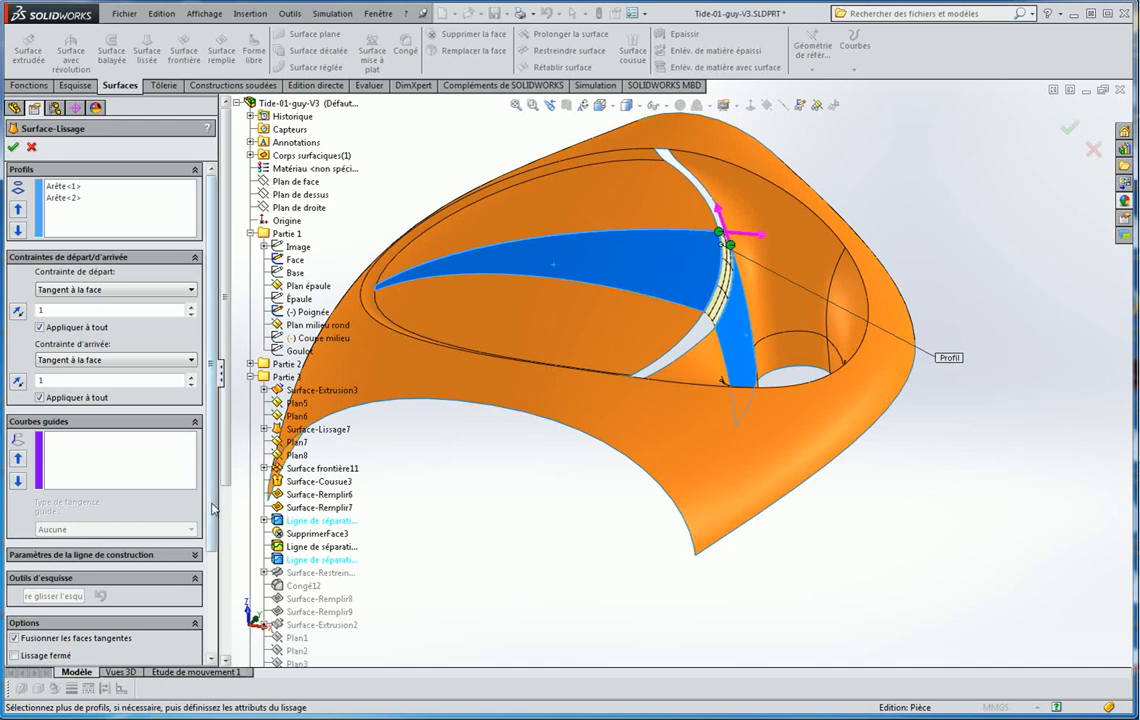
{"action": "left_click_drag", "start_coordinate": [212, 509], "coordinate": [234, 600]}
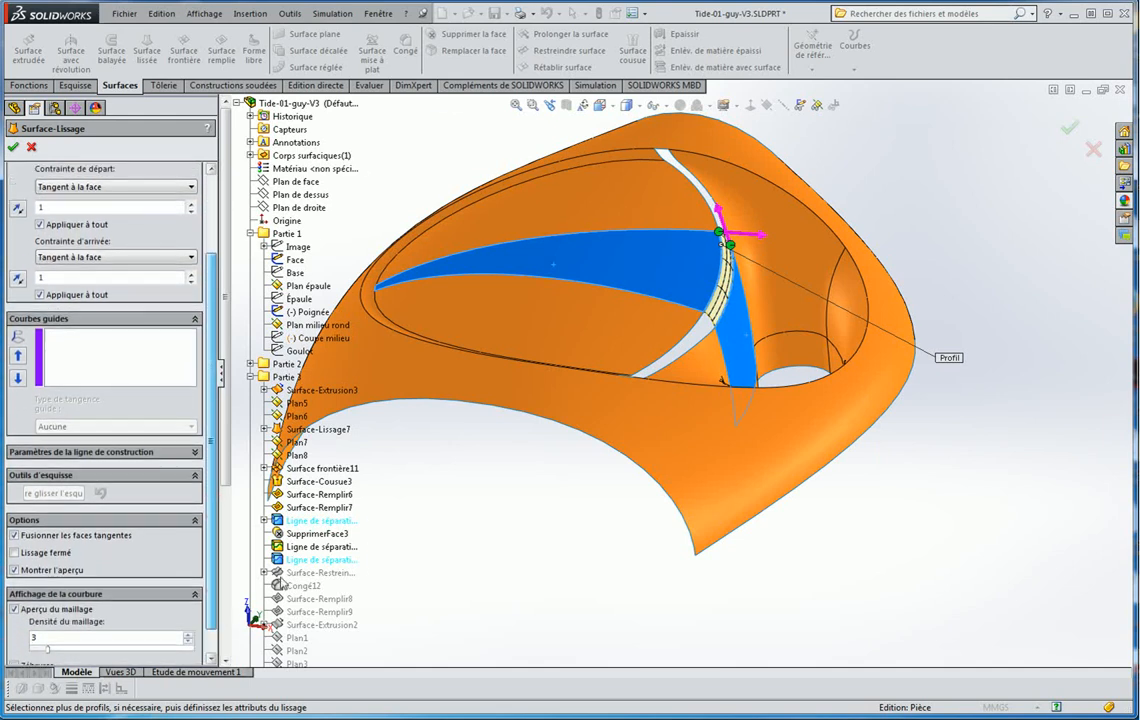
{"action": "left_click", "coordinate": [1070, 128]}
{"action": "middle_click_drag", "start_coordinate": [868, 165], "coordinate": [740, 245]}
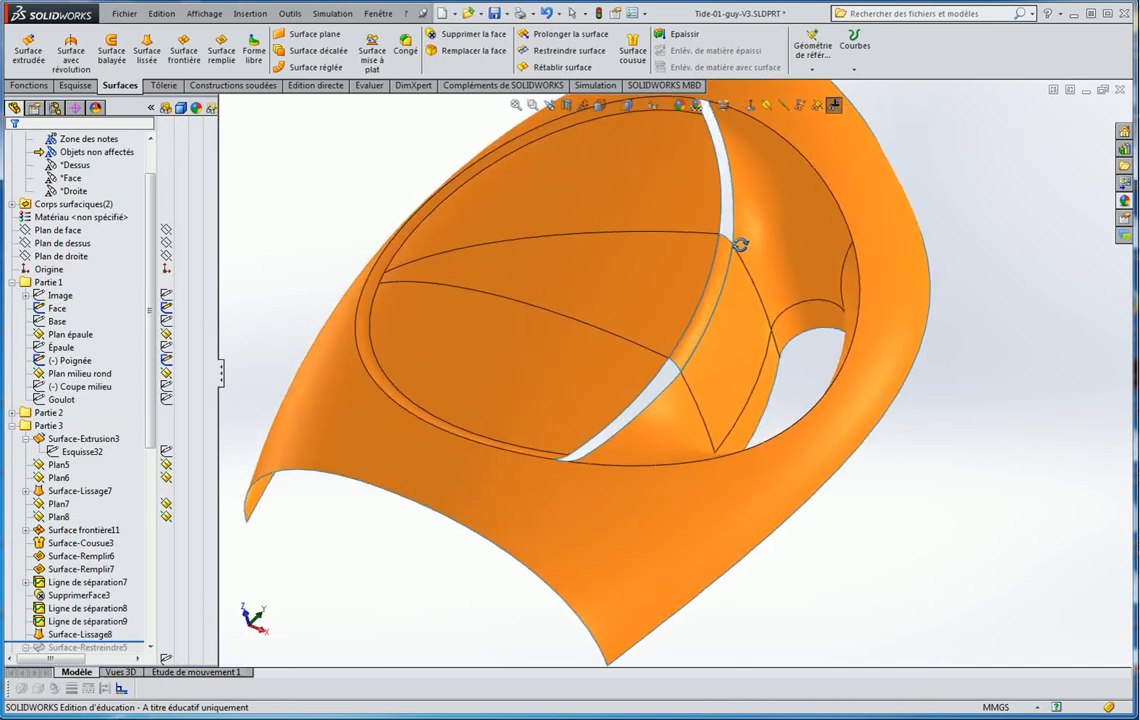
Knit the lofted bridge surface Surface-Lissage8 to the main bottle surface body
{"action": "scroll", "coordinate": [662, 190], "scroll_direction": "down", "scroll_amount": 3}
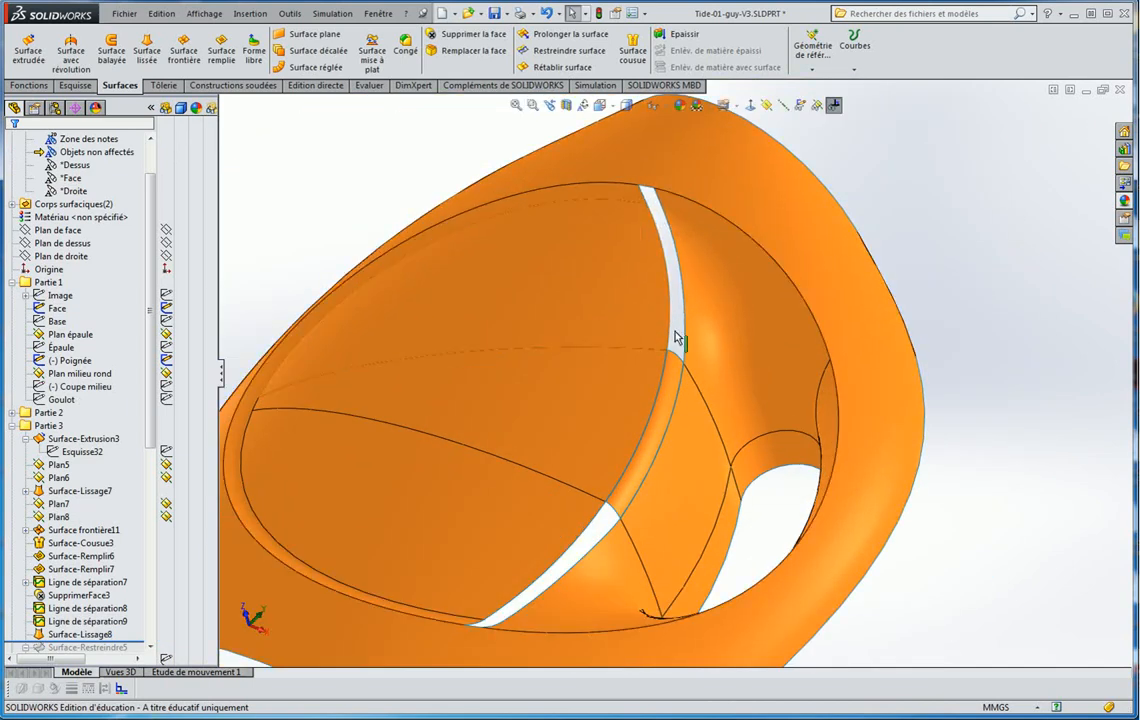
{"action": "scroll", "coordinate": [611, 107], "scroll_direction": "up", "scroll_amount": 4}
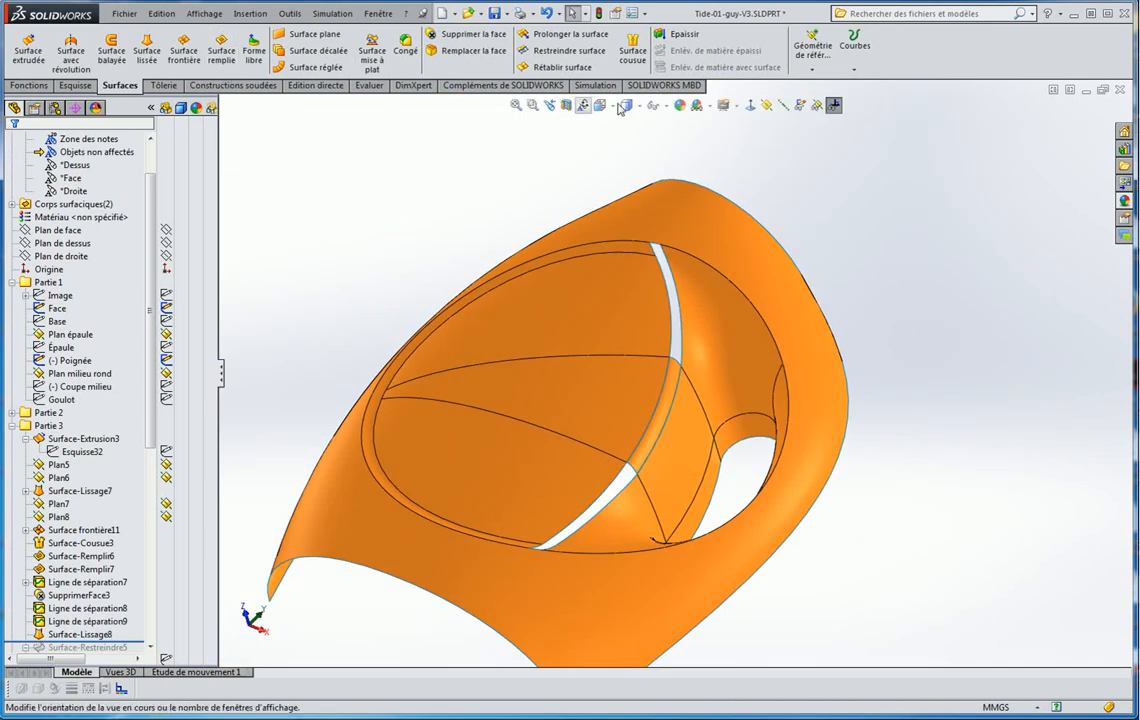
{"action": "left_click", "coordinate": [633, 50]}
{"action": "left_click", "coordinate": [681, 406]}
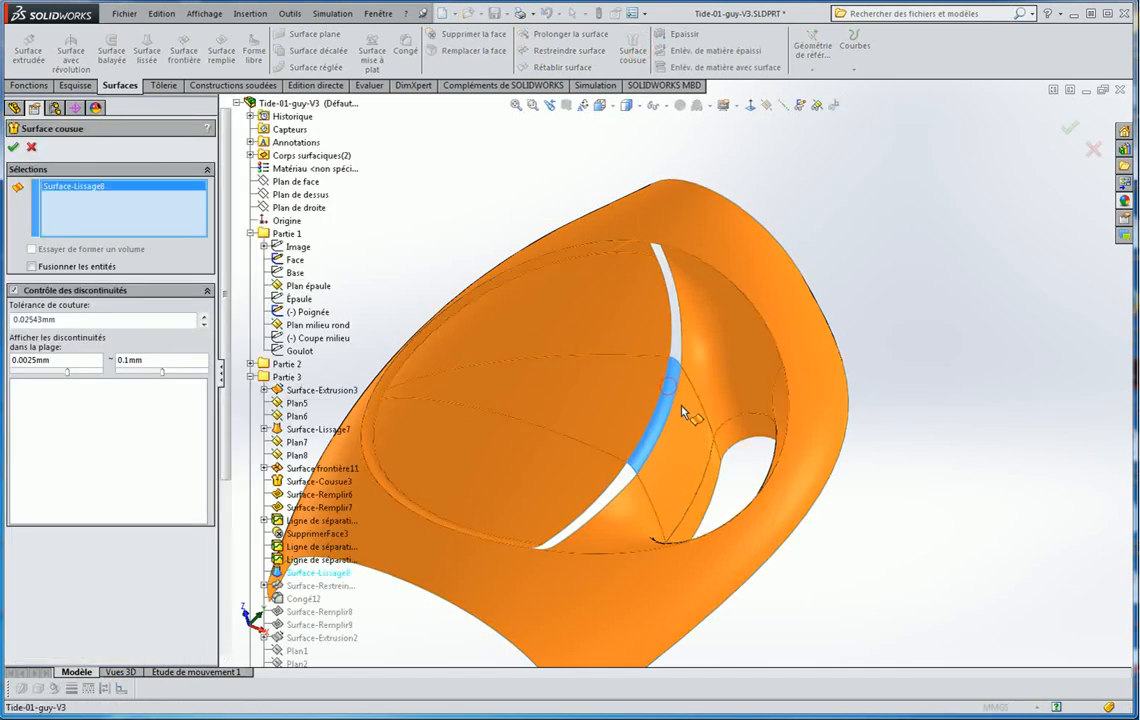
{"action": "left_click", "coordinate": [681, 406]}
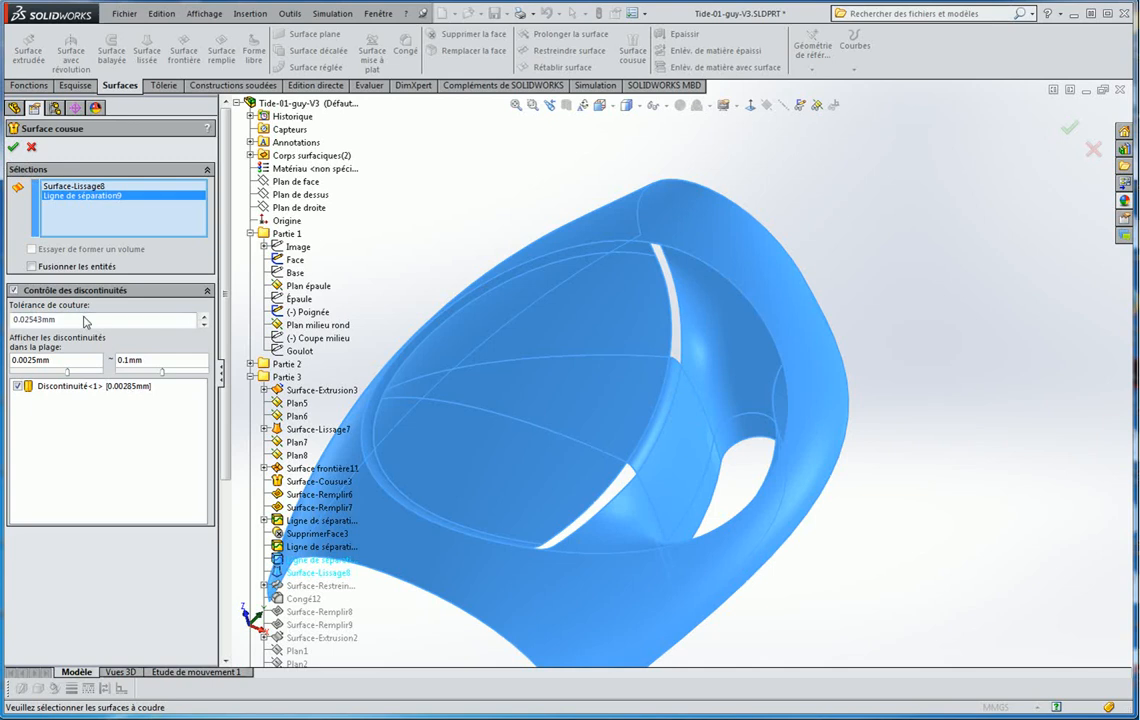
{"action": "left_click", "coordinate": [16, 148]}
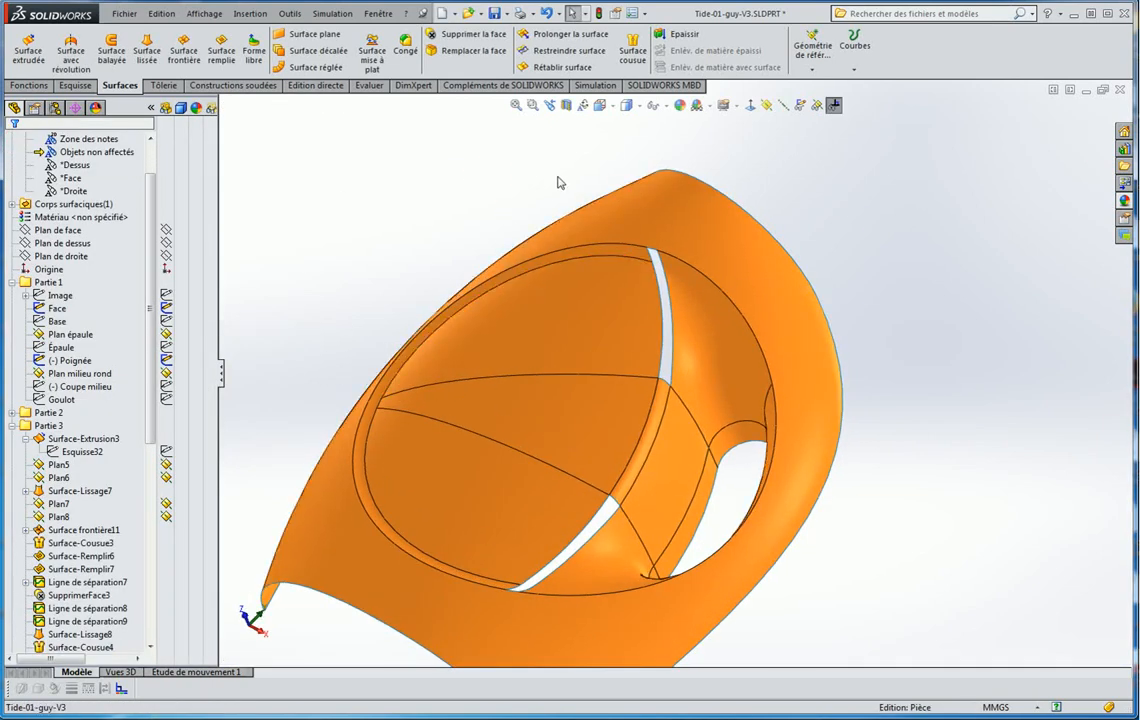
Start a surface fill for the upper opening, selecting its two outer-rim edges and the handle-side edge as boundaries
{"action": "left_click", "coordinate": [221, 47]}
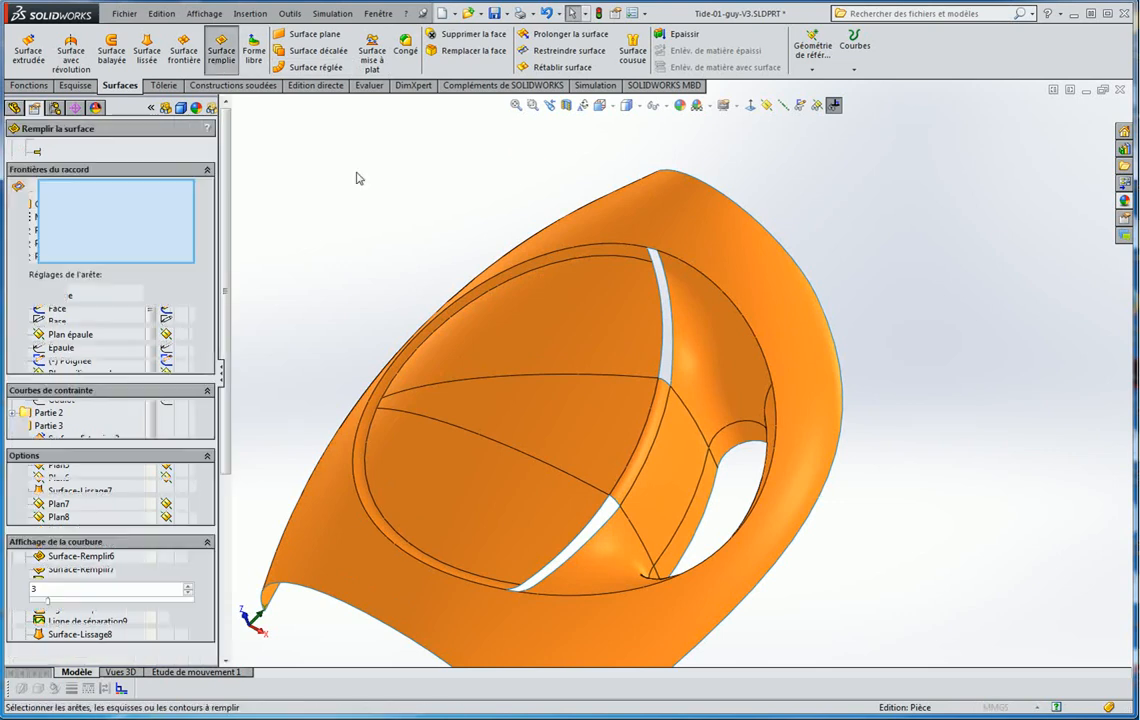
{"action": "scroll", "coordinate": [600, 375], "scroll_direction": "down", "scroll_amount": 3}
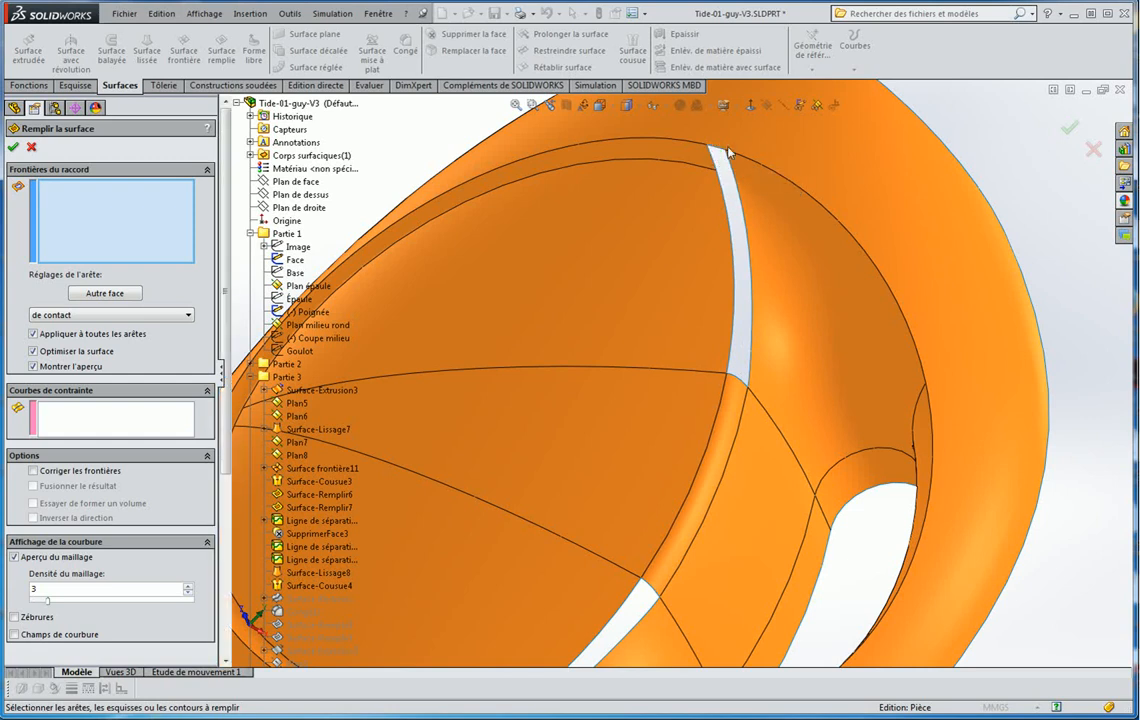
{"action": "scroll", "coordinate": [716, 150], "scroll_direction": "down", "scroll_amount": 5}
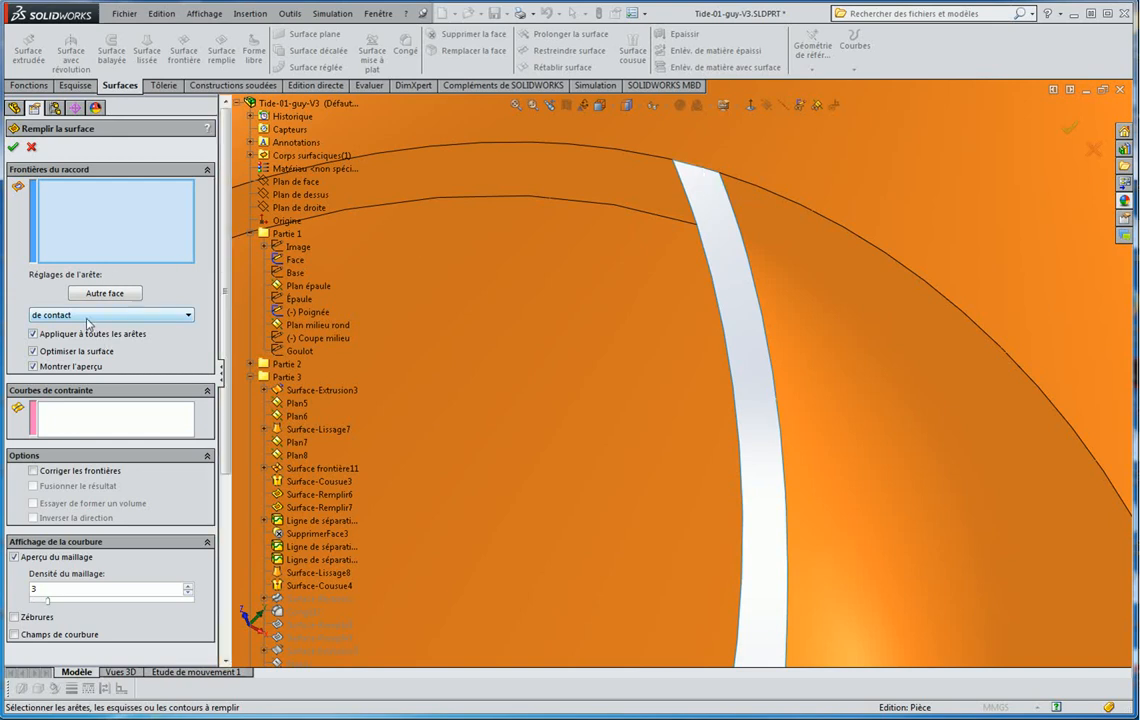
{"action": "left_click", "coordinate": [684, 164]}
{"action": "left_click", "coordinate": [729, 198]}
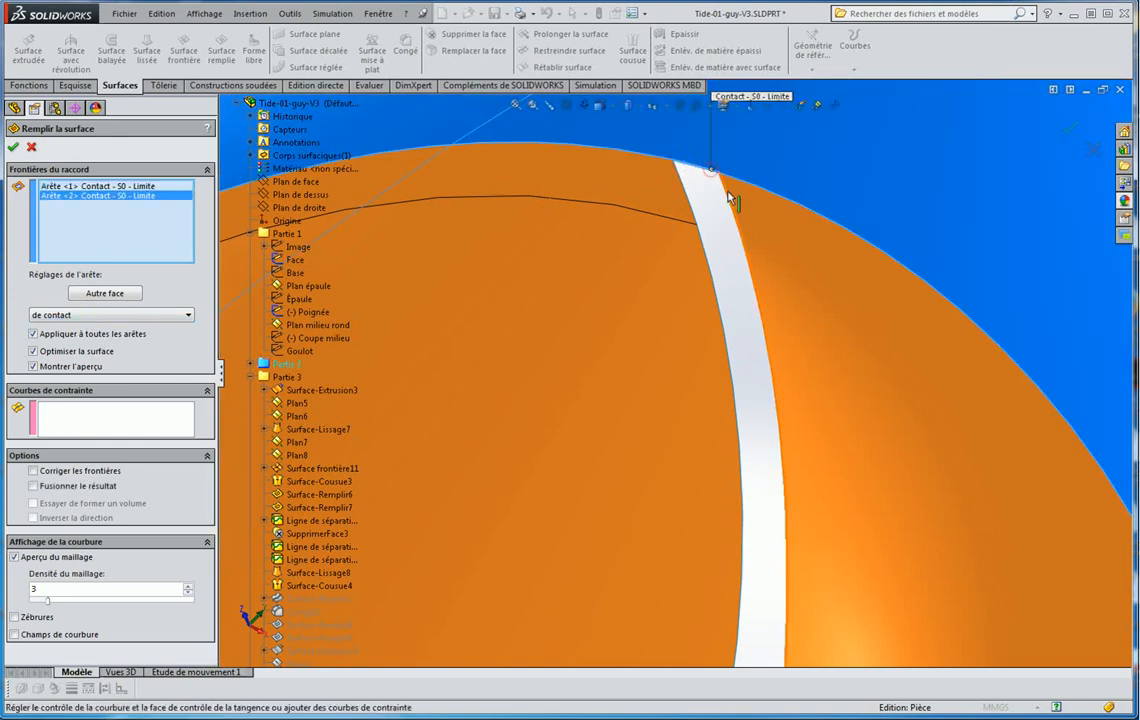
{"action": "left_click", "coordinate": [728, 192]}
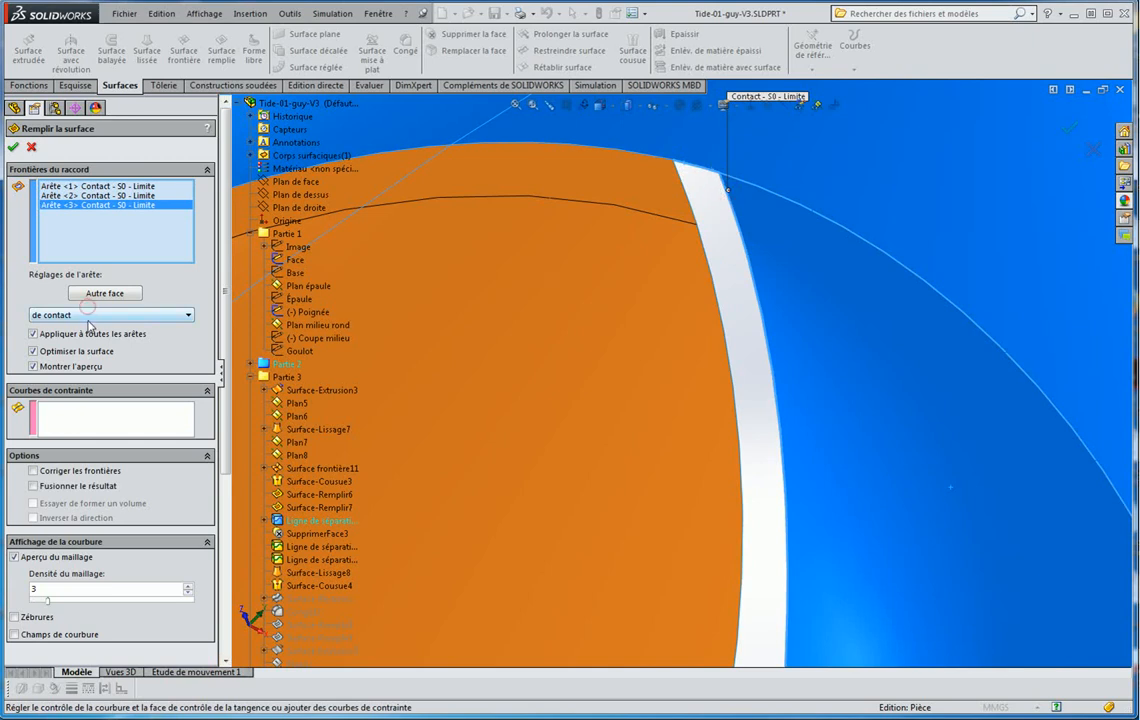
Try tangent (tangente) curvature control on all selected boundary edges, and return them to contact (de contact)
{"action": "left_click", "coordinate": [88, 312]}
{"action": "left_click", "coordinate": [18, 276]}
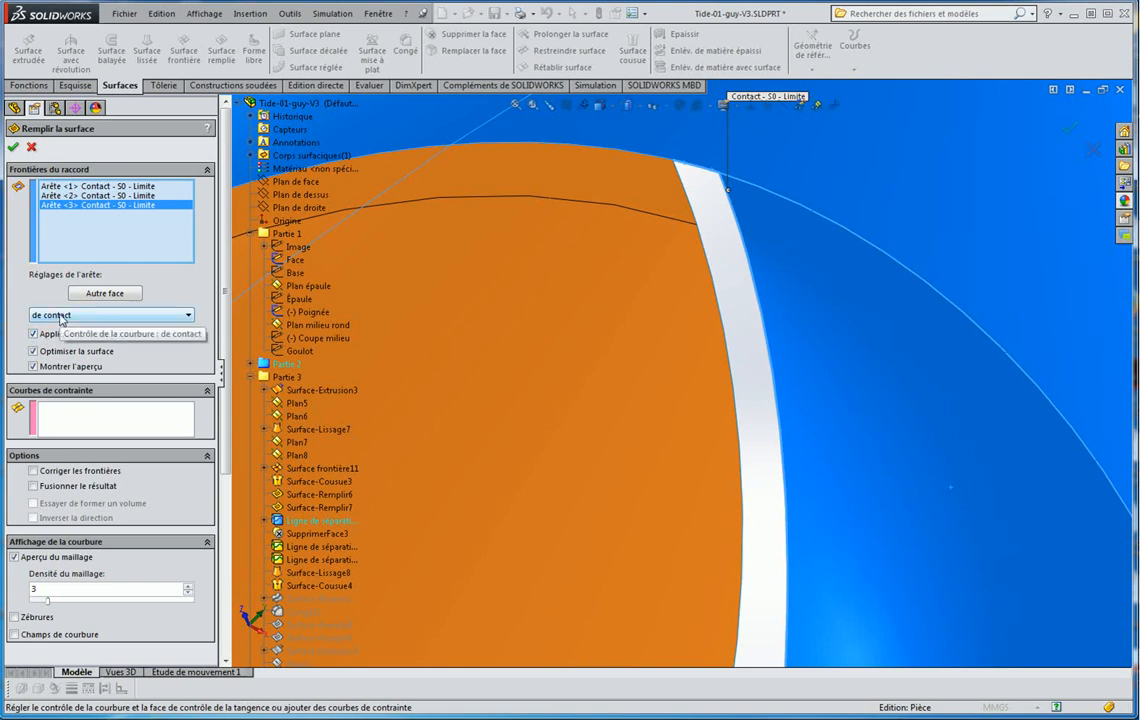
{"action": "left_click", "coordinate": [62, 316]}
{"action": "left_click", "coordinate": [55, 284]}
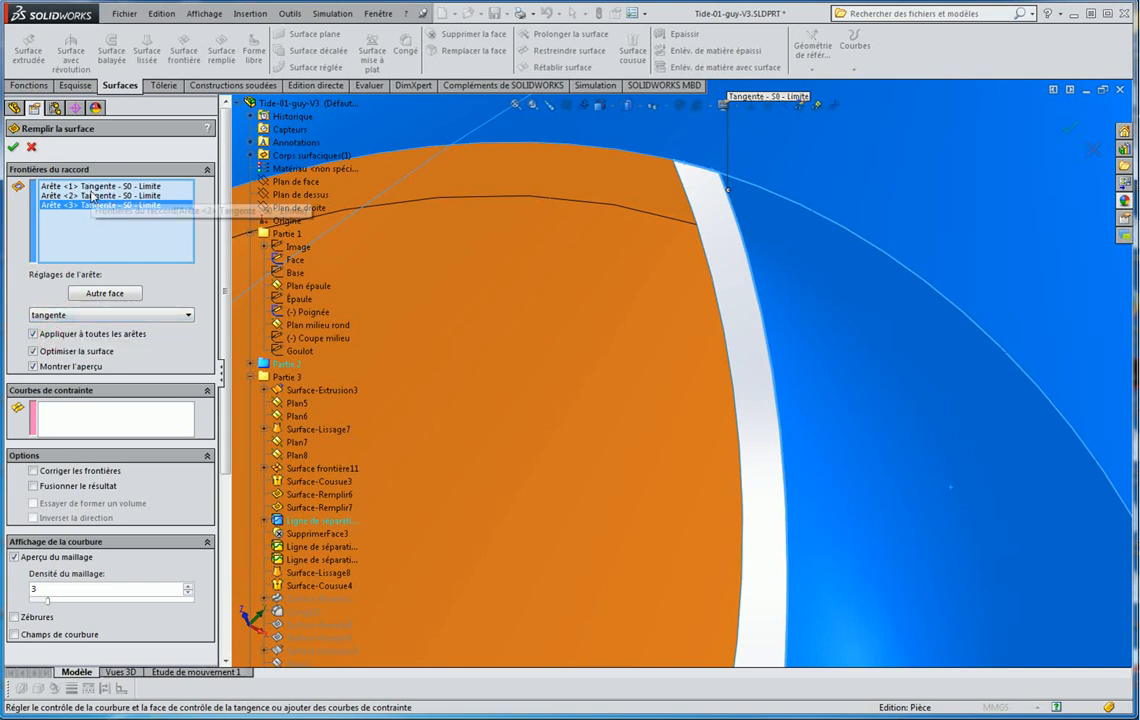
{"action": "left_click", "coordinate": [74, 314]}
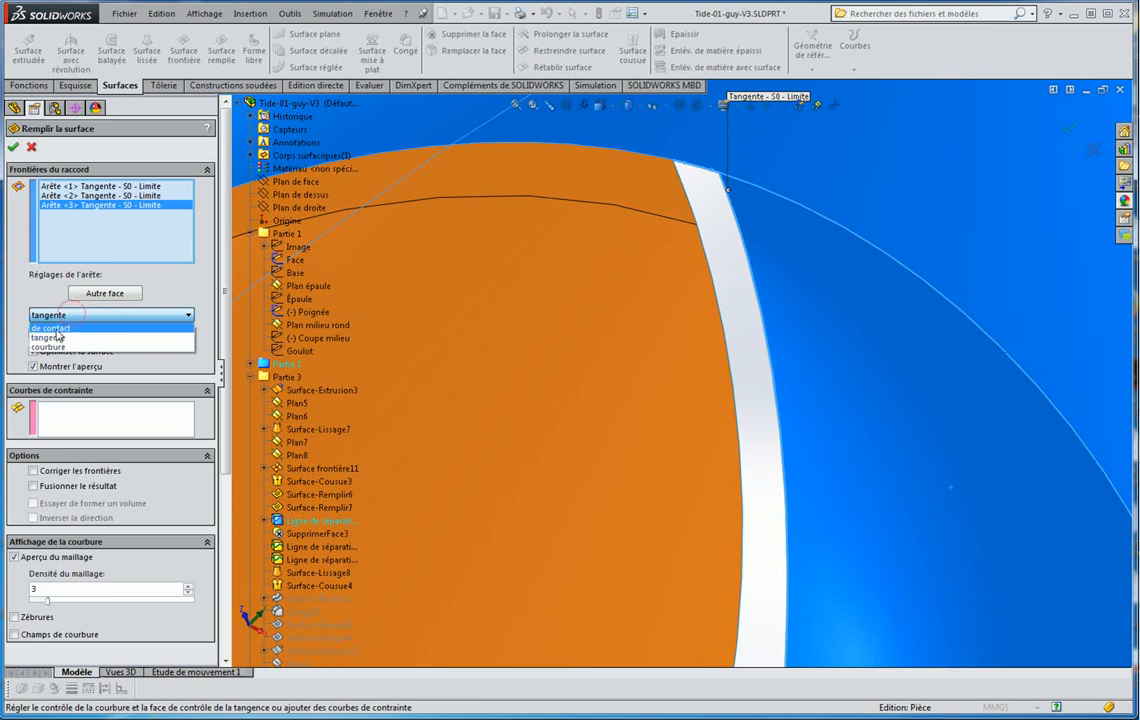
{"action": "left_click", "coordinate": [55, 328]}
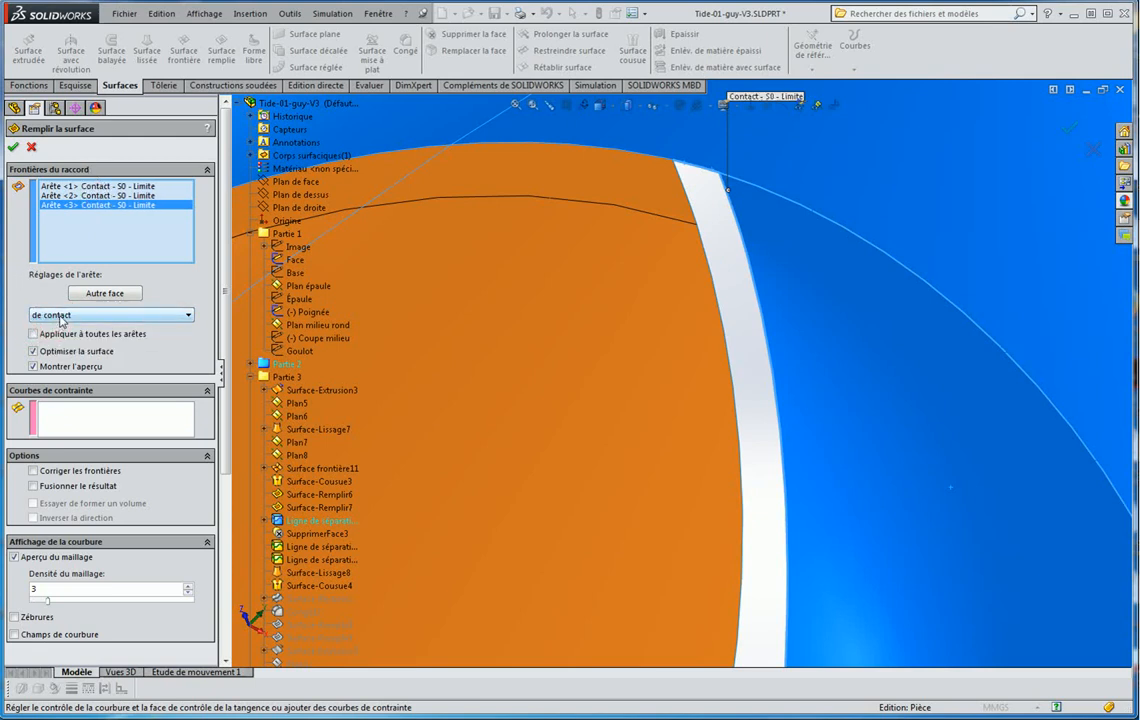
Stop applying the setting to all edges, make the handle-side edge tangent, and add the opening's three remaining edges as tangent boundaries
{"action": "left_click", "coordinate": [62, 316]}
{"action": "left_click", "coordinate": [60, 334]}
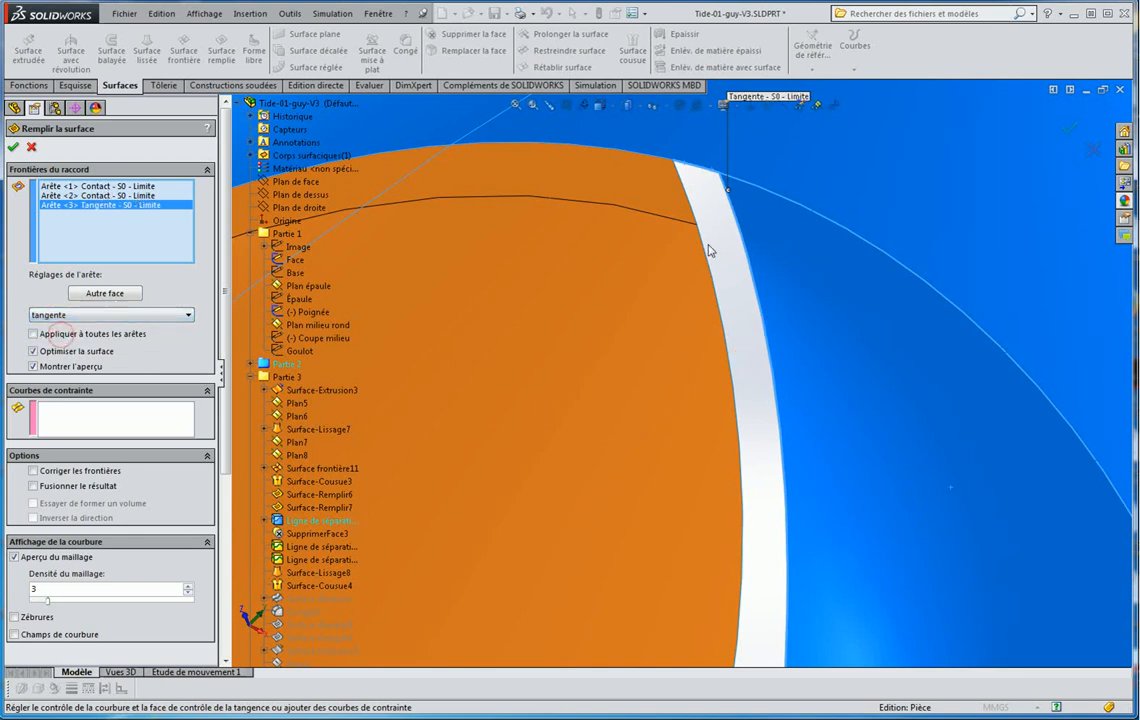
{"action": "scroll", "coordinate": [660, 350], "scroll_direction": "up", "scroll_amount": 5}
{"action": "scroll", "coordinate": [640, 528], "scroll_direction": "down", "scroll_amount": 2}
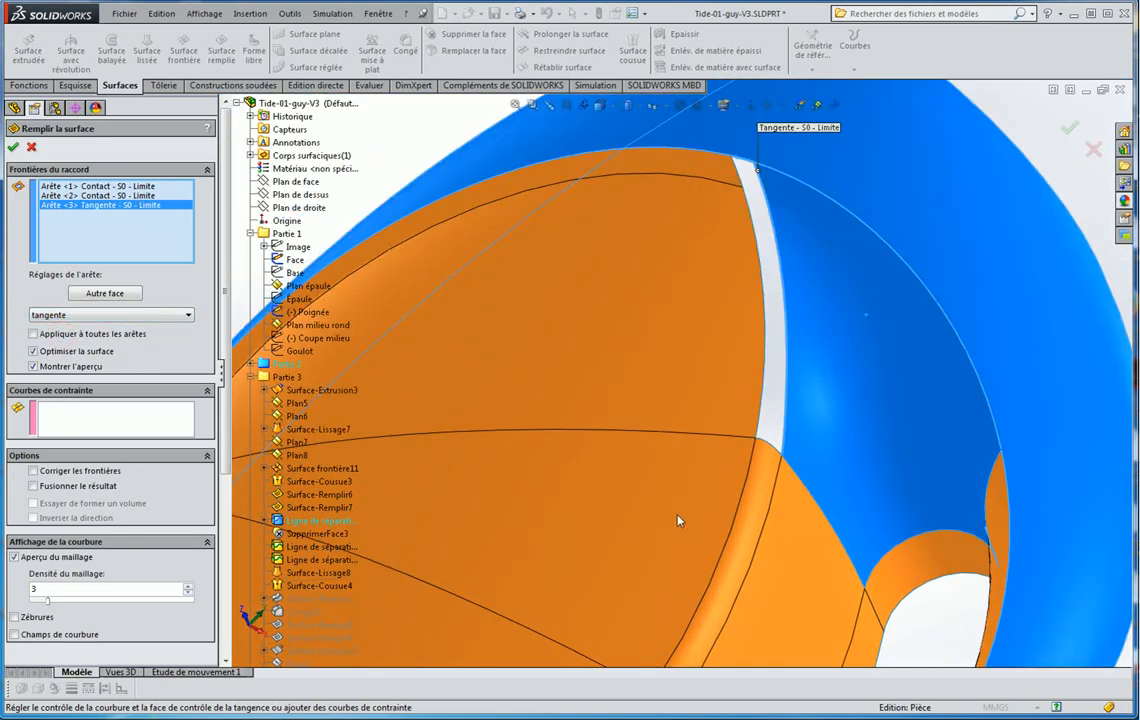
{"action": "left_click", "coordinate": [776, 448]}
{"action": "left_click", "coordinate": [761, 409]}
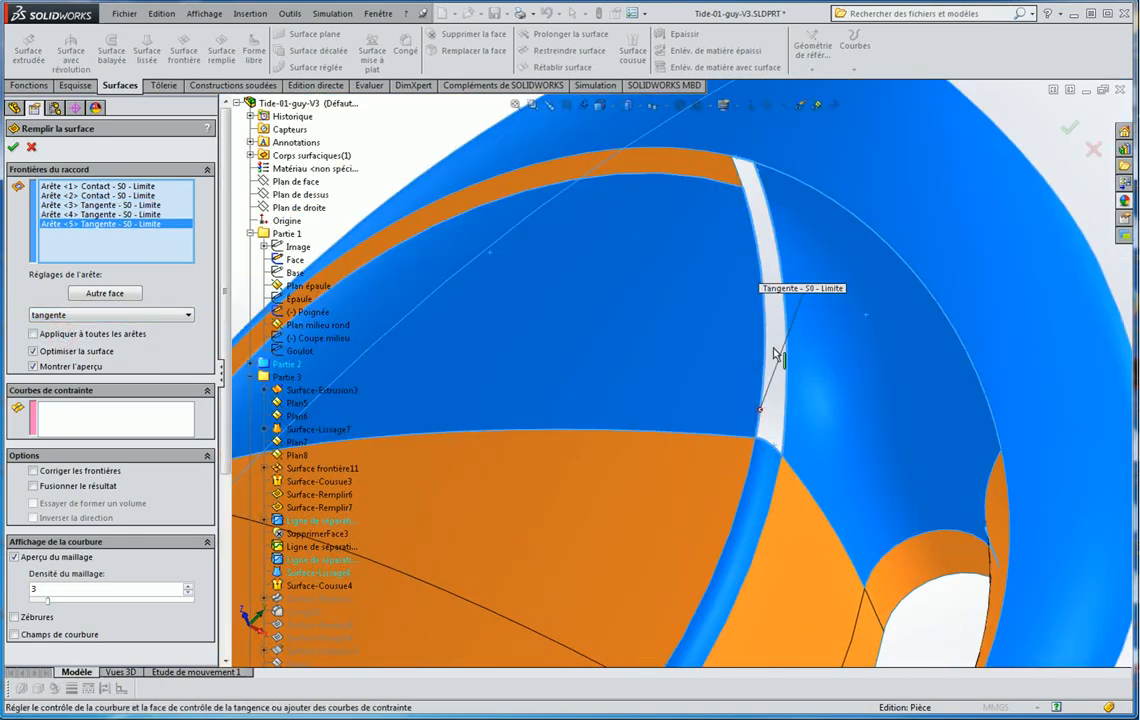
{"action": "left_click", "coordinate": [738, 175]}
Check the fill preview, enable merging the result (Fusionner le résultat), and create the filled surface in the upper opening
{"action": "scroll", "coordinate": [731, 313], "scroll_direction": "up", "scroll_amount": 2}
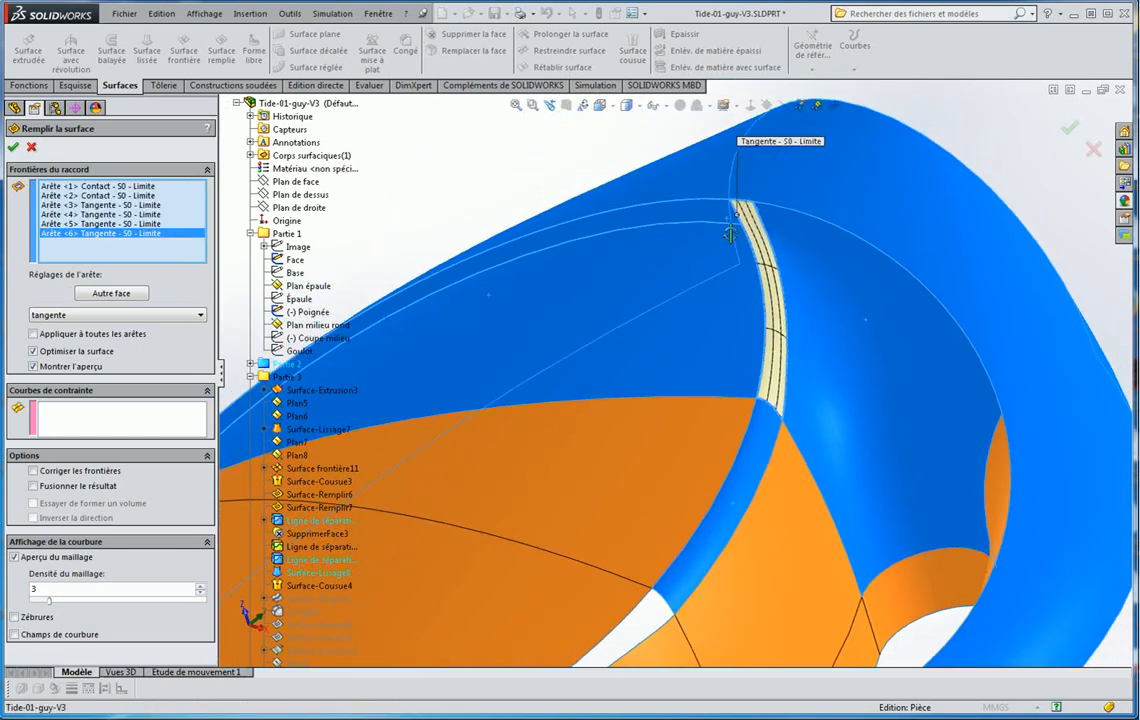
{"action": "middle_click_drag", "start_coordinate": [731, 313], "coordinate": [742, 190]}
{"action": "scroll", "coordinate": [769, 313], "scroll_direction": "down", "scroll_amount": 3}
{"action": "scroll", "coordinate": [772, 290], "scroll_direction": "down", "scroll_amount": 3}
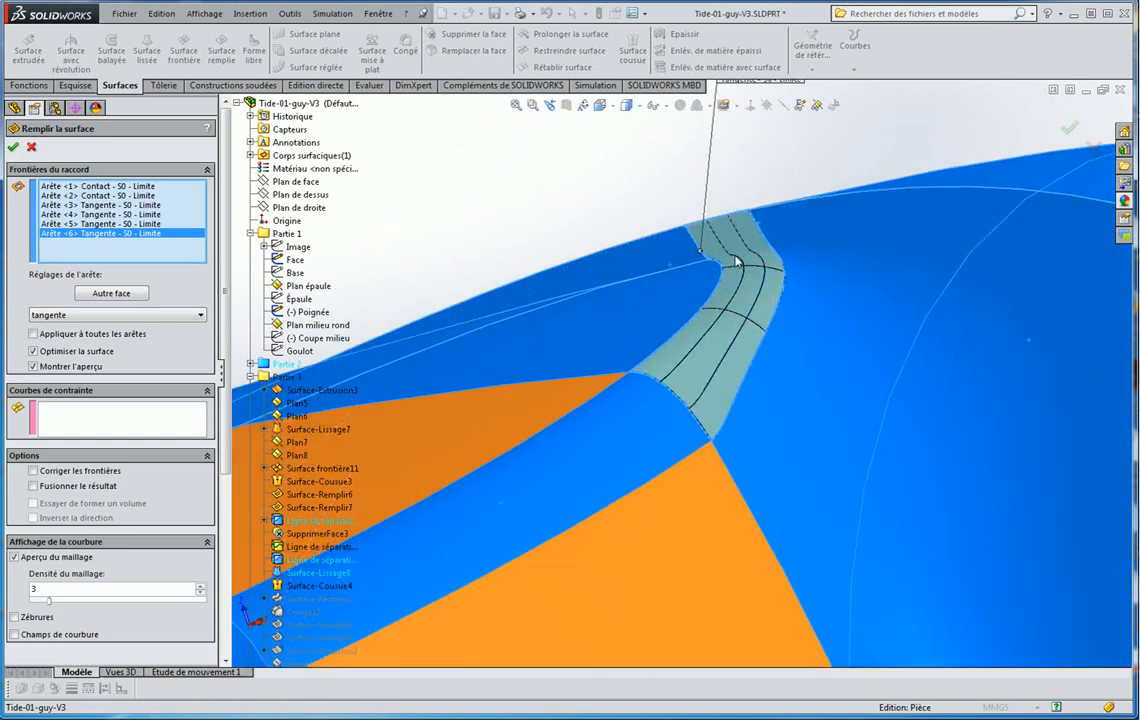
{"action": "middle_click_drag", "start_coordinate": [715, 229], "coordinate": [330, 505]}
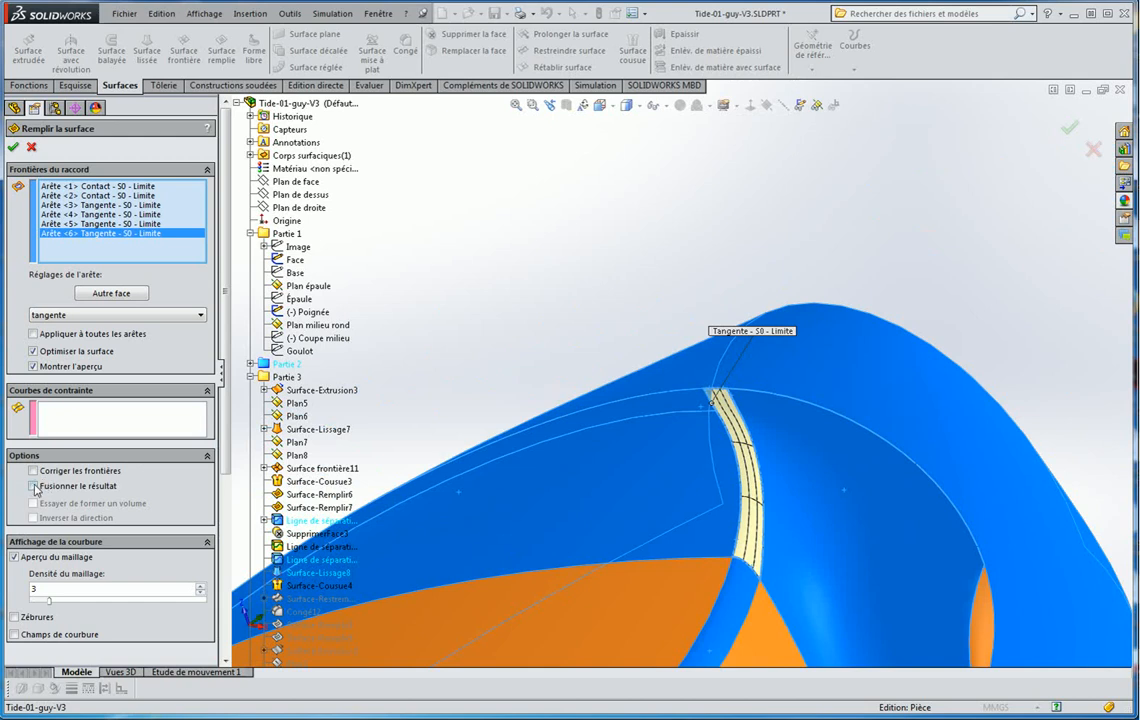
{"action": "scroll", "coordinate": [565, 455], "scroll_direction": "up", "scroll_amount": 3}
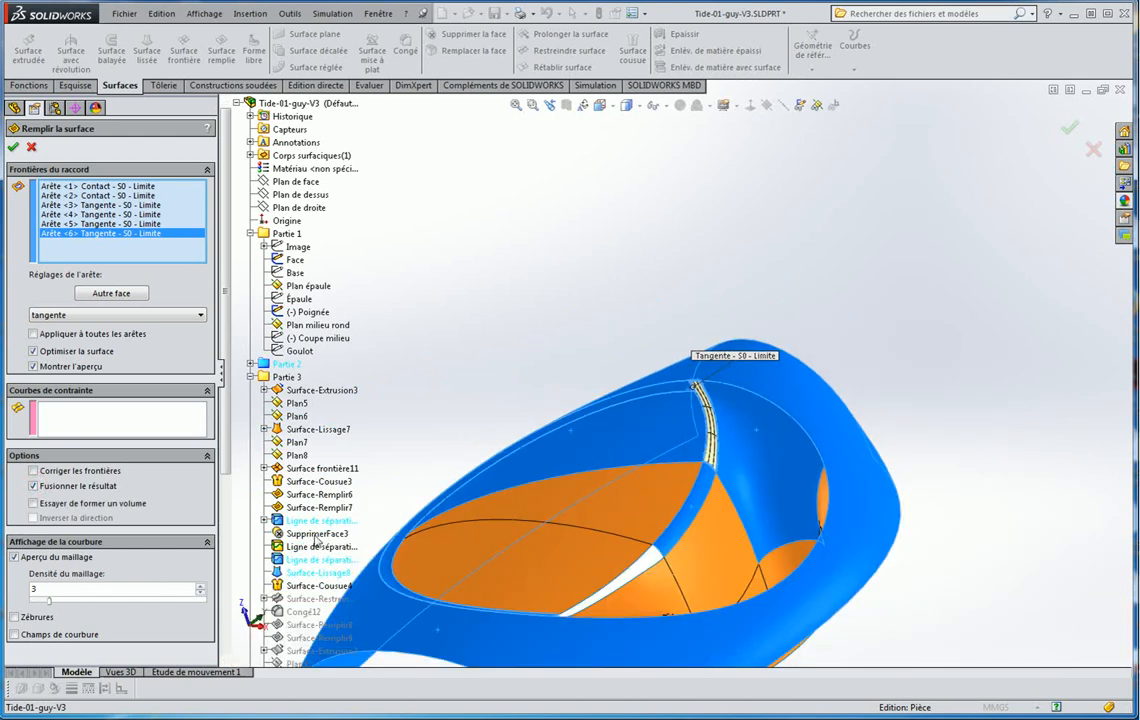
{"action": "mouse_move", "coordinate": [226, 448]}
{"action": "left_mouse_down"}
{"action": "mouse_move", "coordinate": [227, 474]}
{"action": "mouse_move", "coordinate": [228, 427]}
{"action": "left_mouse_up"}
{"action": "left_click", "coordinate": [576, 228]}
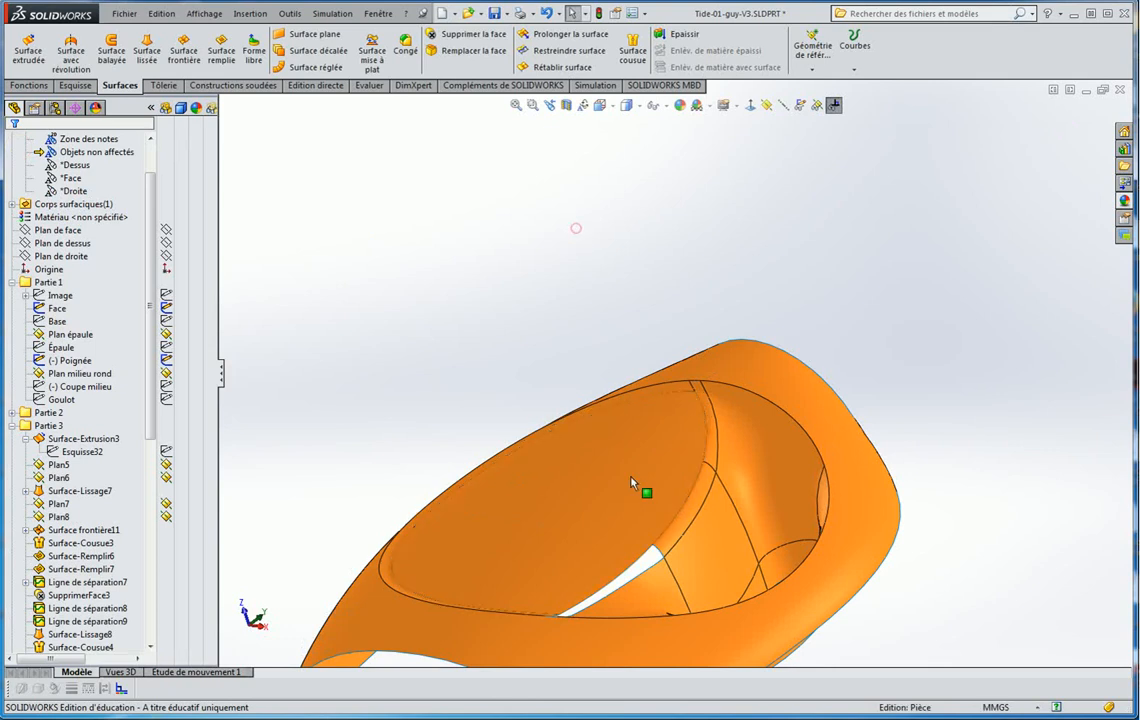
Start a surface fill for the lower opening, selecting its two outer-rim edges and the panel border strip's end edge in contact
{"action": "middle_click_drag", "start_coordinate": [587, 573], "coordinate": [542, 273]}
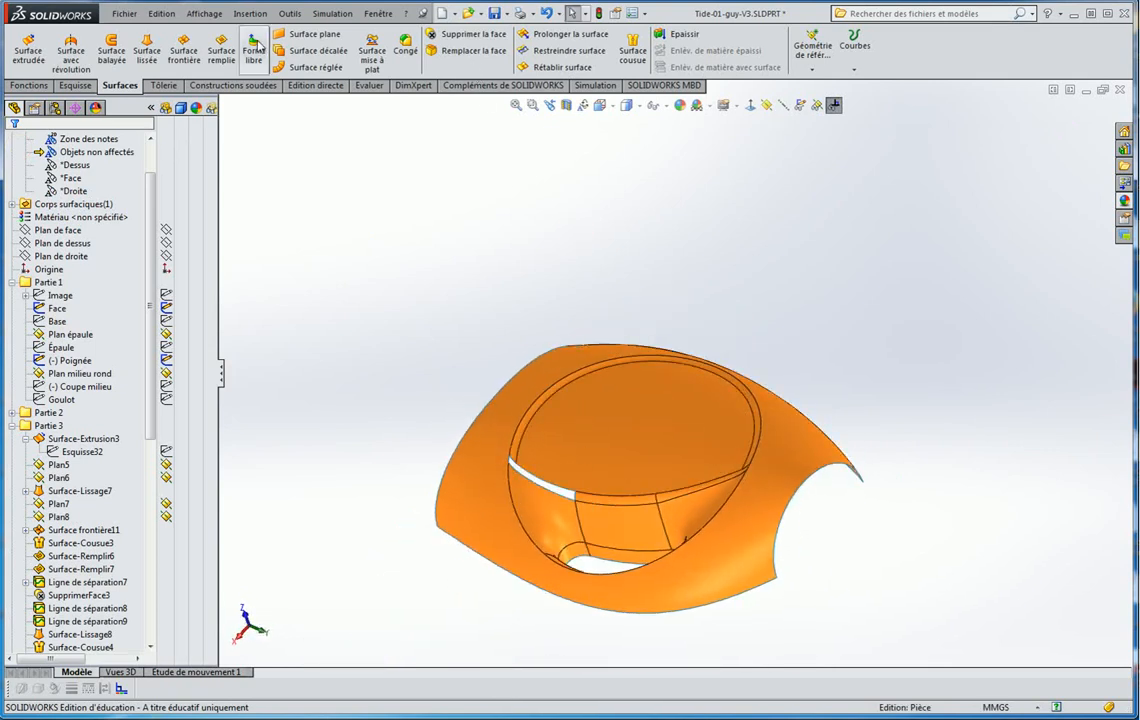
{"action": "left_click", "coordinate": [221, 50]}
{"action": "scroll", "coordinate": [657, 461], "scroll_direction": "down", "scroll_amount": 8}
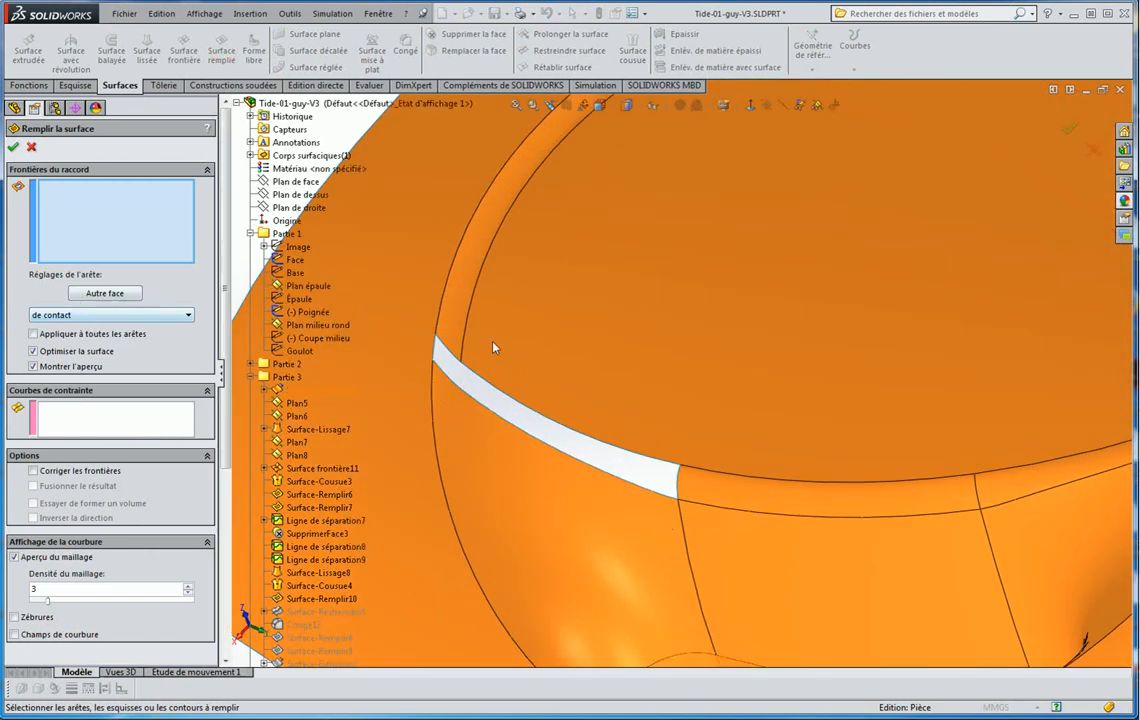
{"action": "left_click", "coordinate": [436, 355]}
{"action": "left_click", "coordinate": [442, 347]}
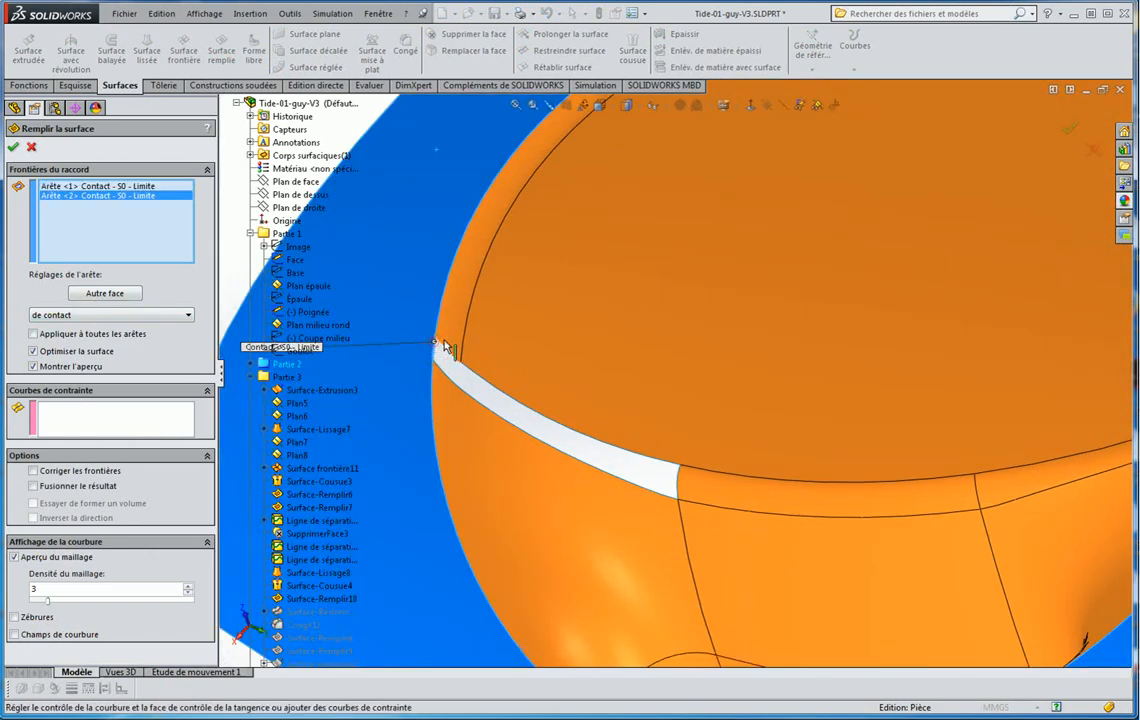
{"action": "left_click", "coordinate": [438, 330]}
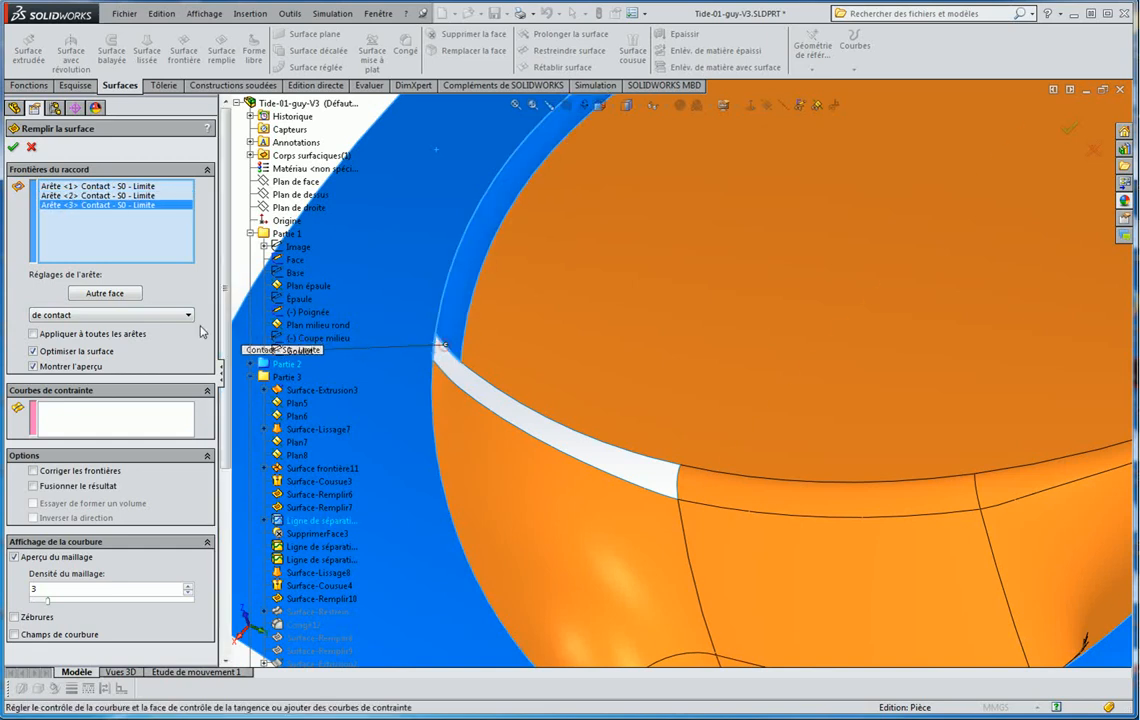
Make the strip's end edge tangent, add the lower opening's remaining edges as tangent boundaries, and create the filled surface
{"action": "left_click", "coordinate": [92, 316]}
{"action": "left_click", "coordinate": [78, 338]}
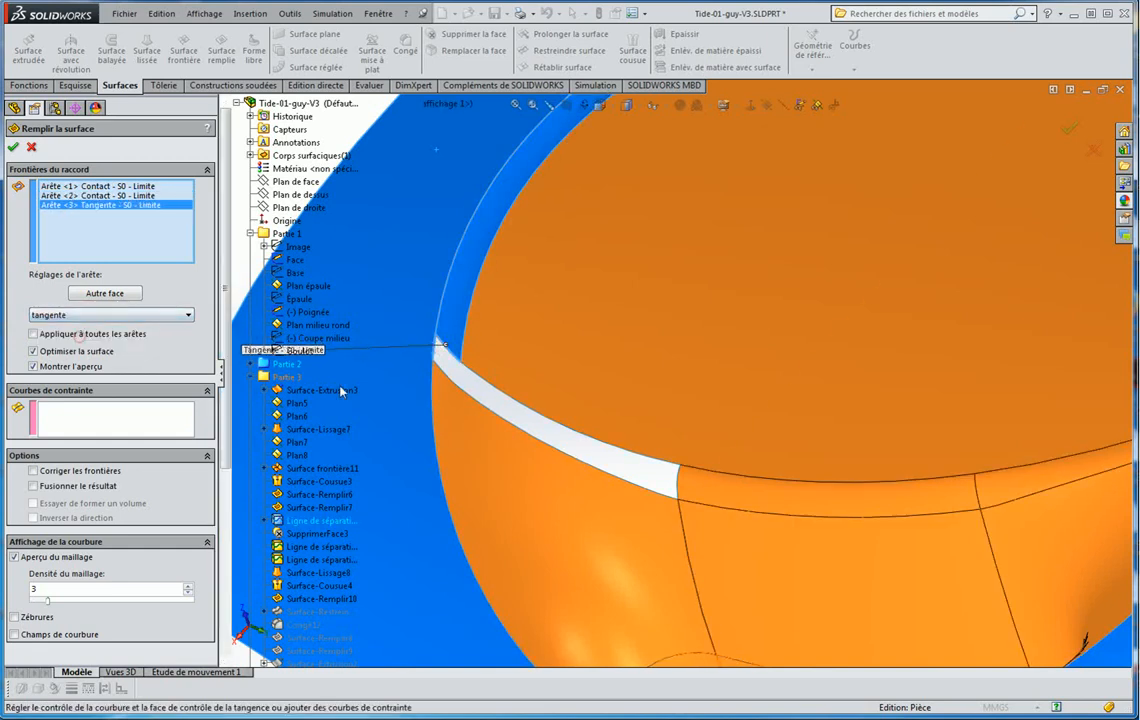
{"action": "left_click", "coordinate": [484, 384]}
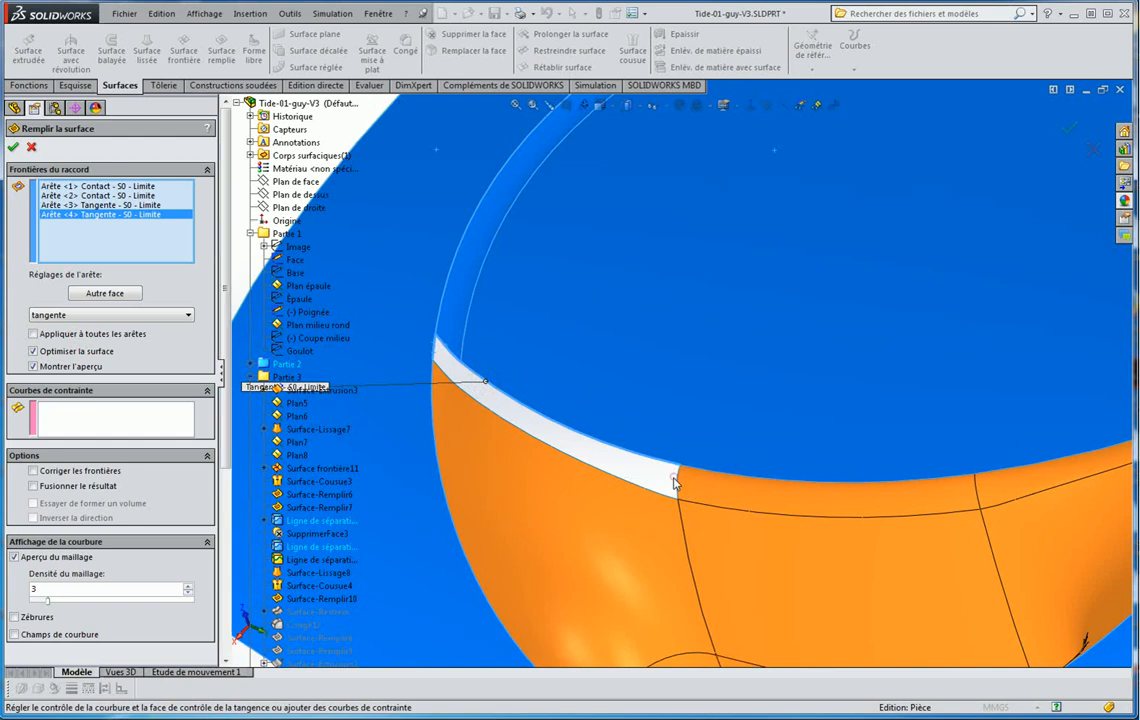
{"action": "left_click", "coordinate": [676, 479]}
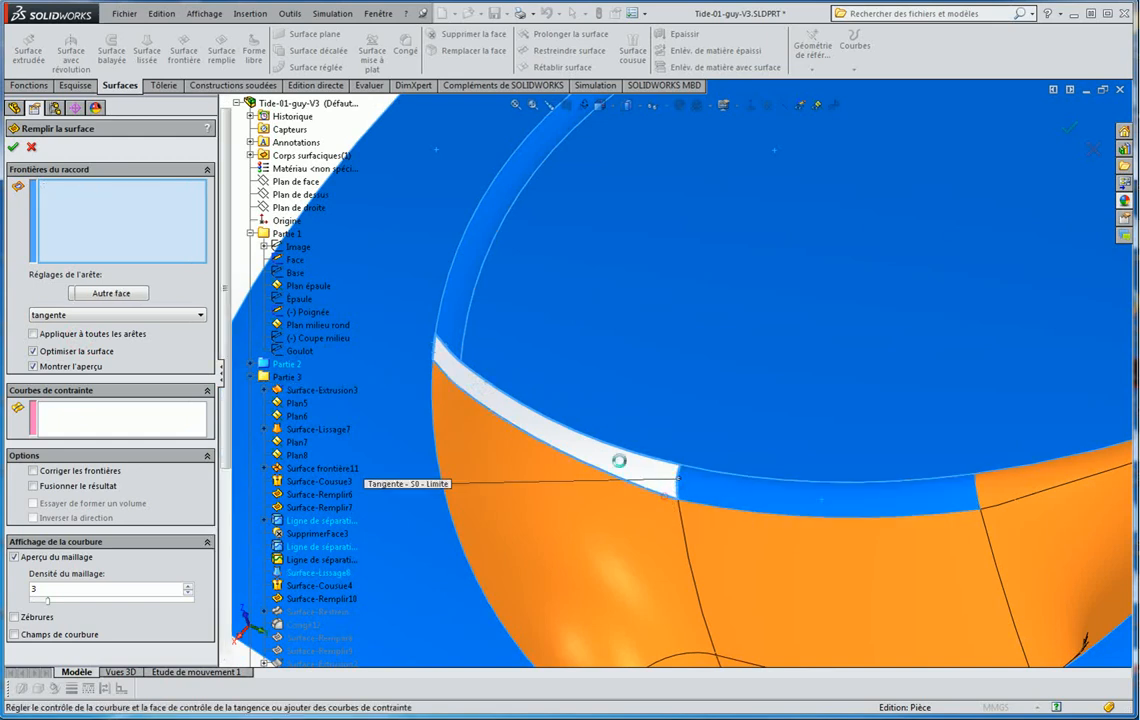
{"action": "middle_click_drag", "start_coordinate": [592, 443], "coordinate": [540, 395]}
{"action": "left_click", "coordinate": [12, 147]}
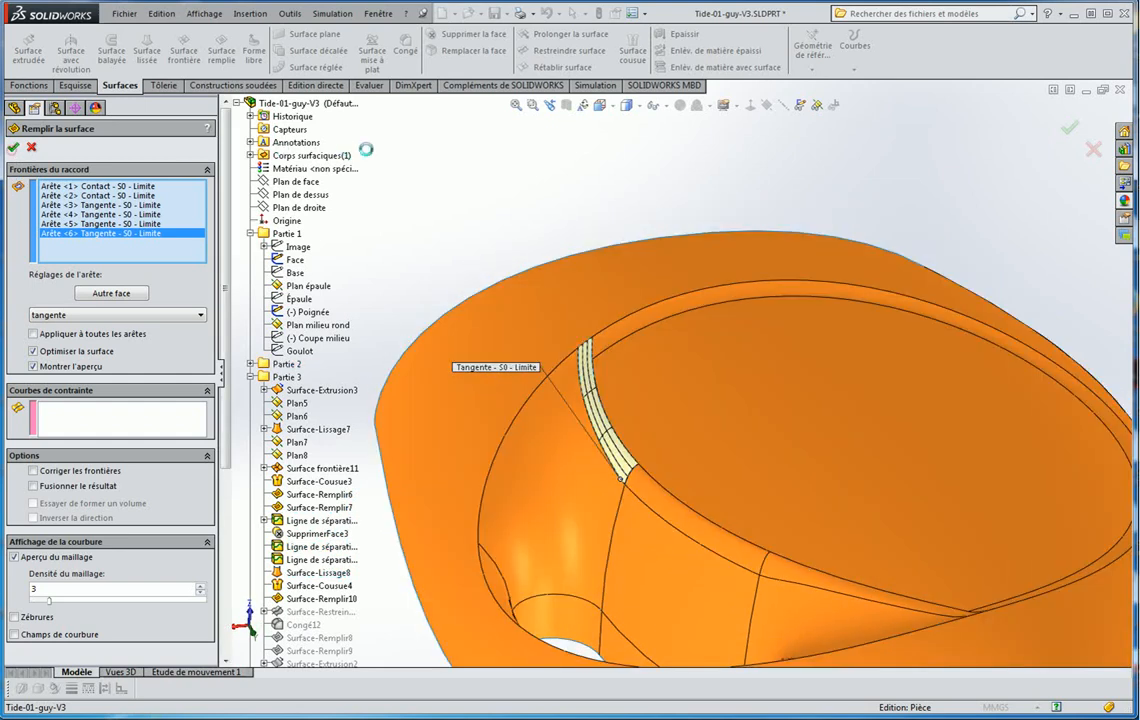
Examine the filled transition between the round panel and the handle from several angles
{"action": "left_click_drag", "start_coordinate": [149, 405], "coordinate": [162, 624]}
{"action": "left_click", "coordinate": [71, 270]}
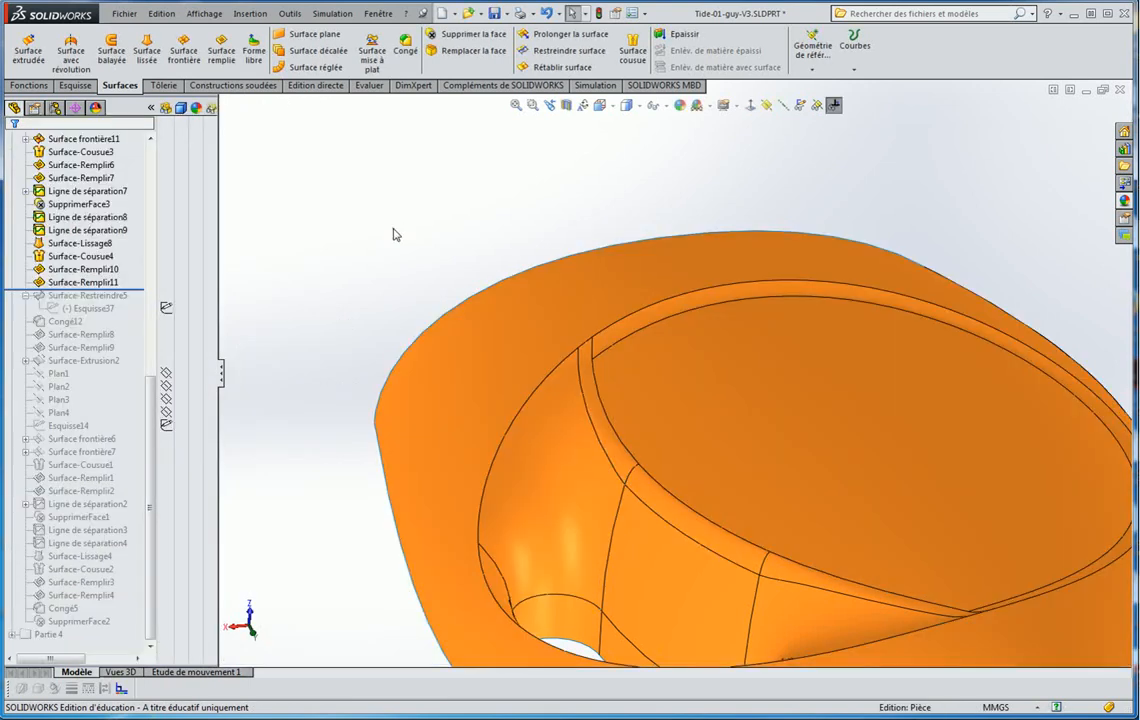
{"action": "middle_click_drag", "start_coordinate": [862, 480], "coordinate": [765, 250]}
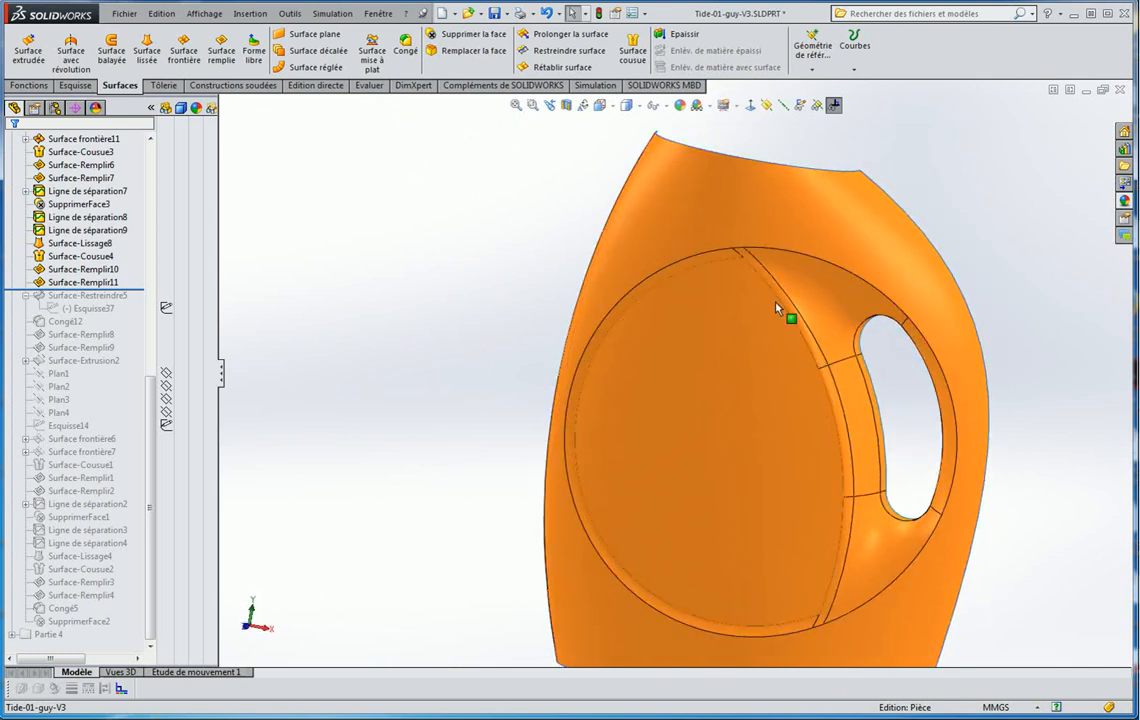
{"action": "scroll", "coordinate": [790, 330], "scroll_direction": "down", "scroll_amount": 5}
{"action": "scroll", "coordinate": [755, 290], "scroll_direction": "up", "scroll_amount": 5}
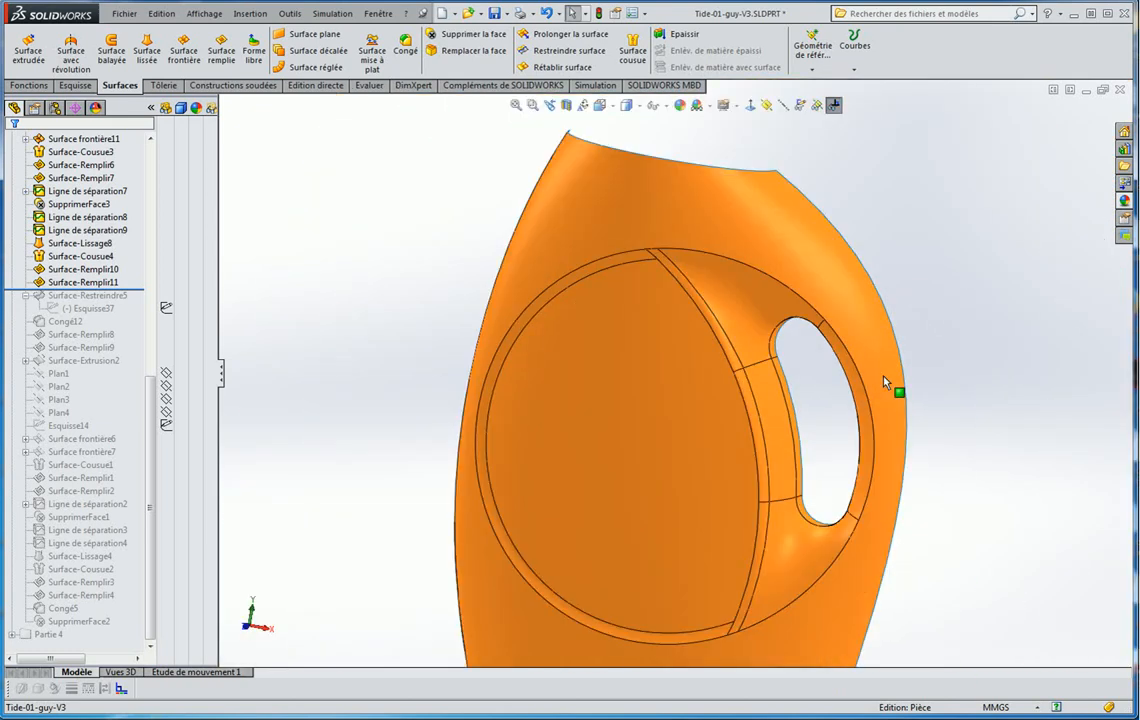
{"action": "middle_click_drag", "start_coordinate": [886, 382], "coordinate": [708, 472]}
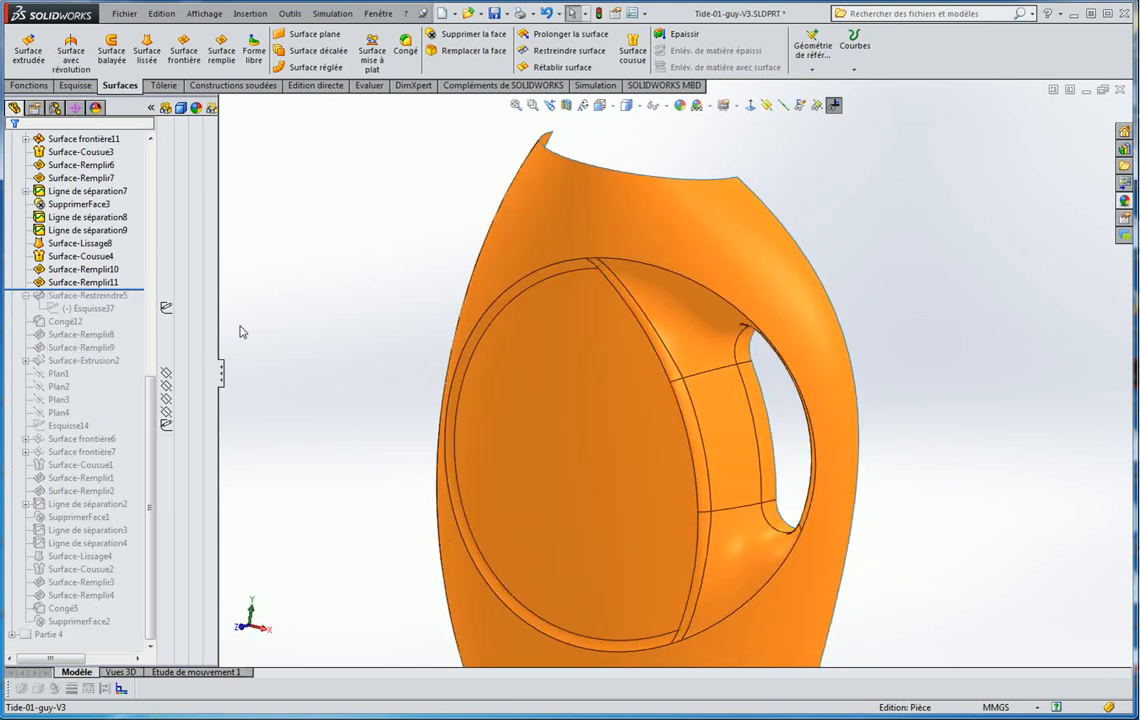
Review the transition's feature sequence by rolling back to before Ligne de séparation7 and forward again to just after Surface-Remplir11
{"action": "left_click", "coordinate": [88, 218]}
{"action": "left_click", "coordinate": [70, 192]}
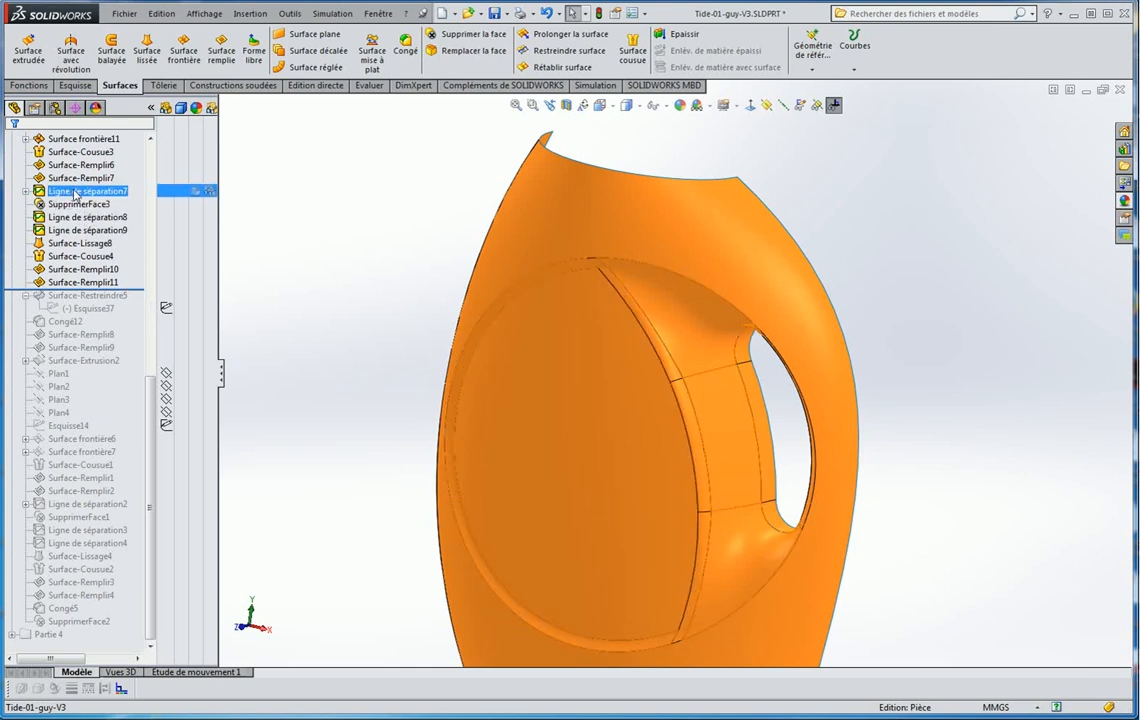
{"action": "left_click", "coordinate": [76, 204]}
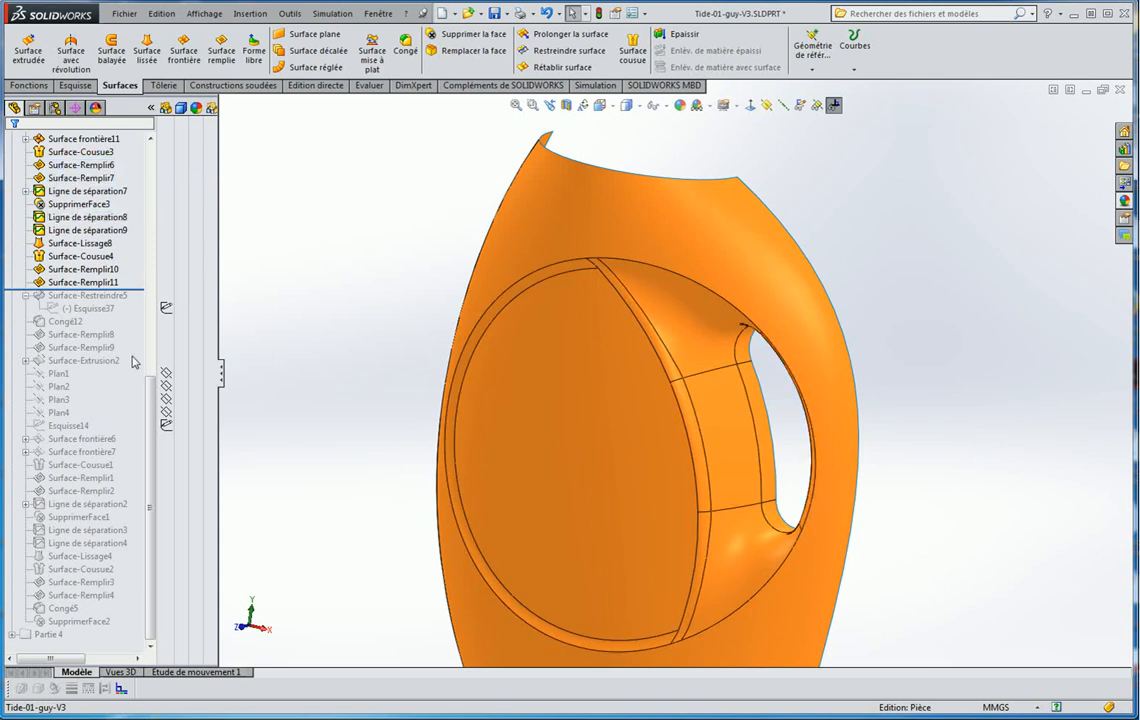
{"action": "left_click_drag", "start_coordinate": [152, 391], "coordinate": [153, 377]}
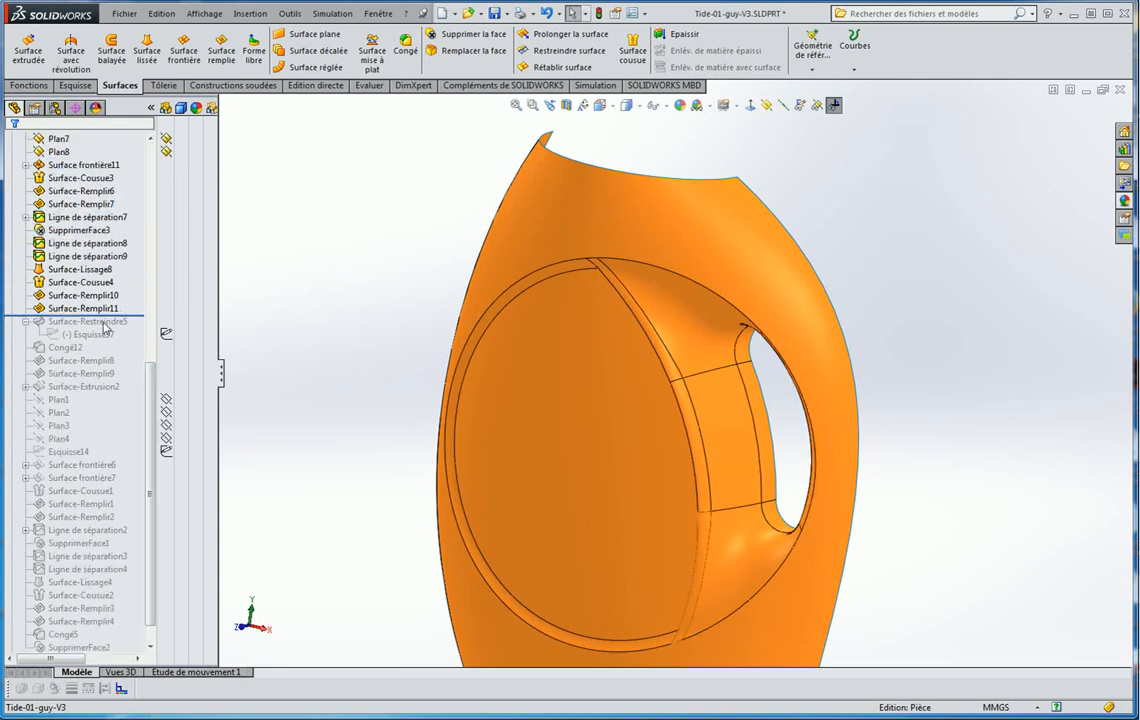
{"action": "left_click", "coordinate": [72, 179]}
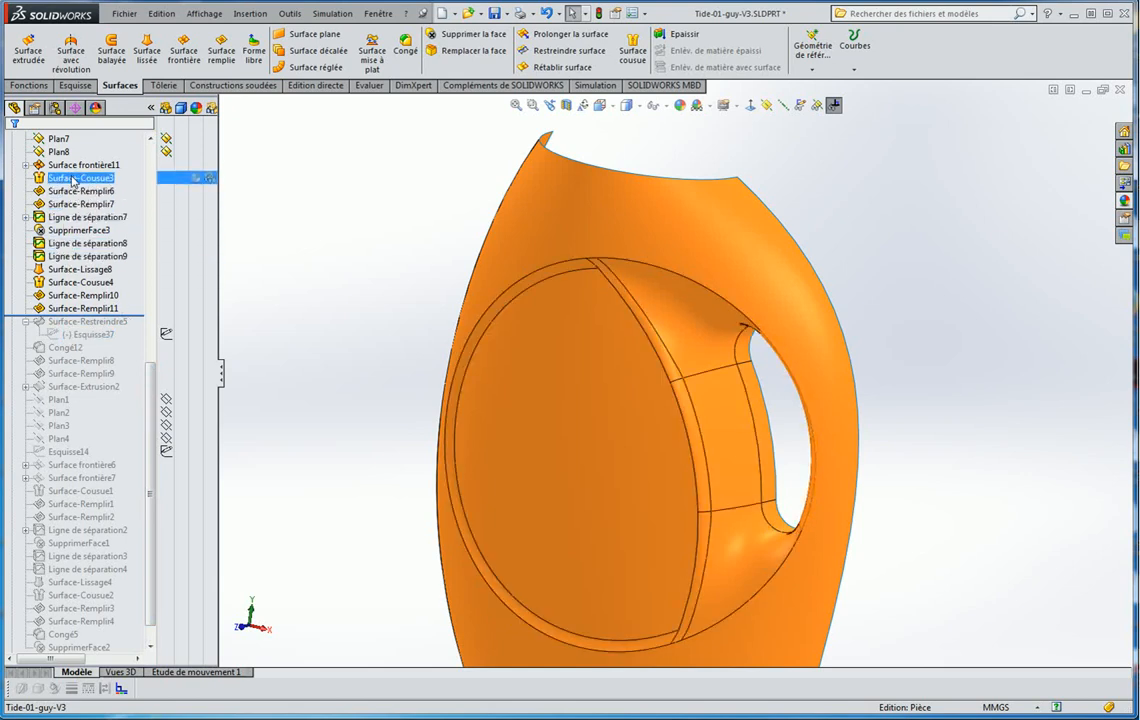
{"action": "left_click_drag", "start_coordinate": [145, 316], "coordinate": [120, 210]}
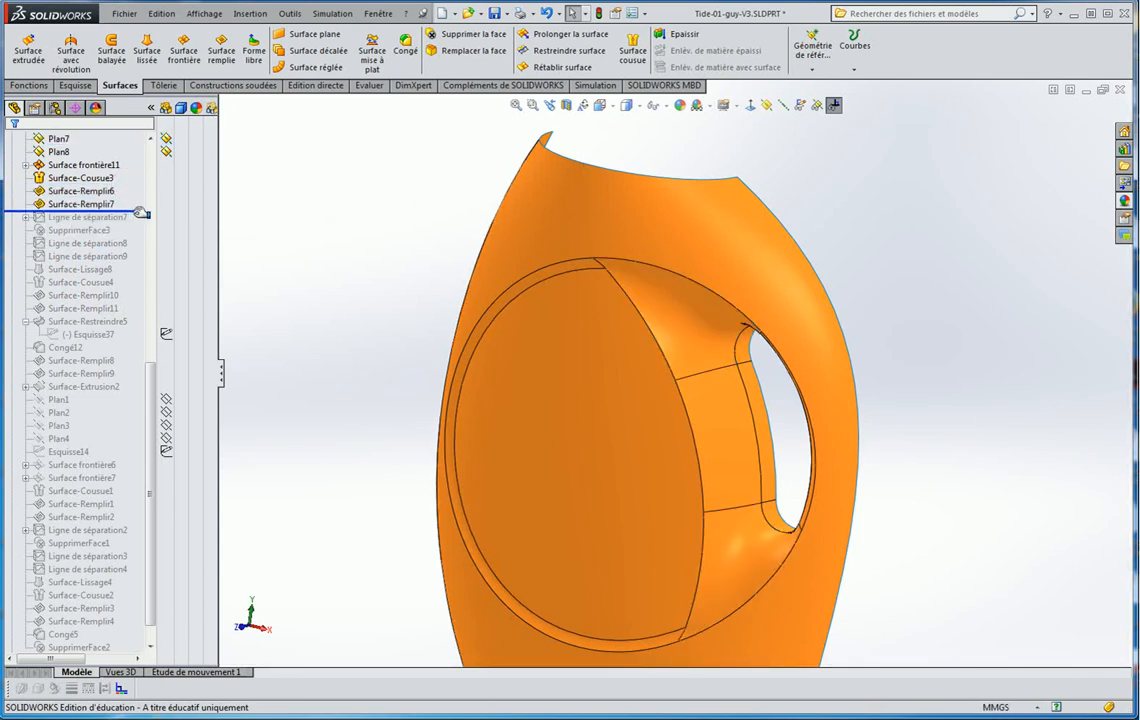
{"action": "left_click_drag", "start_coordinate": [134, 213], "coordinate": [141, 313]}
{"action": "left_click", "coordinate": [103, 248]}
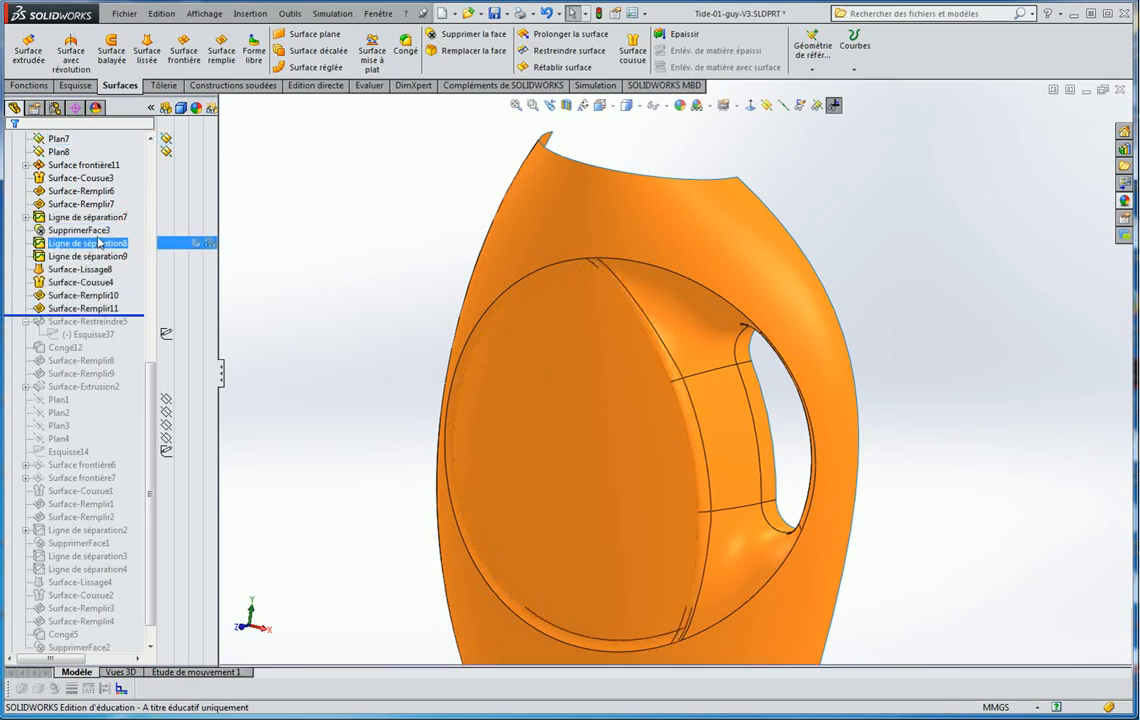
Suppress the features from Ligne de séparation7 through Surface-Remplir11
{"action": "left_click", "coordinate": [93, 309], "text": "ctrl"}
{"action": "left_click", "coordinate": [95, 310], "text": "shift"}
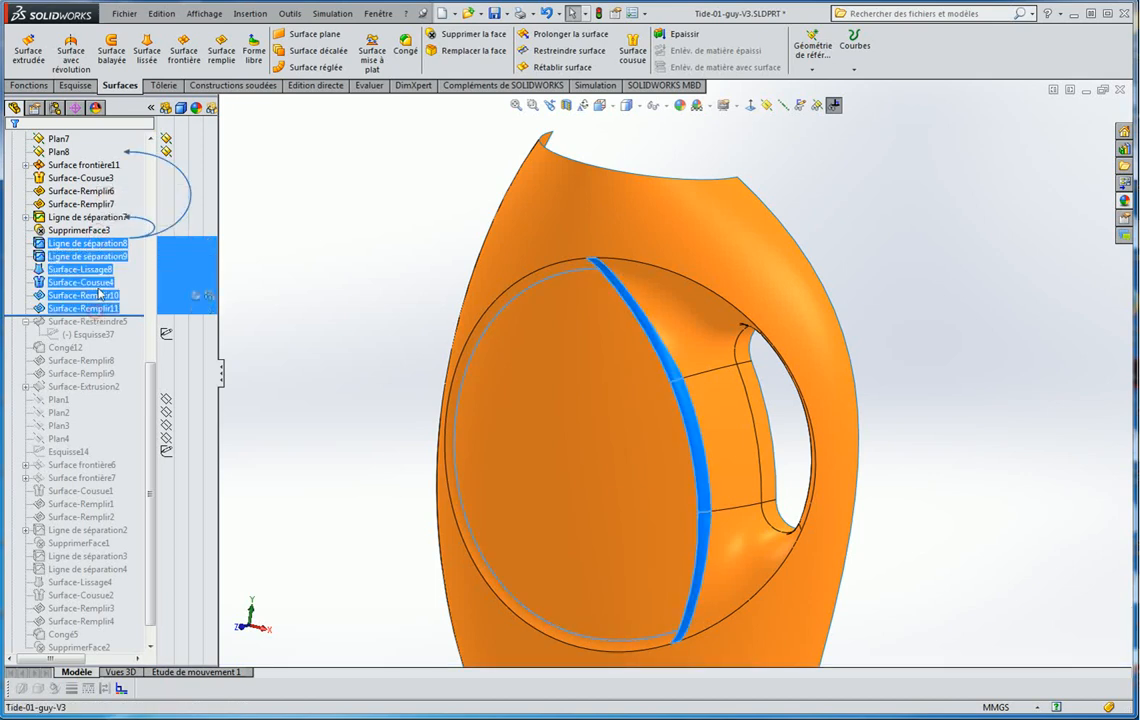
{"action": "left_click", "coordinate": [95, 217], "text": "shift"}
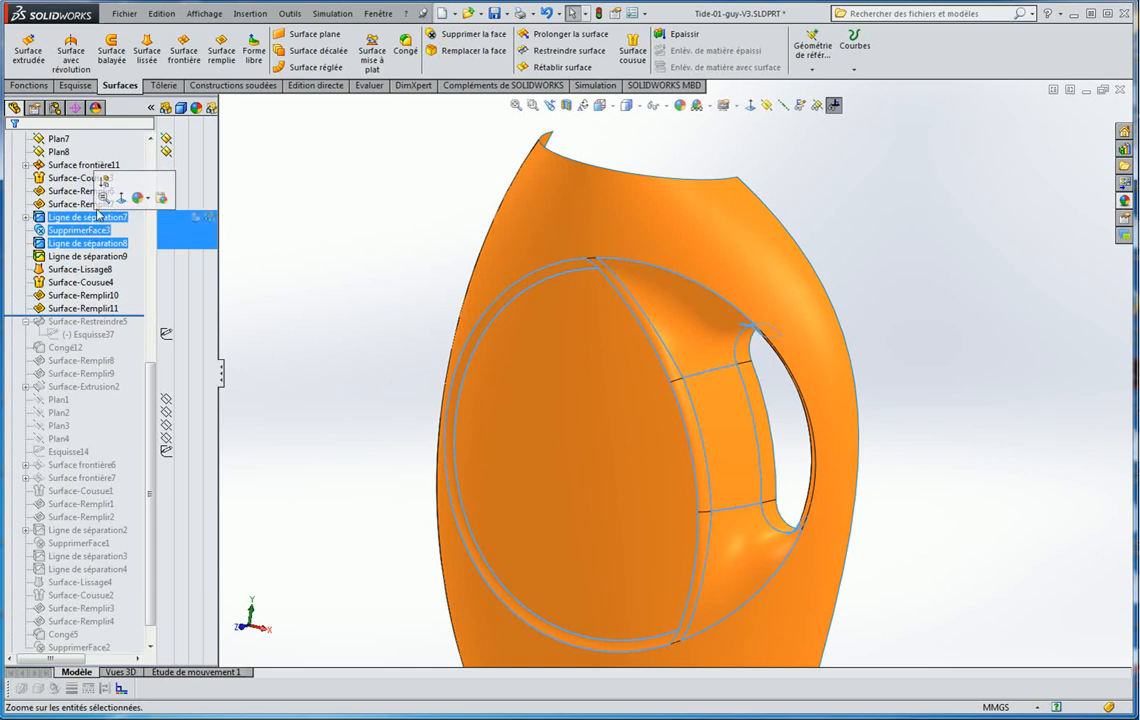
{"action": "left_click", "coordinate": [100, 190]}
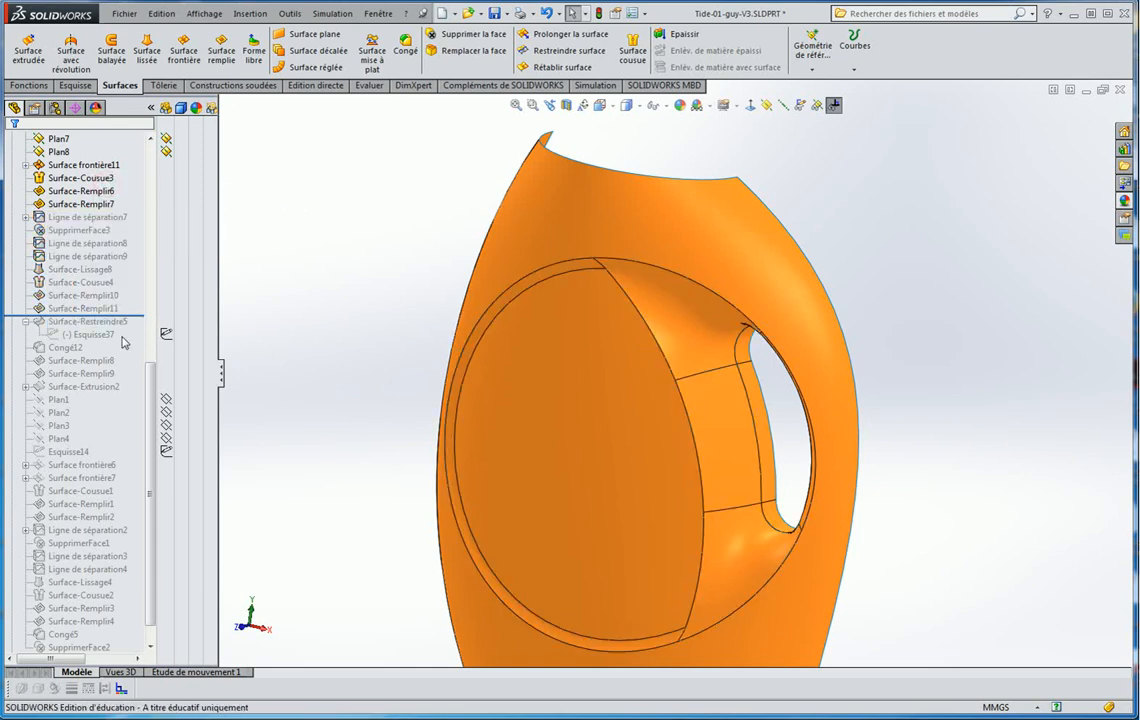
Roll the model forward to just after Surface-Remplir9 and inspect both ends of the alternative panel-to-handle transition
{"action": "left_click_drag", "start_coordinate": [138, 316], "coordinate": [147, 376]}
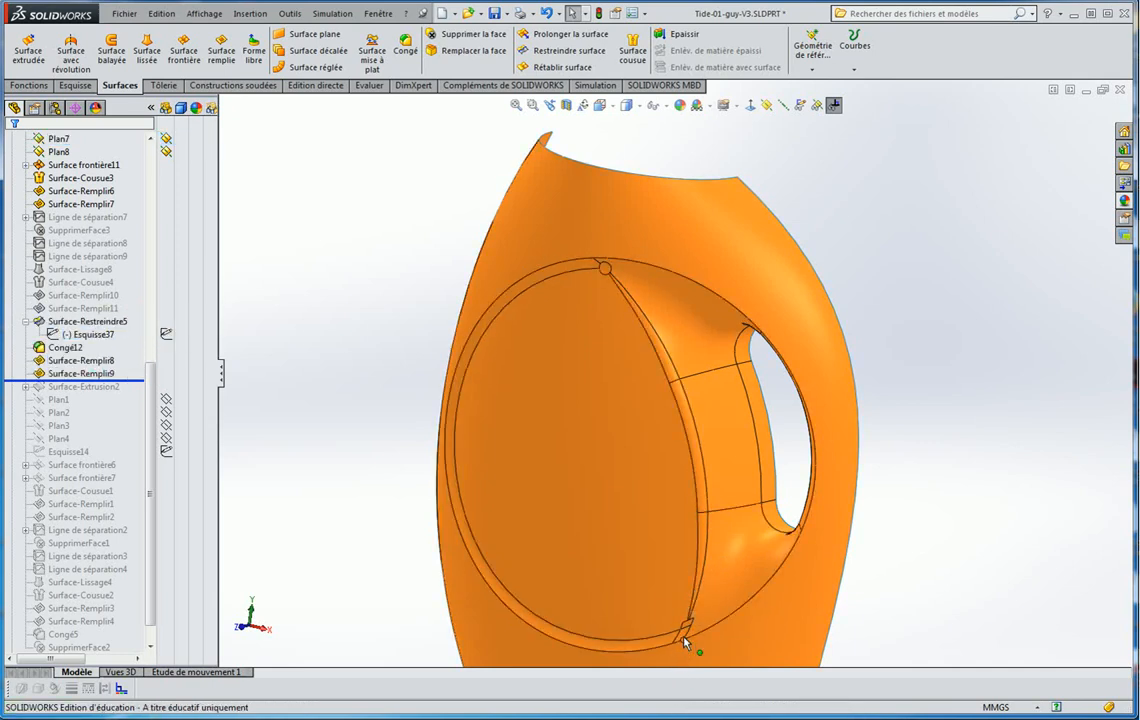
{"action": "middle_click_drag", "start_coordinate": [706, 530], "coordinate": [728, 602]}
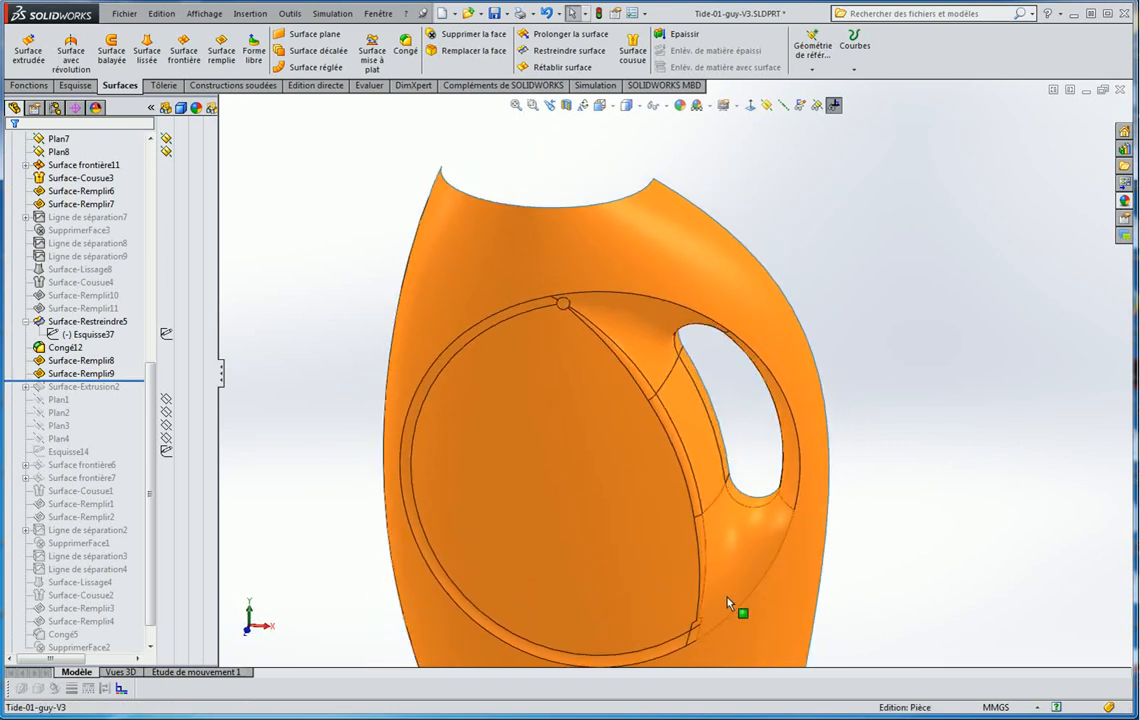
{"action": "scroll", "coordinate": [726, 602], "scroll_direction": "up", "scroll_amount": 1}
{"action": "scroll", "coordinate": [676, 605], "scroll_direction": "down", "scroll_amount": 2}
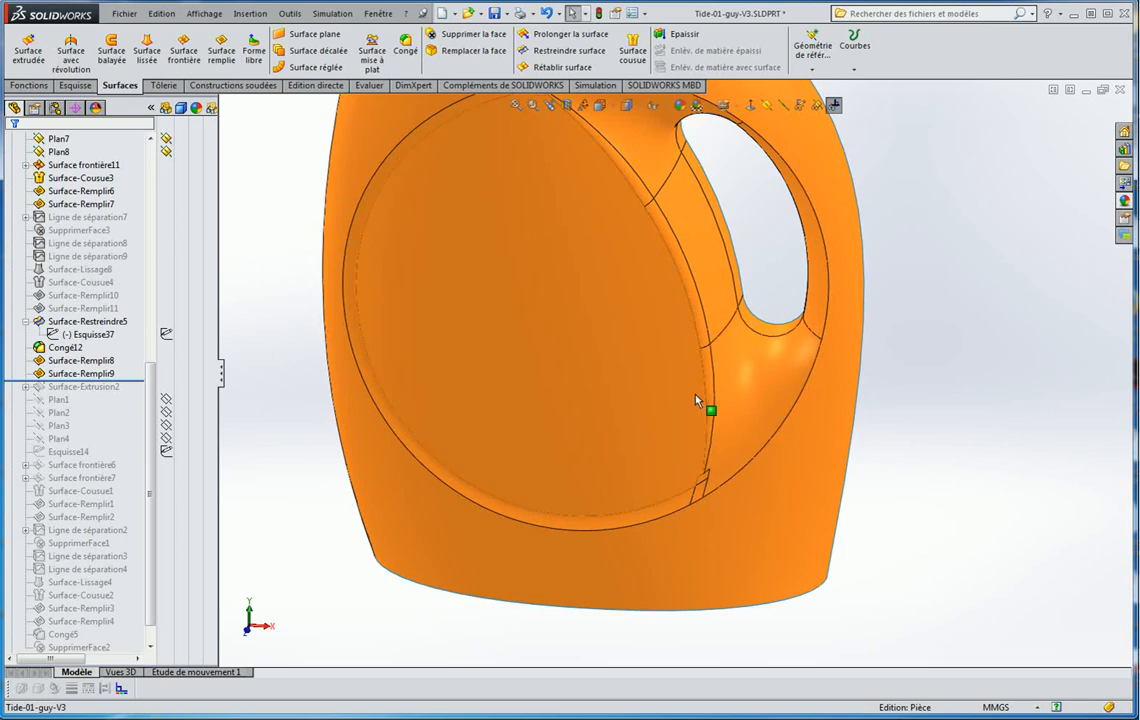
{"action": "scroll", "coordinate": [659, 215], "scroll_direction": "up", "scroll_amount": 2}
{"action": "scroll", "coordinate": [659, 214], "scroll_direction": "down", "scroll_amount": 2}
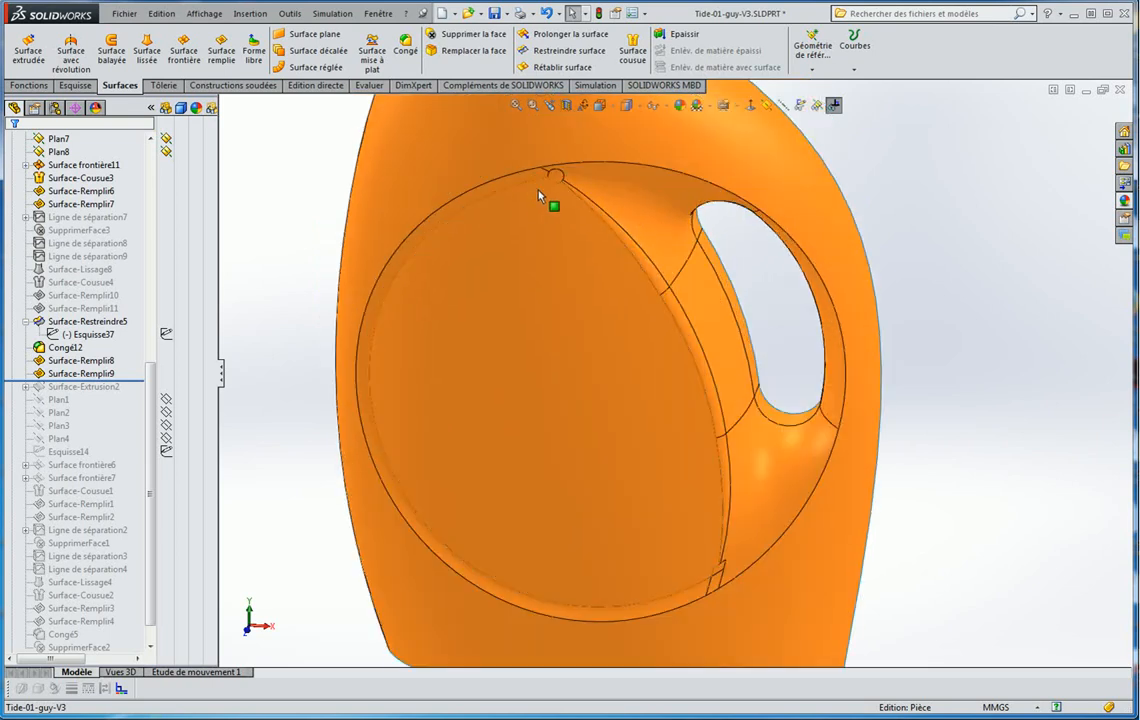
Display the whole bottle shaded without edges and turn on RealView graphics
{"action": "key", "text": "f"}
{"action": "left_click", "coordinate": [633, 107]}
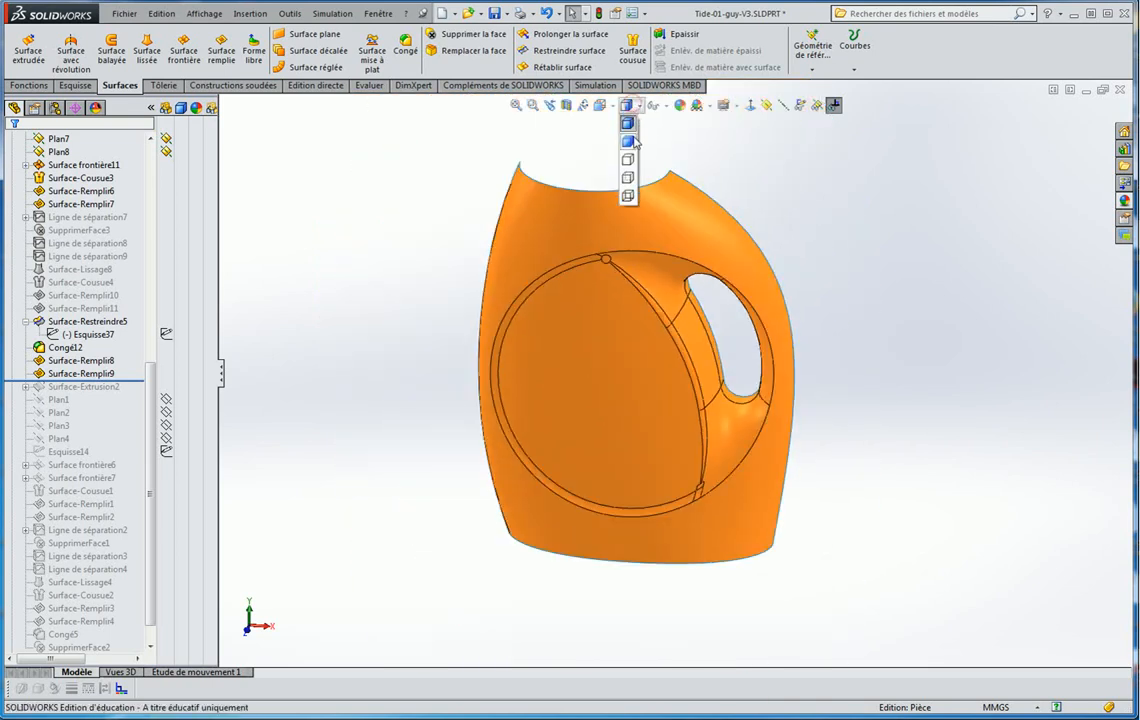
{"action": "left_click", "coordinate": [633, 136]}
{"action": "scroll", "coordinate": [669, 173], "scroll_direction": "down", "scroll_amount": 2}
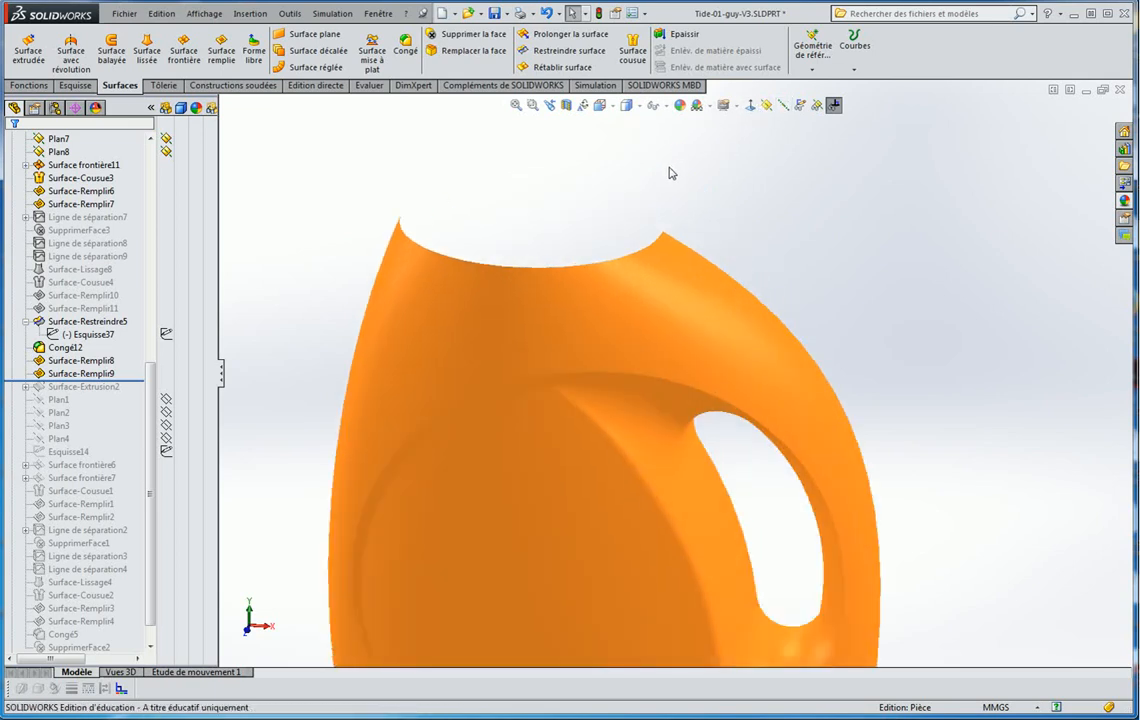
{"action": "left_click", "coordinate": [733, 106]}
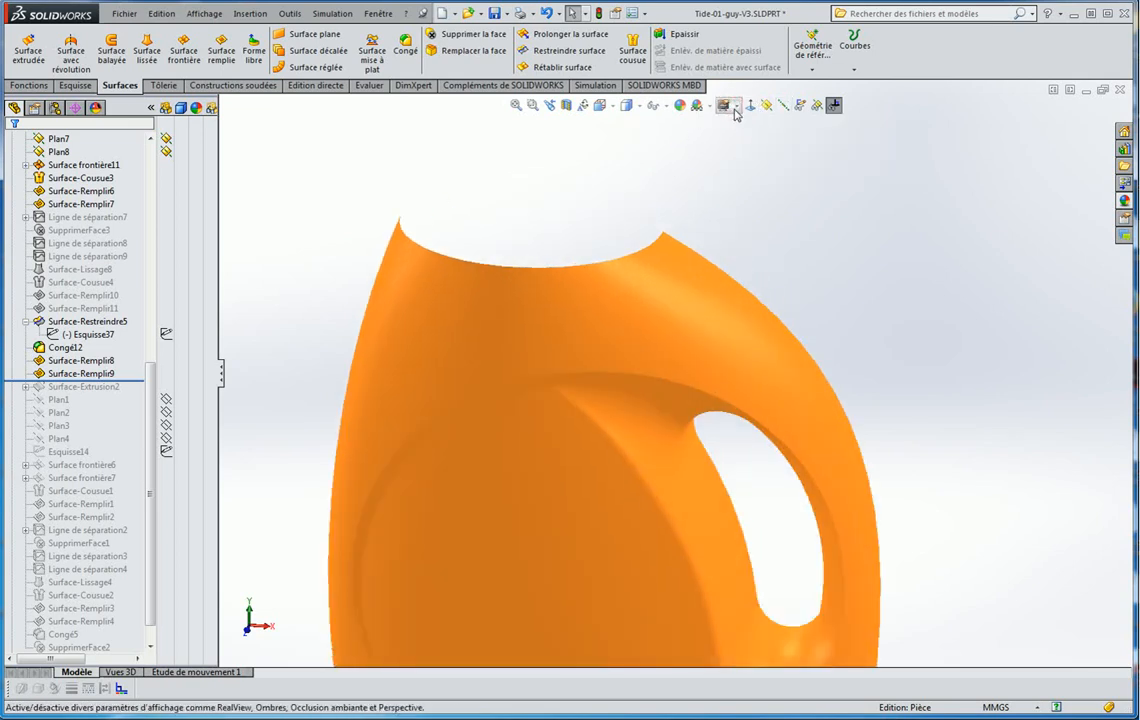
{"action": "left_click", "coordinate": [736, 110]}
{"action": "left_click", "coordinate": [756, 123]}
Examine the reflections along the panel rim and the panel-to-handle transition from close up and from several angles
{"action": "scroll", "coordinate": [562, 560], "scroll_direction": "up", "scroll_amount": 1}
{"action": "scroll", "coordinate": [560, 596], "scroll_direction": "down", "scroll_amount": 2}
{"action": "middle_click_drag", "start_coordinate": [604, 549], "coordinate": [620, 450]}
{"action": "scroll", "coordinate": [632, 258], "scroll_direction": "down", "scroll_amount": 3}
{"action": "scroll", "coordinate": [641, 192], "scroll_direction": "up", "scroll_amount": 2}
{"action": "scroll", "coordinate": [643, 212], "scroll_direction": "down", "scroll_amount": 1}
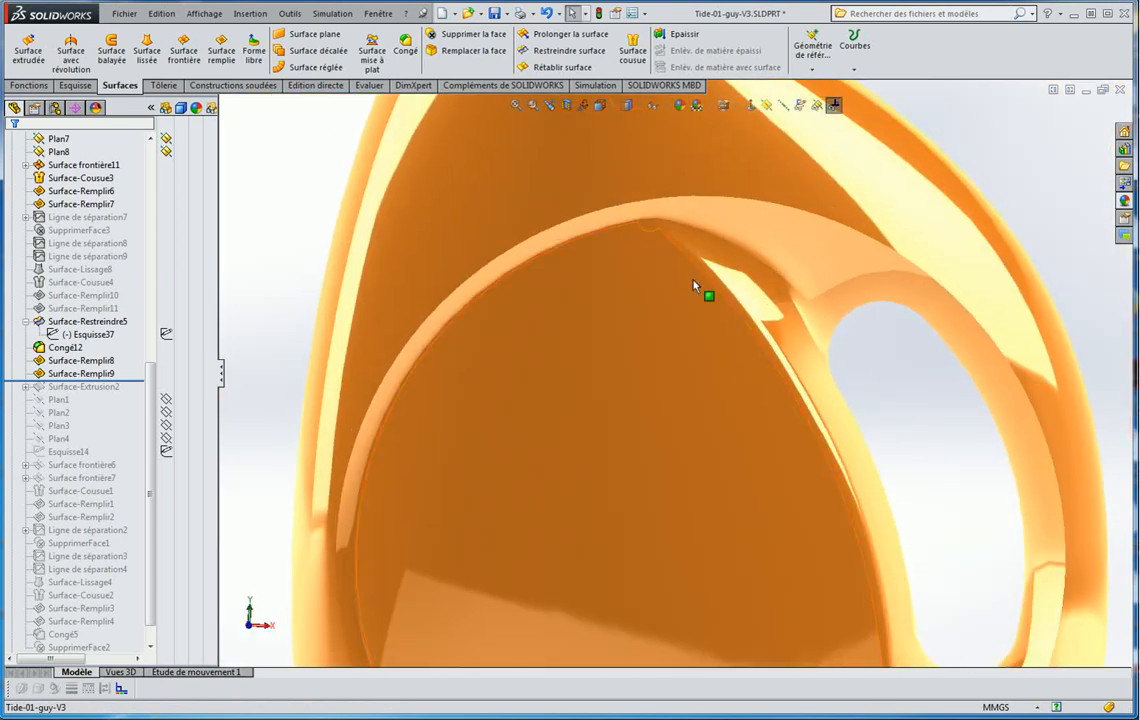
{"action": "middle_click_drag", "start_coordinate": [966, 421], "coordinate": [916, 496]}
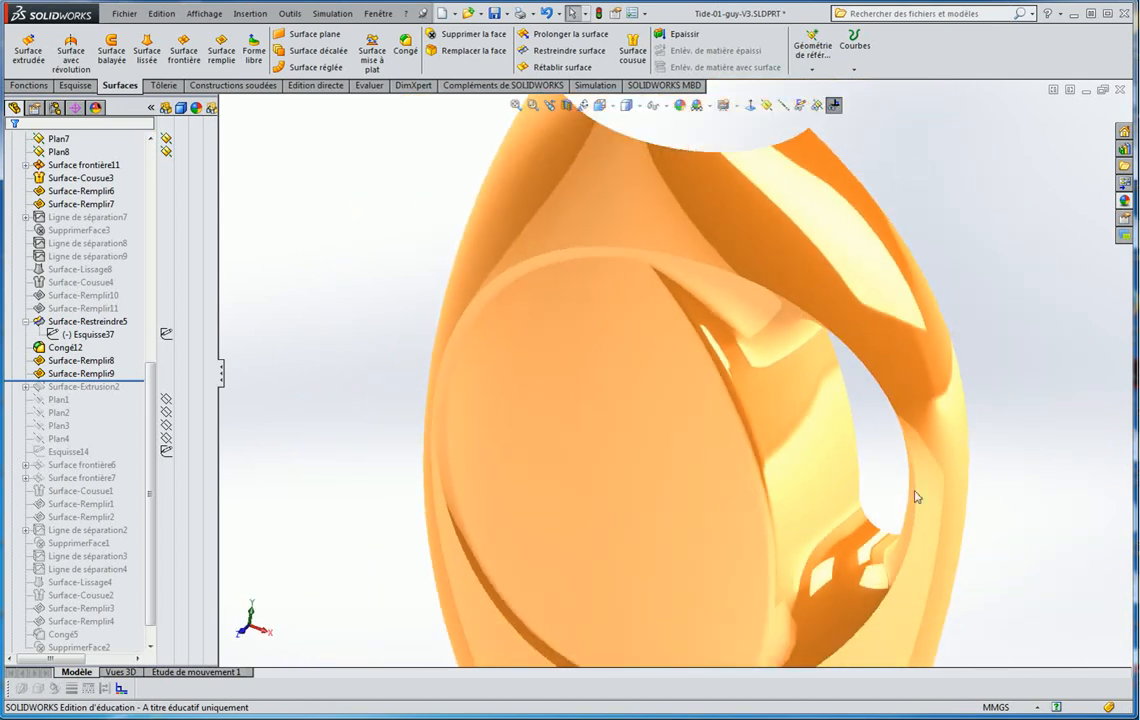
{"action": "scroll", "coordinate": [815, 617], "scroll_direction": "down", "scroll_amount": 2}
{"action": "scroll", "coordinate": [815, 617], "scroll_direction": "up", "scroll_amount": 3}
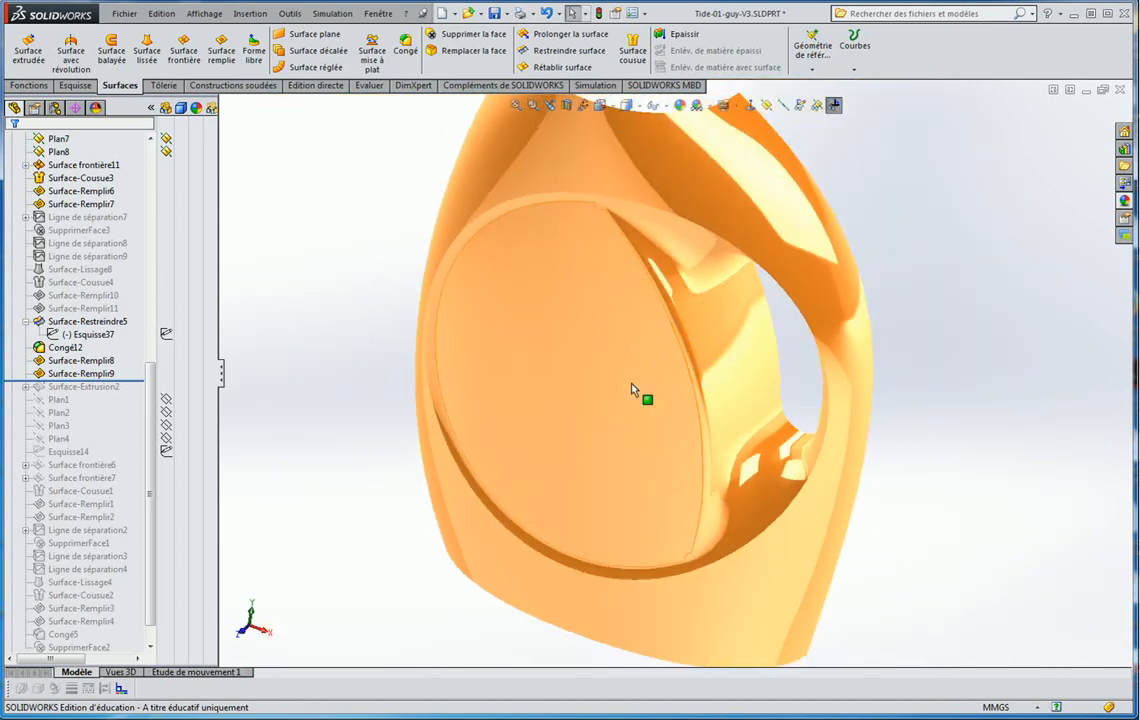
Turn off RealView graphics, restore the shaded display with edges, and inspect the ends of the transition from several angles
{"action": "left_click", "coordinate": [736, 106]}
{"action": "left_click", "coordinate": [743, 124]}
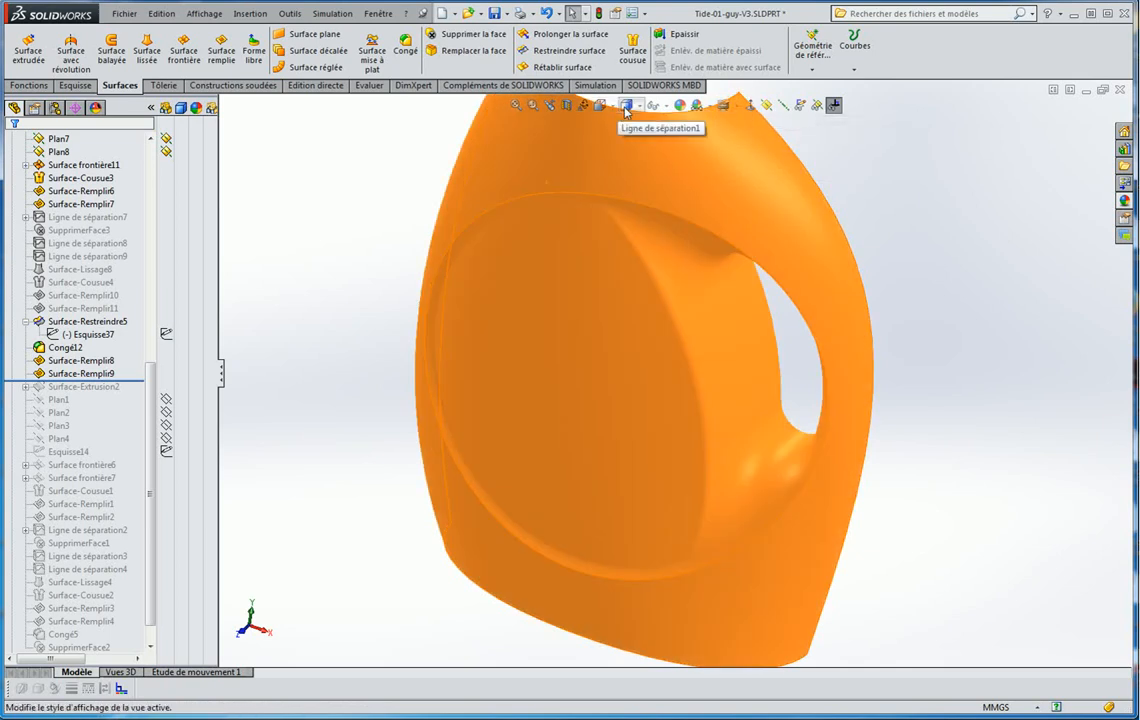
{"action": "left_click", "coordinate": [637, 105]}
{"action": "left_click", "coordinate": [628, 131]}
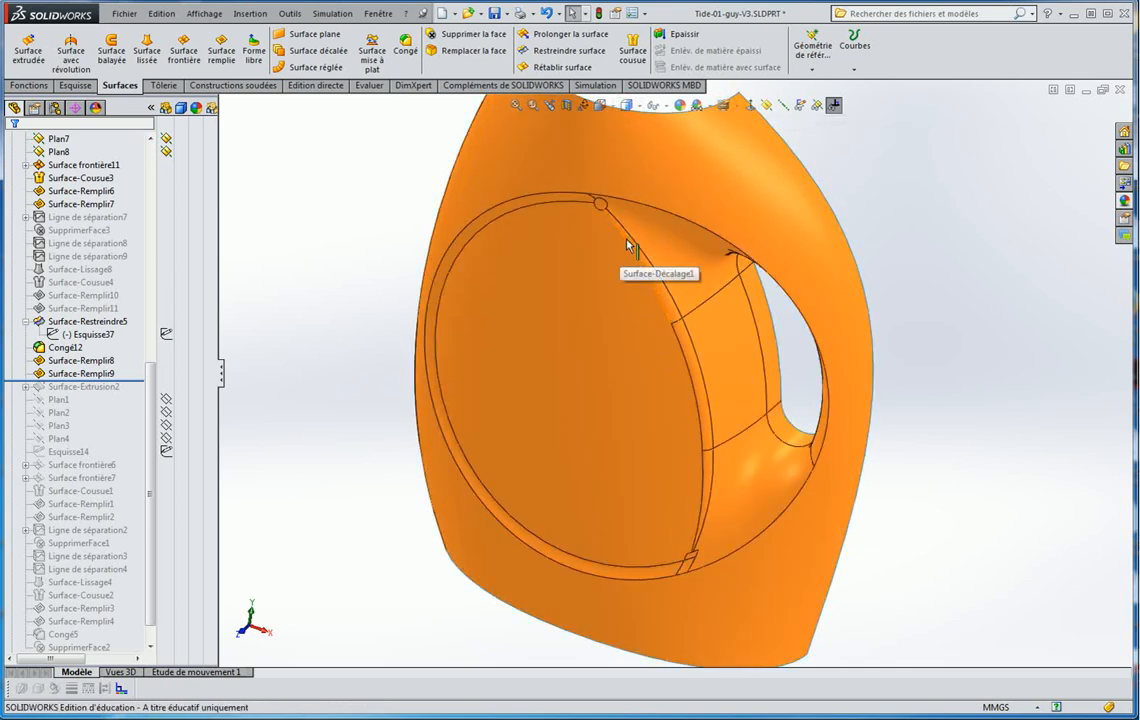
{"action": "middle_click_drag", "start_coordinate": [693, 368], "coordinate": [690, 498]}
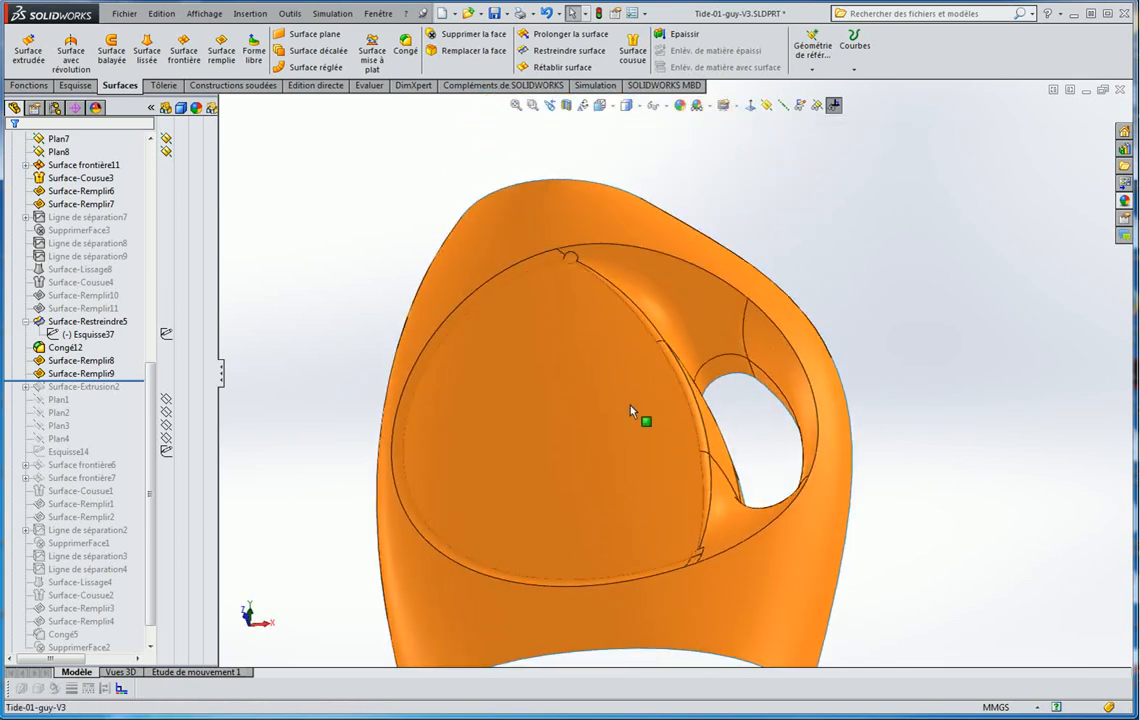
{"action": "middle_click_drag", "start_coordinate": [631, 411], "coordinate": [590, 501]}
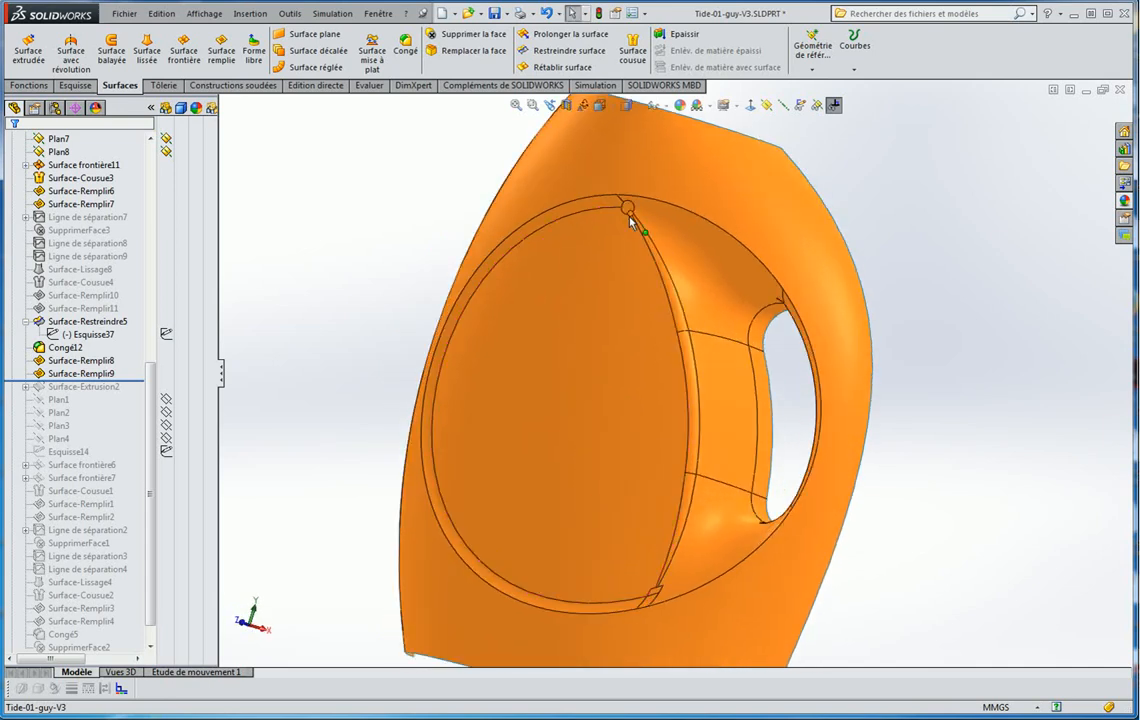
{"action": "middle_click_drag", "start_coordinate": [701, 286], "coordinate": [694, 342]}
{"action": "middle_click_drag", "start_coordinate": [471, 399], "coordinate": [379, 404]}
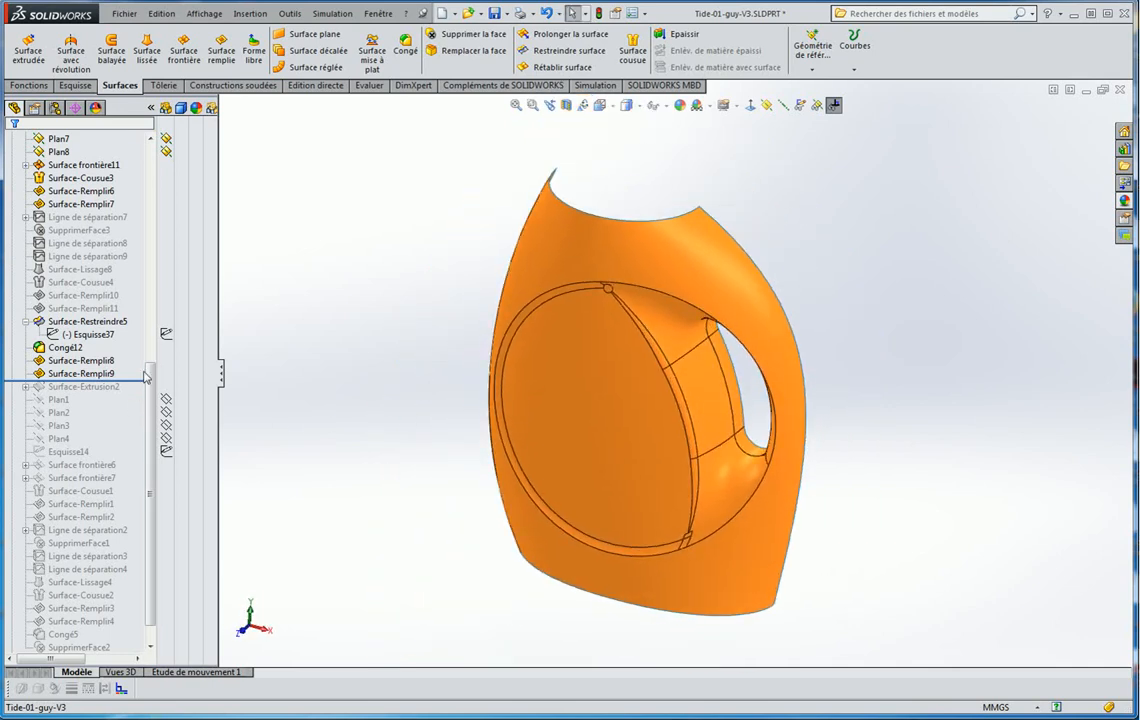
Suppress the alternative transition's features from Surface-Restreindre5 through Surface-Remplir9
{"action": "left_click", "coordinate": [333, 389]}
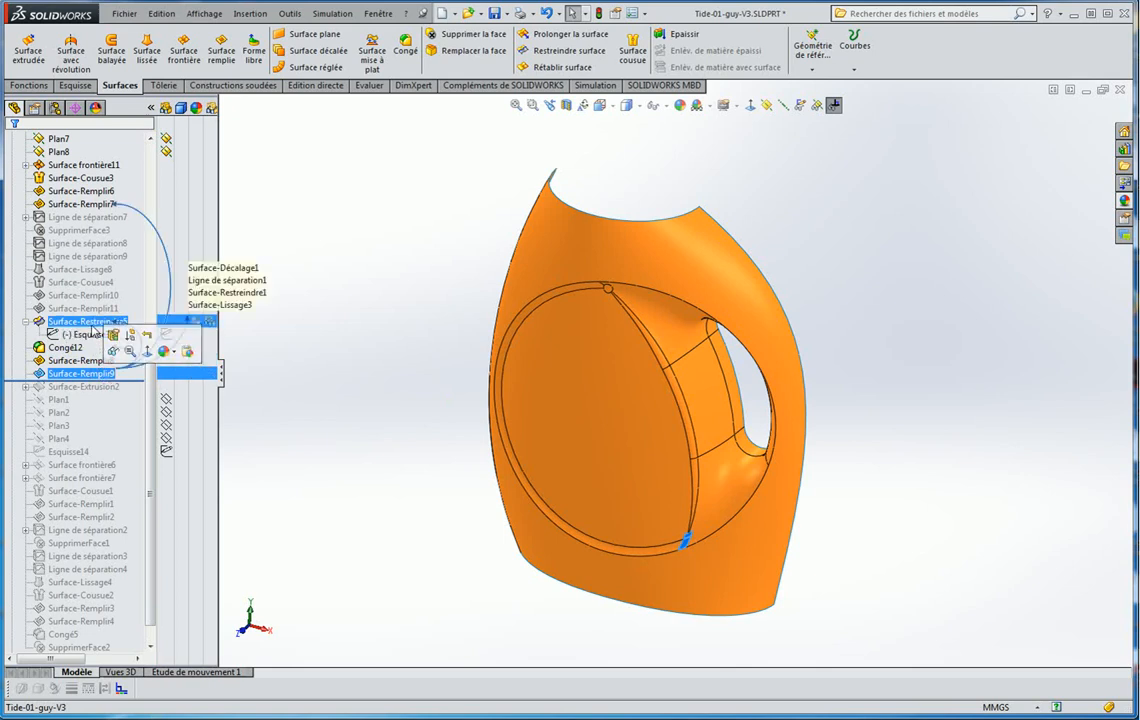
{"action": "left_click", "coordinate": [92, 323], "text": "shift"}
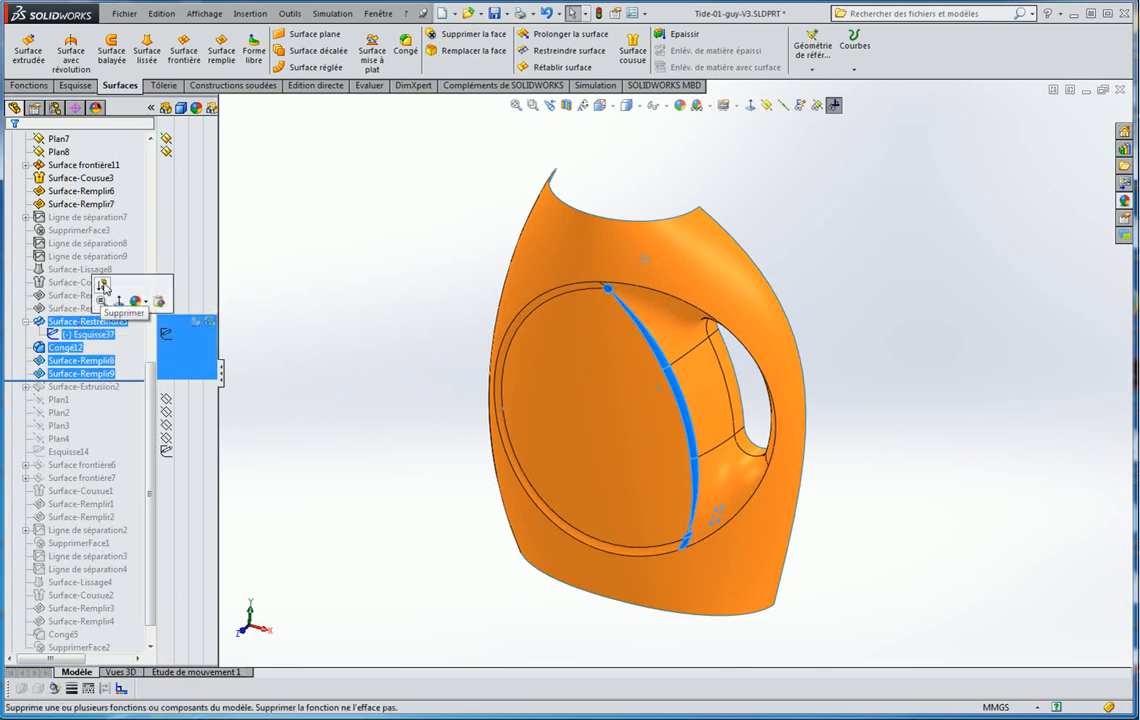
{"action": "left_click", "coordinate": [102, 287]}
Unsuppress the loft-based transition's features from Ligne de séparation7 through Surface-Remplir11
{"action": "left_click", "coordinate": [66, 307]}
{"action": "left_click", "coordinate": [80, 204], "text": "shift"}
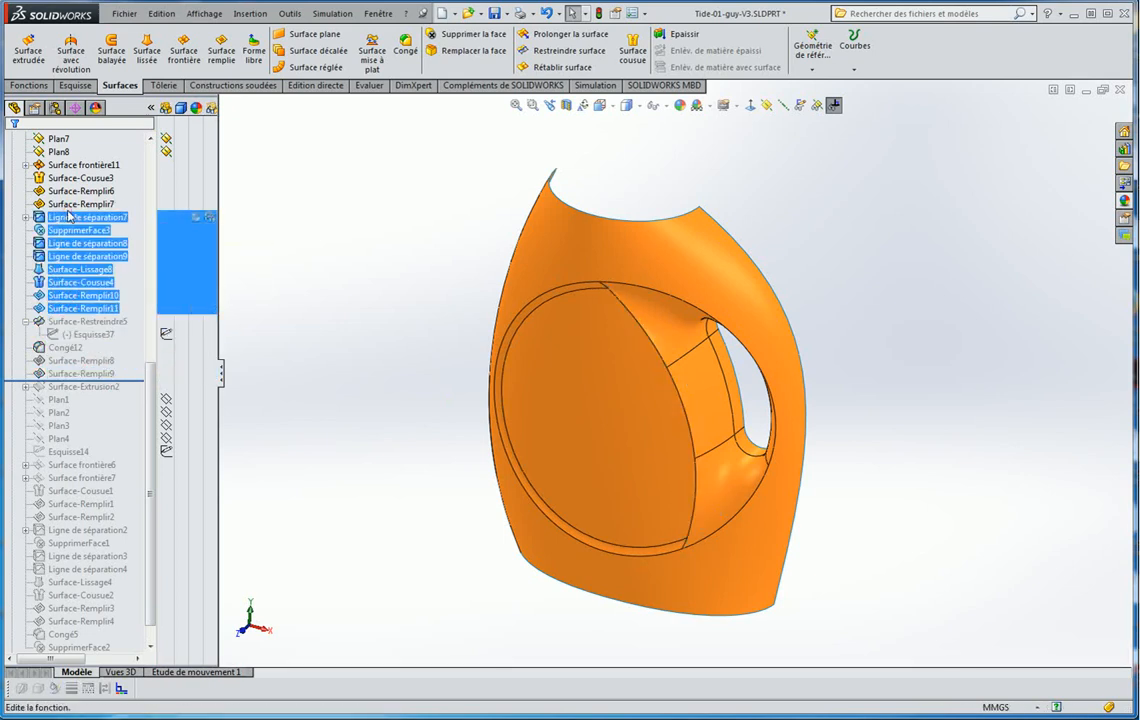
{"action": "left_click", "coordinate": [70, 152]}
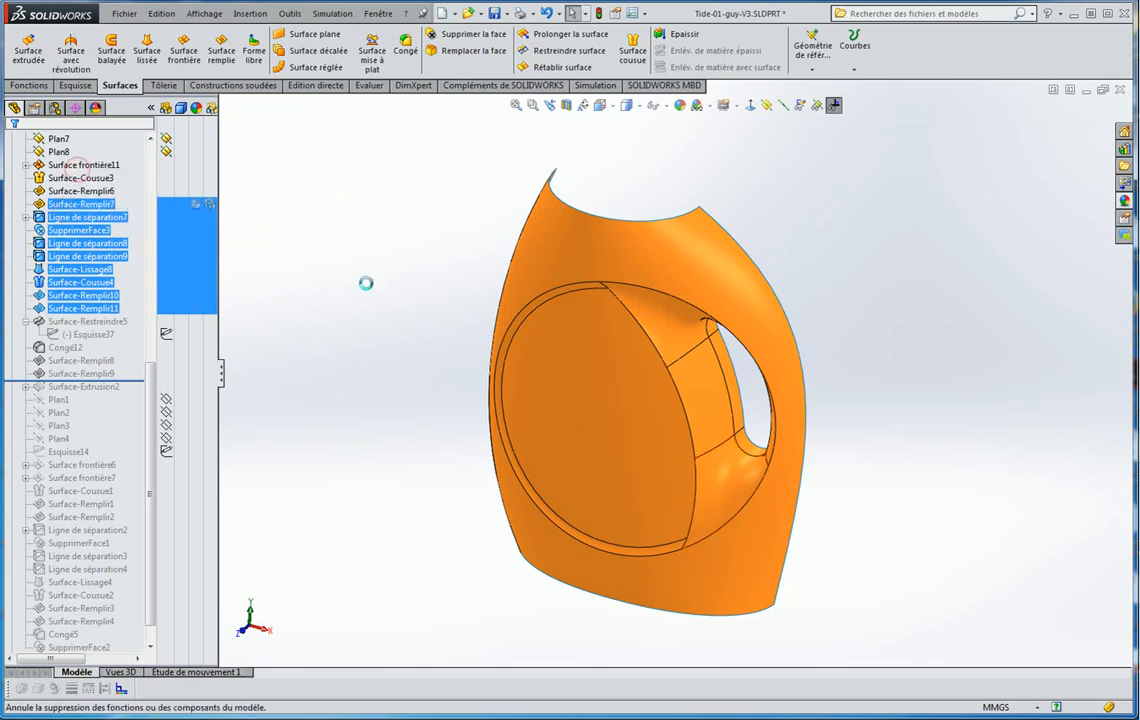
{"action": "middle_click_drag", "start_coordinate": [499, 422], "coordinate": [540, 450]}
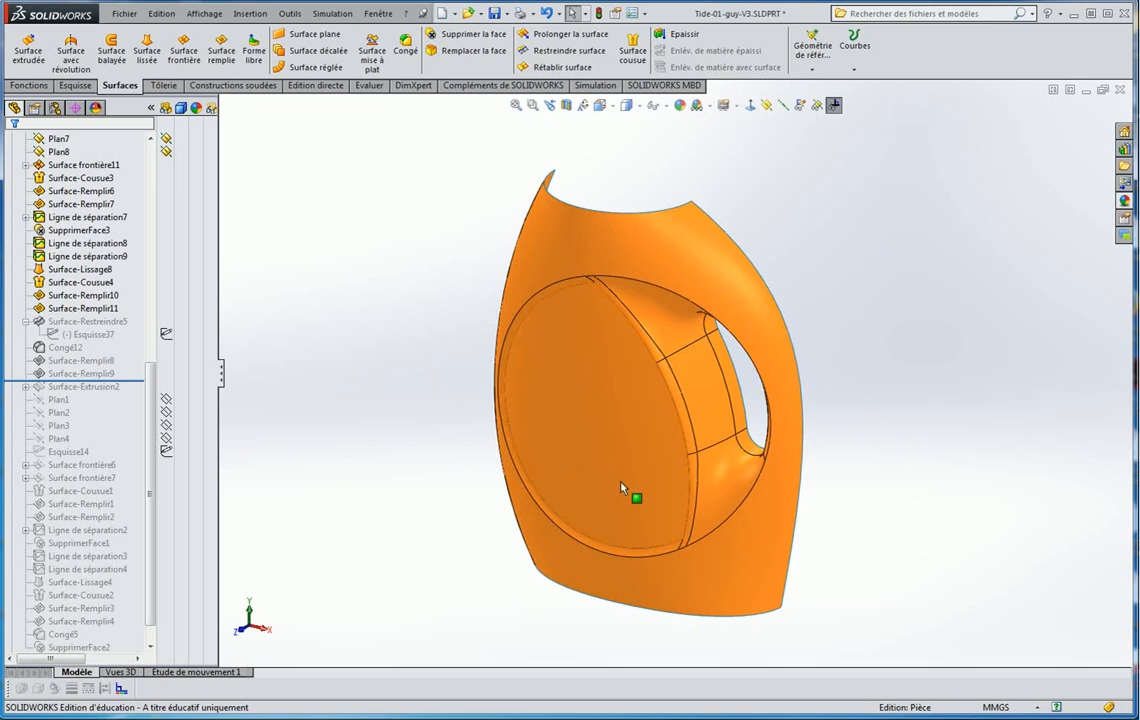